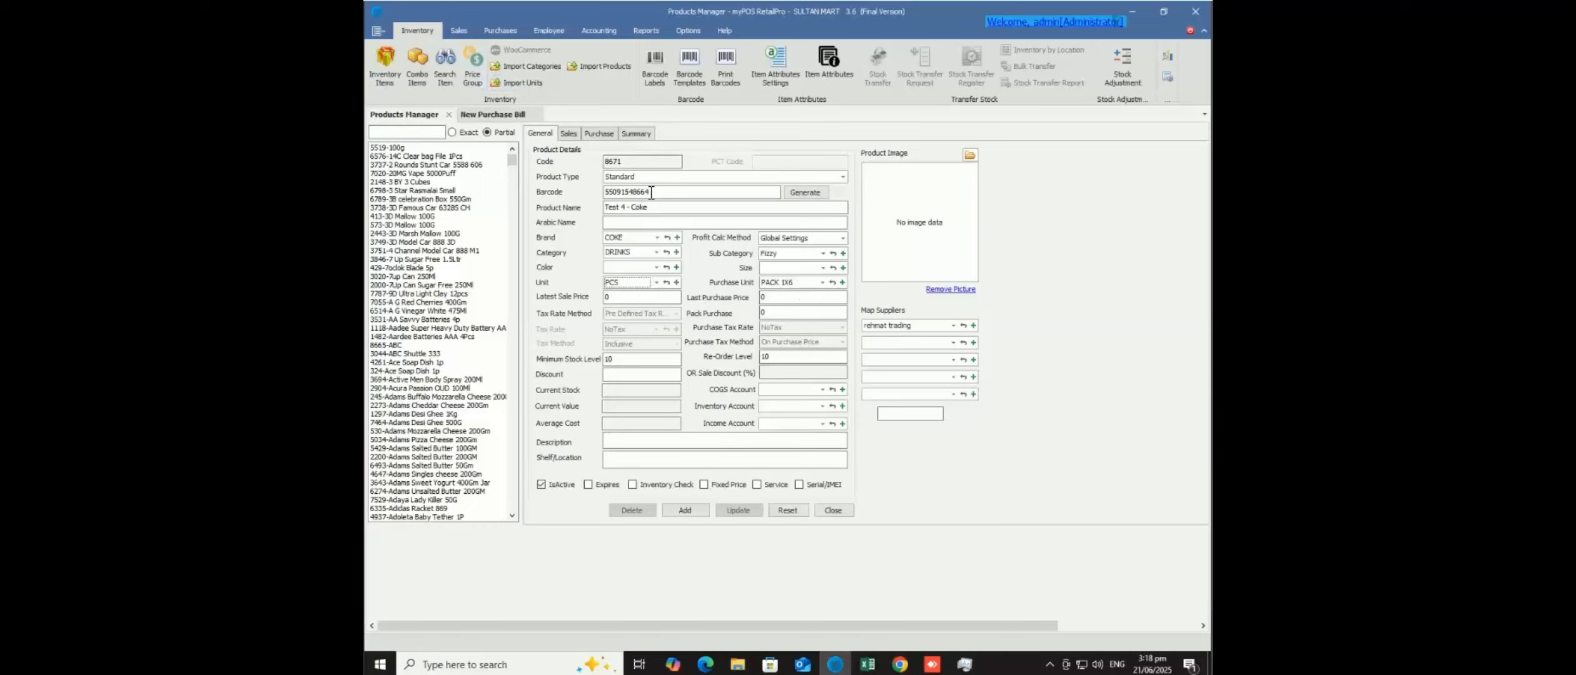
pyautogui.moveTo(655, 194); pyautogui.dragTo(567, 196)
pyautogui.click(499, 30)
# - Start a new purchase bill with Add On Scan enabled
pyautogui.click(398, 69)
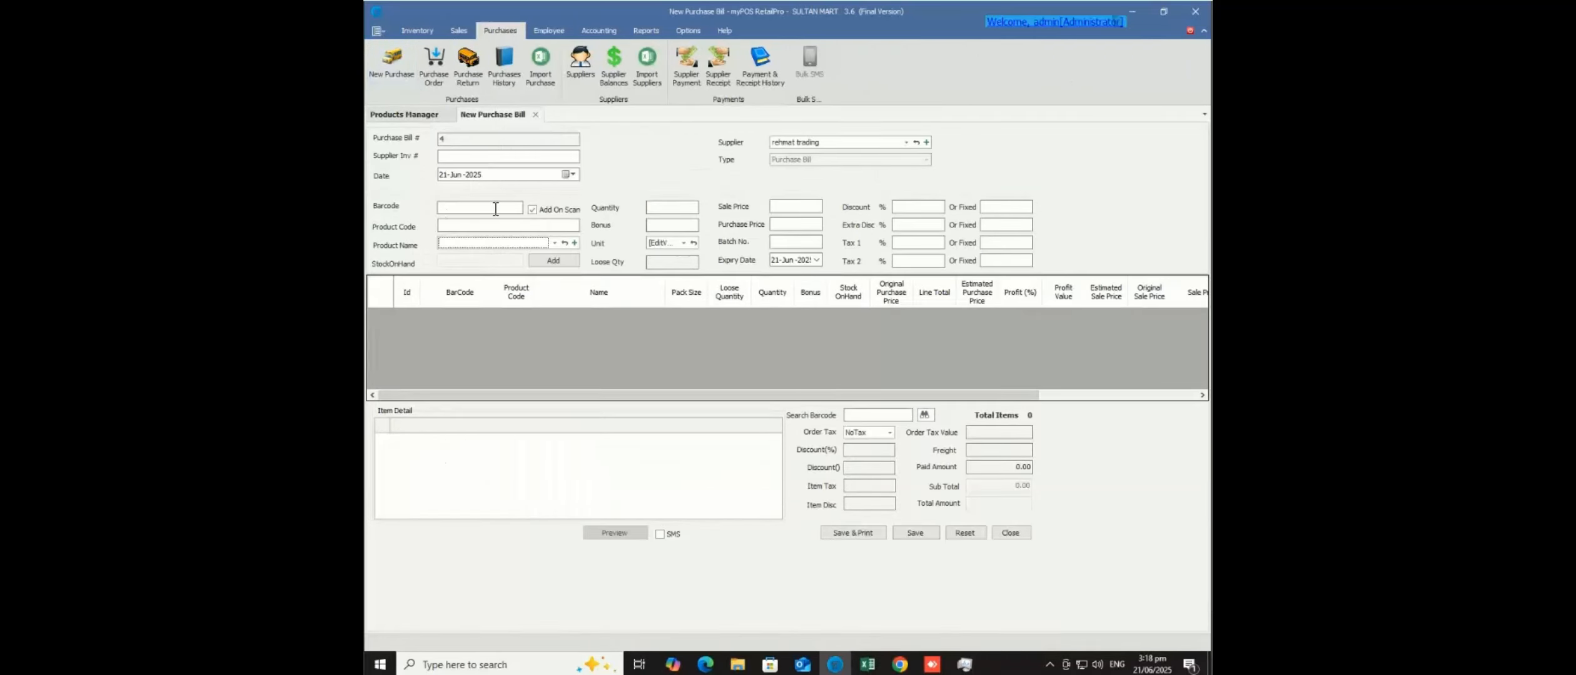
pyautogui.click(532, 209)
pyautogui.click(502, 209)
pyautogui.press('super')
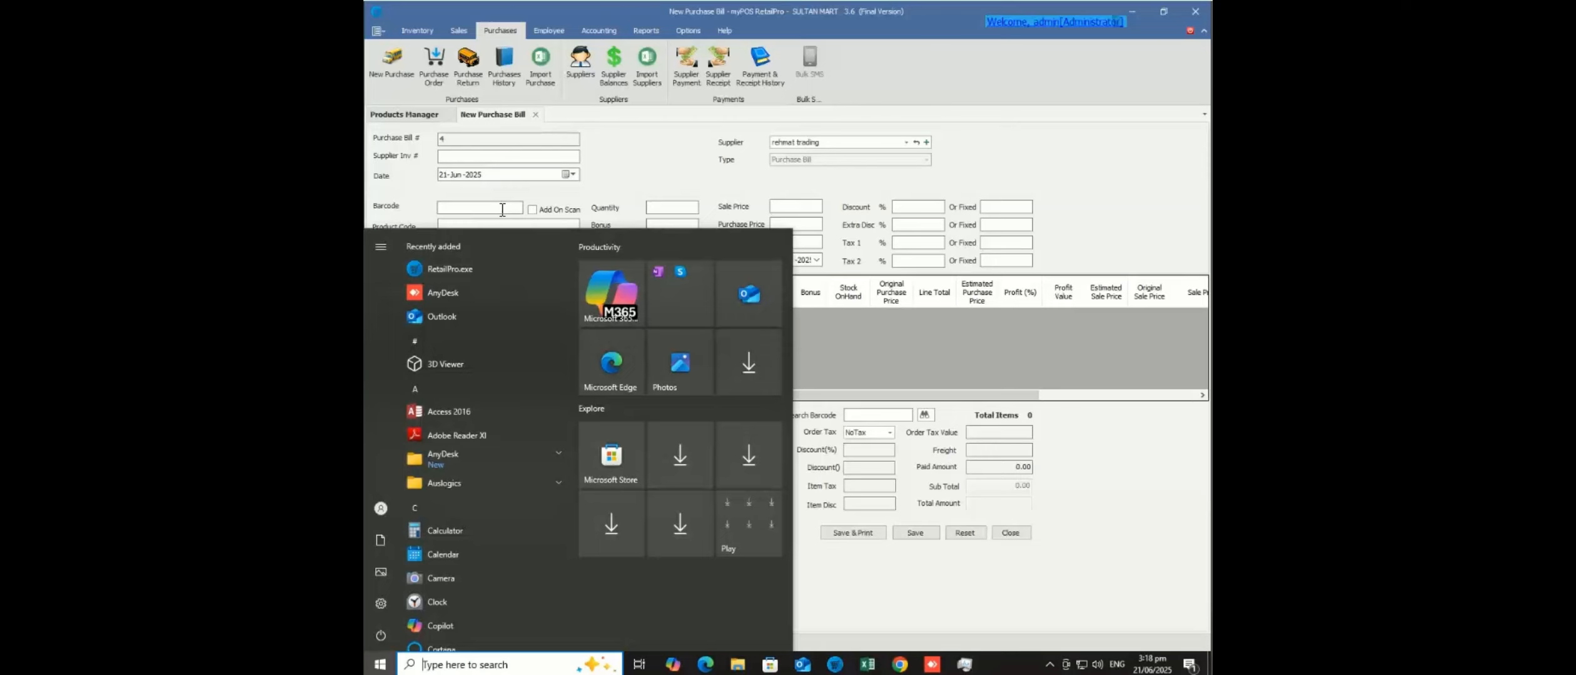
pyautogui.write('8964001506061')
pyautogui.click(503, 209)
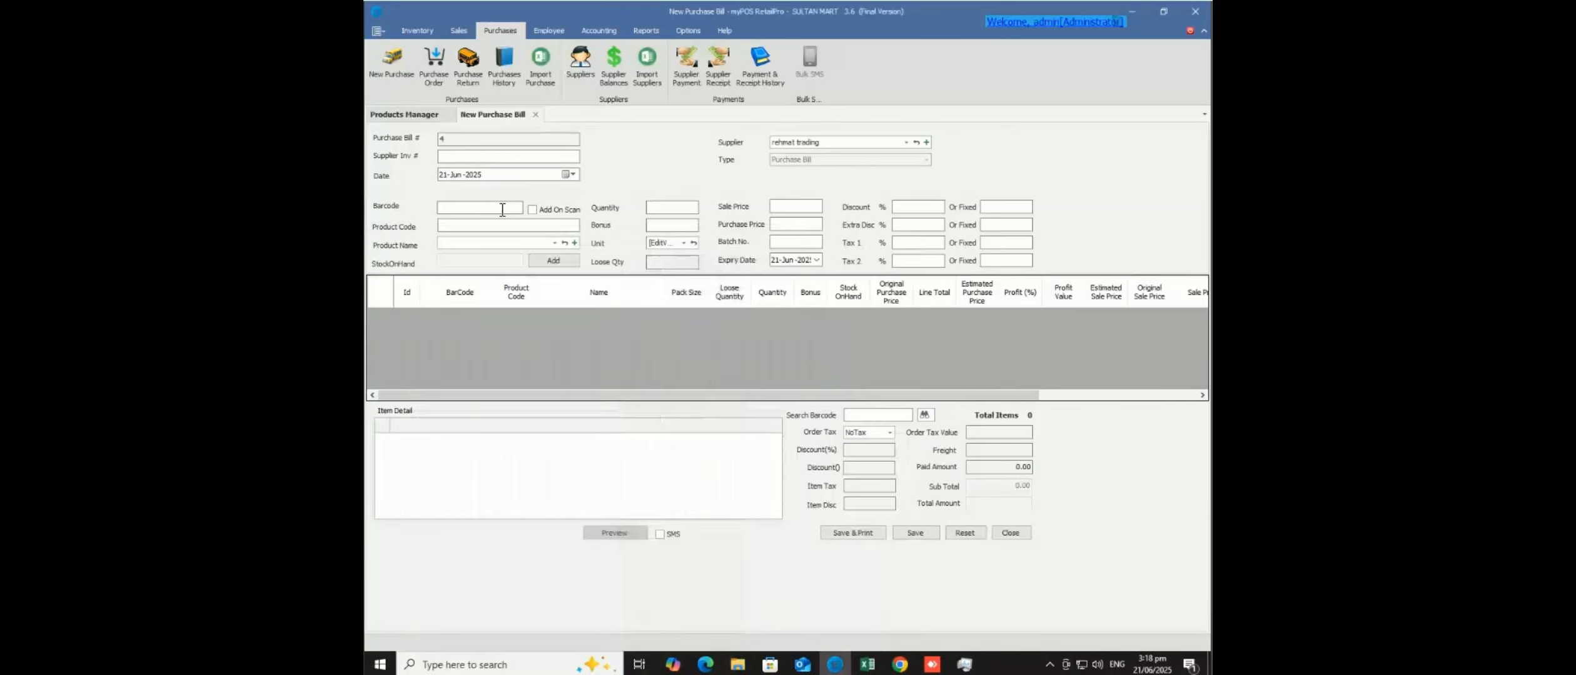
pyautogui.write('55091548664')
pyautogui.press('Return')
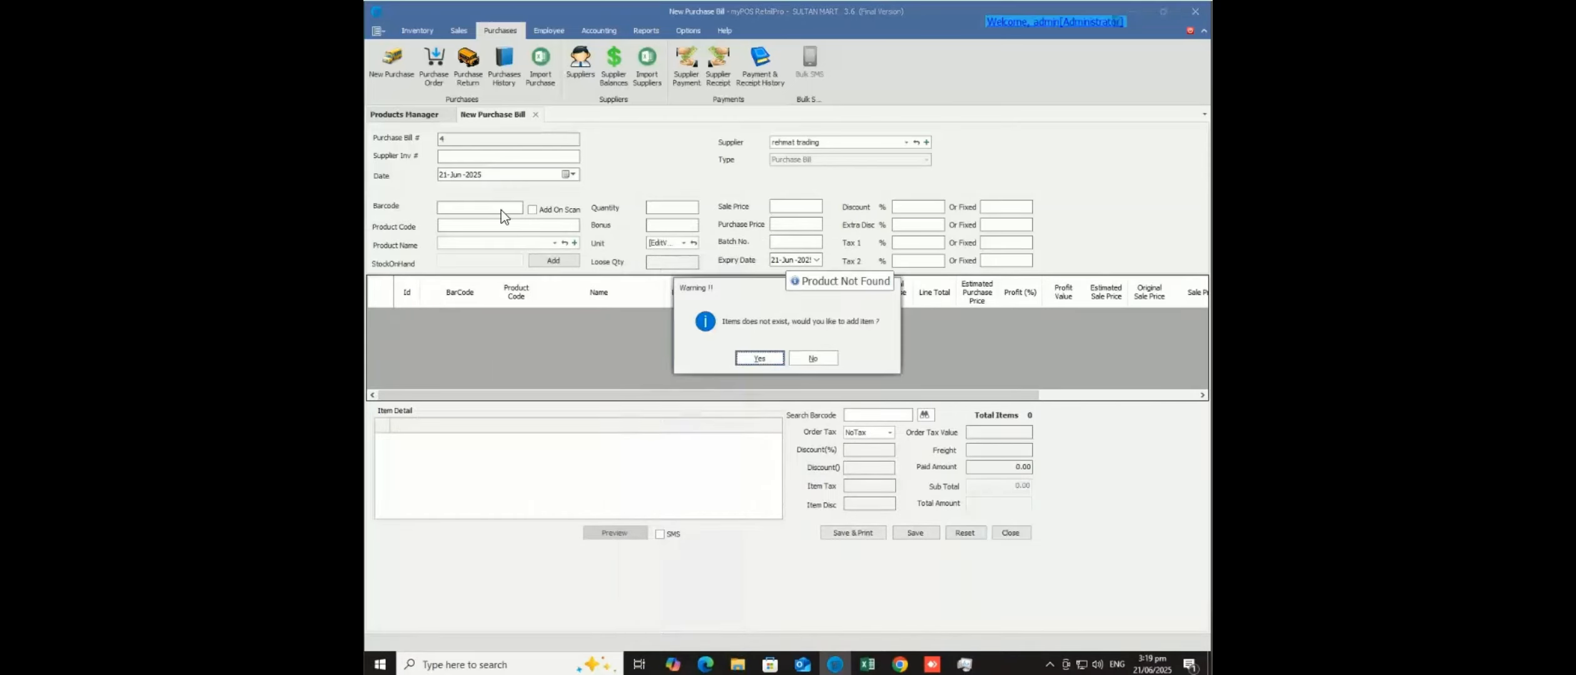
pyautogui.click(760, 358)
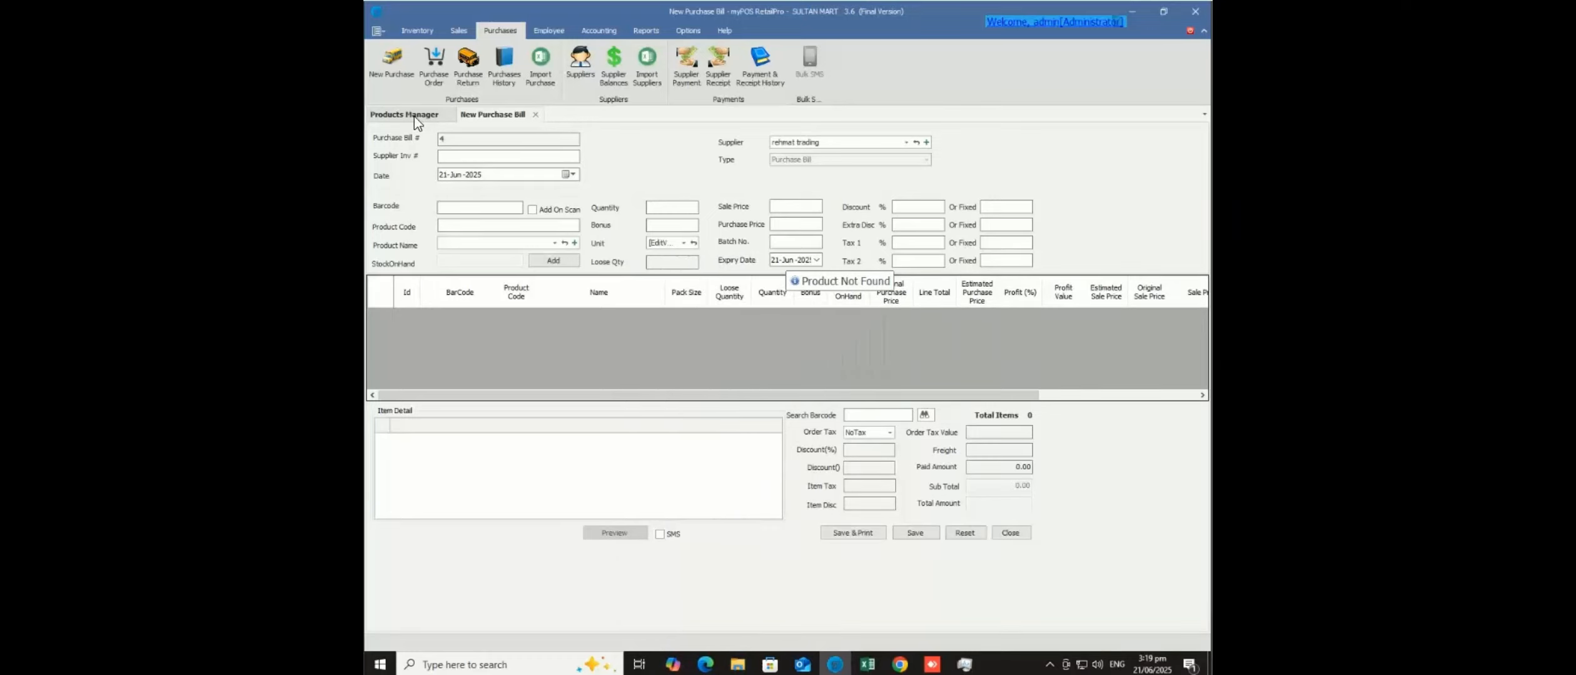
pyautogui.click(416, 119)
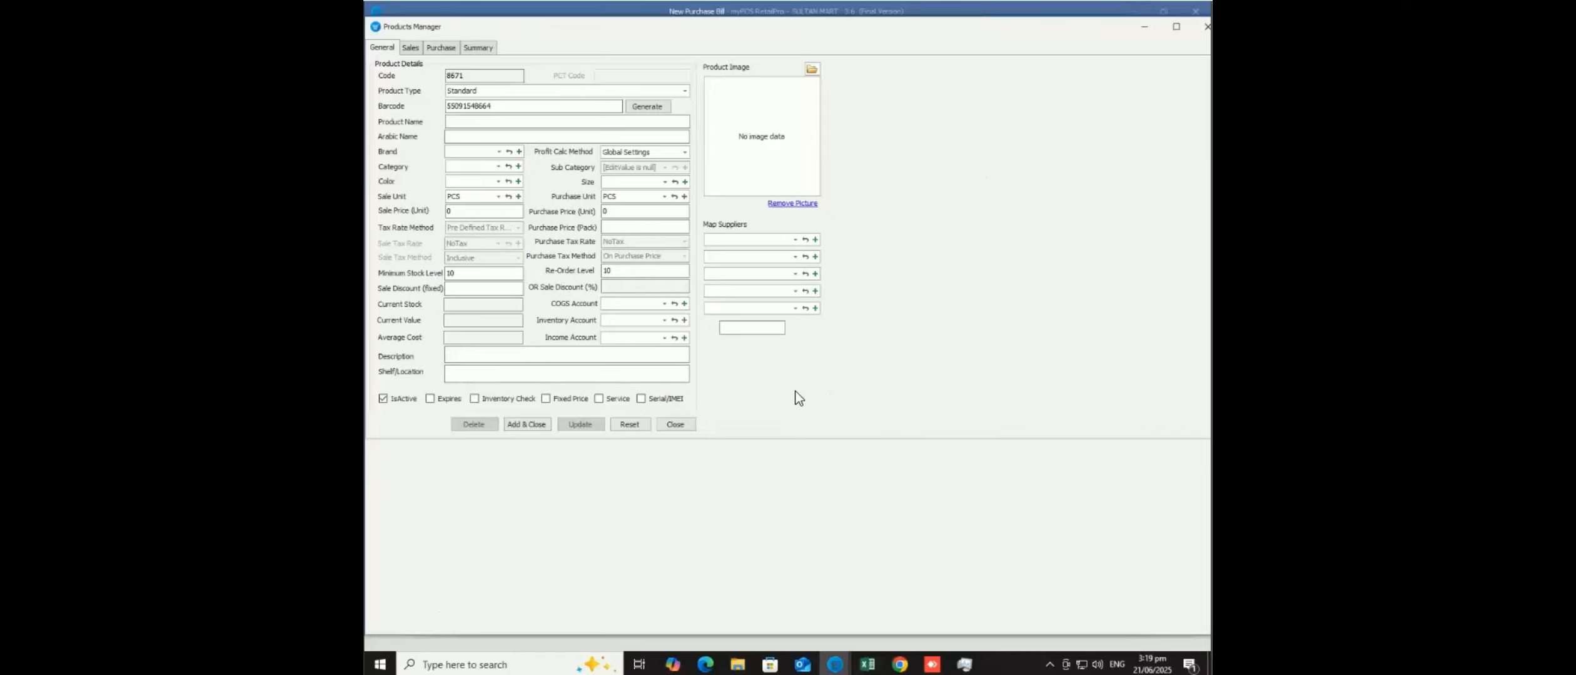
# - Move the pop-up product form aside, close it, and return to the Test 4 - Coke record
pyautogui.moveTo(959, 36); pyautogui.dragTo(976, 124)
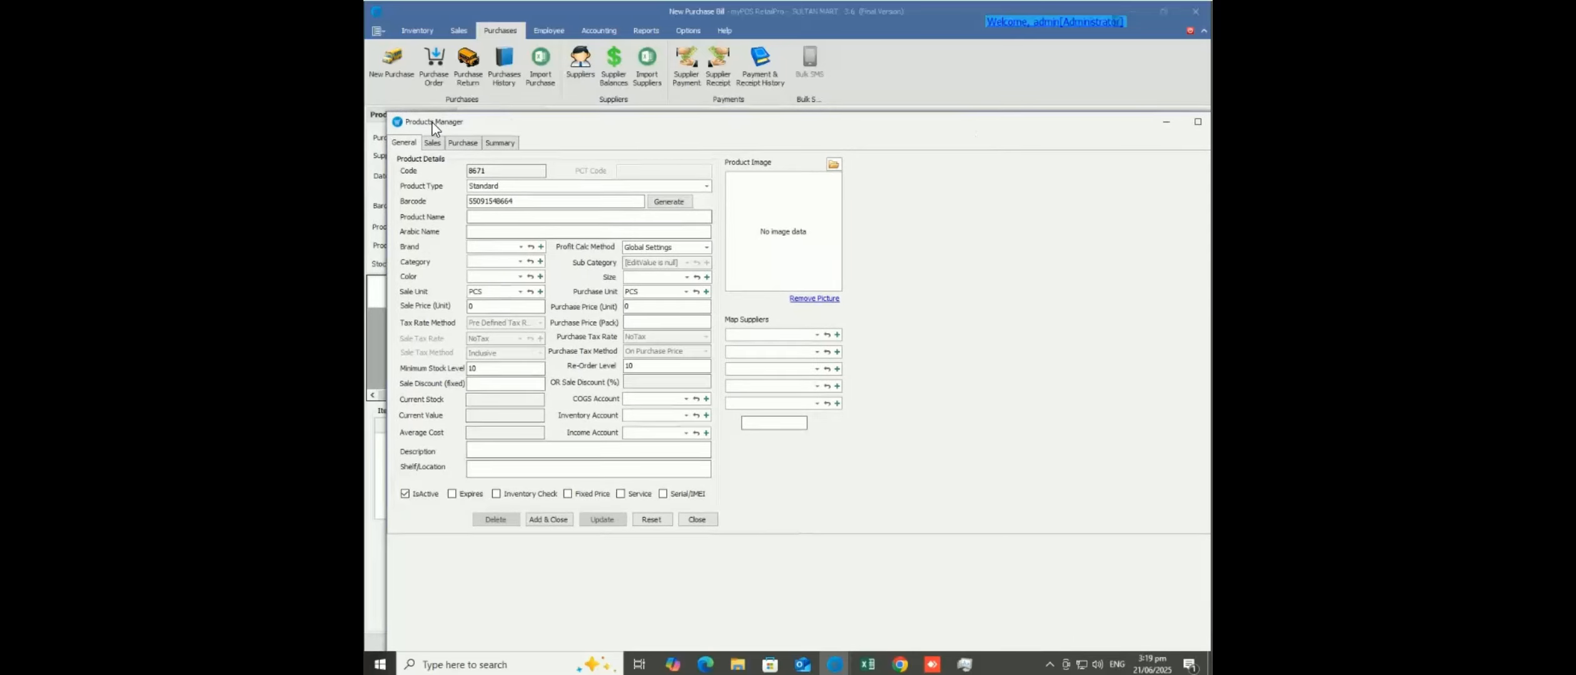
pyautogui.moveTo(409, 125); pyautogui.dragTo(371, 124)
pyautogui.moveTo(543, 118); pyautogui.dragTo(558, 8)
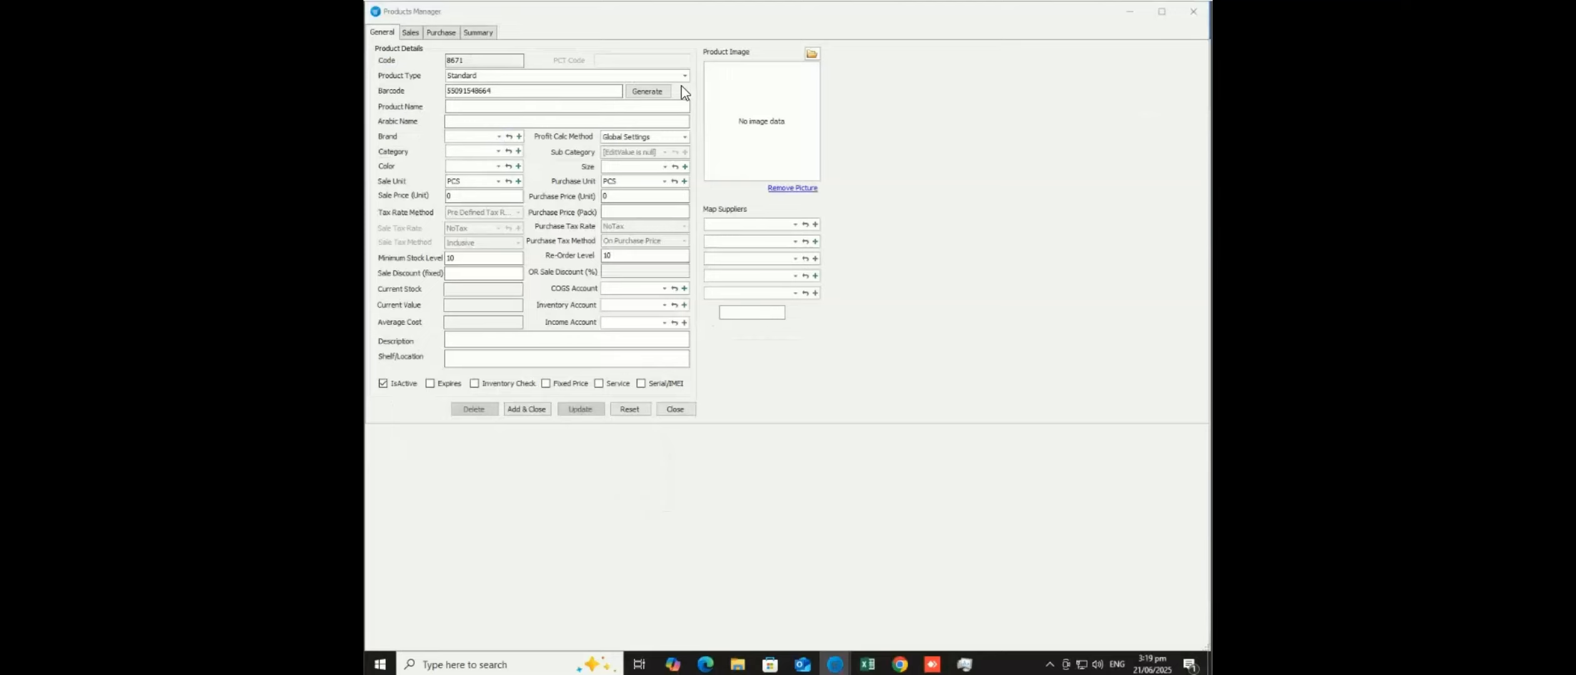
pyautogui.click(1193, 12)
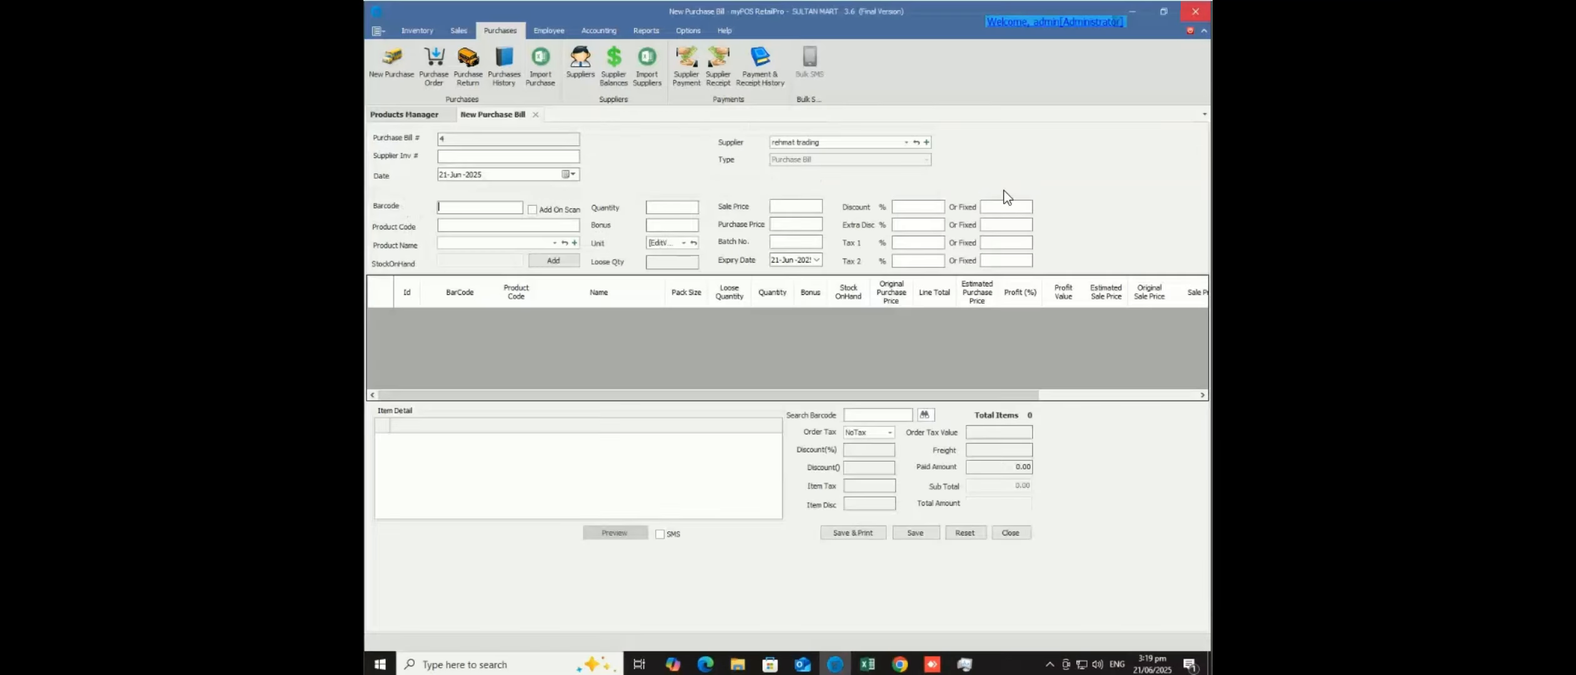
pyautogui.click(415, 115)
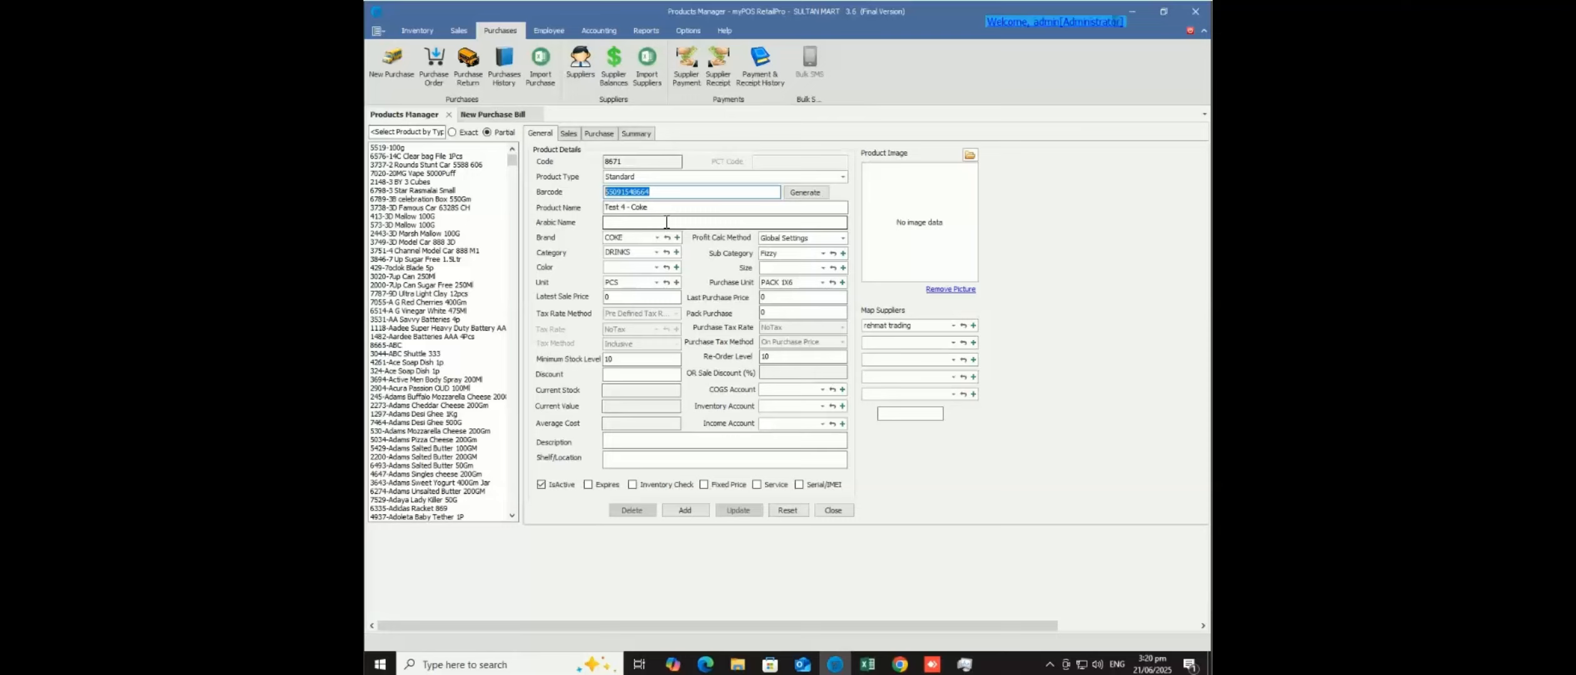
# - Change Test 4 - Coke's product type to Packaging and bring the Package Pricing panel into view
pyautogui.click(844, 178)
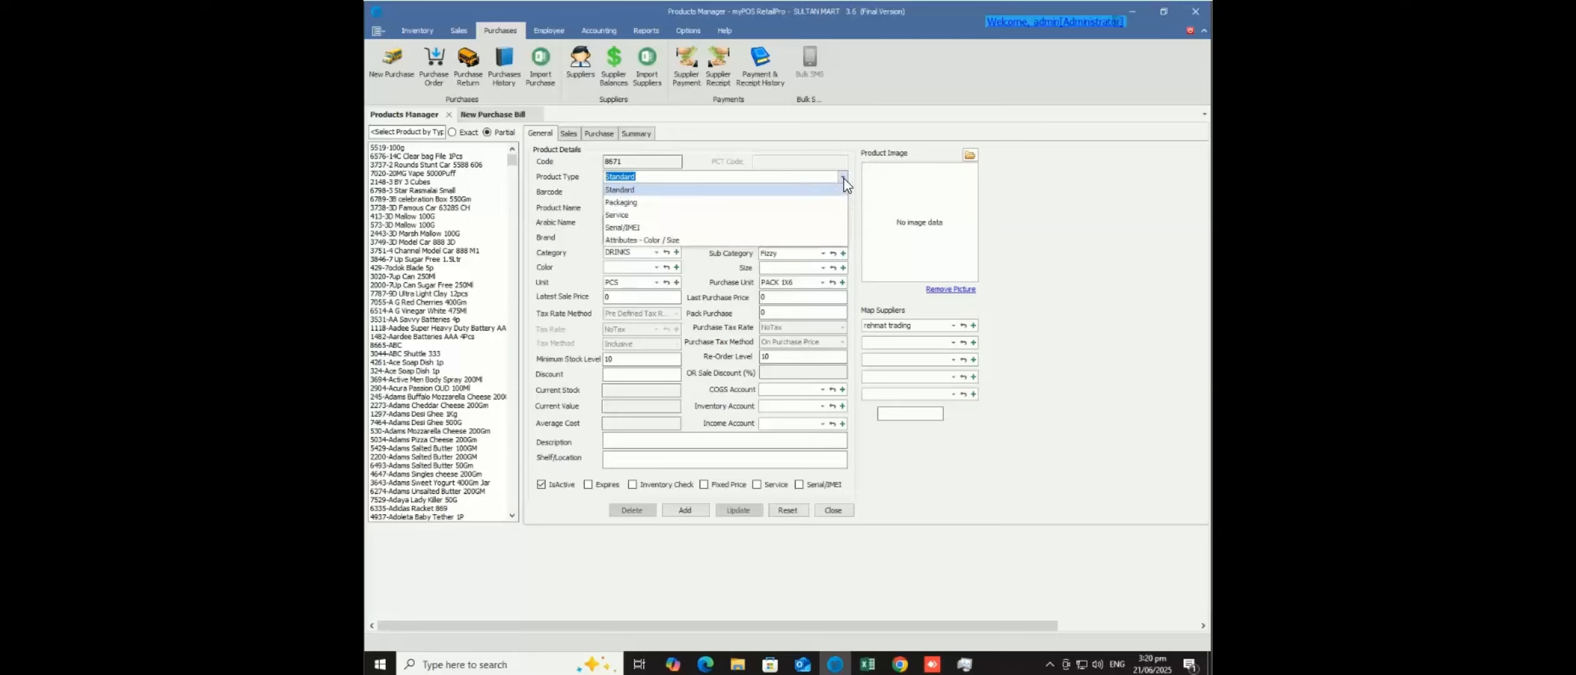
pyautogui.click(616, 203)
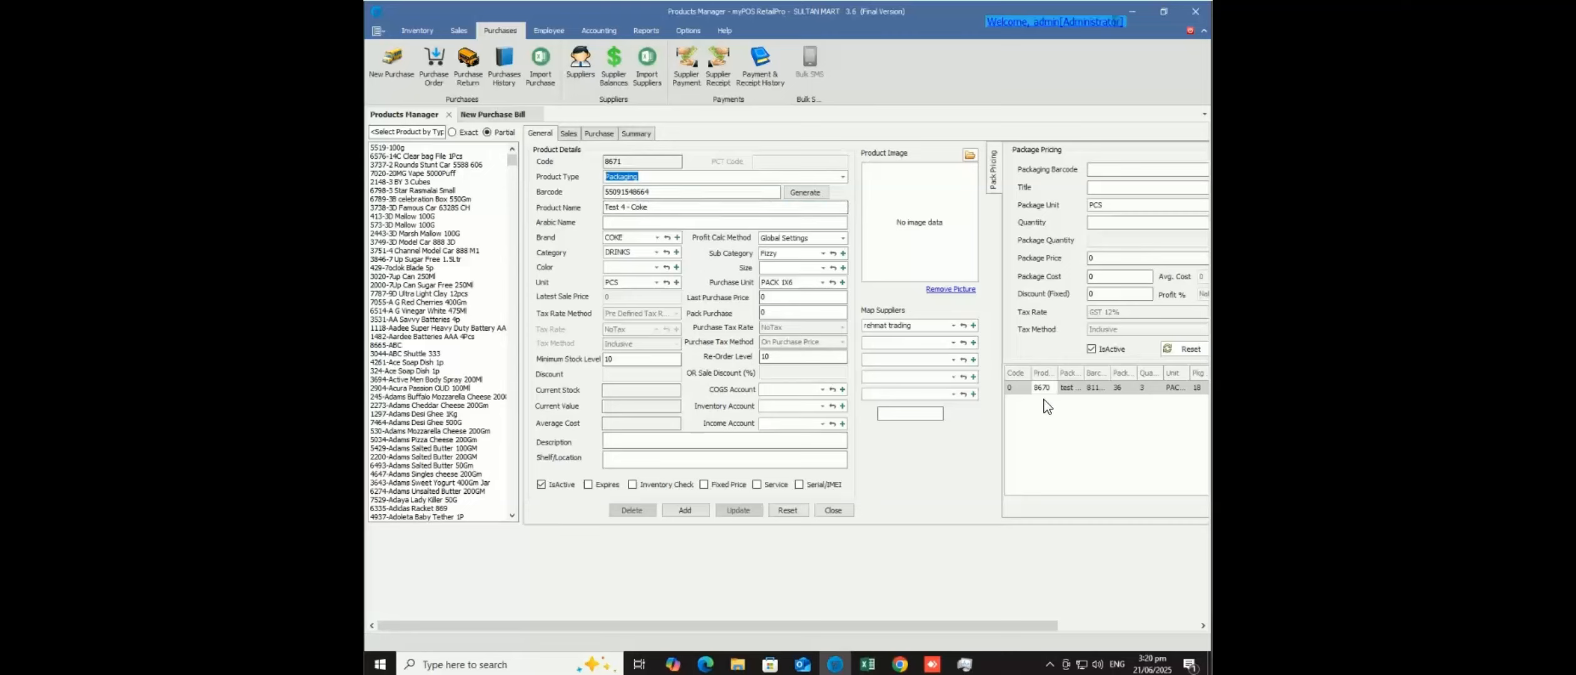
pyautogui.click(1084, 626)
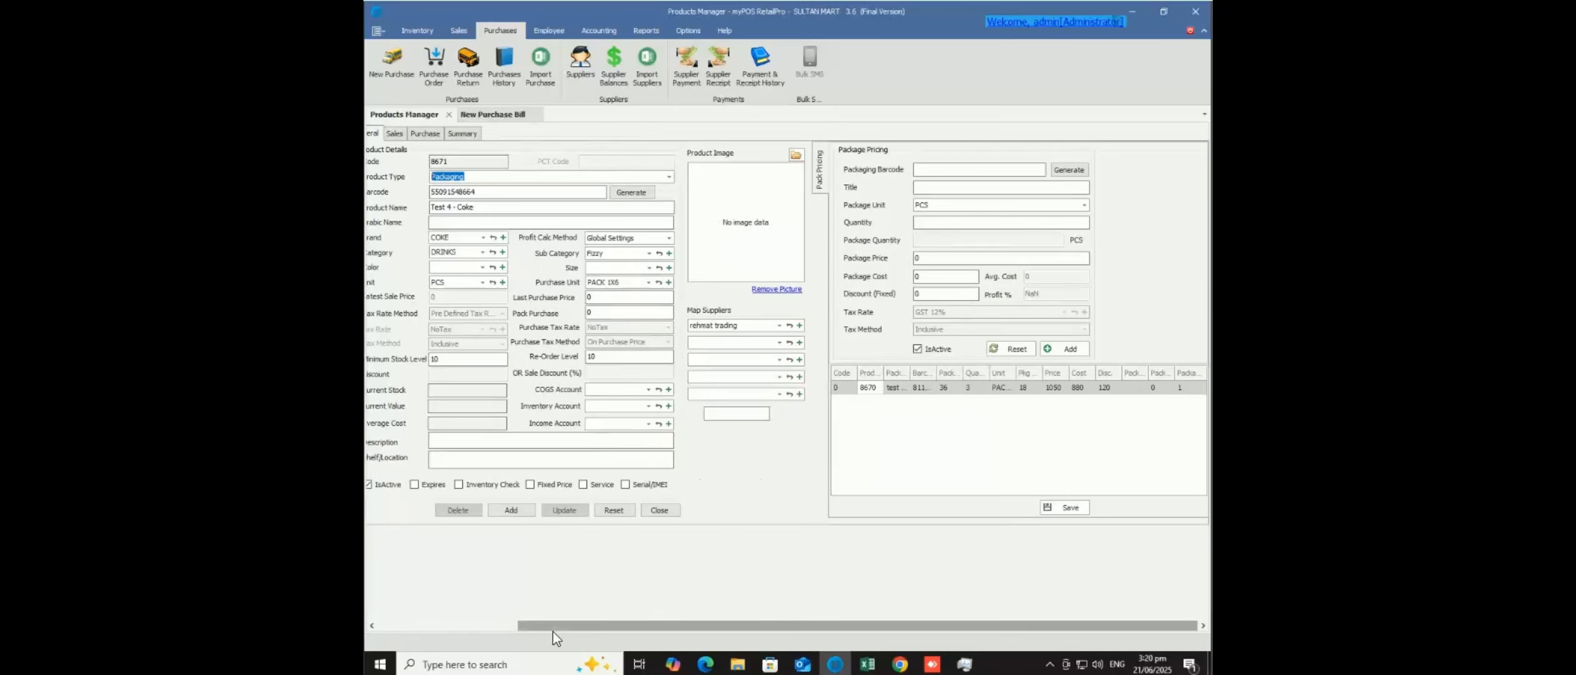
pyautogui.click(492, 625)
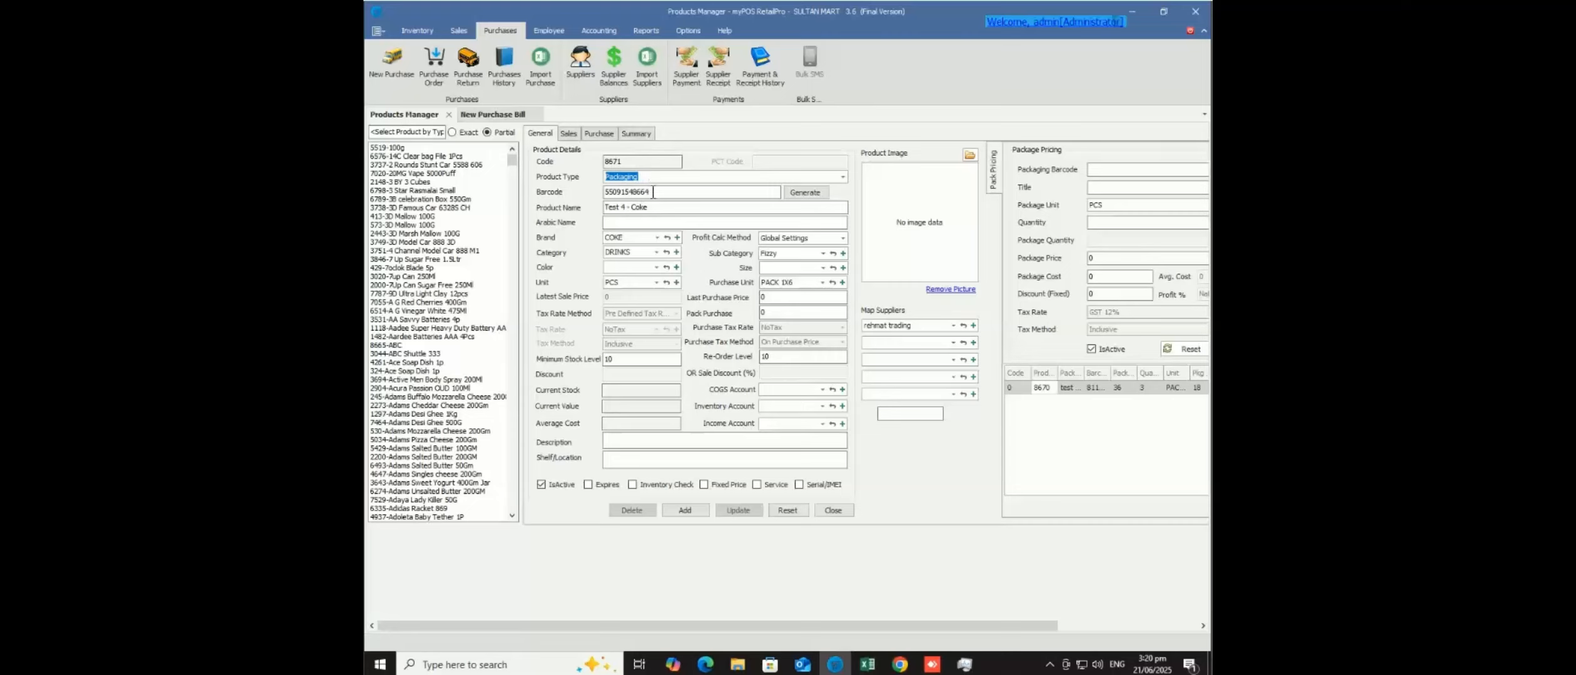
# - Correct the product name to 'Test 4 - Coke' by inserting the hyphen
pyautogui.moveTo(654, 192); pyautogui.dragTo(579, 198)
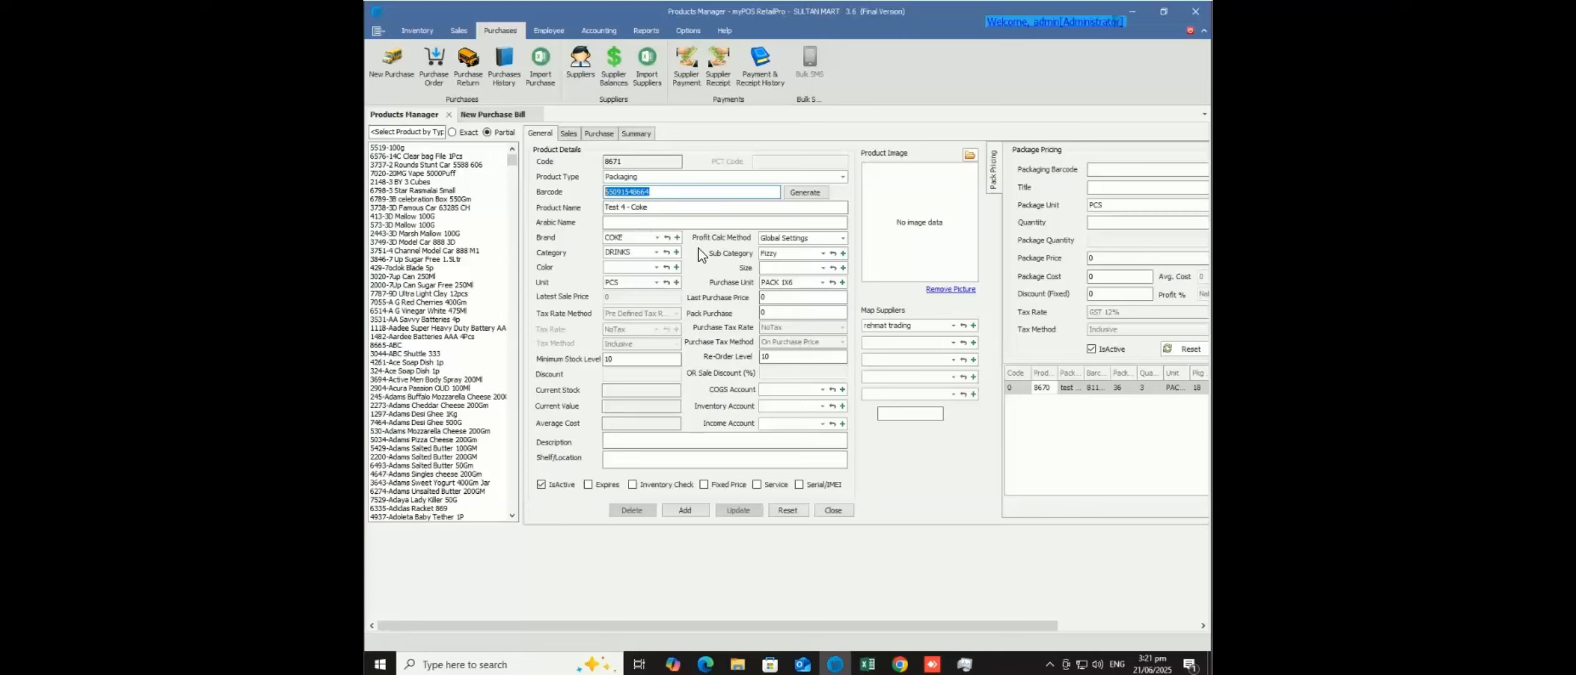
pyautogui.click(629, 207)
pyautogui.write('-')
# - Save the product as 8671, reopen it via a 'te' search, and show Package Pricing
pyautogui.click(684, 511)
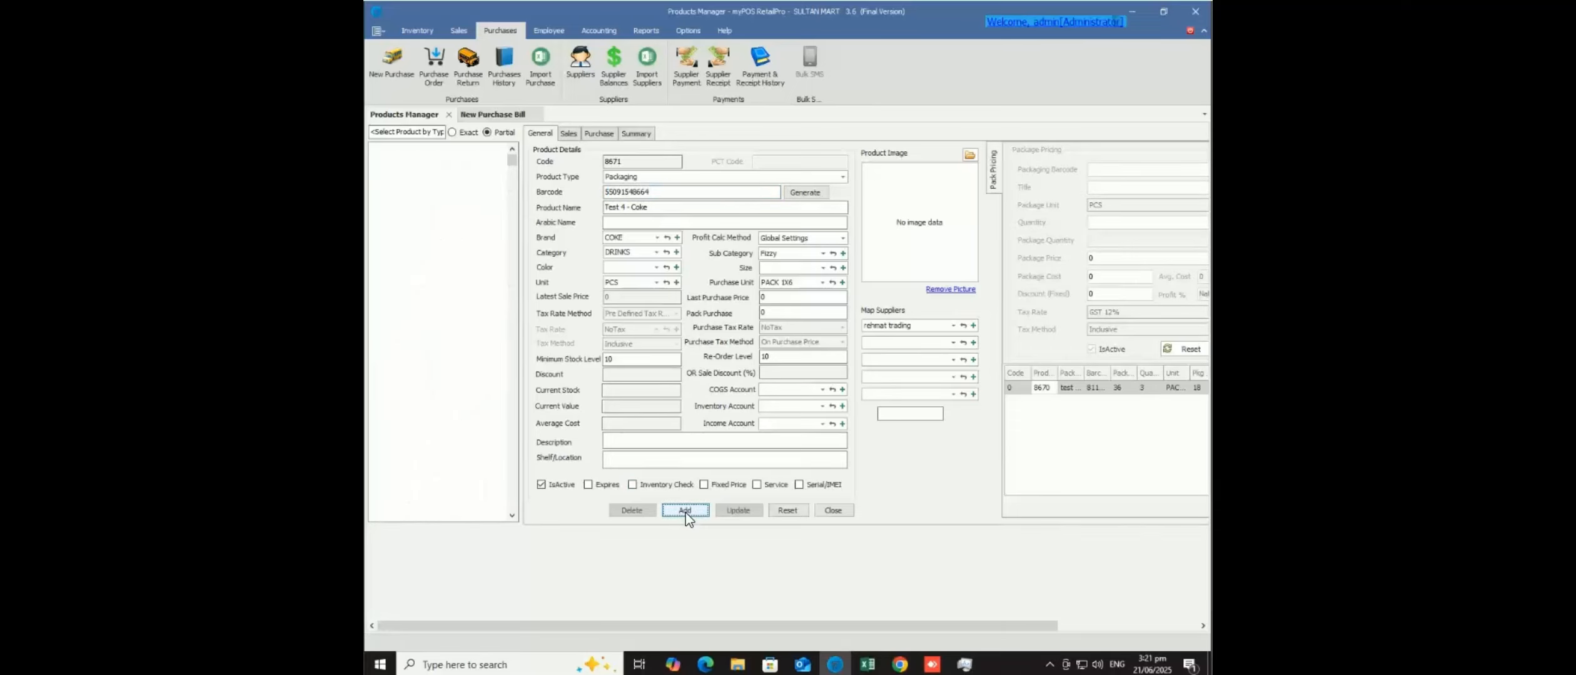
pyautogui.click(416, 132)
pyautogui.write('test')
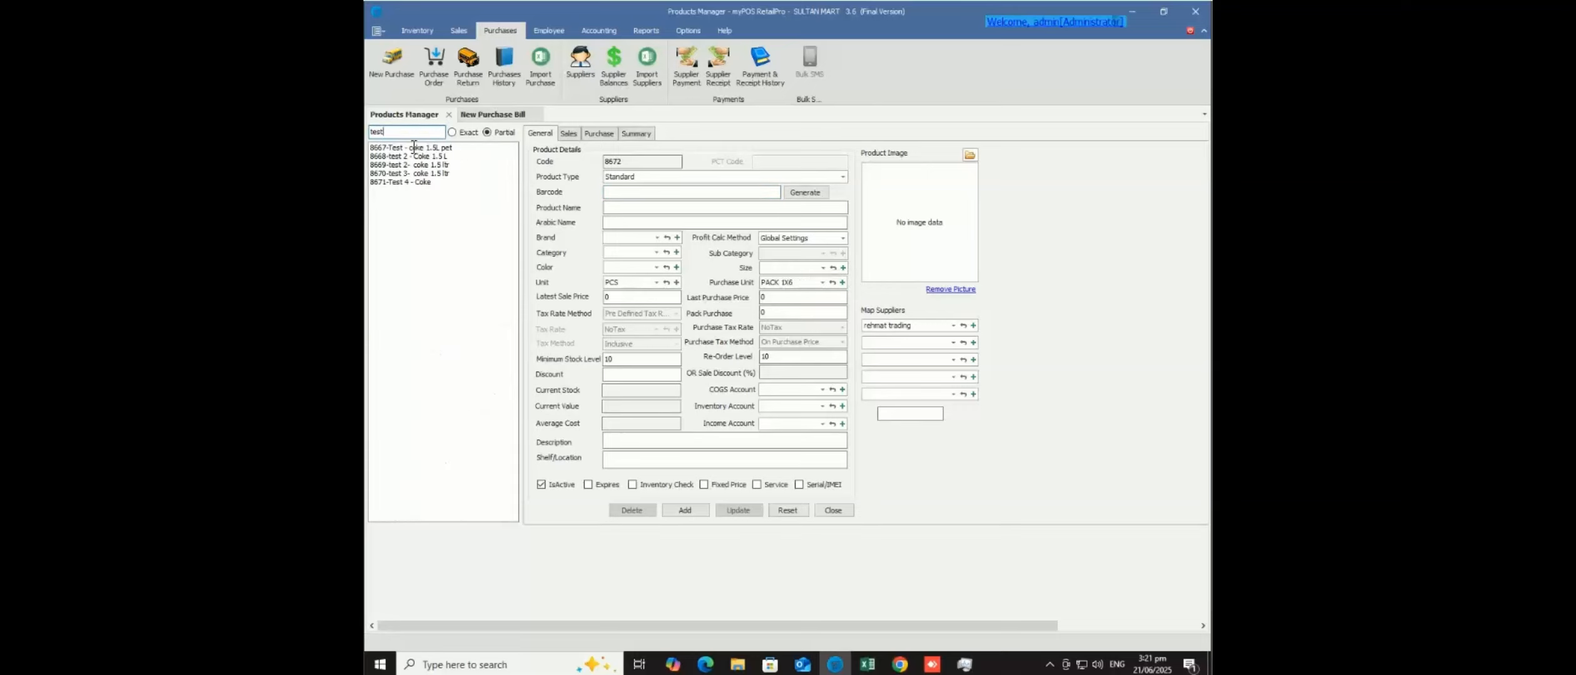
pyautogui.click(421, 182)
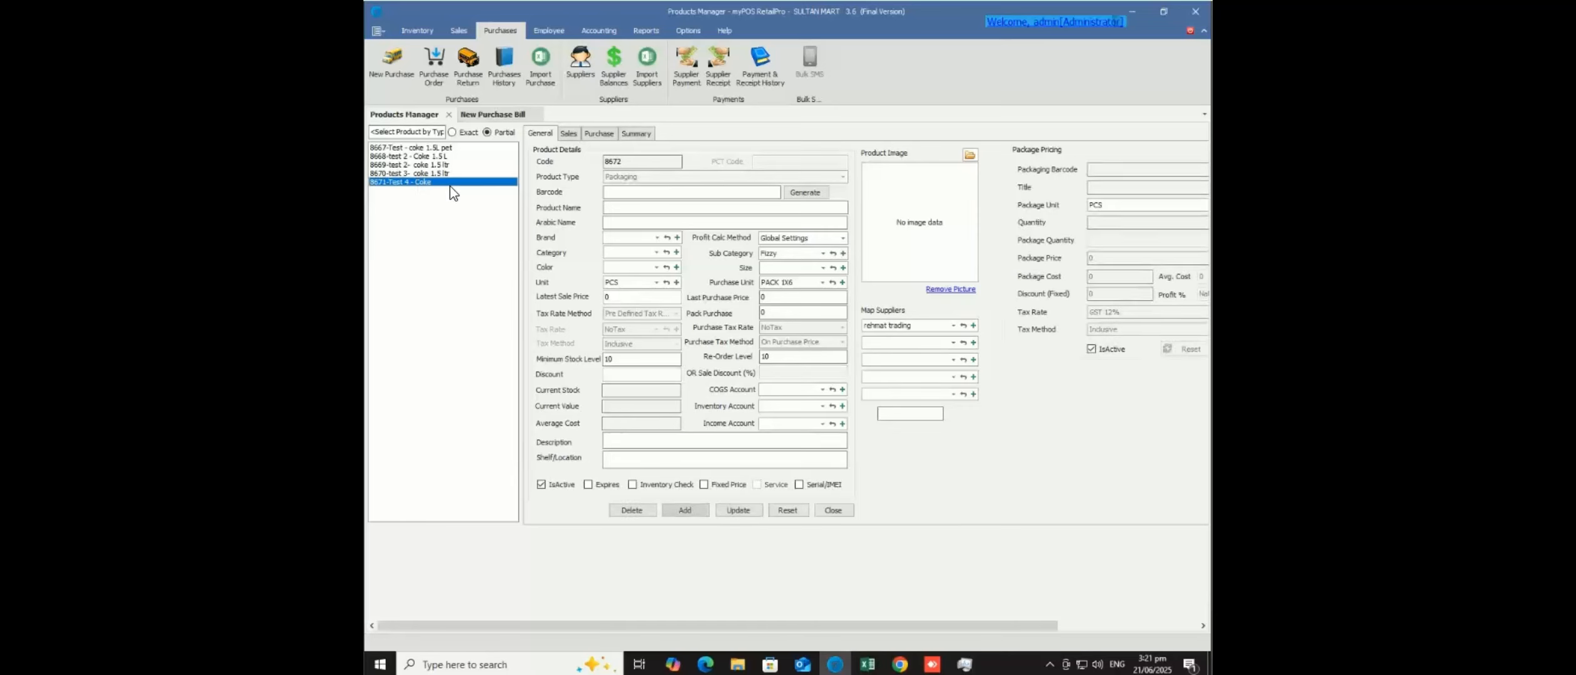
pyautogui.click(1077, 624)
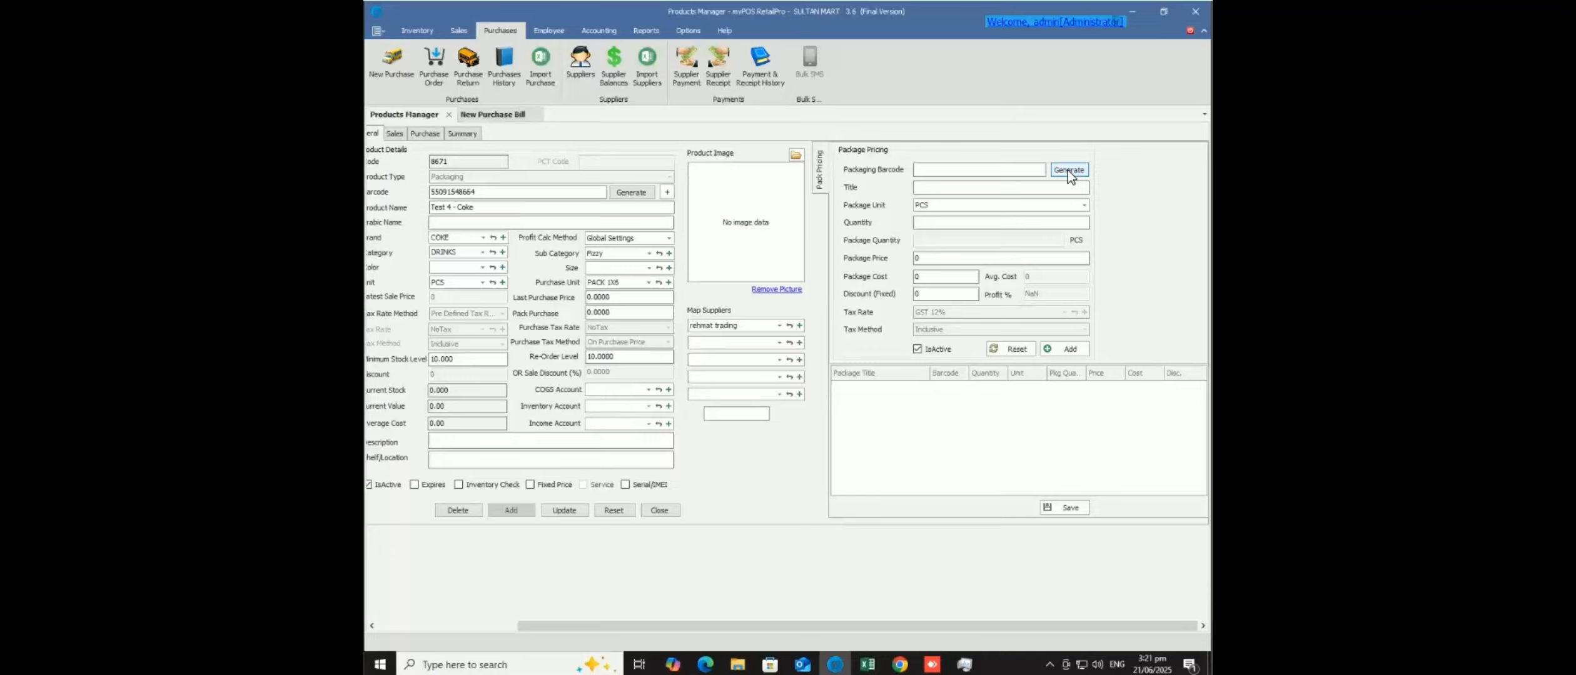
# - Generate a package barcode and title the package 'Coke Pack of 6'
pyautogui.click(1020, 170)
pyautogui.click(1069, 169)
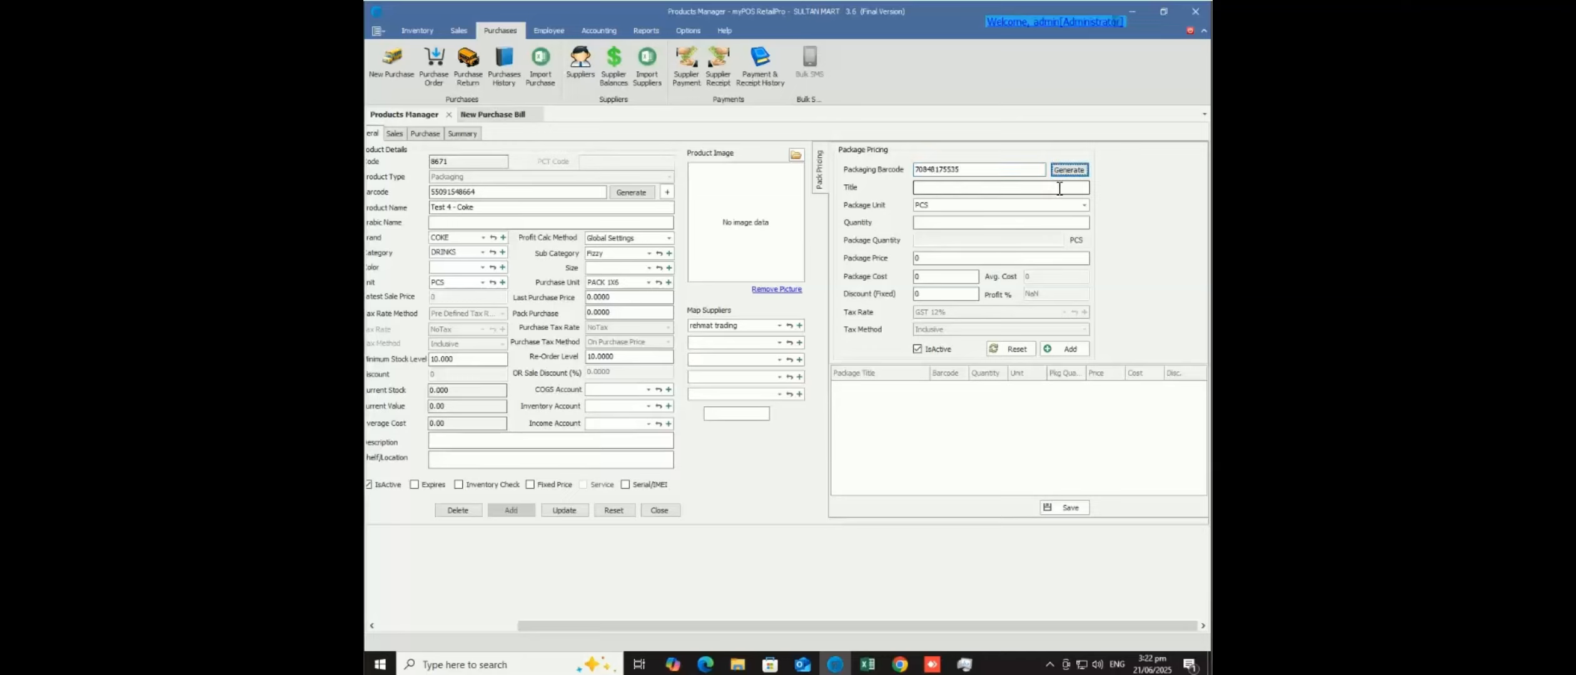
pyautogui.click(1060, 188)
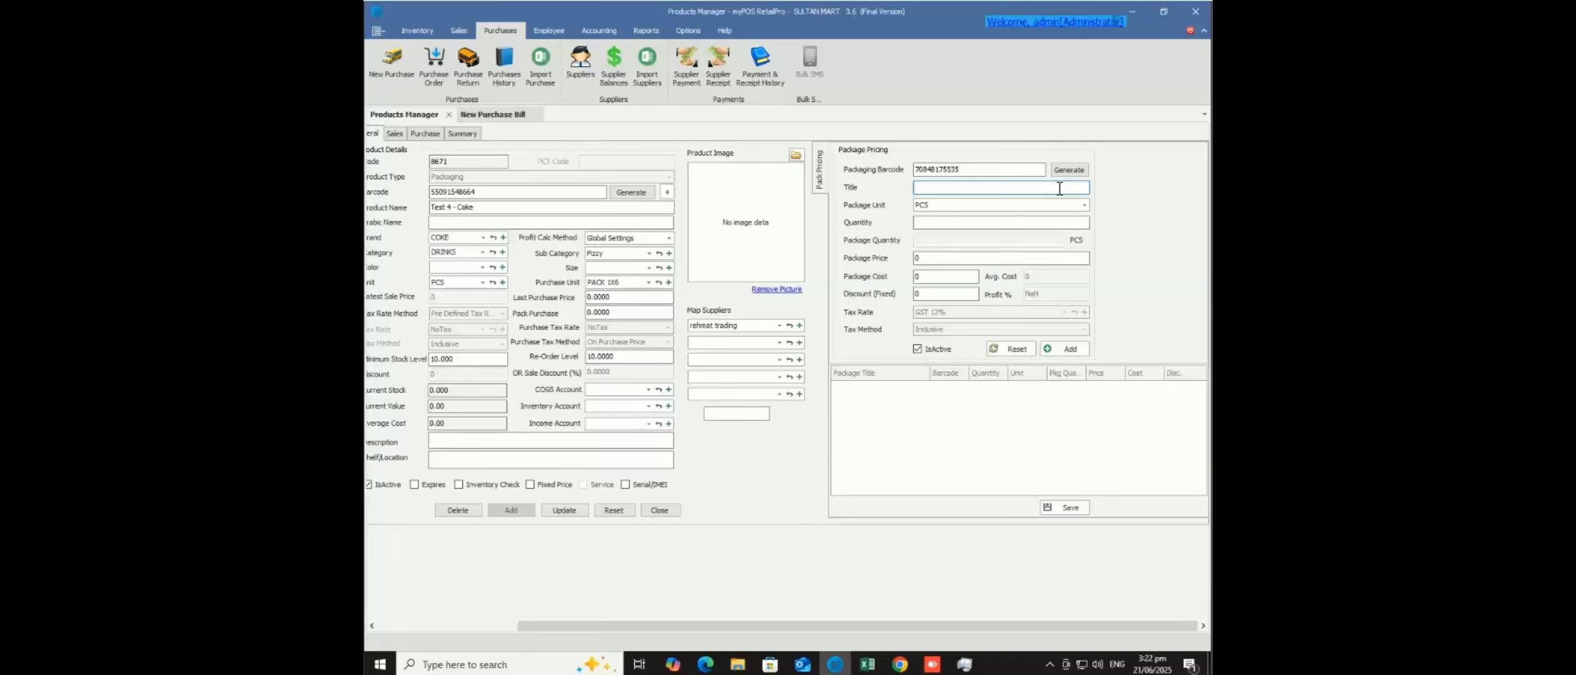
pyautogui.write('Coke Pack of 6')
# - Set the package unit to PACK 1X6 and move to the Quantity field
pyautogui.click(1084, 205)
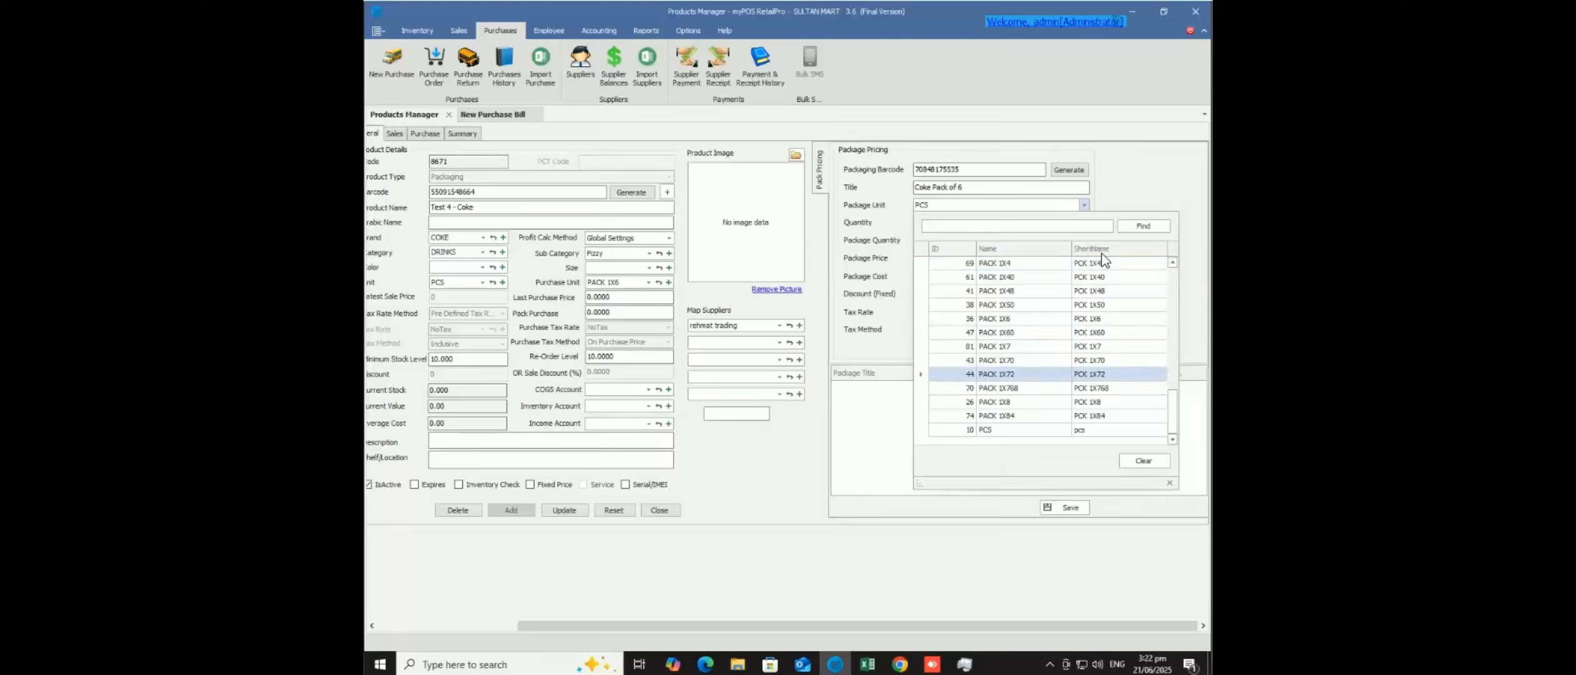
pyautogui.click(1016, 319)
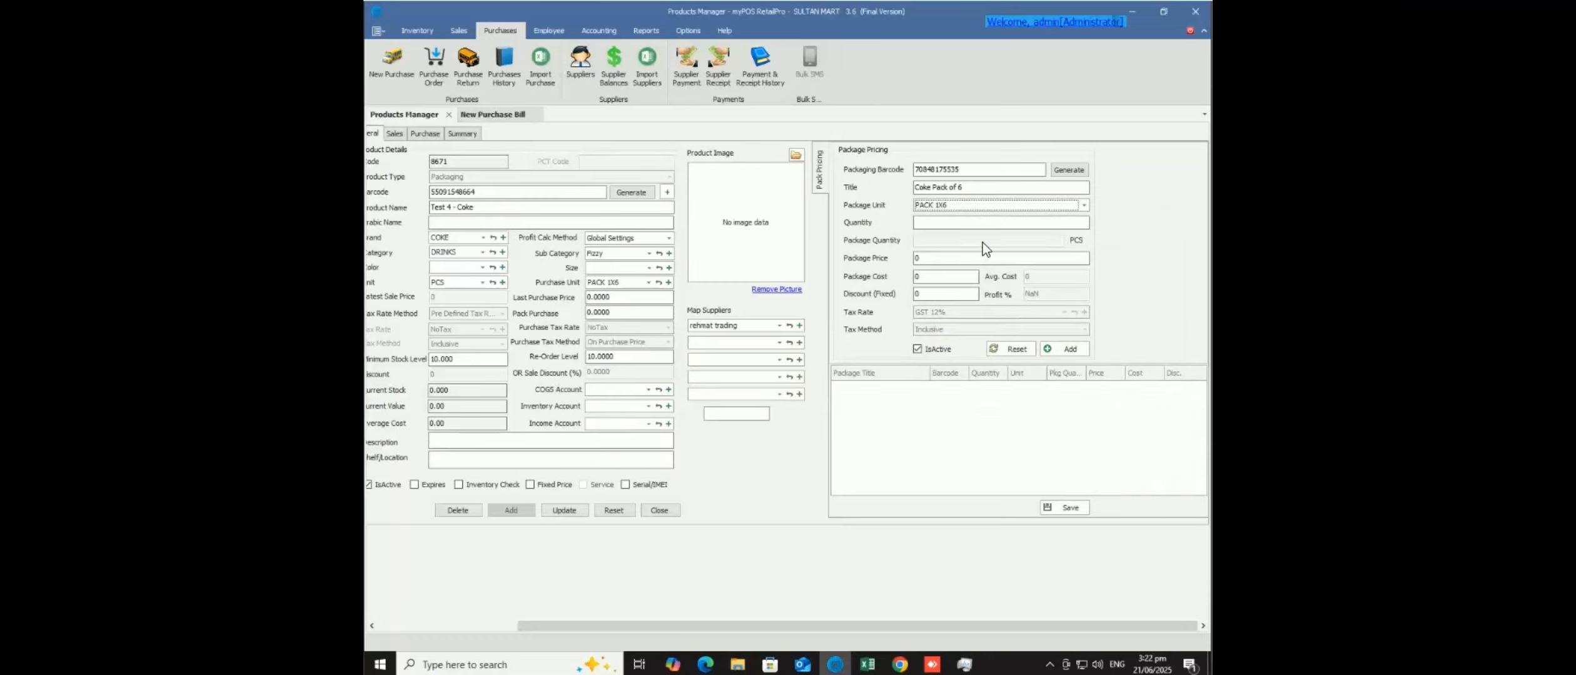
pyautogui.click(952, 221)
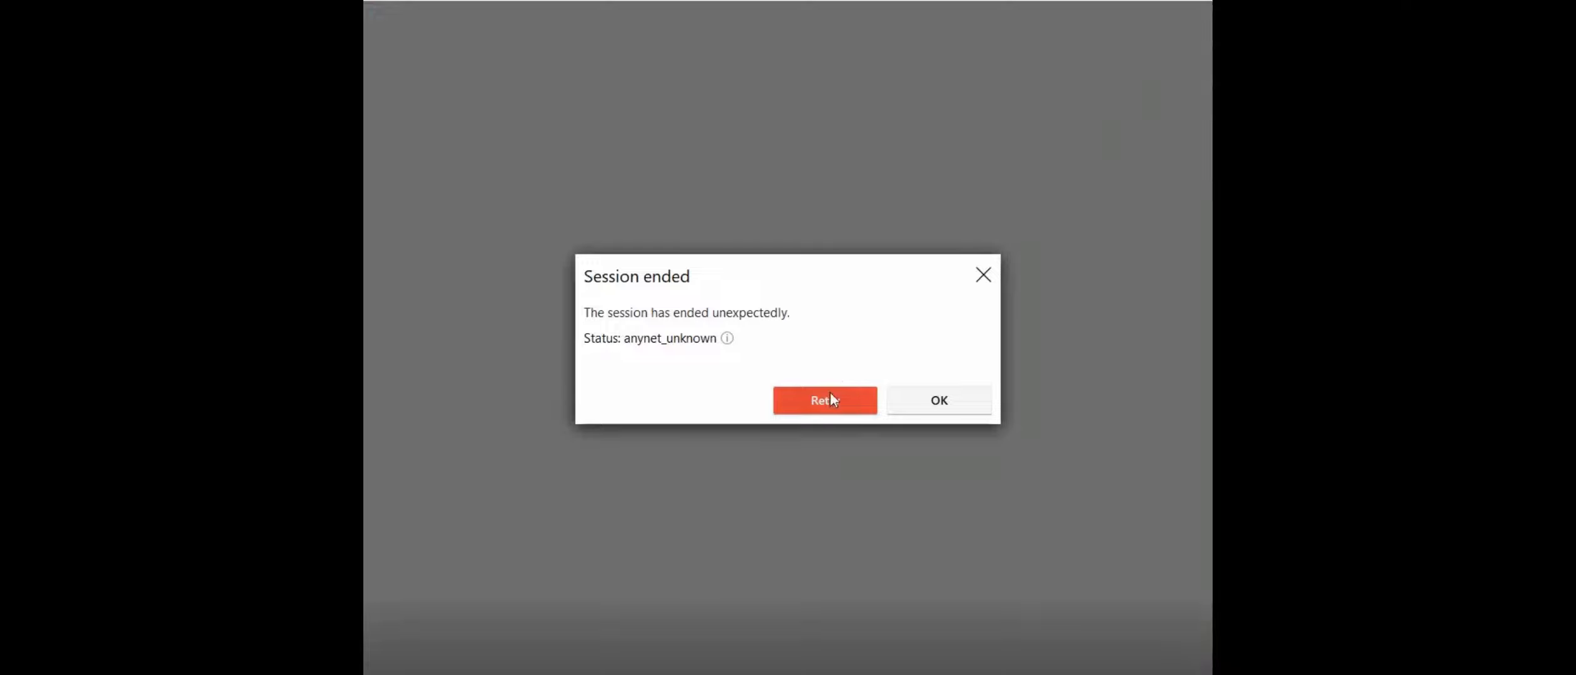
# - Retry the offline AnyDesk connection until it reconnects, then confirm the authorization
pyautogui.click(825, 401)
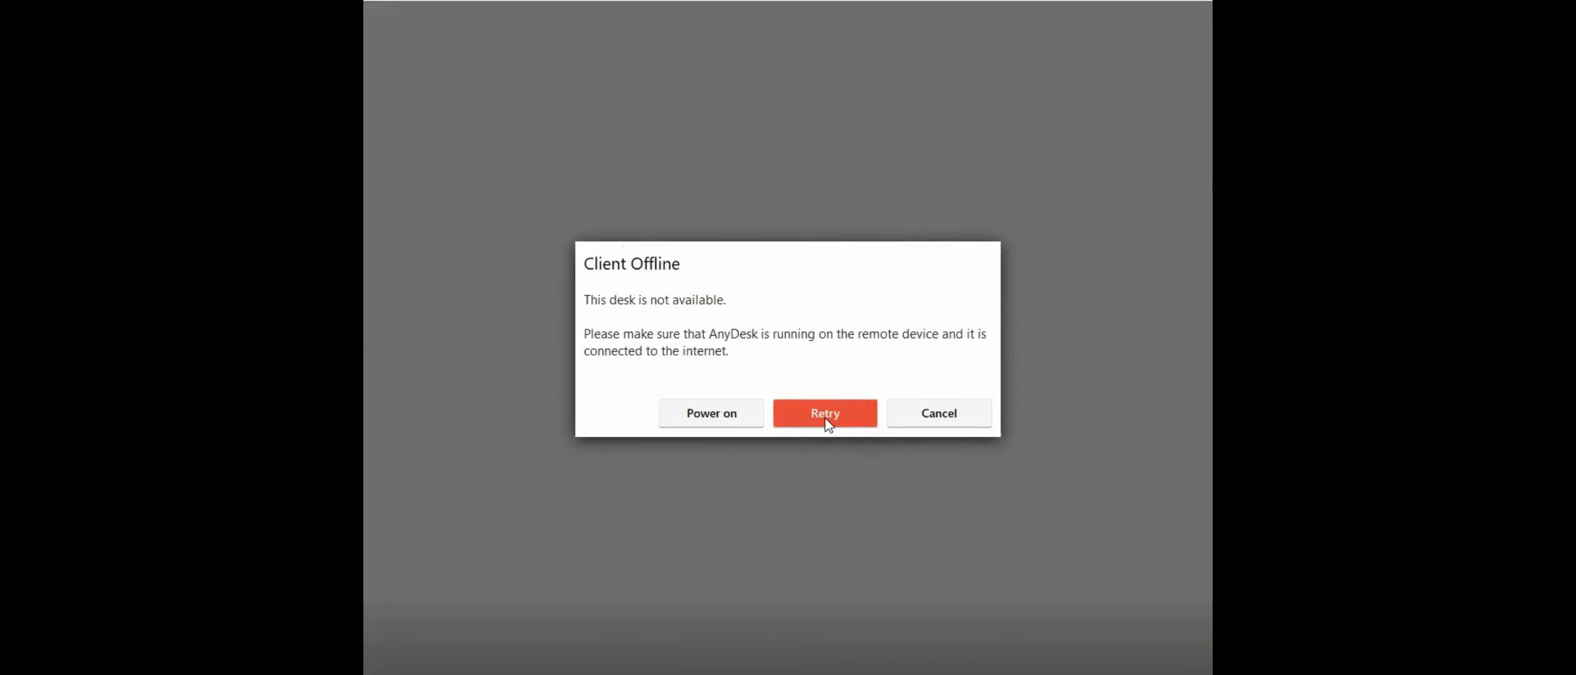
pyautogui.click(825, 420)
pyautogui.click(827, 421)
pyautogui.click(825, 419)
pyautogui.click(825, 419)
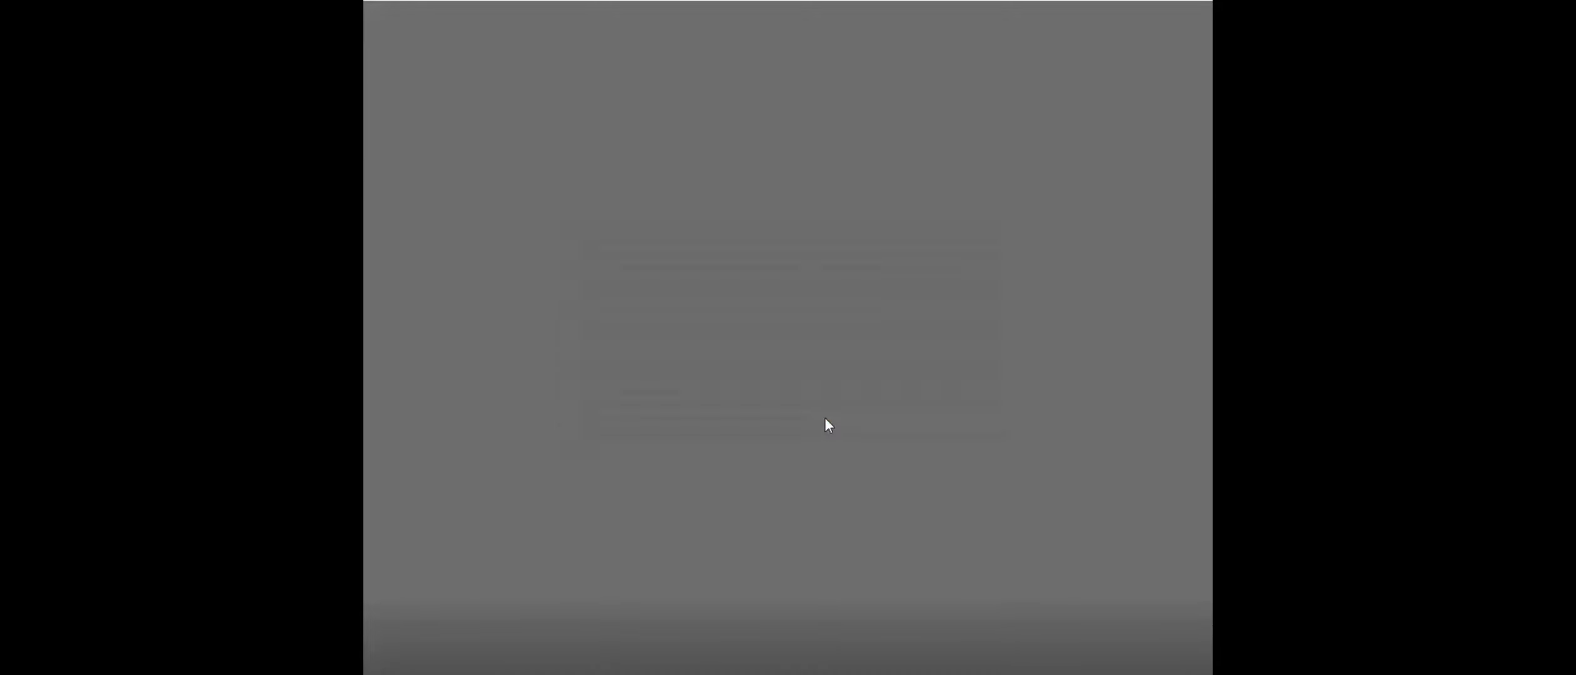
pyautogui.click(826, 421)
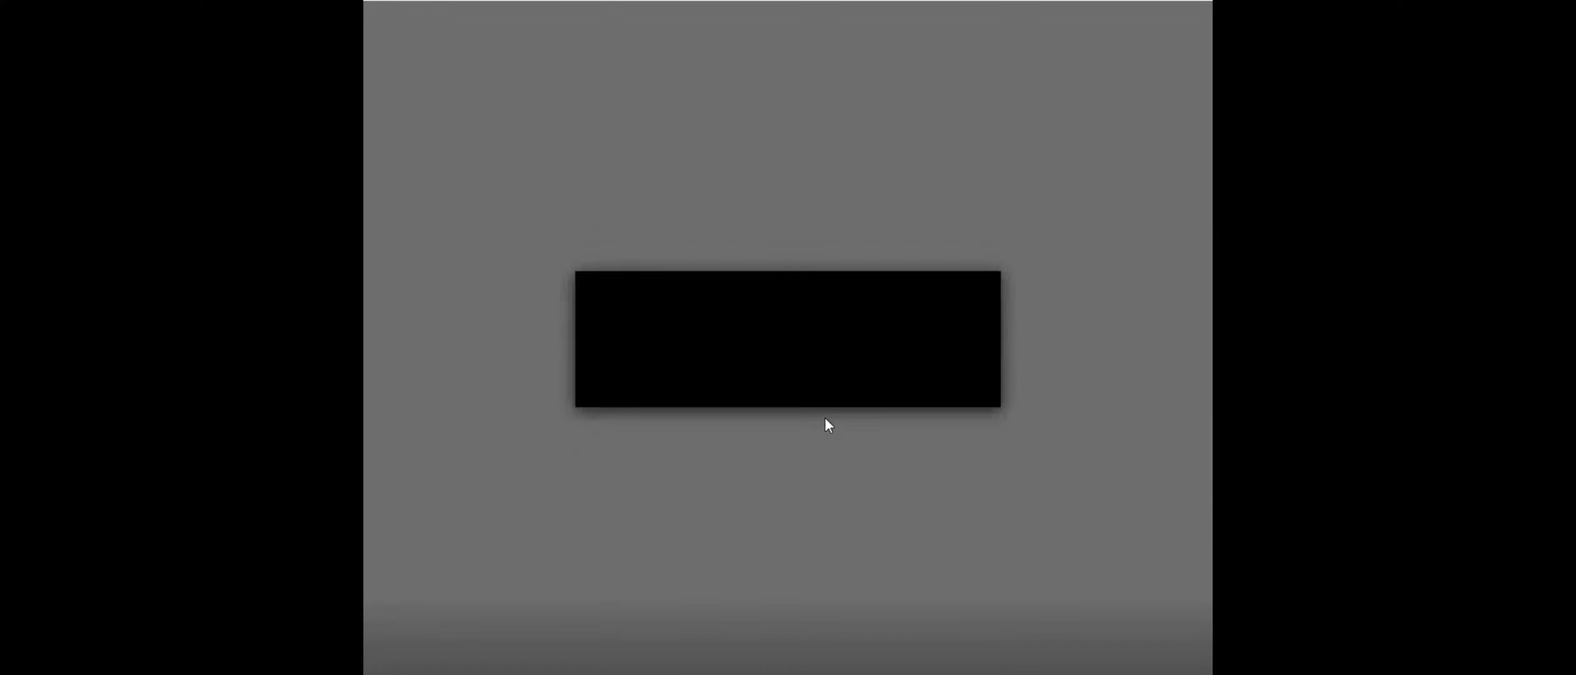
pyautogui.click(825, 419)
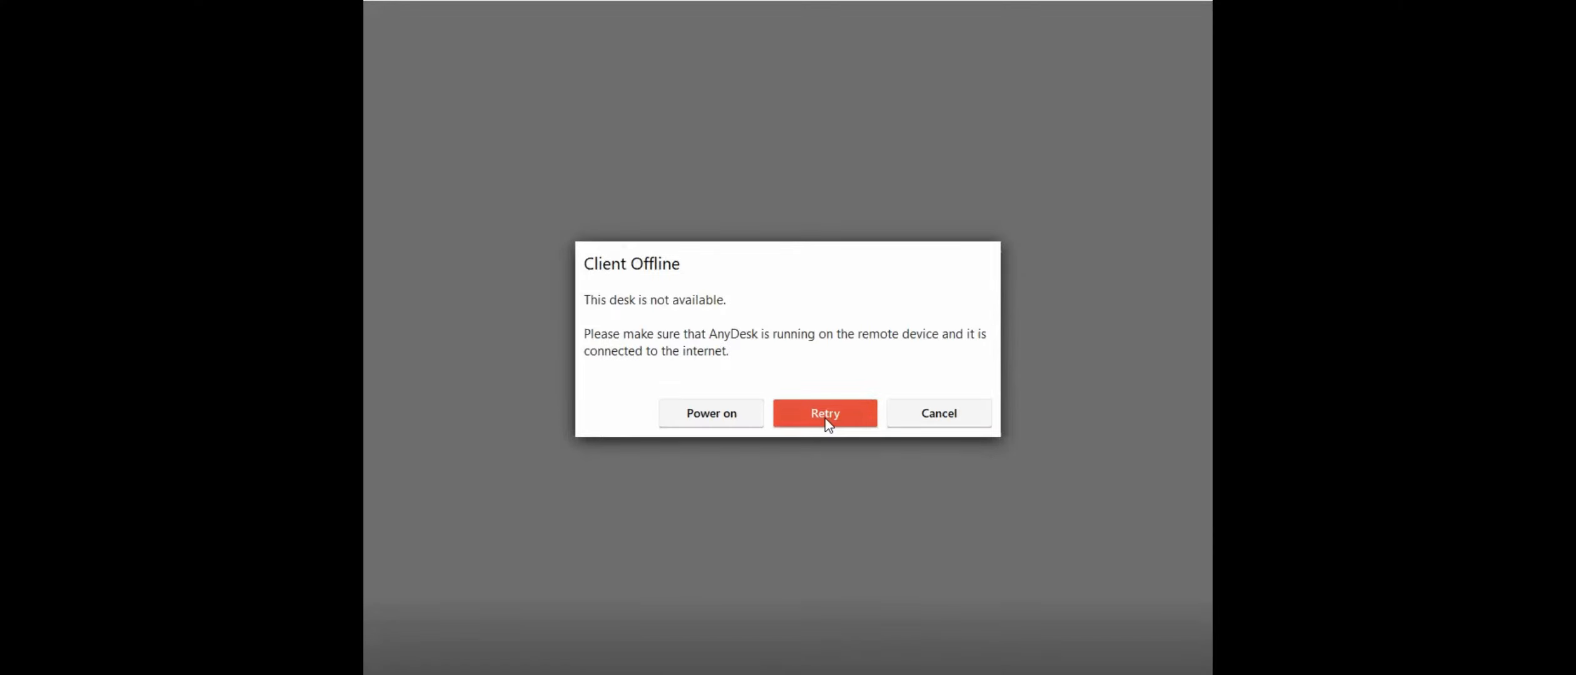
pyautogui.click(825, 419)
pyautogui.click(825, 419)
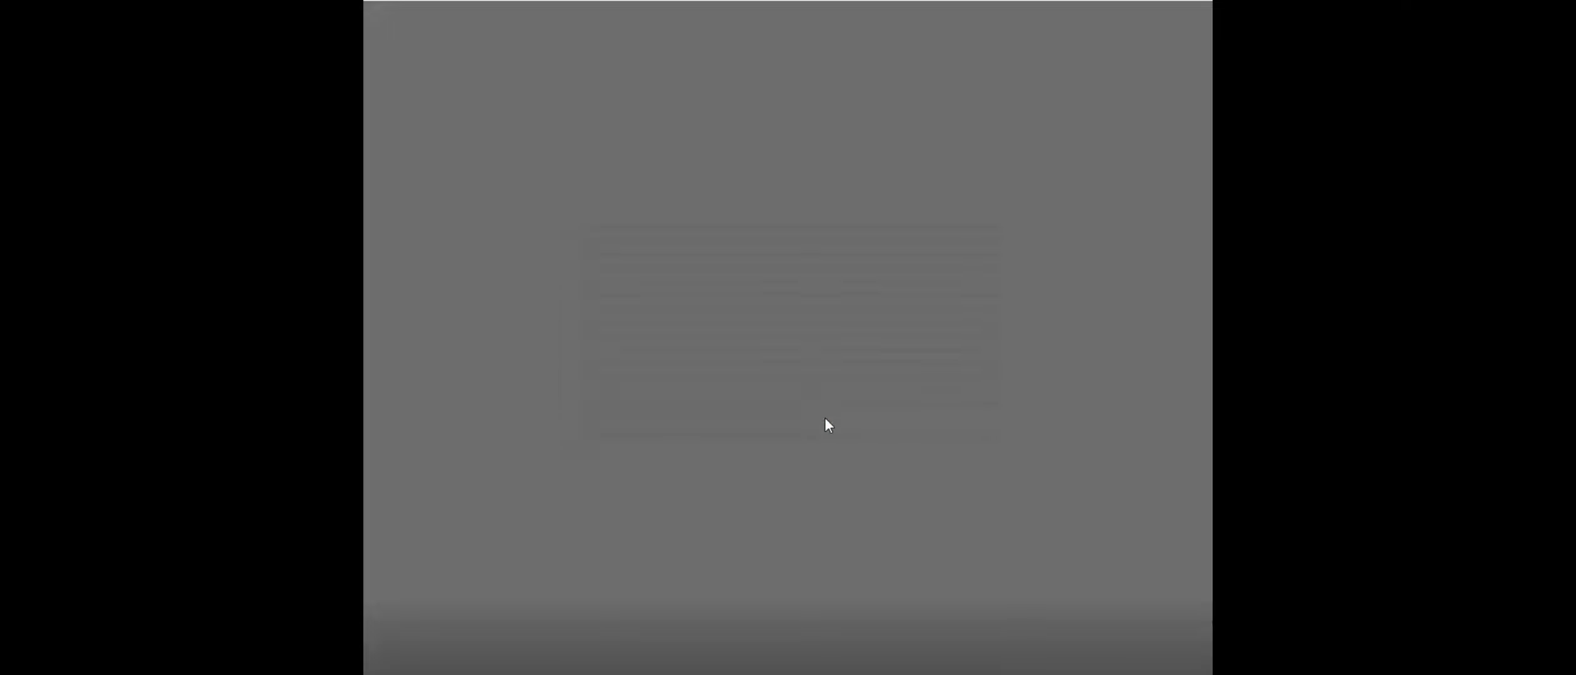
pyautogui.click(826, 421)
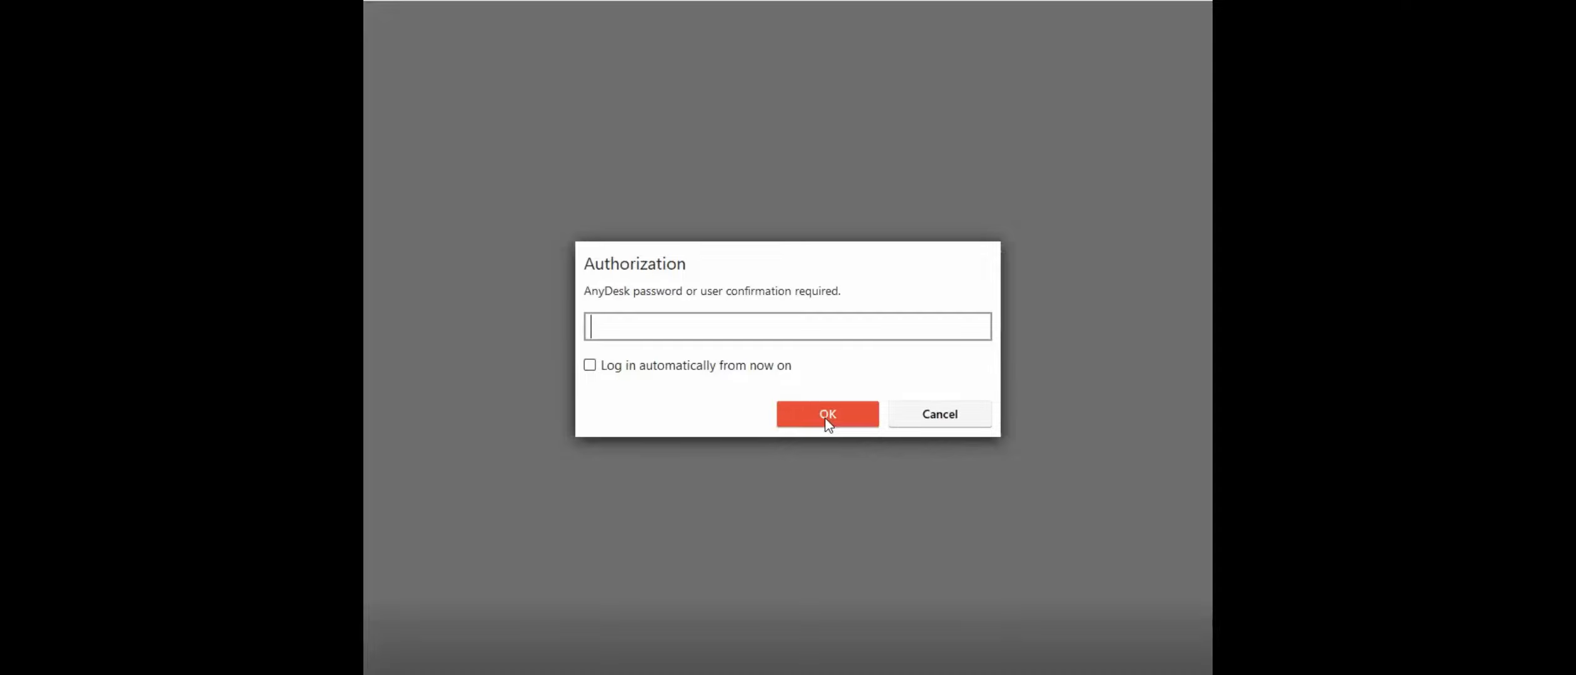
pyautogui.click(827, 415)
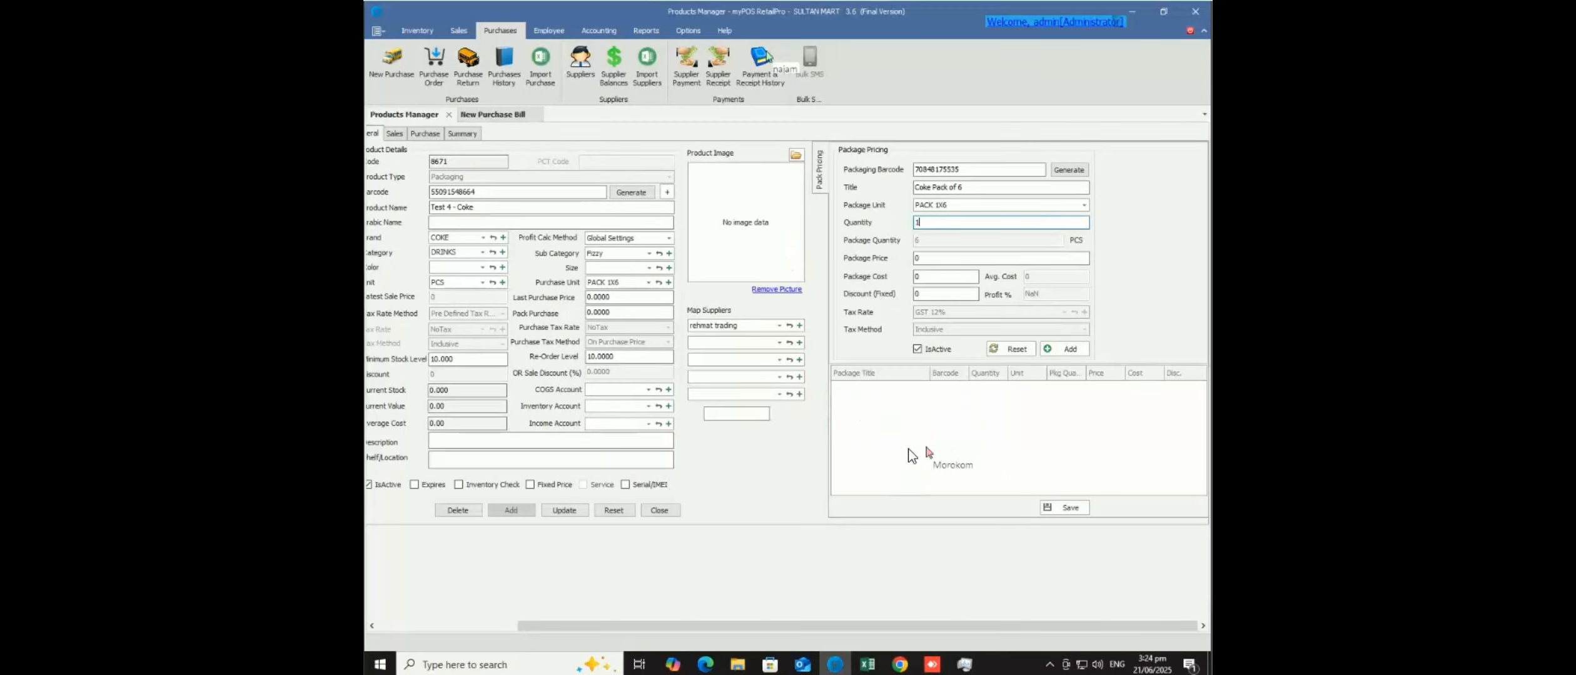
# - Check the Package Unit and Purchase Unit lists without changes, then reset the product form
pyautogui.click(1084, 207)
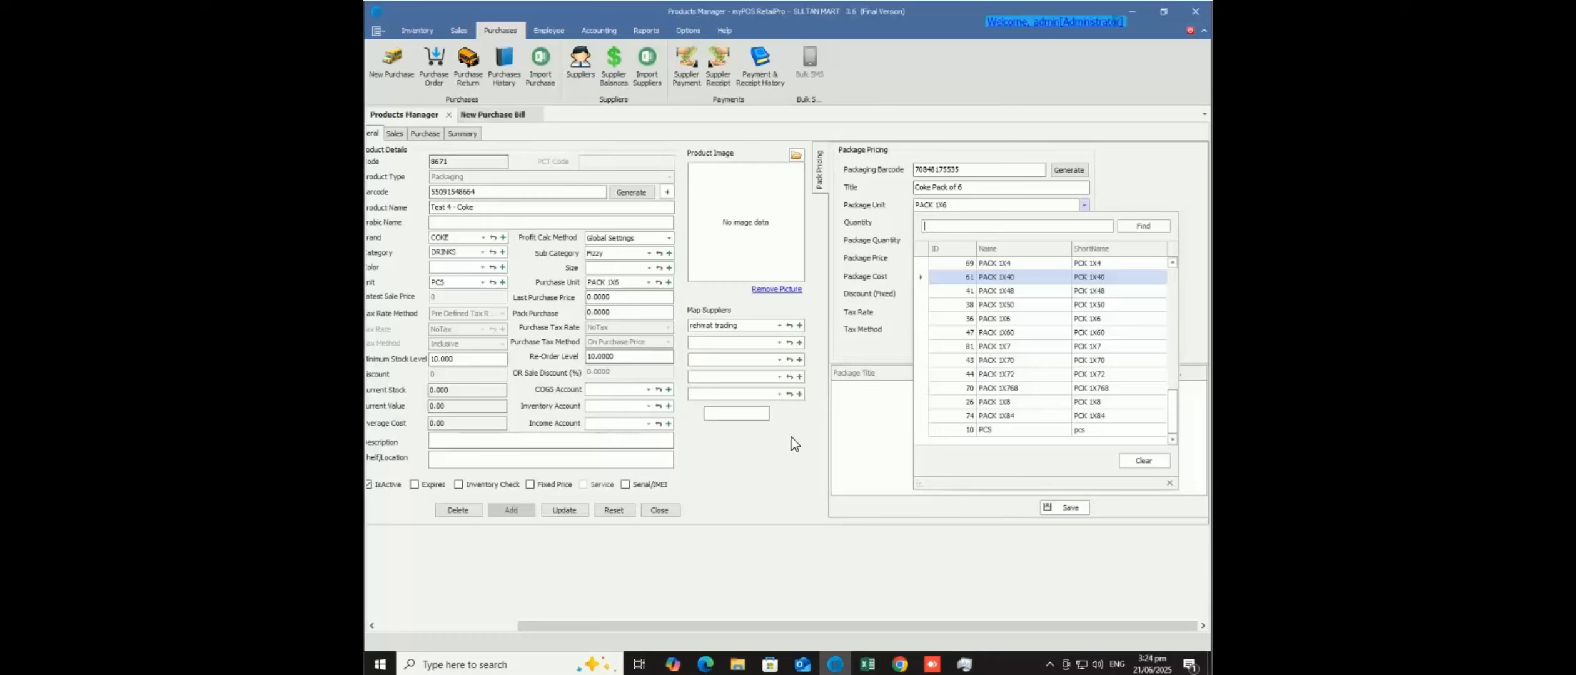
pyautogui.click(962, 206)
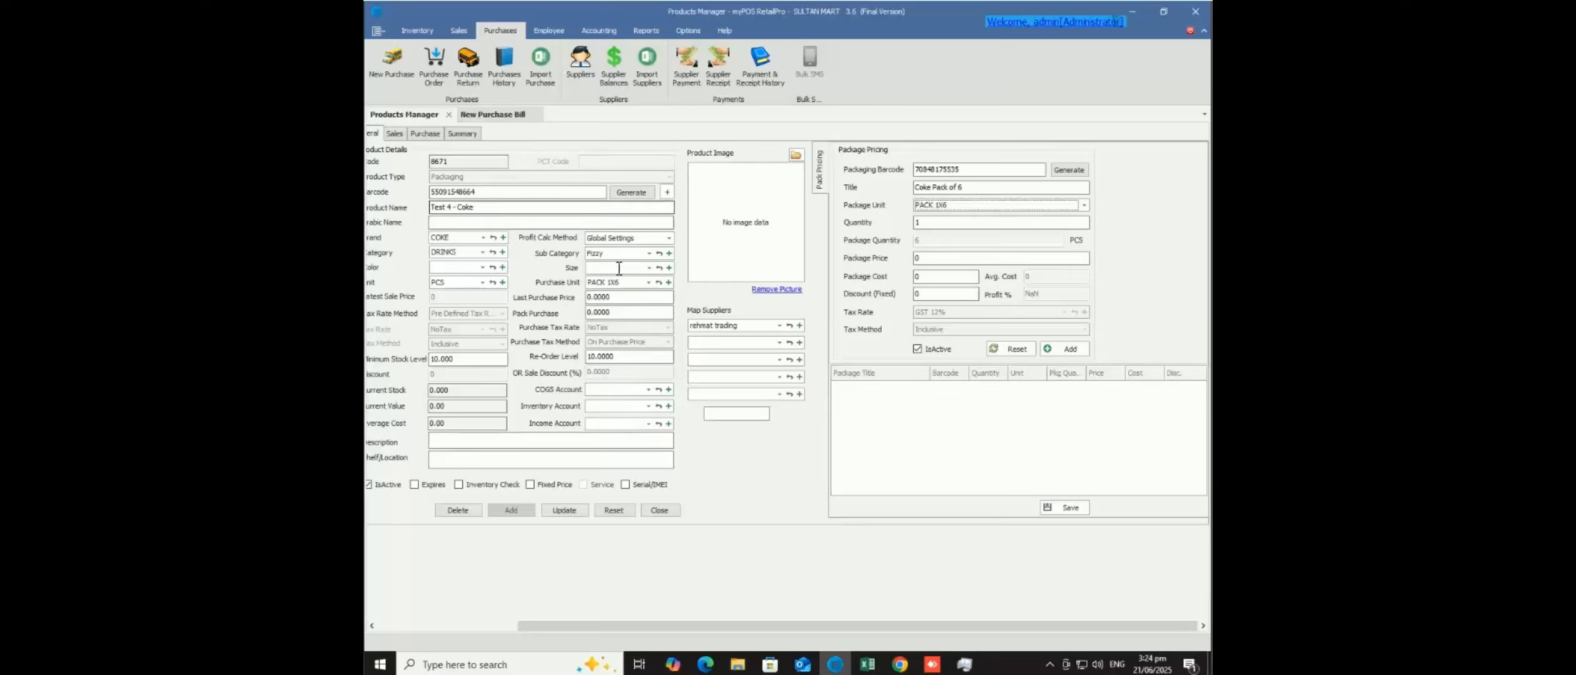
pyautogui.click(648, 282)
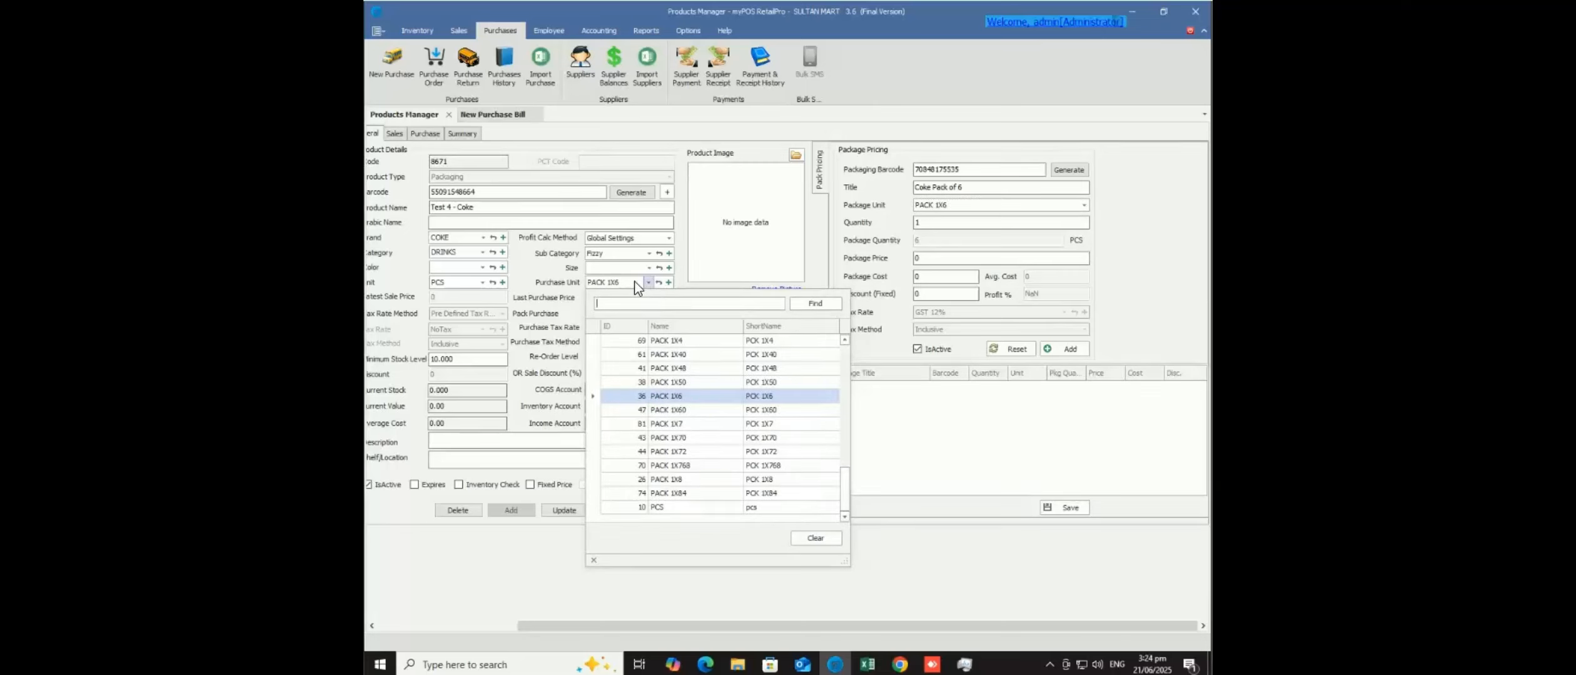
pyautogui.click(495, 590)
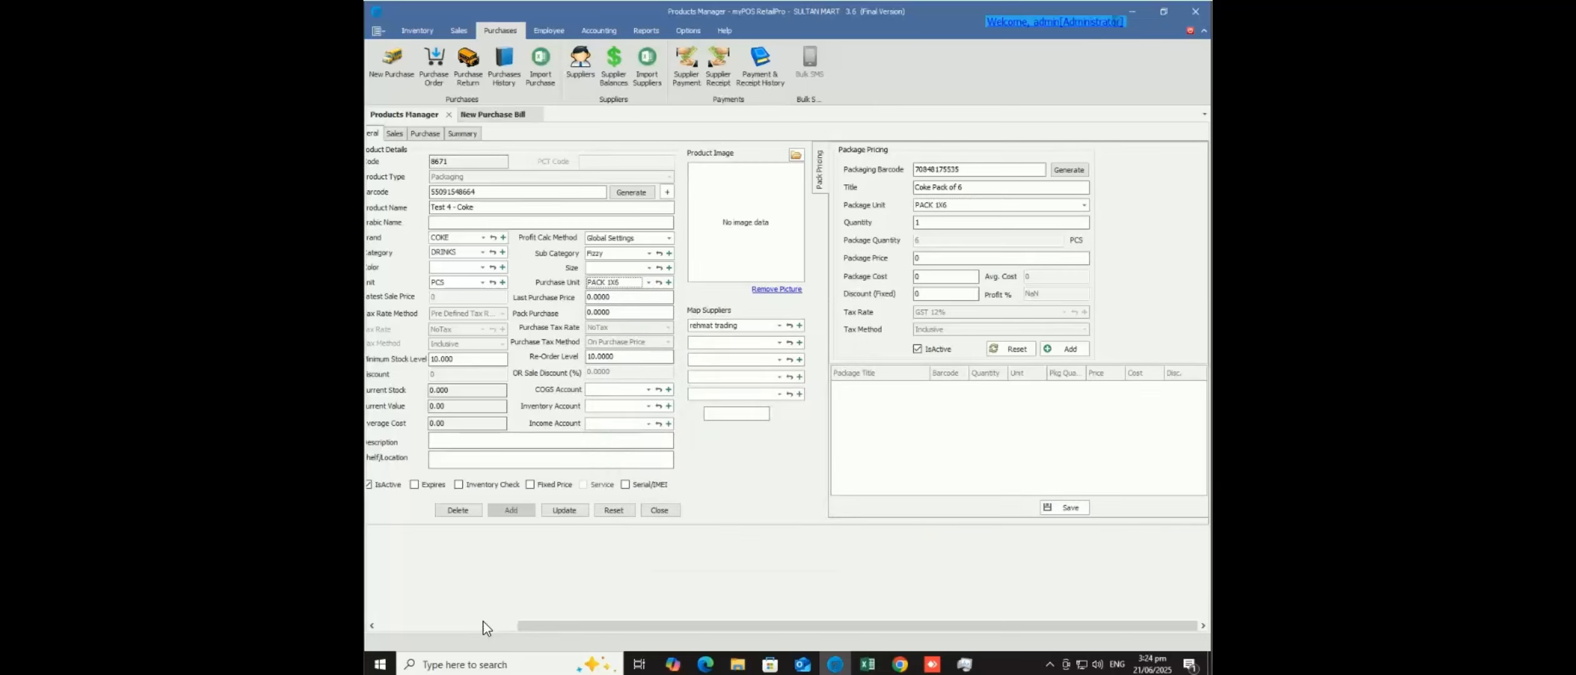
pyautogui.click(482, 625)
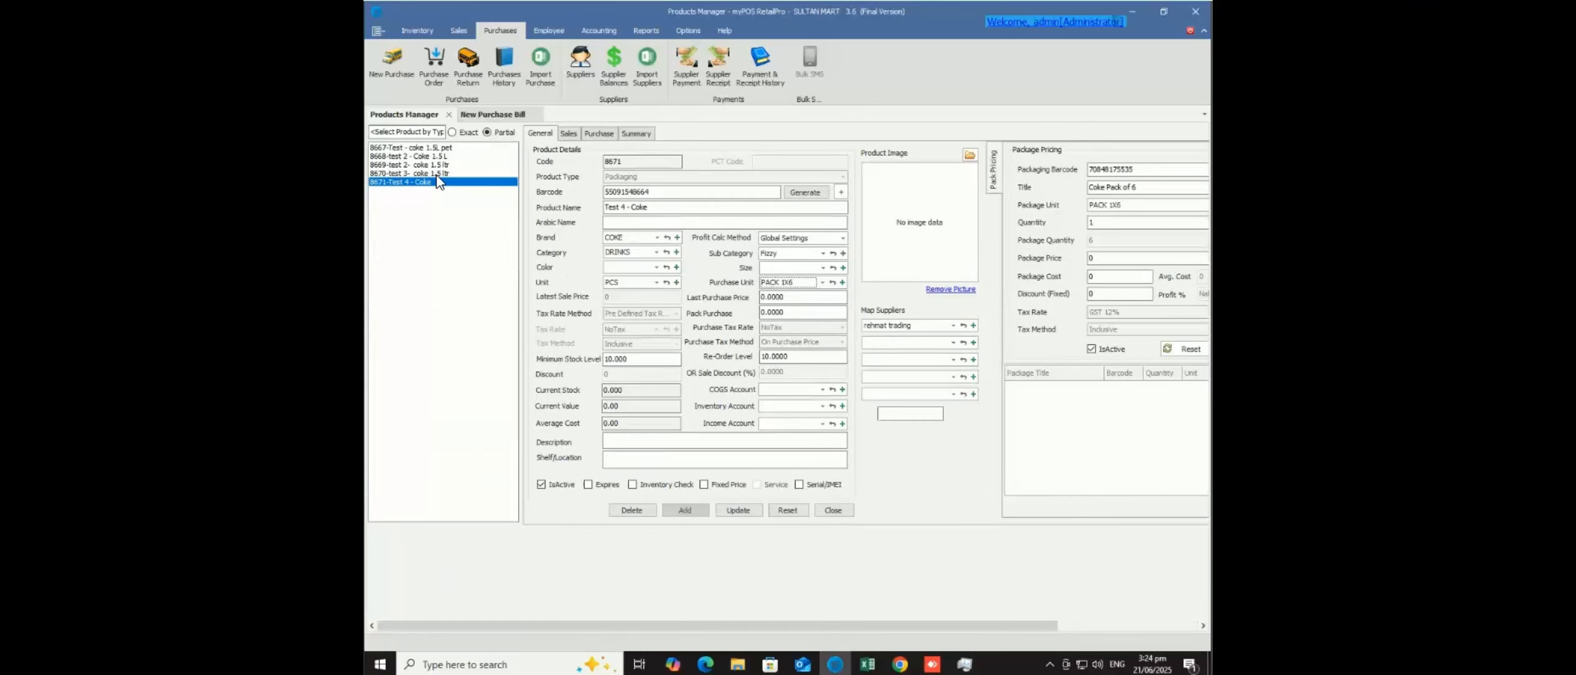
pyautogui.click(785, 512)
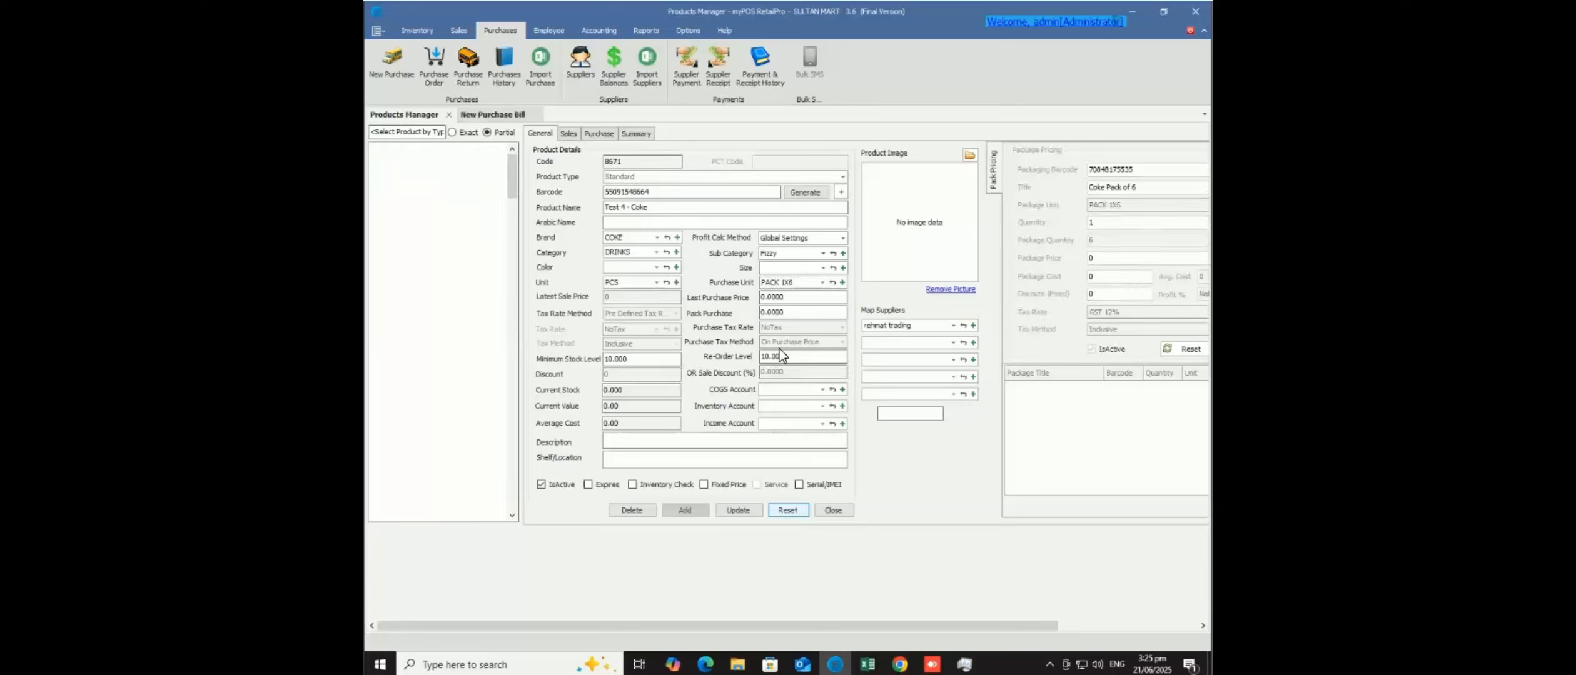
pyautogui.click(843, 178)
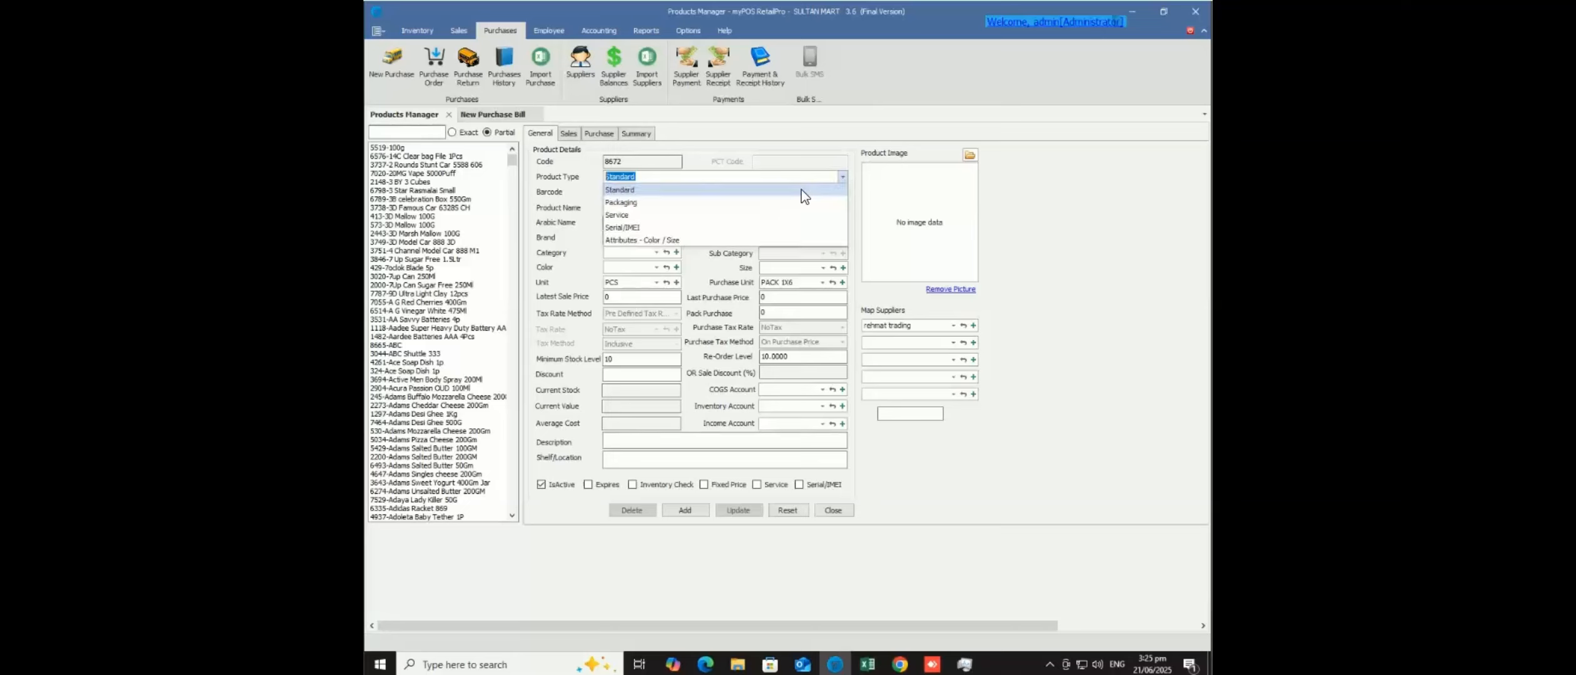
pyautogui.click(639, 202)
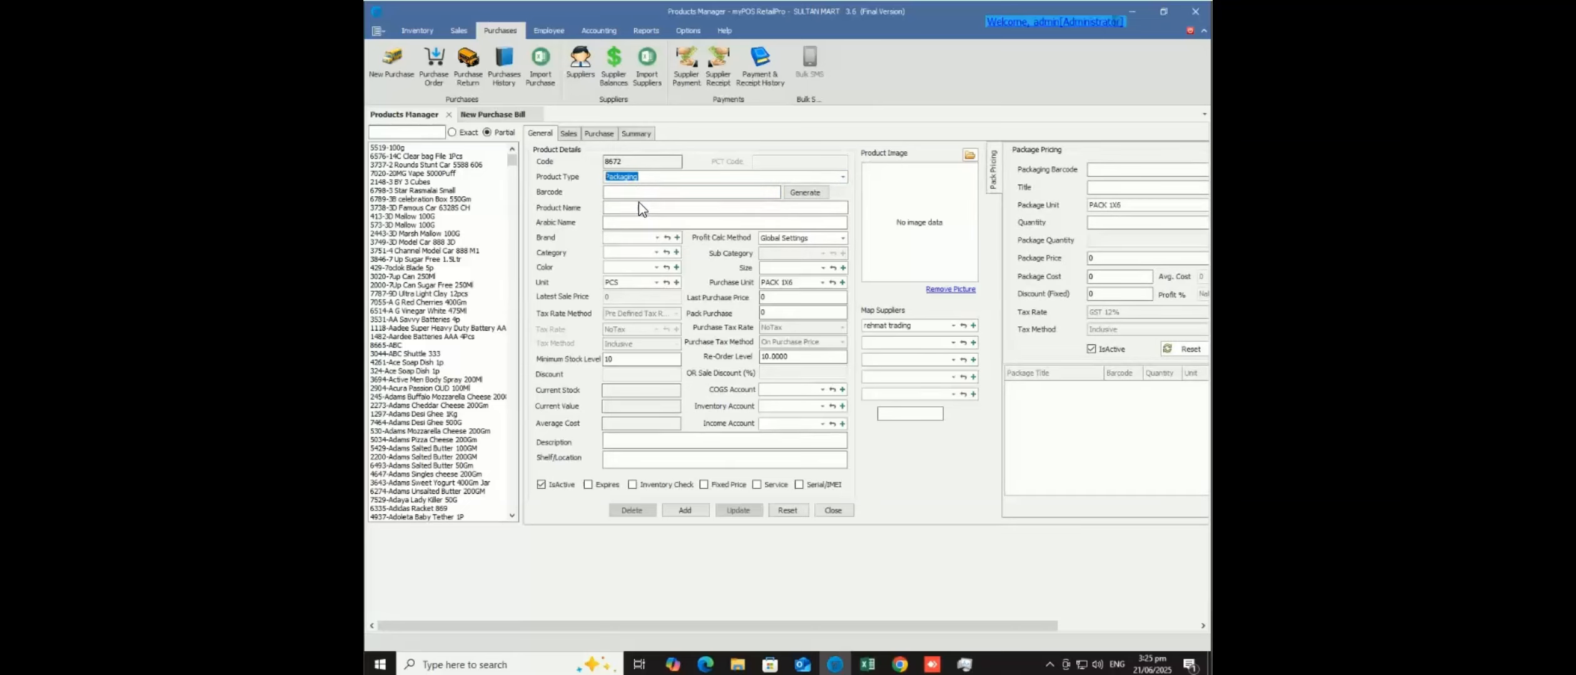
pyautogui.click(805, 192)
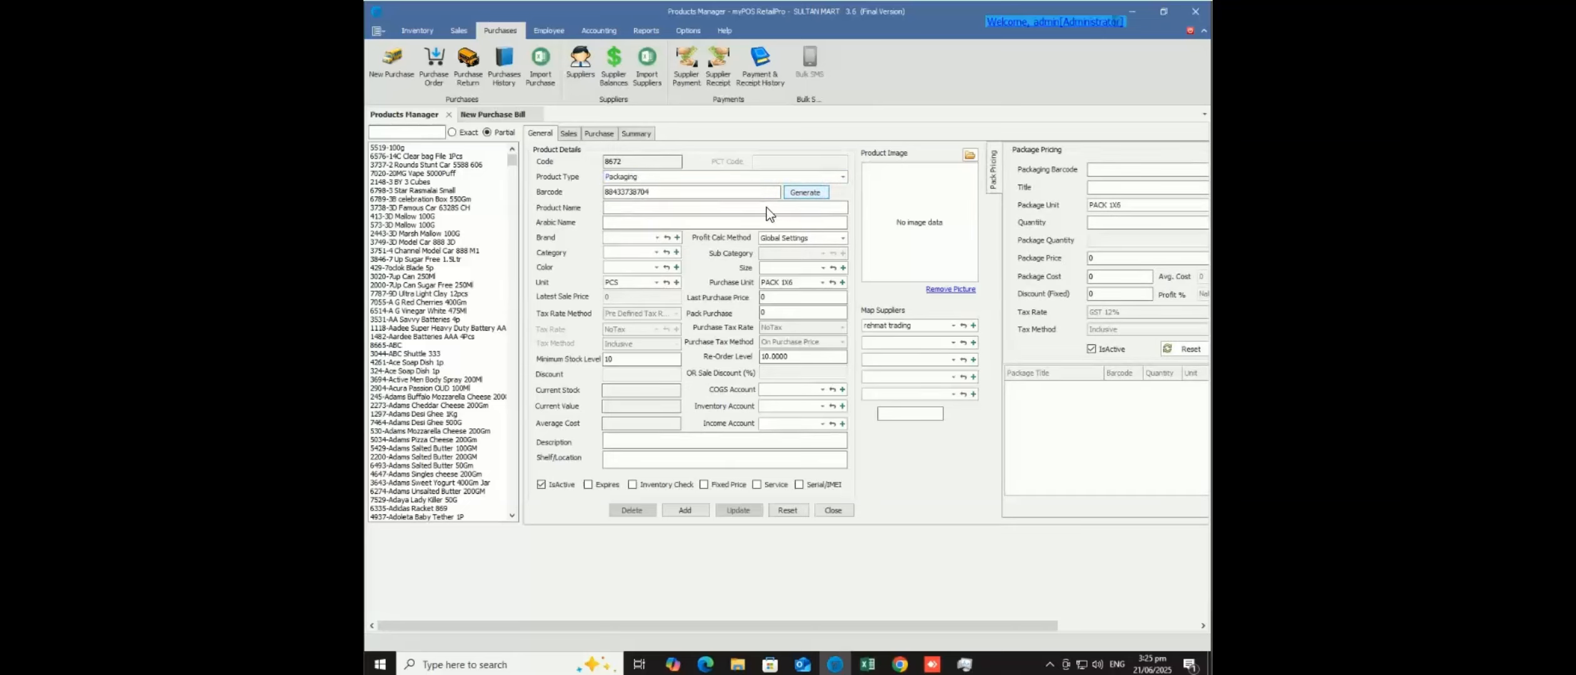
pyautogui.click(767, 207)
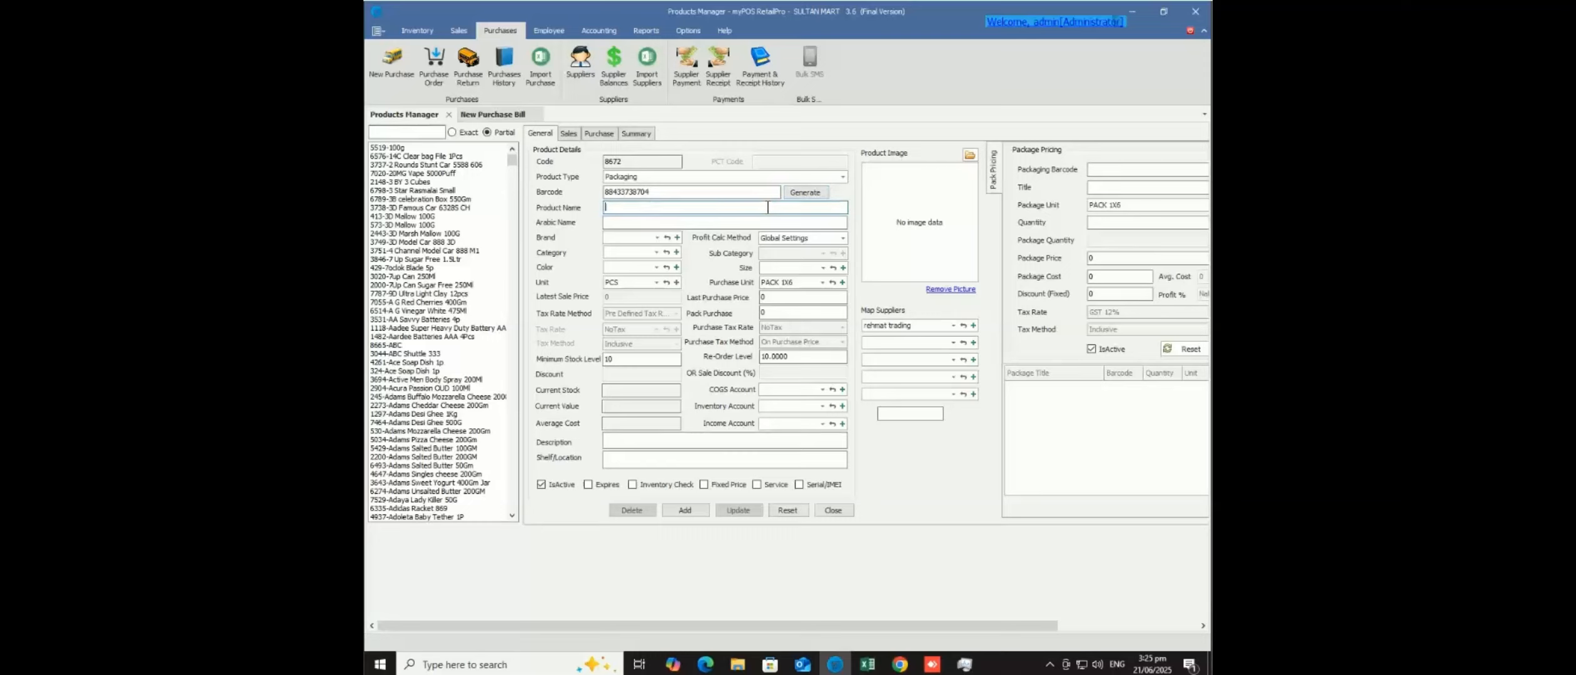
pyautogui.write('SUGAR')
# - Set Gram as the SUGAR product's base unit
pyautogui.click(658, 285)
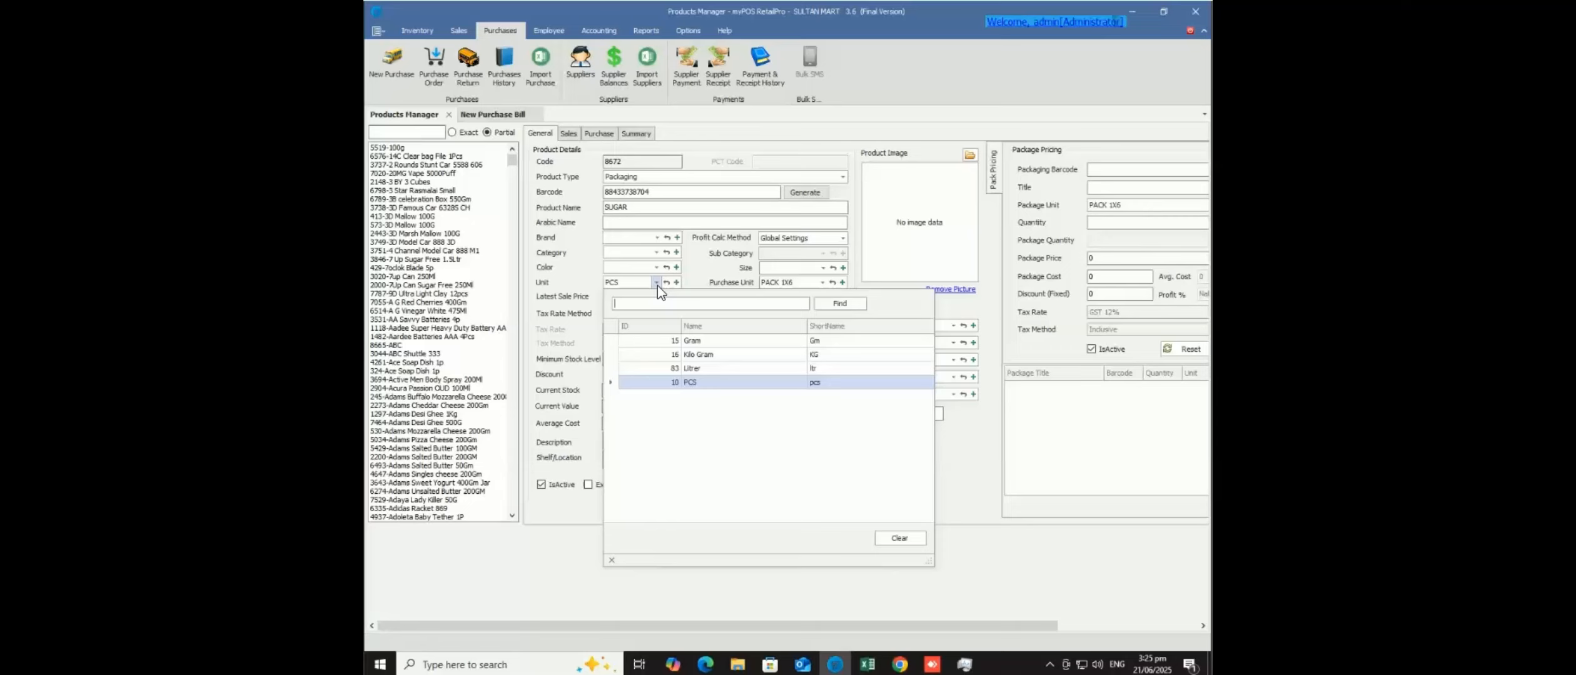
pyautogui.click(704, 345)
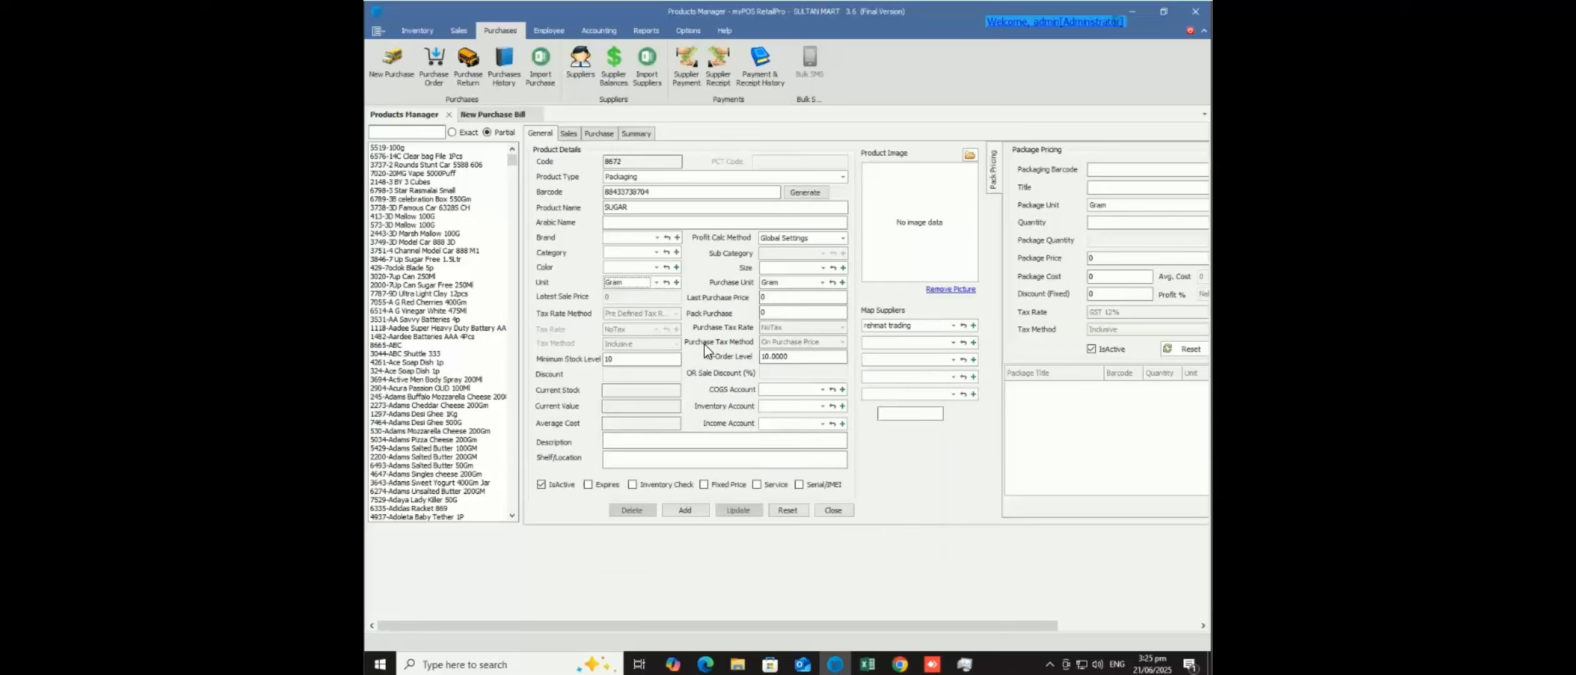
pyautogui.click(822, 283)
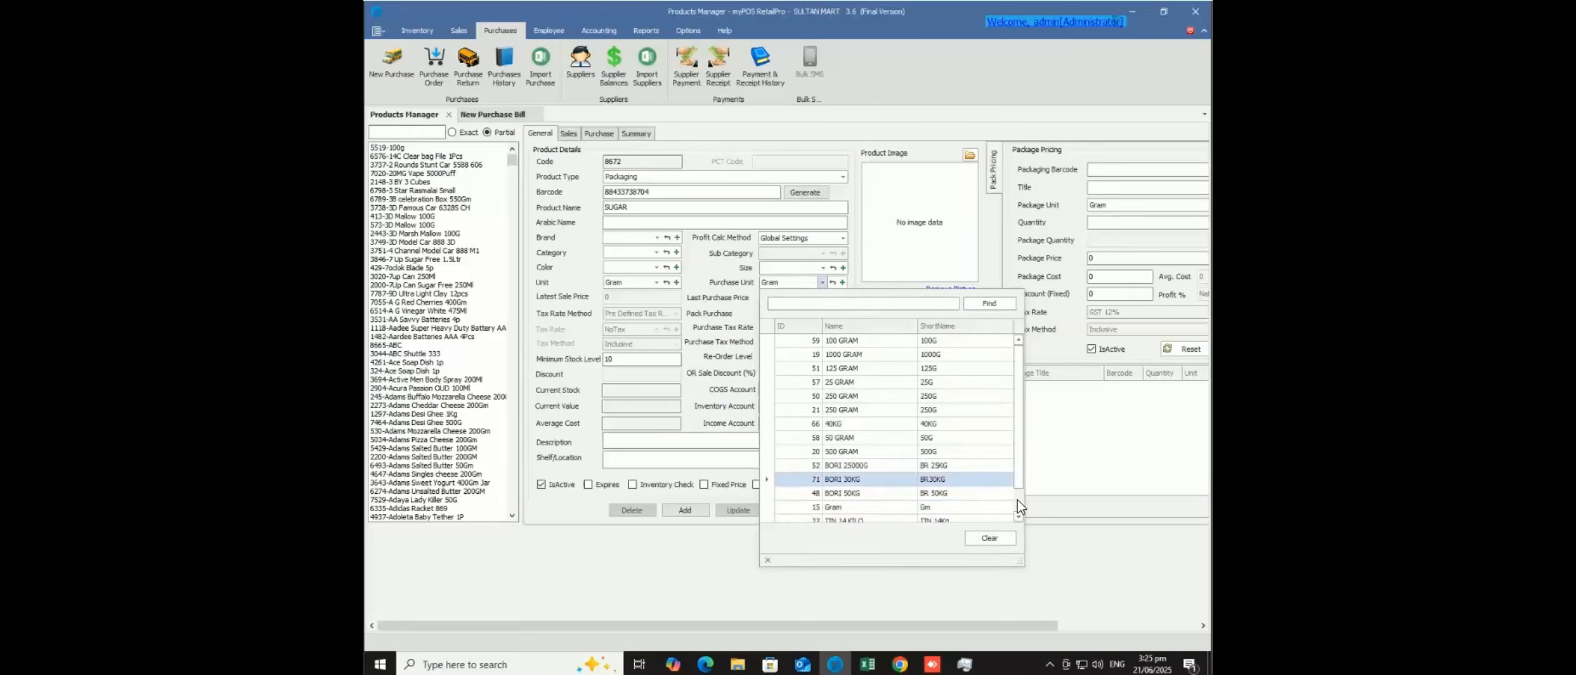
# - Set BORI 50KG as SUGAR's purchase unit and bring up the list of defined units
pyautogui.scroll(-1, 1018, 503)
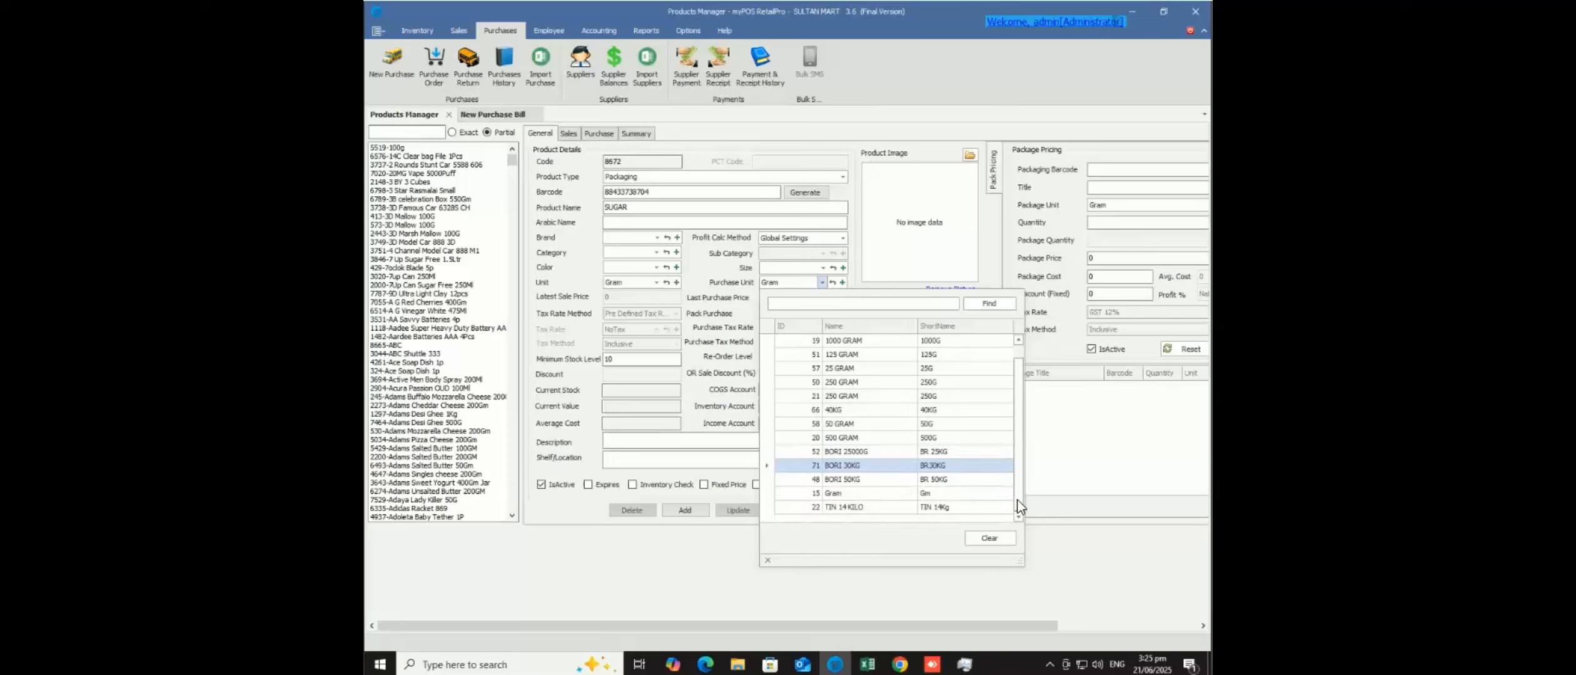
pyautogui.click(949, 480)
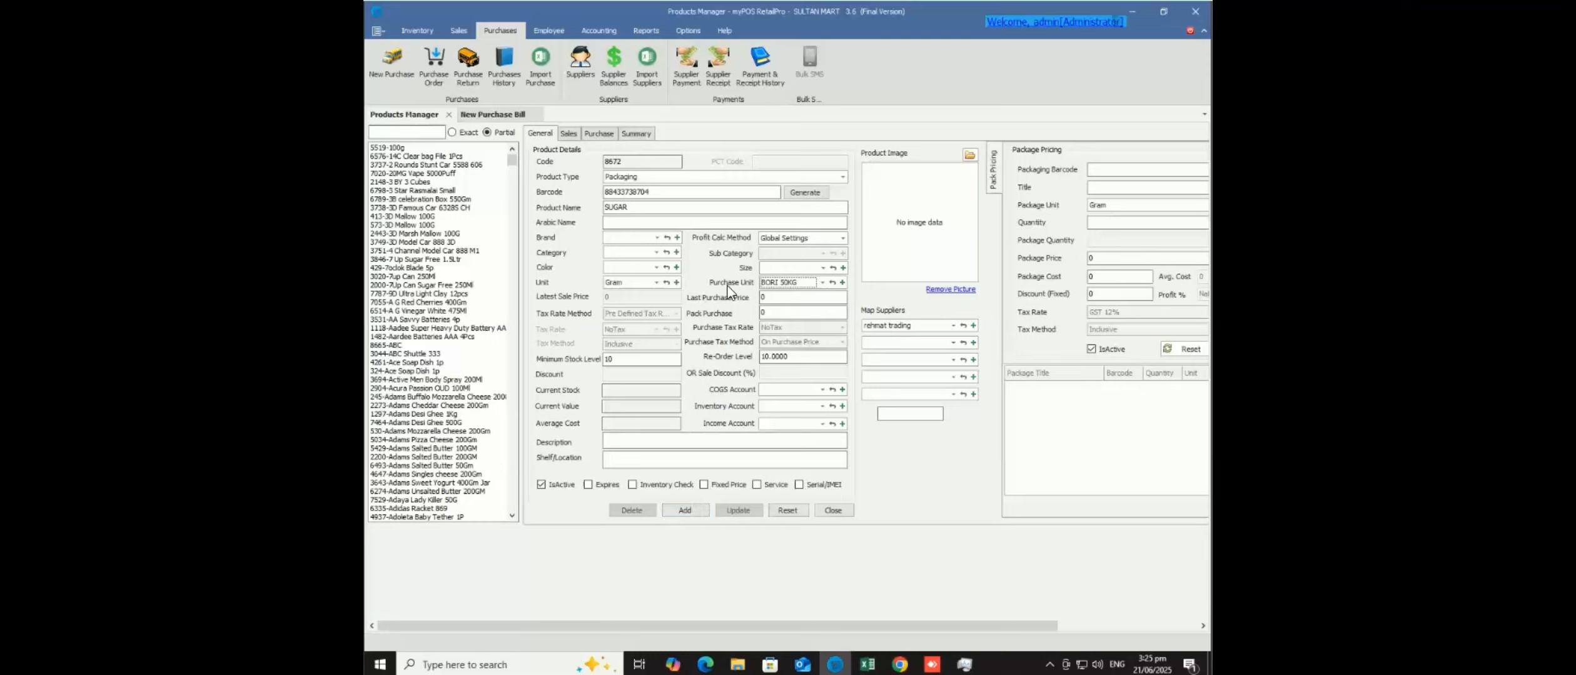
pyautogui.click(676, 283)
pyautogui.moveTo(648, 218); pyautogui.dragTo(601, 217)
# - Review the BORI 50KG unit, defined as 50000 Gram, then close the Units dialog
pyautogui.click(558, 241)
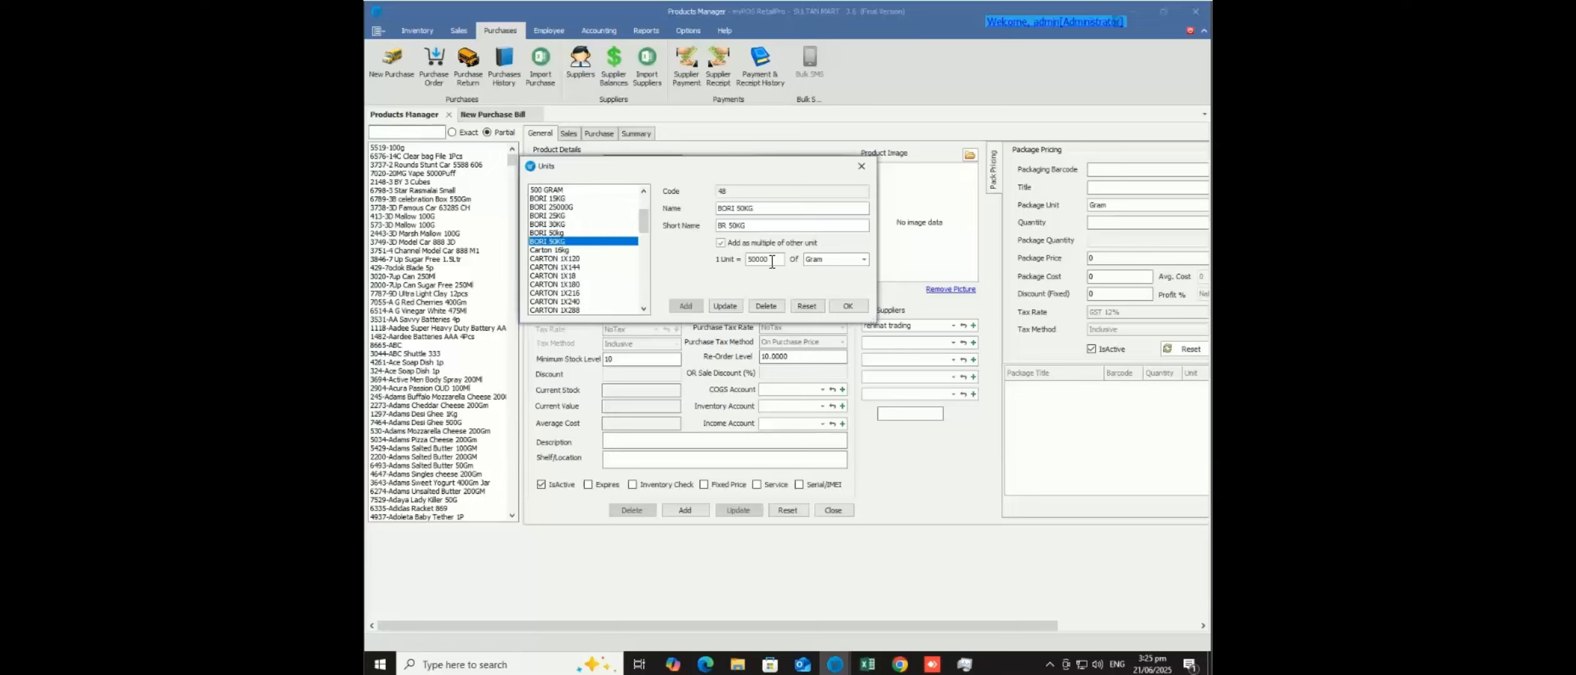
pyautogui.click(860, 173)
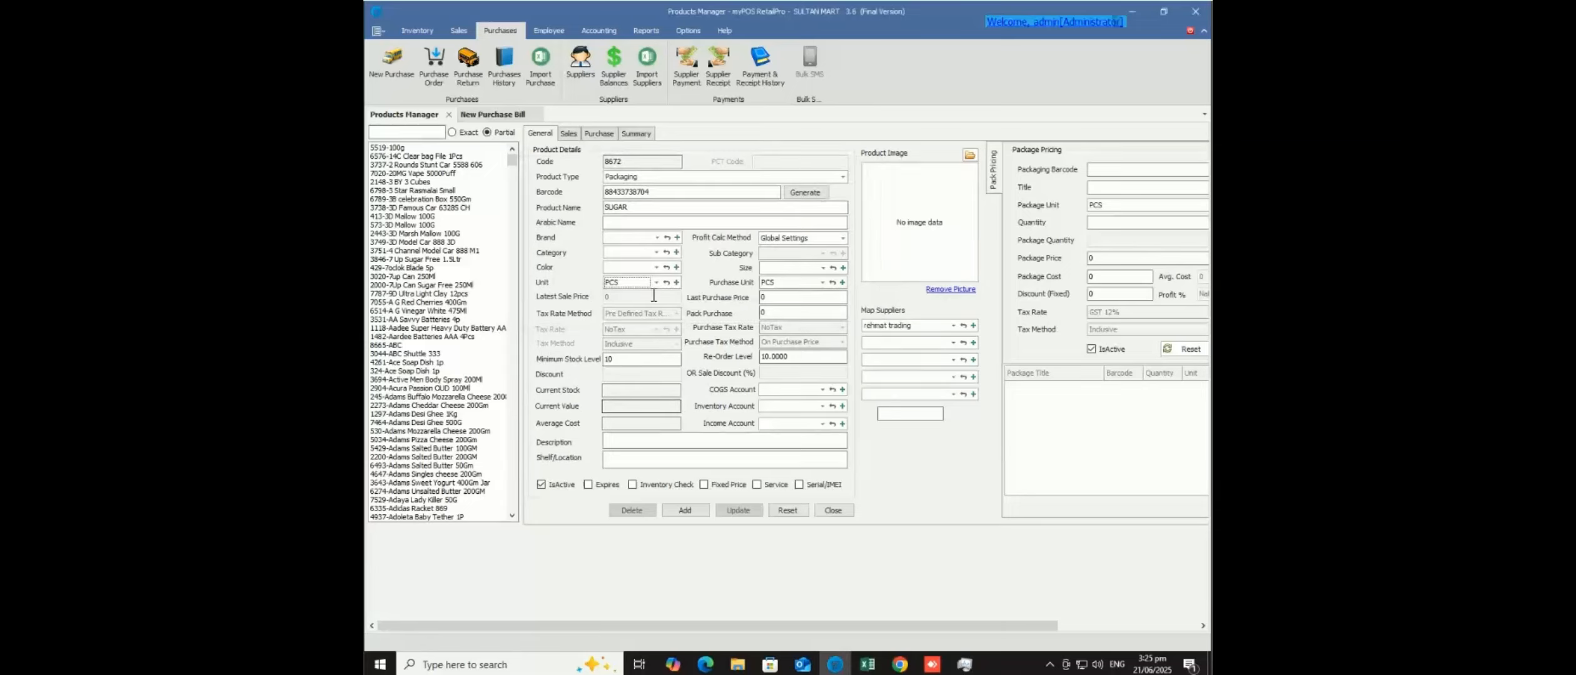
# - Set SUGAR's unit back to Gram and its purchase unit to BORI 50KG
pyautogui.click(656, 283)
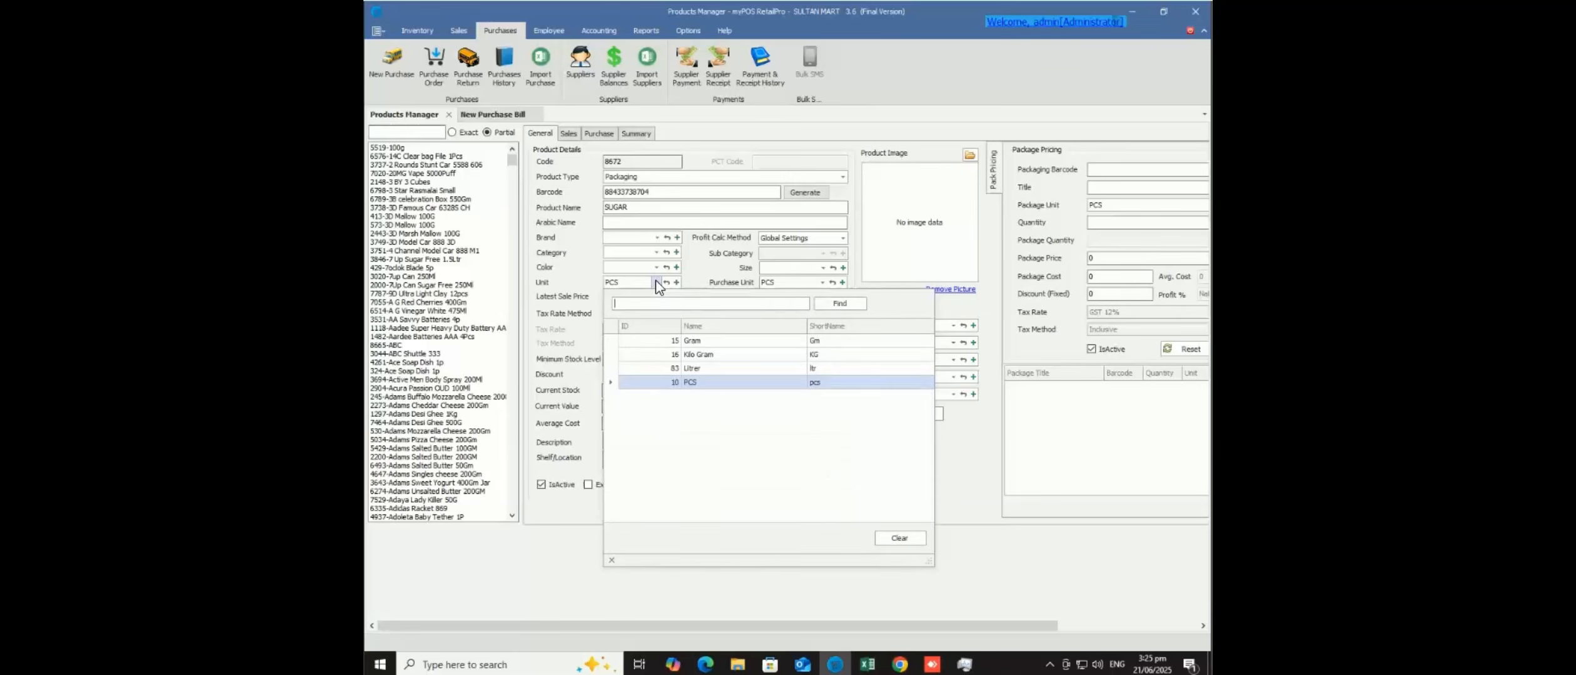
pyautogui.click(689, 339)
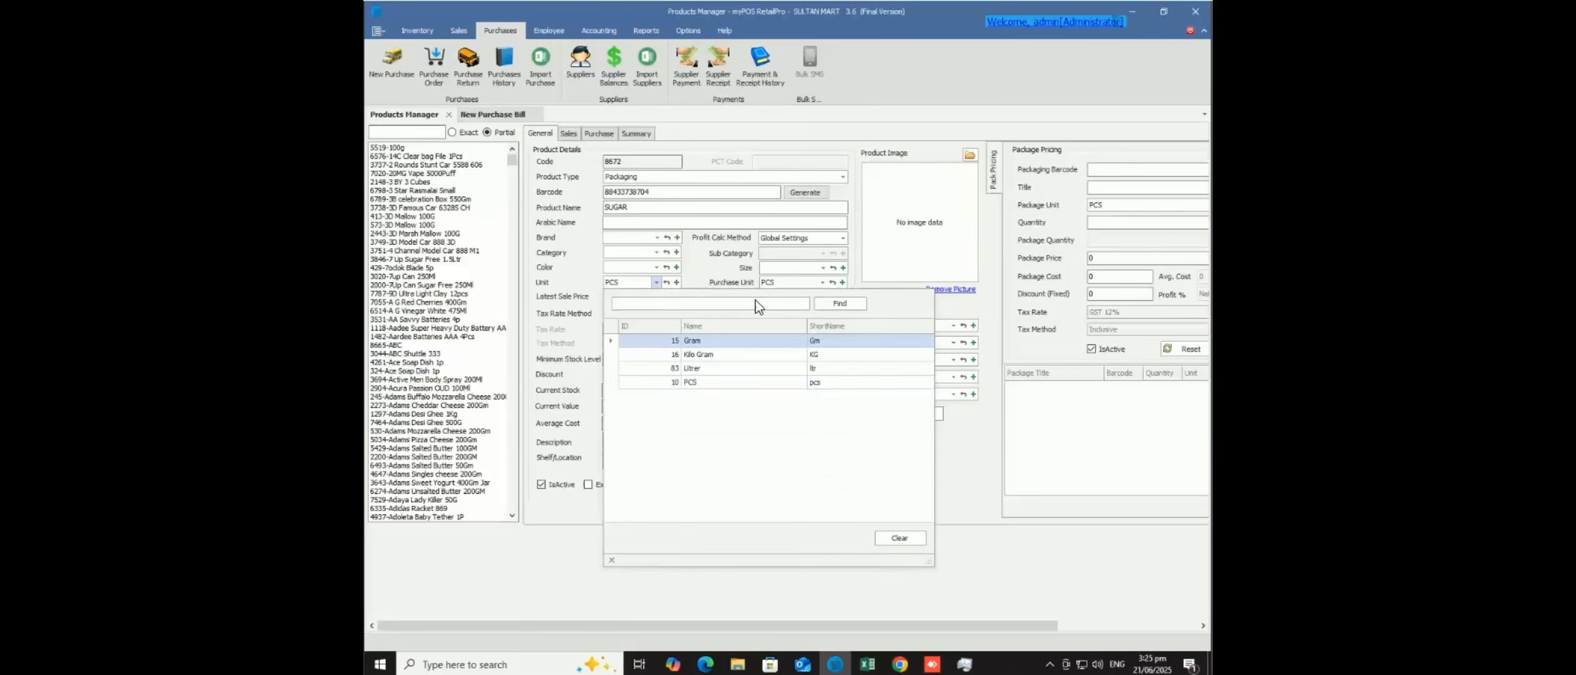
pyautogui.click(822, 282)
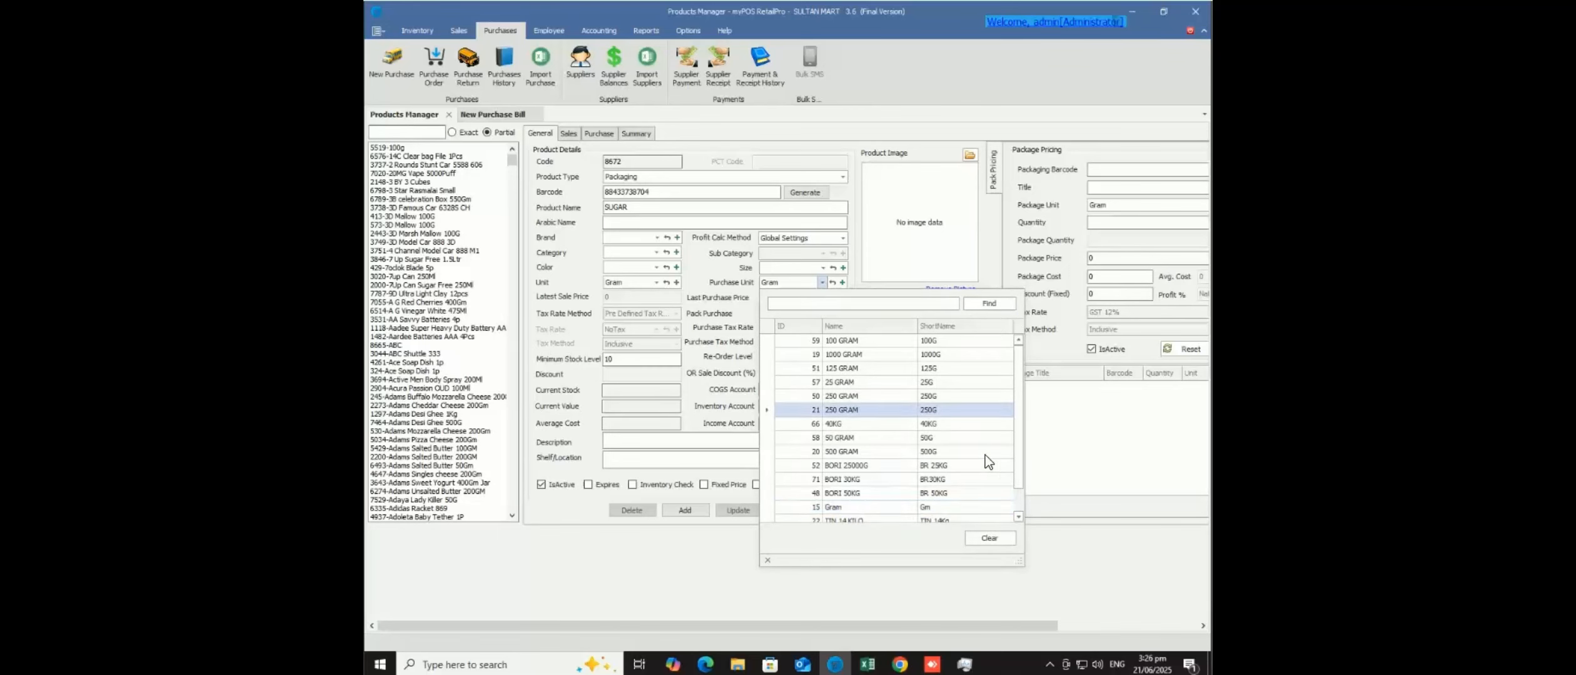
pyautogui.click(943, 493)
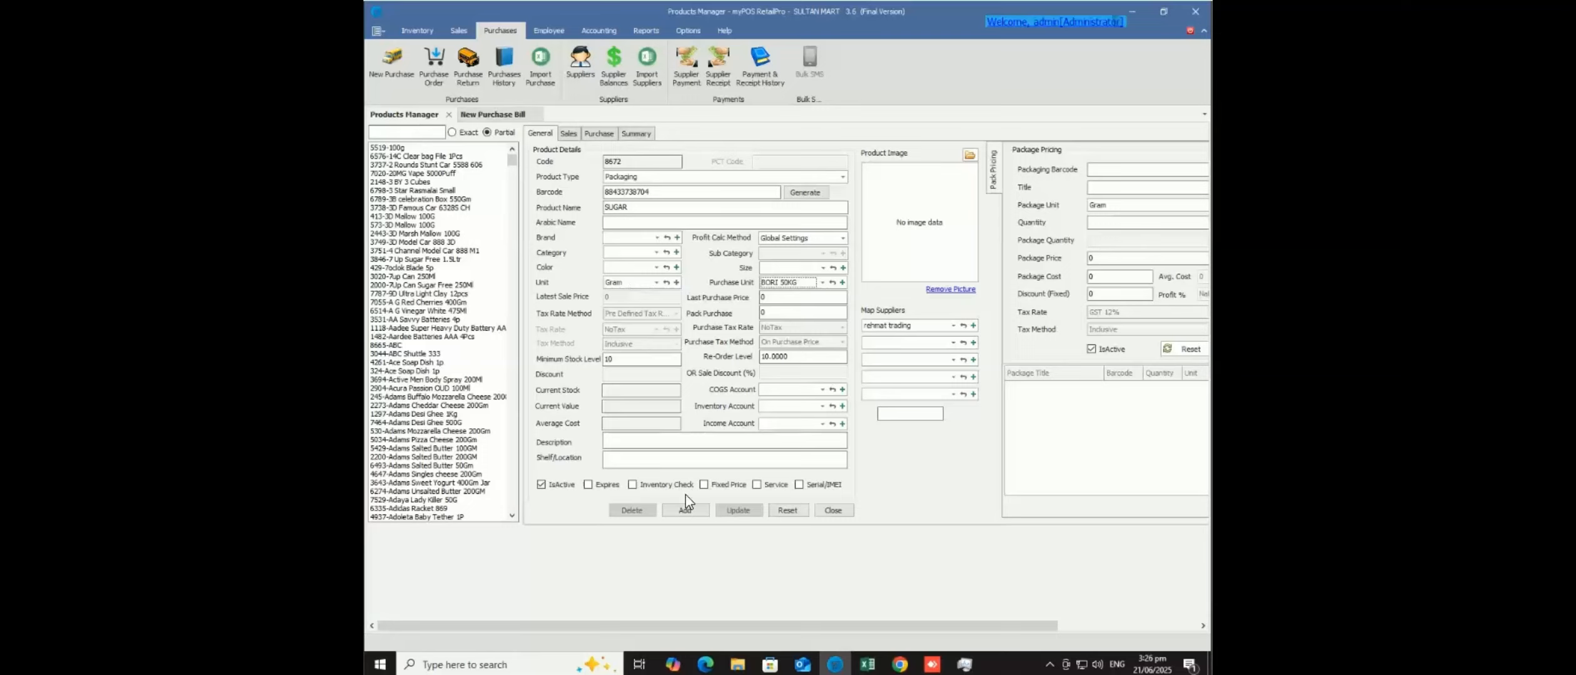
# - Save SUGAR as product 8672, filter the product list by sugar, and reload 8672-SUGAR
pyautogui.click(686, 511)
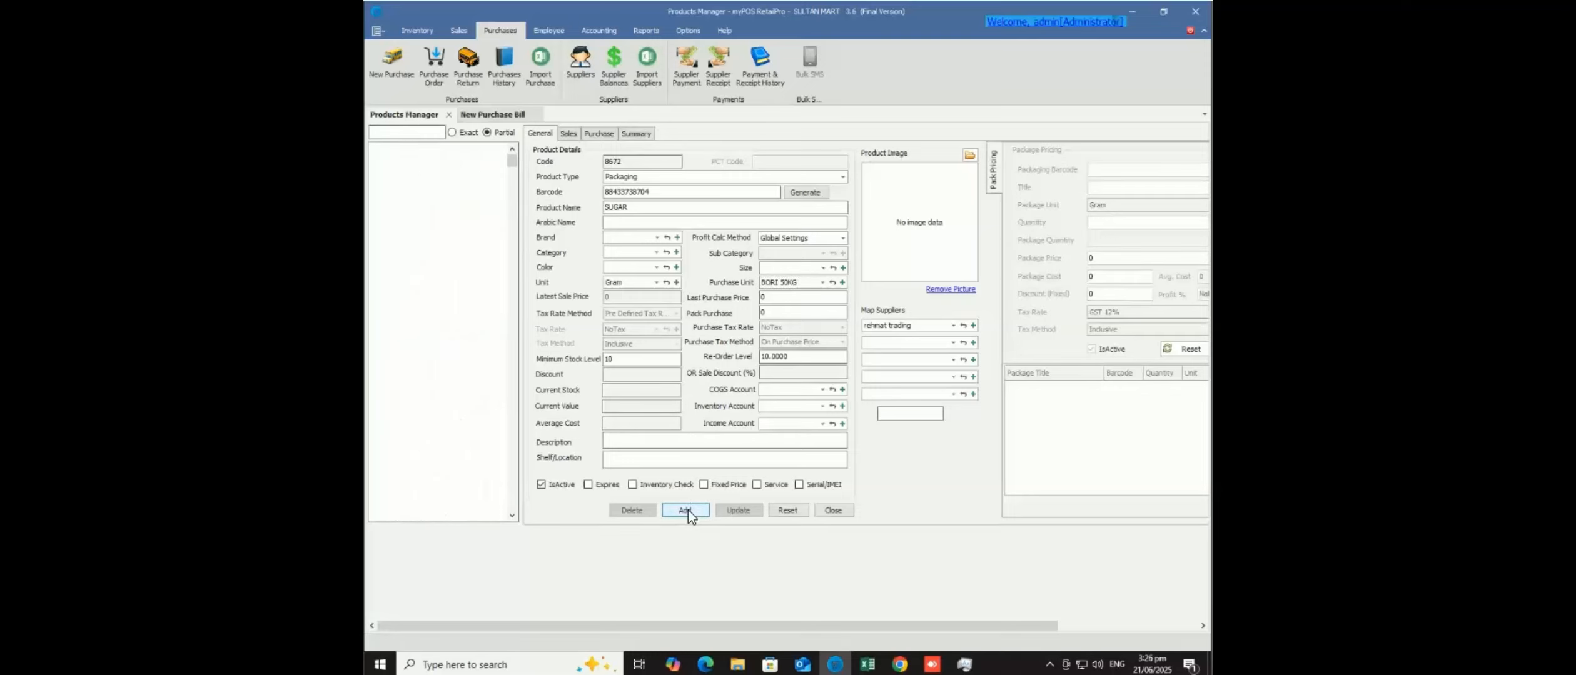
pyautogui.click(414, 134)
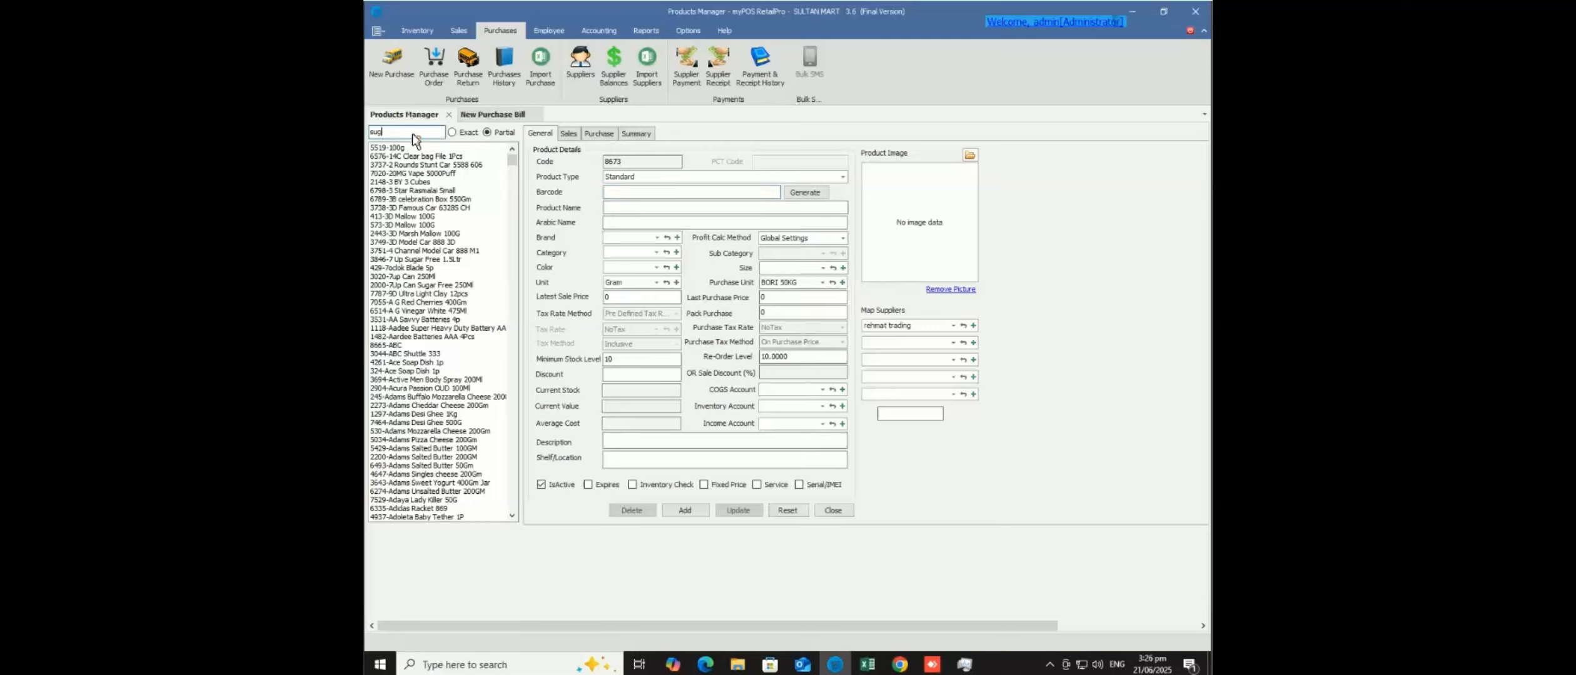
pyautogui.press('Return')
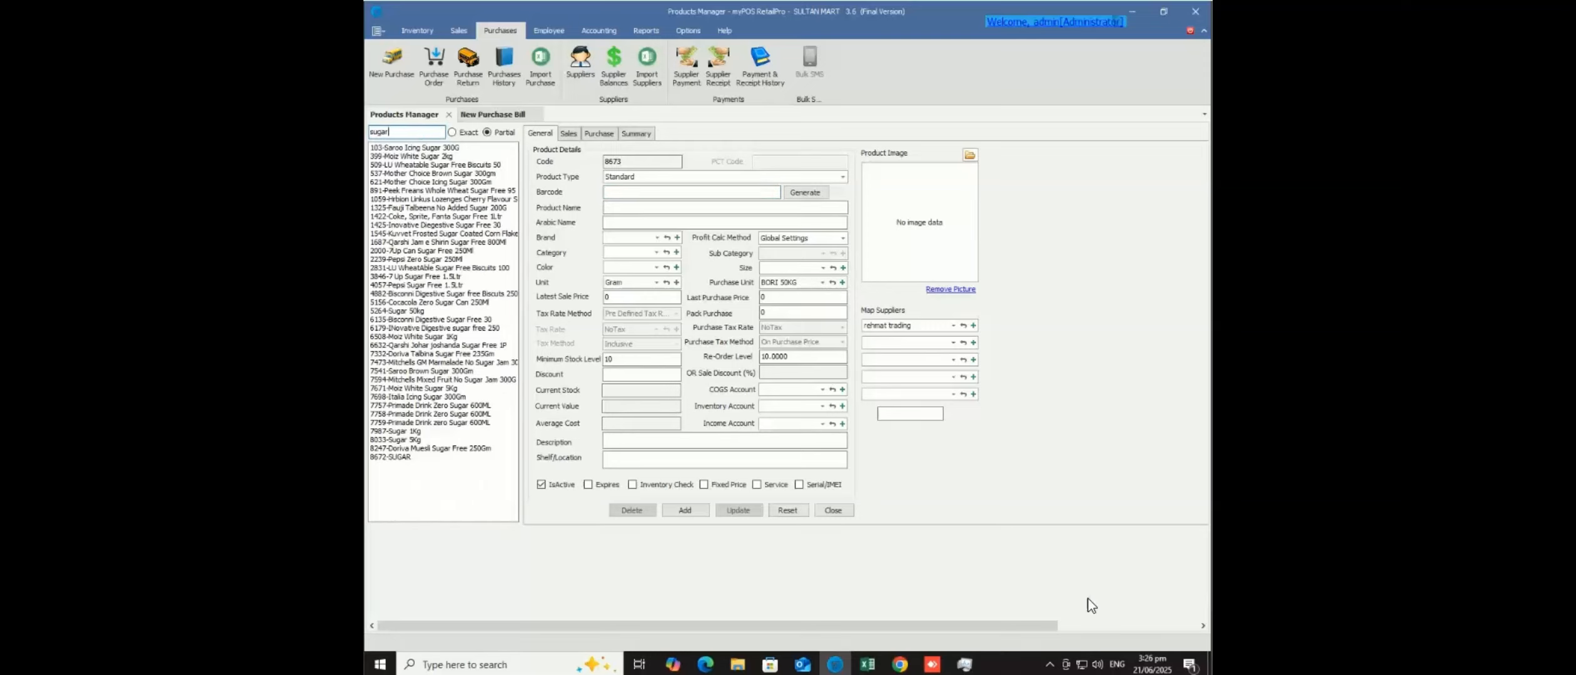
pyautogui.click(408, 458)
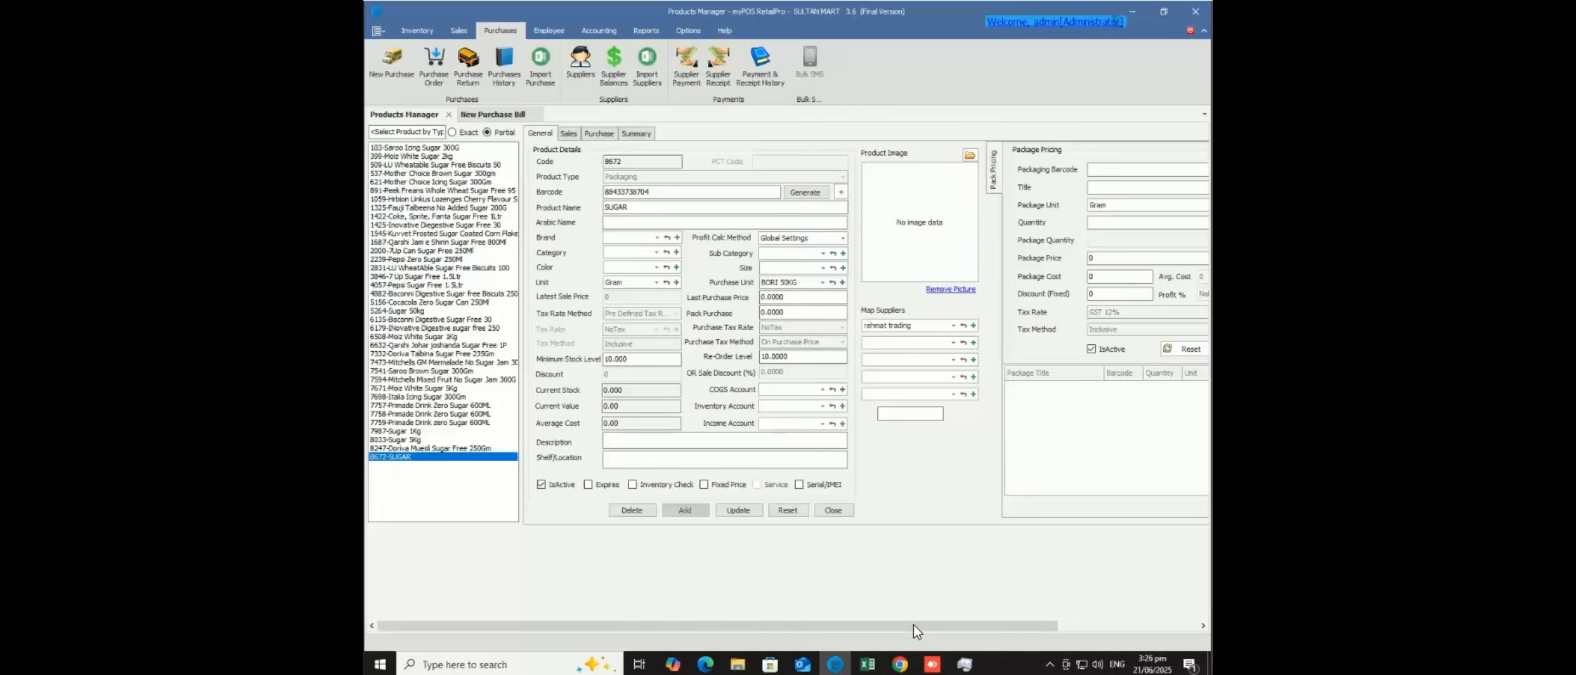
pyautogui.moveTo(913, 626); pyautogui.dragTo(932, 514)
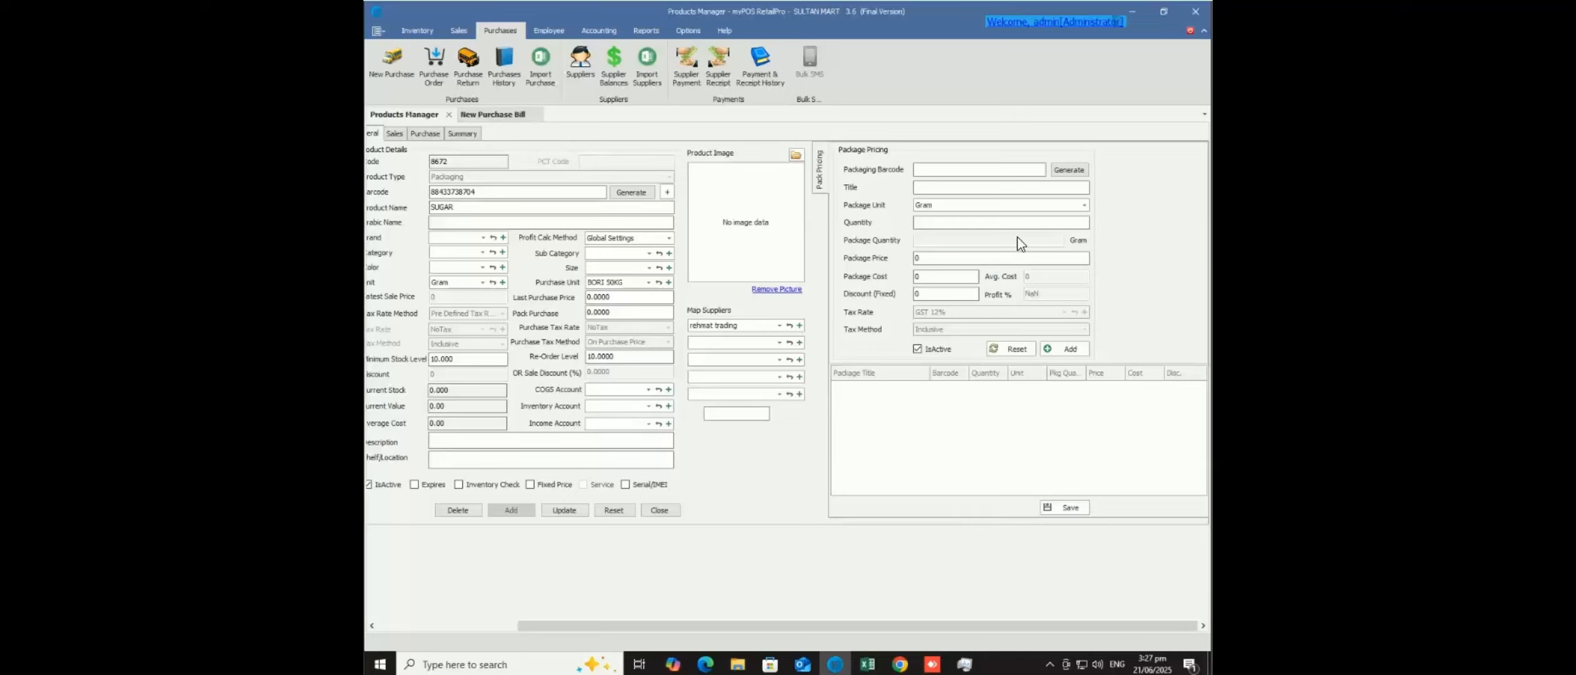
pyautogui.click(1056, 175)
pyautogui.click(1052, 188)
pyautogui.write('1KG Sugar')
pyautogui.click(1084, 207)
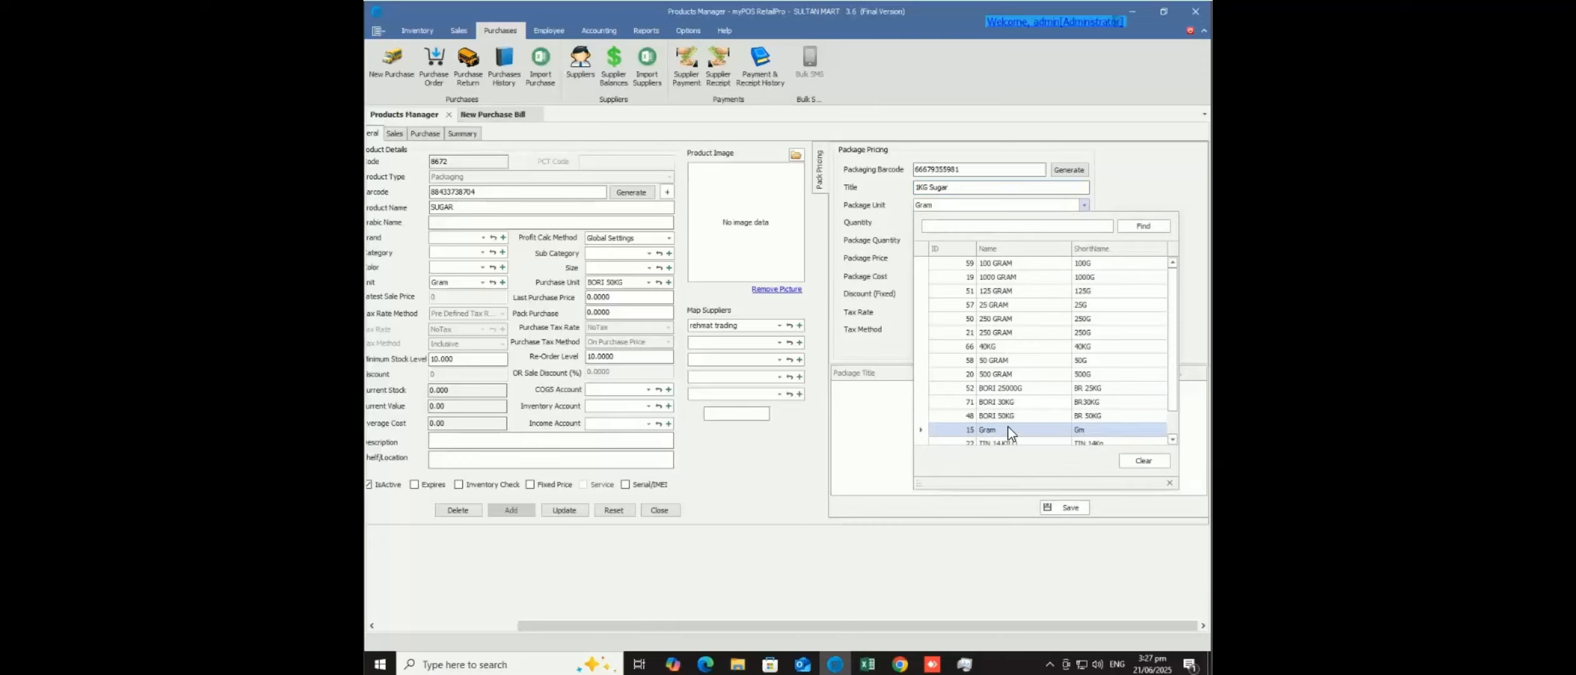
pyautogui.click(1035, 278)
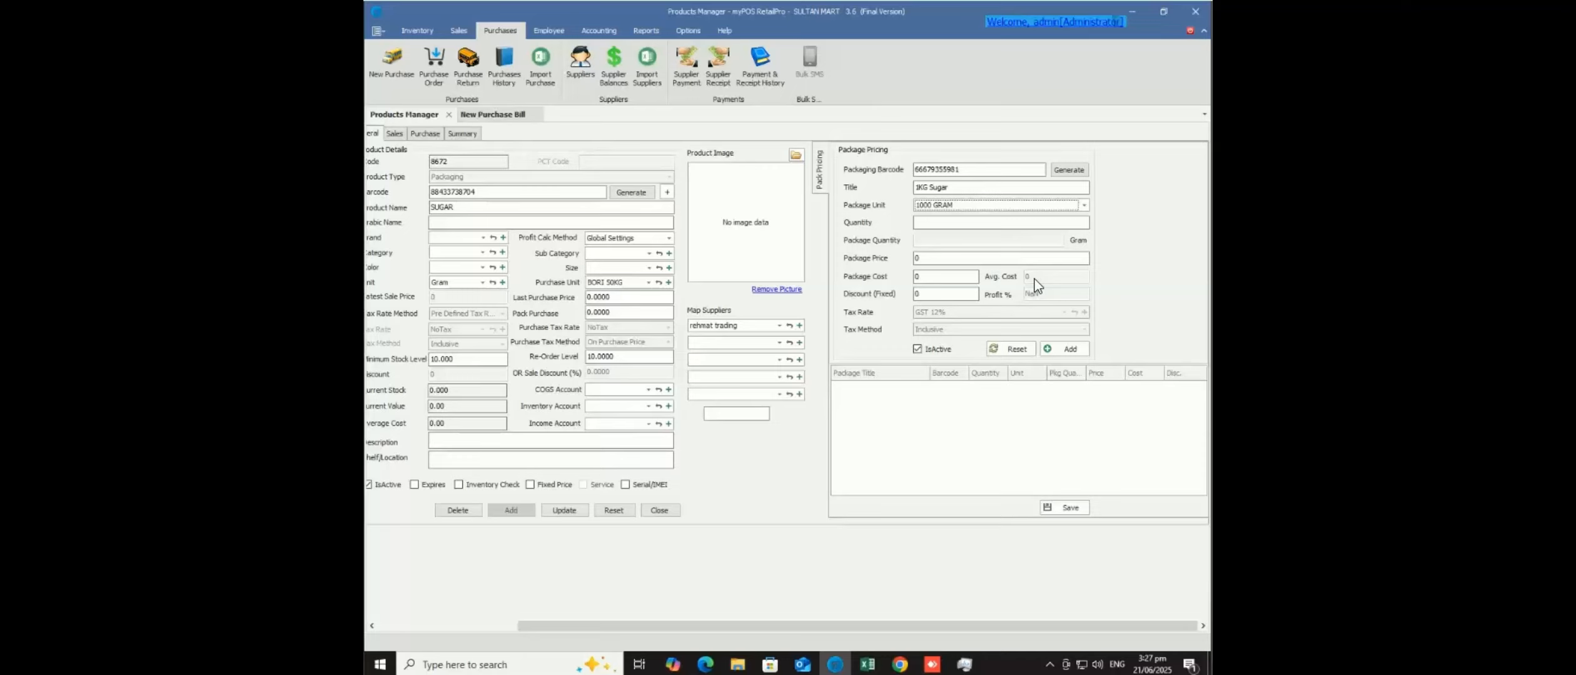
pyautogui.click(949, 222)
# - Enter package quantity 1 and switch the package unit from 1000 GRAM to Gram
pyautogui.write('1')
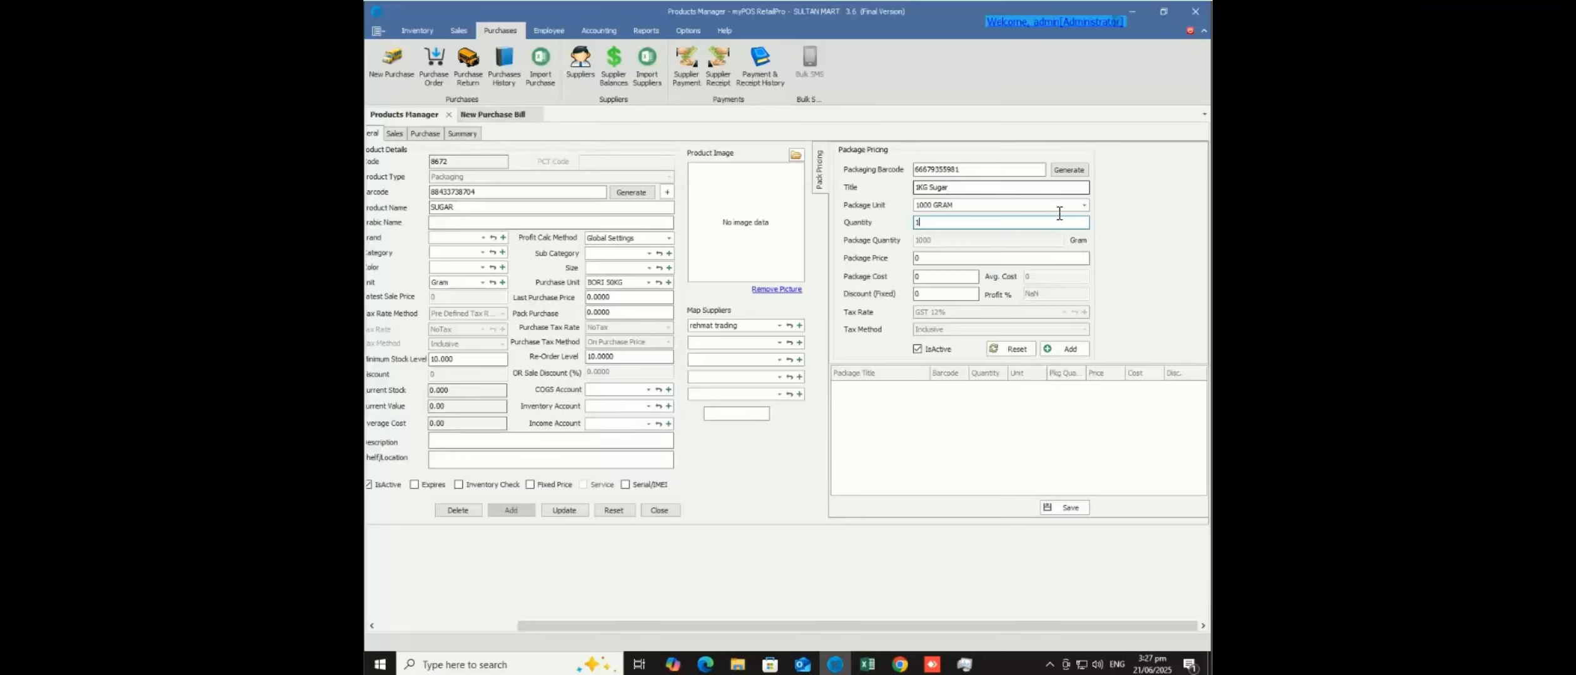
pyautogui.click(1085, 209)
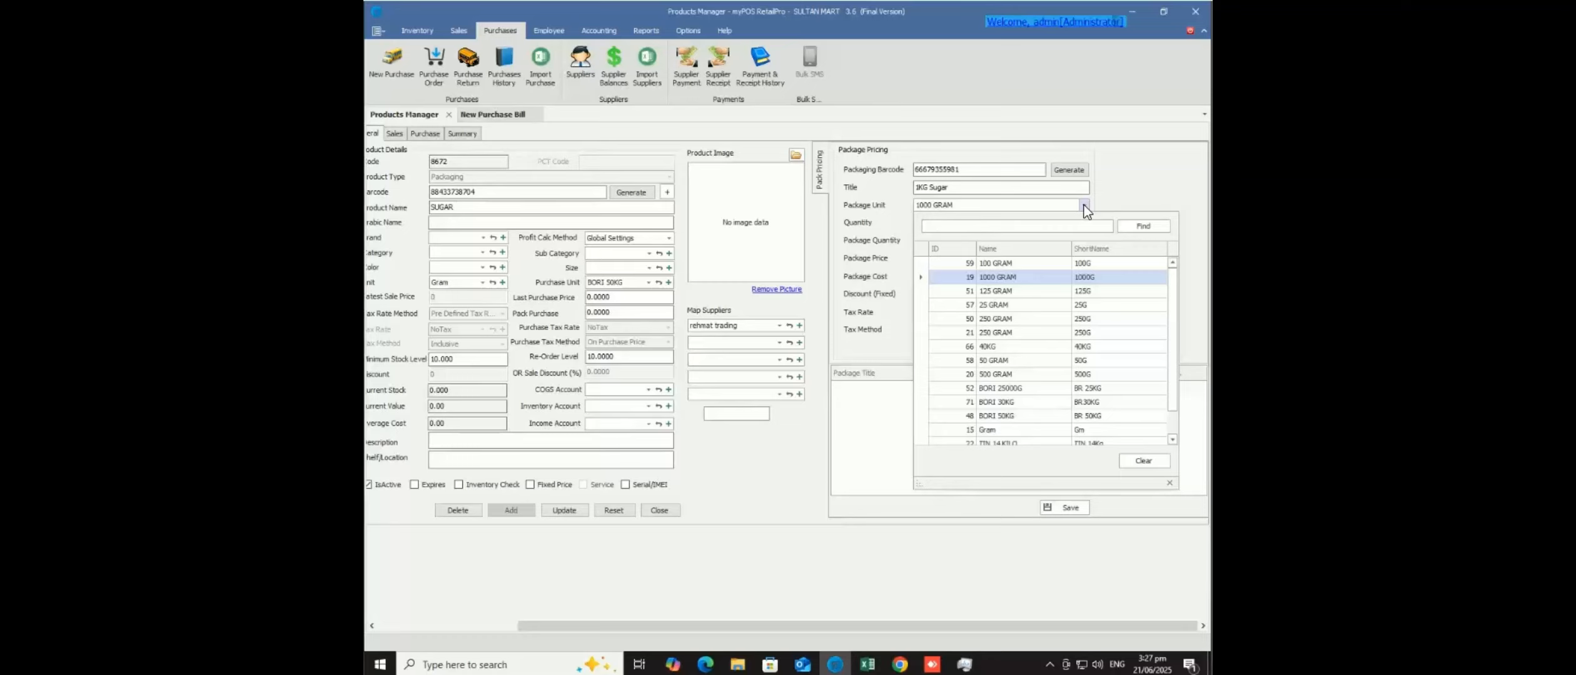
pyautogui.click(1084, 209)
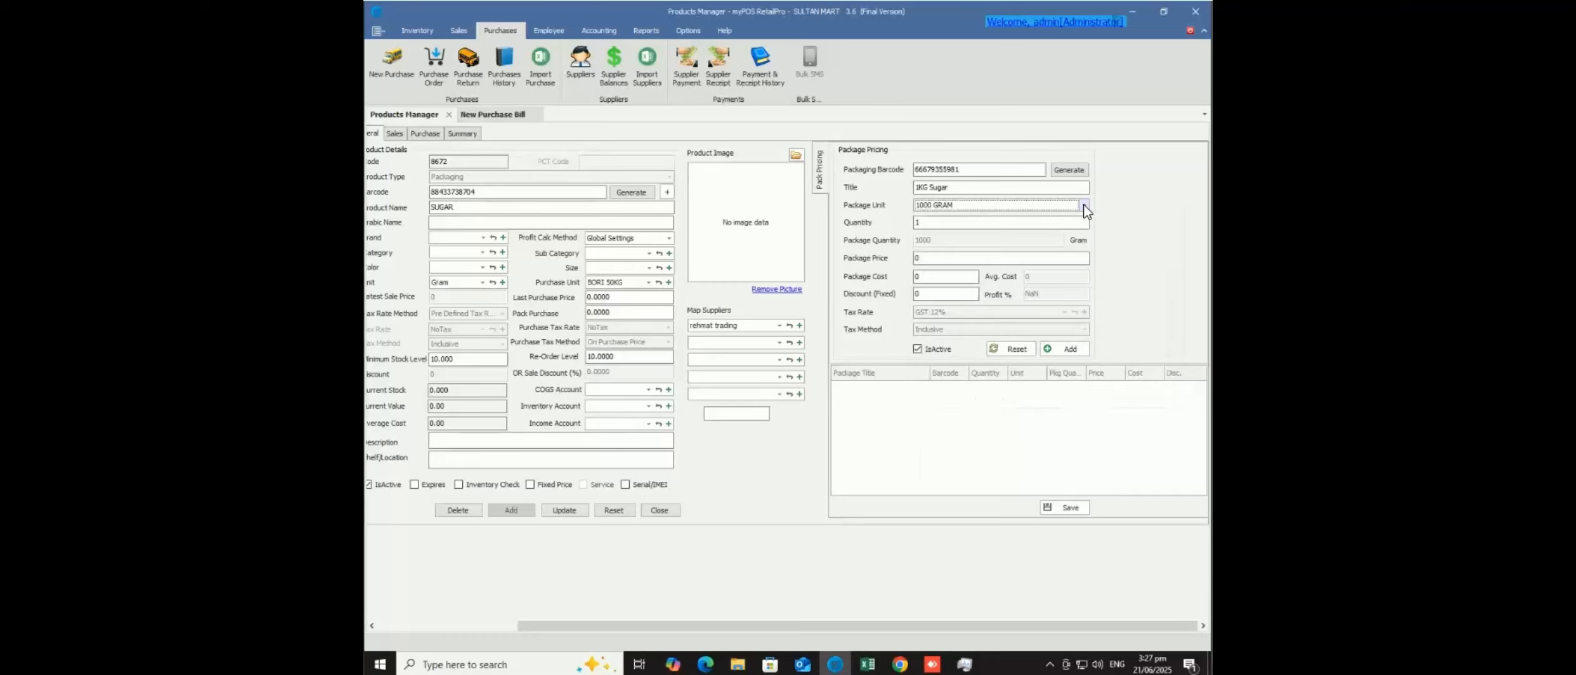
pyautogui.click(928, 223)
pyautogui.click(944, 206)
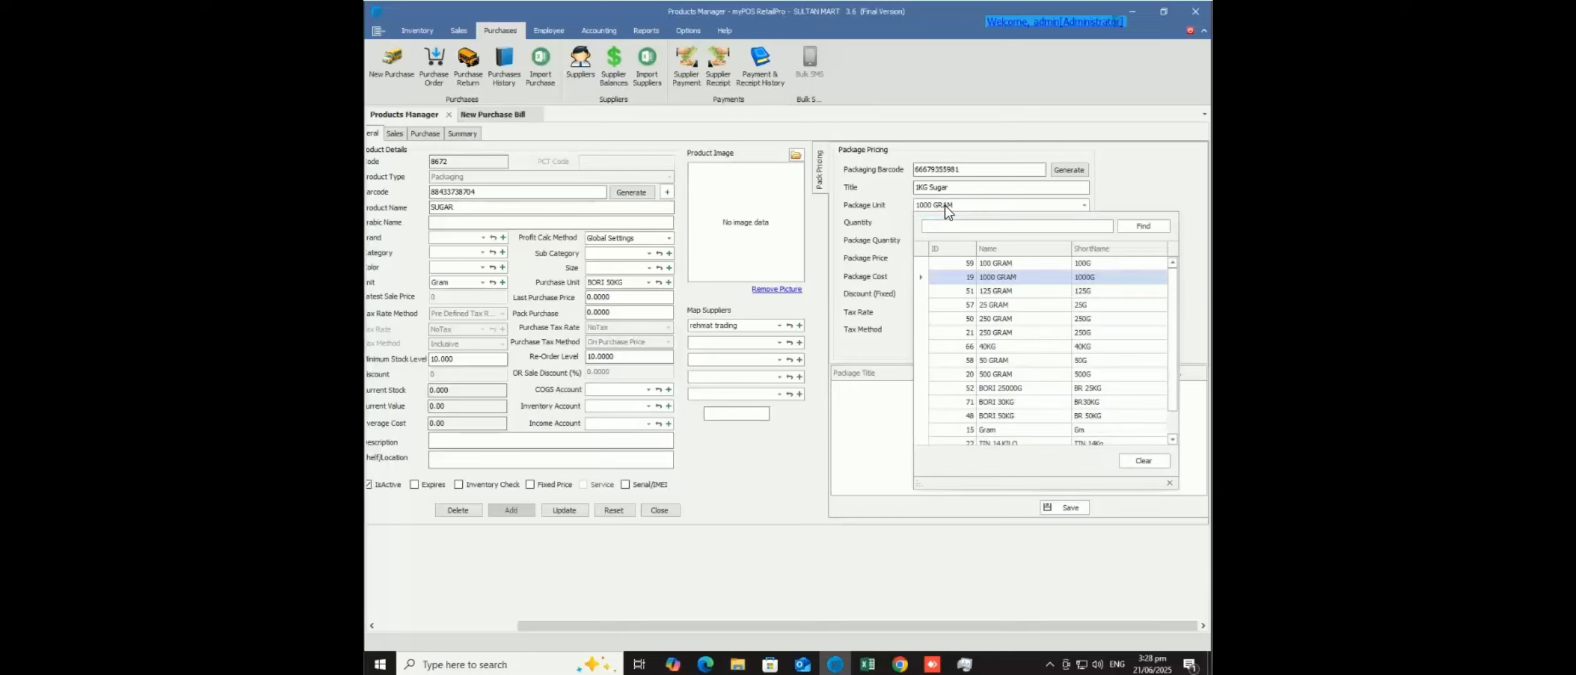
pyautogui.click(974, 430)
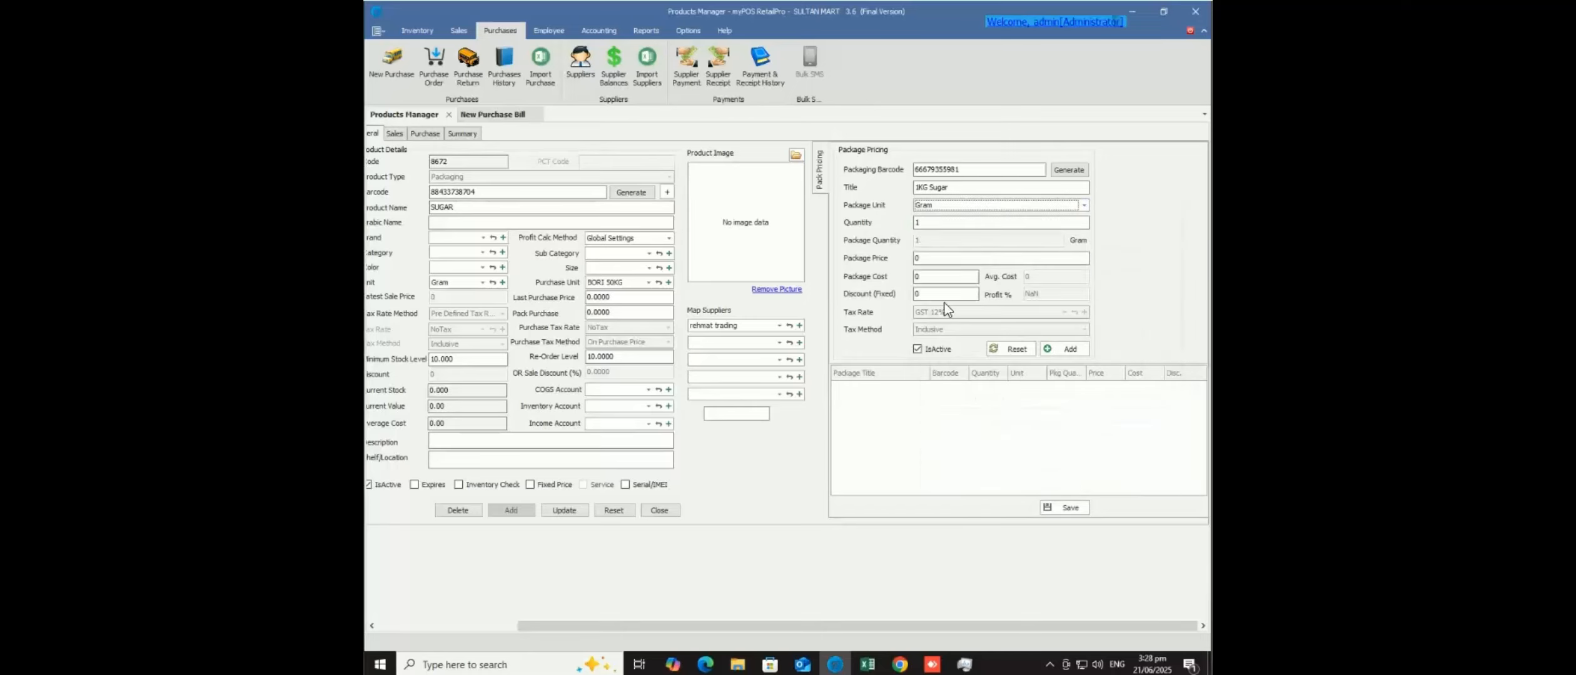
pyautogui.click(949, 225)
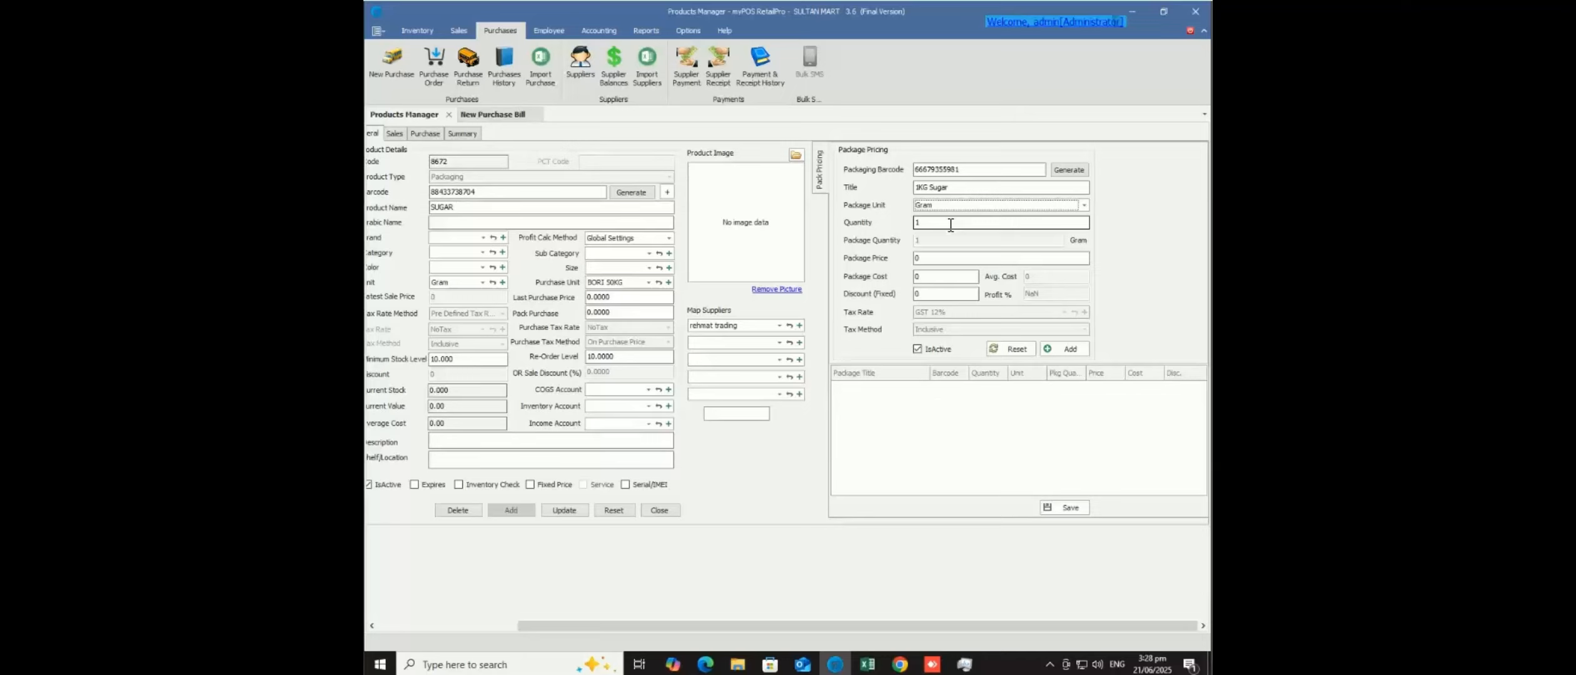
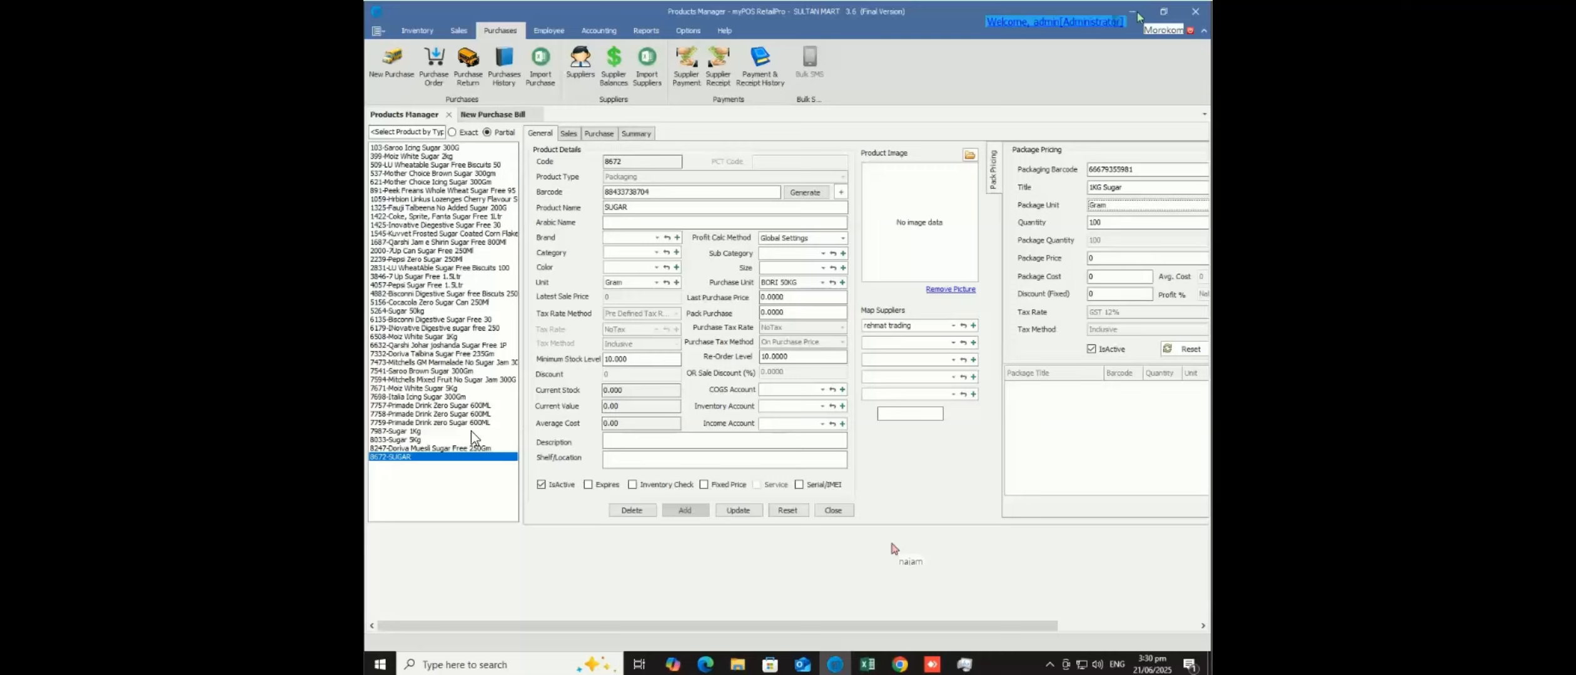
# - Review the Sugar 1Kg, 5Kg and 50kg products, then reopen the SUGAR product
pyautogui.click(415, 432)
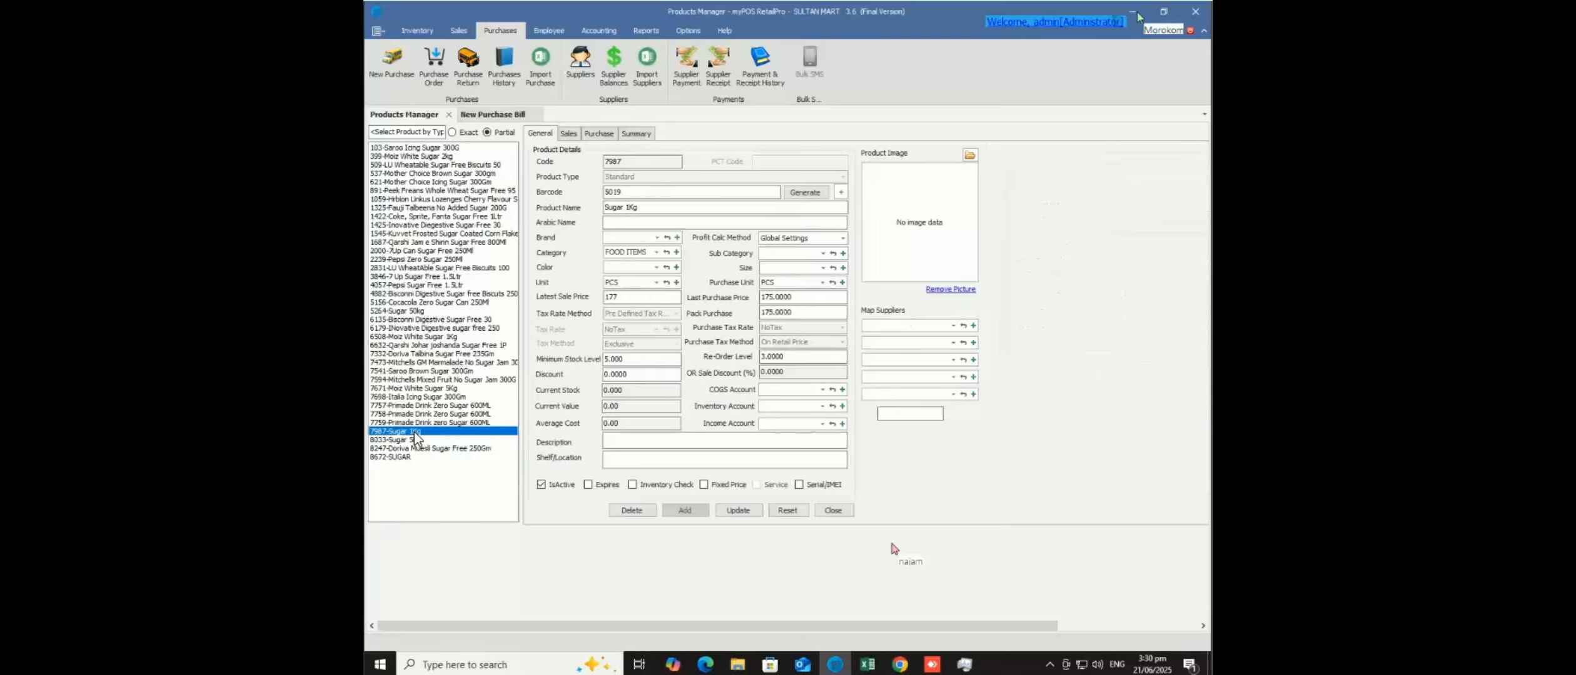
pyautogui.click(414, 441)
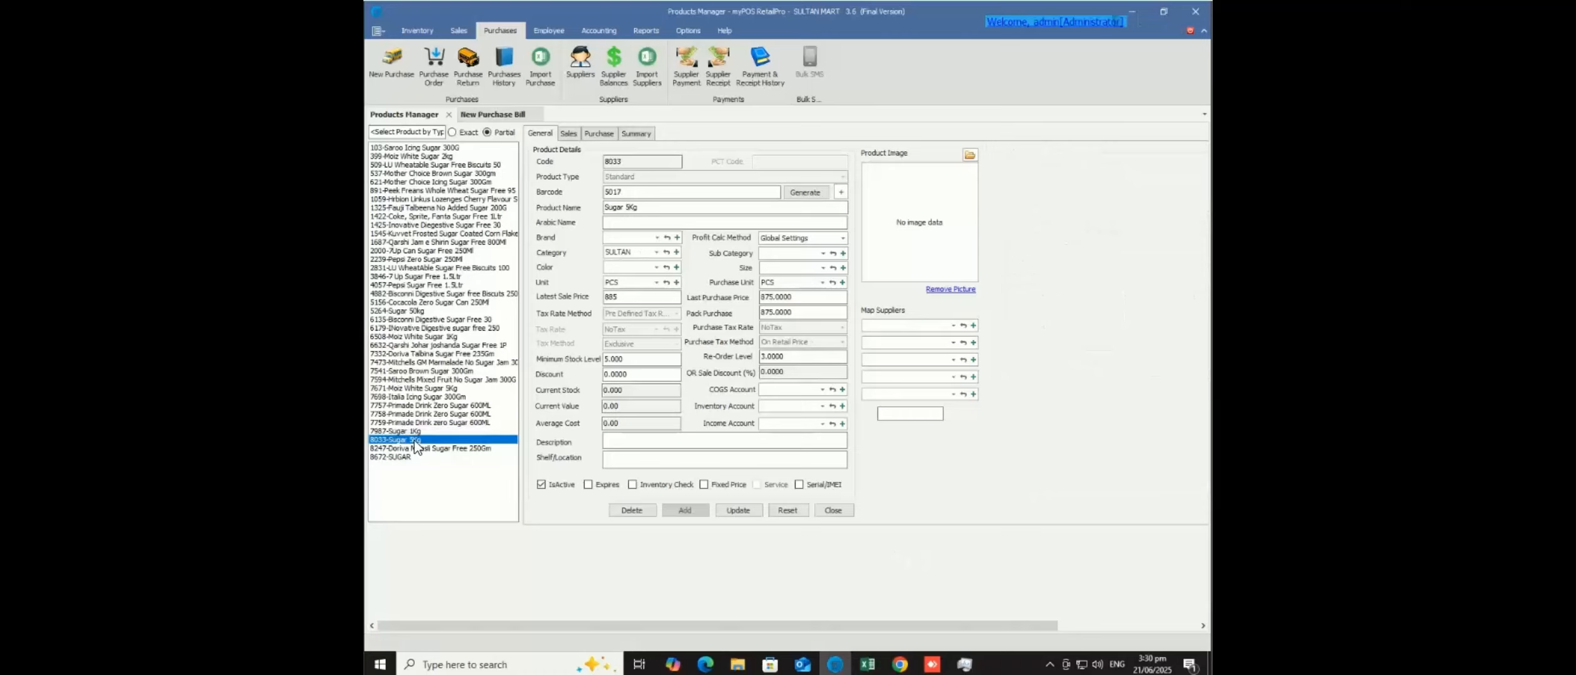
pyautogui.click(412, 312)
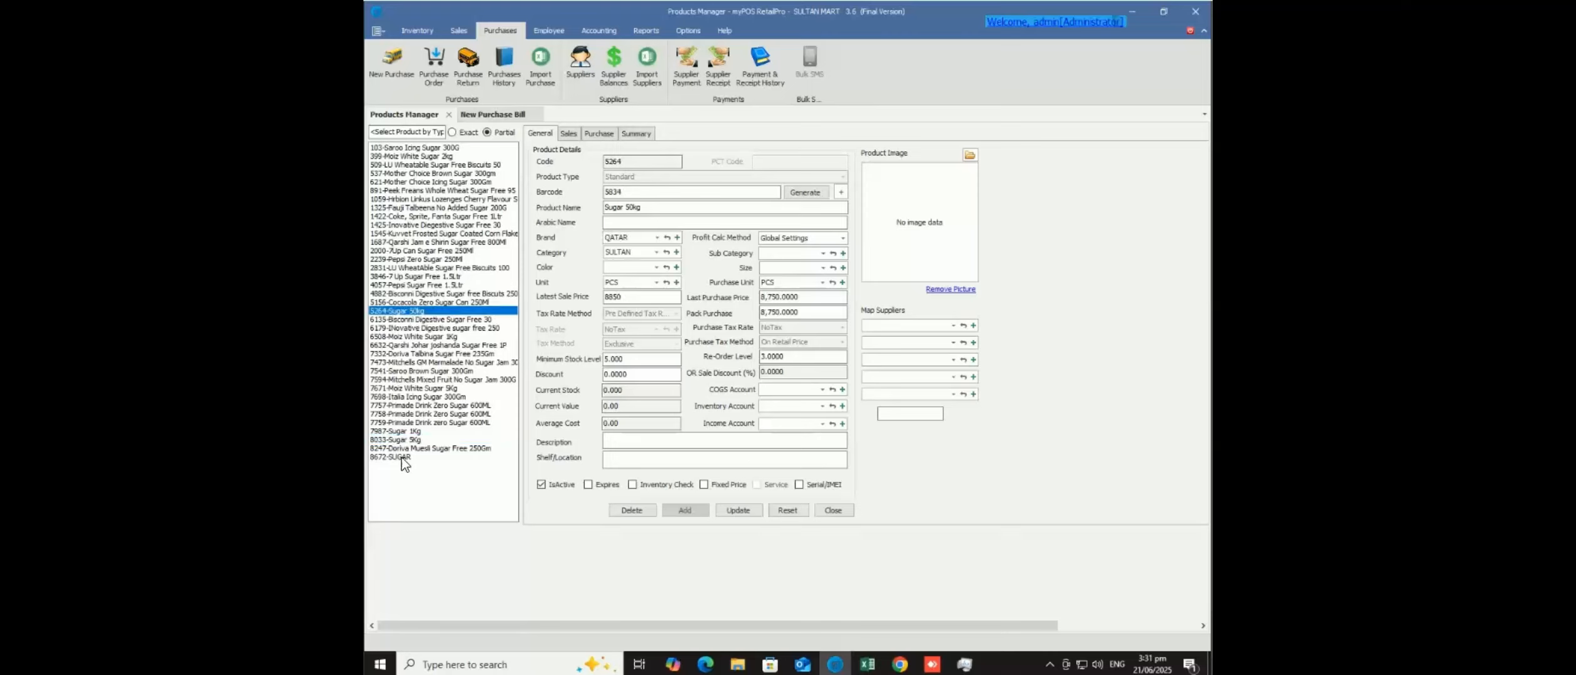
pyautogui.click(402, 458)
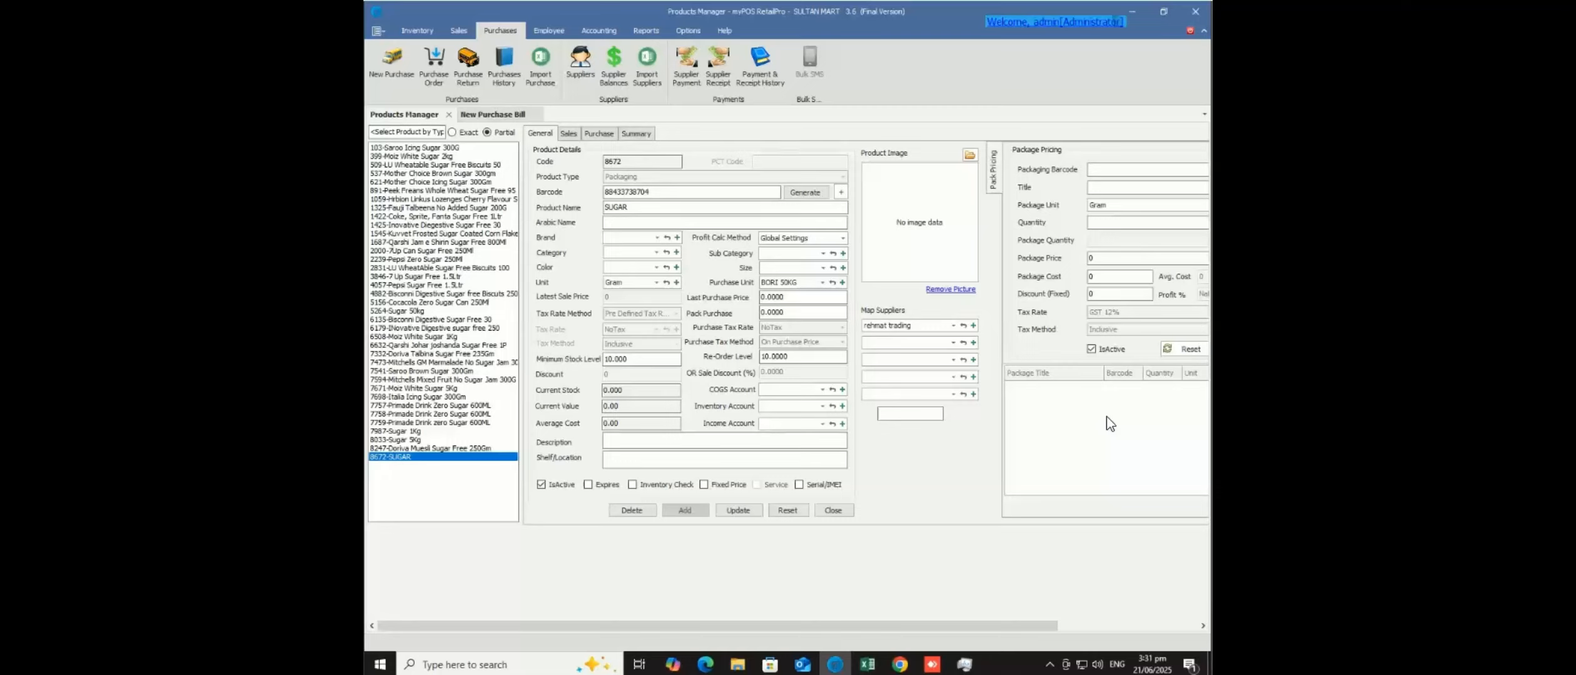
# - Generate a barcode for package '1KG SuGAR' with quantity 1000, price 175 and cost 160
pyautogui.click(1088, 623)
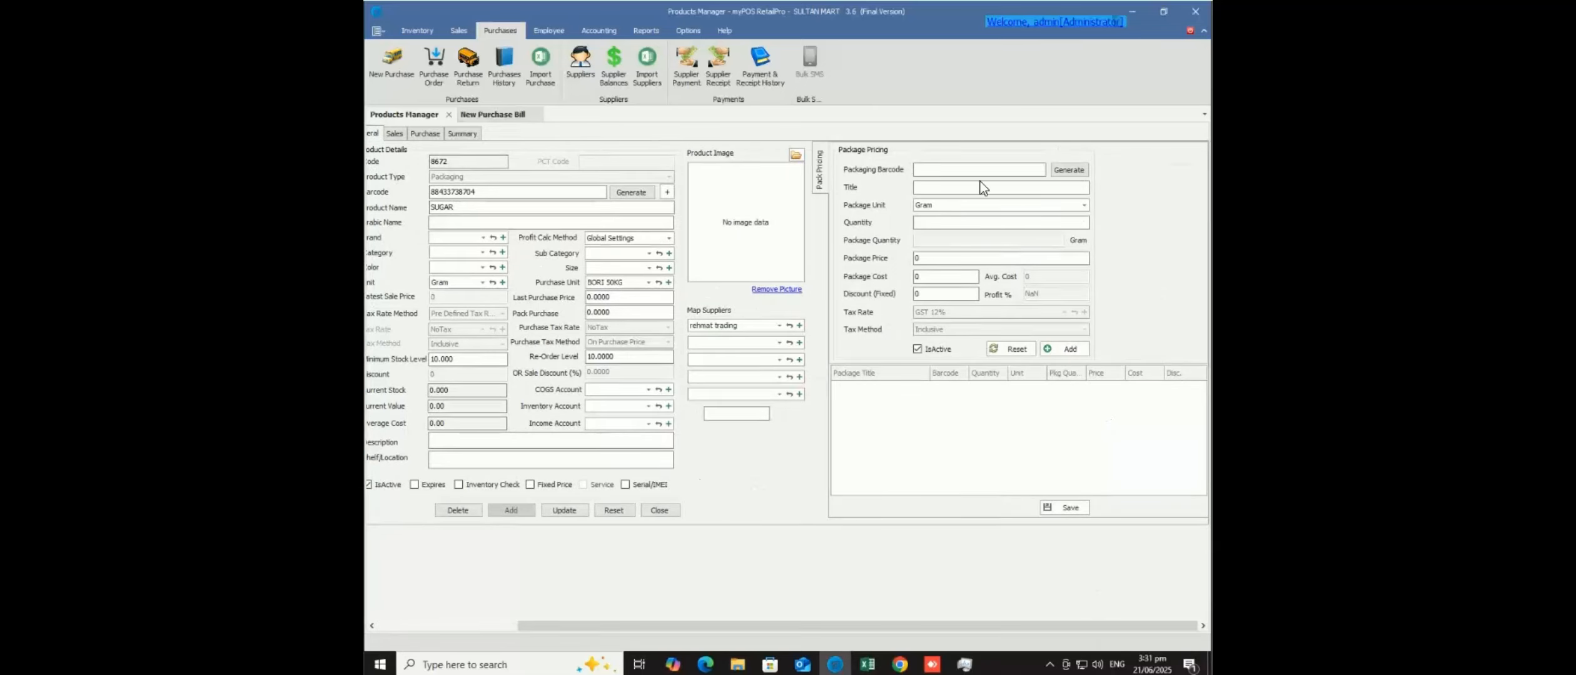
pyautogui.click(1059, 169)
pyautogui.click(1046, 187)
pyautogui.write('1KG SuGAR')
pyautogui.click(946, 224)
pyautogui.write('1000')
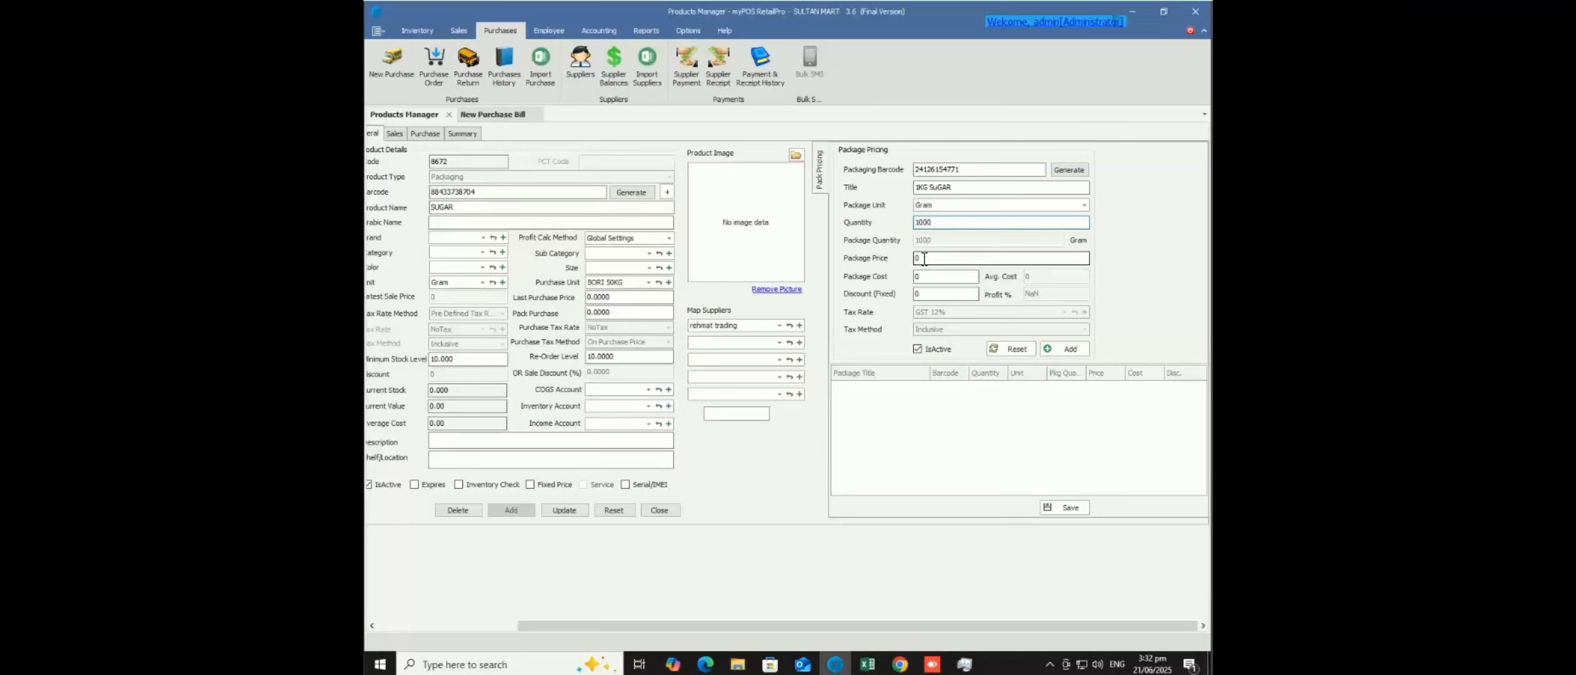
pyautogui.press('Tab')
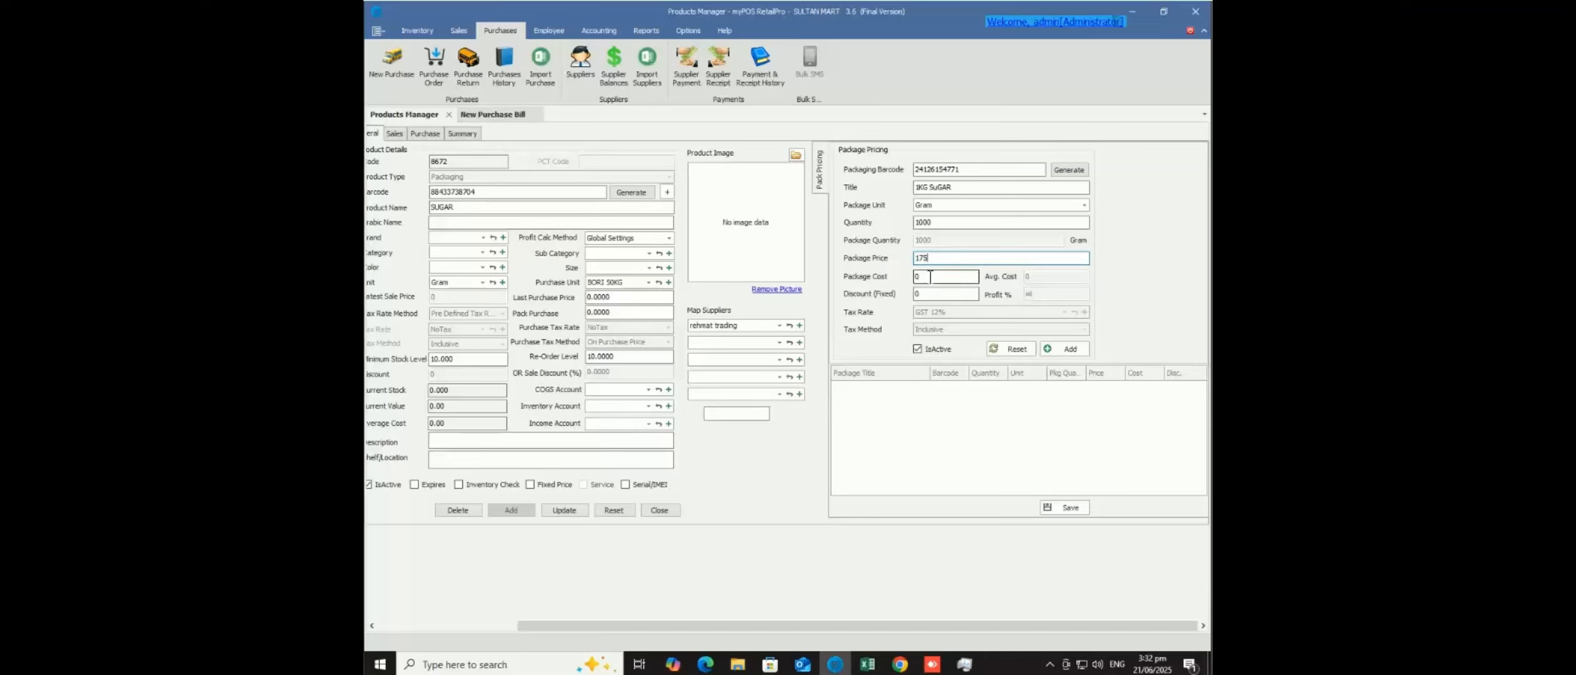
pyautogui.press('Tab')
pyautogui.write('1600')
pyautogui.press('BackSpace')
pyautogui.click(1154, 278)
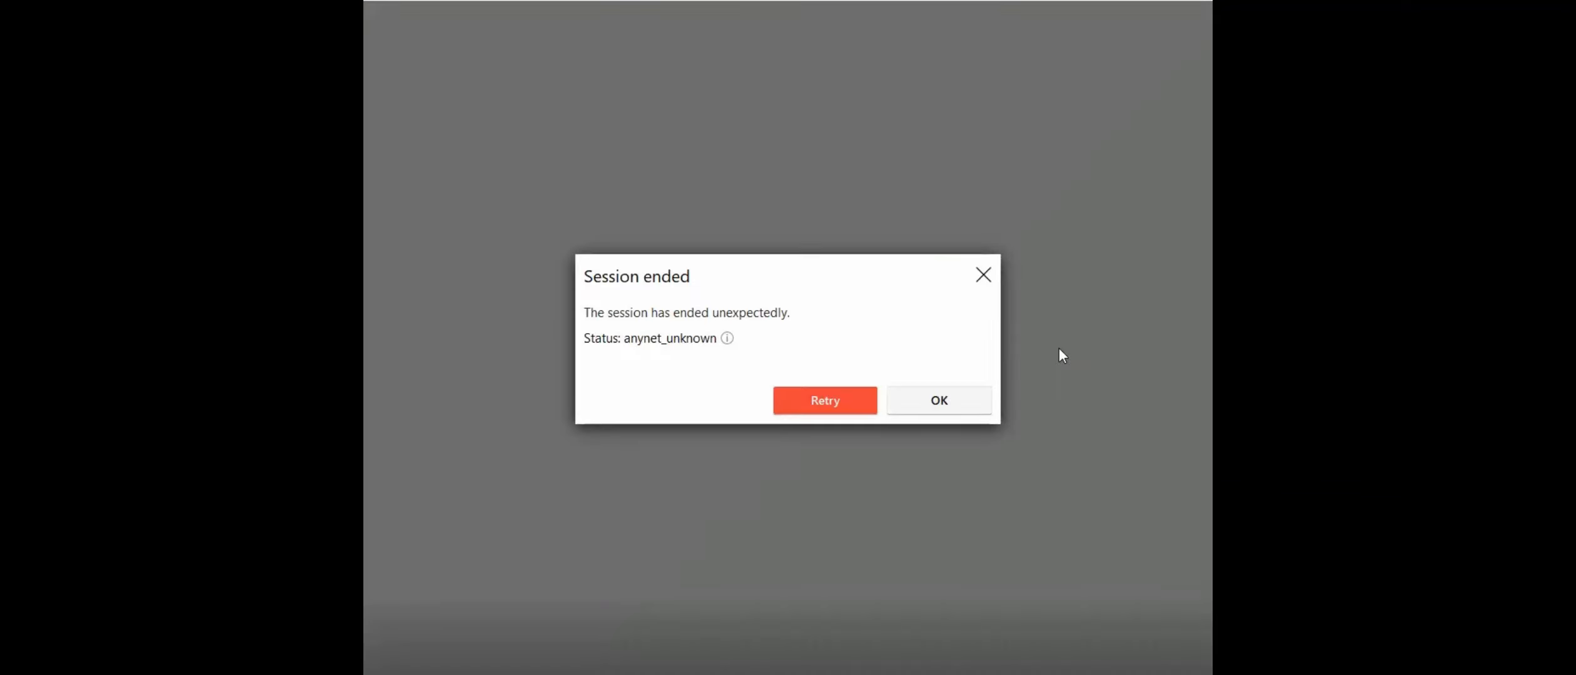
# - Retry the dropped AnyDesk session until it reconnects, then approve the authorization prompt
pyautogui.click(823, 410)
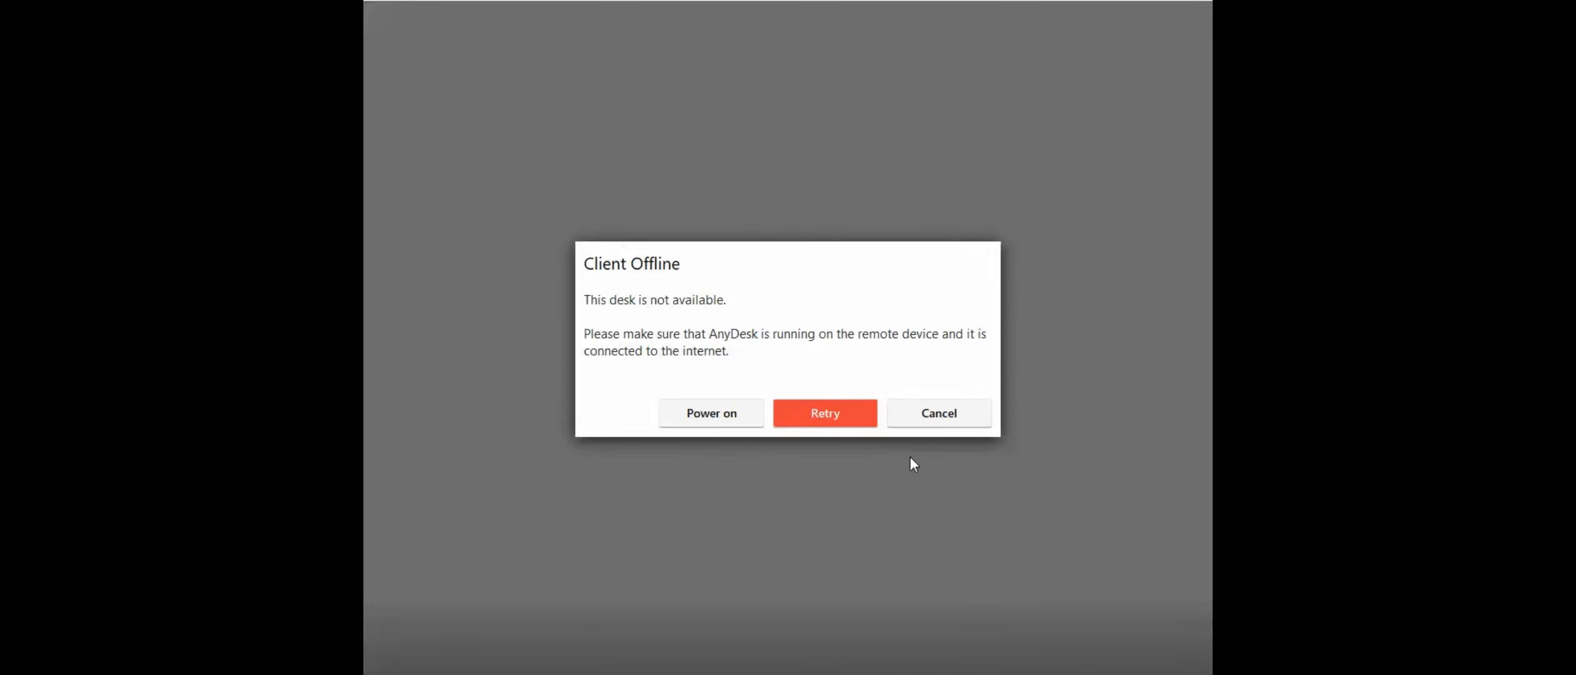
pyautogui.click(836, 413)
pyautogui.click(837, 415)
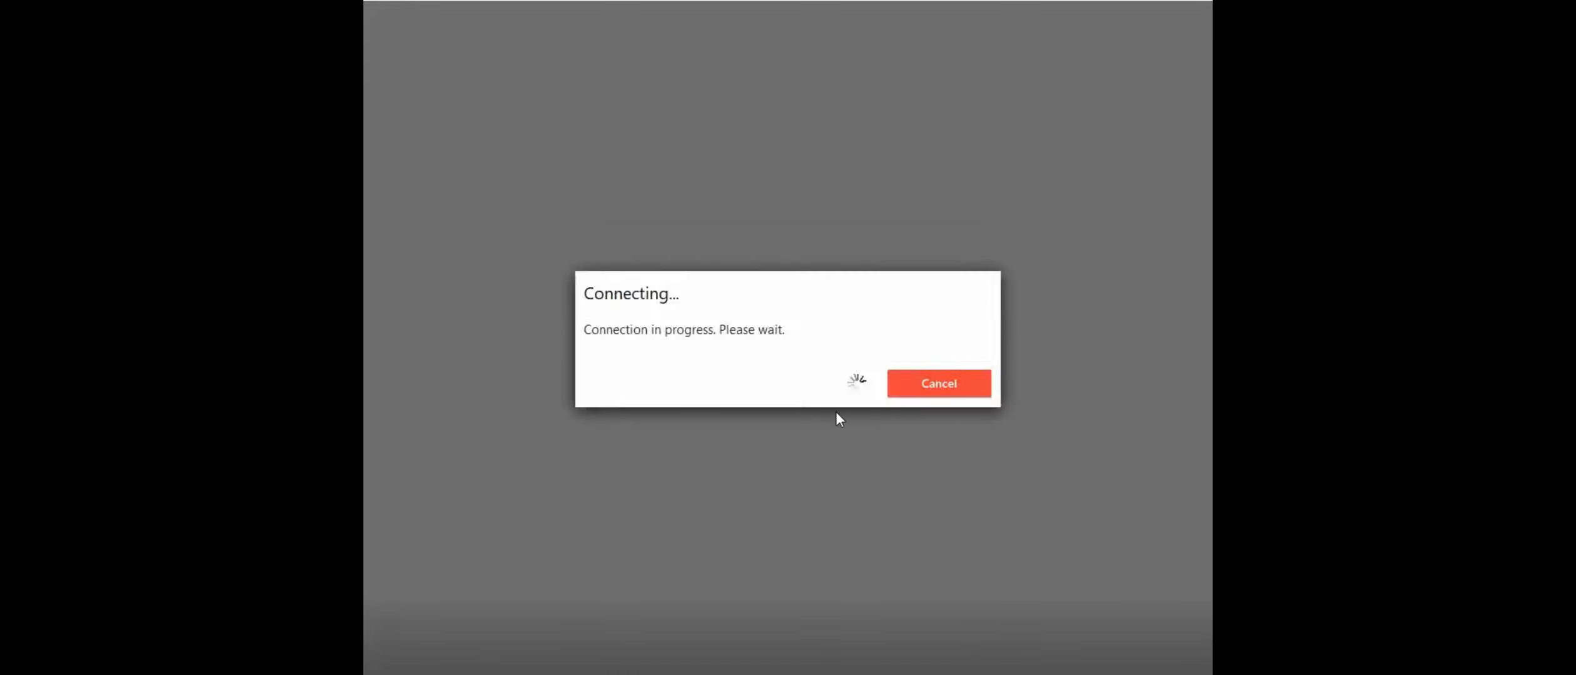
pyautogui.click(837, 415)
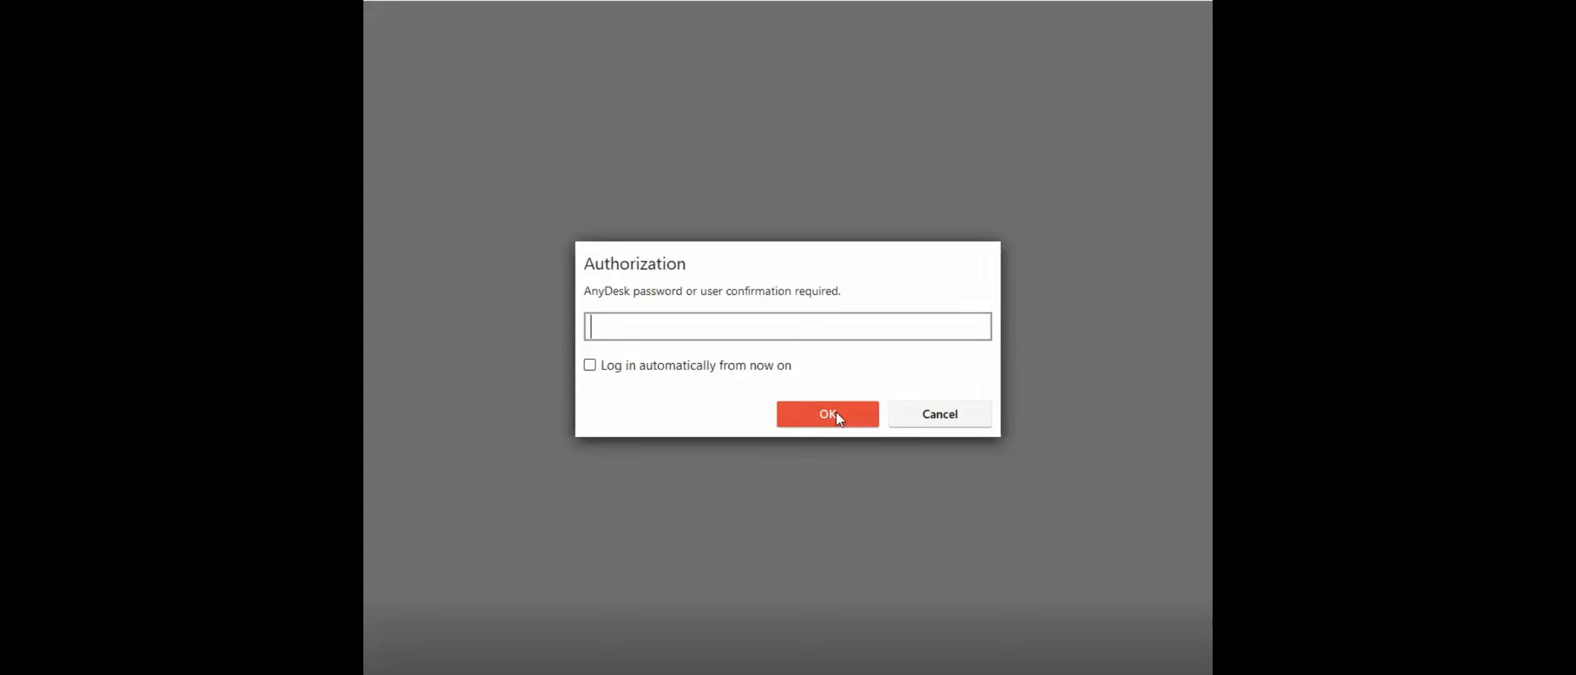
pyautogui.click(838, 418)
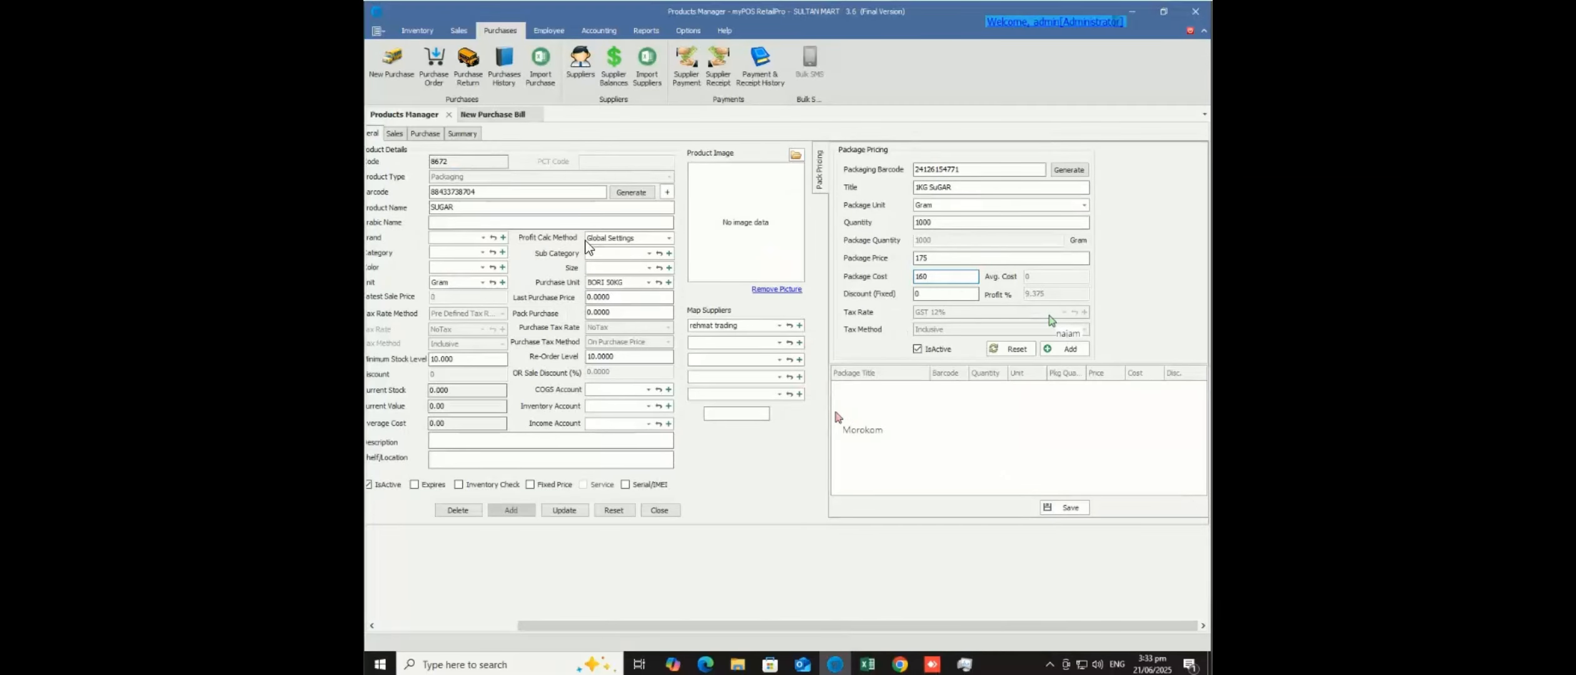
# - Check the product's Profit Calc Method choices, then bring up Settings from the Options ribbon
pyautogui.click(669, 242)
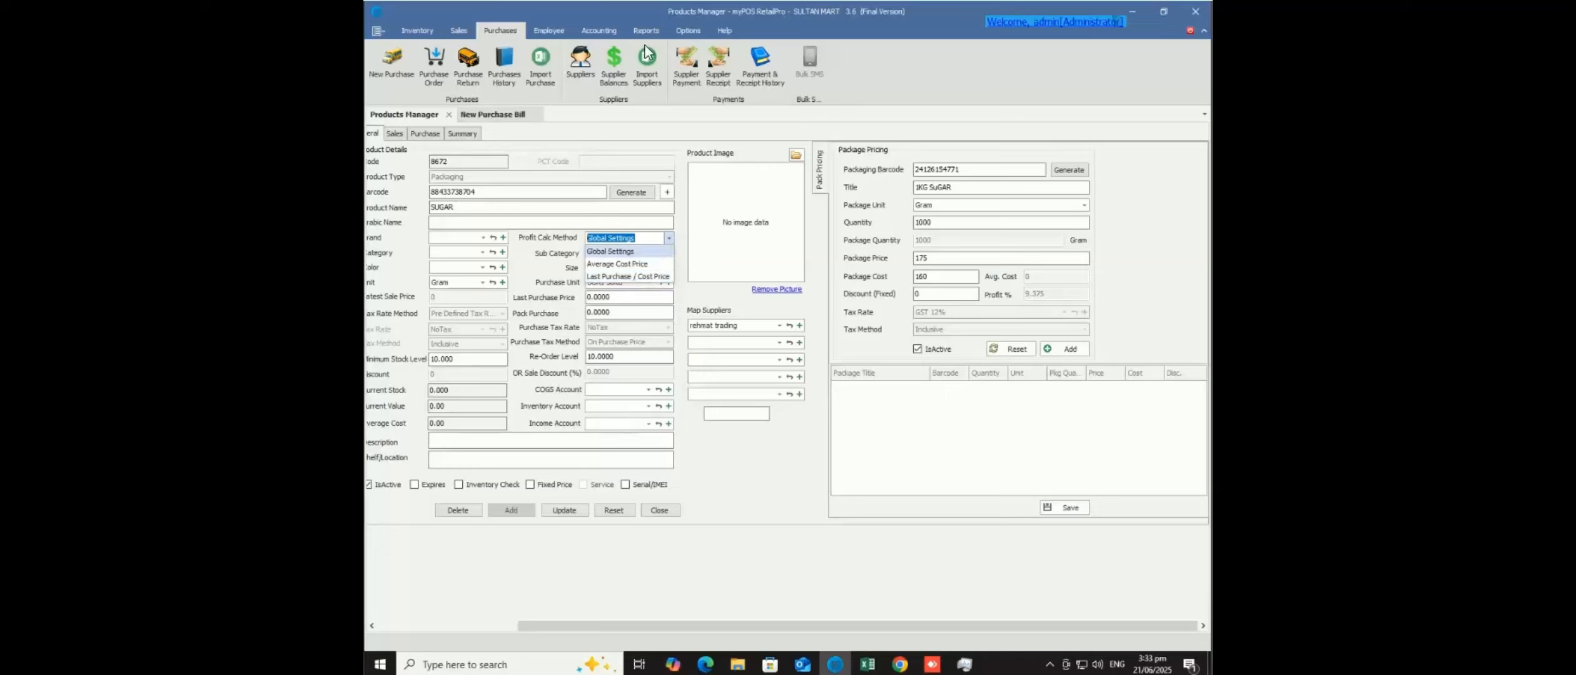
pyautogui.click(688, 36)
pyautogui.click(686, 35)
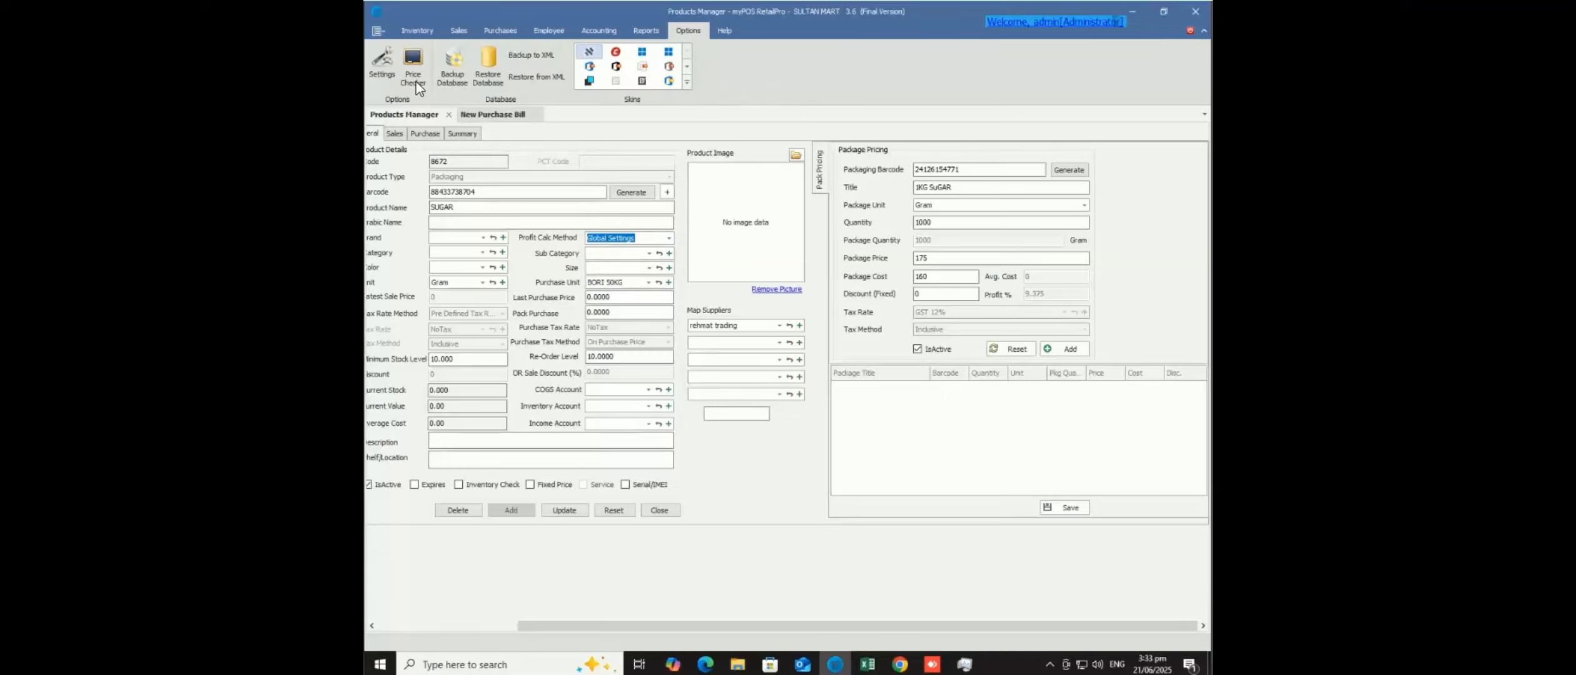
pyautogui.click(380, 73)
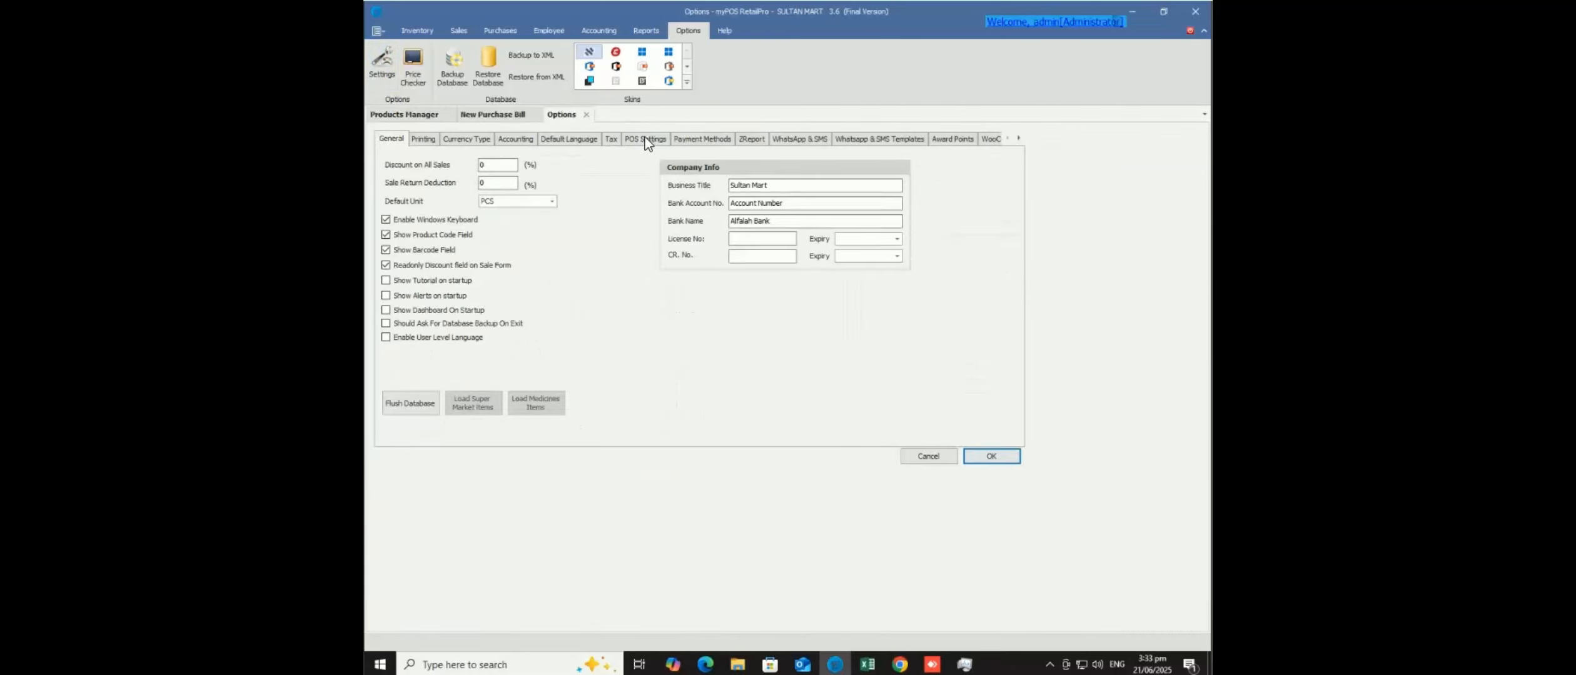
# - In POS Settings, use last purchase price when average cost is zero, then return to Products Manager
pyautogui.click(647, 143)
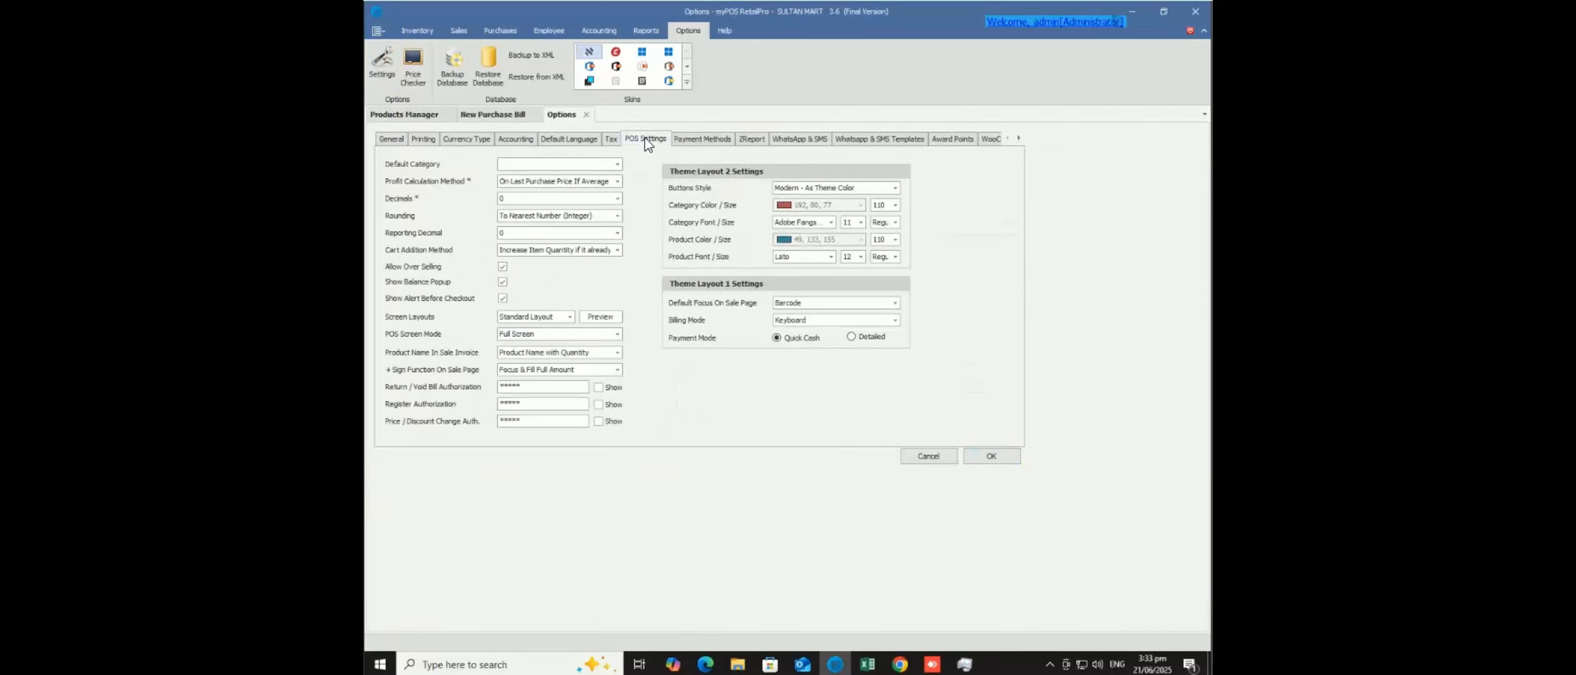
pyautogui.click(617, 182)
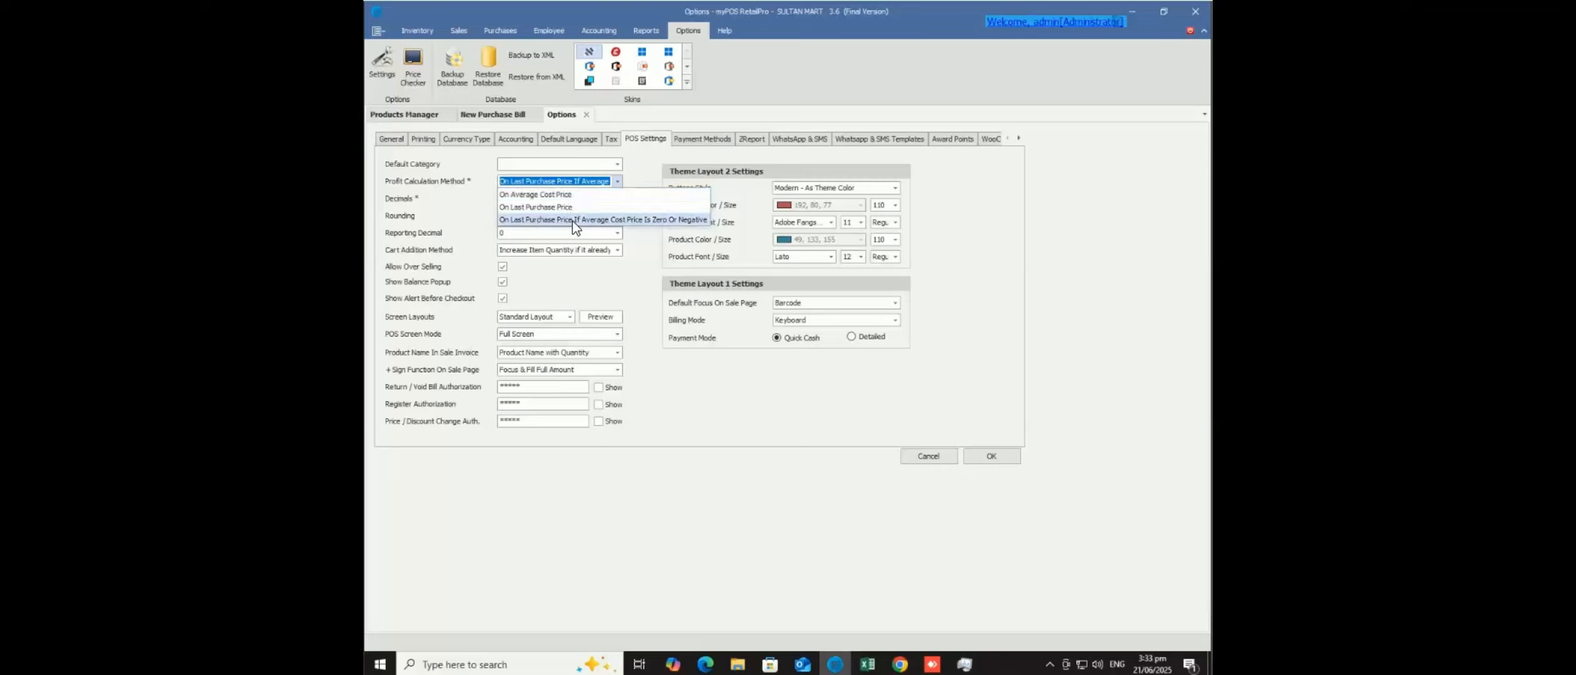
pyautogui.click(645, 220)
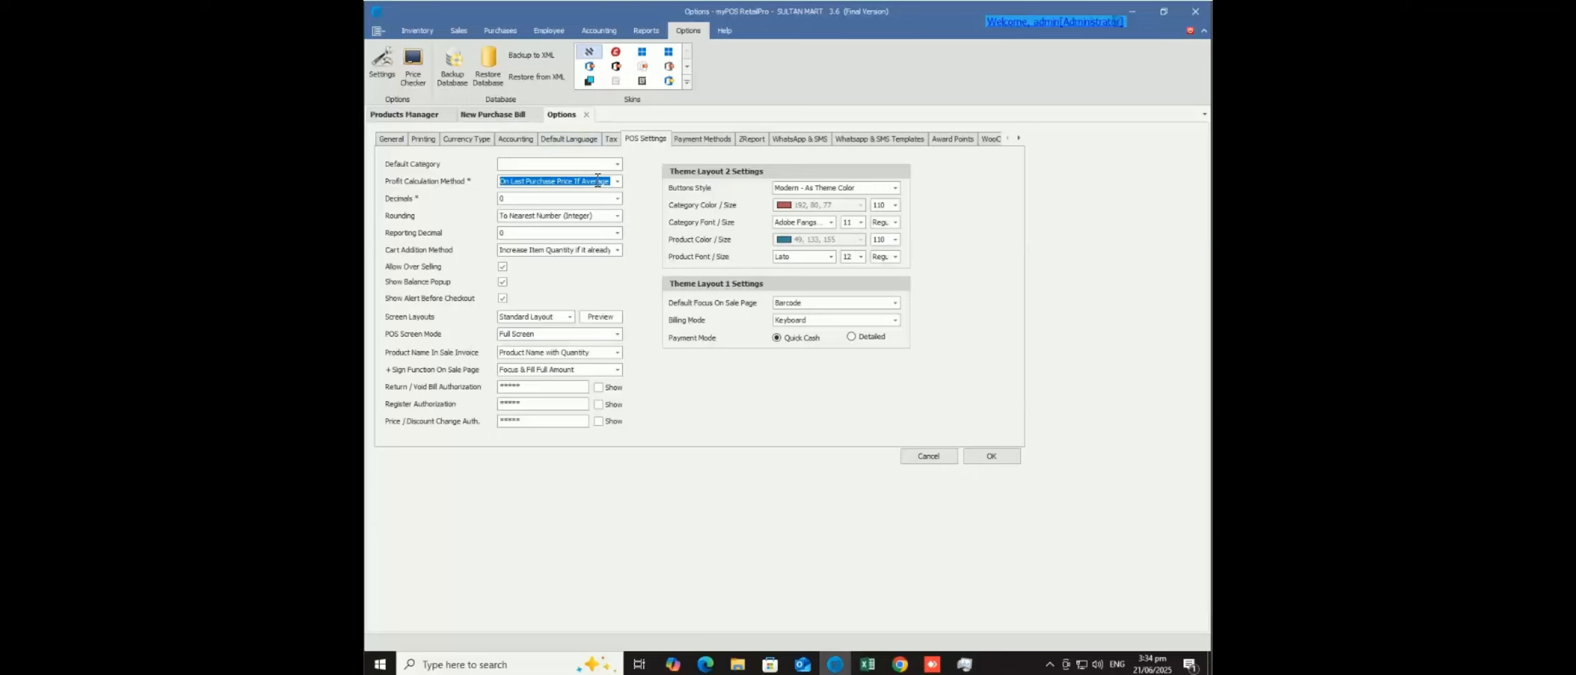
pyautogui.click(416, 116)
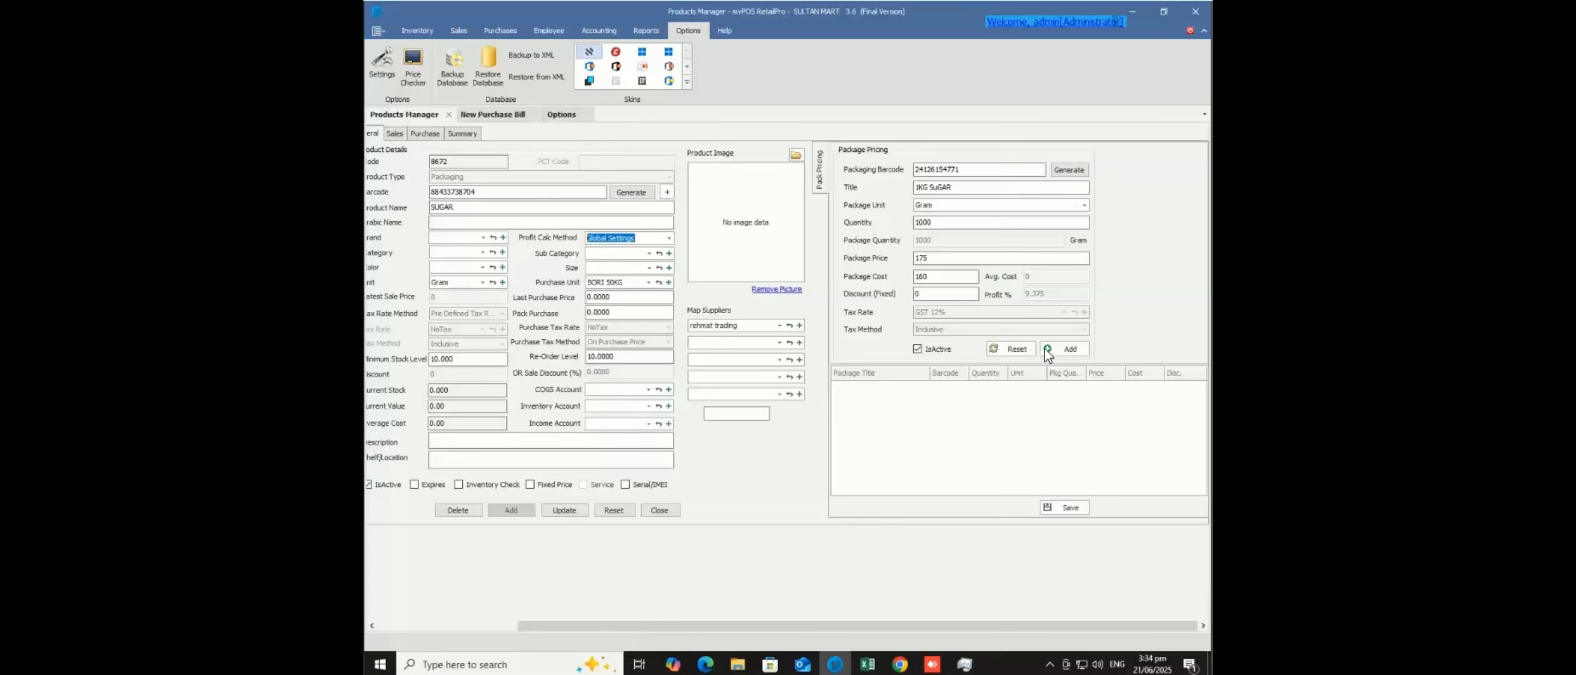
# - Add the 1KG SuGAR package and start a second package titled '5 KG Sugar' with a new barcode
pyautogui.click(1061, 347)
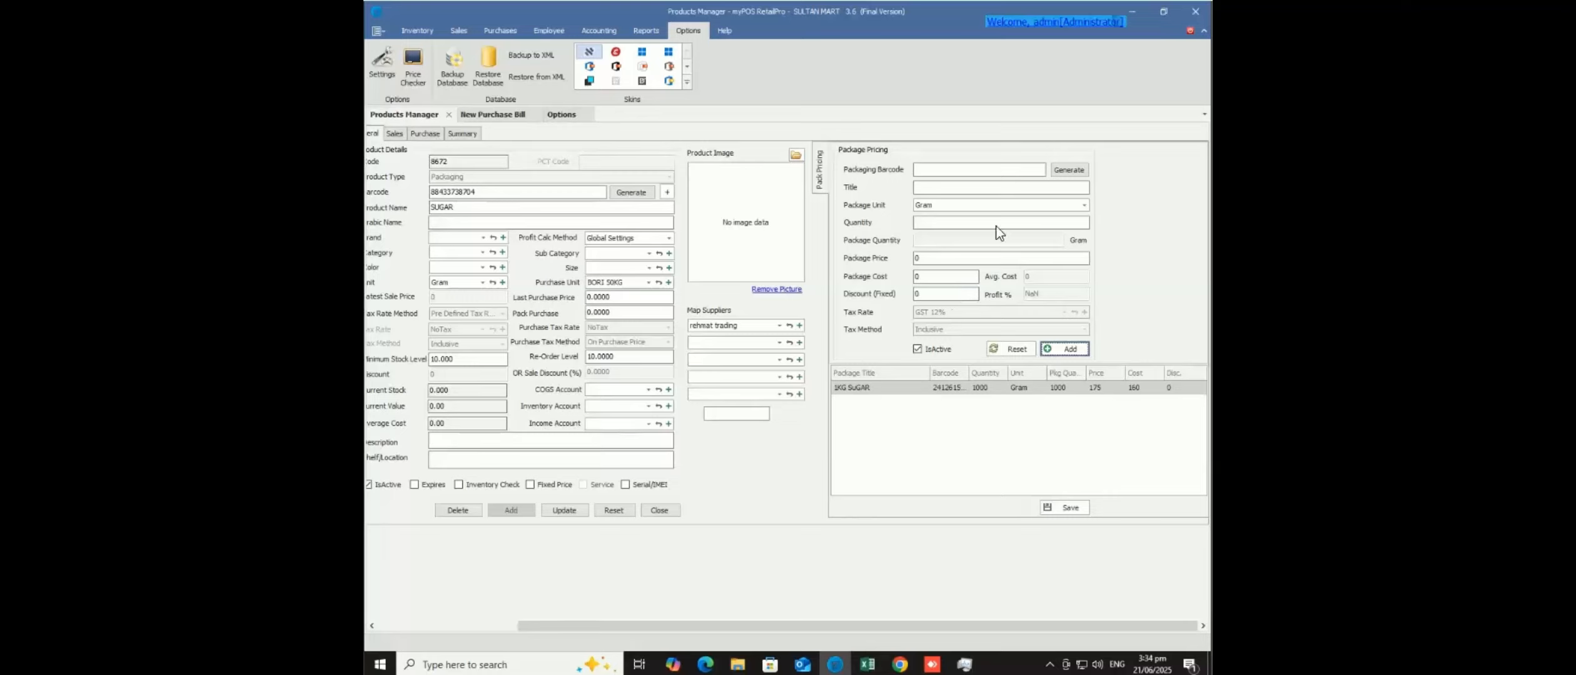
pyautogui.click(1070, 171)
pyautogui.click(1046, 187)
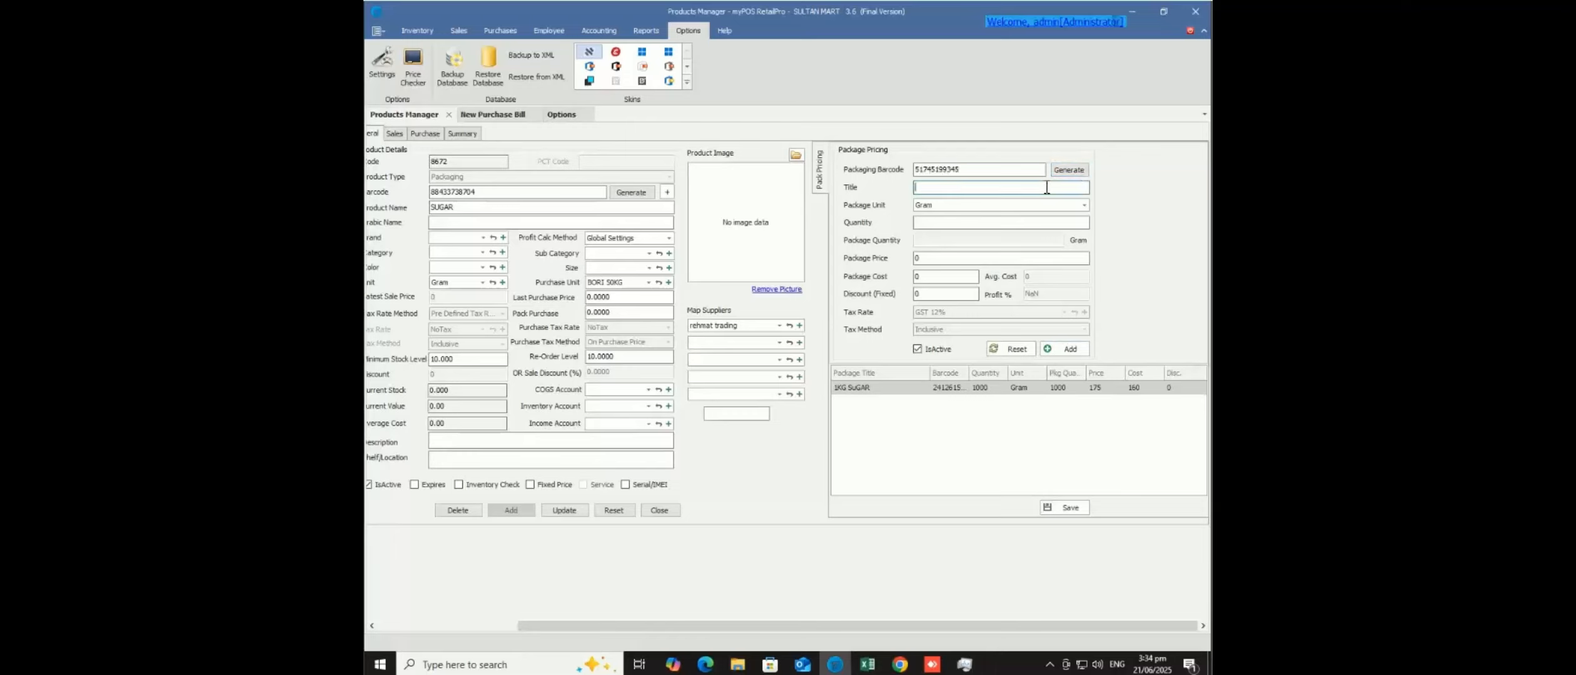
pyautogui.write('5 KG Sugar')
# - Give 5 KG Sugar unit 1000 GRAM, quantity 5, price 450 and cost 300, and add it
pyautogui.click(1083, 206)
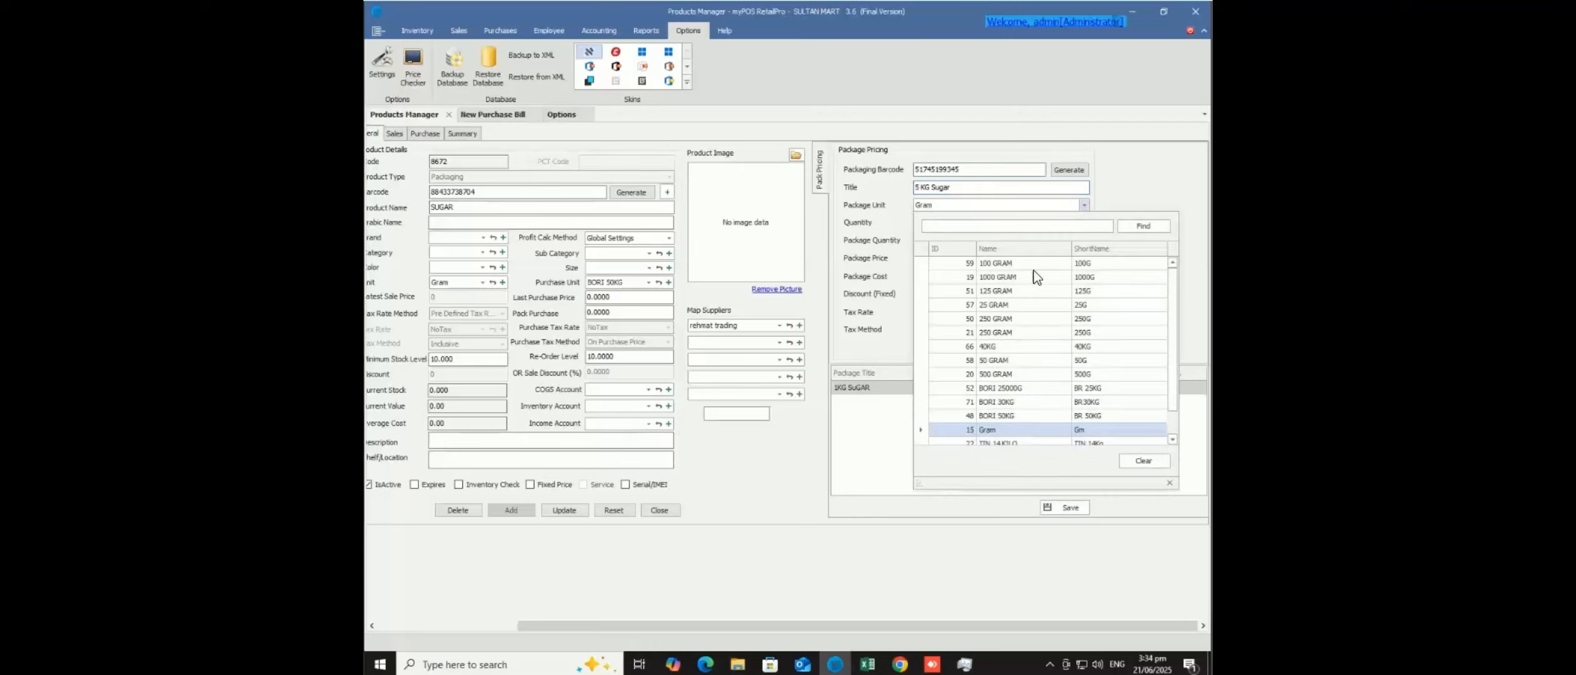
pyautogui.click(1021, 278)
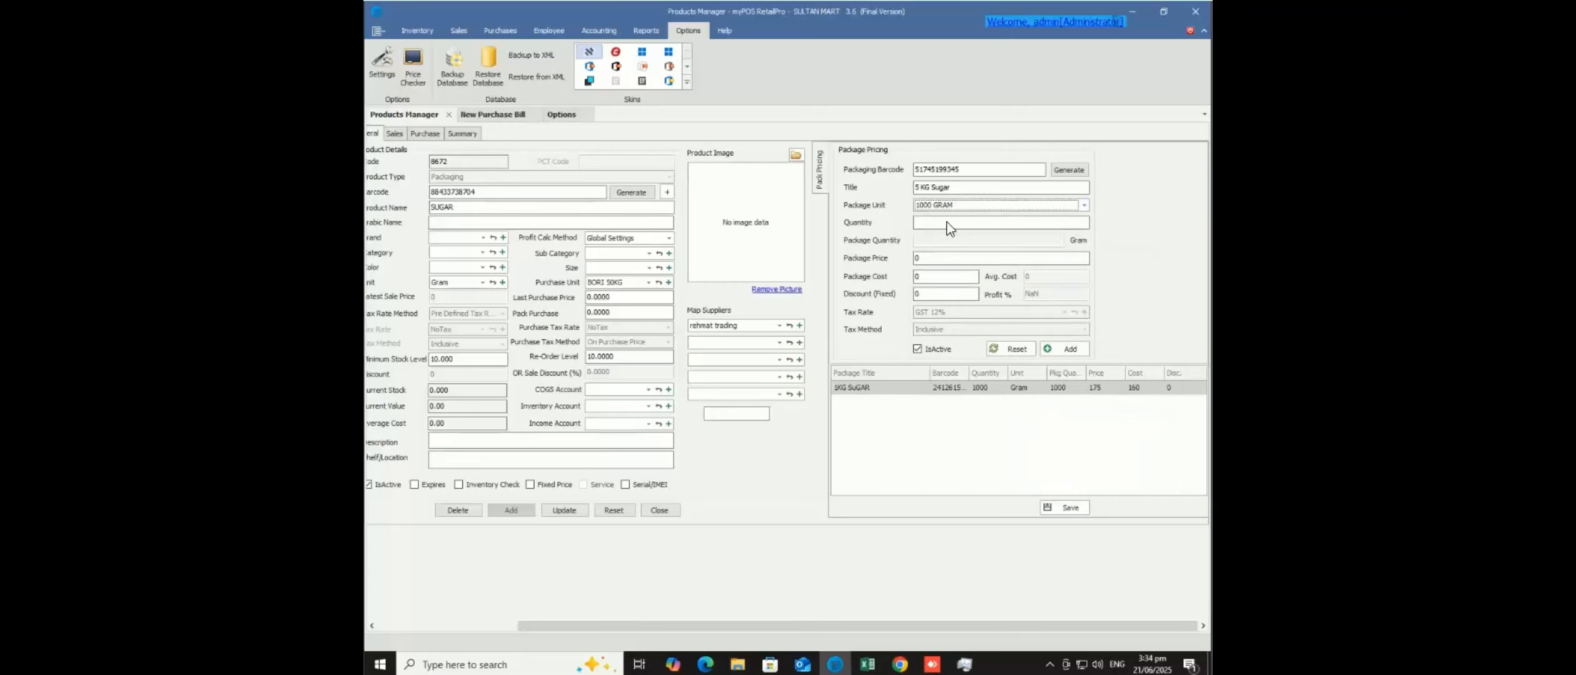
pyautogui.click(948, 223)
pyautogui.write('5')
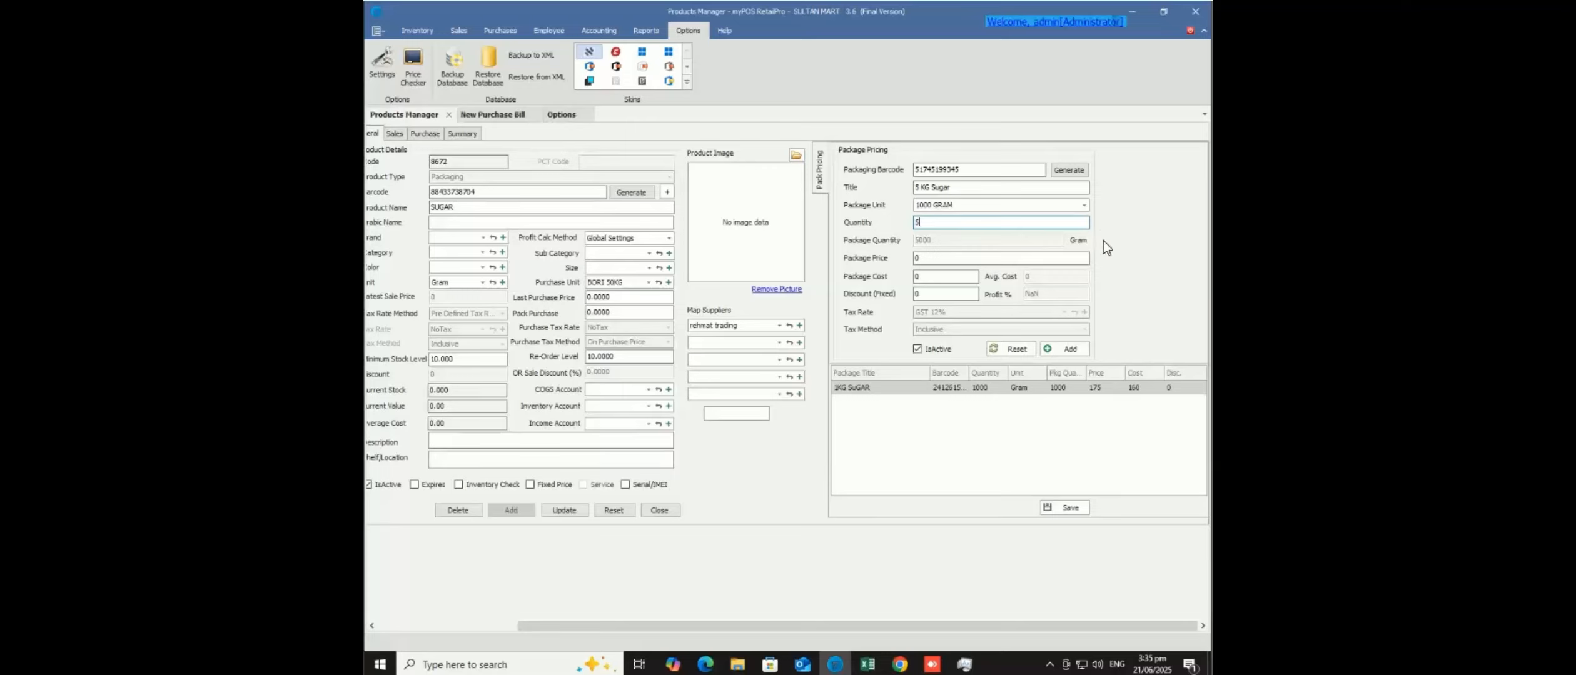
pyautogui.click(926, 260)
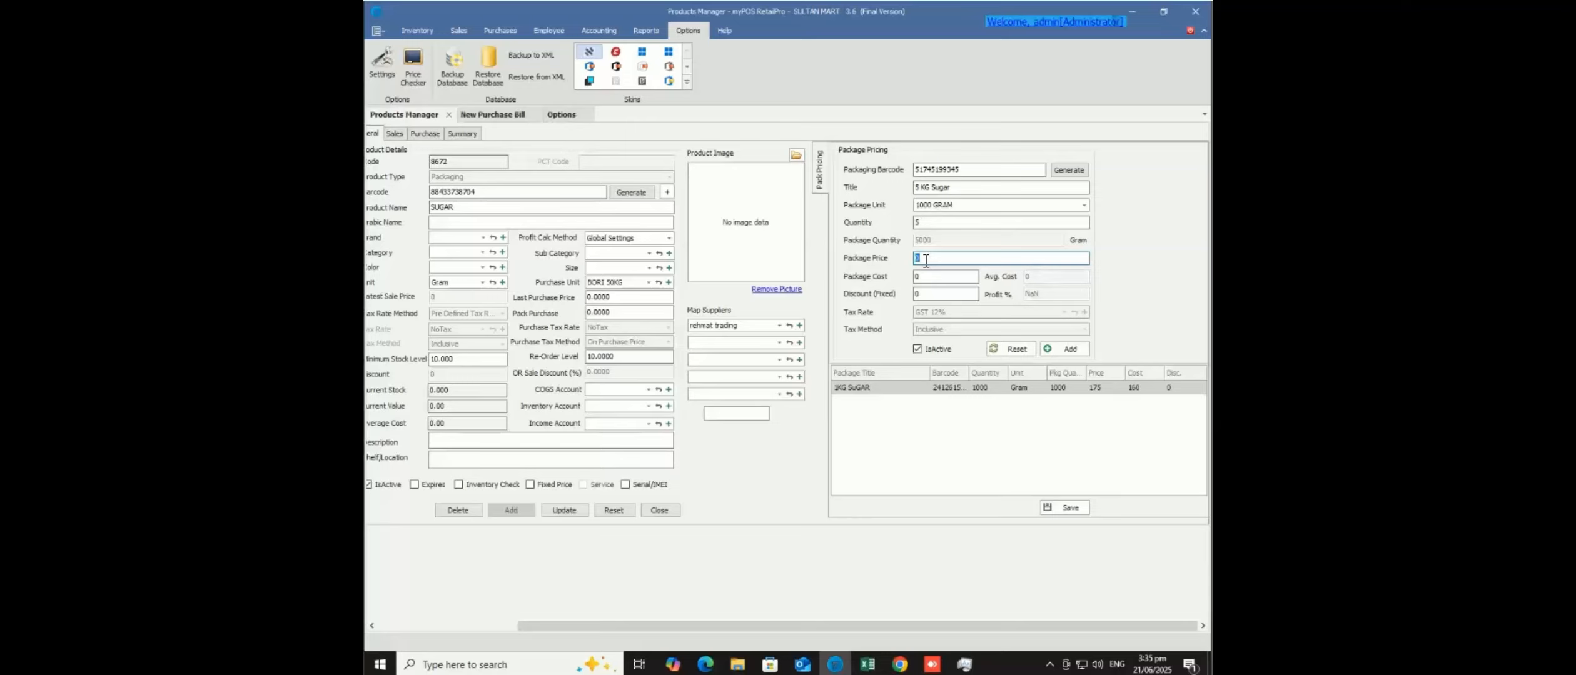
pyautogui.write('45')
pyautogui.click(925, 280)
pyautogui.write('300')
pyautogui.click(1070, 350)
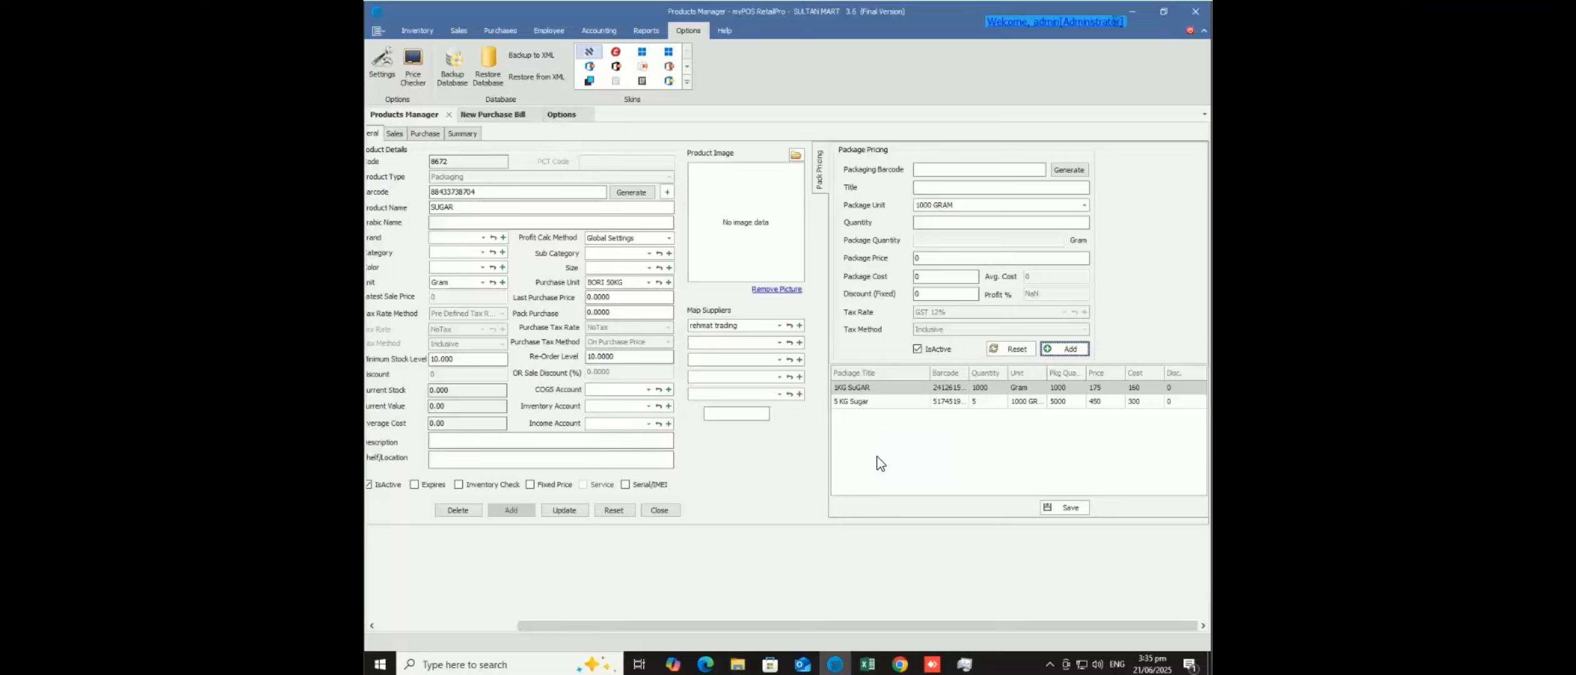
# - Save SUGAR's package pricing and start a New Purchase bill from the Purchases ribbon
pyautogui.click(1061, 508)
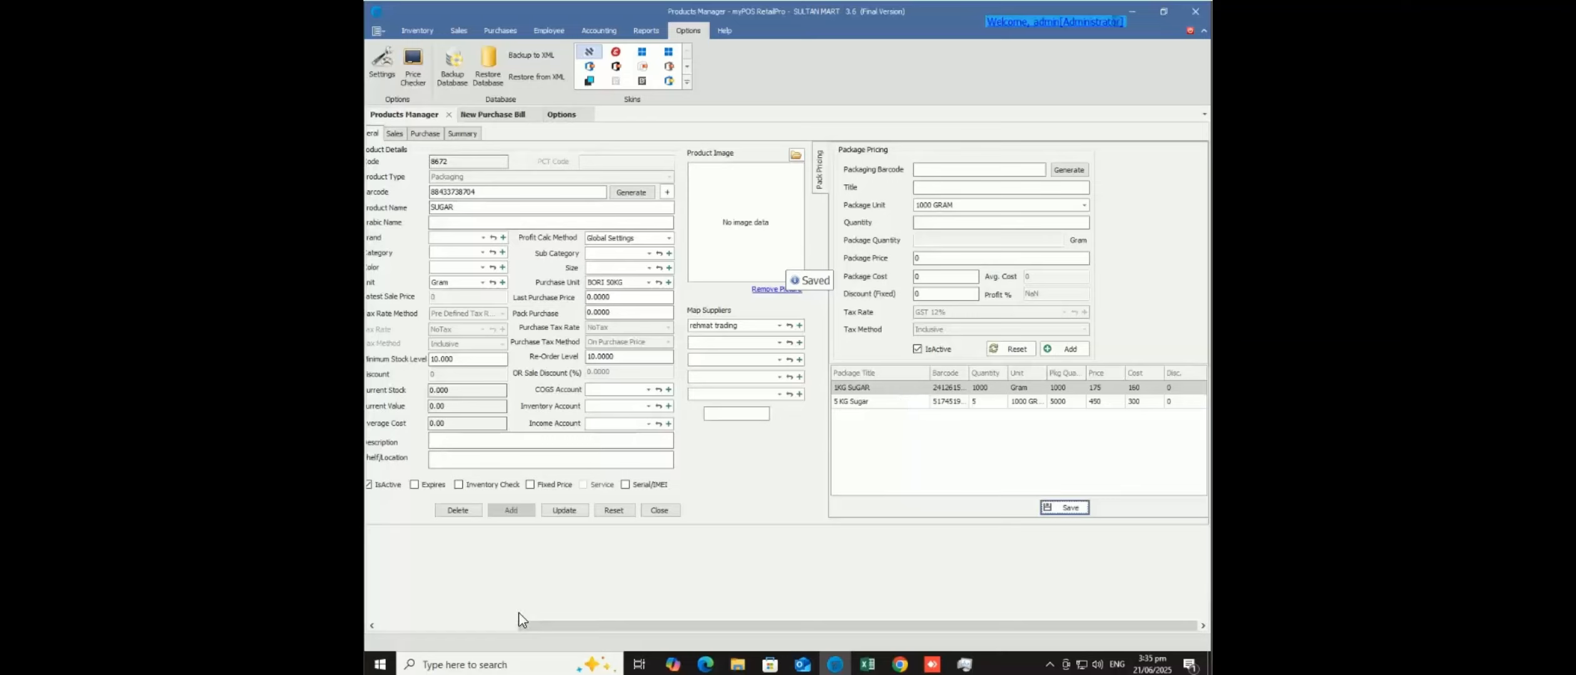
pyautogui.click(500, 33)
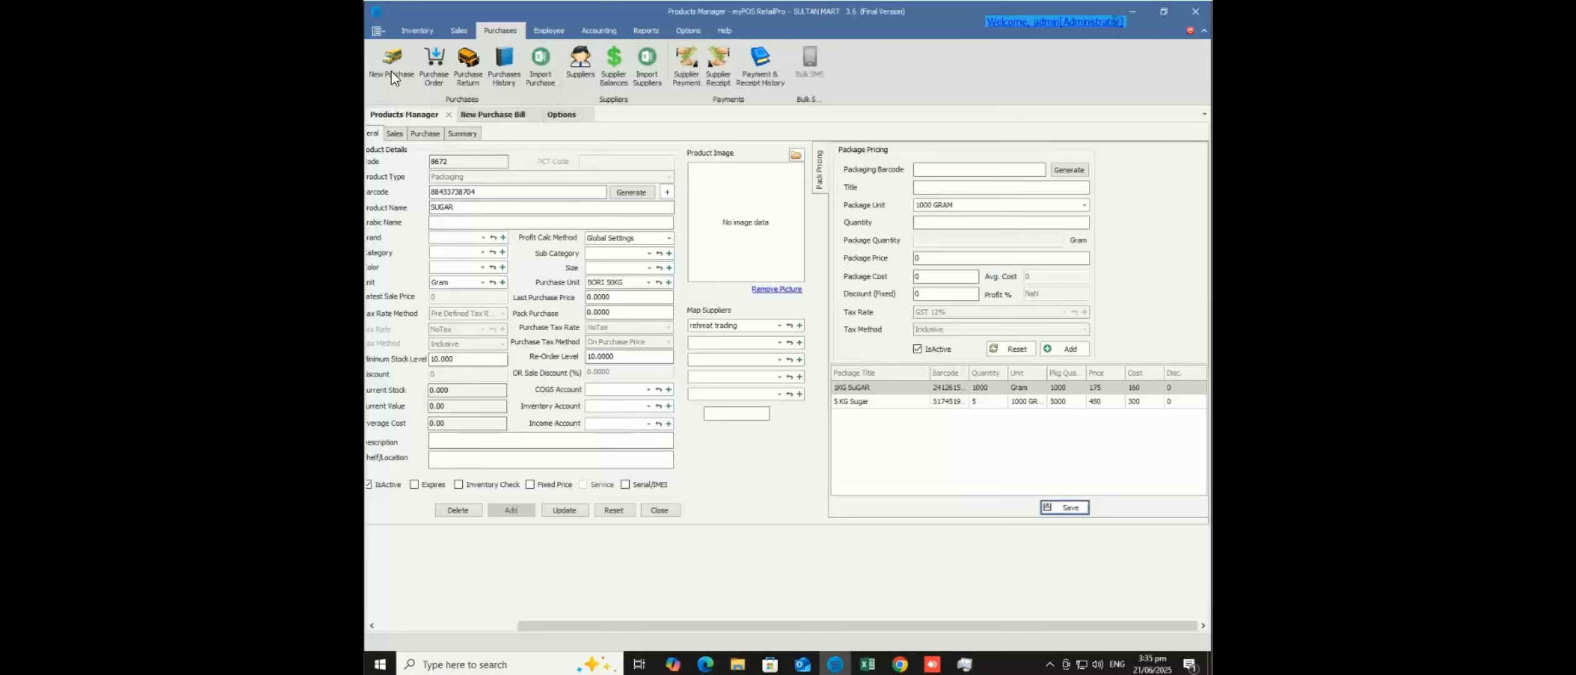
pyautogui.click(392, 74)
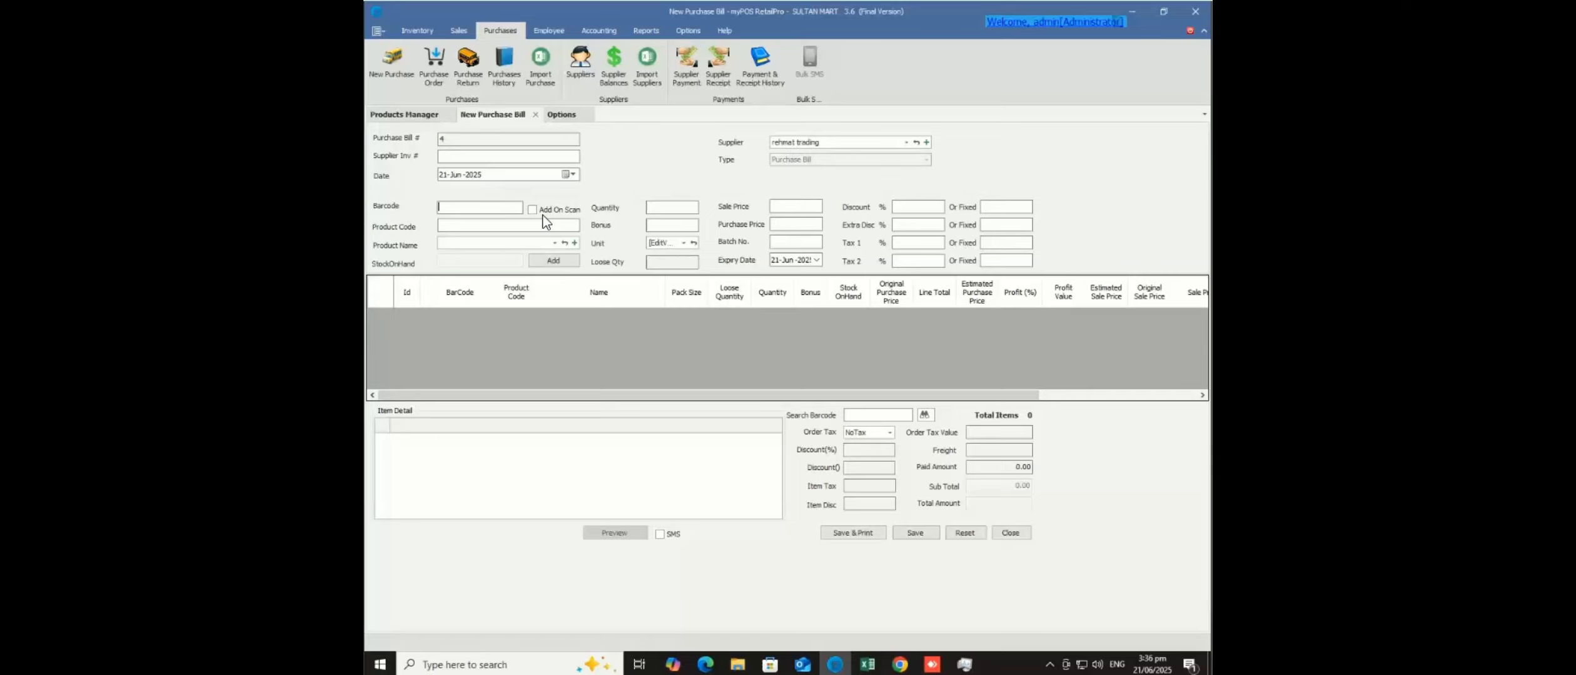
# - Search the product lookup for 'sug' and pick Sugar 1Kg
pyautogui.click(526, 244)
pyautogui.write('sugar')
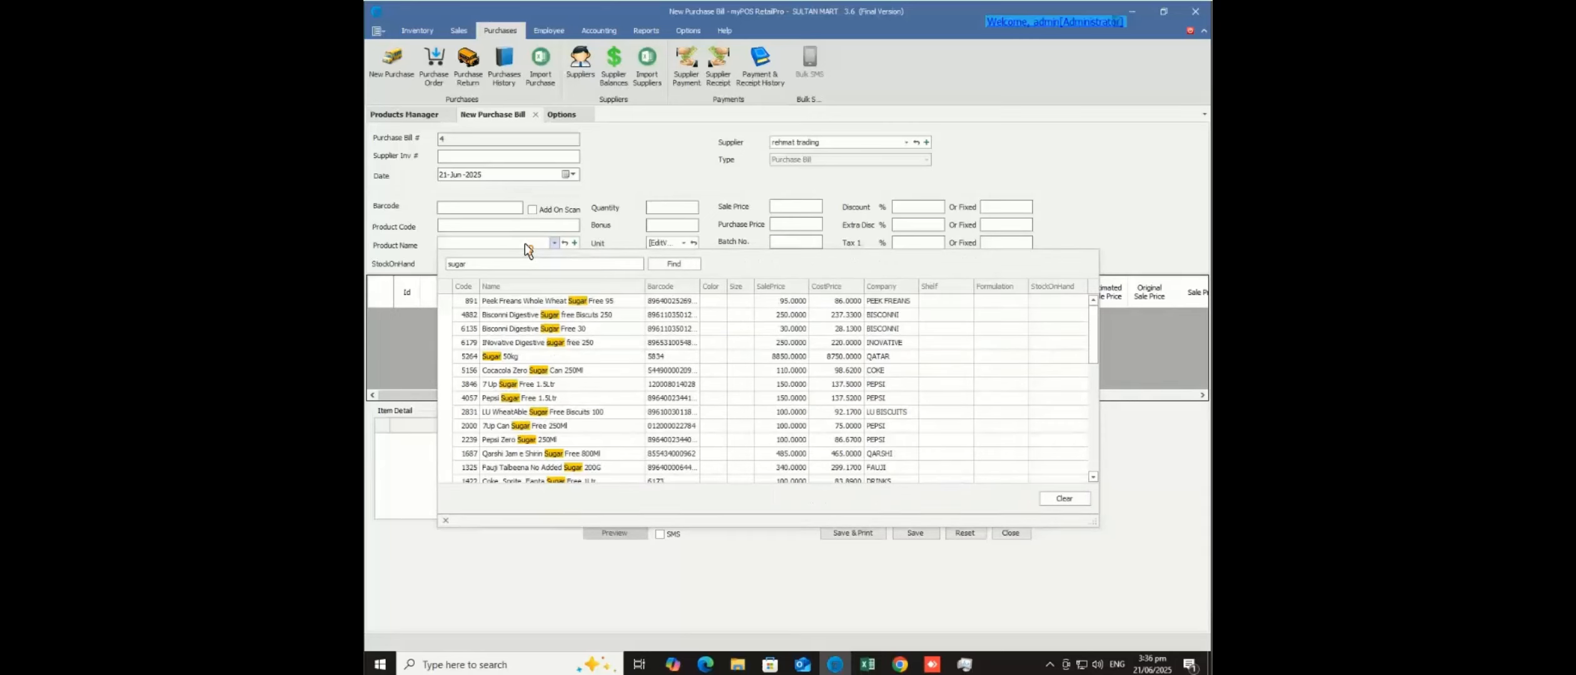
pyautogui.moveTo(1092, 351); pyautogui.dragTo(1092, 351)
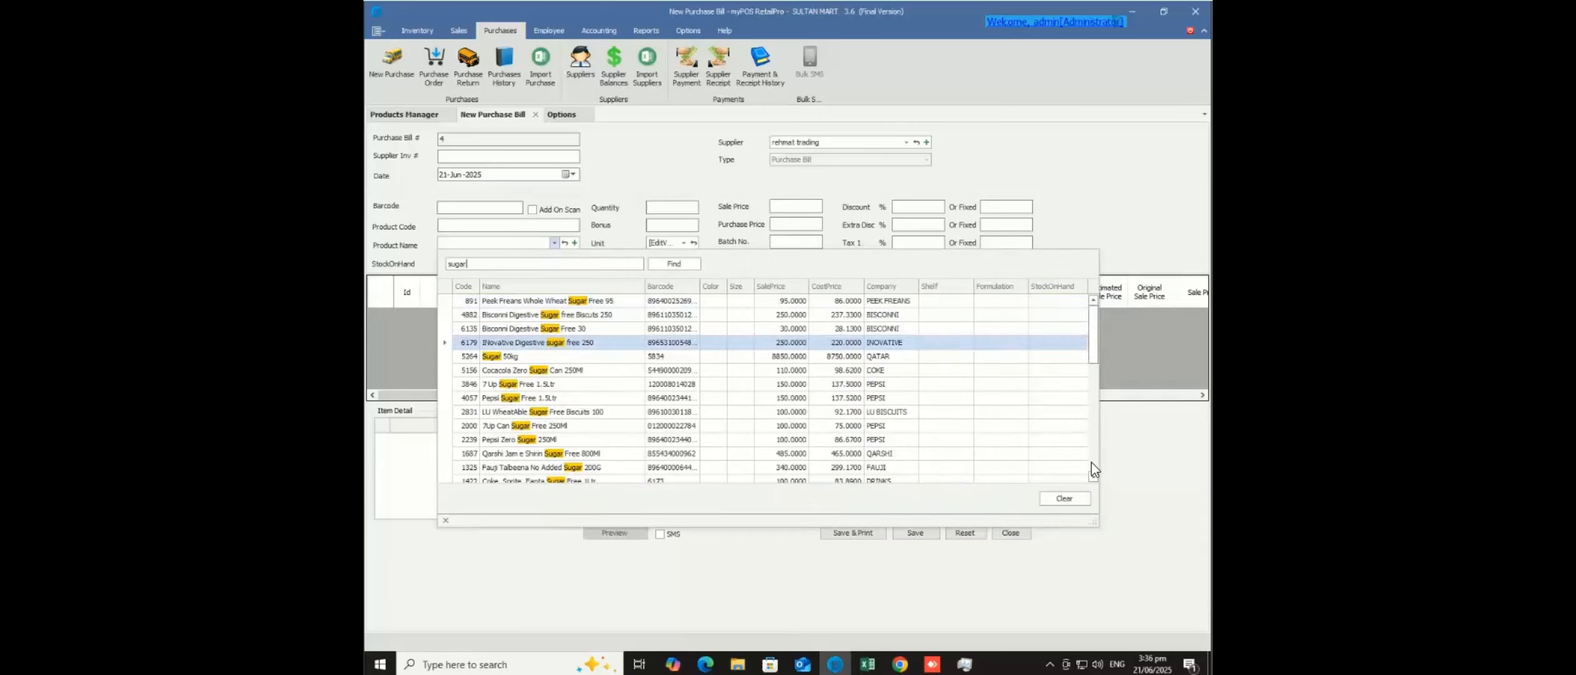
pyautogui.scroll(-9, 1092, 462)
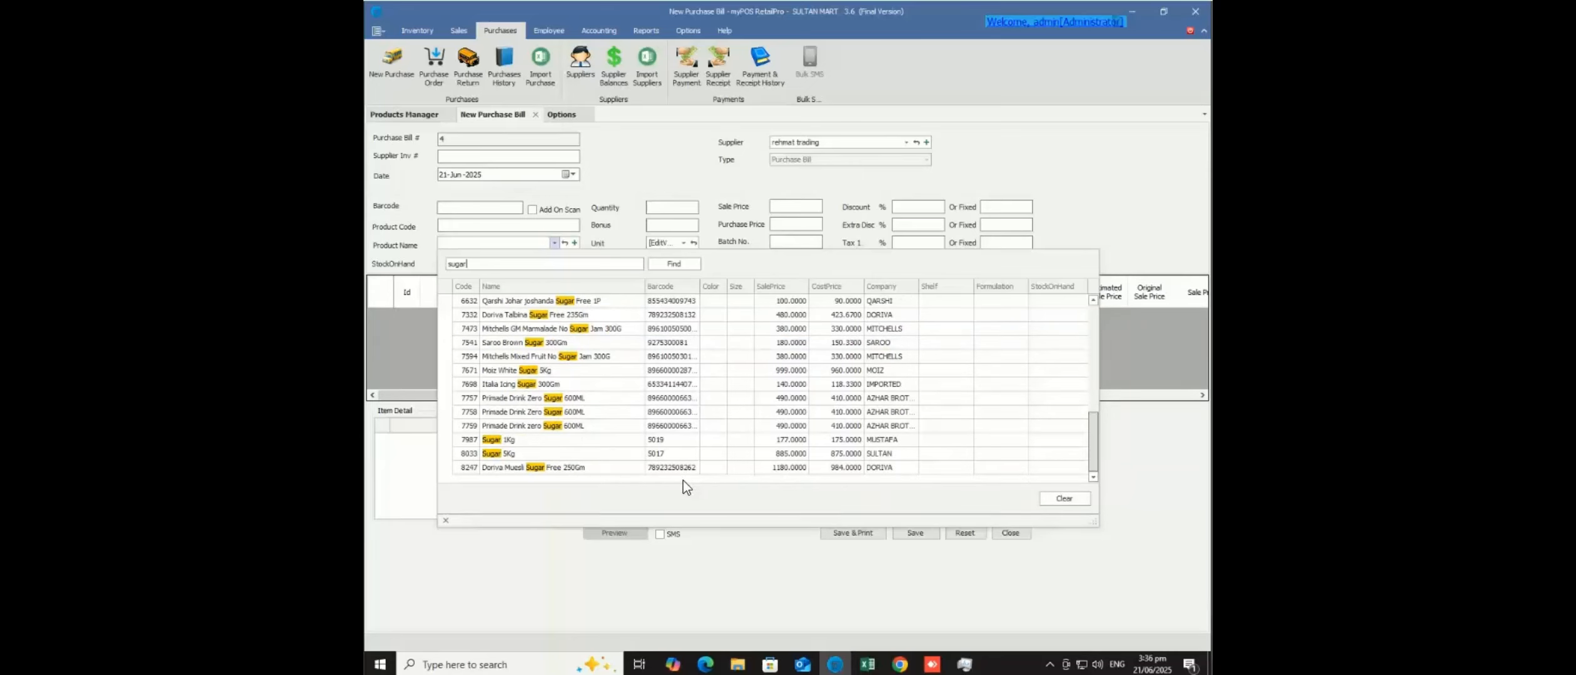
pyautogui.click(530, 439)
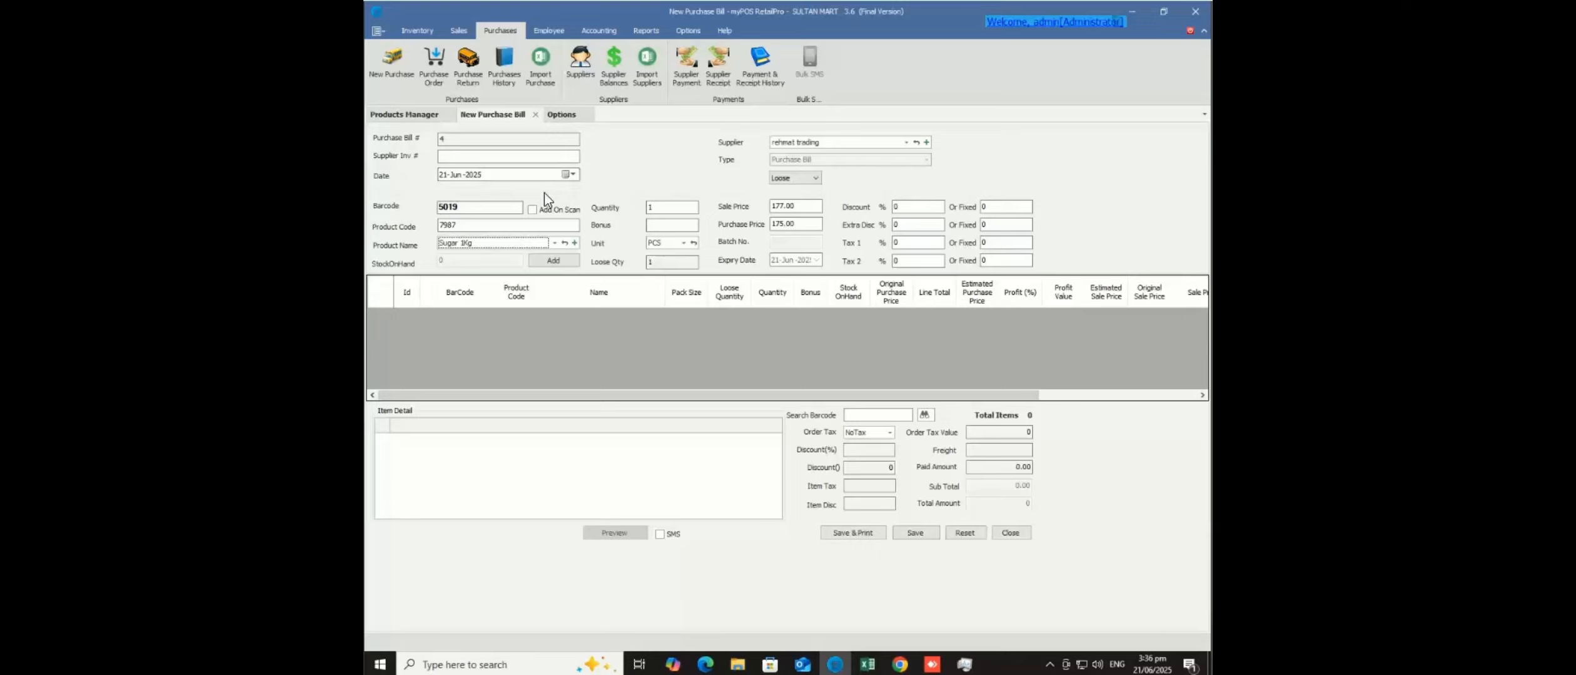
# - Check SUGAR's details and package pricing in Products Manager, then return to the purchase bill
pyautogui.click(421, 115)
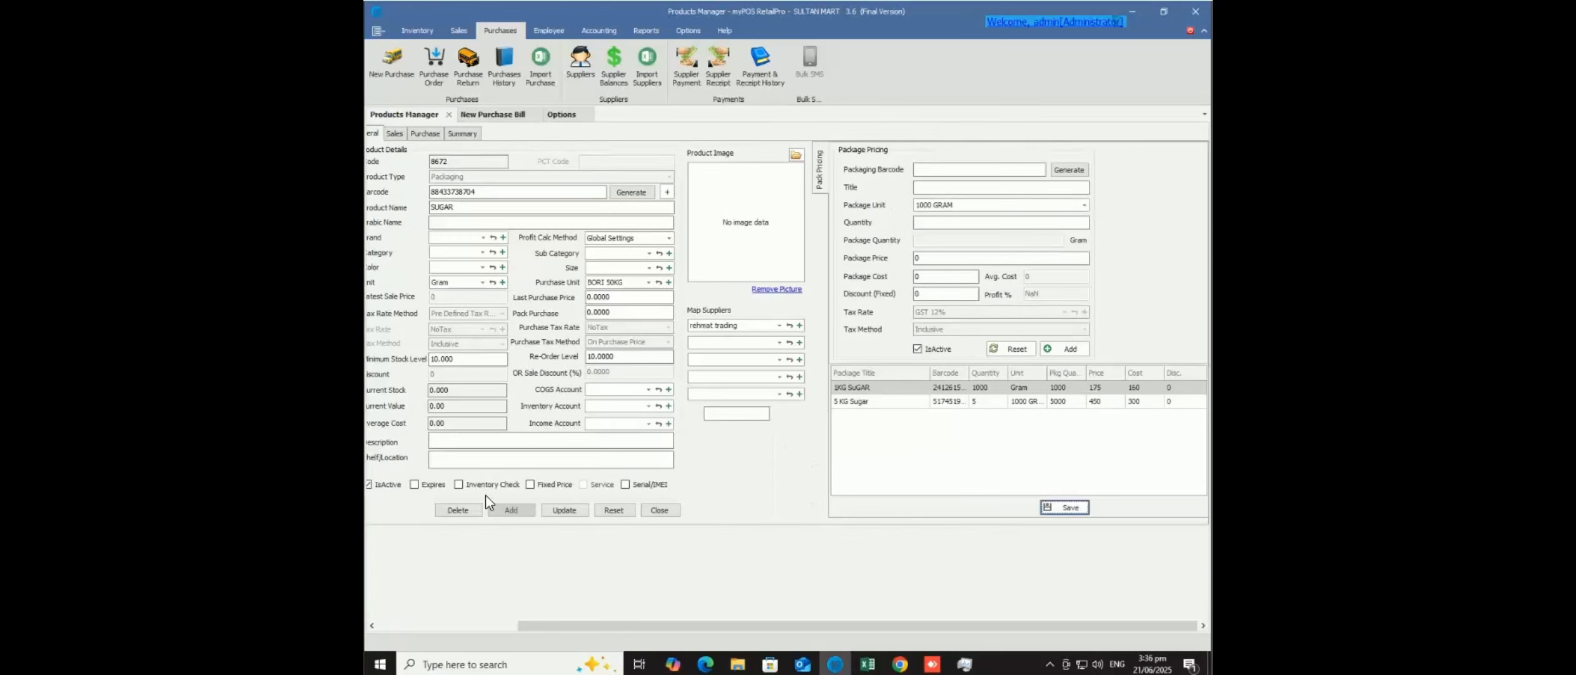
pyautogui.click(491, 629)
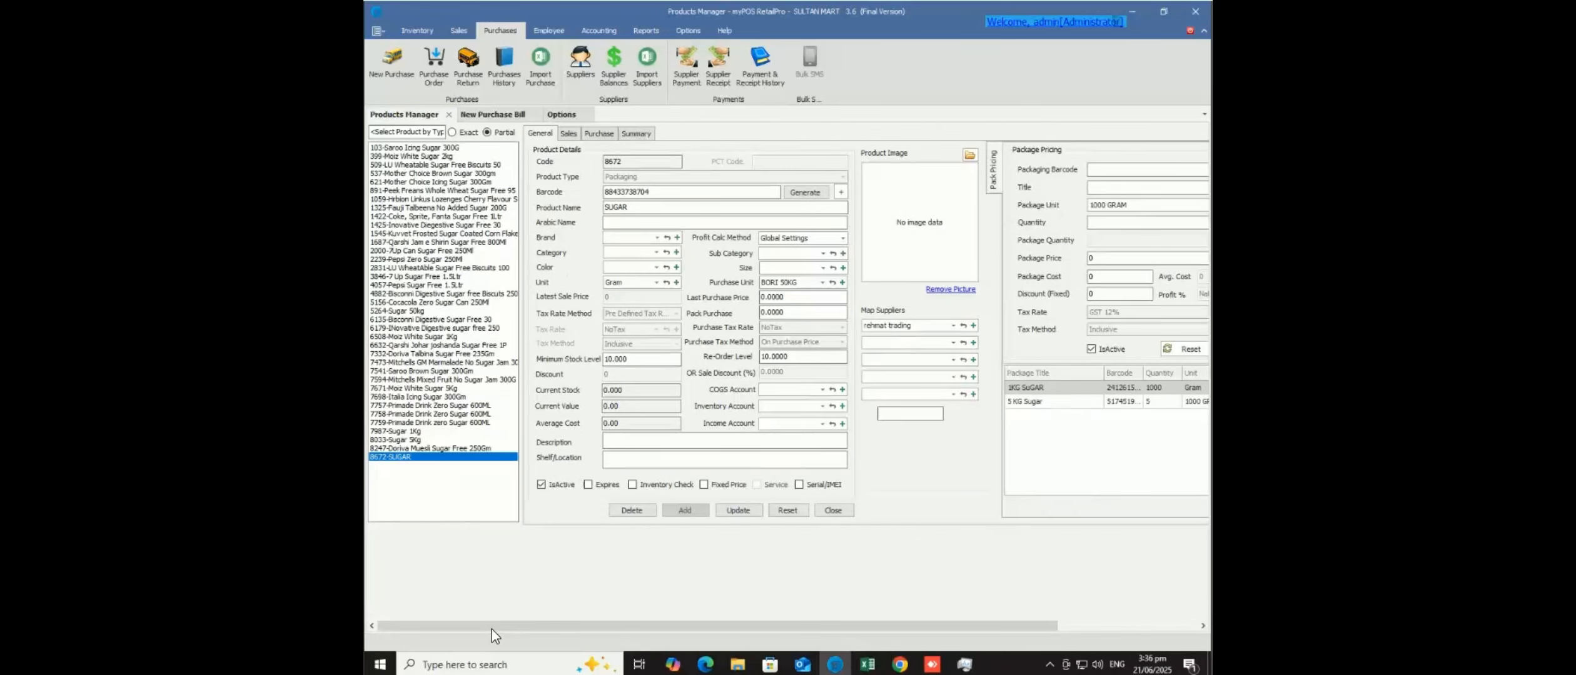
pyautogui.click(698, 208)
pyautogui.click(510, 116)
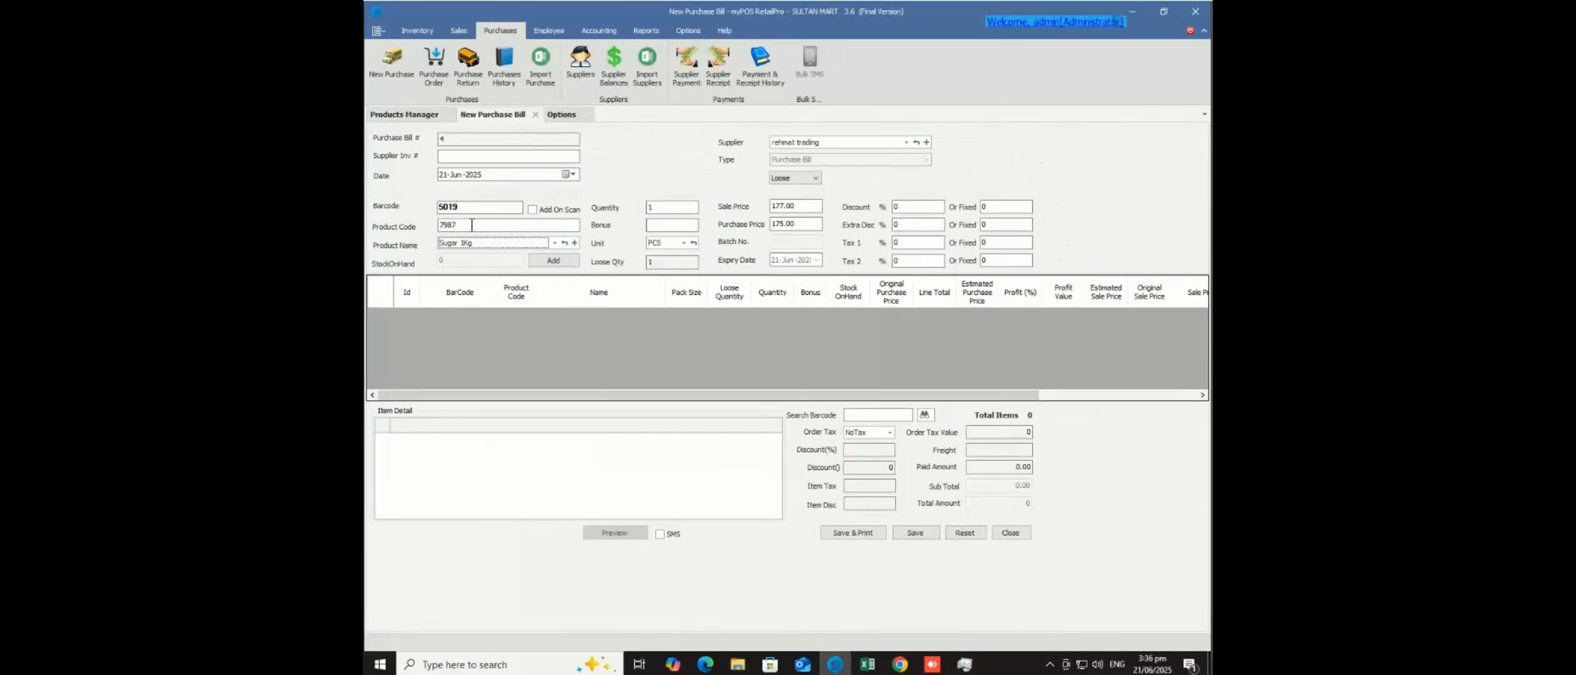
# - Add product code 8672 as a line on the purchase bill
pyautogui.hotkey('shift', 'Tab')
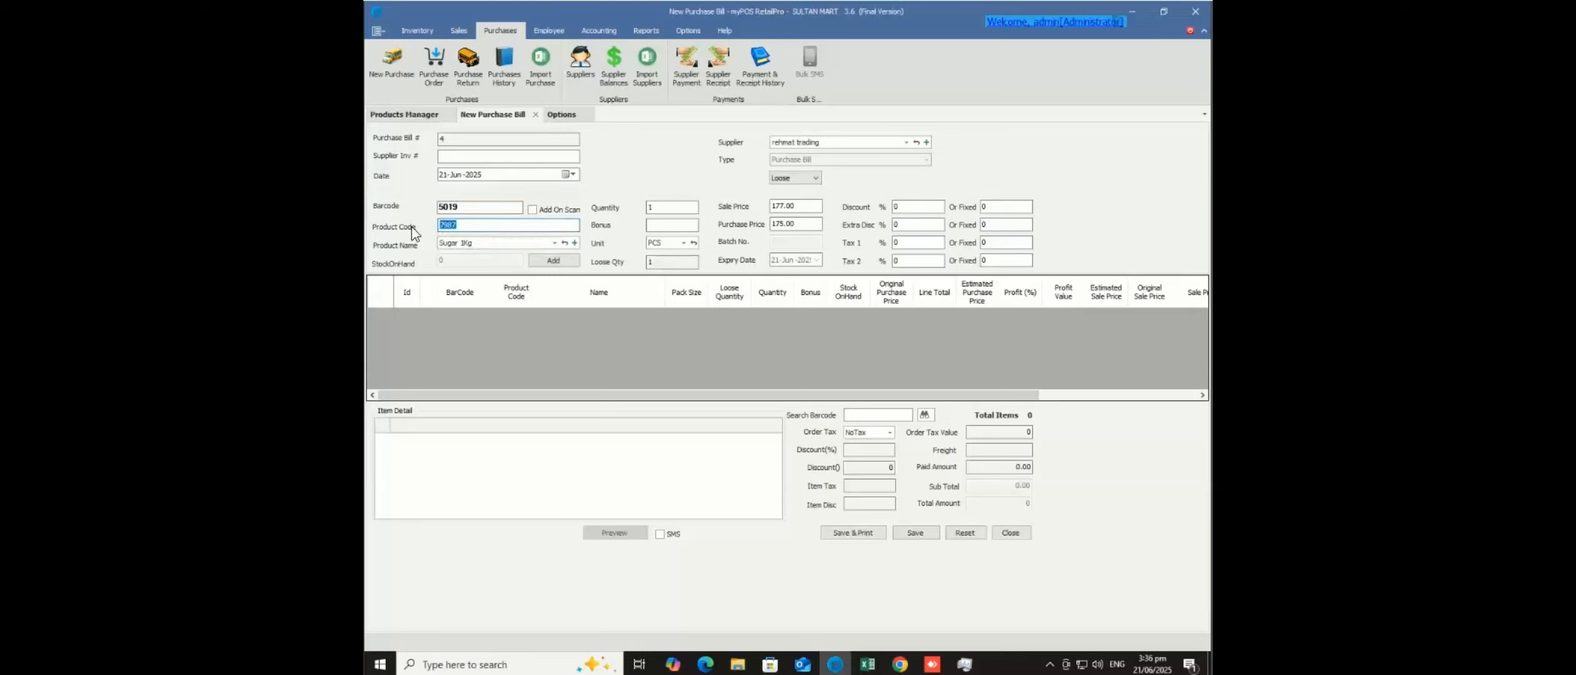
pyautogui.write('8672')
pyautogui.press('Tab')
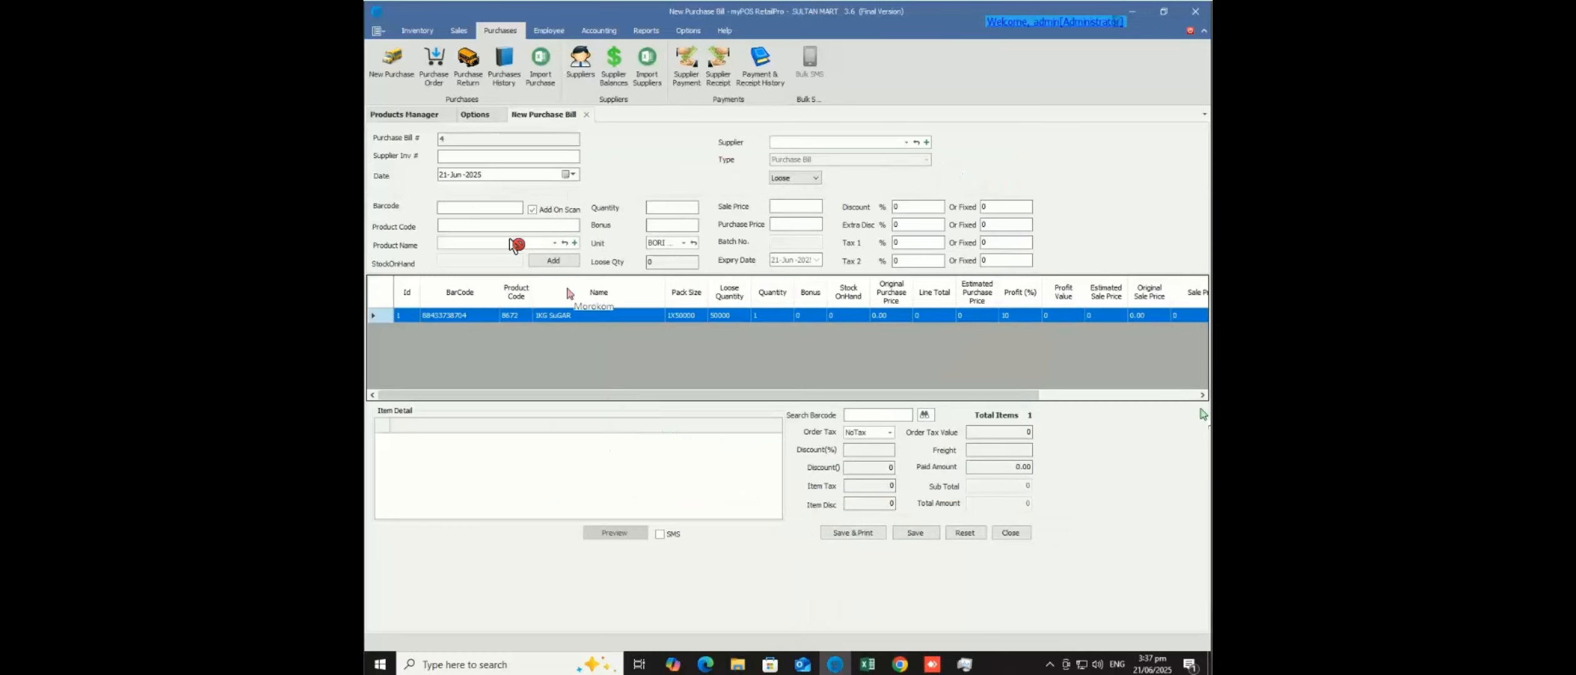
# - Delete the 1KG SuGAR line from the purchase bill
pyautogui.click(383, 314)
pyautogui.press('Delete')
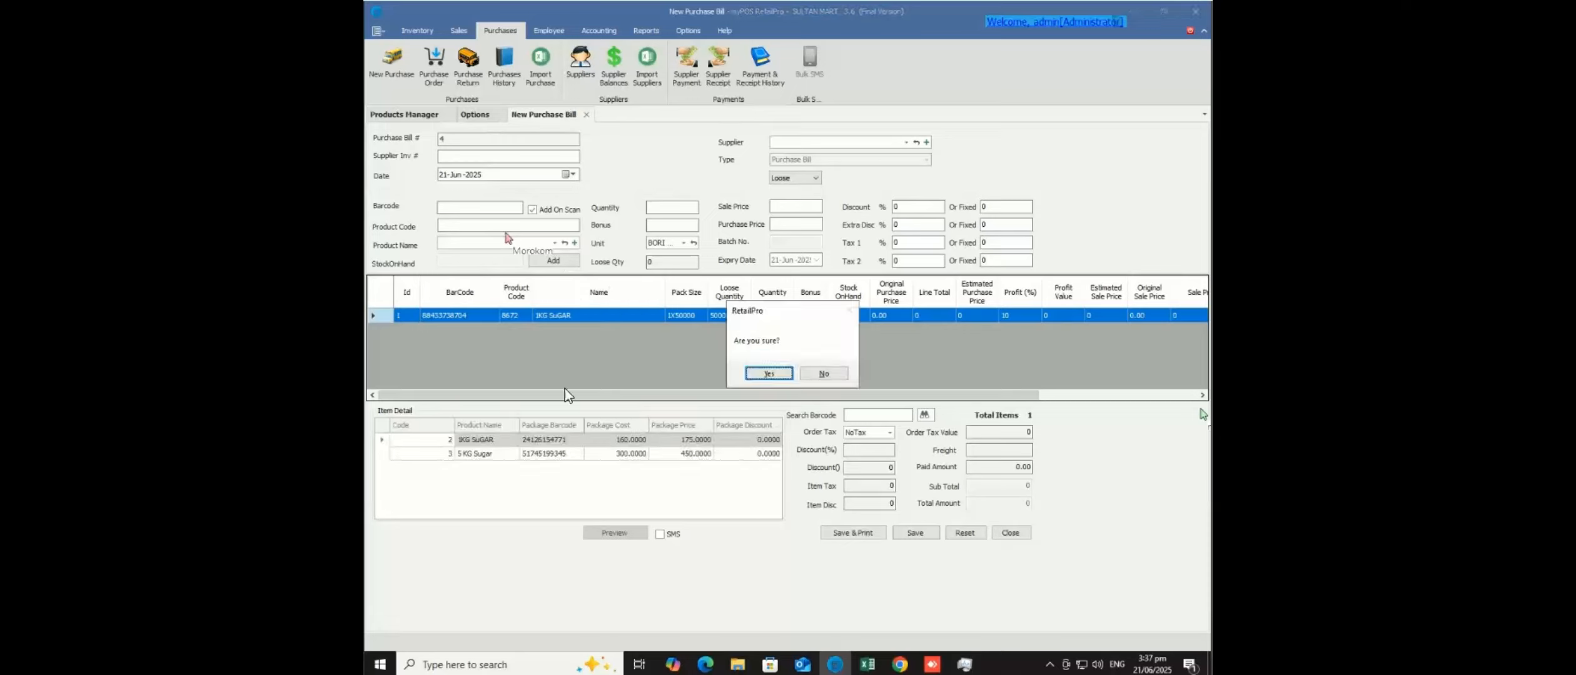
pyautogui.click(768, 374)
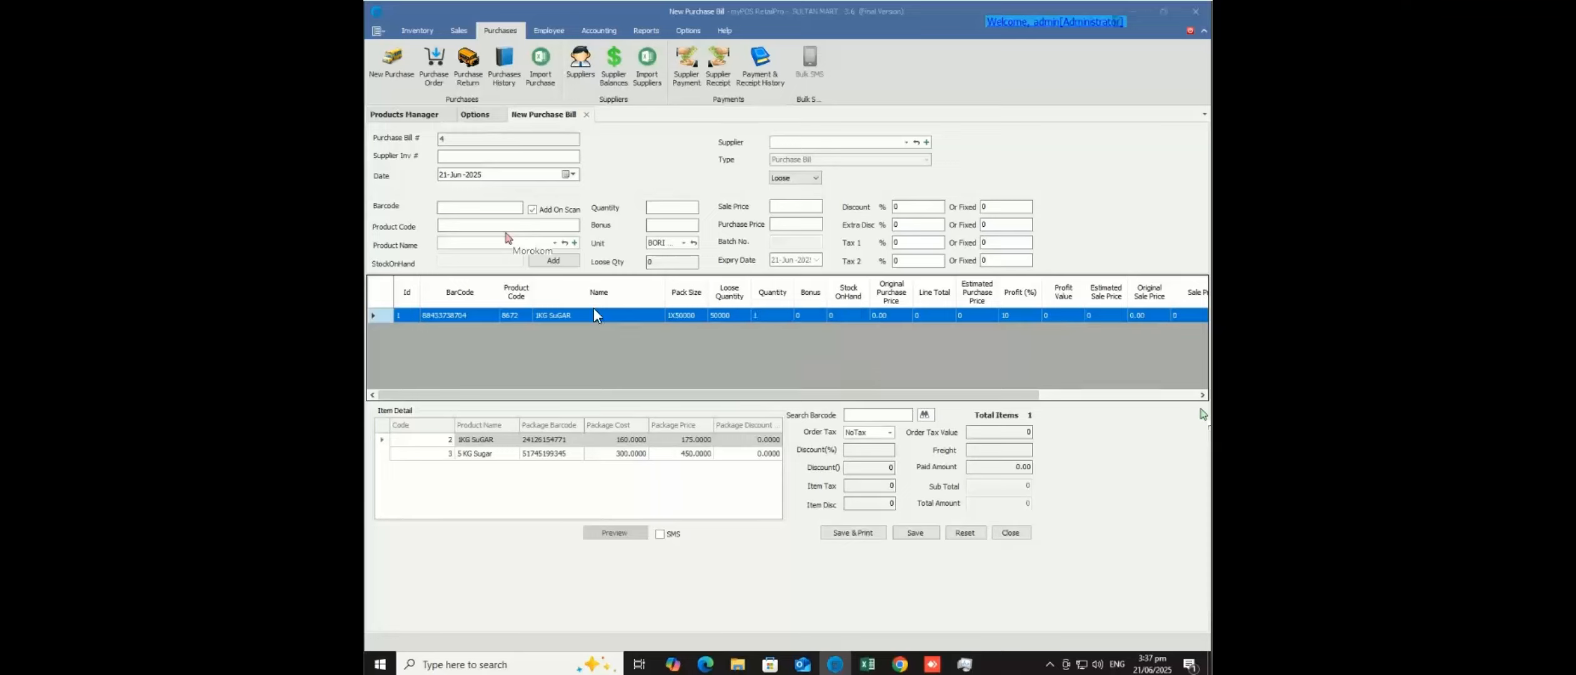
# - Reload product 8672 into the entry fields and check its quantity 1 and loose quantity 50000
pyautogui.click(505, 225)
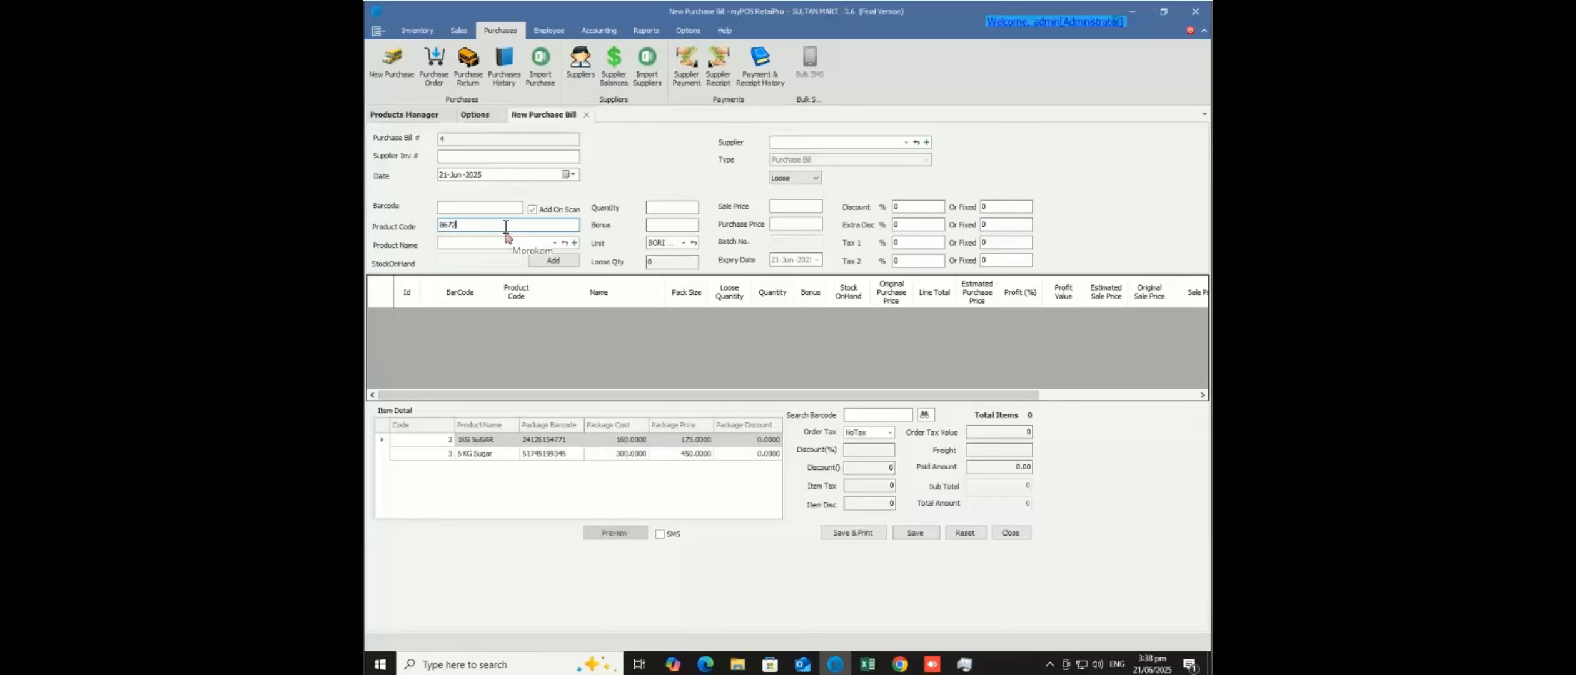
pyautogui.press('Return')
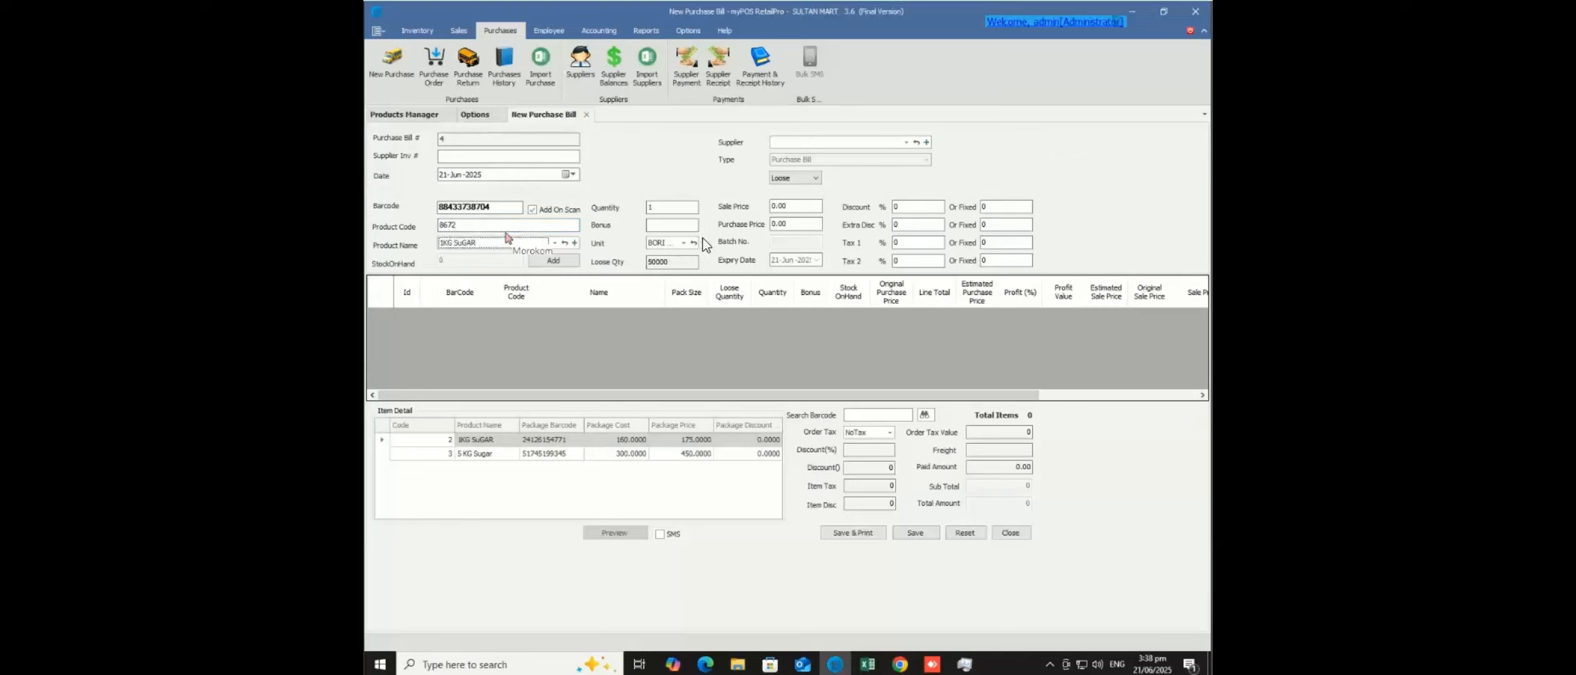
pyautogui.click(673, 207)
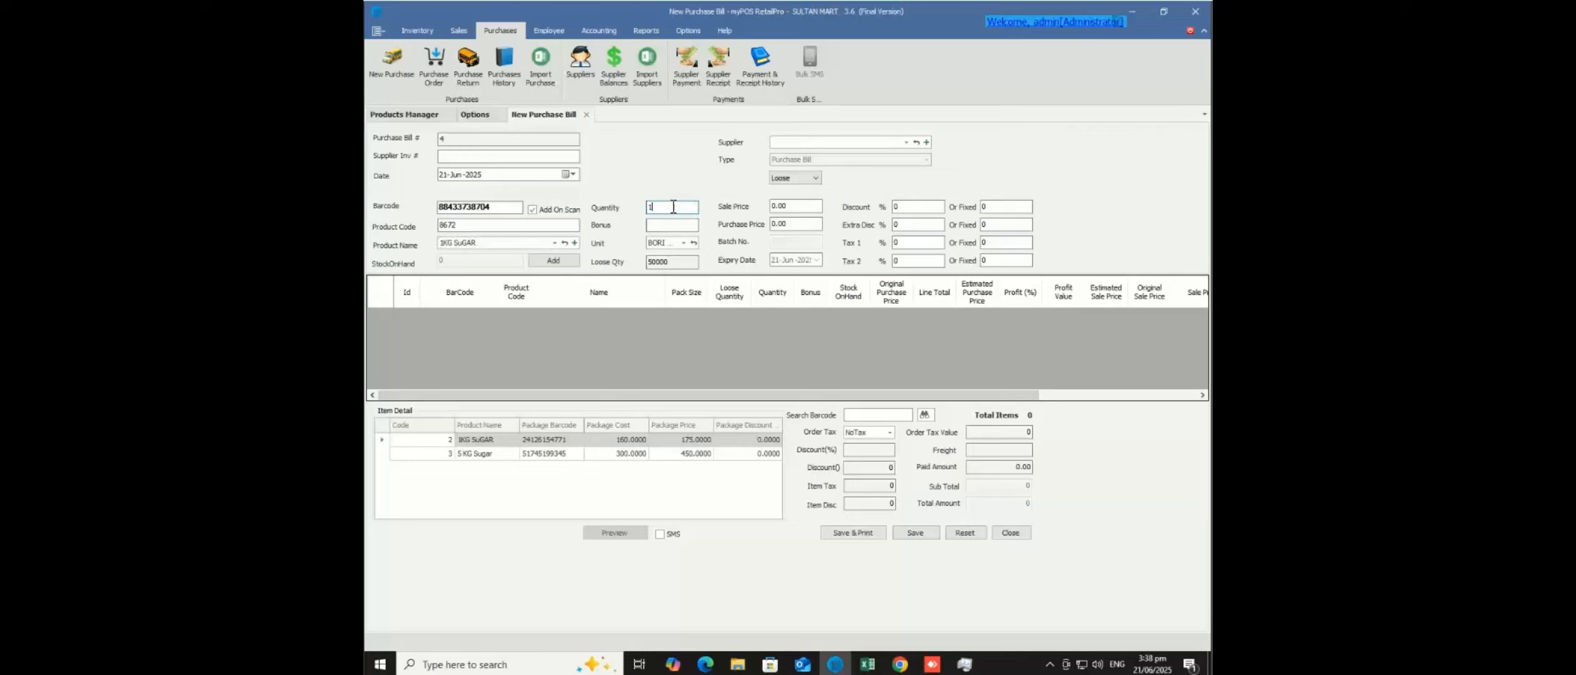
pyautogui.doubleClick(670, 264)
pyautogui.click(663, 207)
pyautogui.click(586, 114)
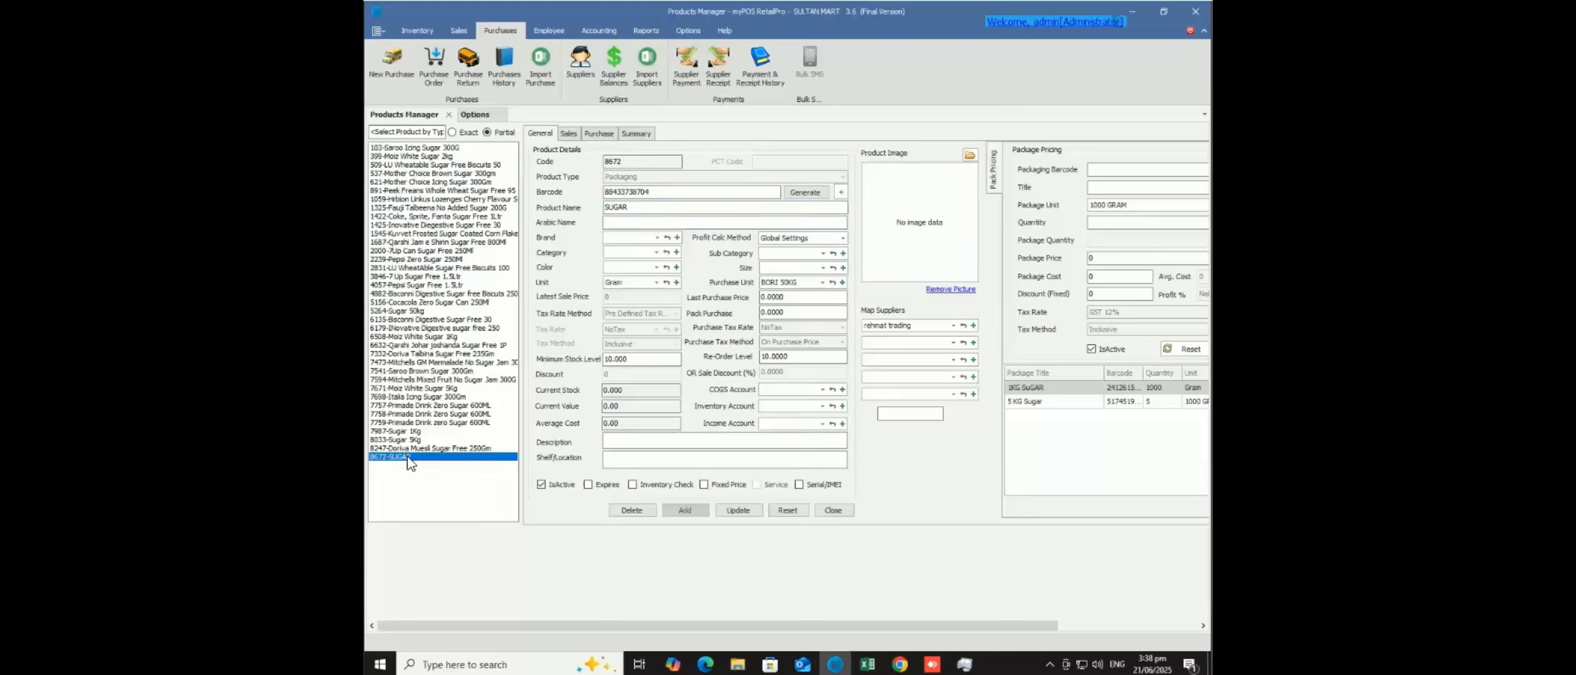
# - Reset Products Manager, filter for 8672 to open 8672-SUGAR, then start an empty New Purchase bill
pyautogui.click(783, 511)
pyautogui.click(412, 131)
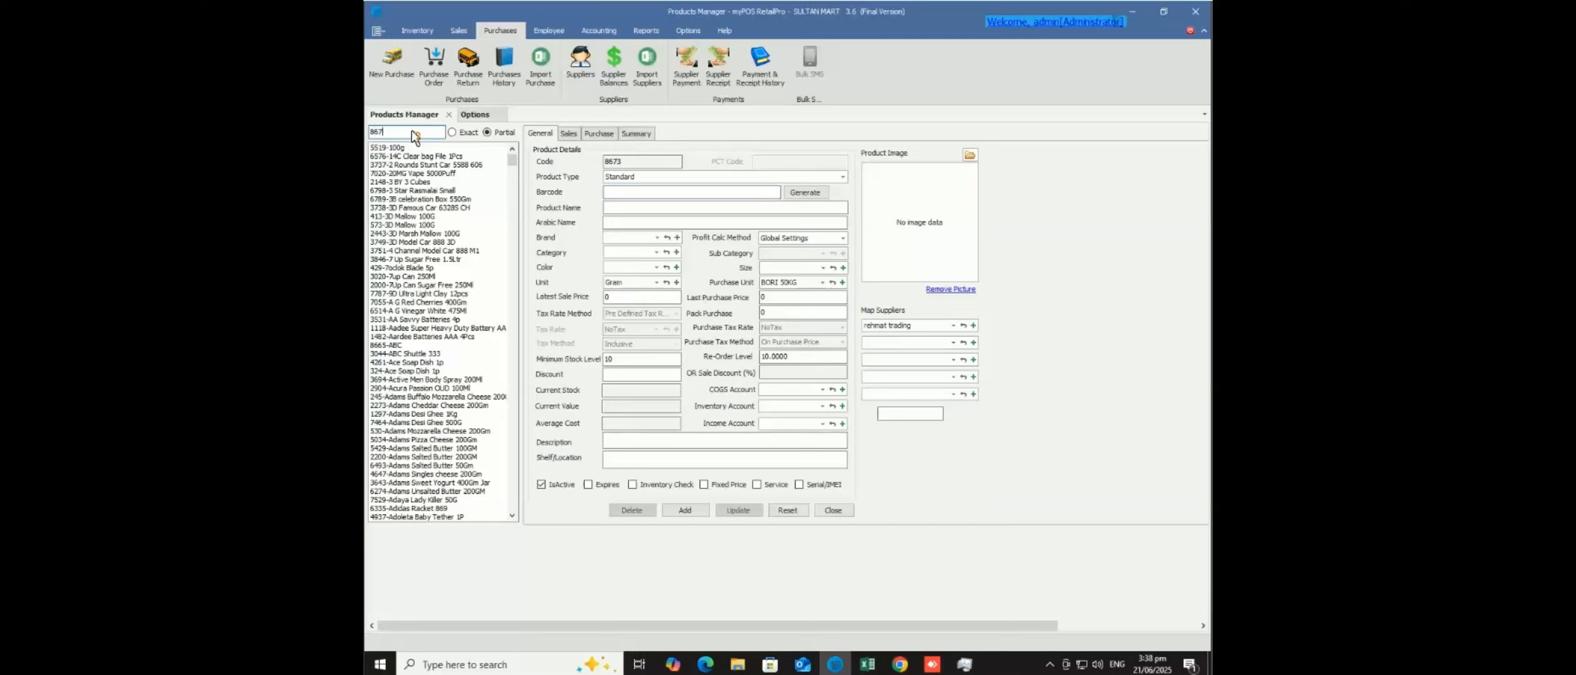
pyautogui.press('Return')
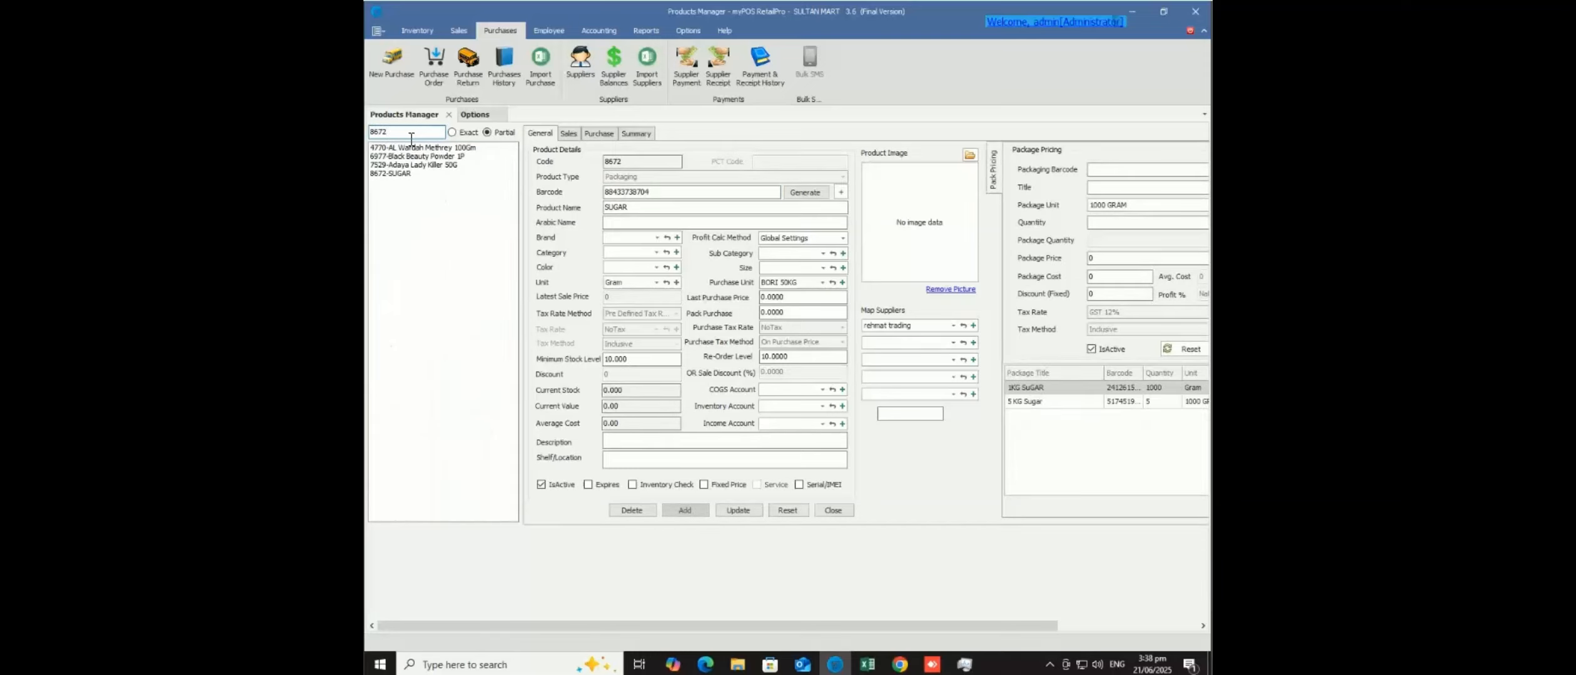
pyautogui.click(401, 175)
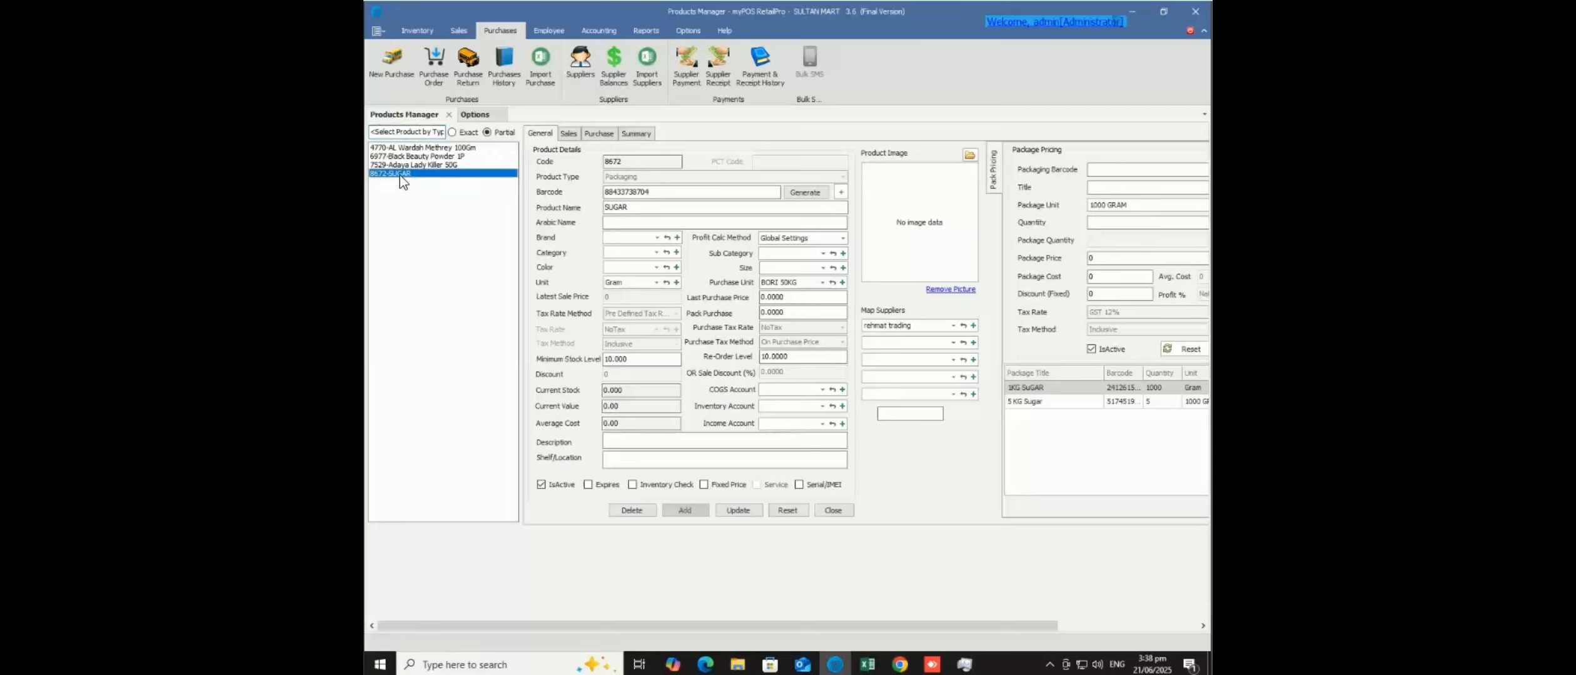
pyautogui.click(386, 69)
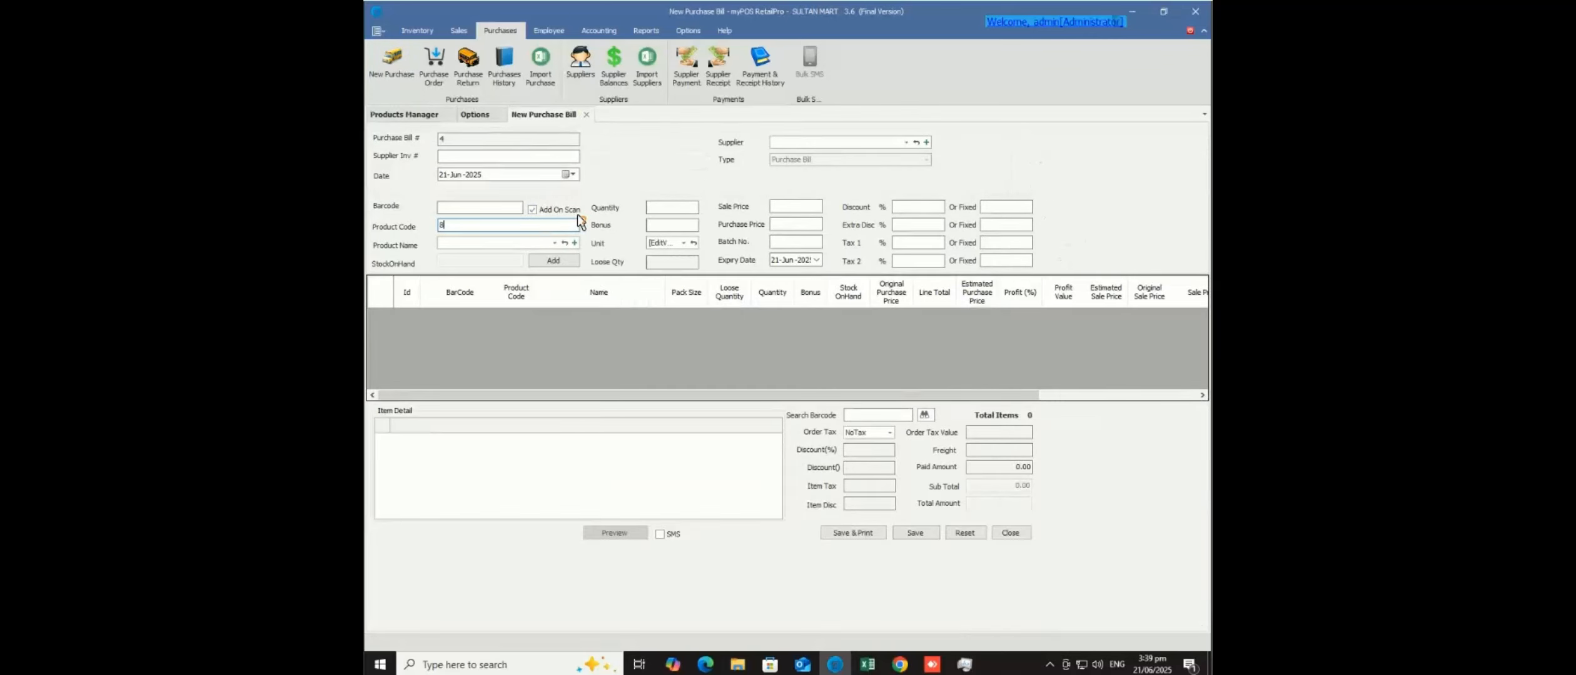
# - Enter 8672, inspect the auto-added 1KG SuGAR line, and delete it from the bill
pyautogui.press('Return')
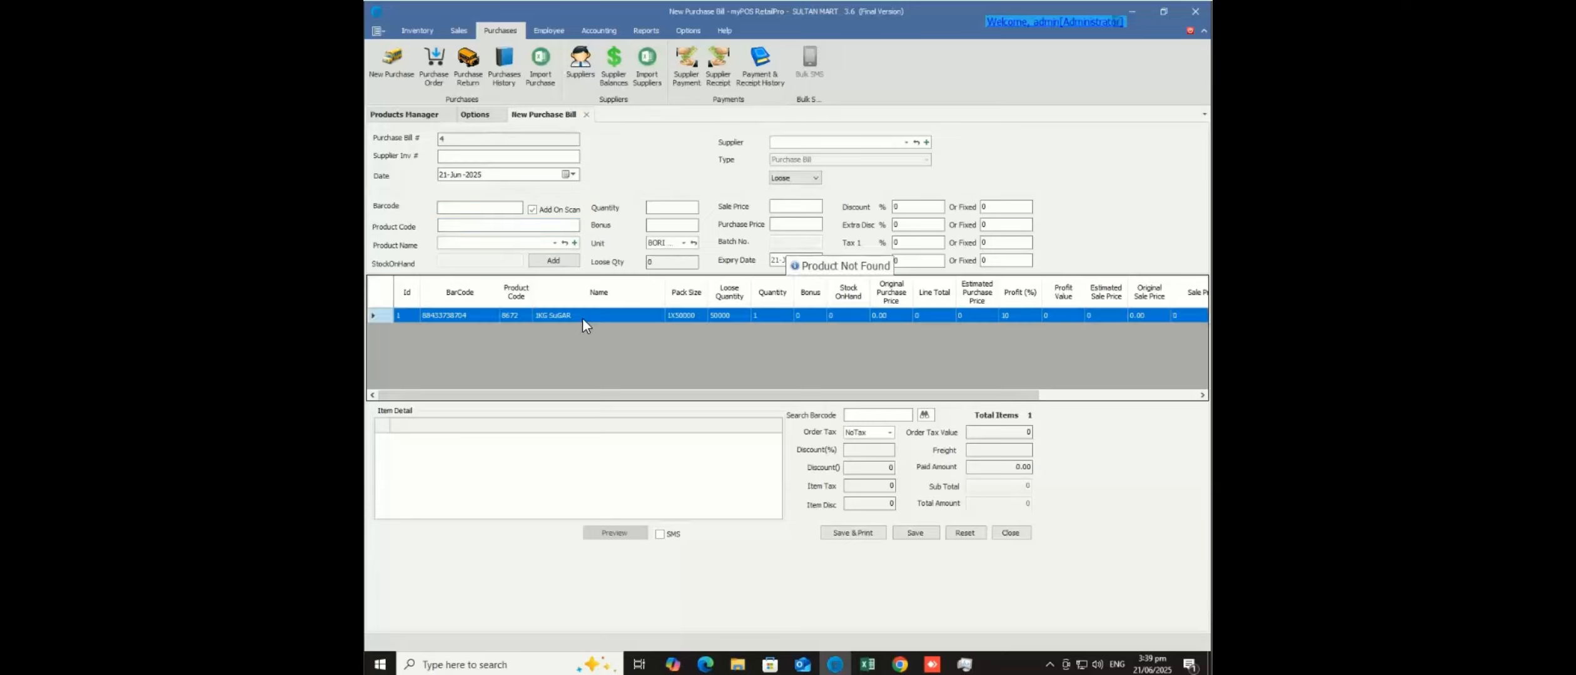
pyautogui.click(564, 315)
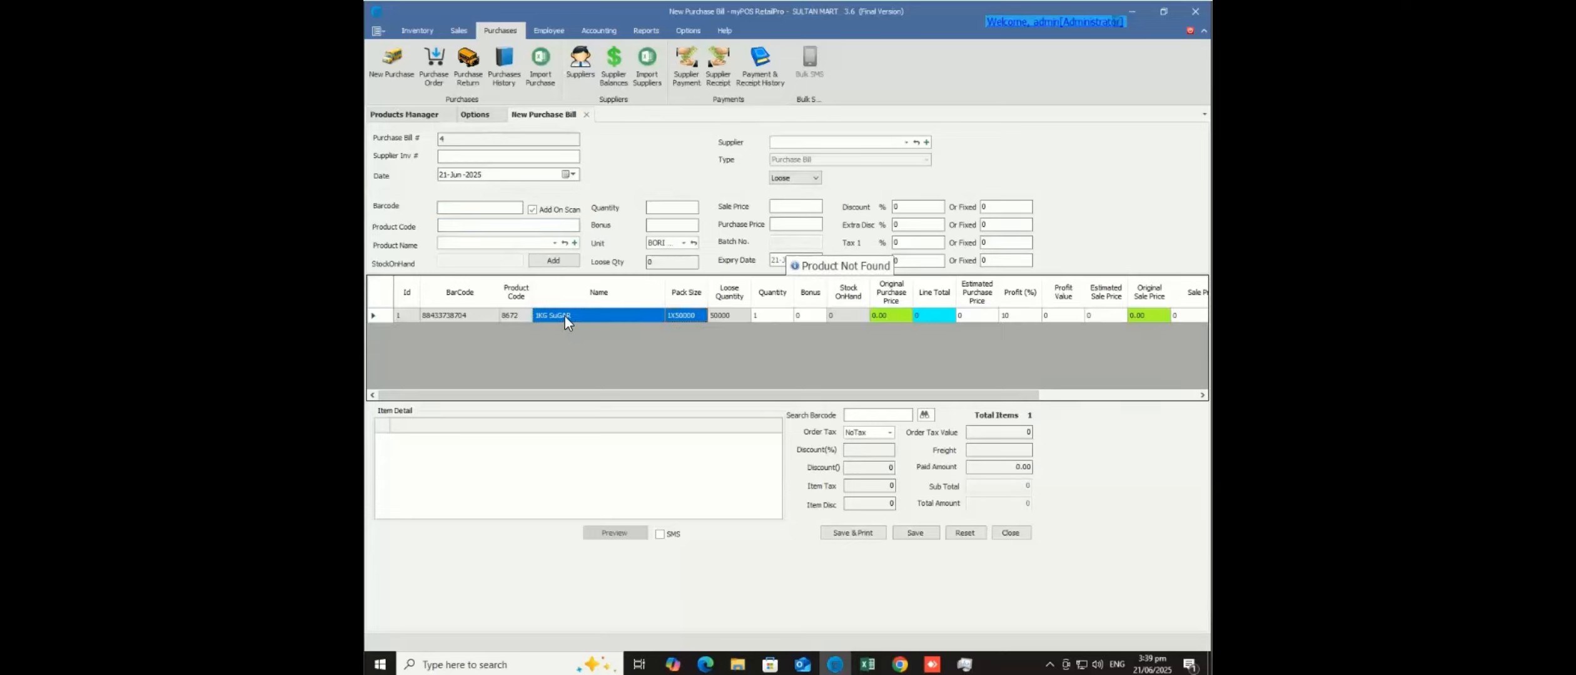
pyautogui.click(381, 315)
pyautogui.press('Delete')
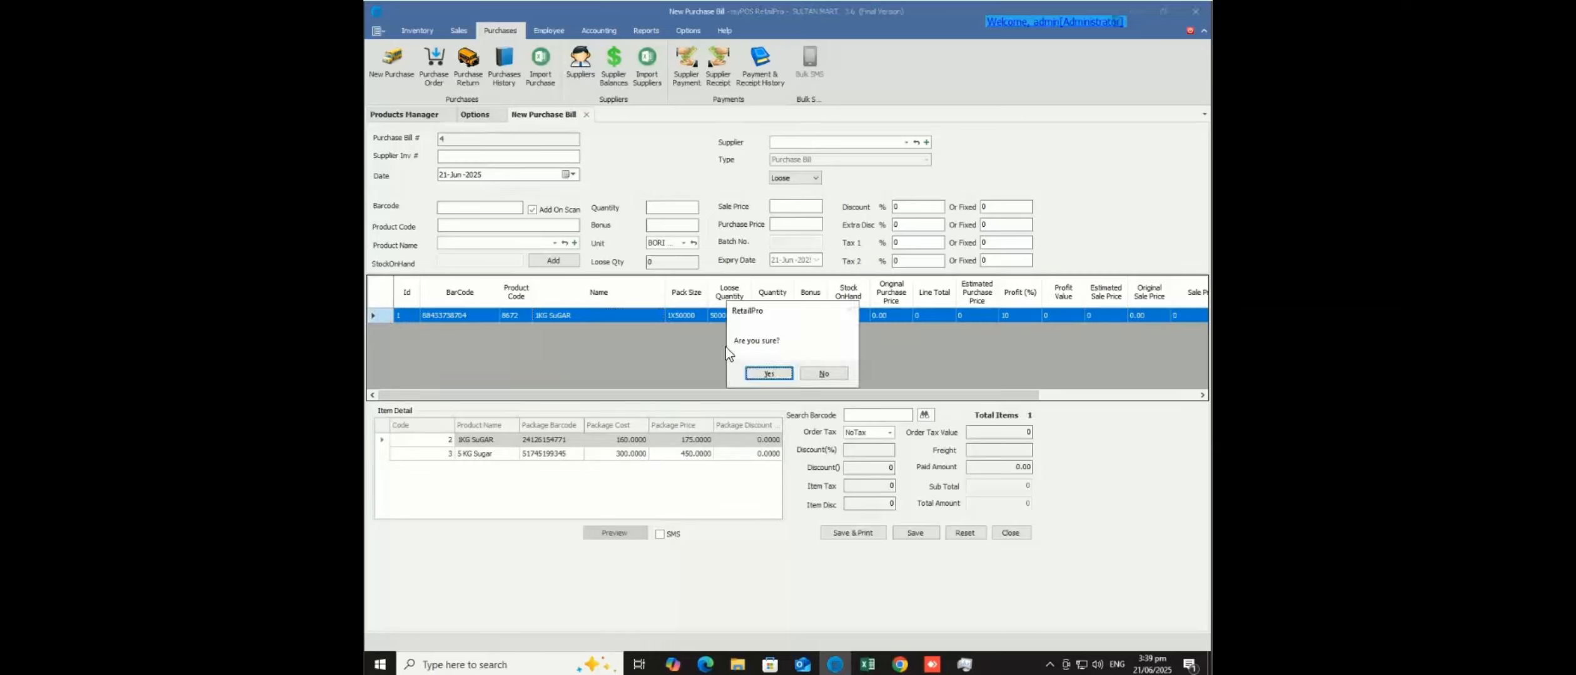
pyautogui.click(766, 374)
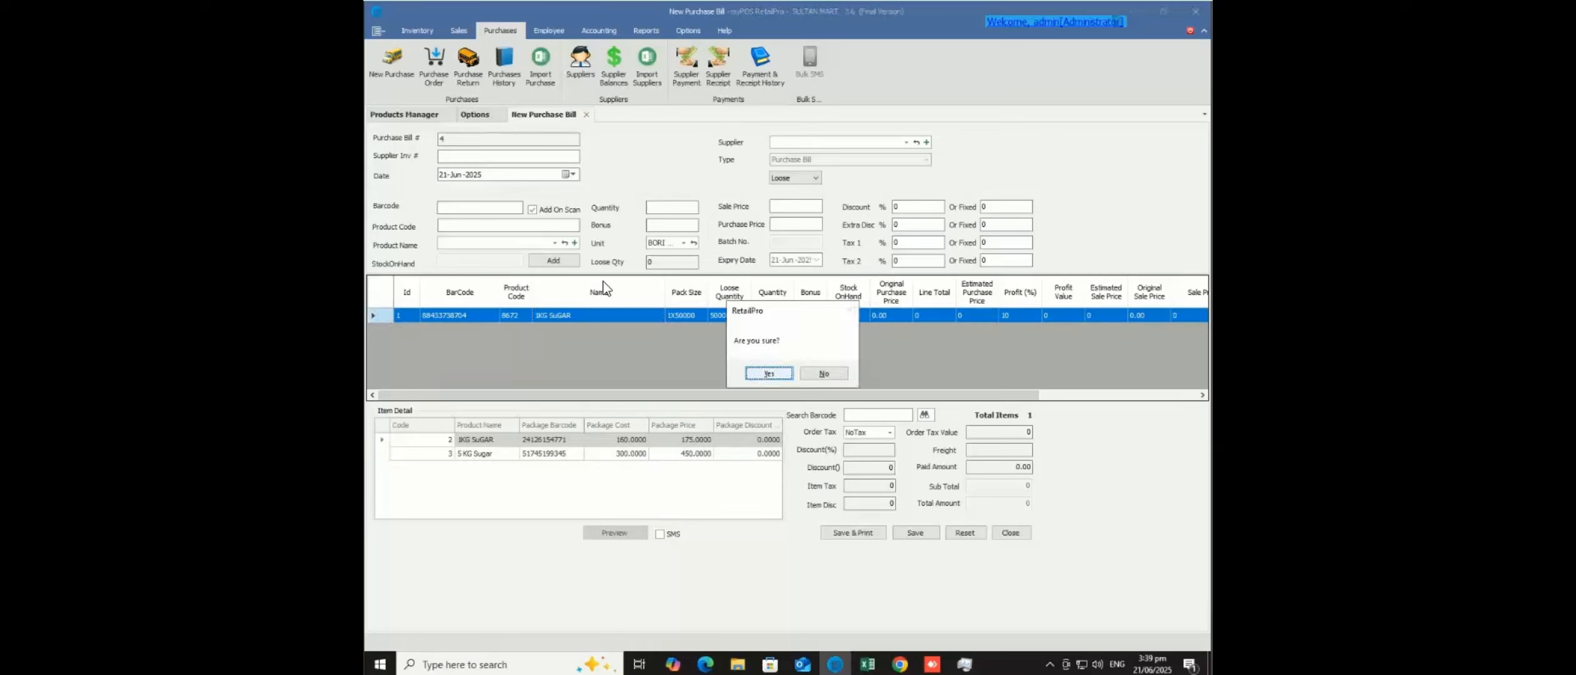
# - Untick Add On Scan and reload product 8672 into the entry fields without adding a bill line
pyautogui.click(531, 210)
pyautogui.click(508, 226)
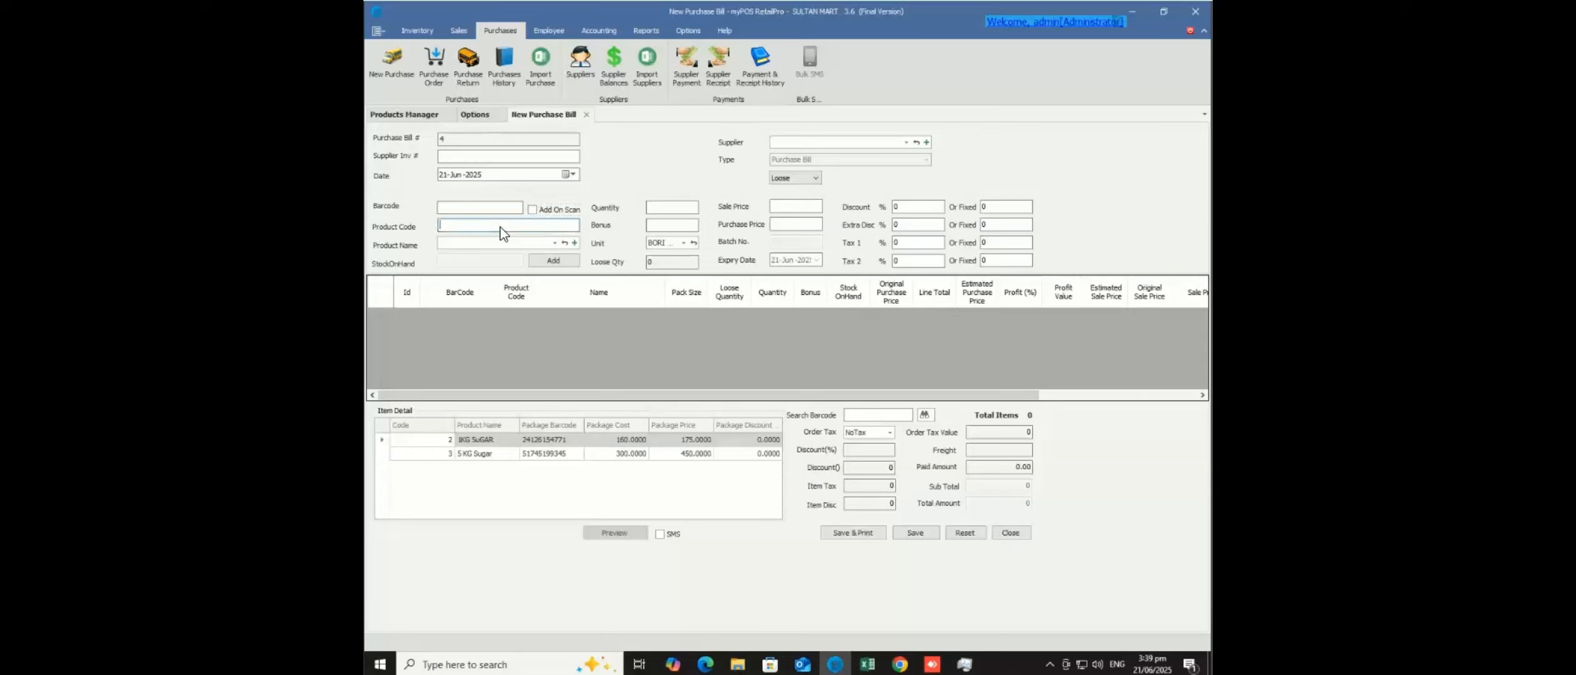
pyautogui.write('8672')
pyautogui.press('Return')
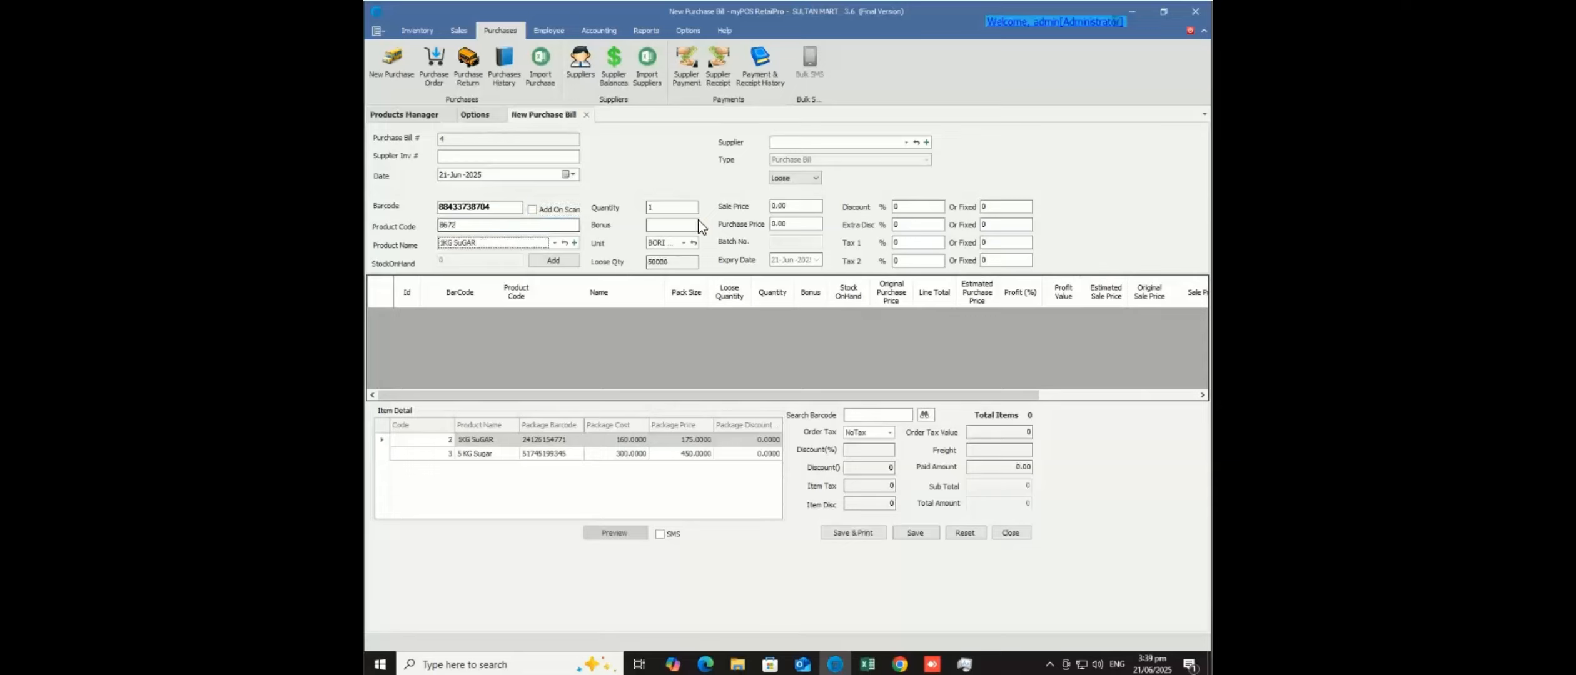
# - Check the sugar packages in the Product Name lookup, keeping 1KG SuGAR selected
pyautogui.click(554, 244)
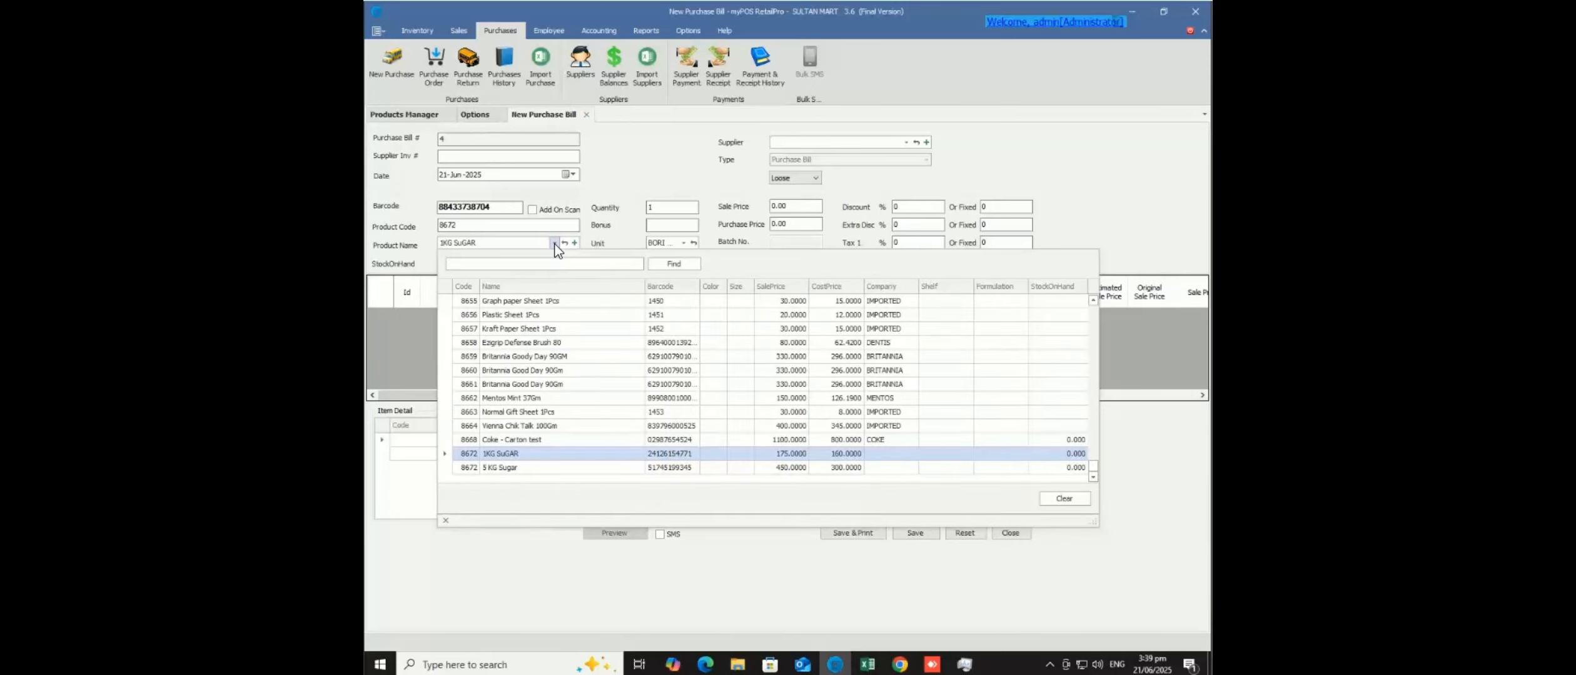
pyautogui.click(555, 244)
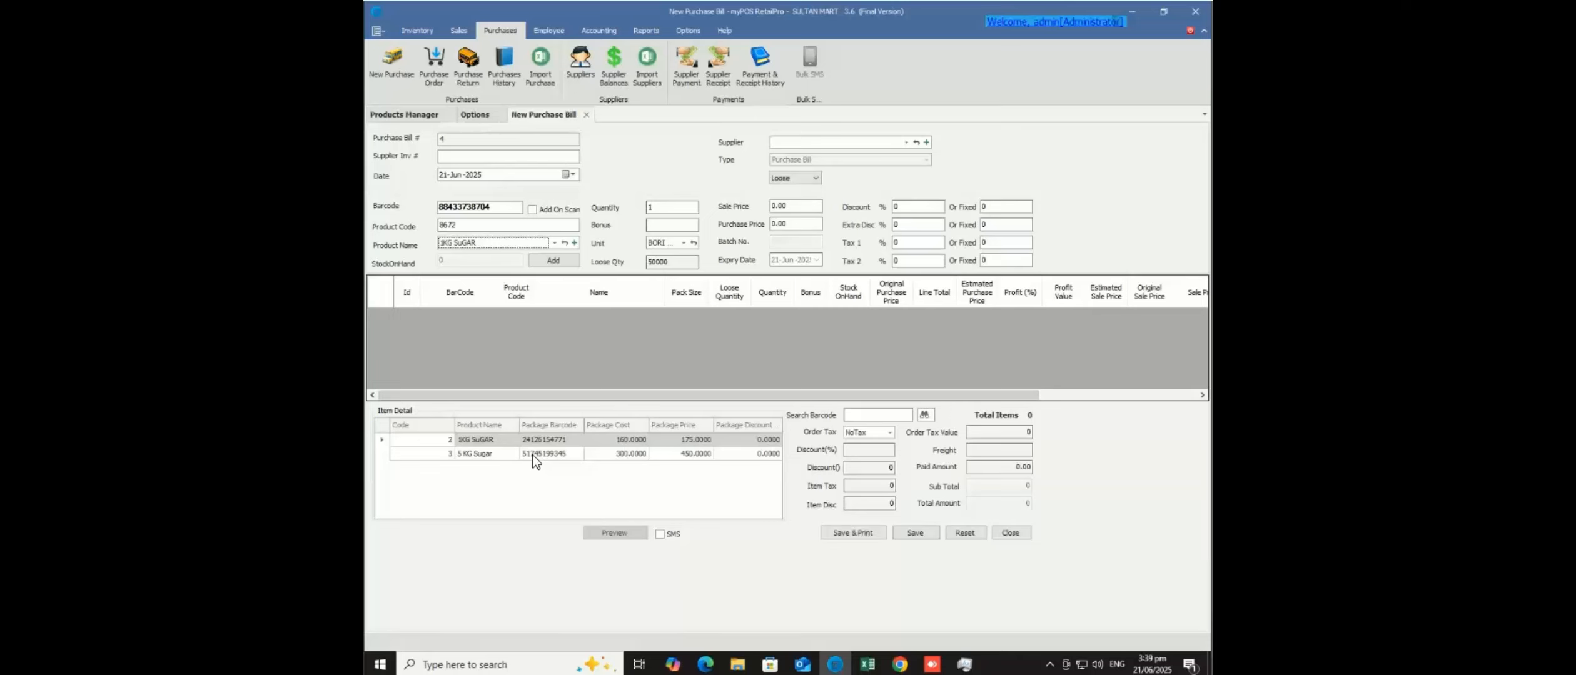
pyautogui.click(554, 244)
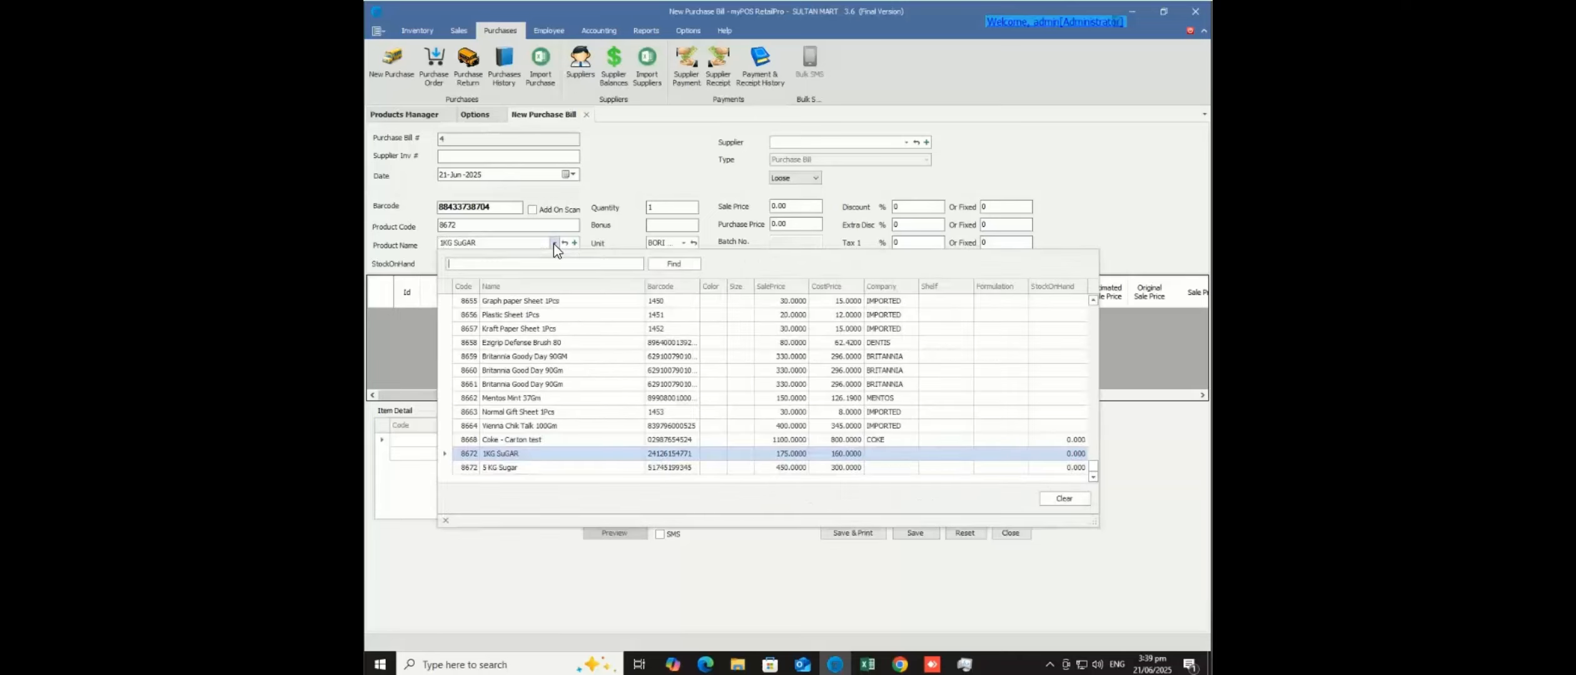
pyautogui.click(519, 470)
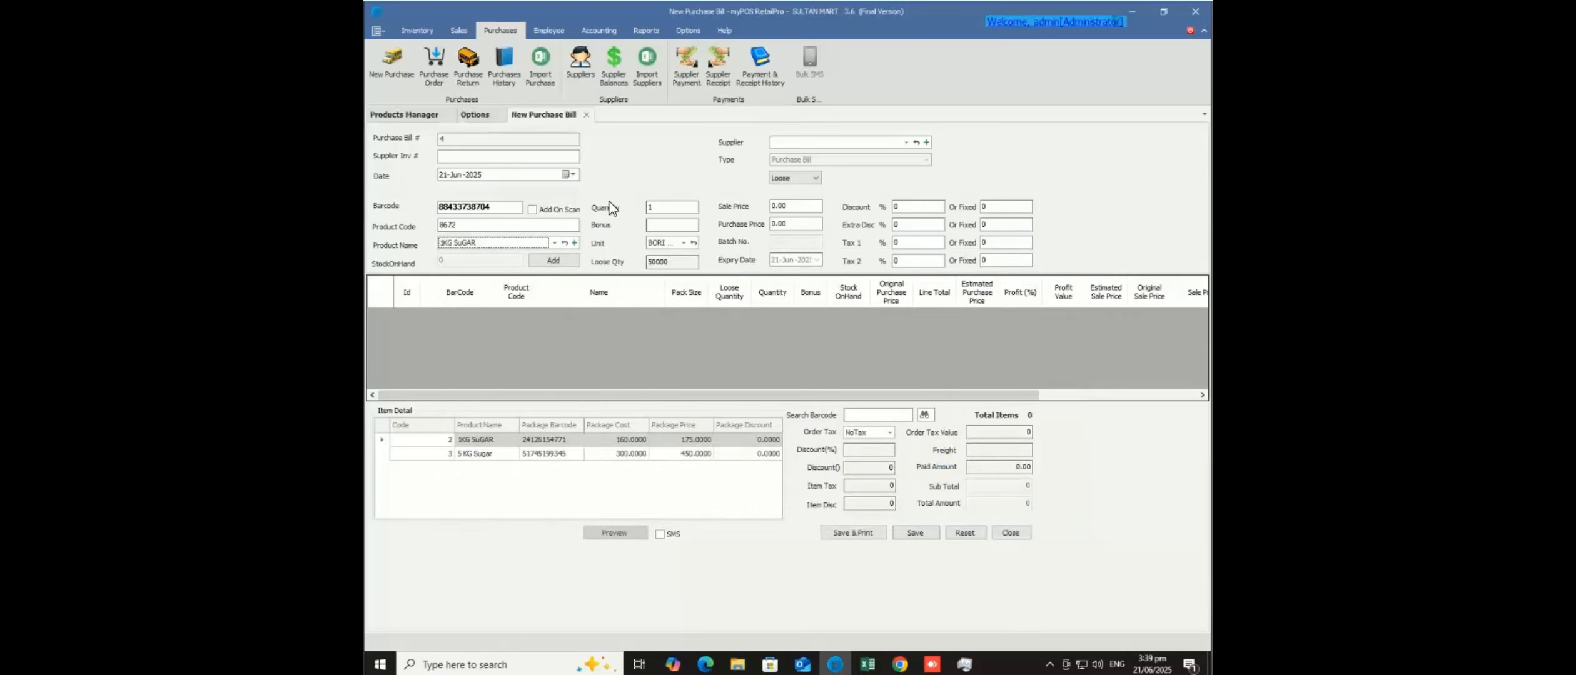
# - Enter quantity 5 and purchase price 900 for the 1KG SuGAR line
pyautogui.click(671, 209)
pyautogui.click(671, 208)
pyautogui.press('BackSpace')
pyautogui.write('5')
pyautogui.click(770, 224)
pyautogui.doubleClick(769, 224)
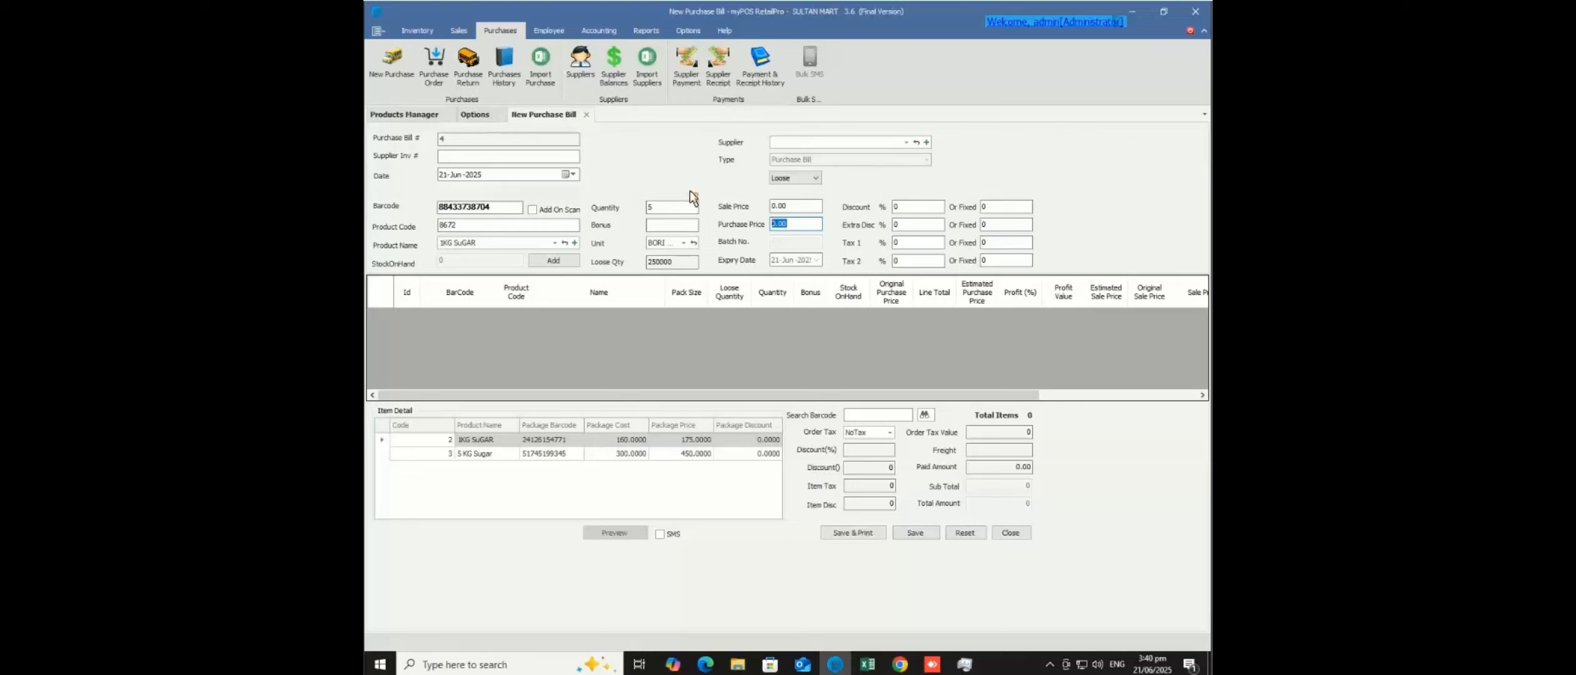
pyautogui.write('9000')
# - Add 1KG SuGAR to the purchase bill and check its loose quantity, price and line total
pyautogui.click(553, 261)
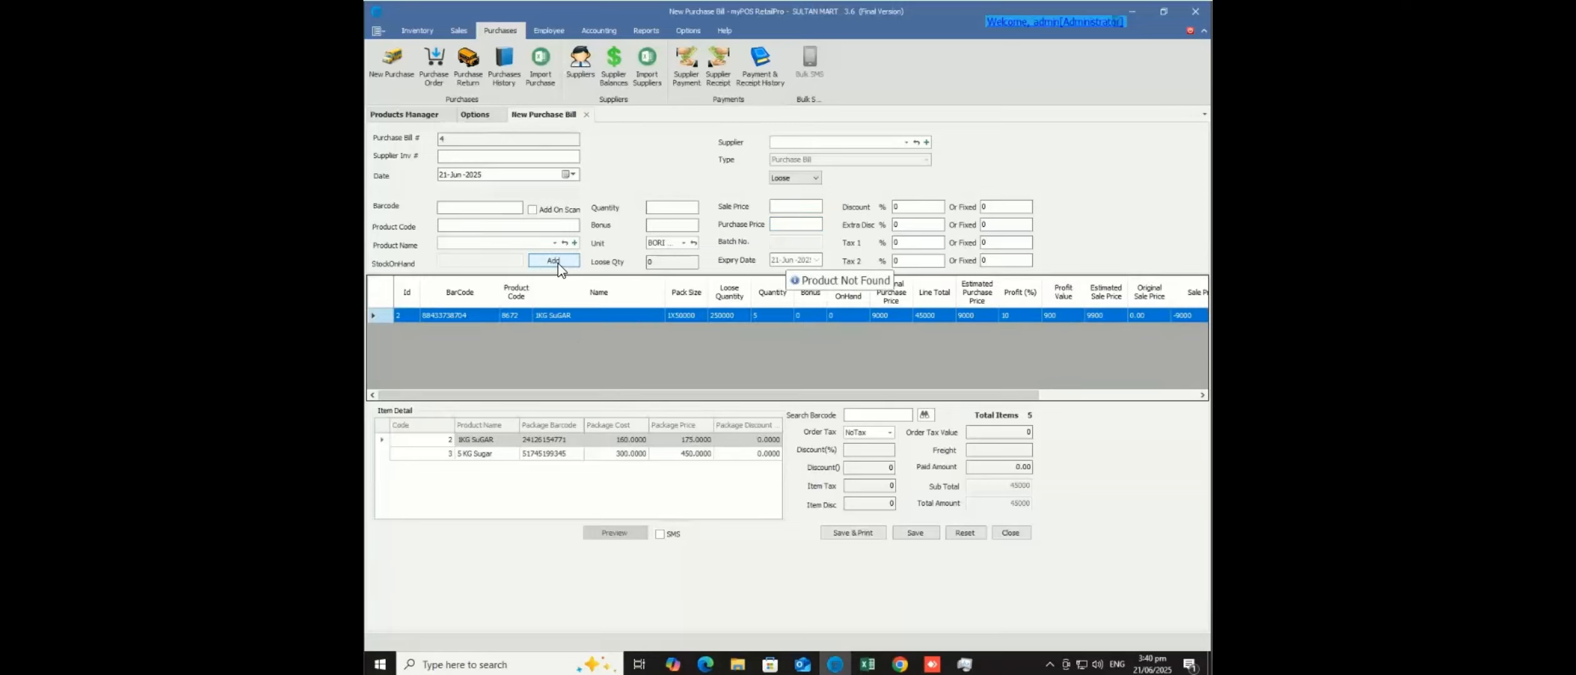
pyautogui.click(719, 316)
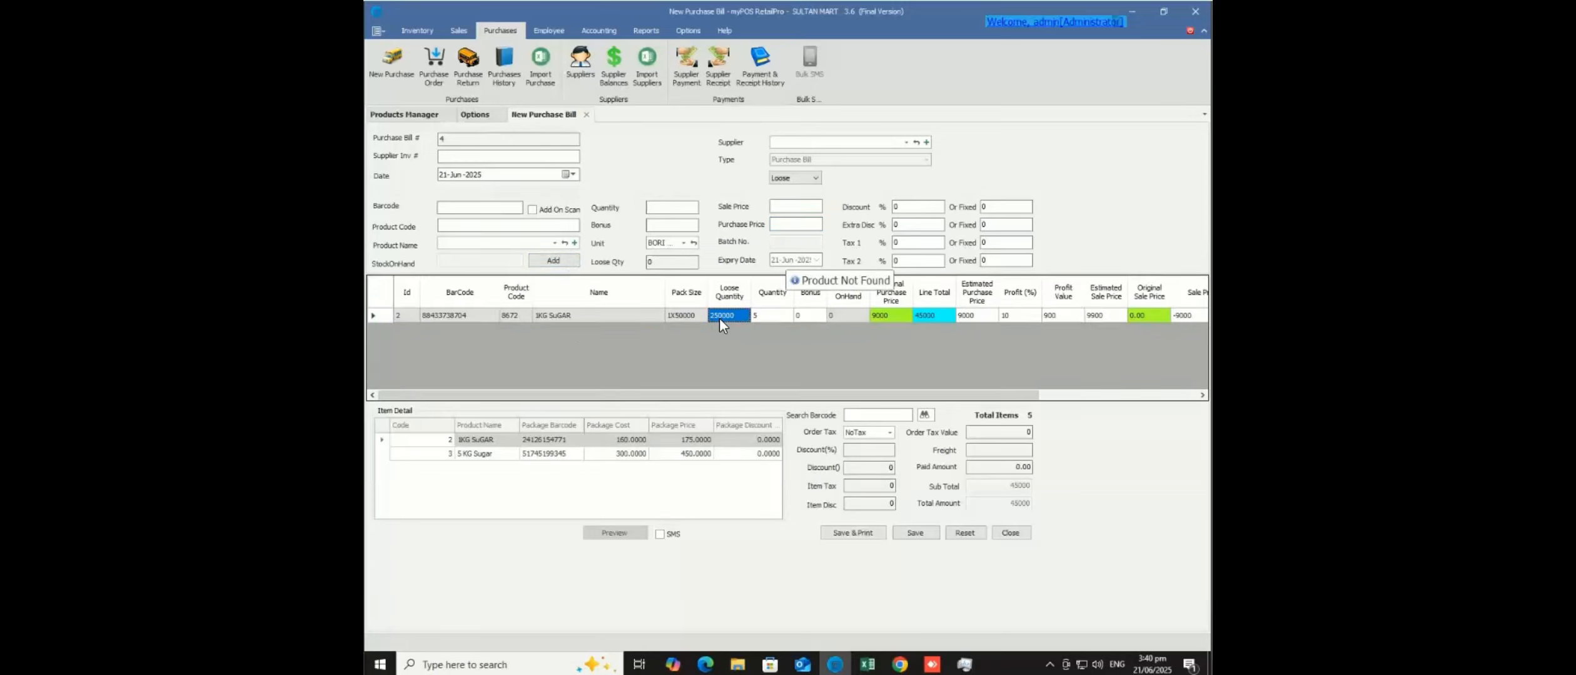
pyautogui.click(888, 317)
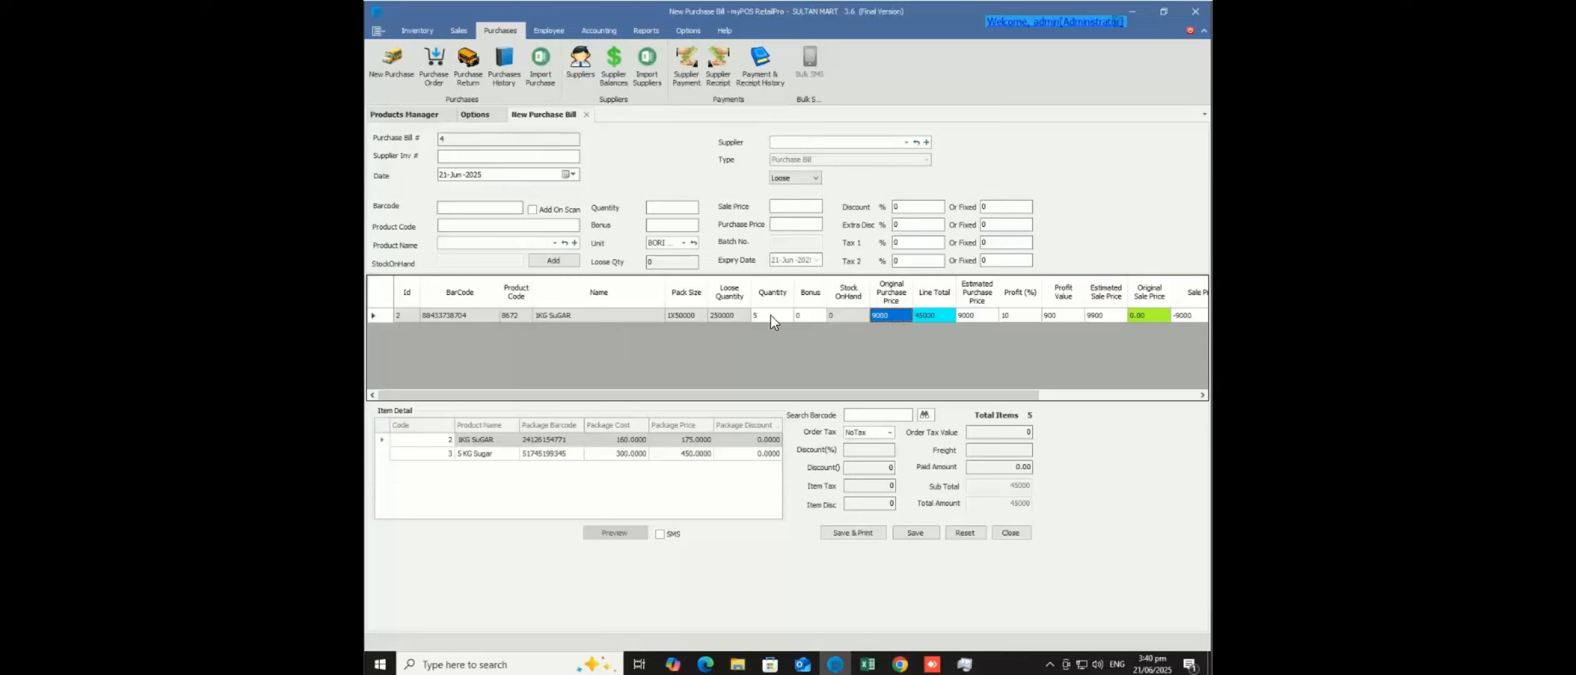
pyautogui.click(928, 317)
# - Set the supplier to rehmat trading, save the bill, and return to Products Manager
pyautogui.click(906, 144)
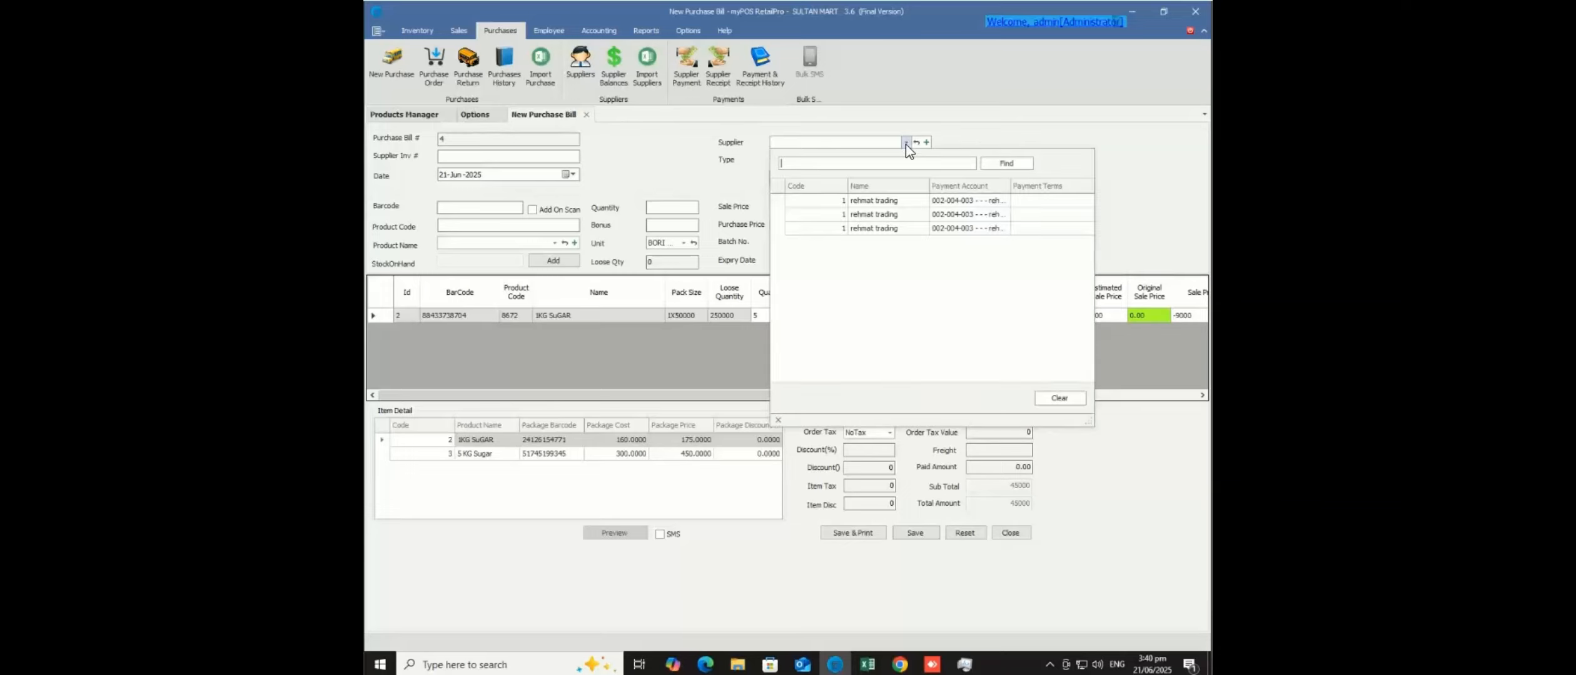
pyautogui.click(907, 203)
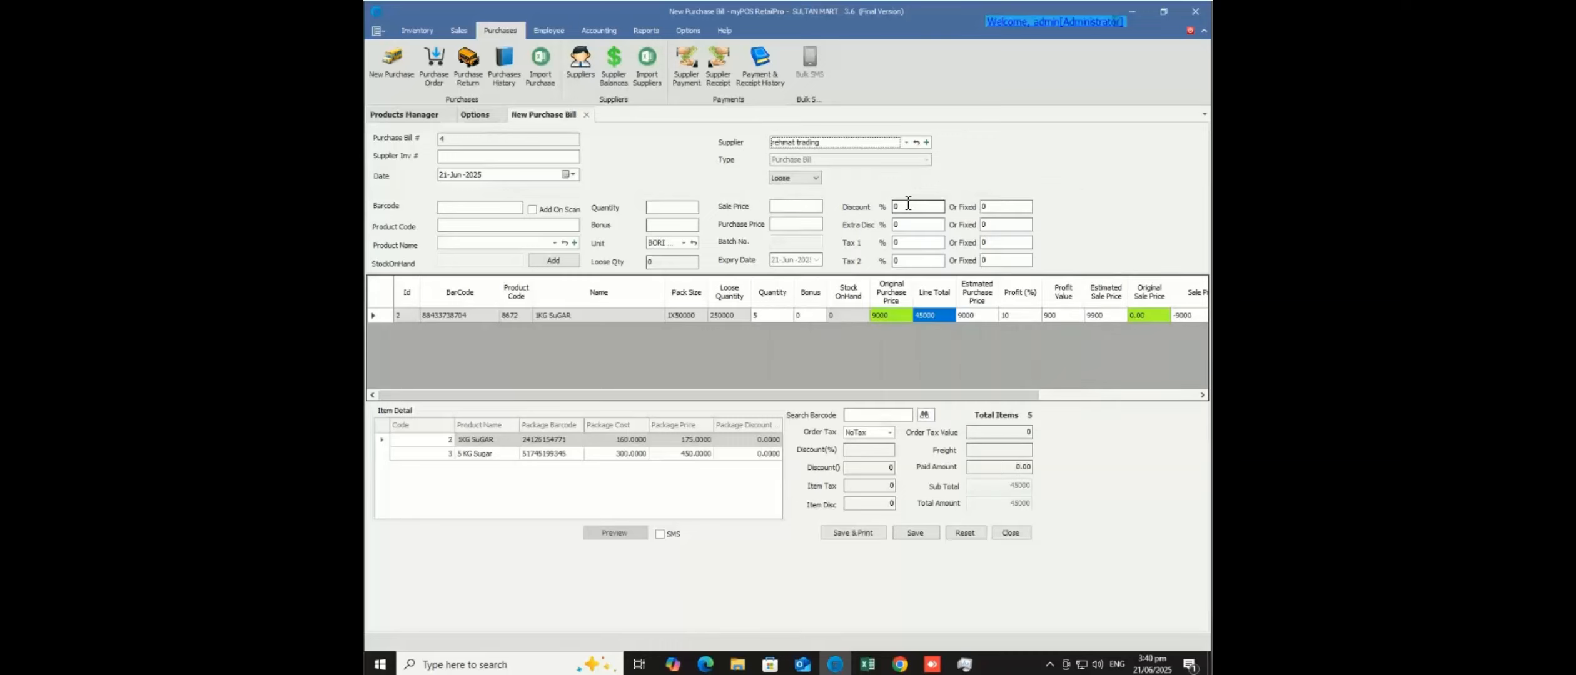
pyautogui.click(917, 533)
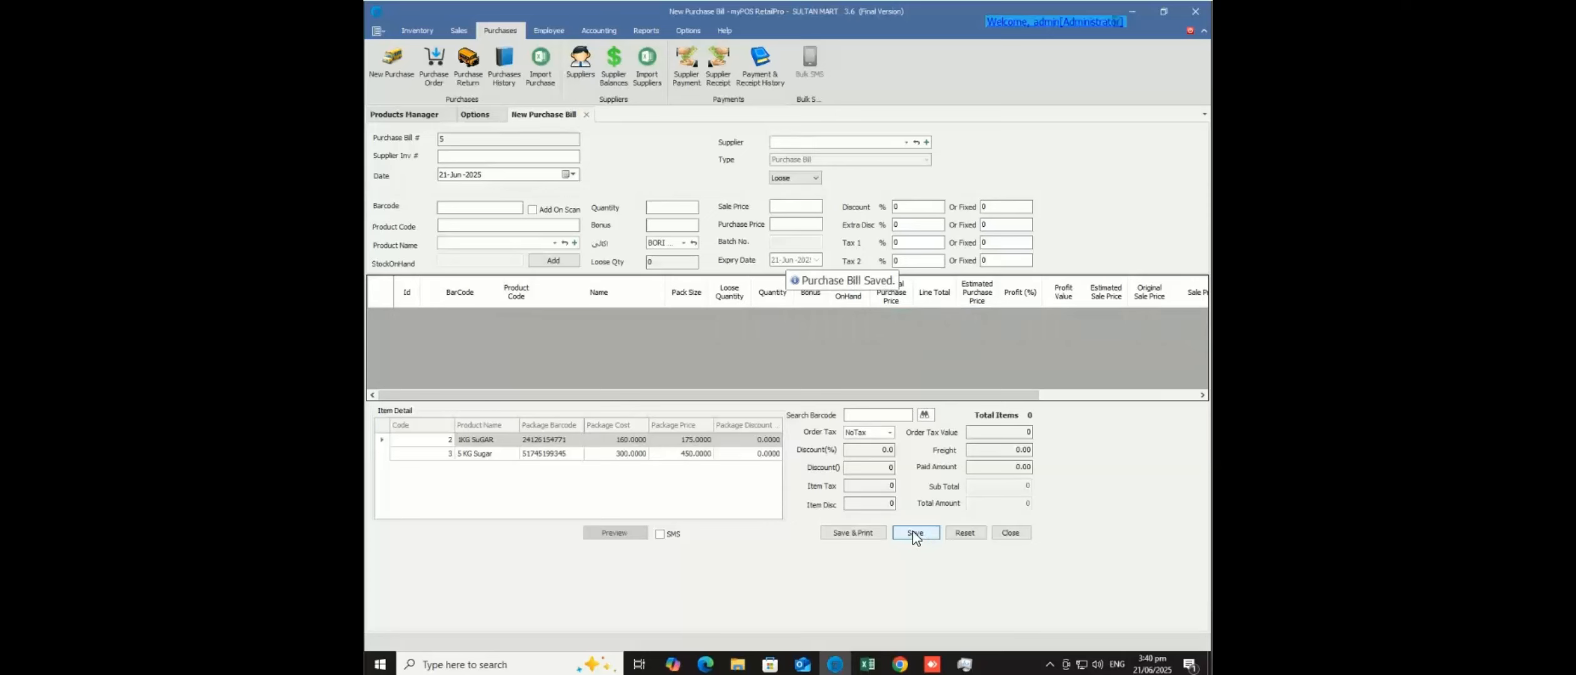
pyautogui.click(412, 118)
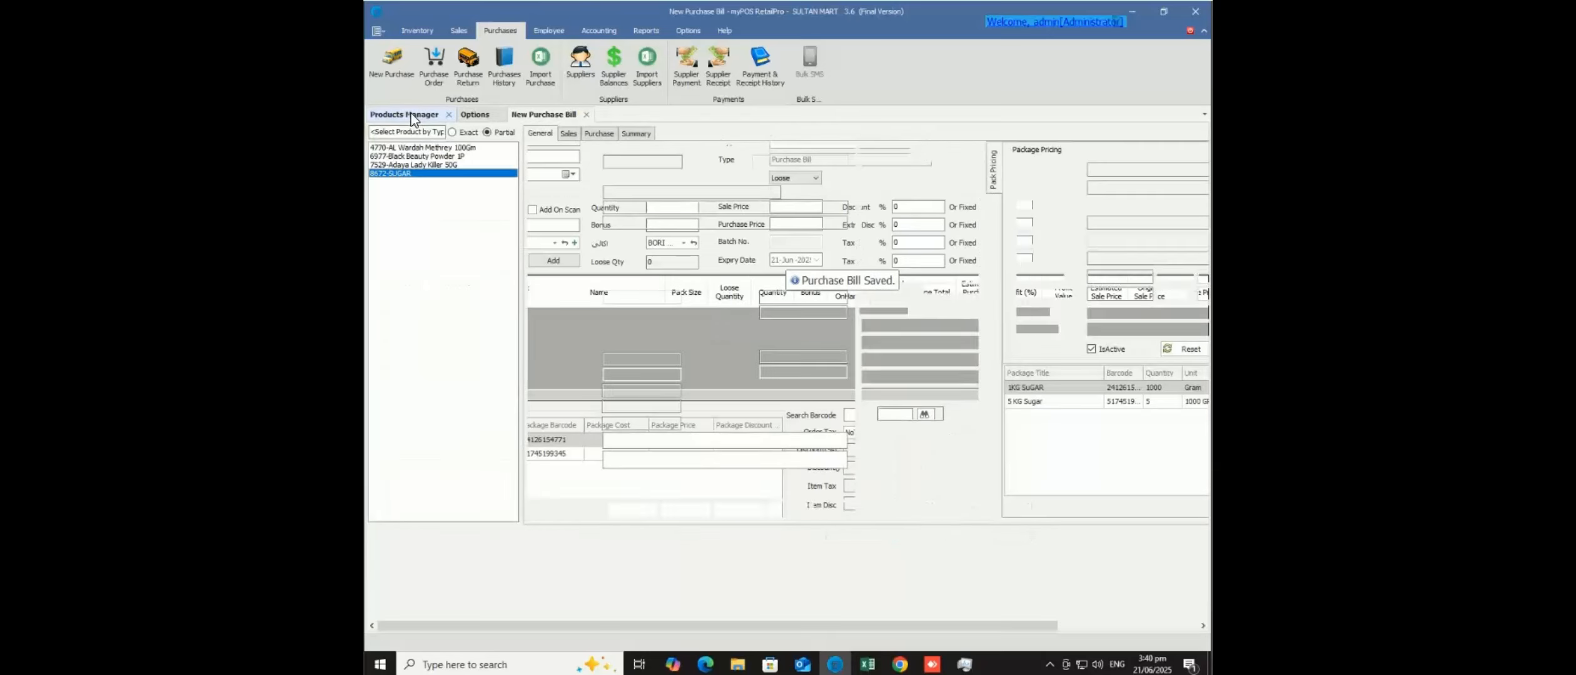
# - Reload SUGAR to show stock 250000 valued 45000 with average cost 0.18
pyautogui.click(401, 175)
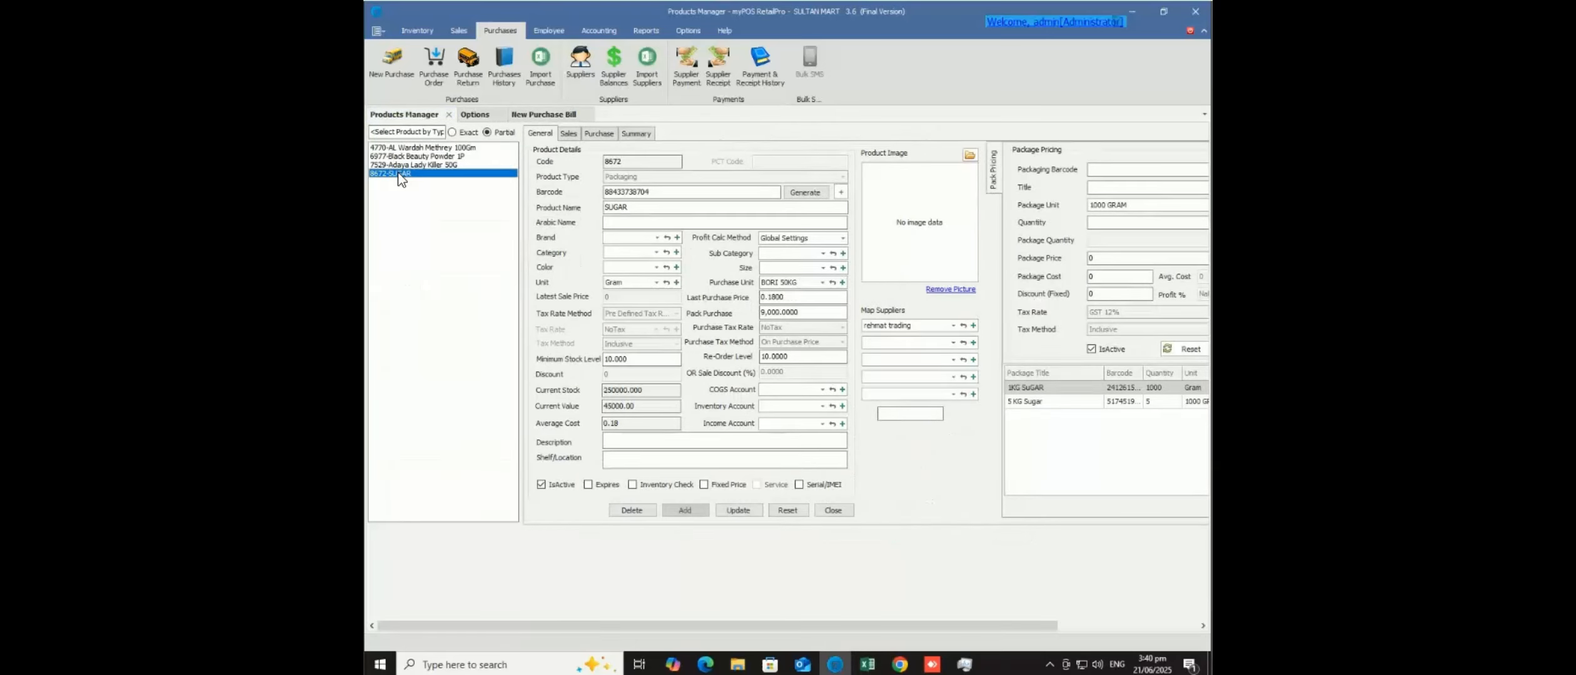
pyautogui.click(655, 390)
pyautogui.moveTo(638, 623); pyautogui.dragTo(786, 621)
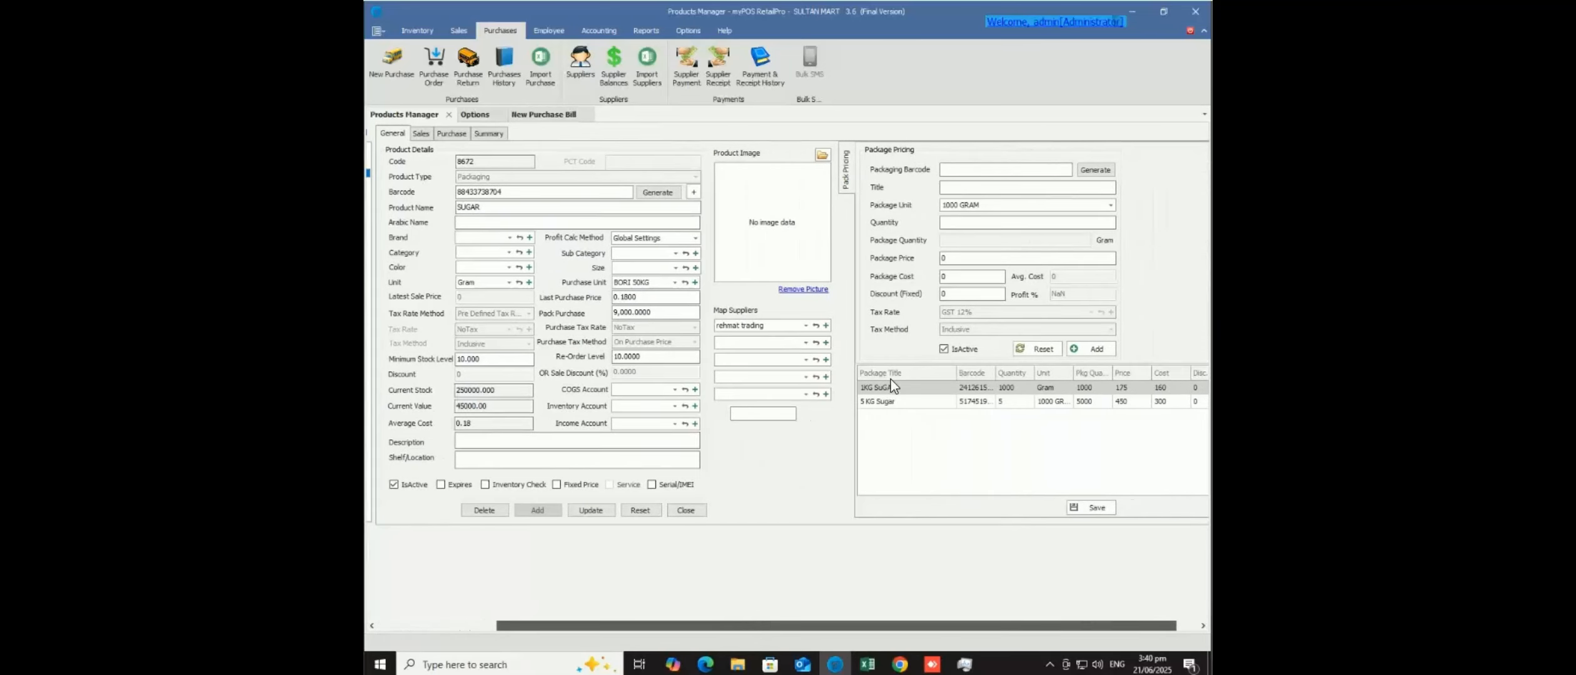
# - Load the sugar package pricing rows and select the 5 KG Sugar price for editing
pyautogui.doubleClick(910, 389)
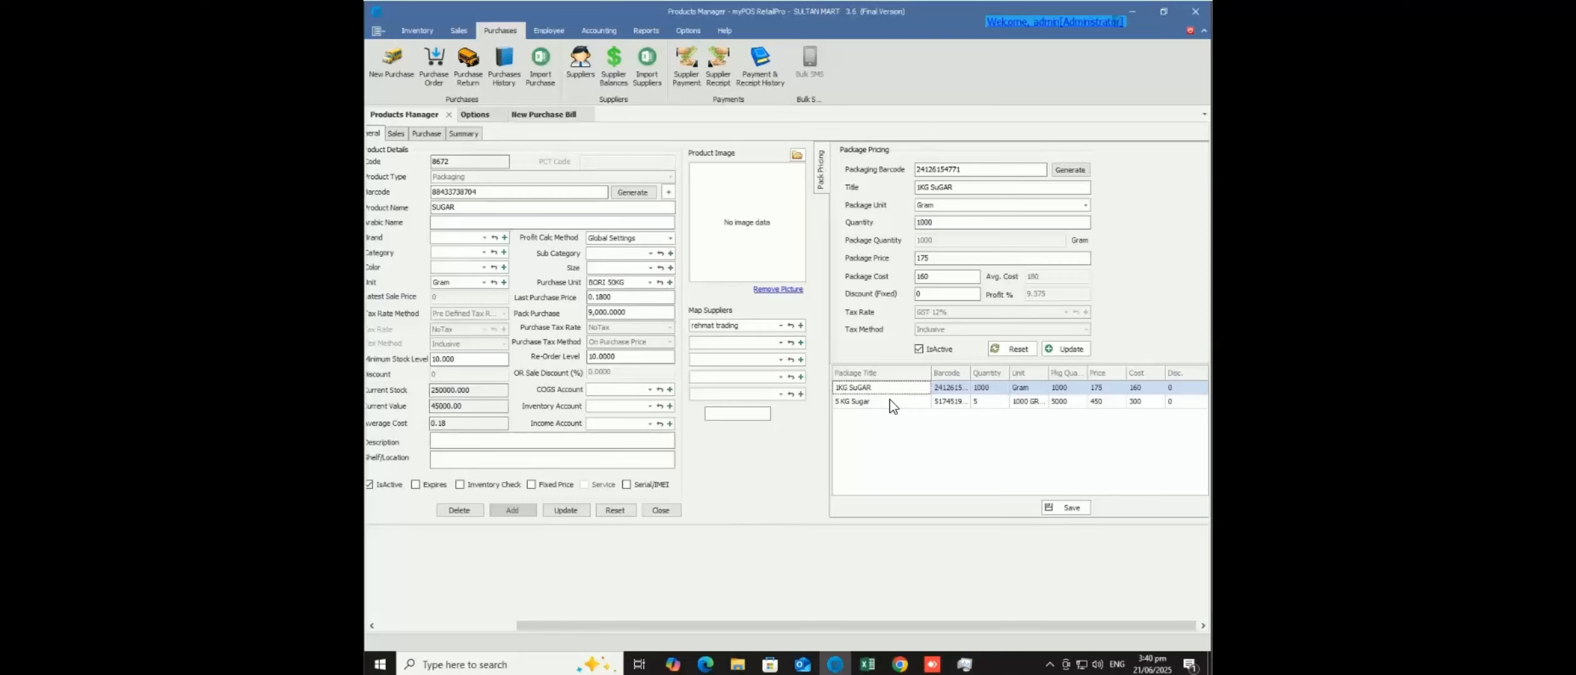
pyautogui.doubleClick(890, 401)
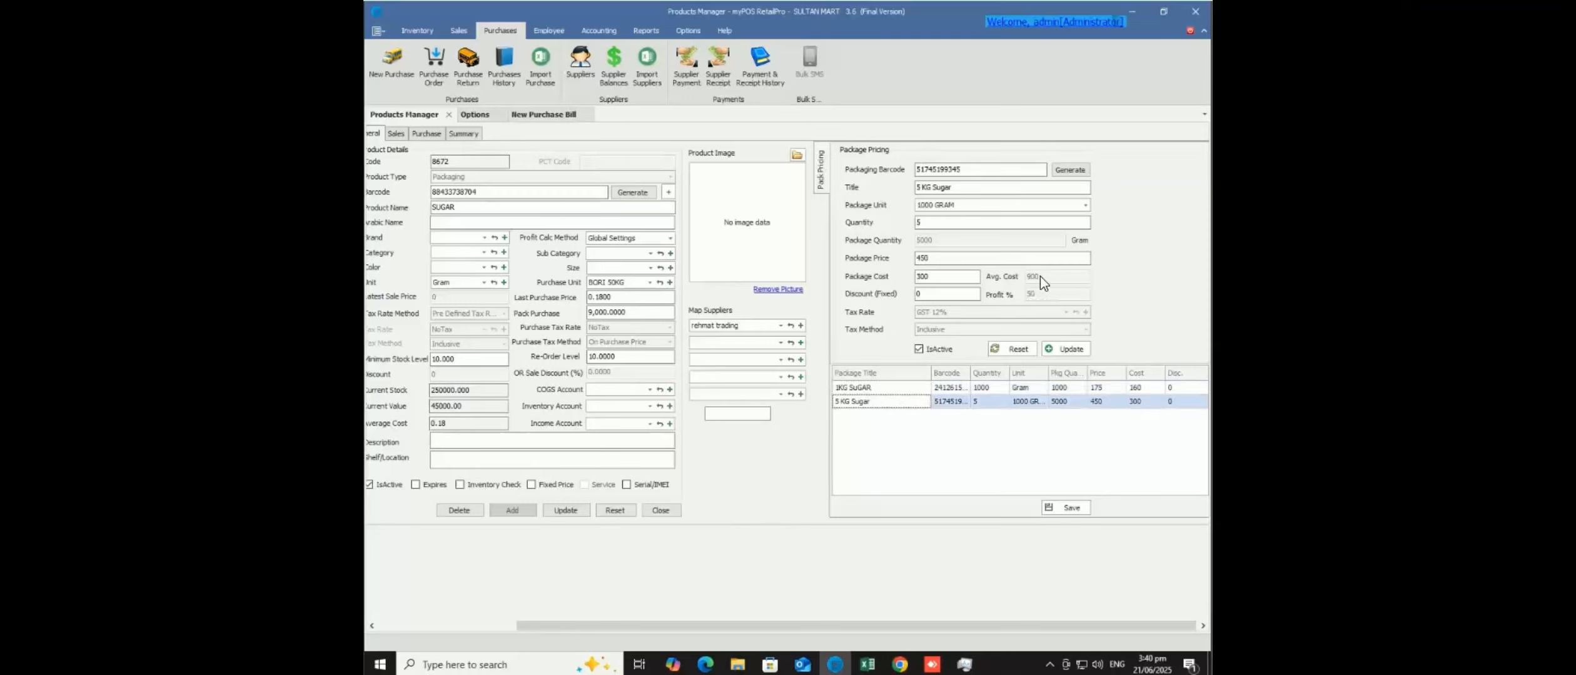
pyautogui.doubleClick(921, 387)
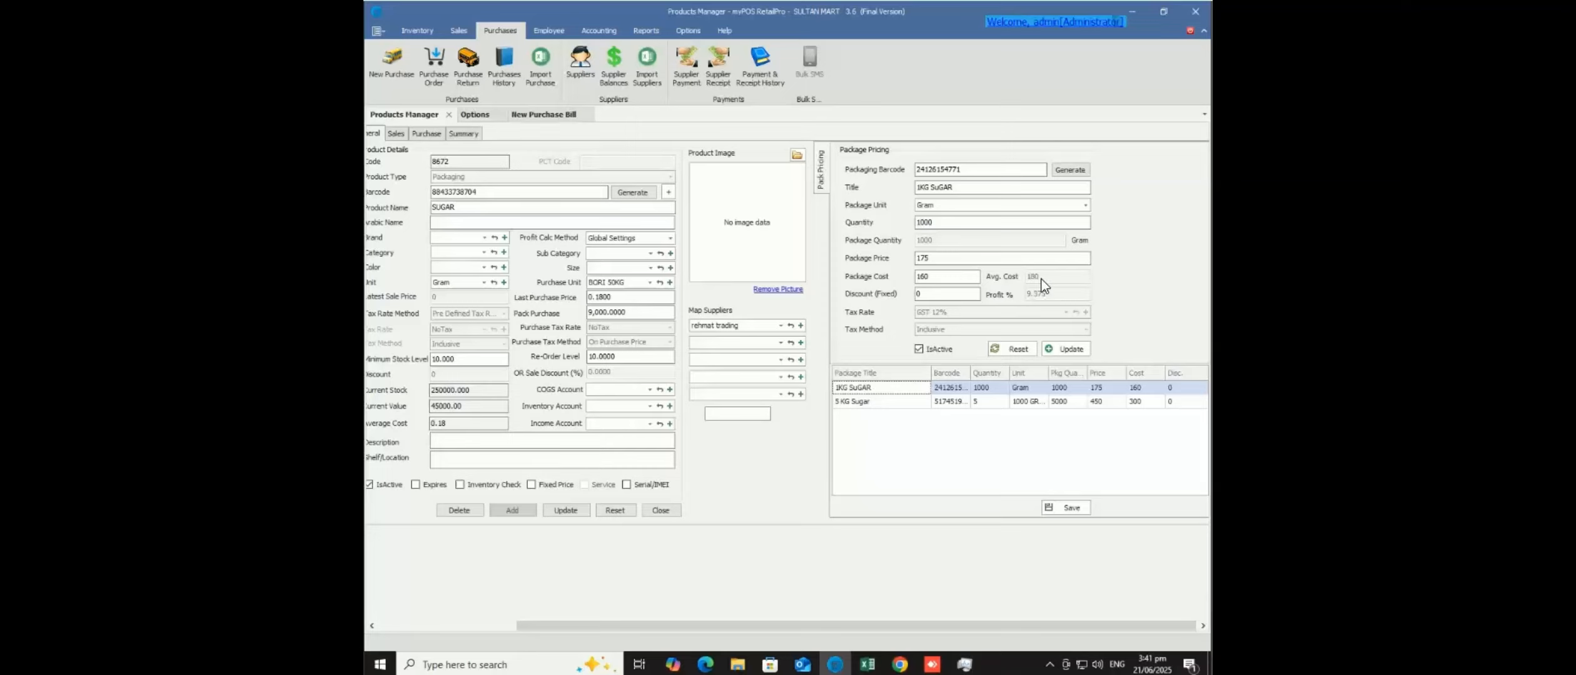
pyautogui.click(910, 409)
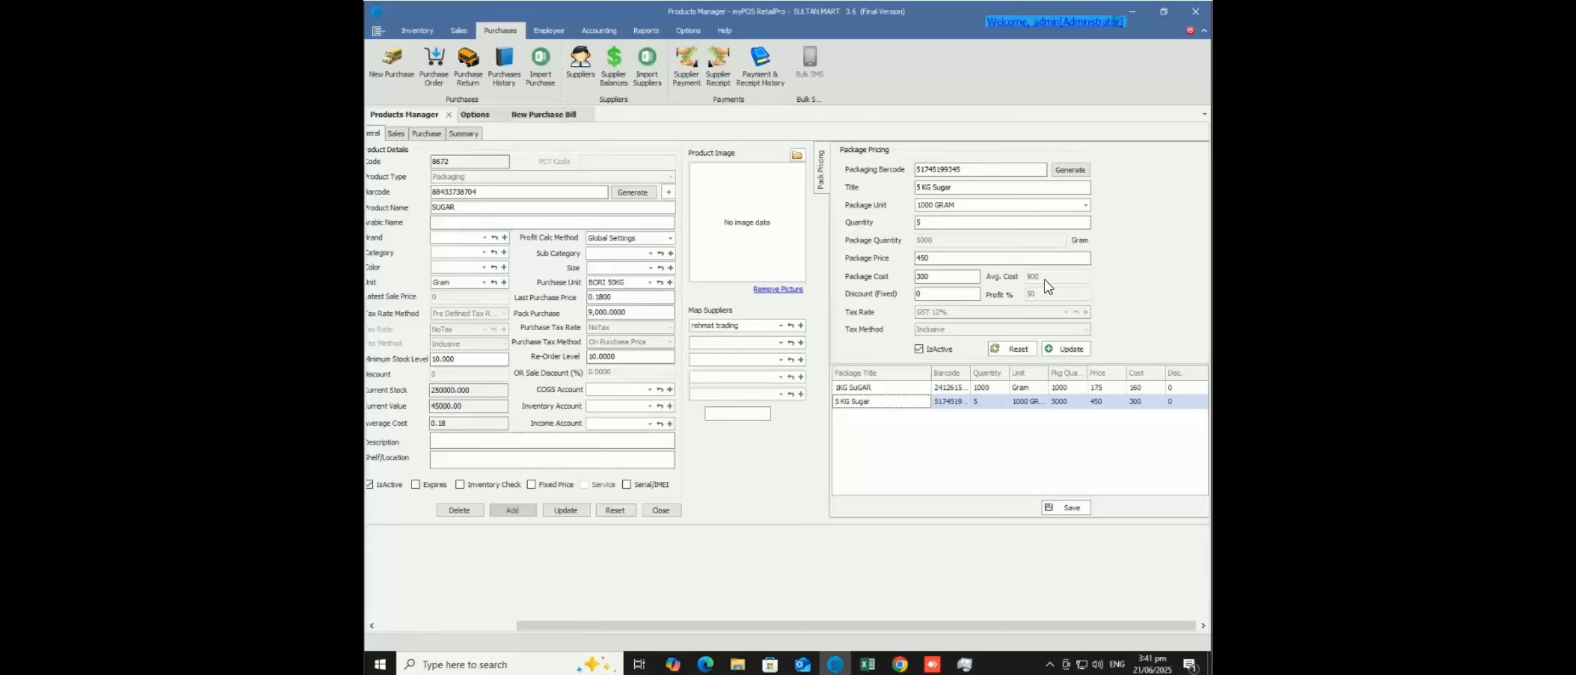
pyautogui.click(962, 279)
pyautogui.click(934, 259)
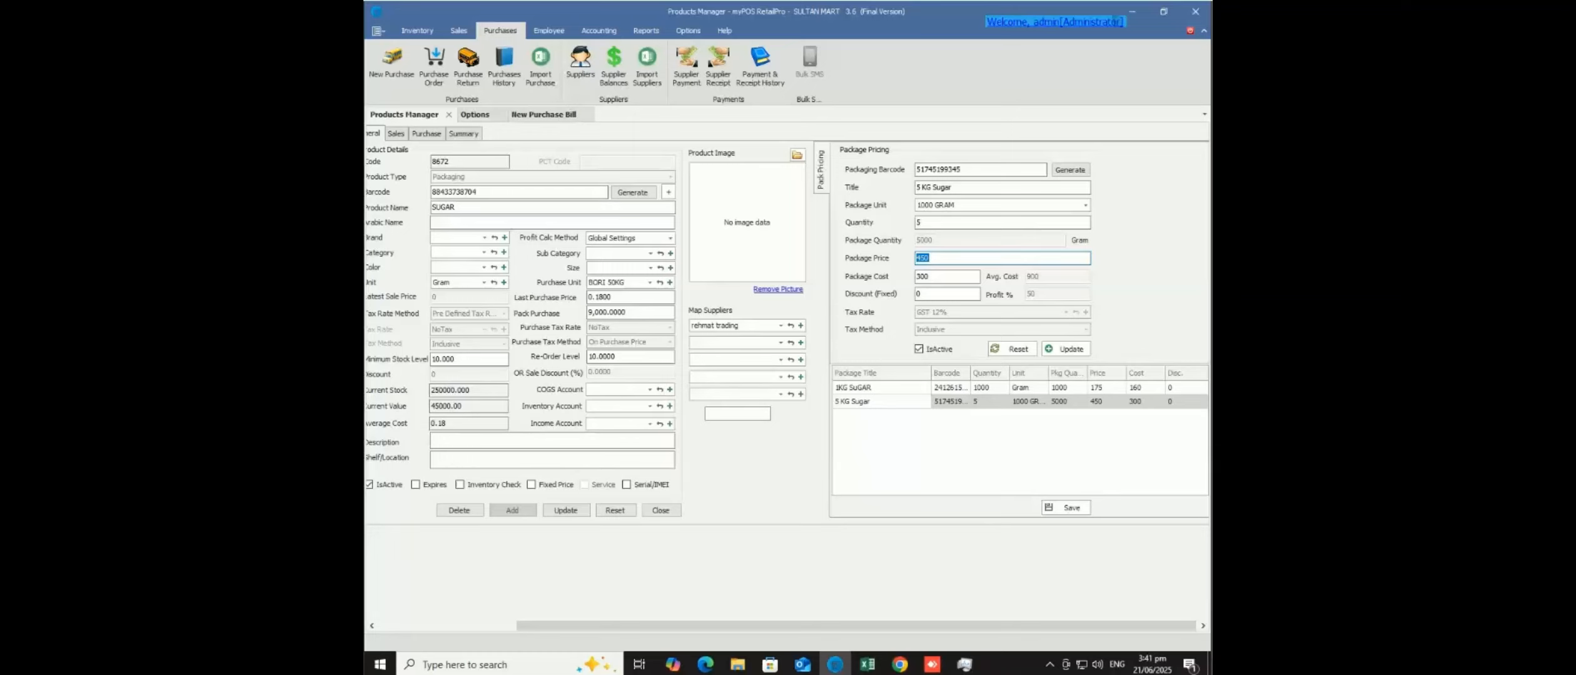
# - Retry the ended AnyDesk session and offline client, then confirm the Authorization dialog
pyautogui.moveTo(932, 664)
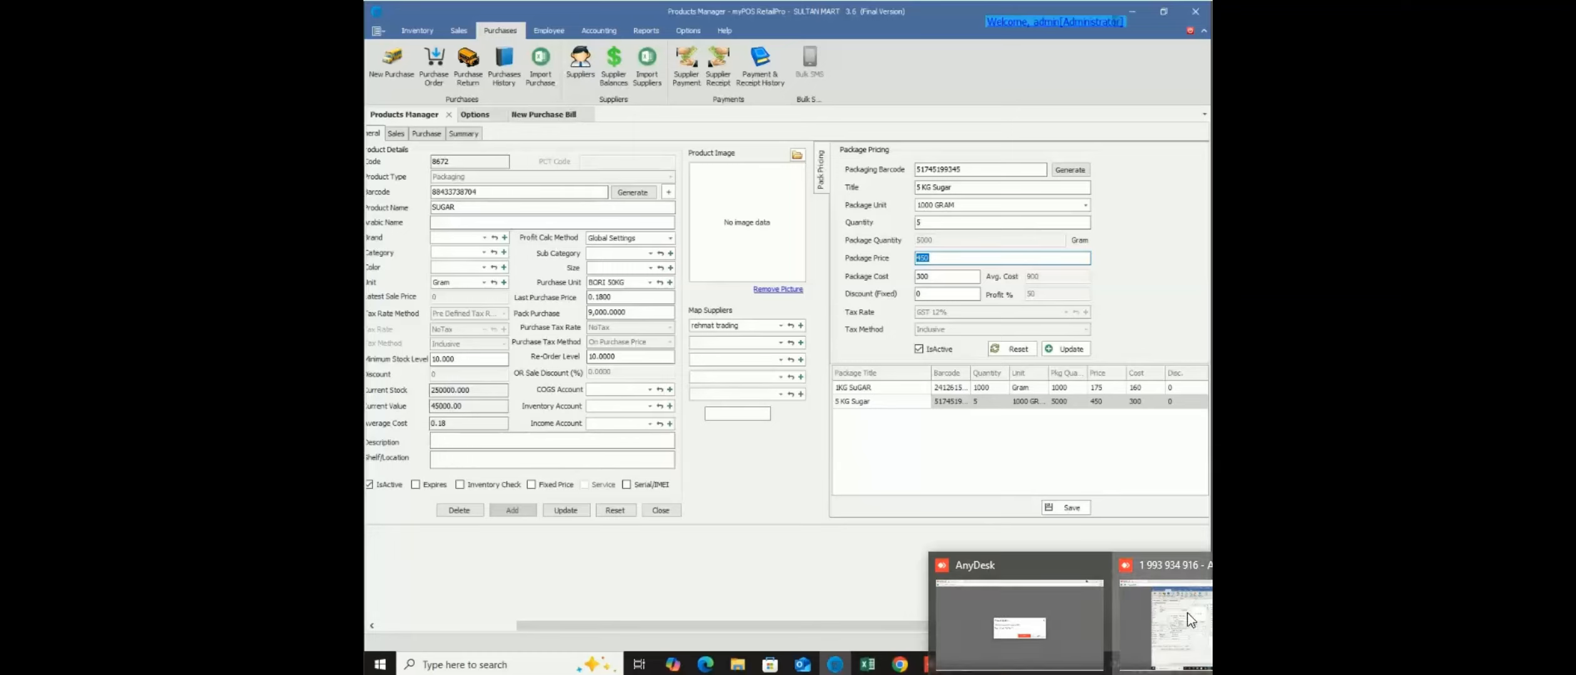
pyautogui.click(1020, 625)
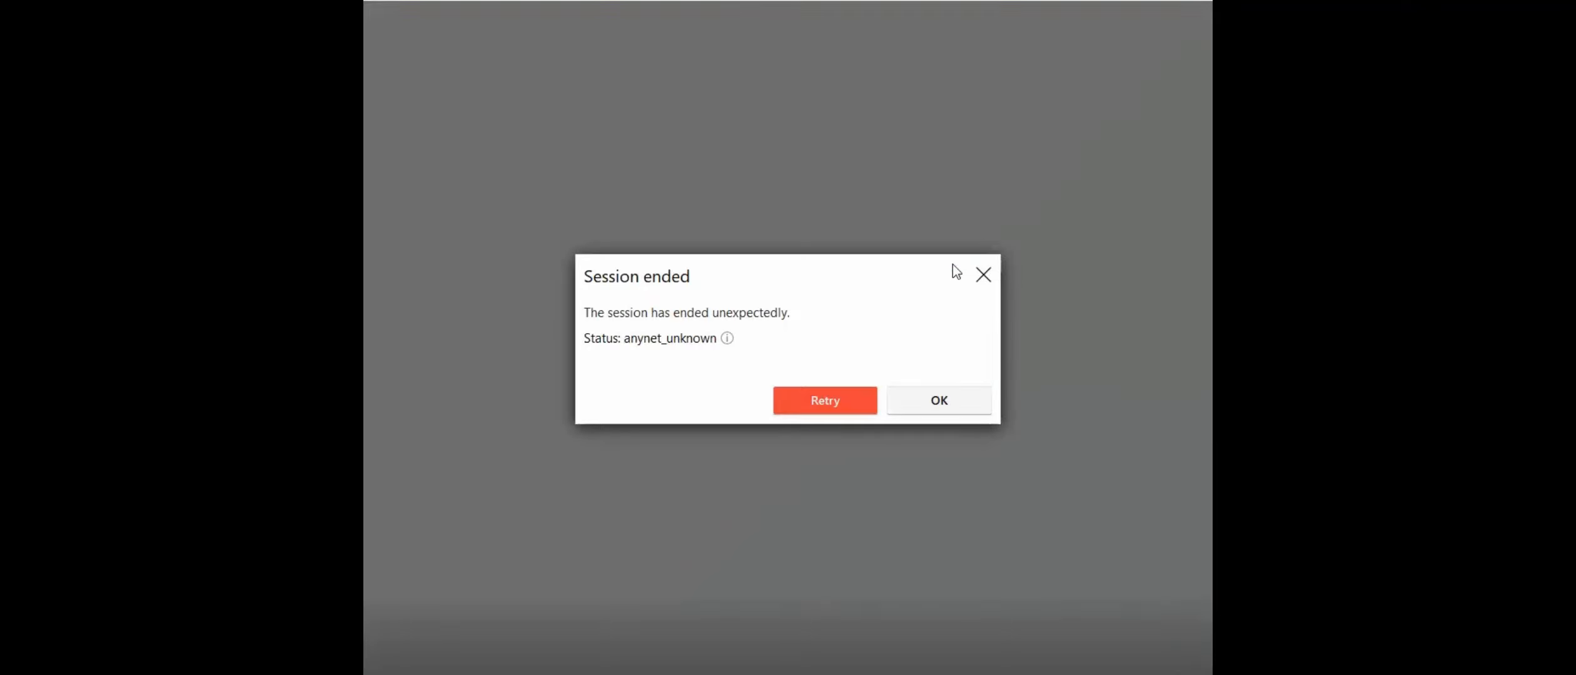
pyautogui.click(835, 404)
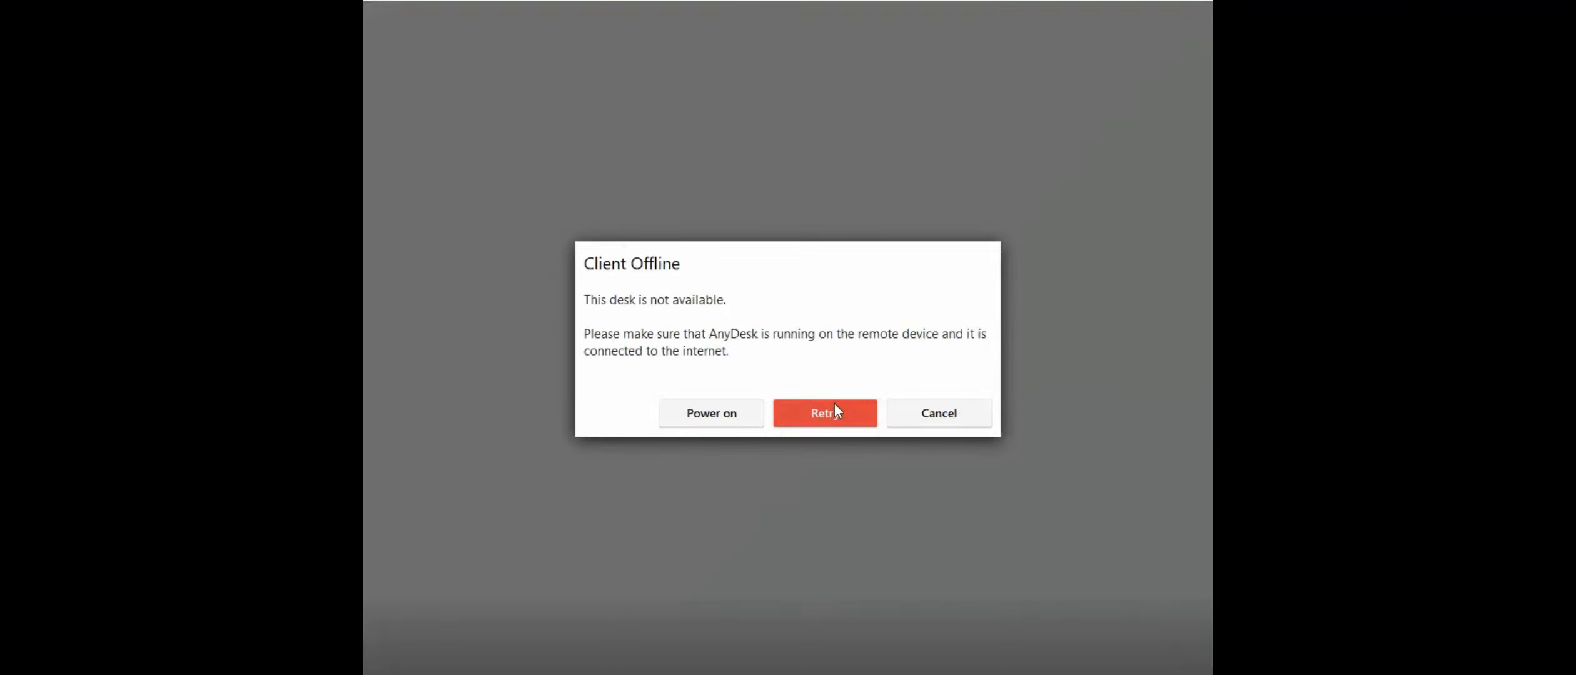
pyautogui.click(835, 412)
pyautogui.click(835, 412)
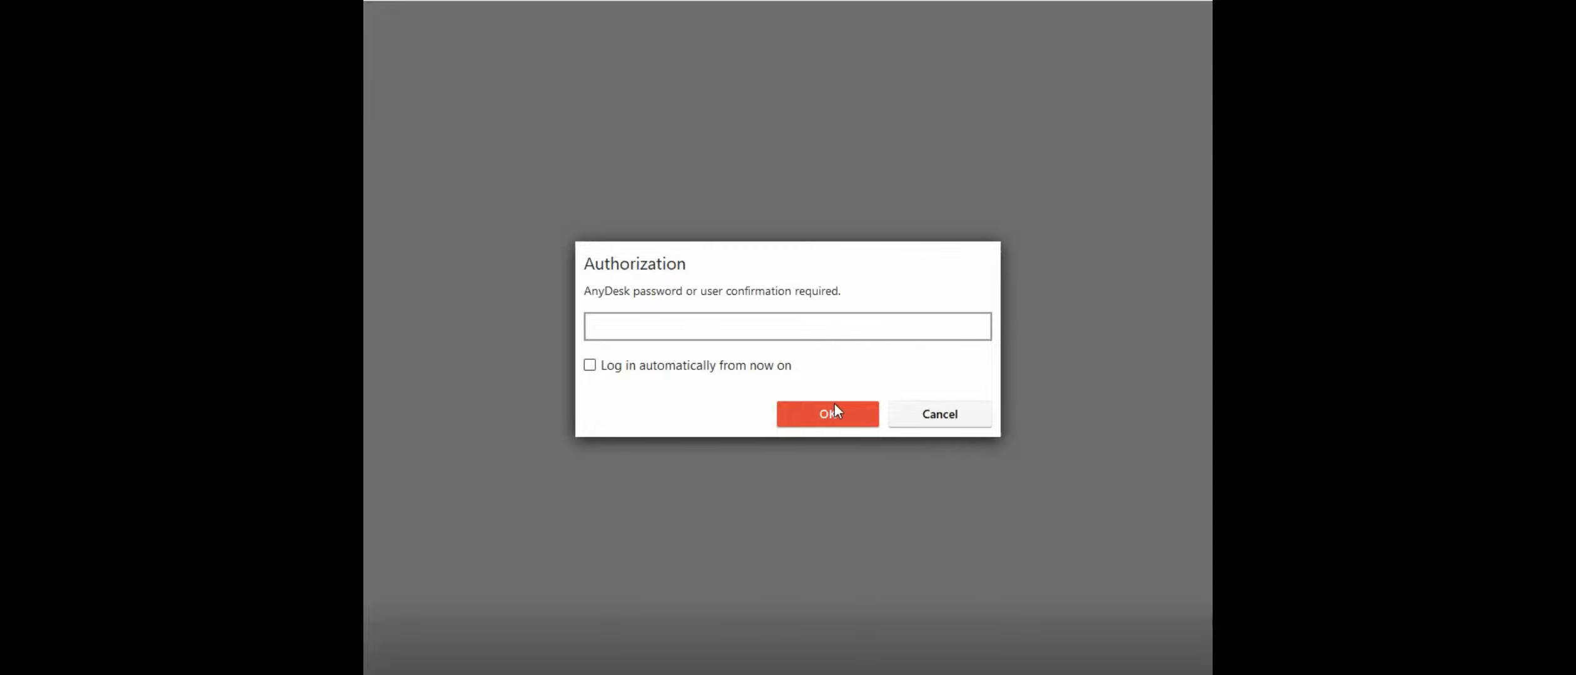
pyautogui.click(835, 407)
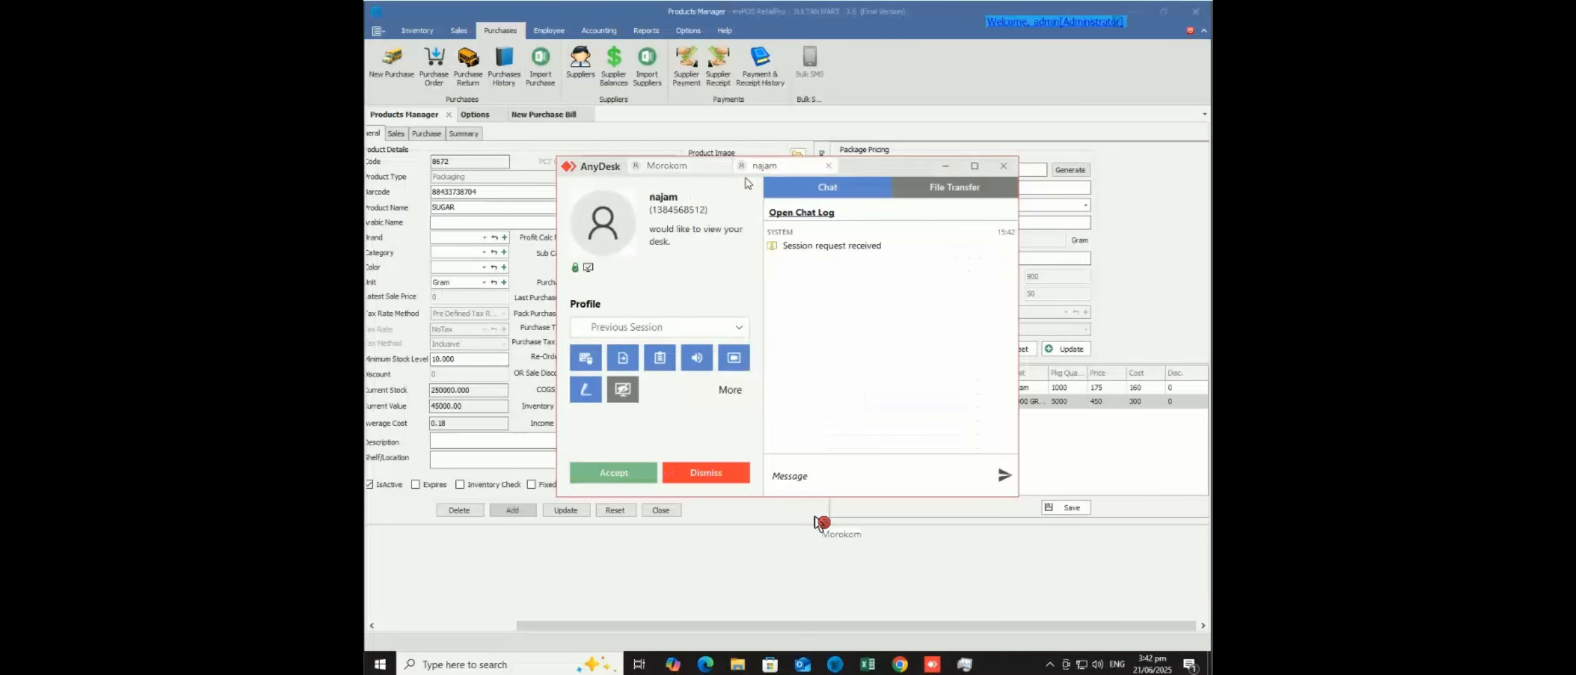
# - Set the 5 KG Sugar package to price 1000 and cost 900, and save
pyautogui.click(610, 474)
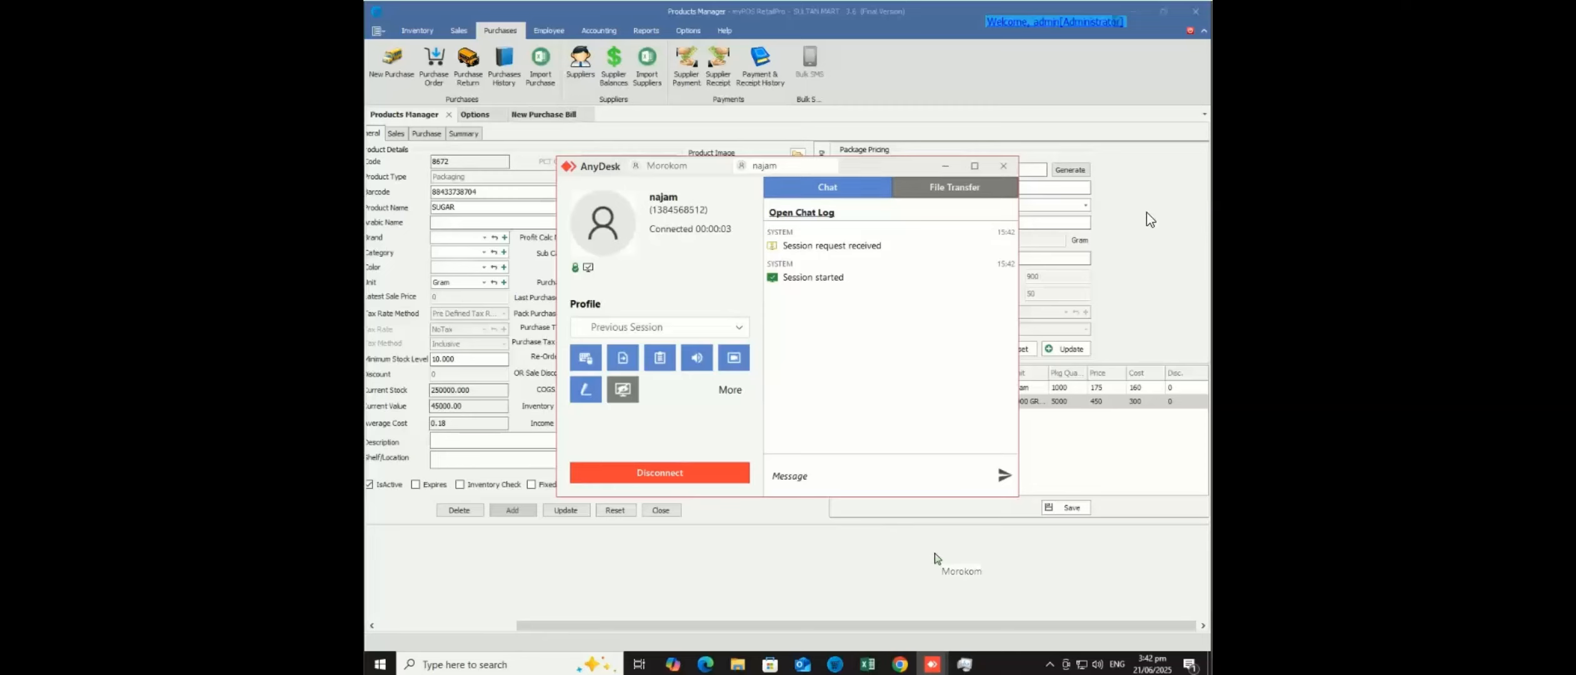
pyautogui.click(1071, 258)
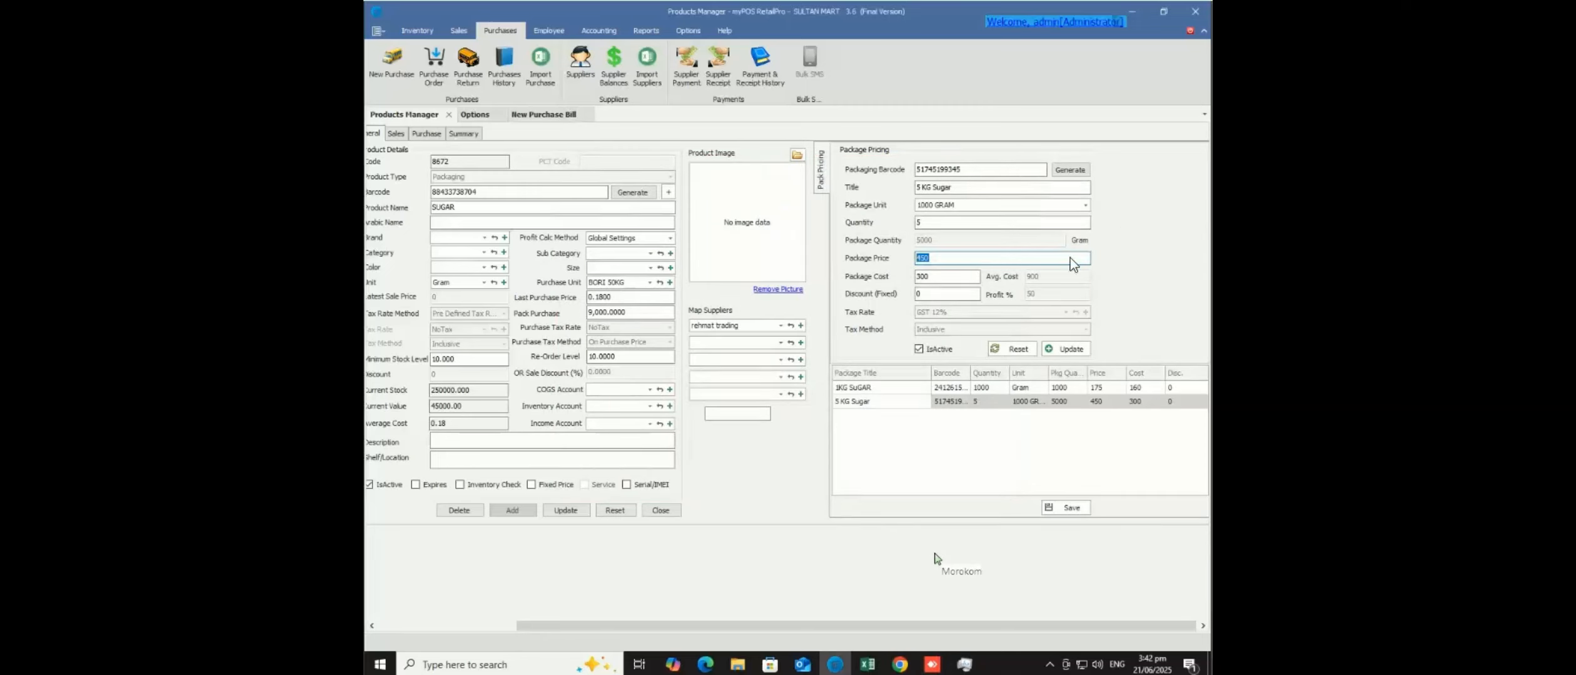
pyautogui.write('1000')
pyautogui.press('Tab')
pyautogui.write('900')
pyautogui.click(1061, 350)
pyautogui.click(759, 358)
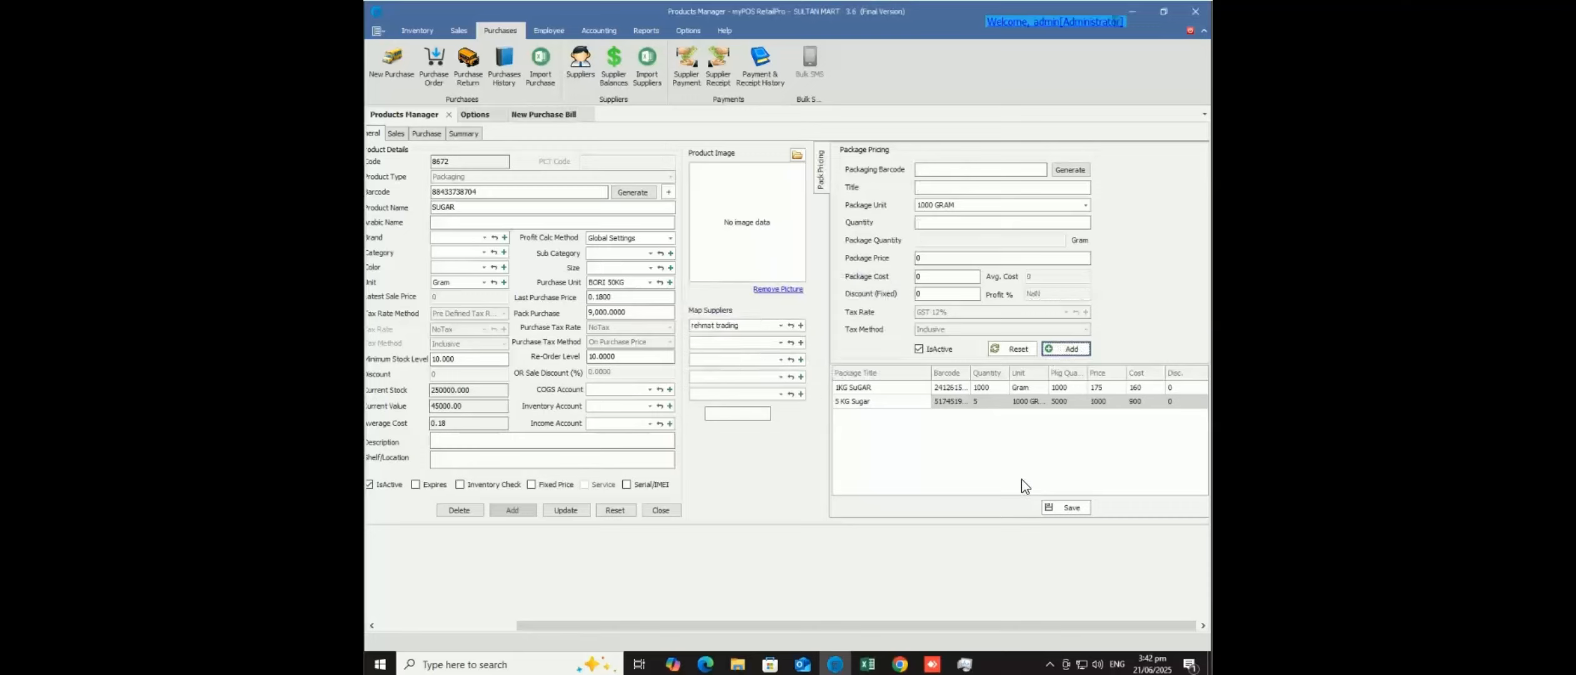
pyautogui.click(1066, 509)
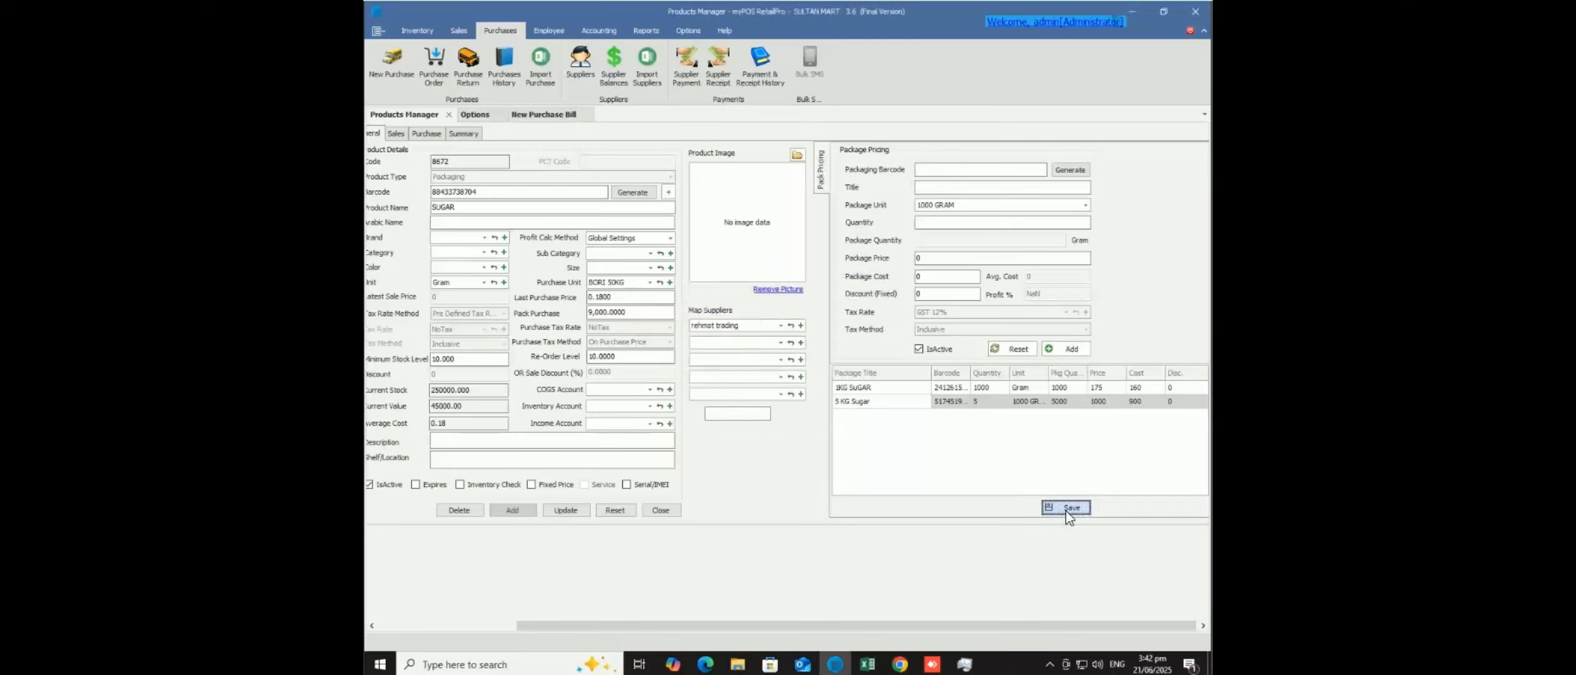
# - Set the 1KG SuGAR package price to 190, save, and review both packages
pyautogui.click(958, 388)
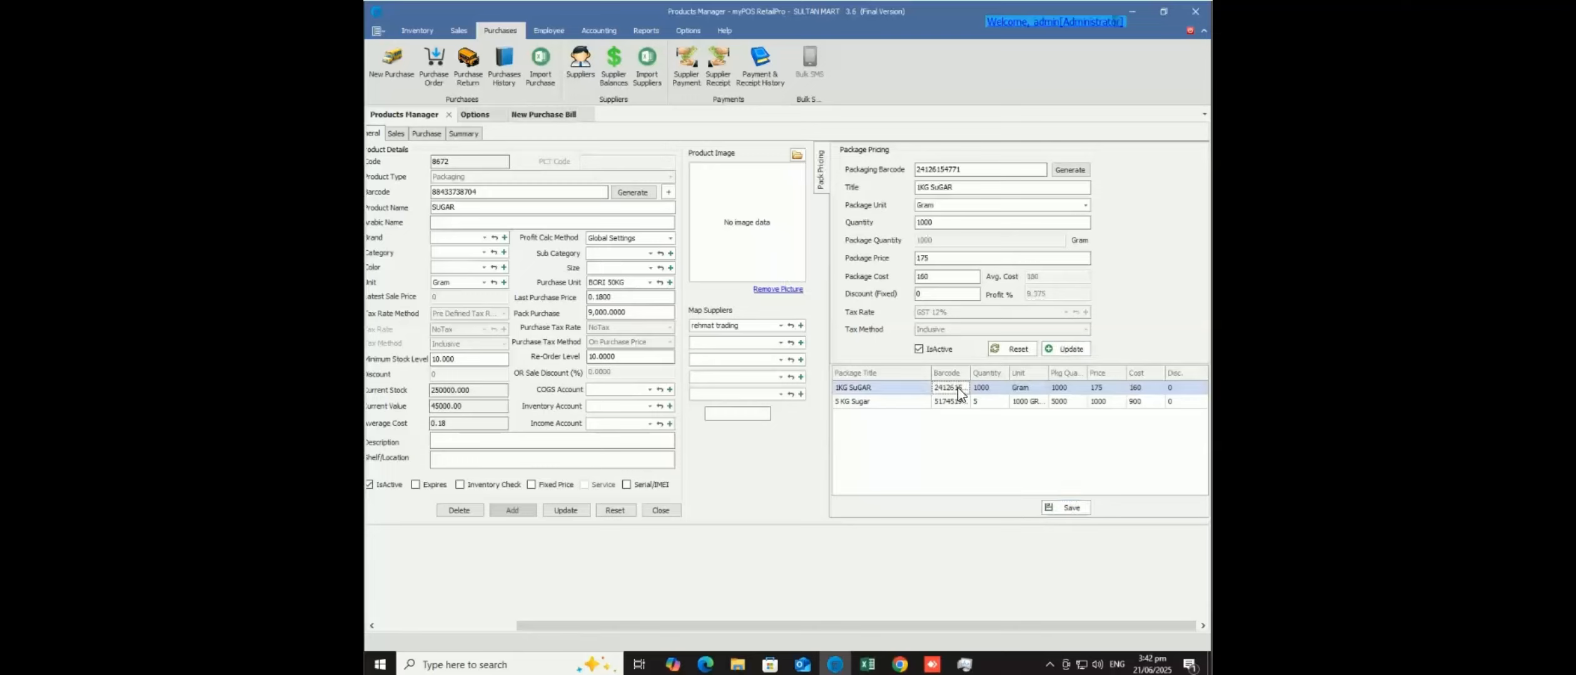
pyautogui.click(898, 263)
pyautogui.write('190')
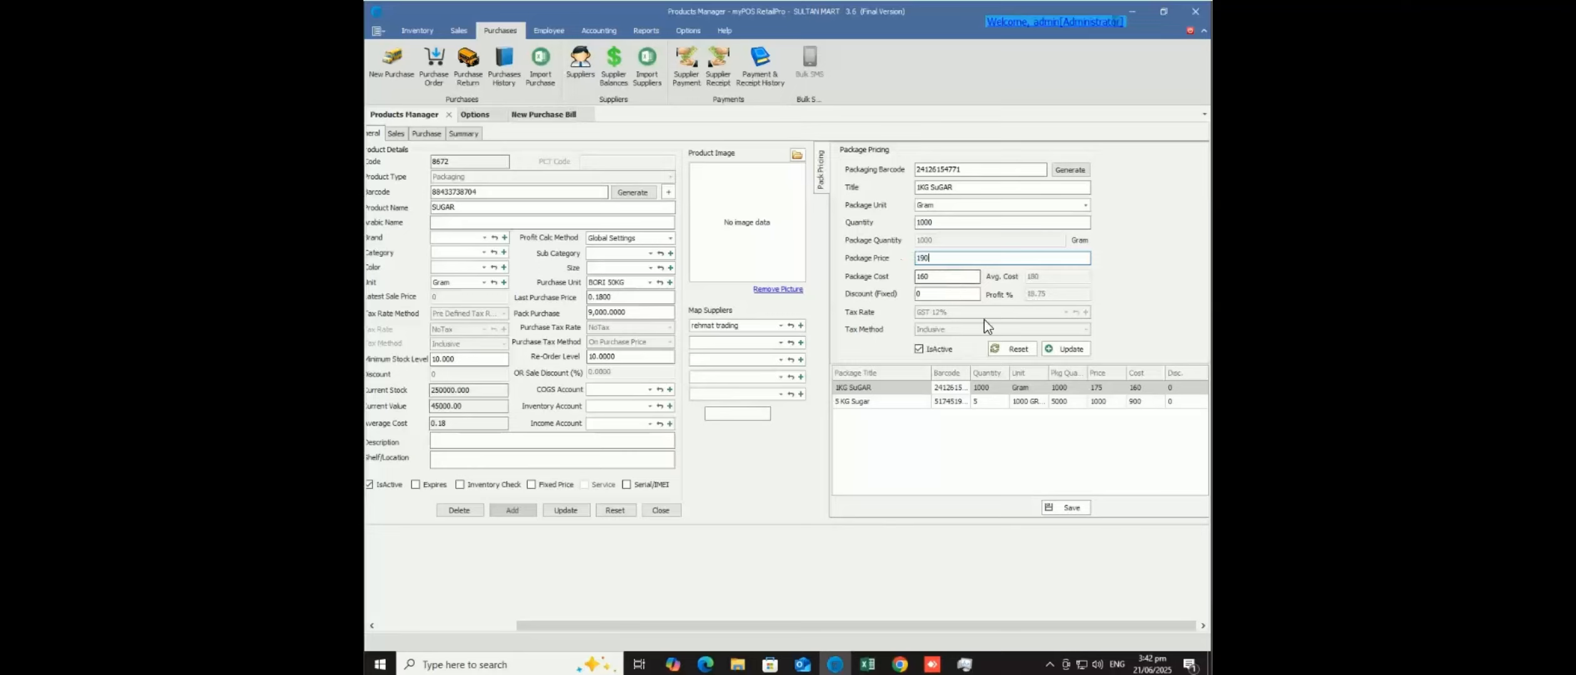
pyautogui.click(1063, 349)
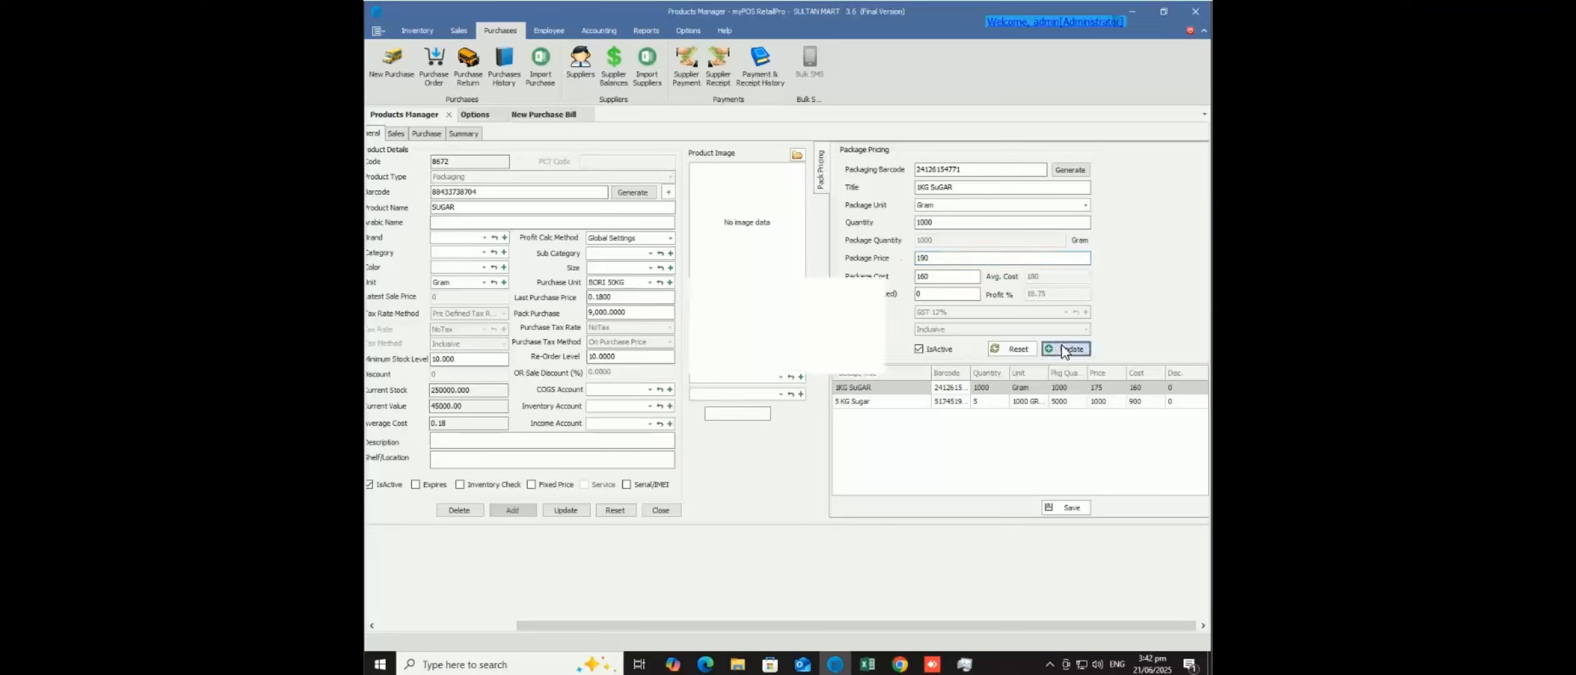
pyautogui.click(771, 354)
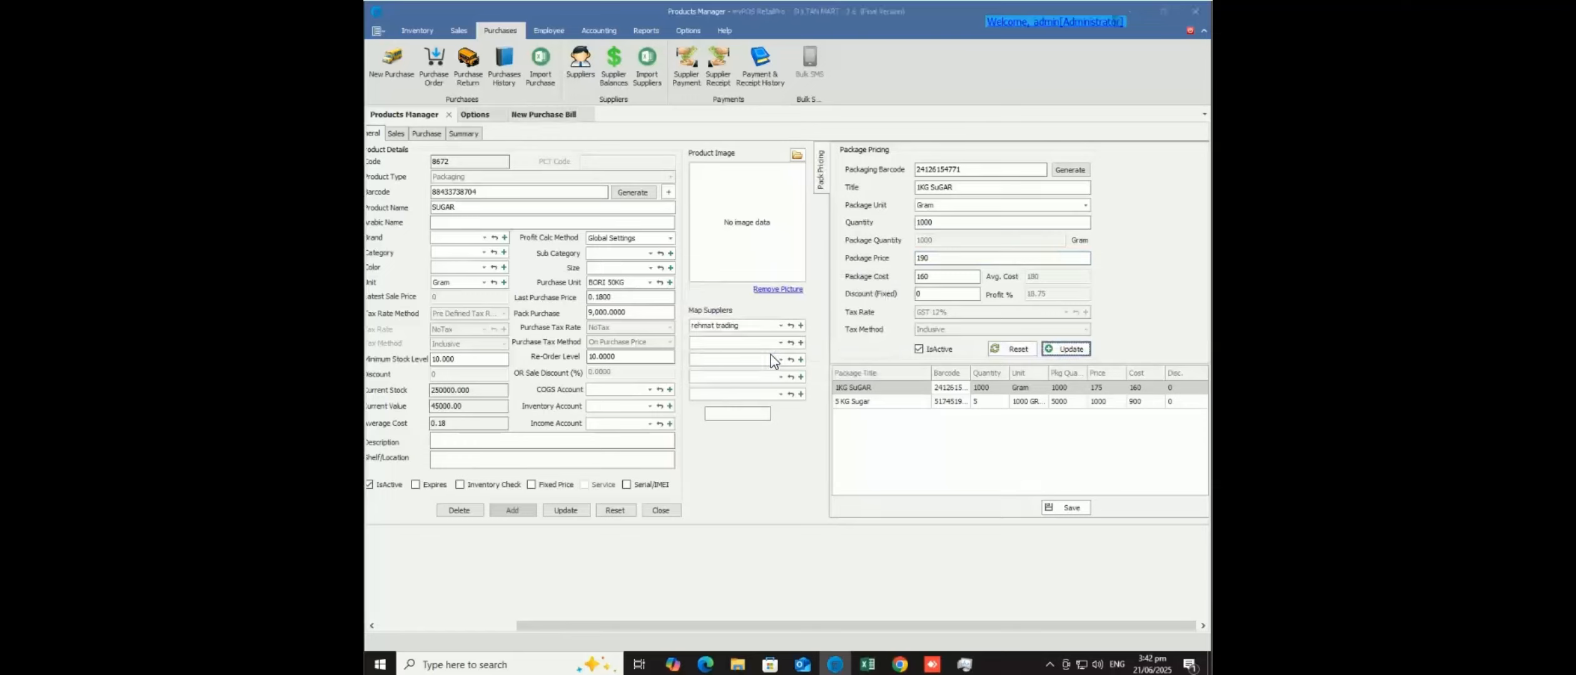
pyautogui.click(1070, 508)
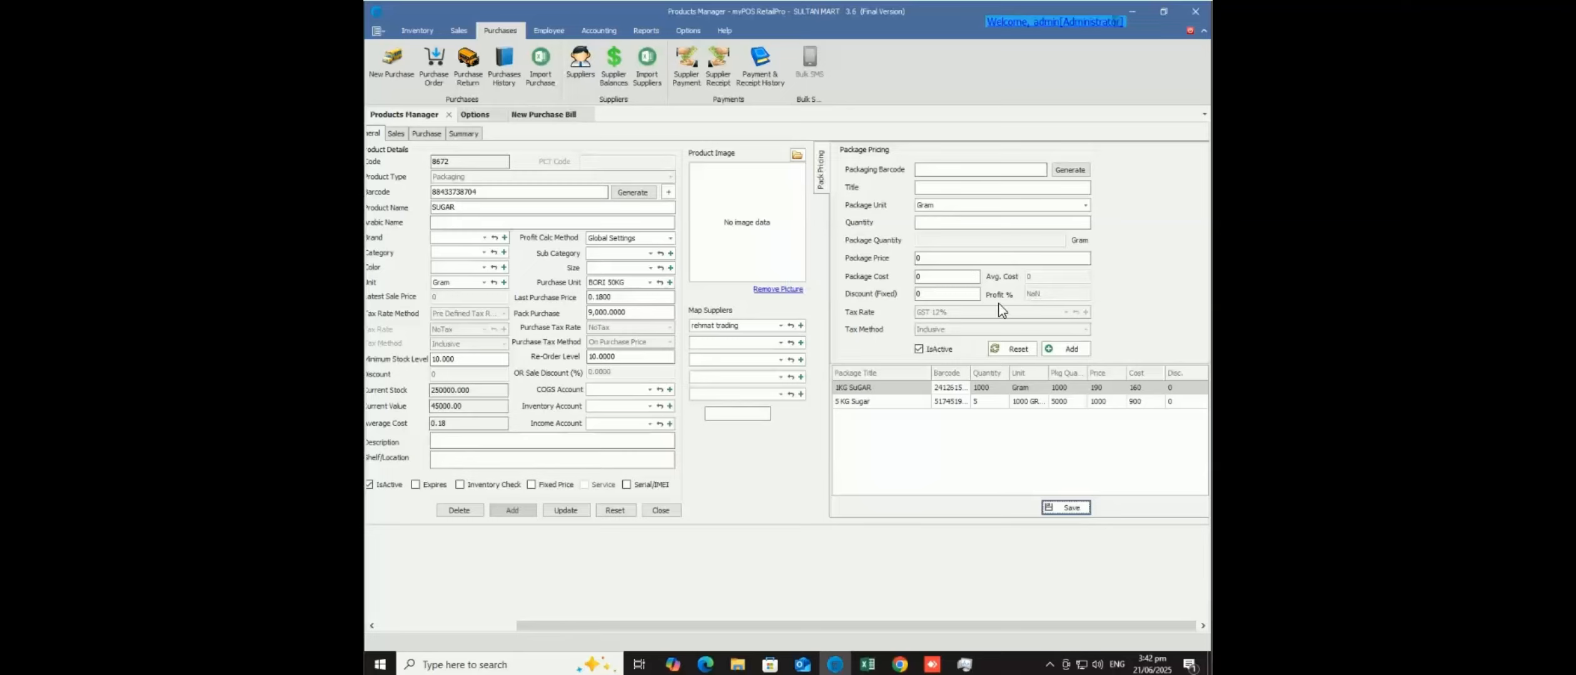
pyautogui.click(900, 390)
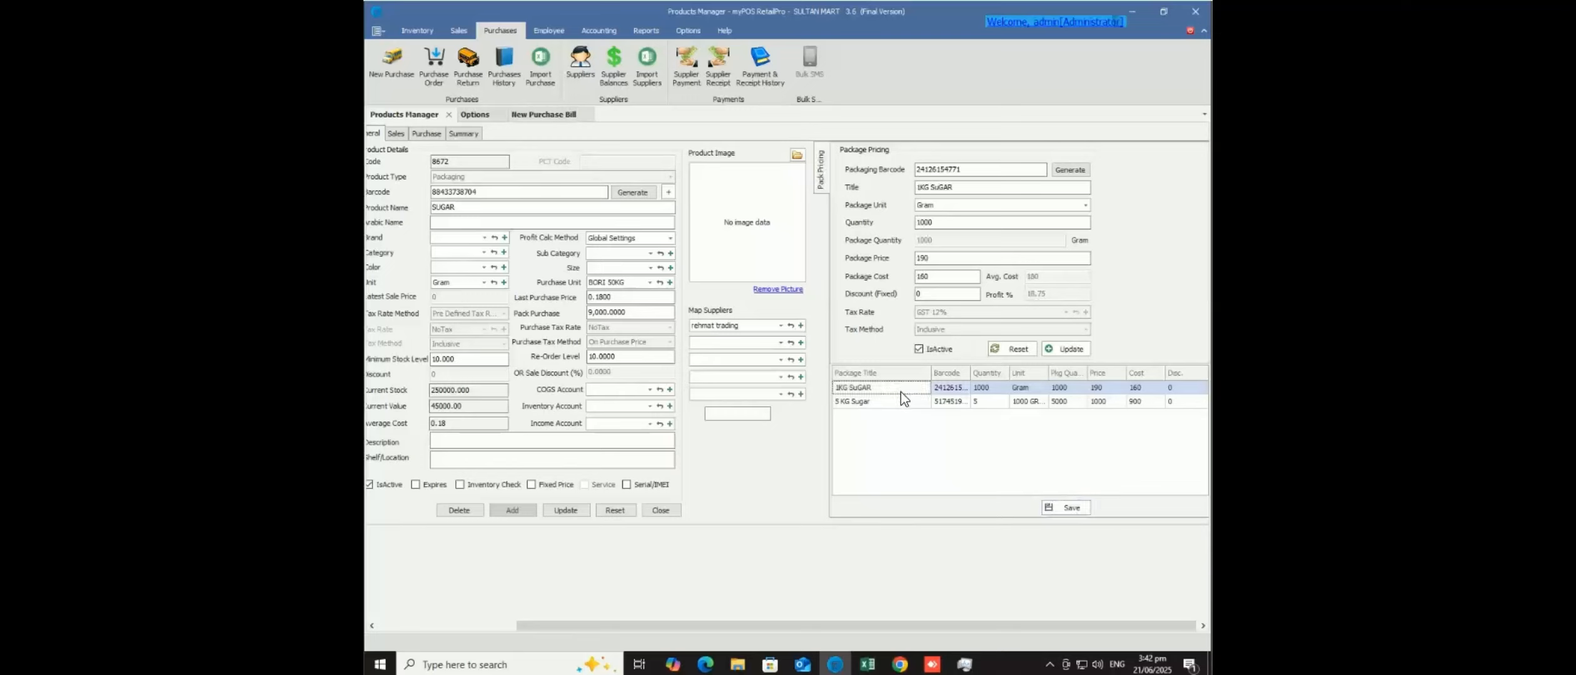
pyautogui.click(905, 403)
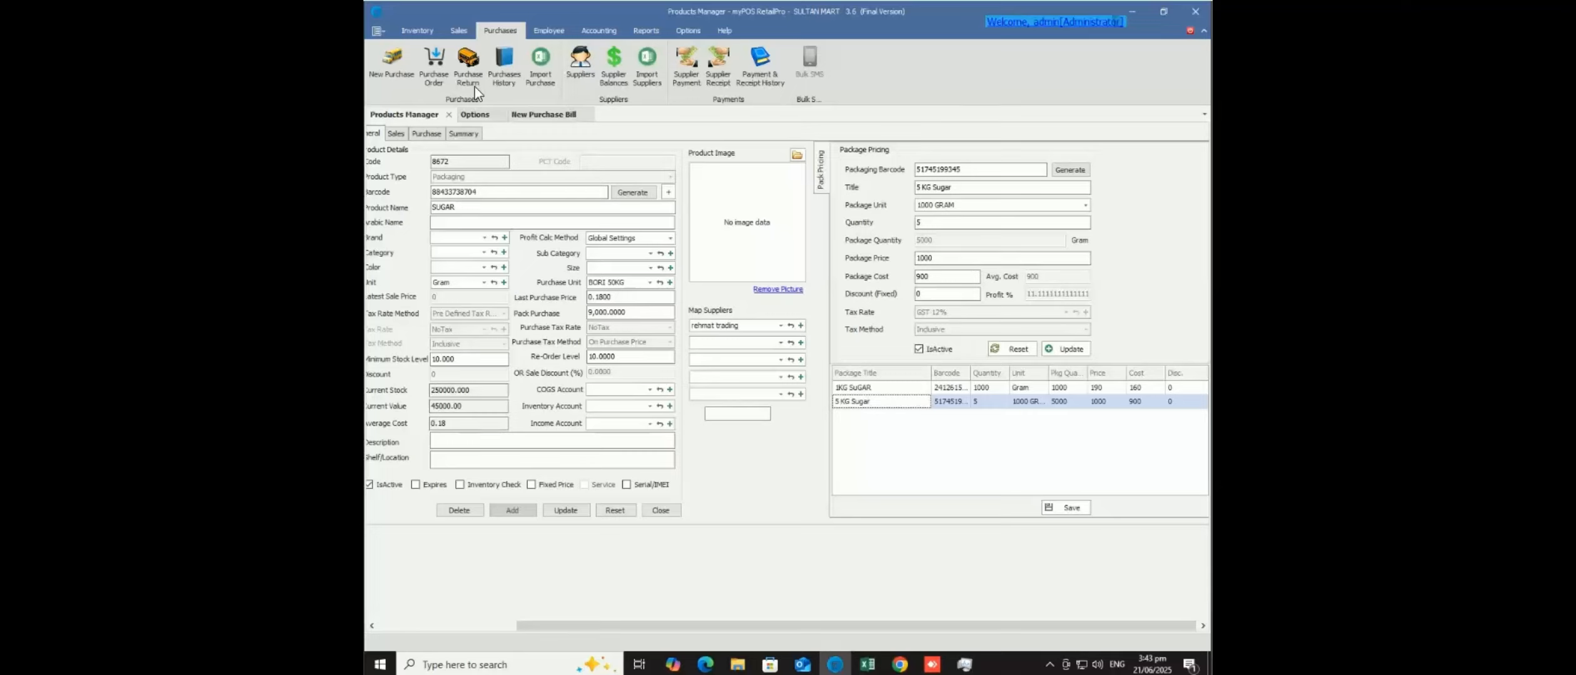
# - Start a new sale invoice and pick 5 KG Sugar from a 'sugar' item search
pyautogui.click(458, 31)
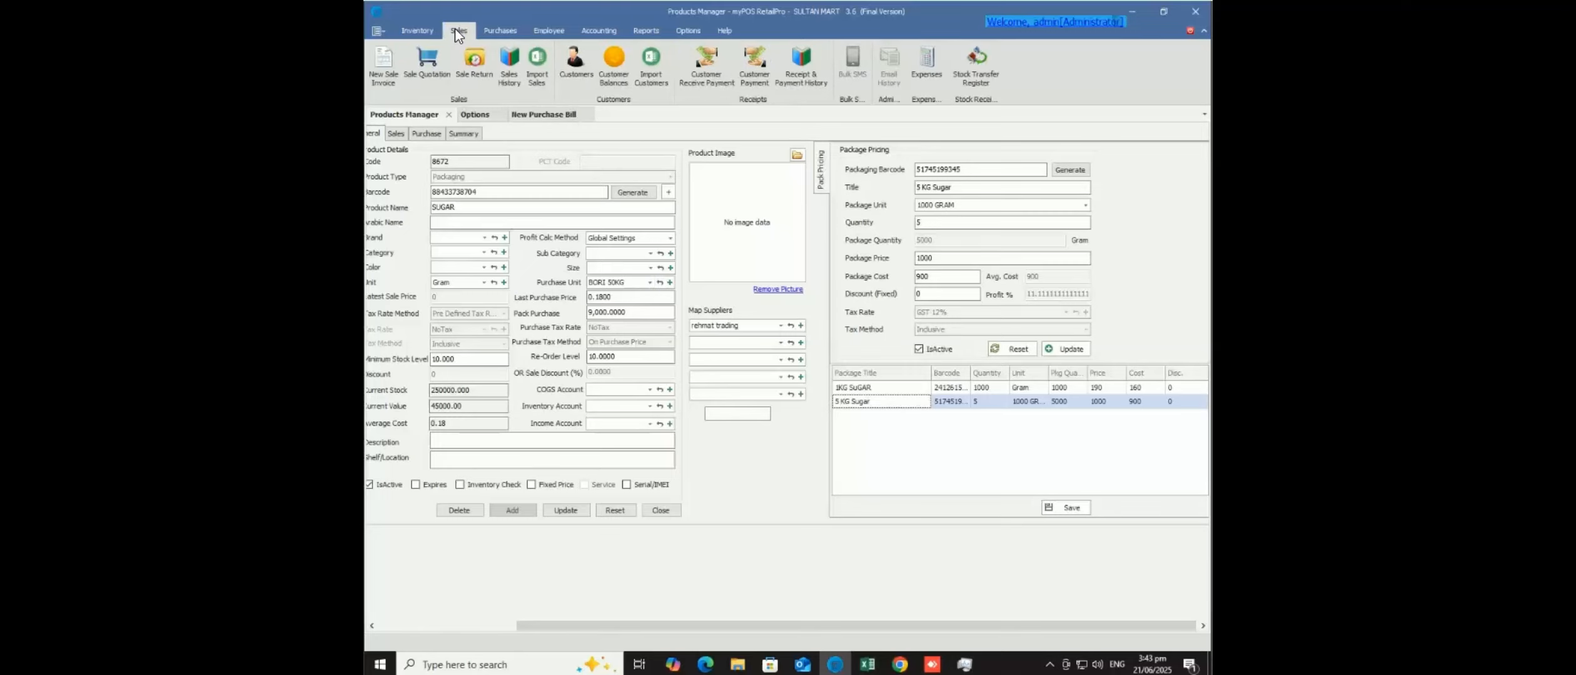
pyautogui.click(384, 74)
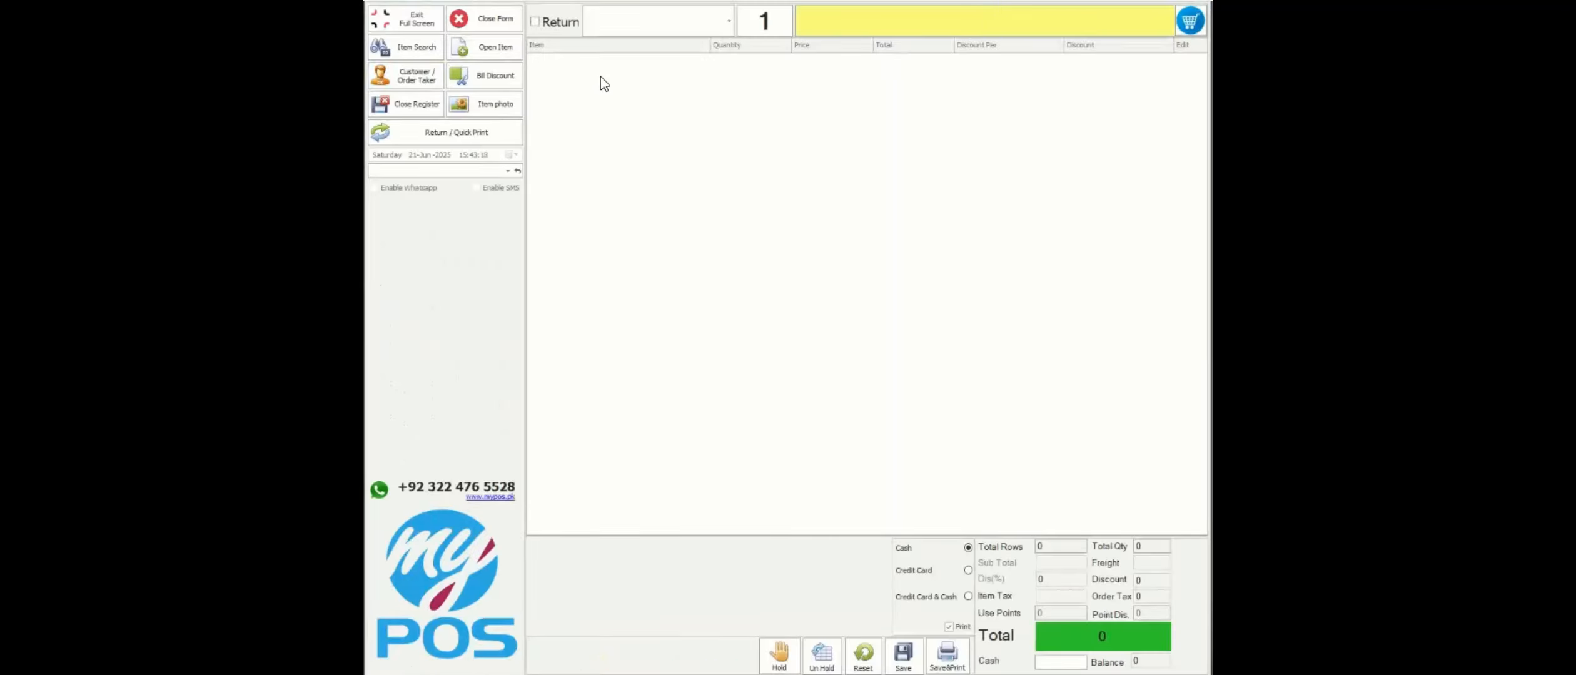
pyautogui.click(656, 30)
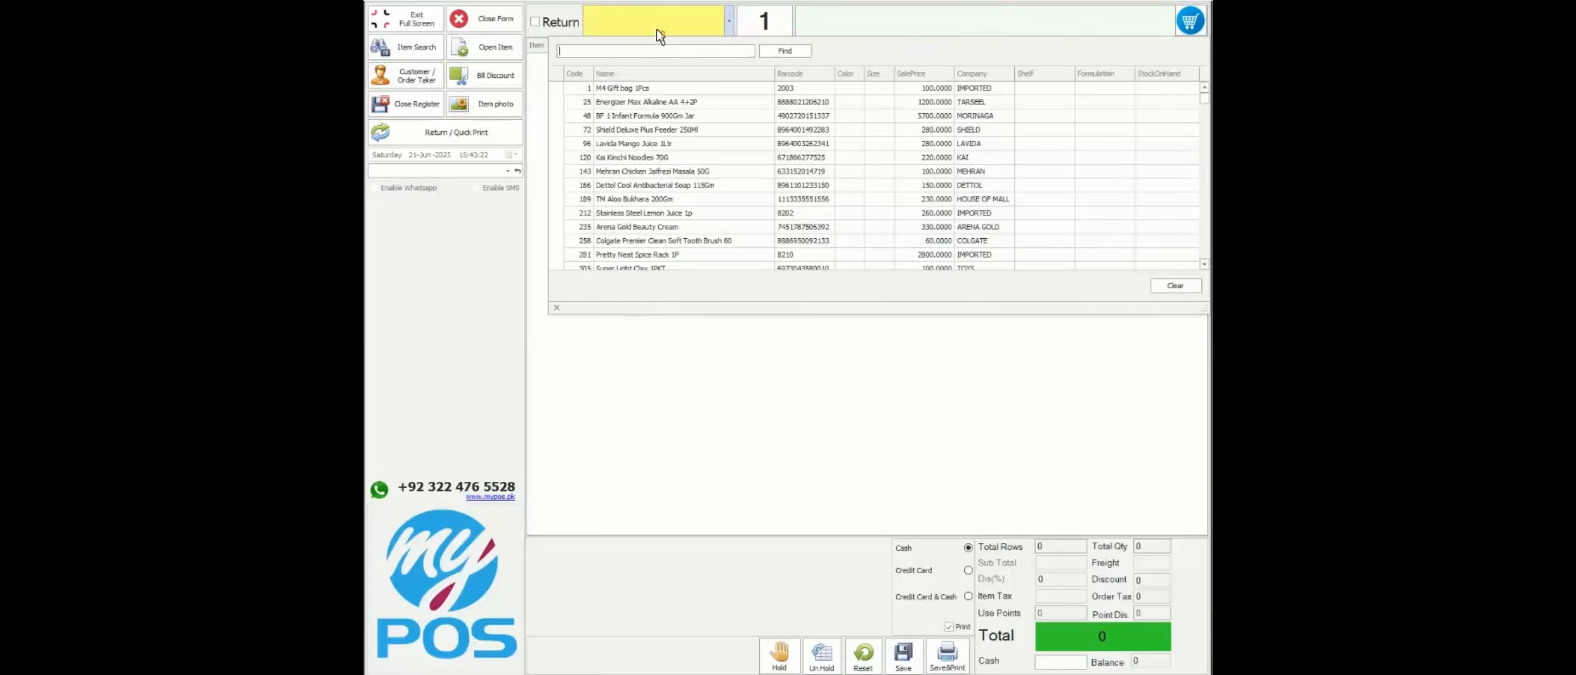
pyautogui.write('5 sug')
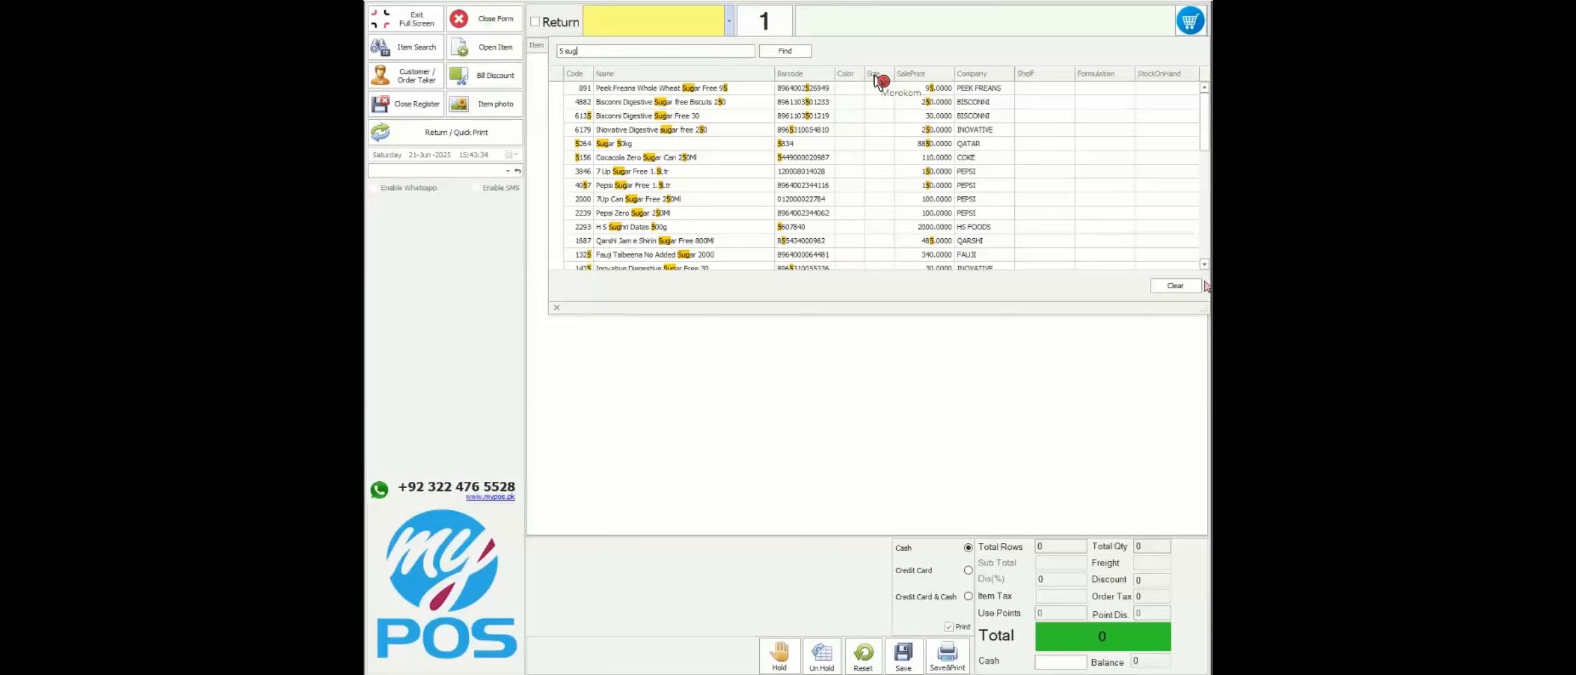
pyautogui.press('BackSpace')
pyautogui.press('BackSpace')
pyautogui.press('BackSpace')
pyautogui.press('BackSpace')
pyautogui.press('BackSpace')
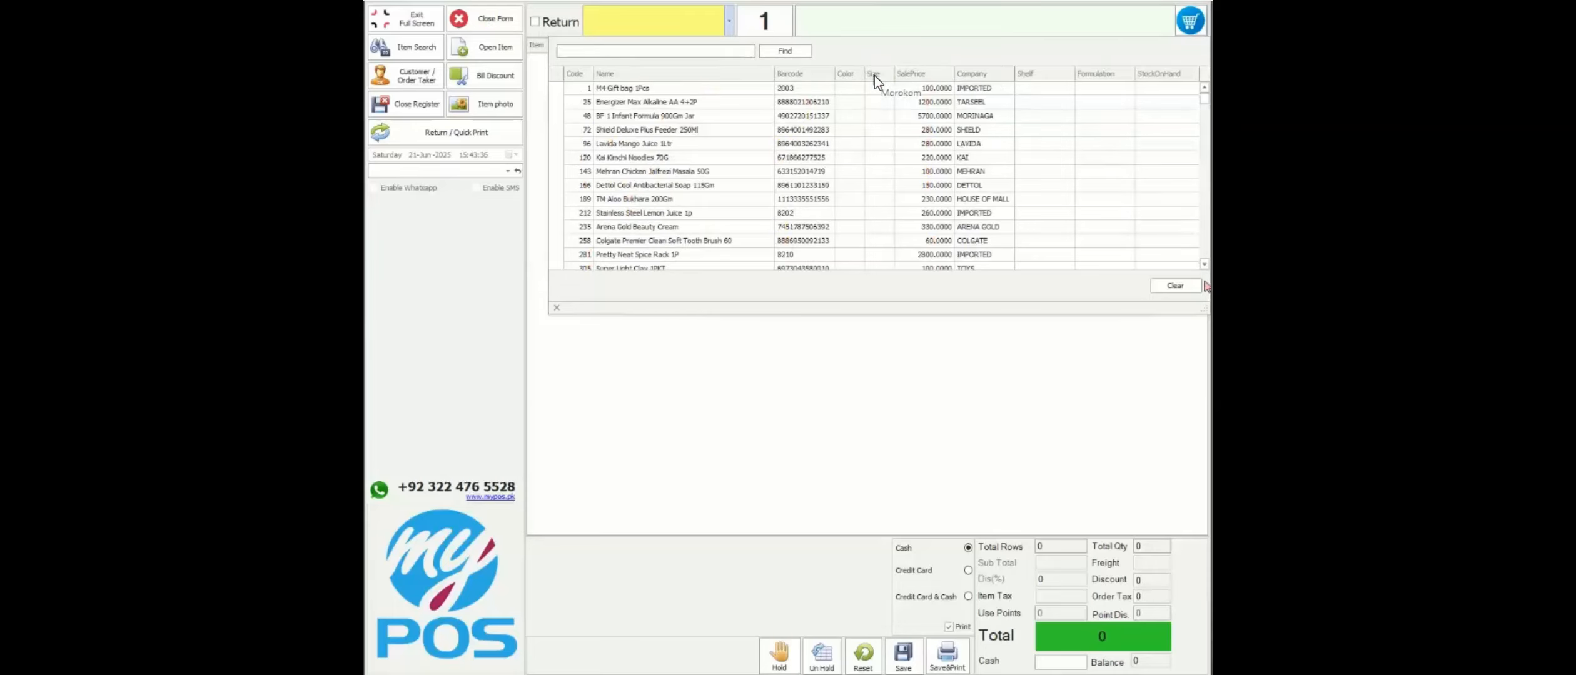
pyautogui.write('sugar')
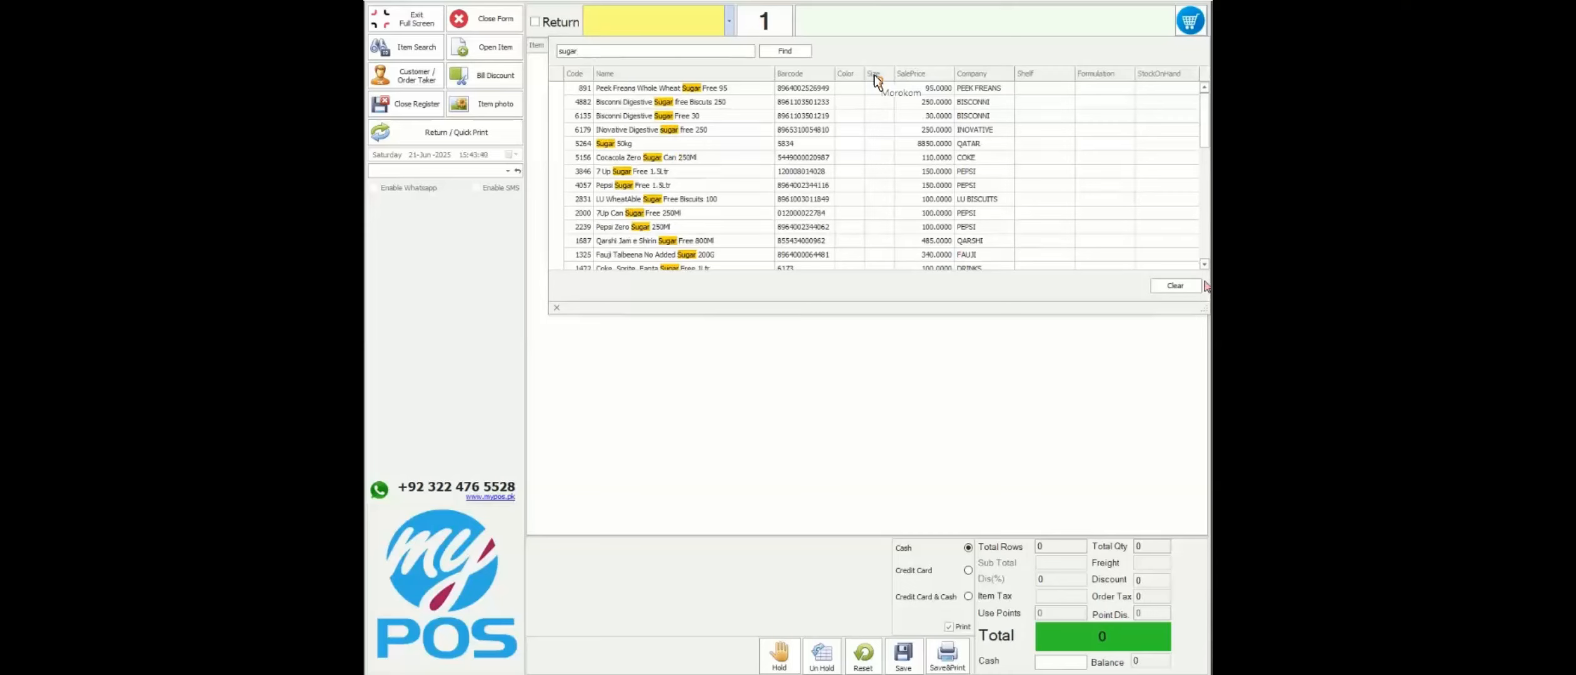
pyautogui.press('Down')
pyautogui.press('Down')
pyautogui.press('Down')
pyautogui.press('Down')
pyautogui.press('Down')
pyautogui.press('Down')
pyautogui.press('Down')
pyautogui.press('Down')
pyautogui.press('Down')
pyautogui.press('Down')
pyautogui.press('Down')
pyautogui.press('Down')
pyautogui.press('Down')
pyautogui.press('Down')
pyautogui.press('Down')
pyautogui.press('Down')
pyautogui.press('Down')
pyautogui.press('Down')
pyautogui.press('Down')
pyautogui.press('Down')
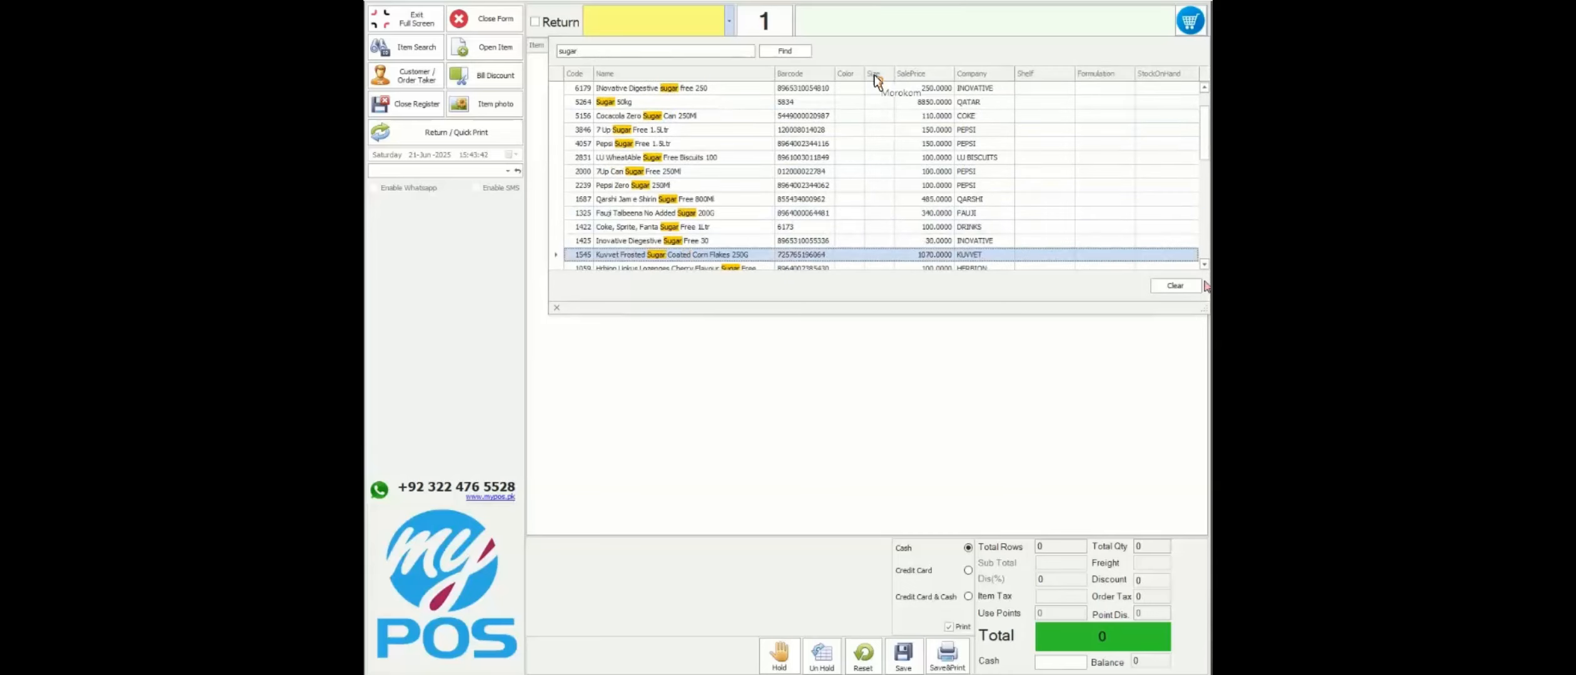
pyautogui.press('Down')
pyautogui.press('Down')
pyautogui.press('Down')
pyautogui.press('Down')
pyautogui.press('Down')
pyautogui.press('Down')
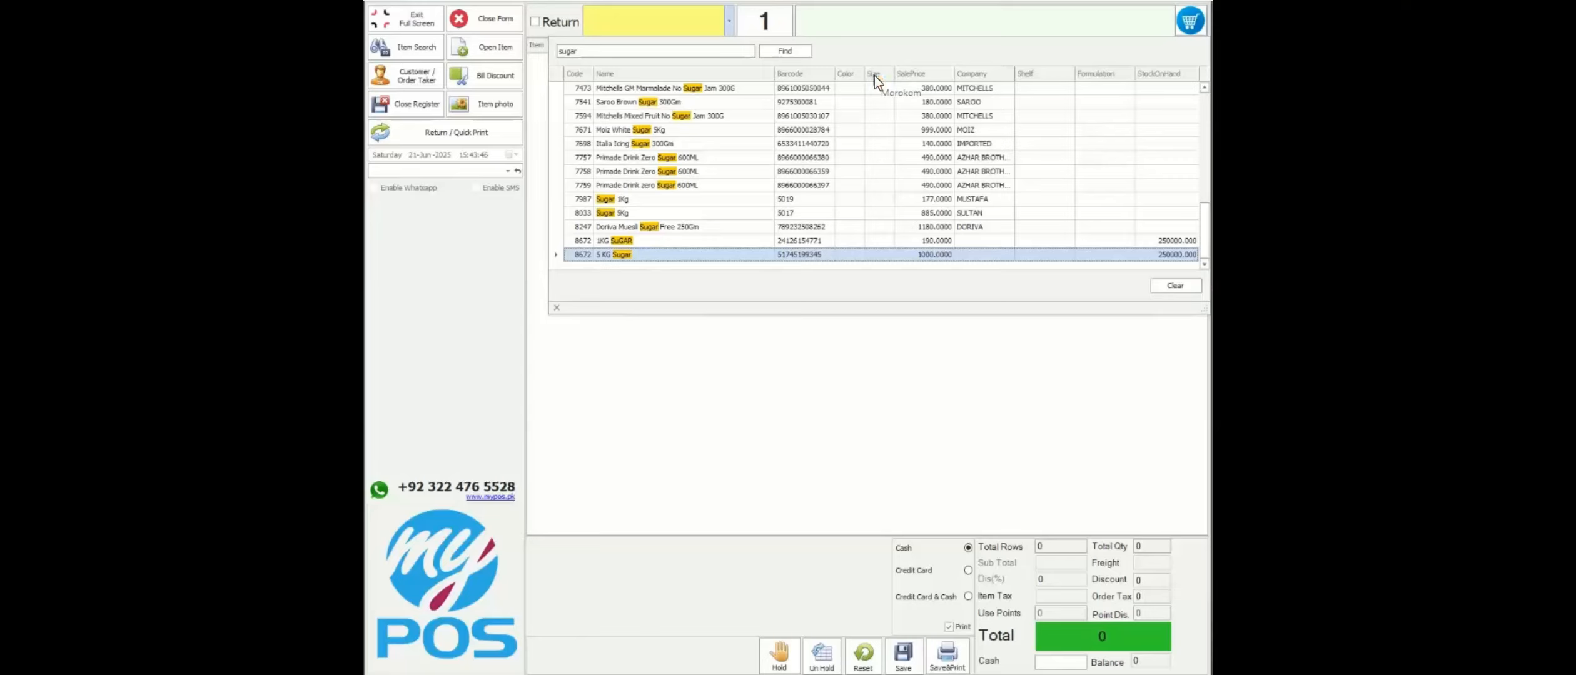
pyautogui.press('Return')
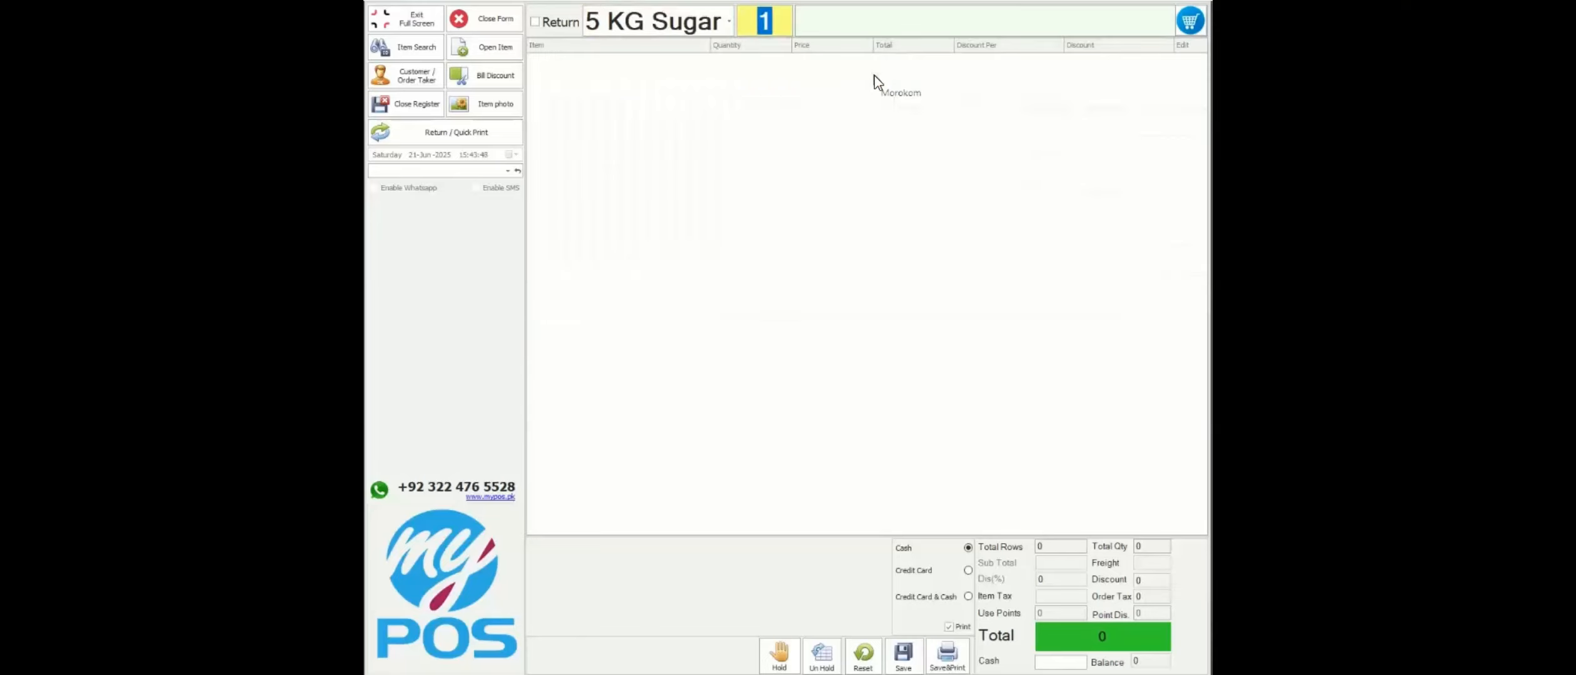
# - Add one 5 KG Sugar, pay 1000 cash, and save the sale
pyautogui.press('Return')
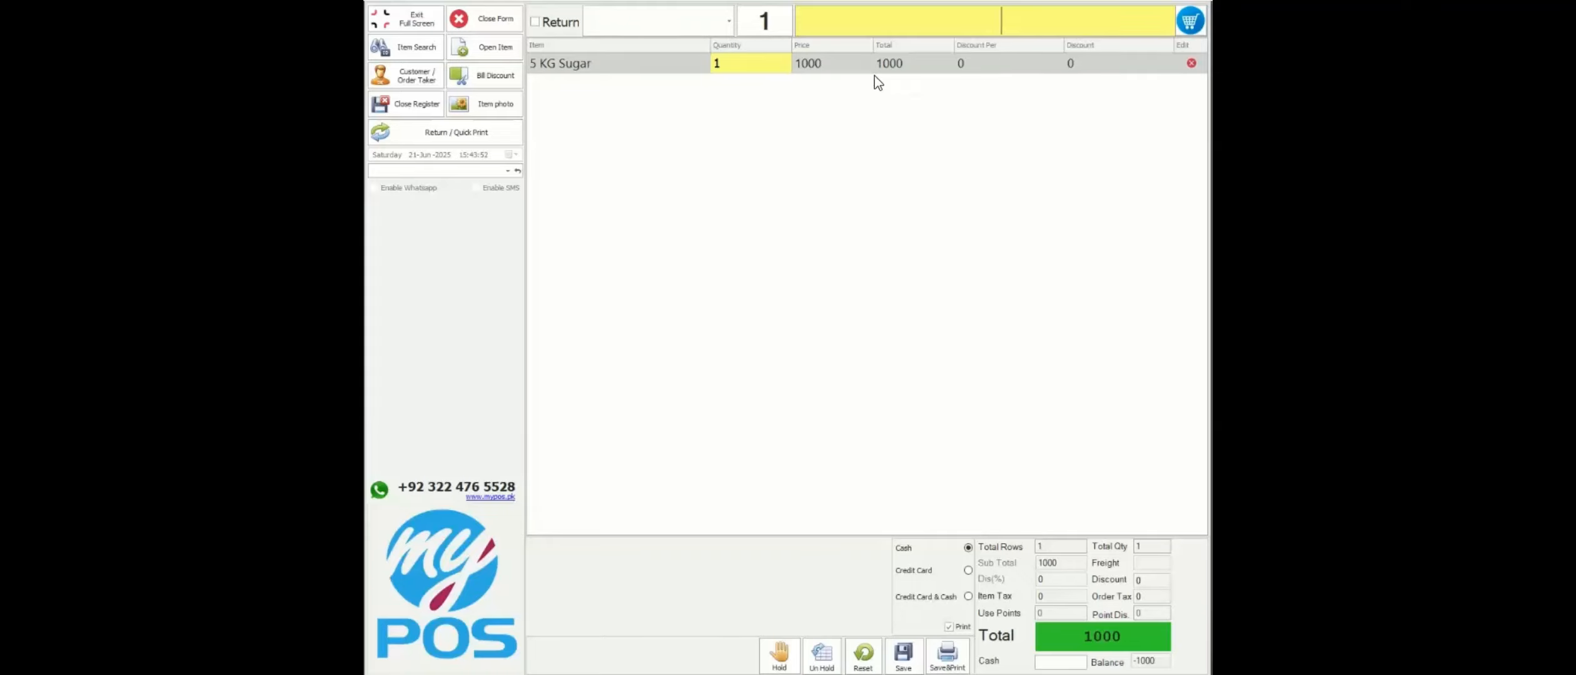
pyautogui.press('Return')
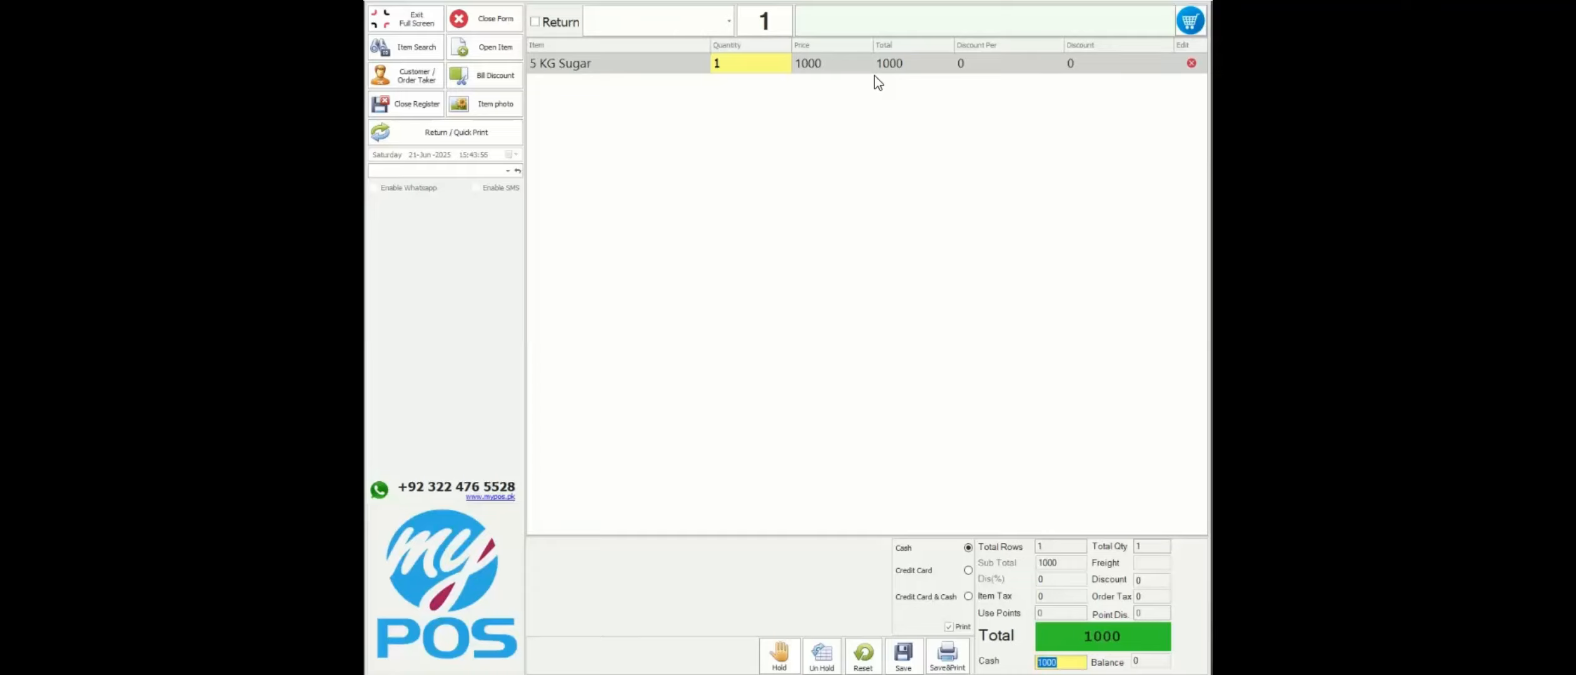
pyautogui.press('Return')
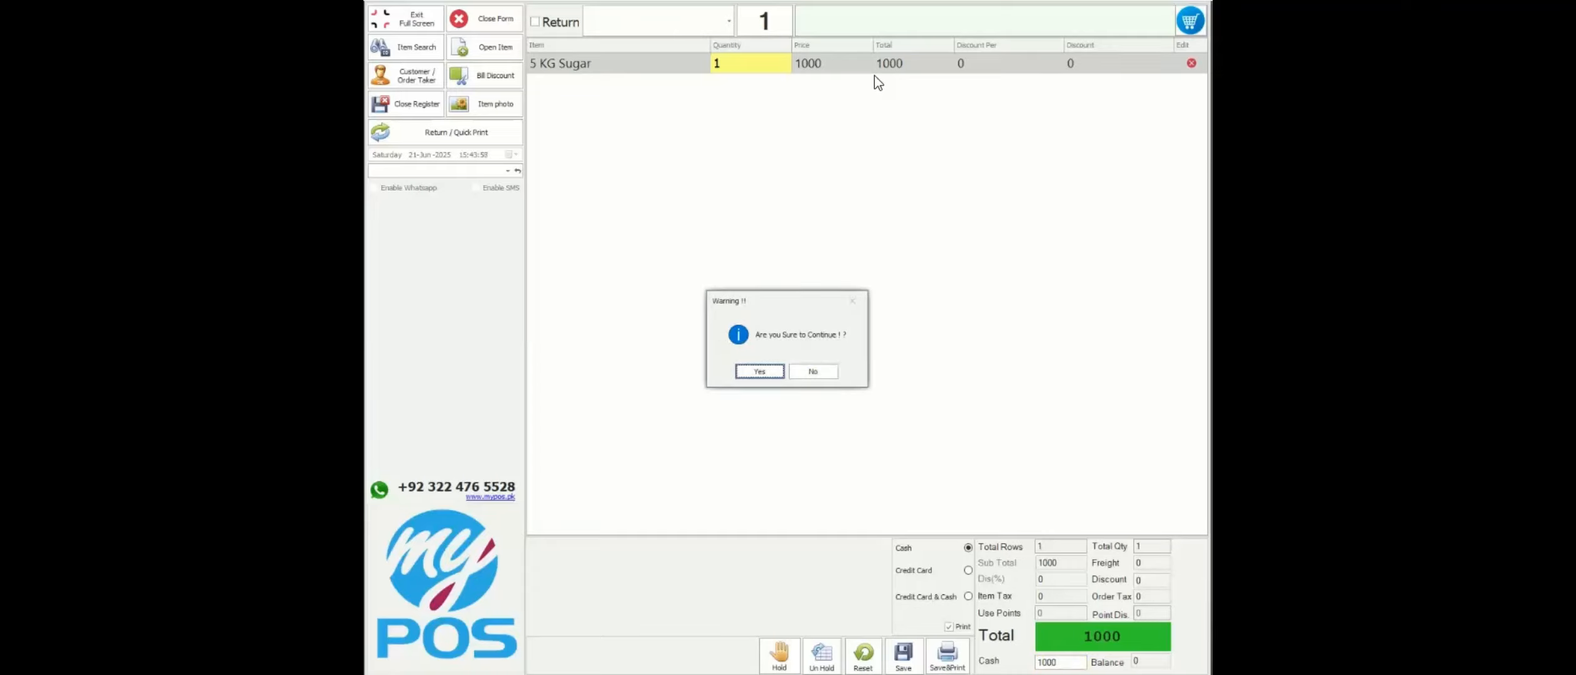
pyautogui.press('Return')
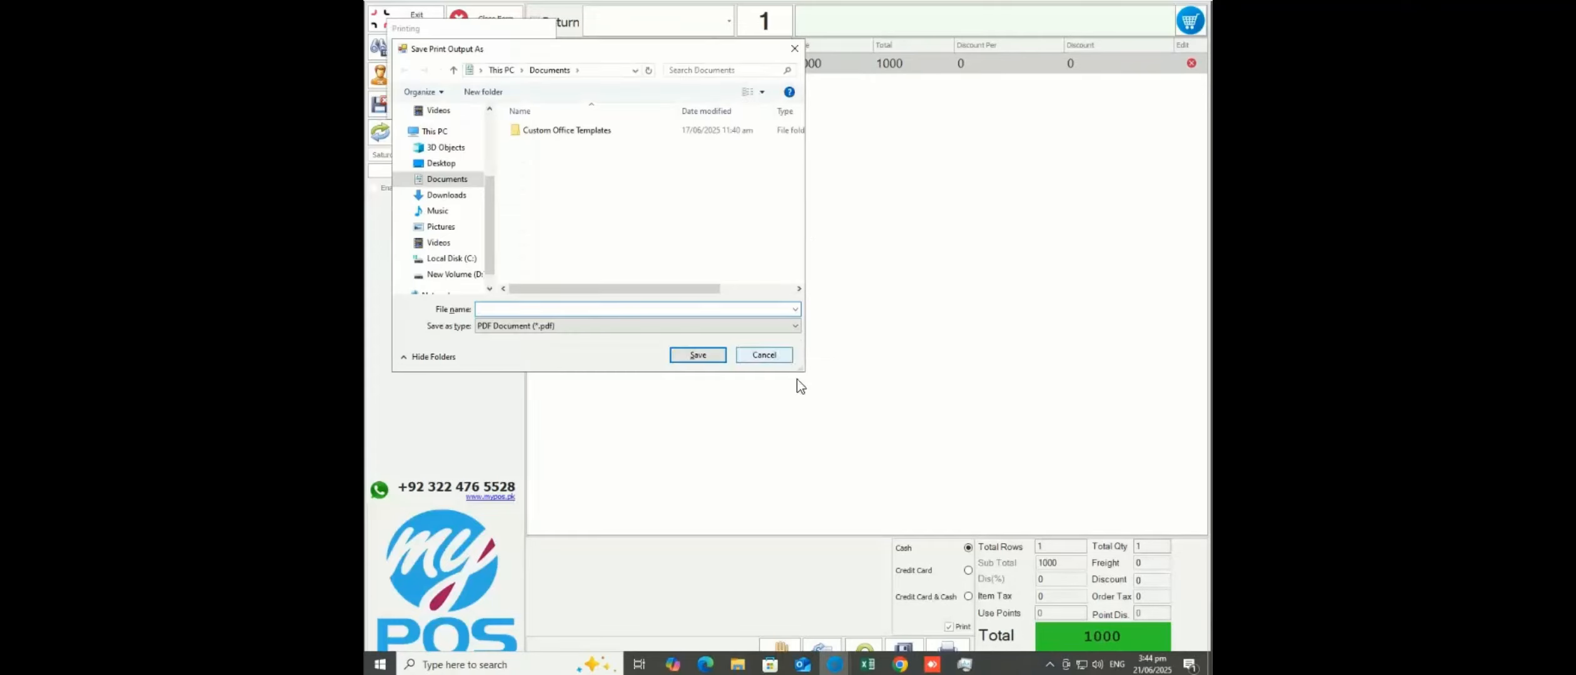
# - Skip the PDF receipt, dismiss the summary, and close the sale screen
pyautogui.click(764, 355)
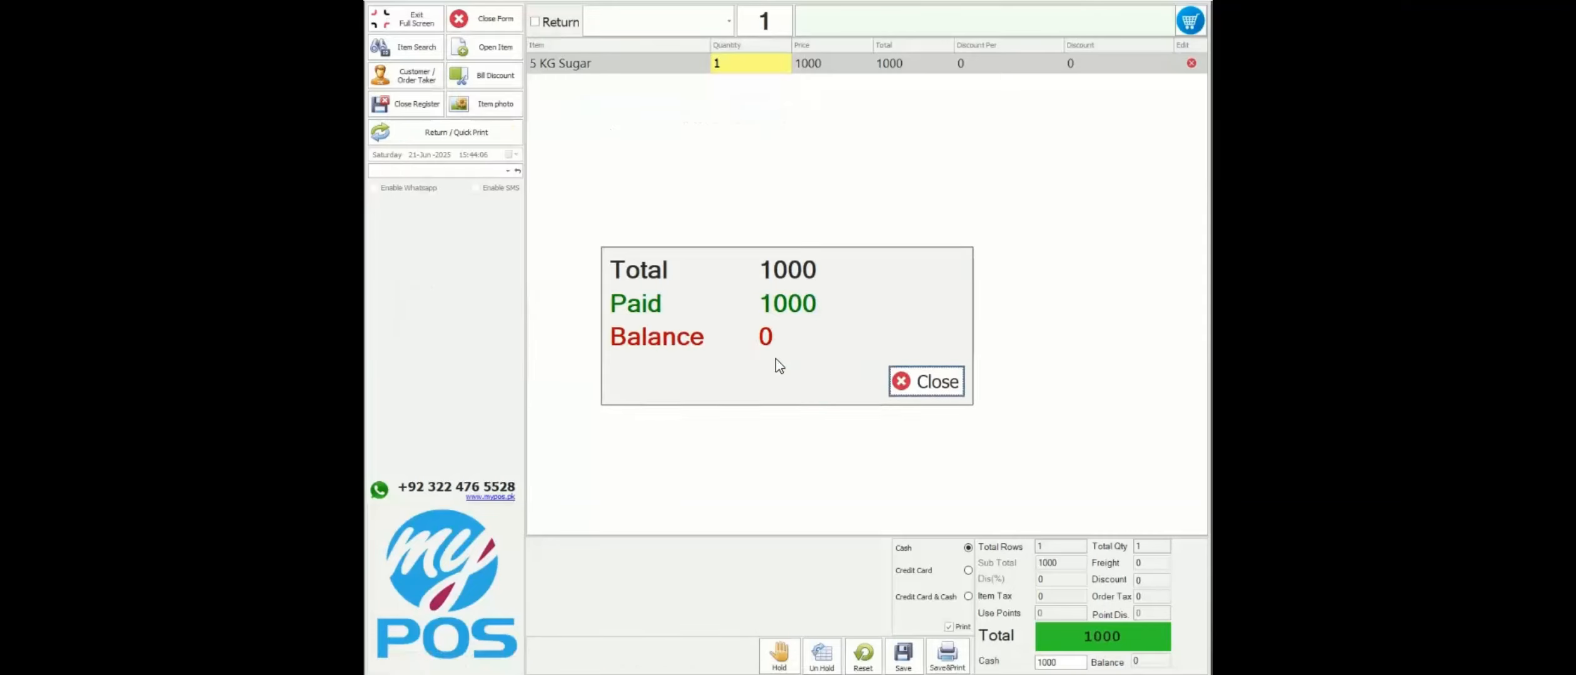
pyautogui.press('Return')
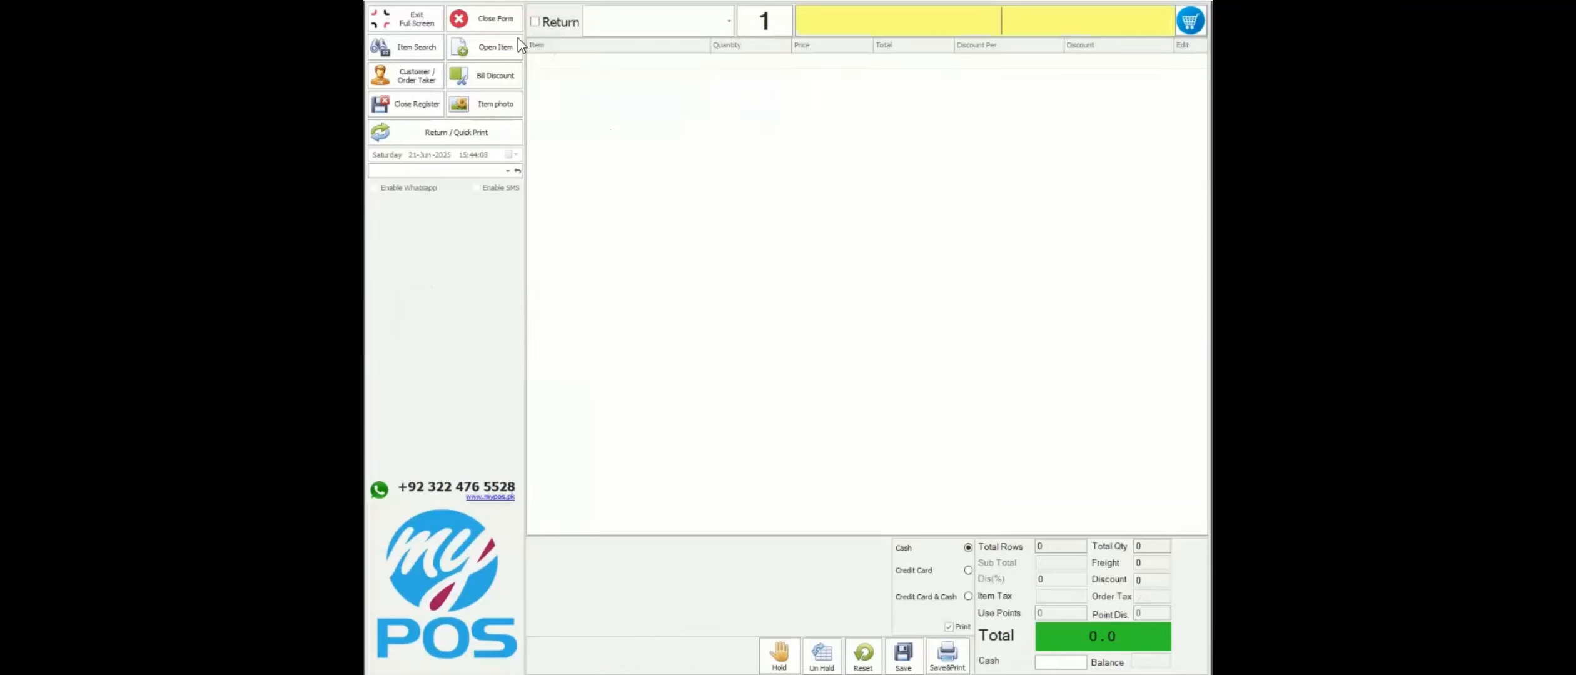
pyautogui.click(495, 25)
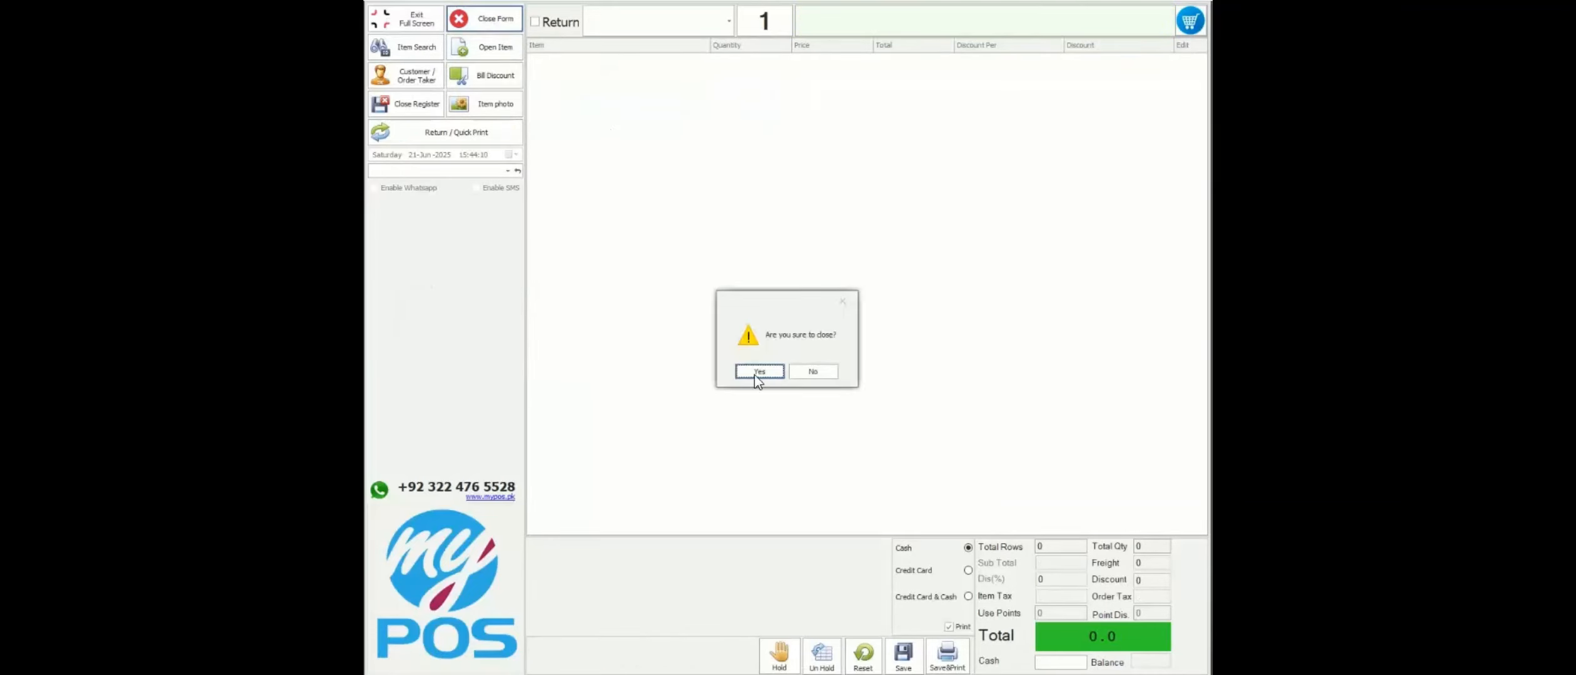
pyautogui.click(759, 371)
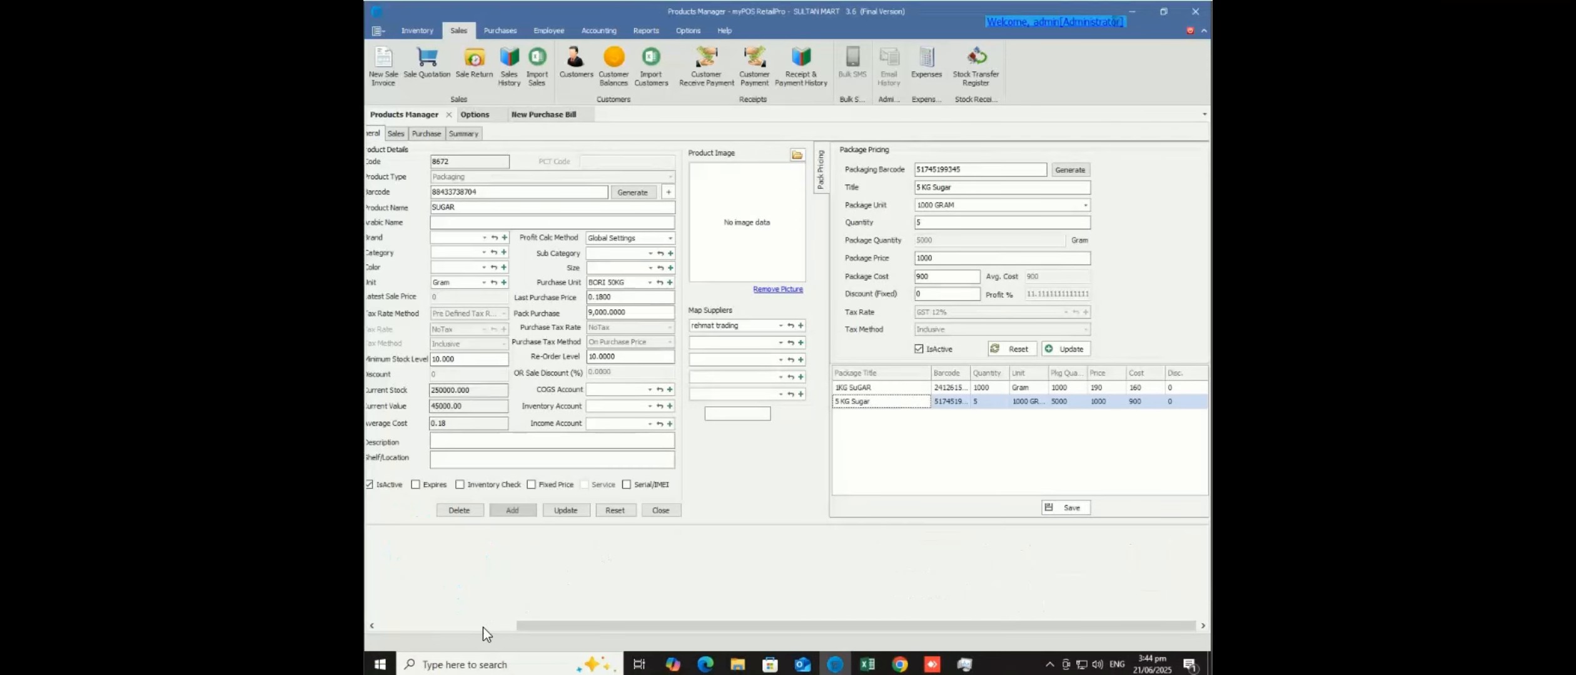
# - Reload 8672-SUGAR and list its sales from 01-Jun-2025 to 21/06/2025
pyautogui.click(483, 627)
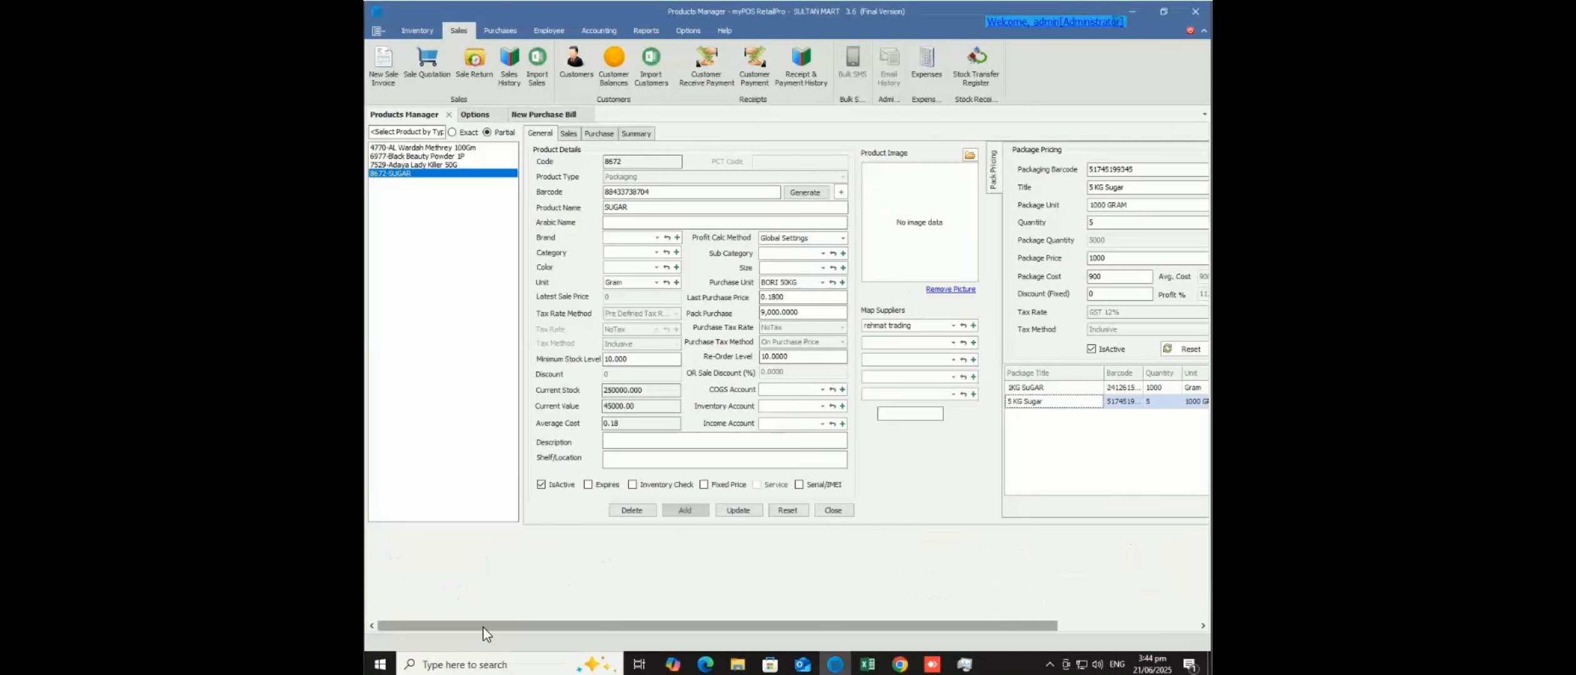
pyautogui.click(414, 174)
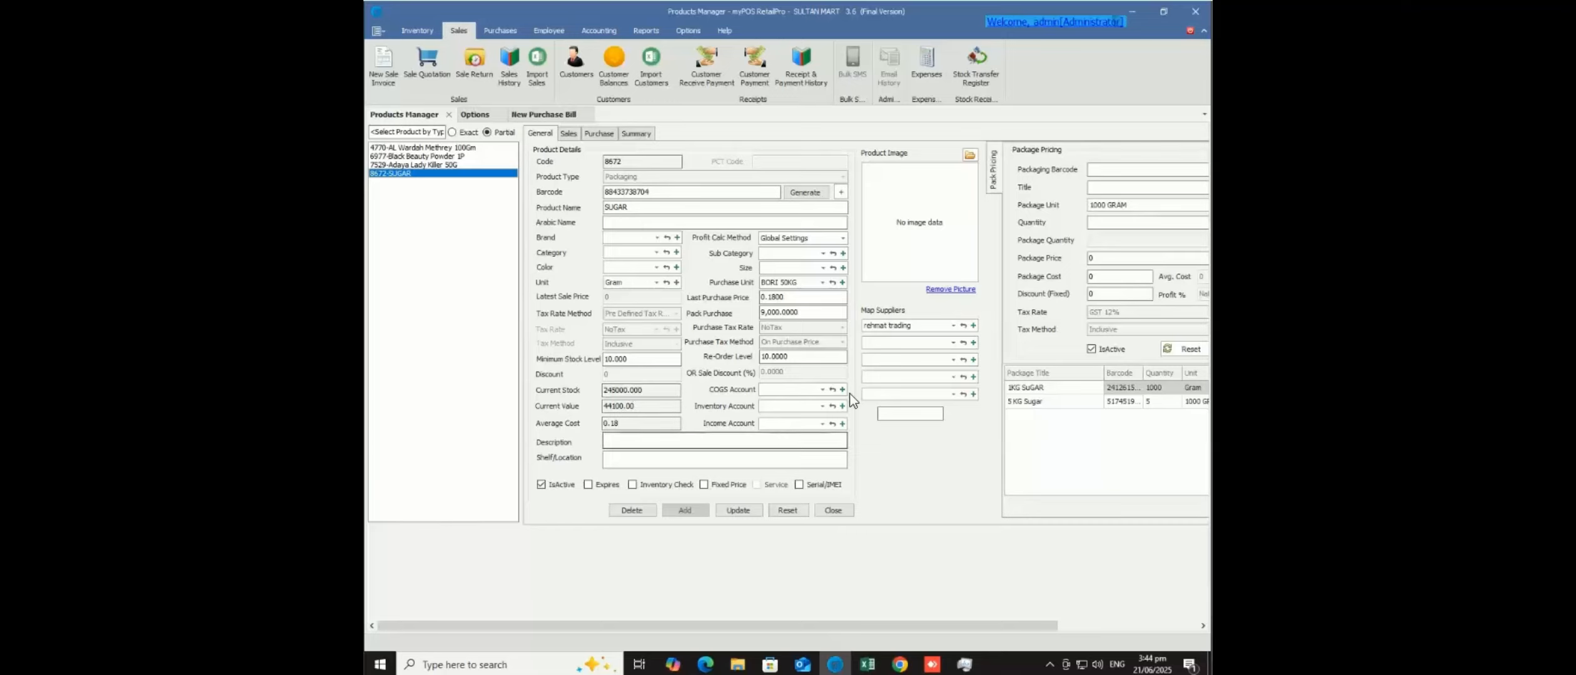
pyautogui.click(568, 134)
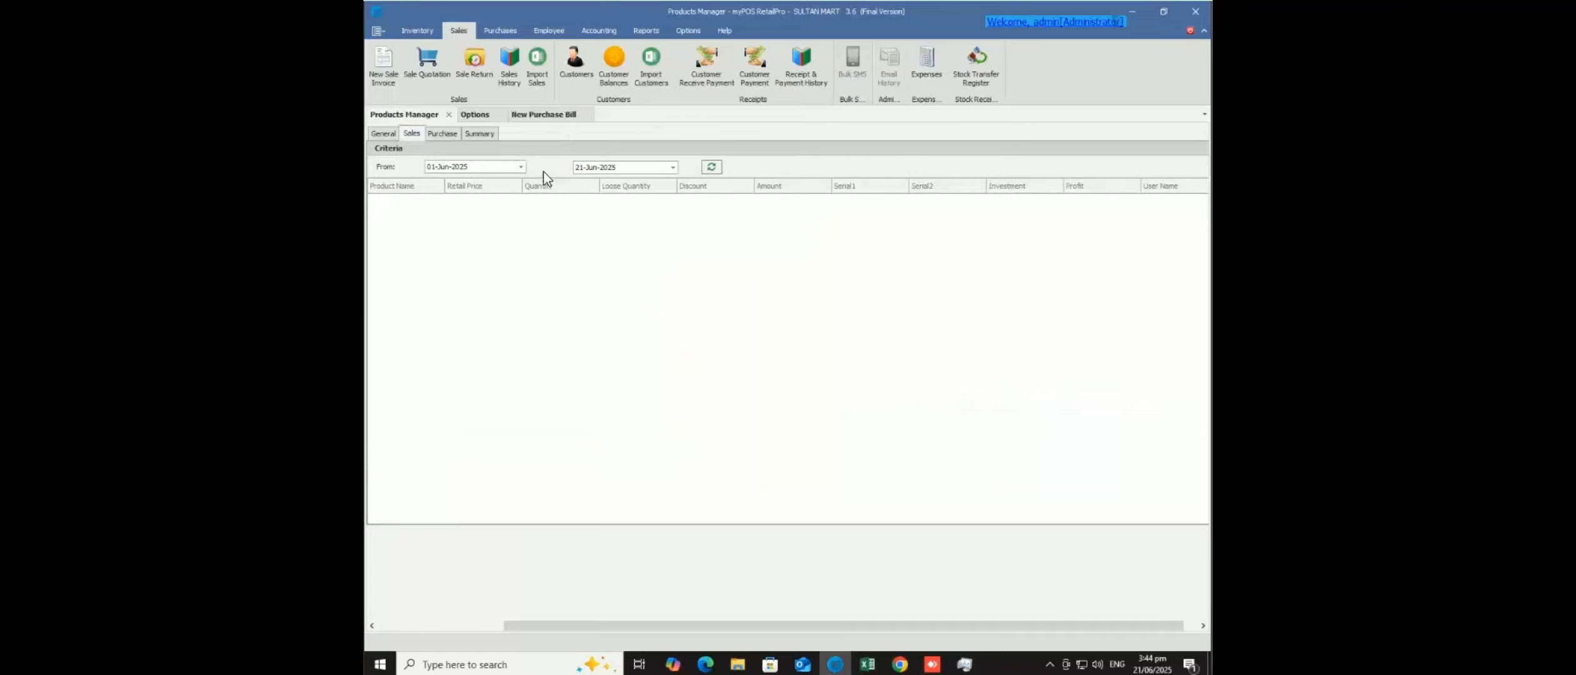
pyautogui.click(672, 168)
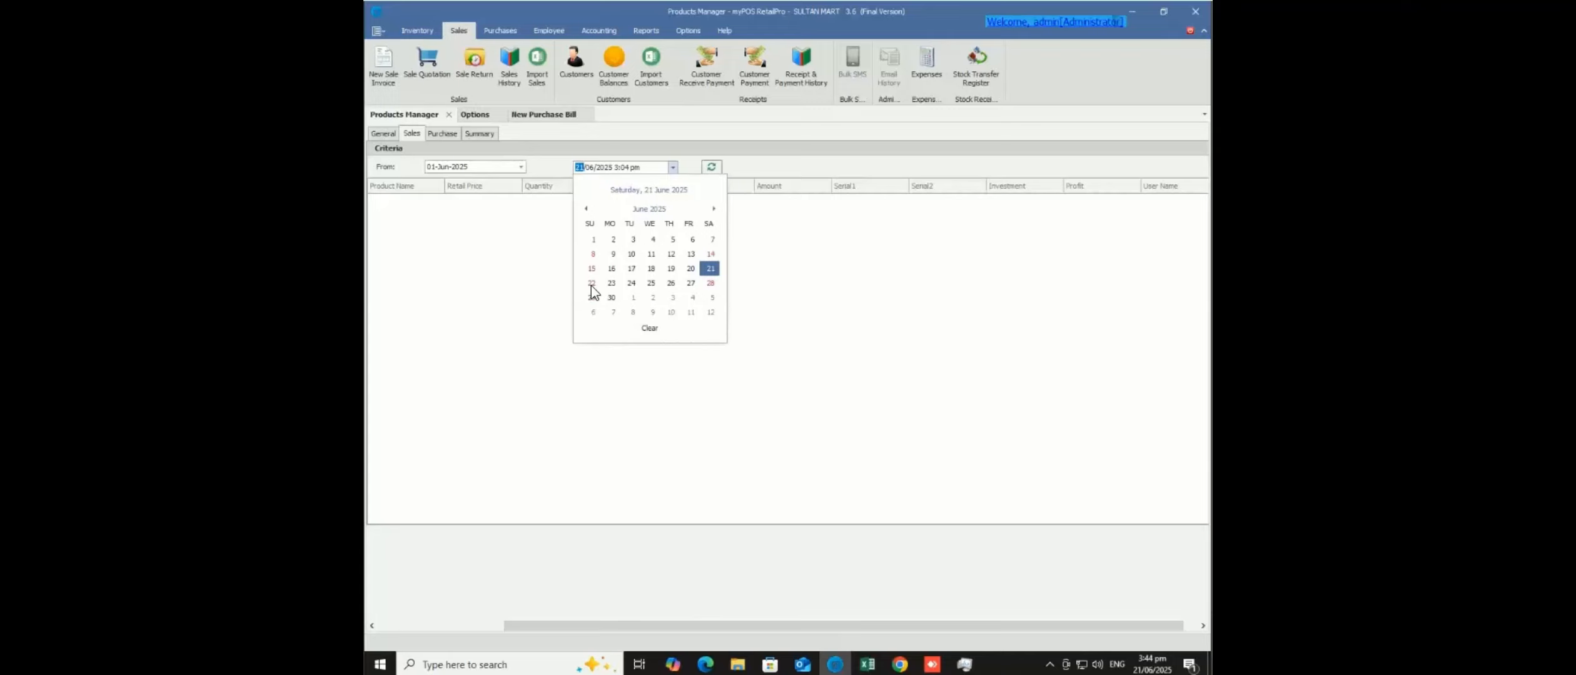
pyautogui.click(714, 167)
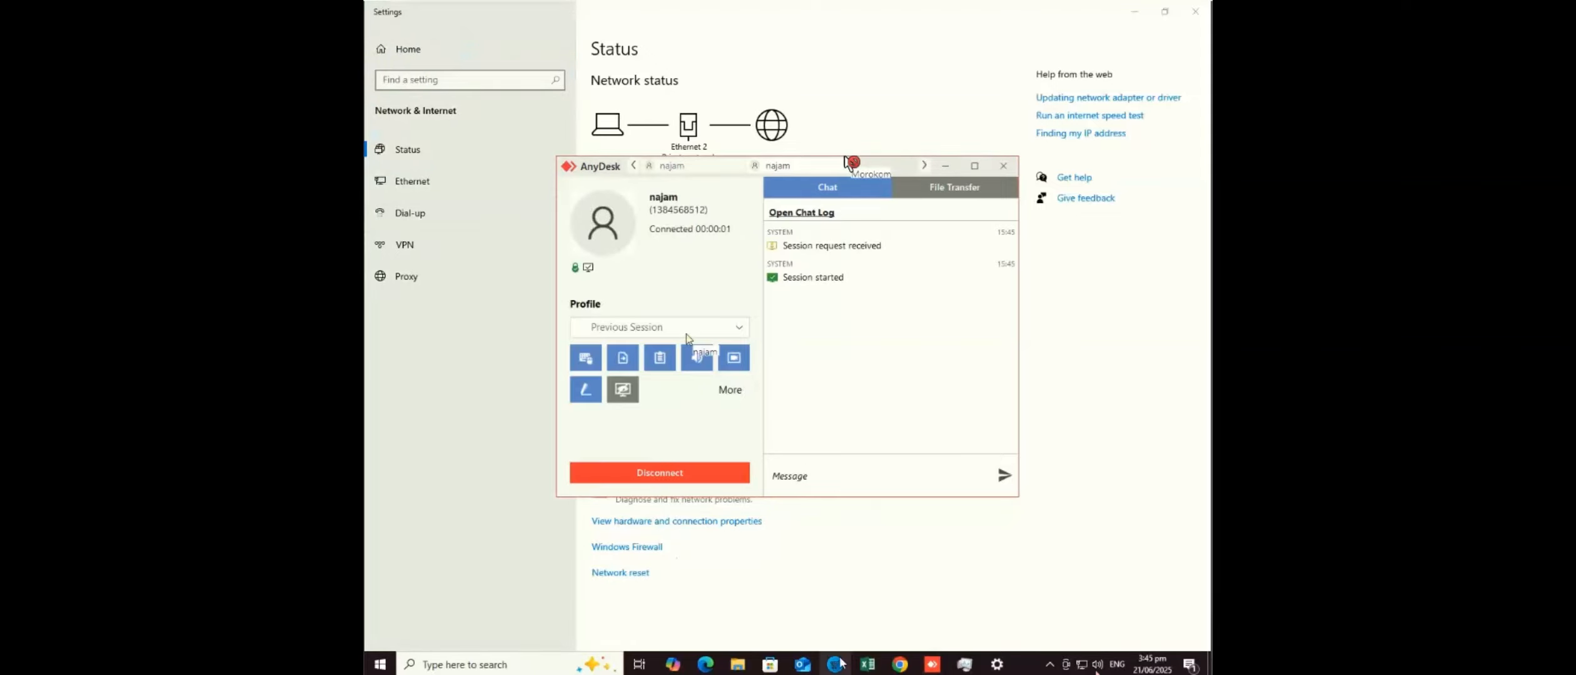
pyautogui.moveTo(835, 663)
pyautogui.click(828, 605)
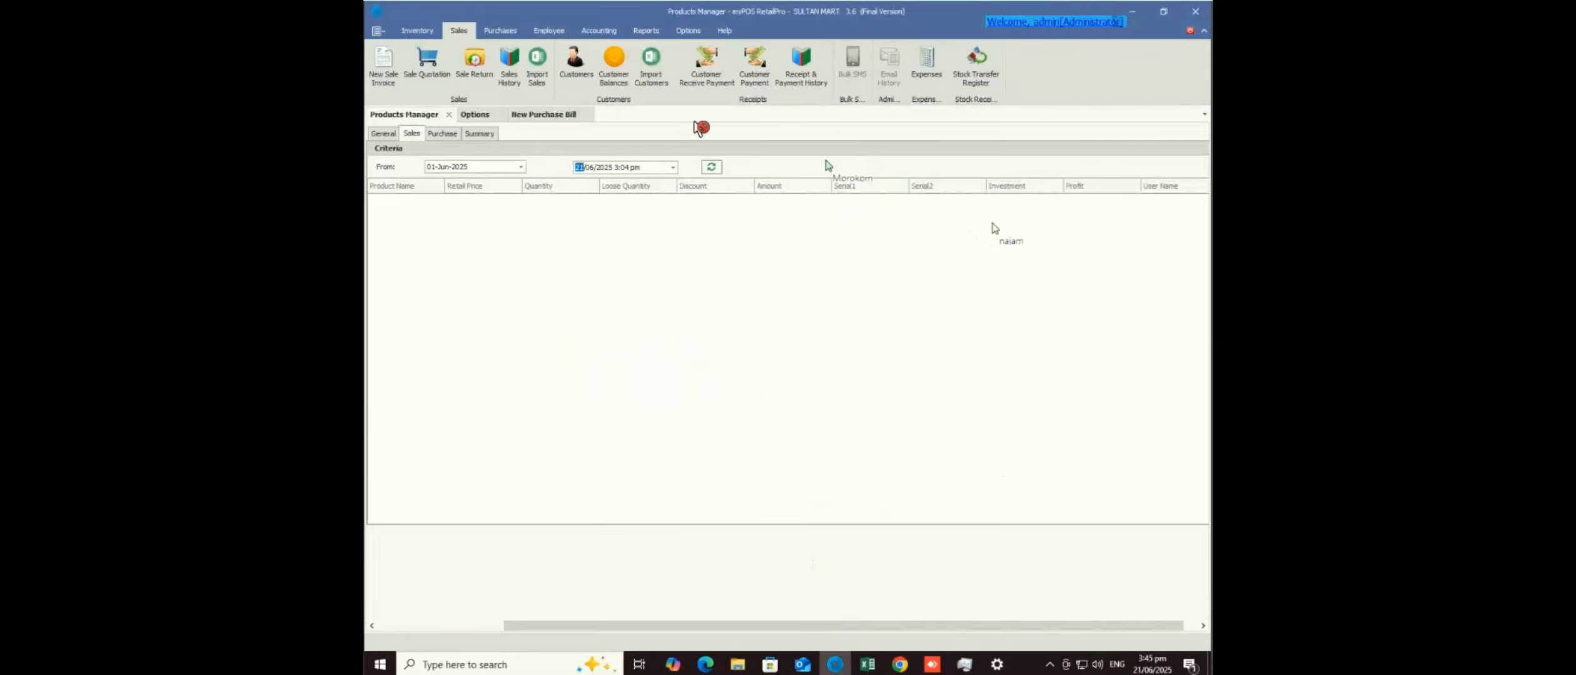
# - Extend the sales range to 22 June 2025 to show the 5 KG Sugar sale's 100 profit
pyautogui.click(711, 169)
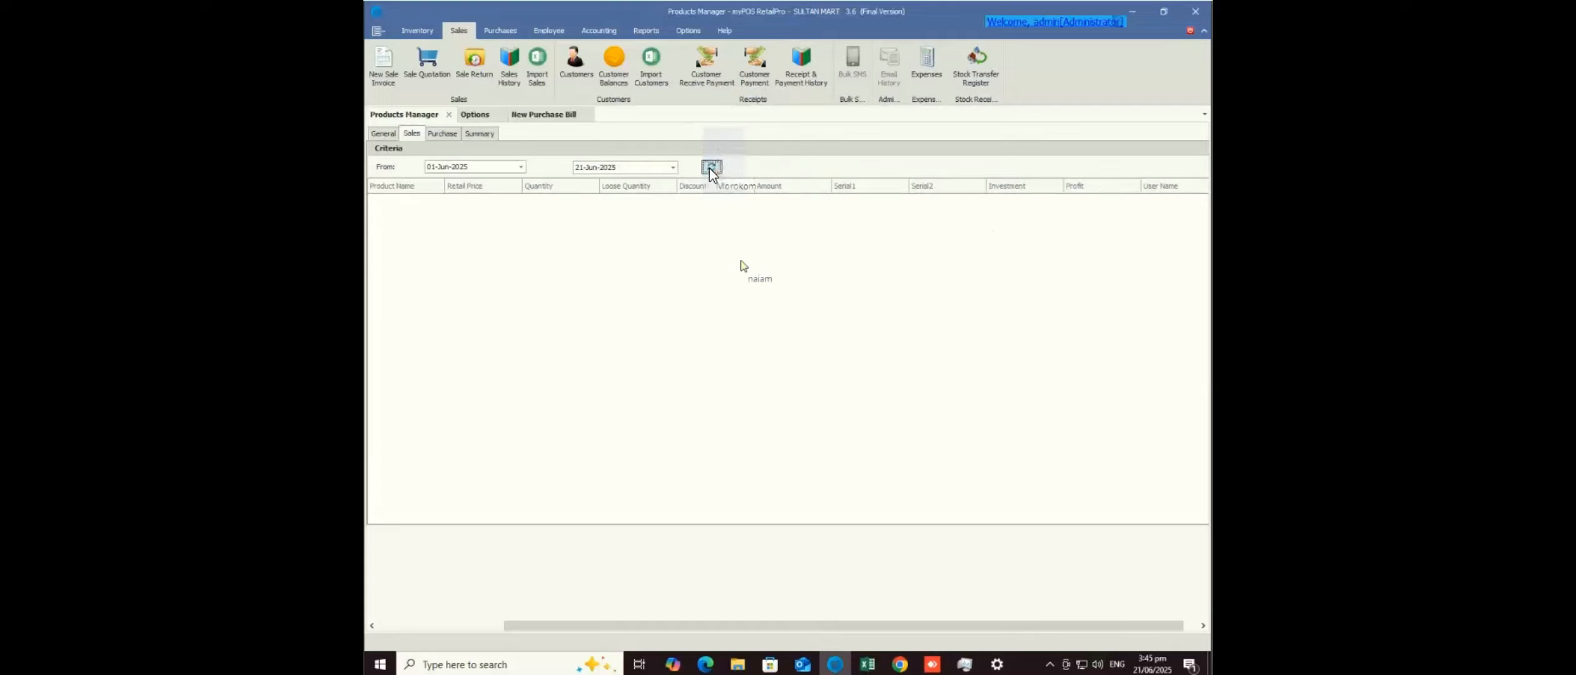
pyautogui.click(672, 167)
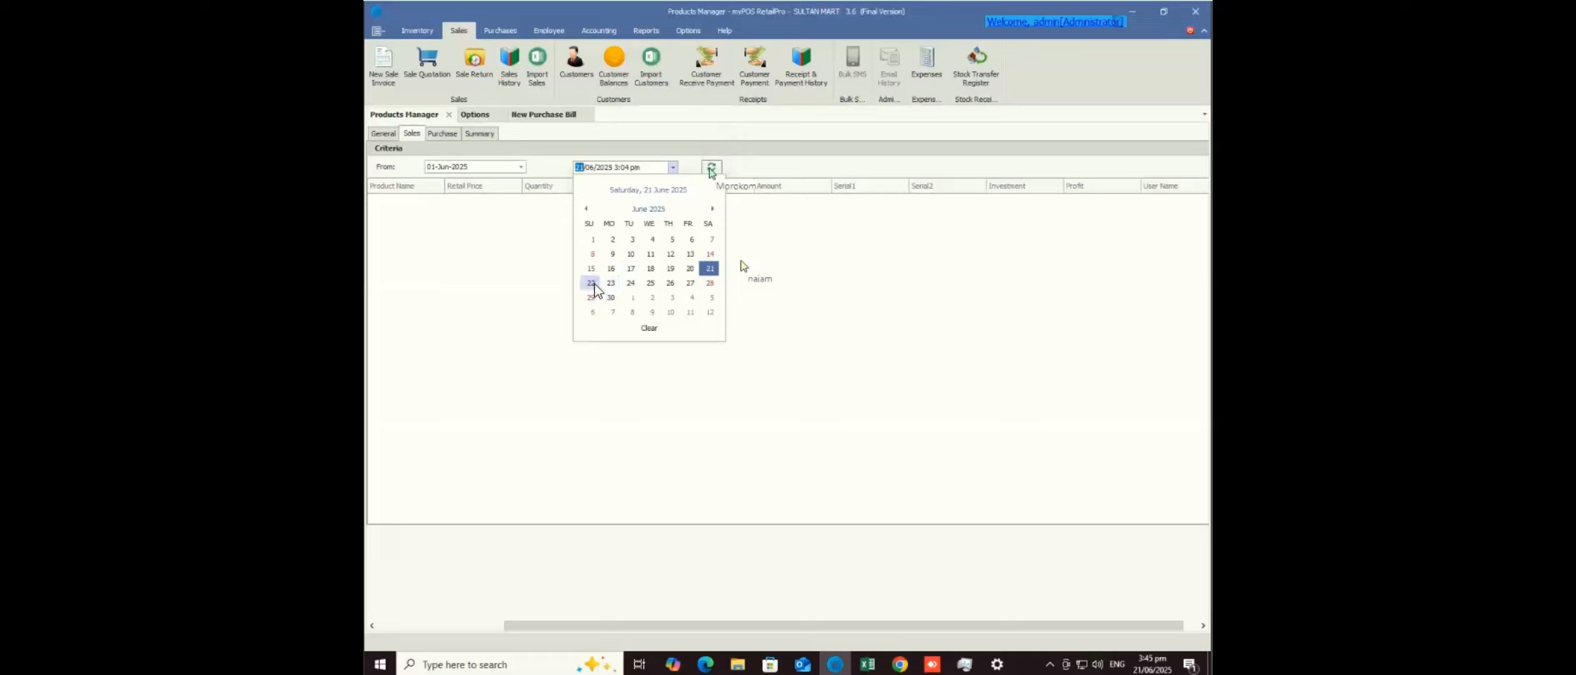
pyautogui.click(591, 283)
pyautogui.click(711, 169)
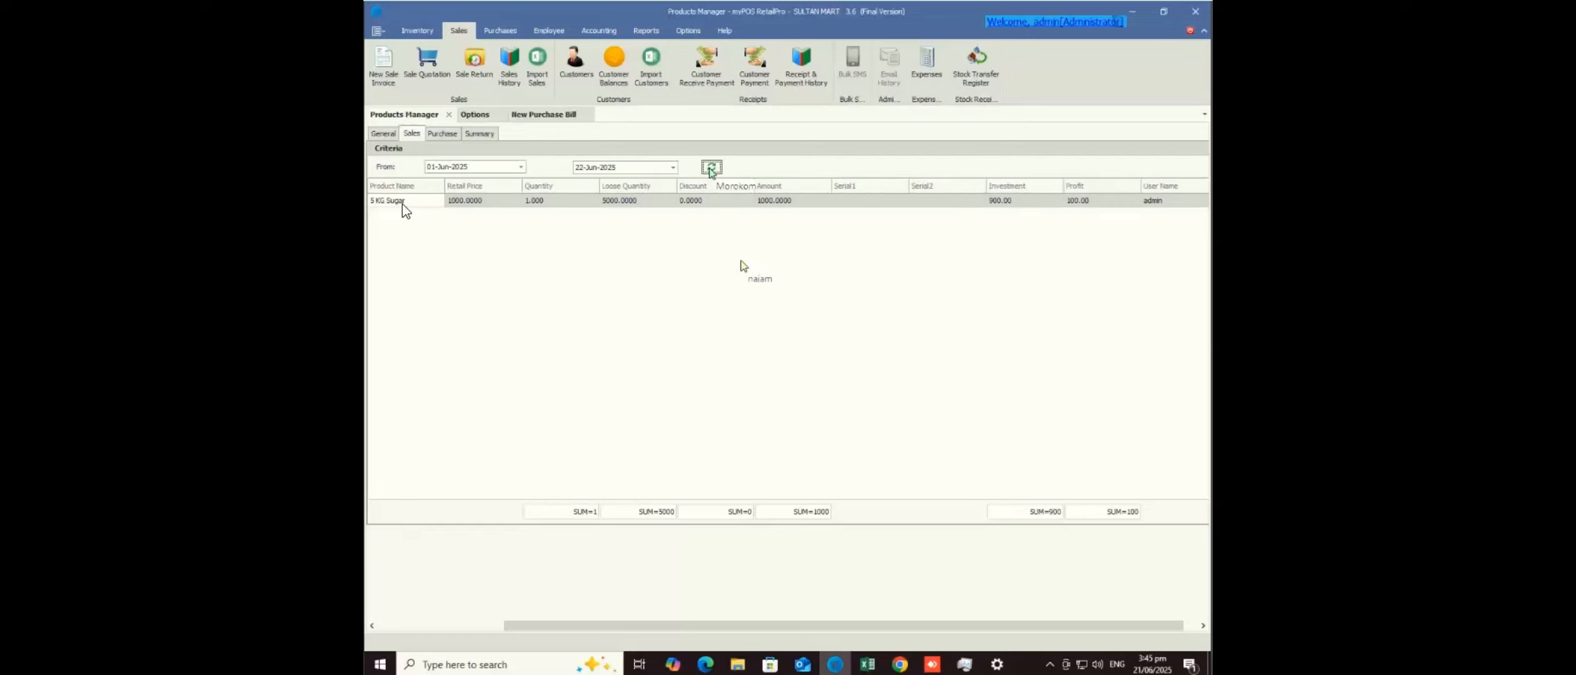
pyautogui.click(485, 626)
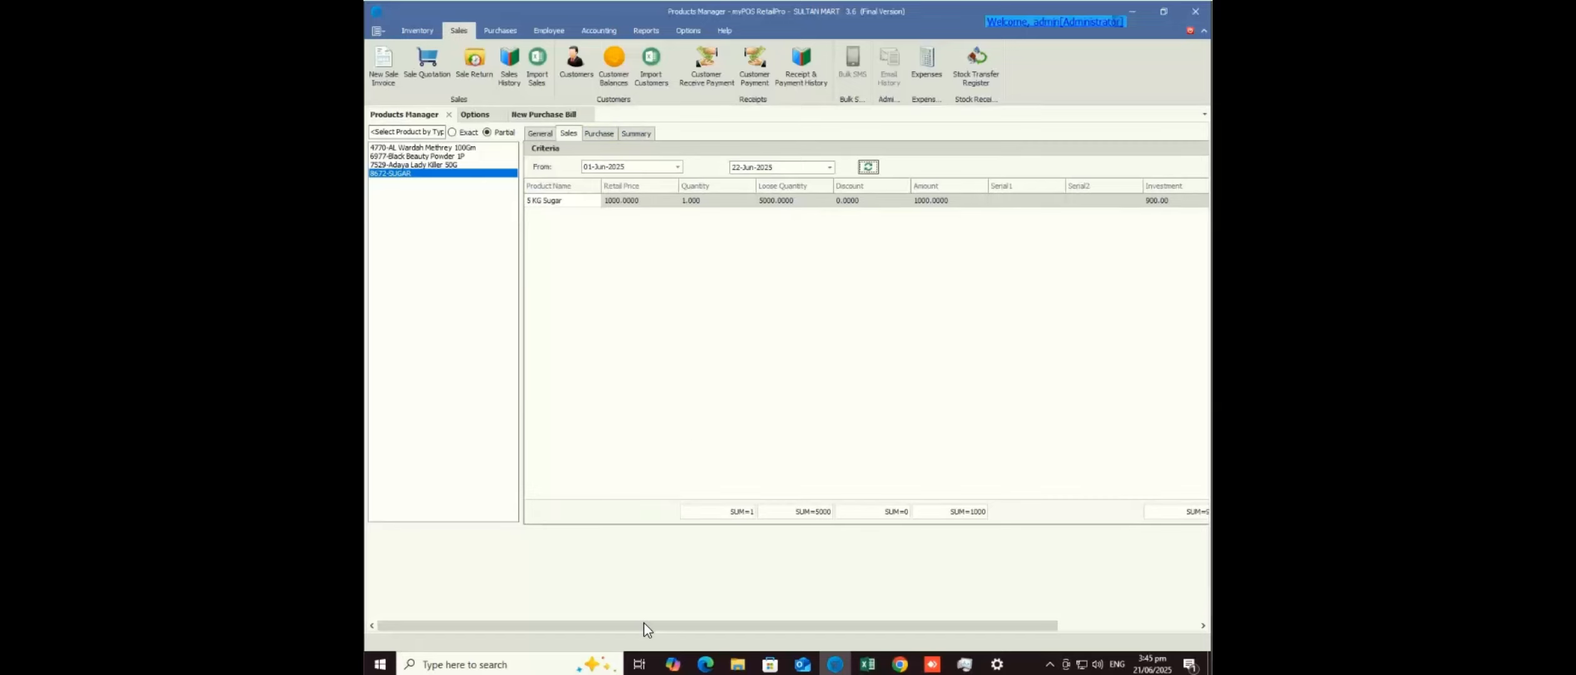
pyautogui.moveTo(644, 623); pyautogui.dragTo(829, 621)
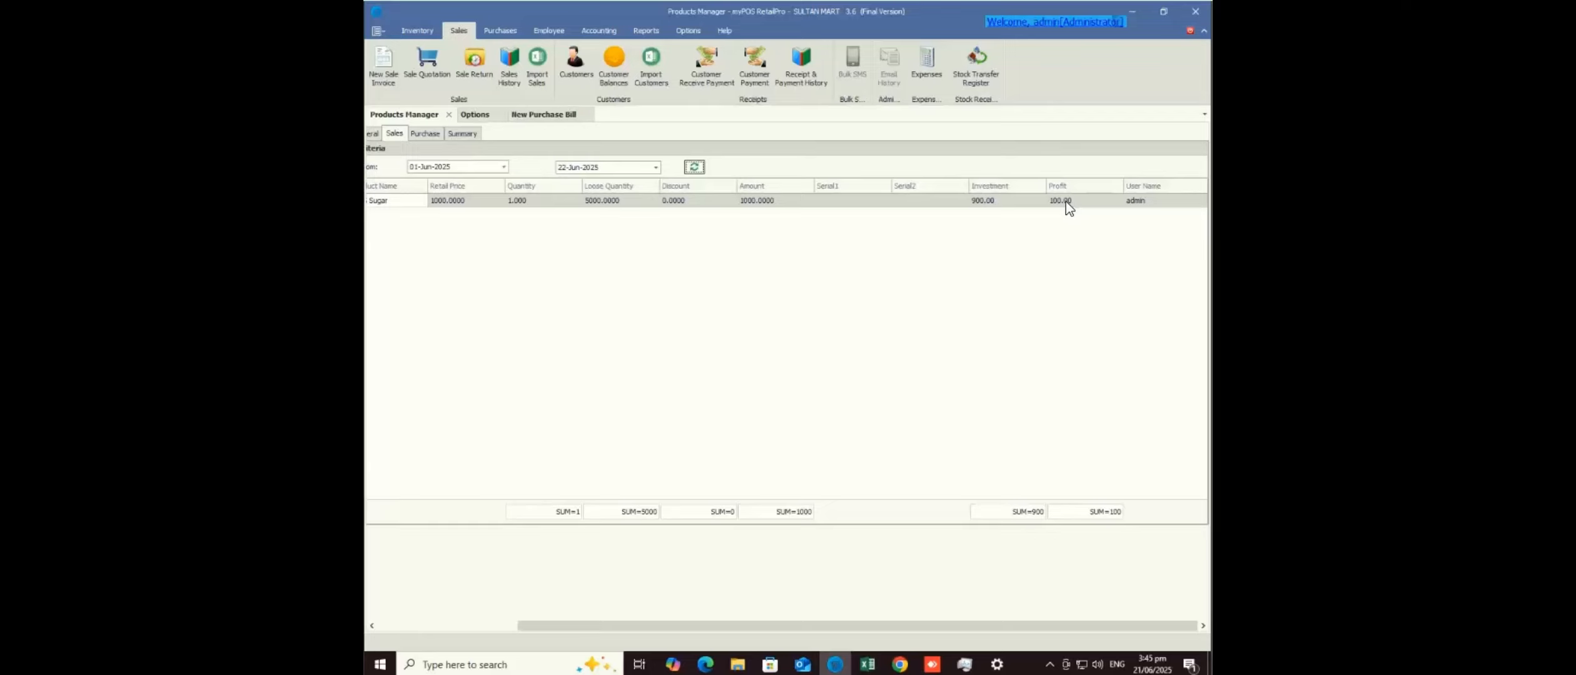
# - Check SUGAR's purchase history, then return to its general details showing stock 245000
pyautogui.click(488, 625)
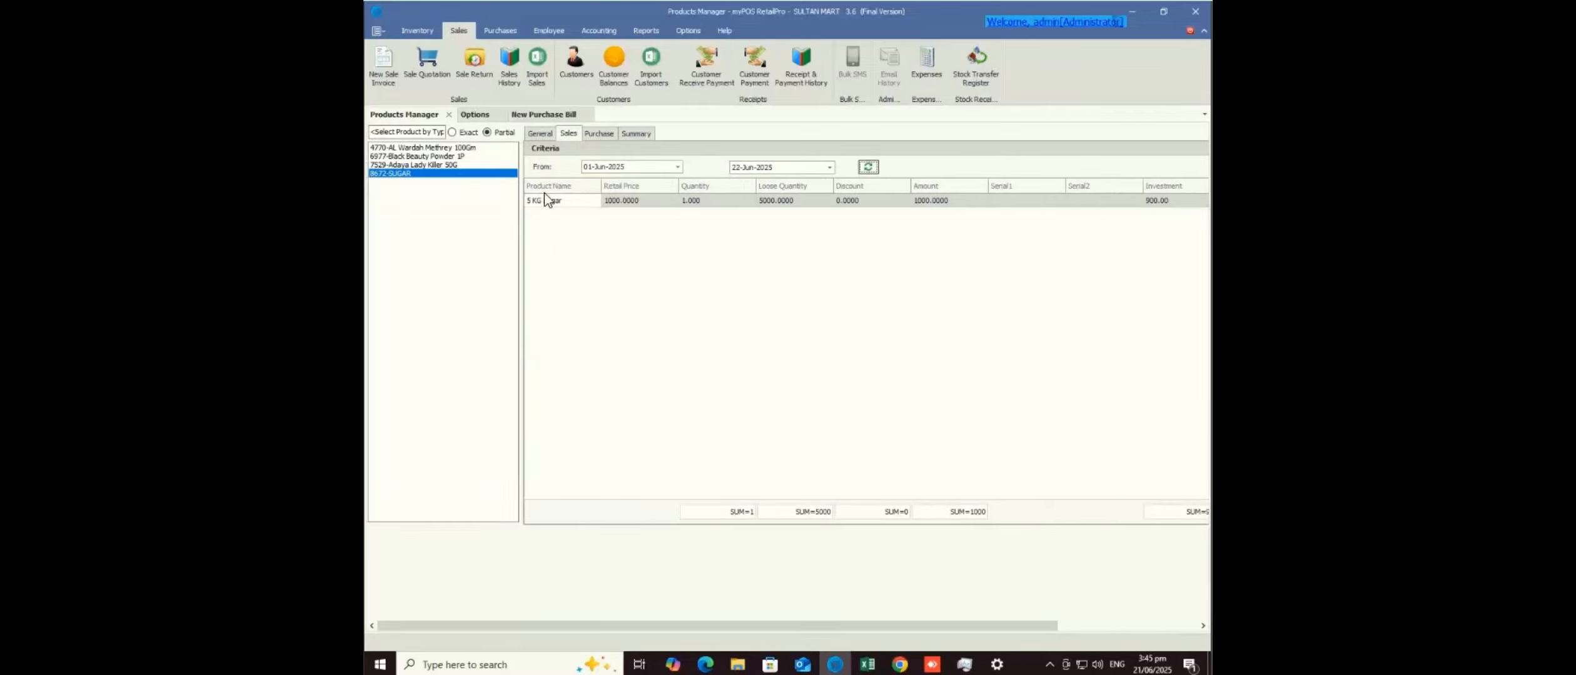
pyautogui.click(587, 135)
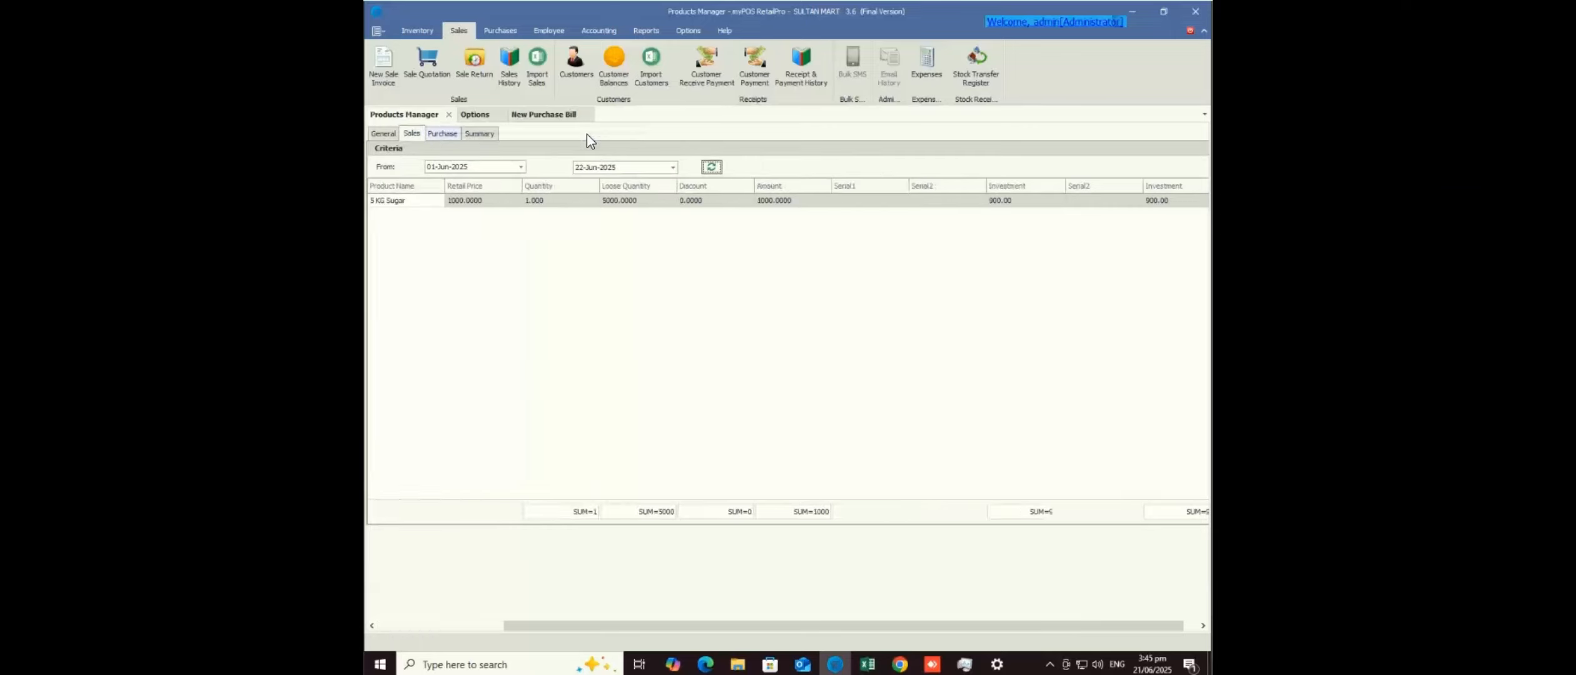
pyautogui.click(388, 133)
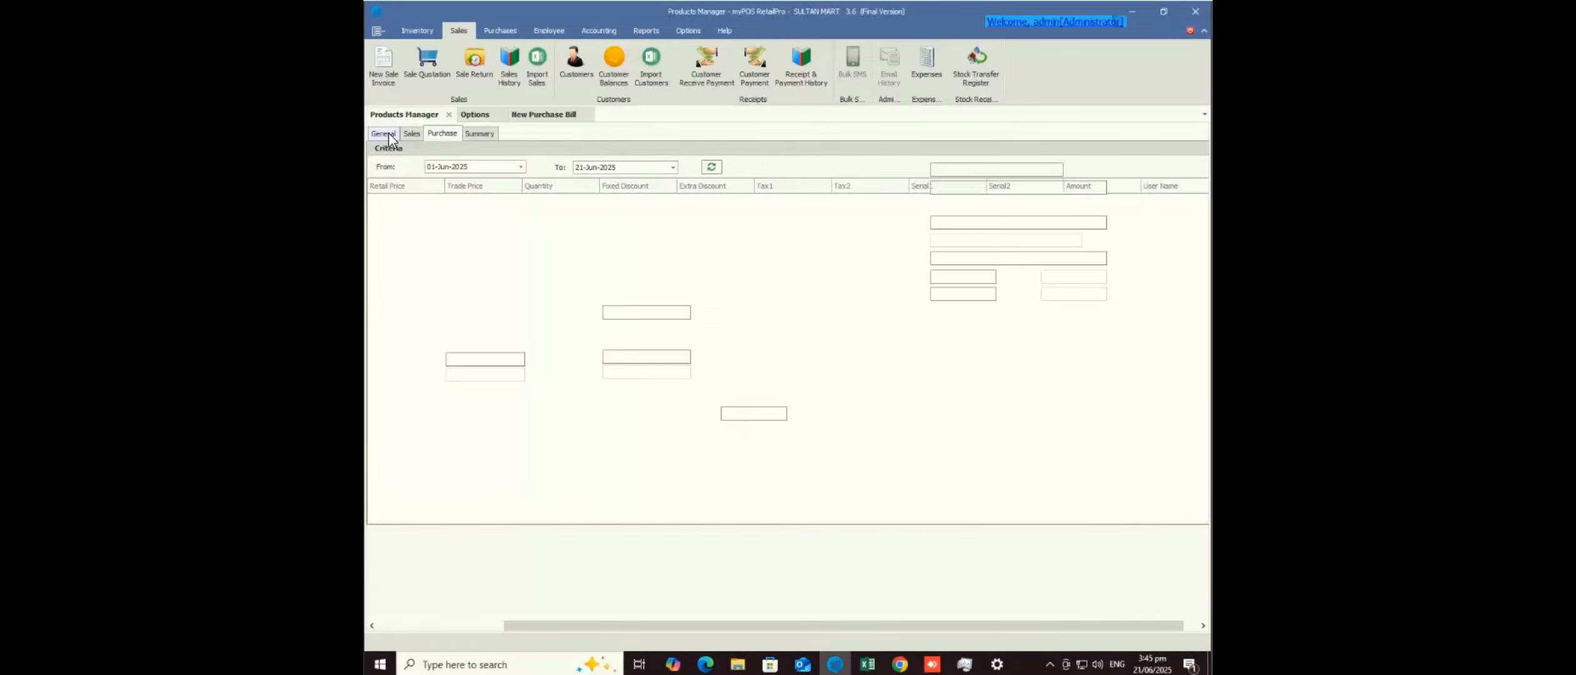
# - Search the product list for 'te' and open Test 4 - Coke
pyautogui.click(491, 627)
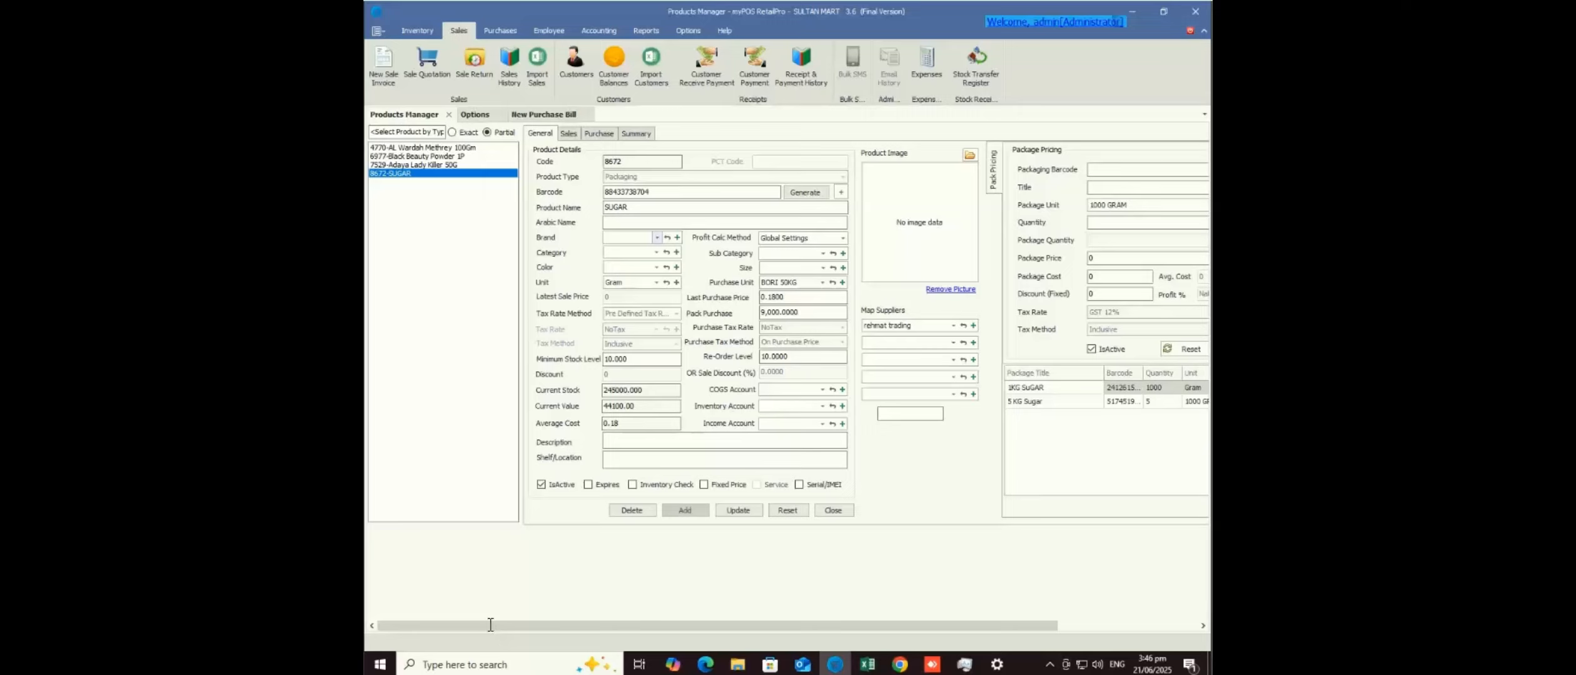
pyautogui.click(407, 132)
pyautogui.write('test')
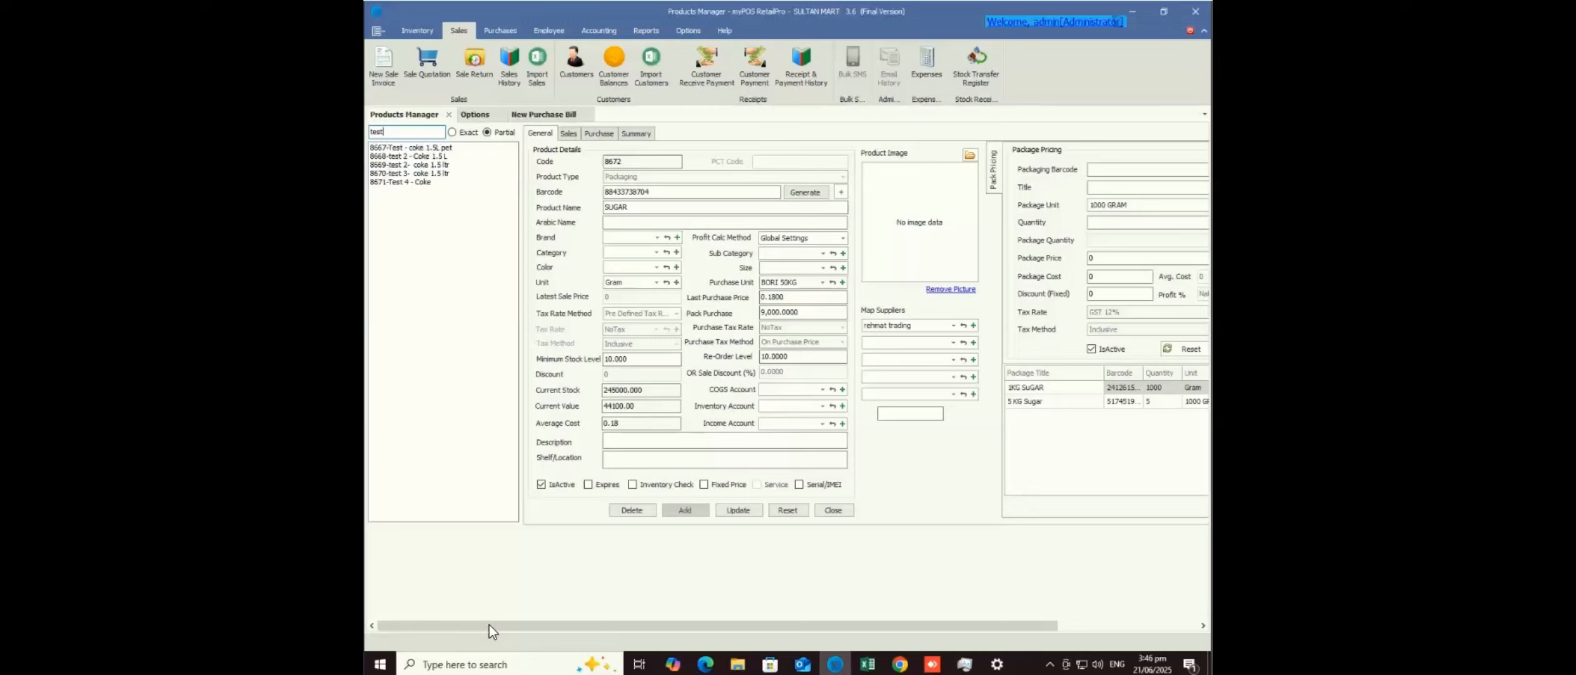
pyautogui.click(401, 182)
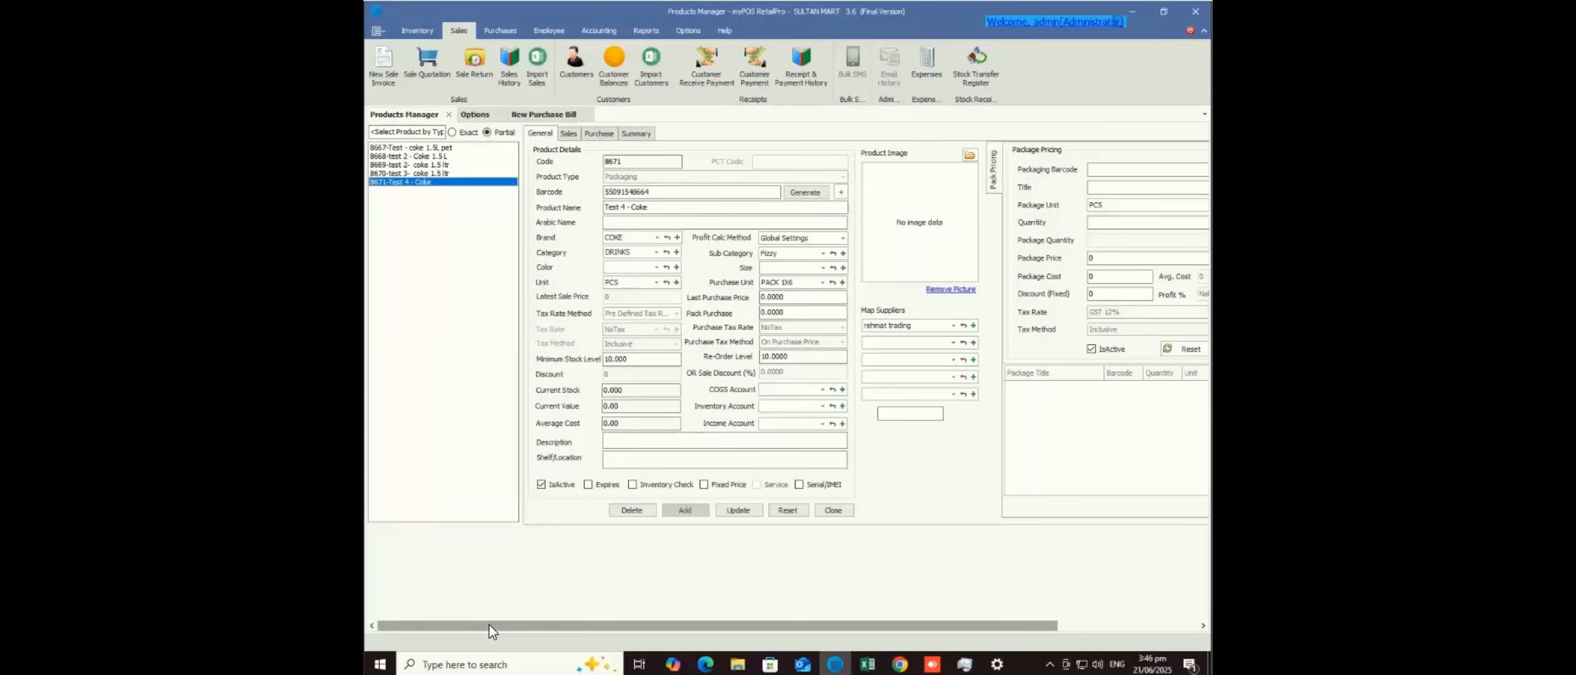
# - Add a generated-barcode package 'test 4 - 1 pcs': quantity 1, cost 100, price 100
pyautogui.hscroll(5, 489, 629)
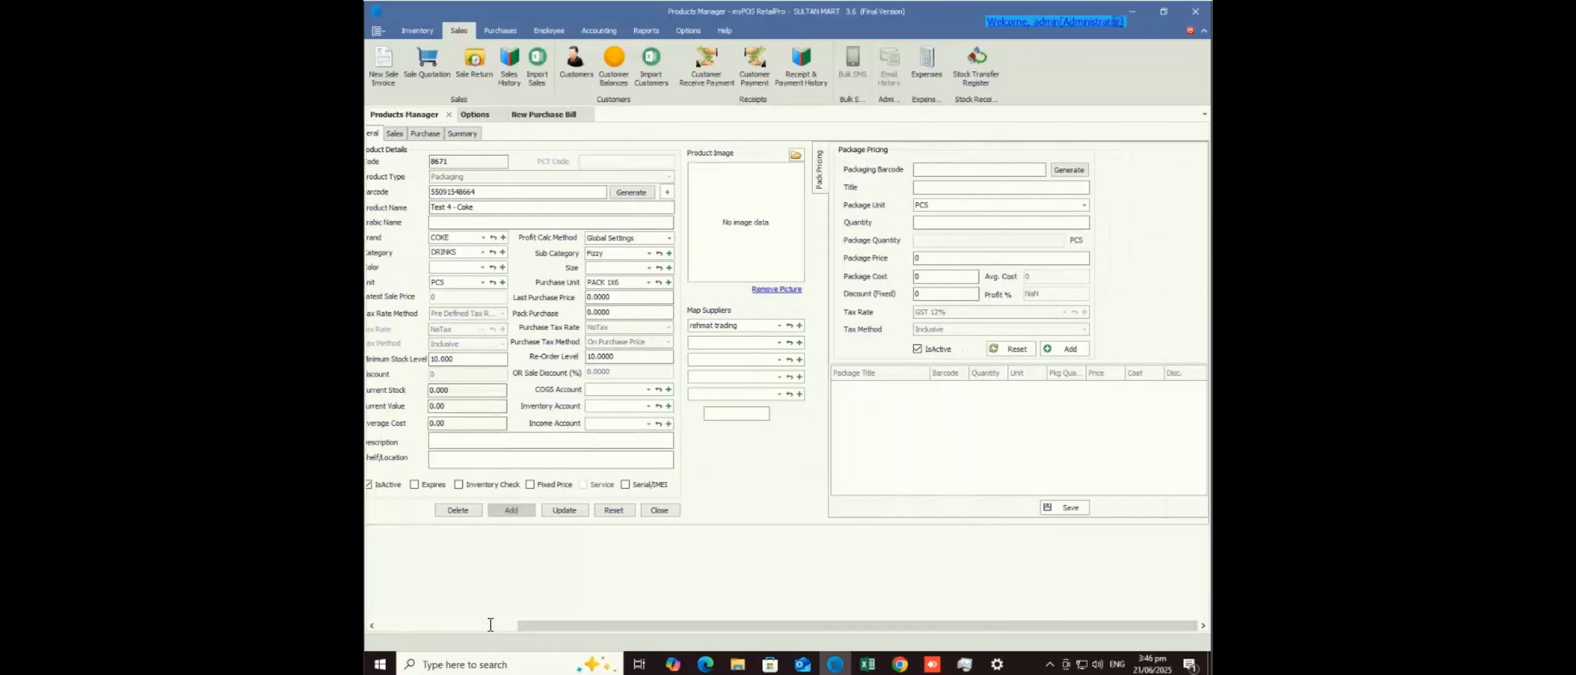
pyautogui.click(1069, 170)
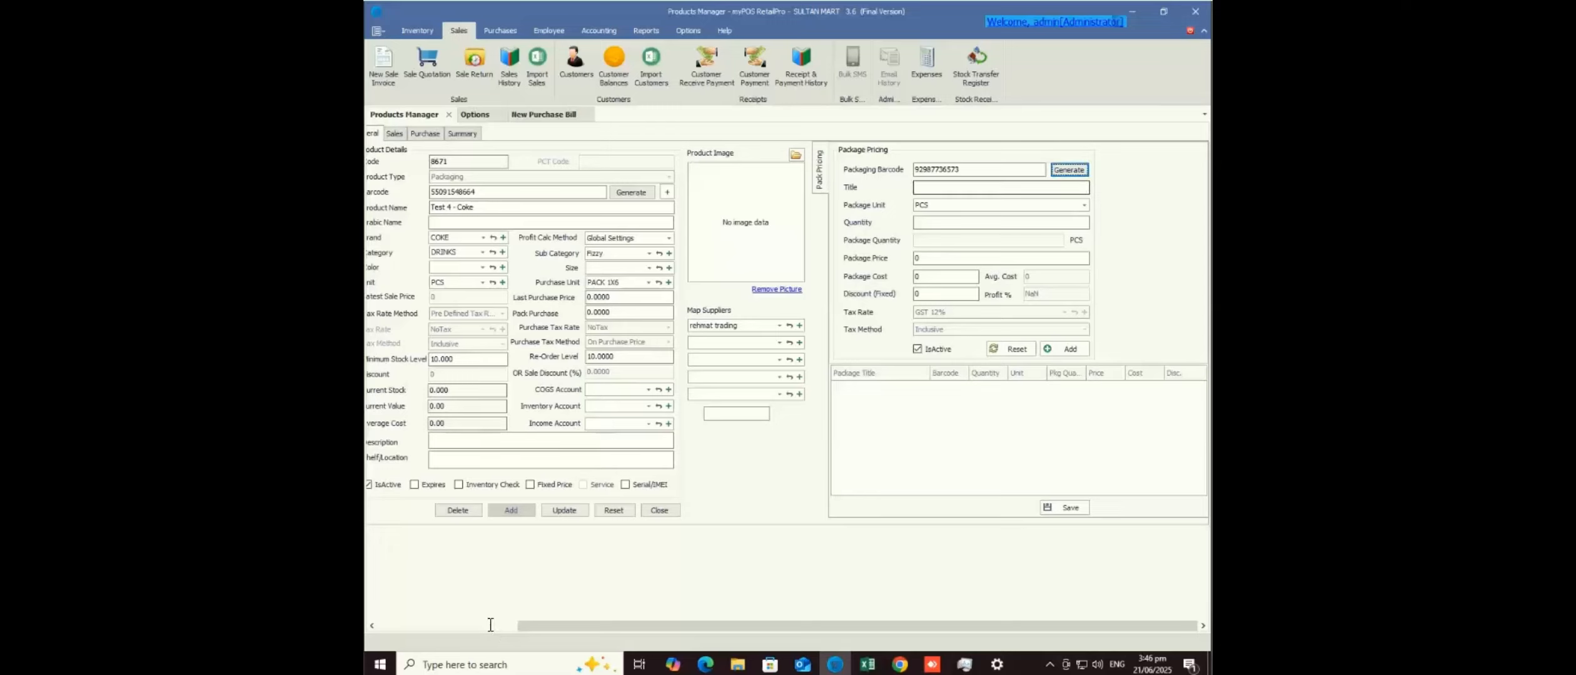
pyautogui.click(1001, 187)
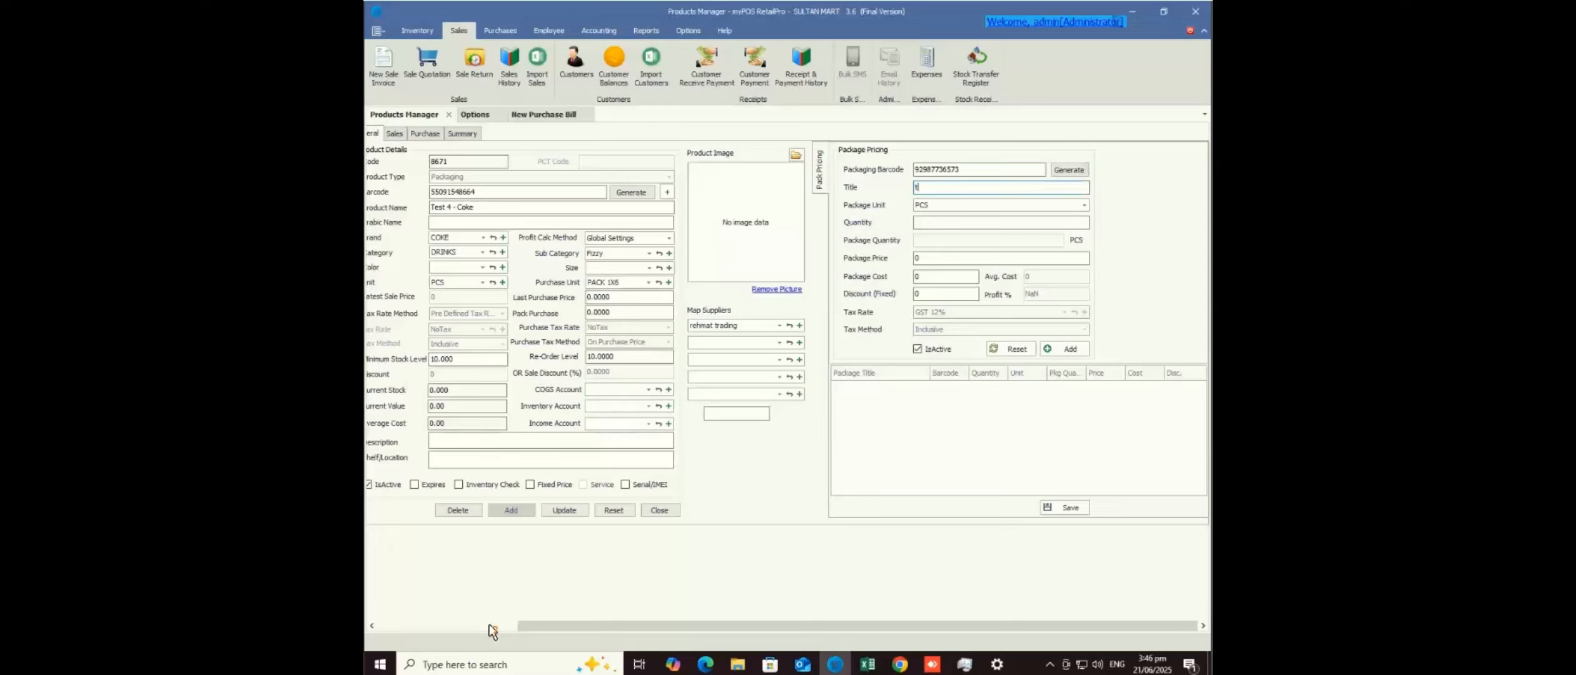
pyautogui.write('test 4 - 1 pcs')
pyautogui.press('Tab')
pyautogui.write('1')
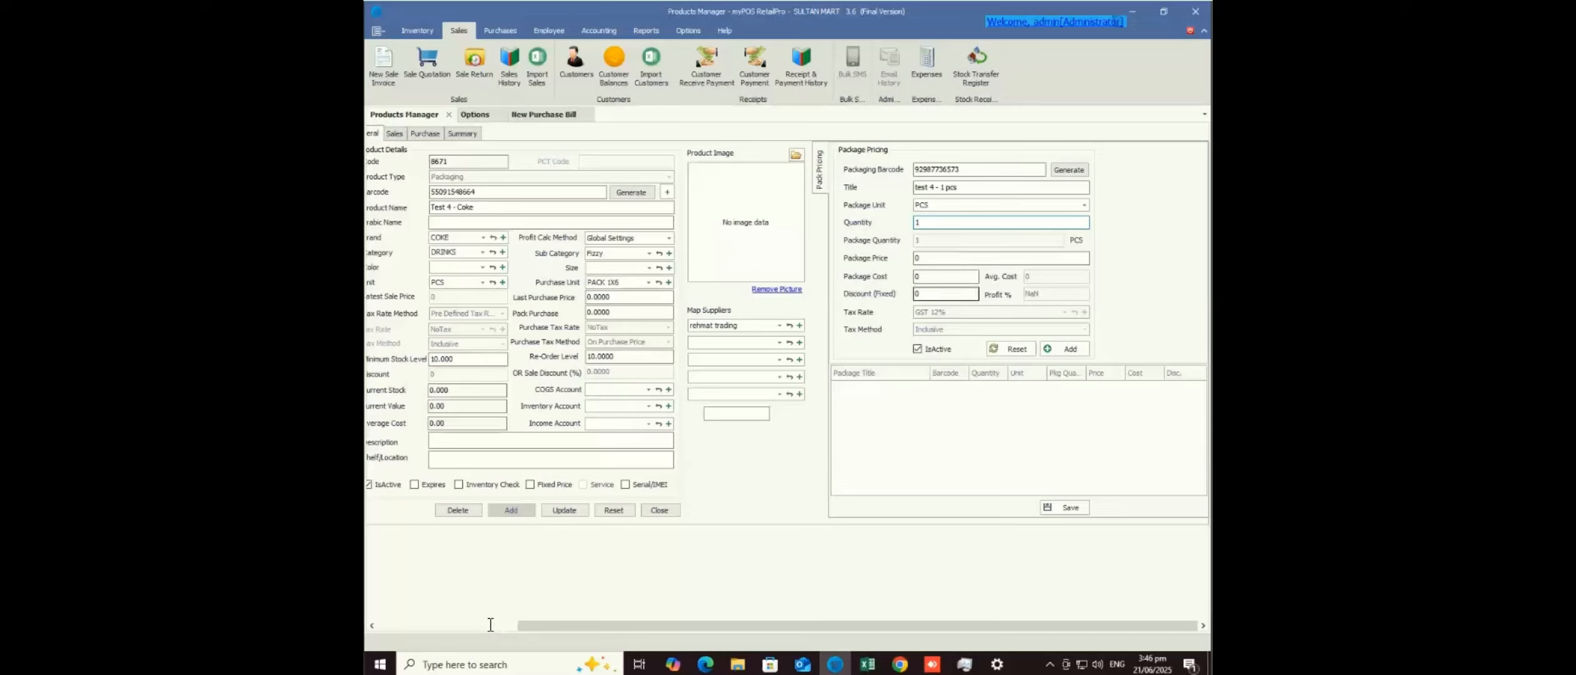
pyautogui.press('Tab')
pyautogui.write('100')
pyautogui.hotkey('shift', 'Tab')
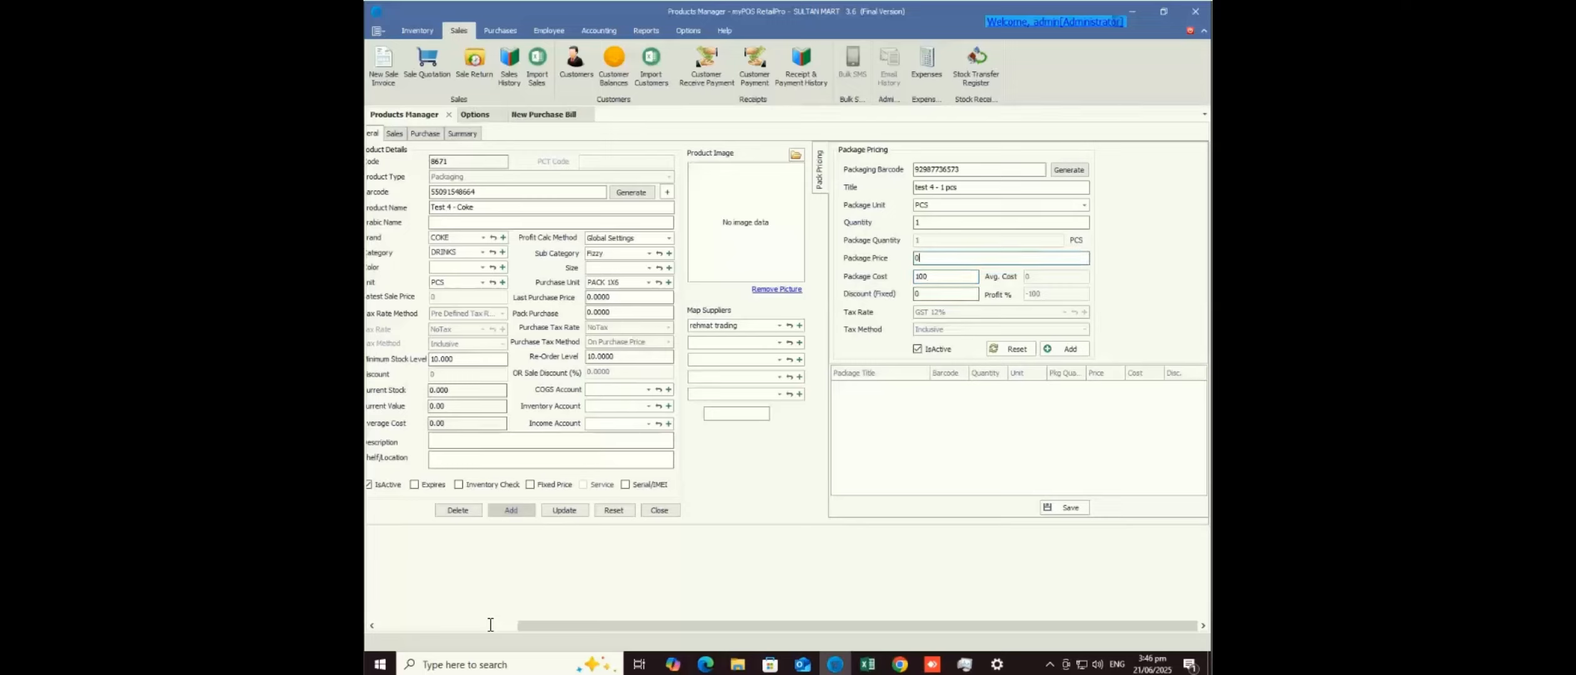
pyautogui.write('100')
pyautogui.click(1064, 349)
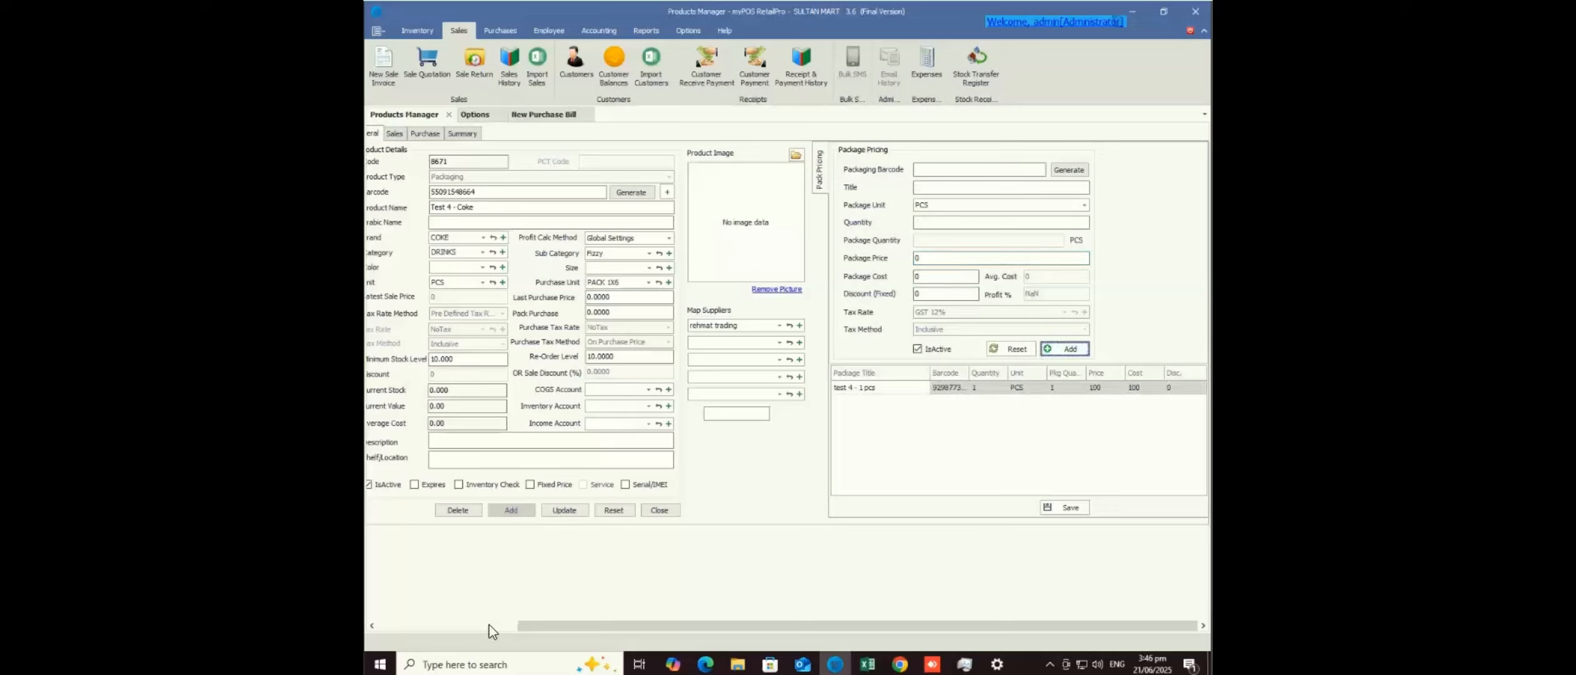
# - Generate a barcode for a new 'test 4' package with unit PACK 1X6 and quantity 1
pyautogui.click(1069, 170)
pyautogui.write('t')
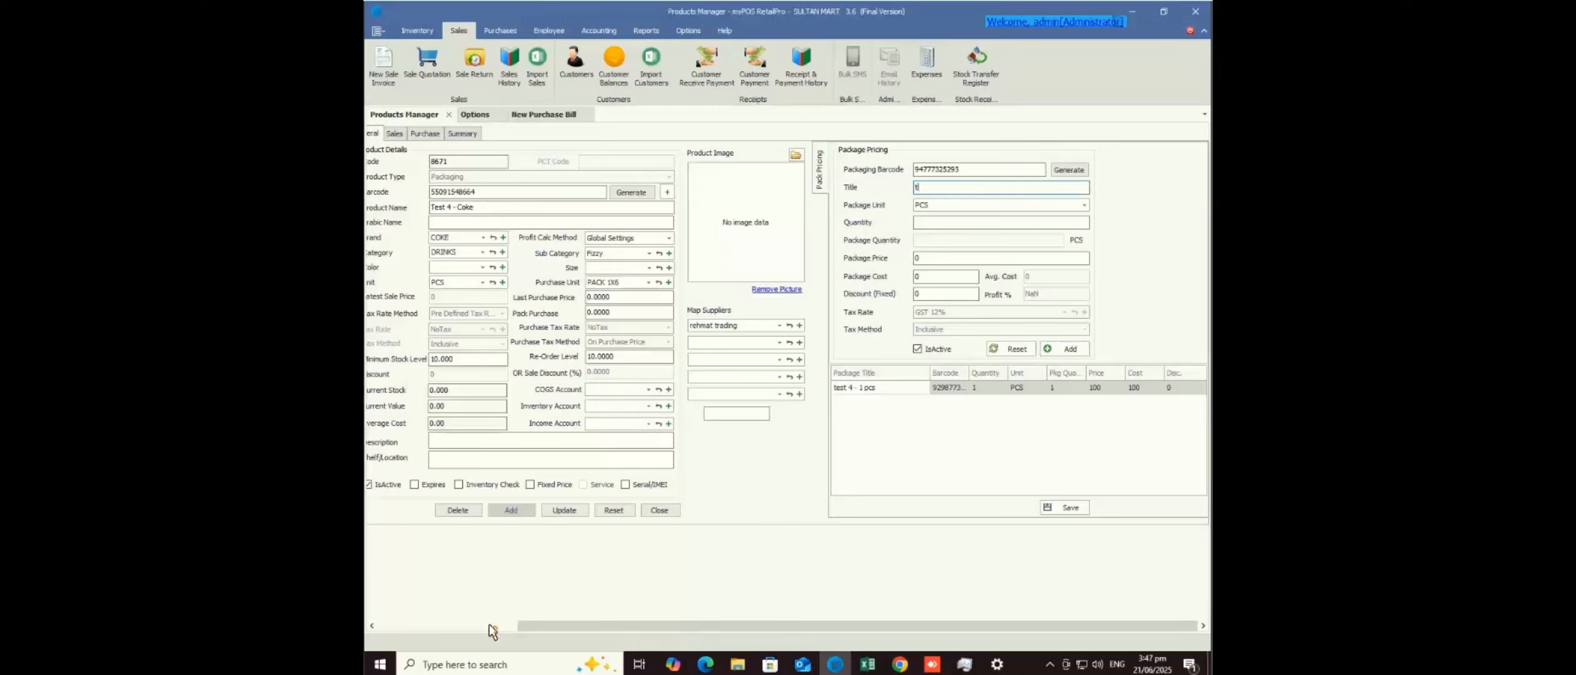
pyautogui.write('est 4 - ctn')
pyautogui.press('Tab')
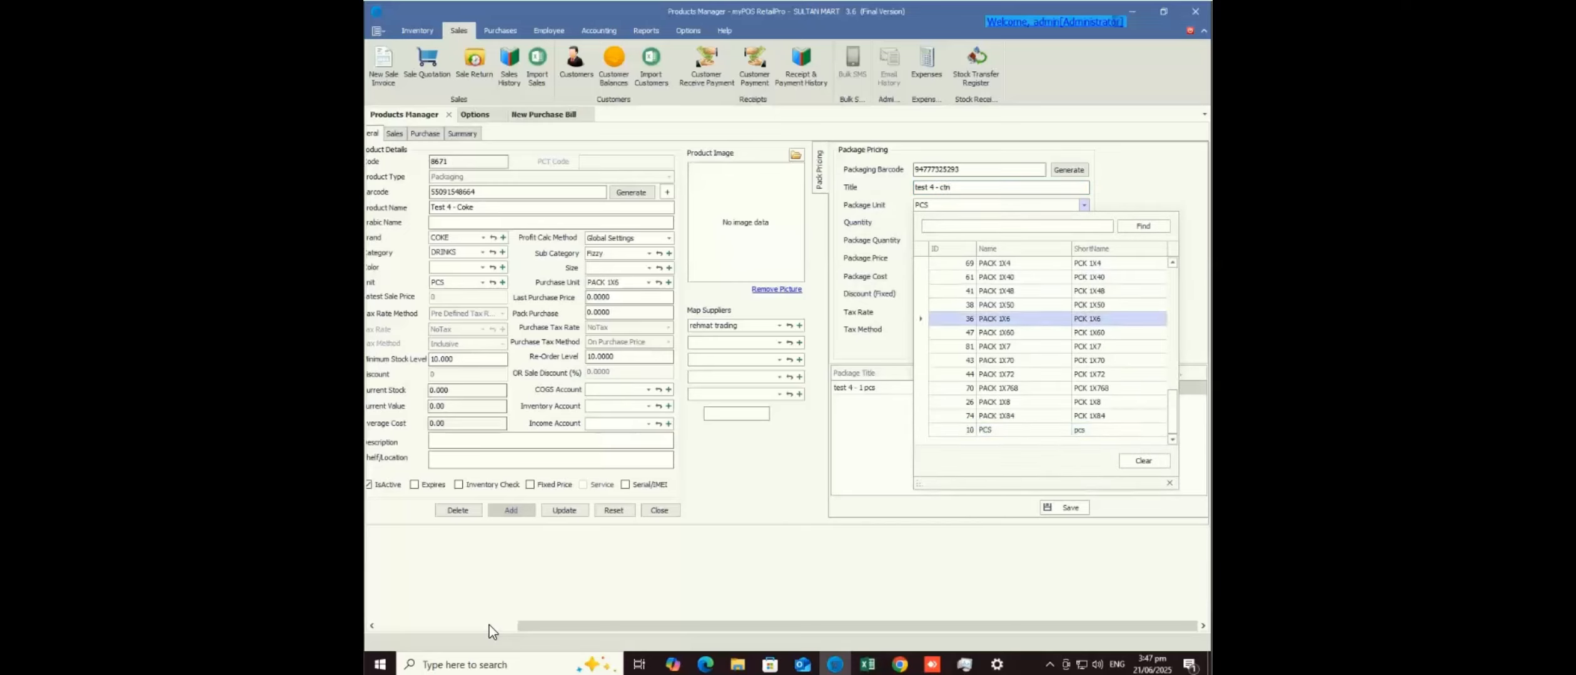
pyautogui.press('Return')
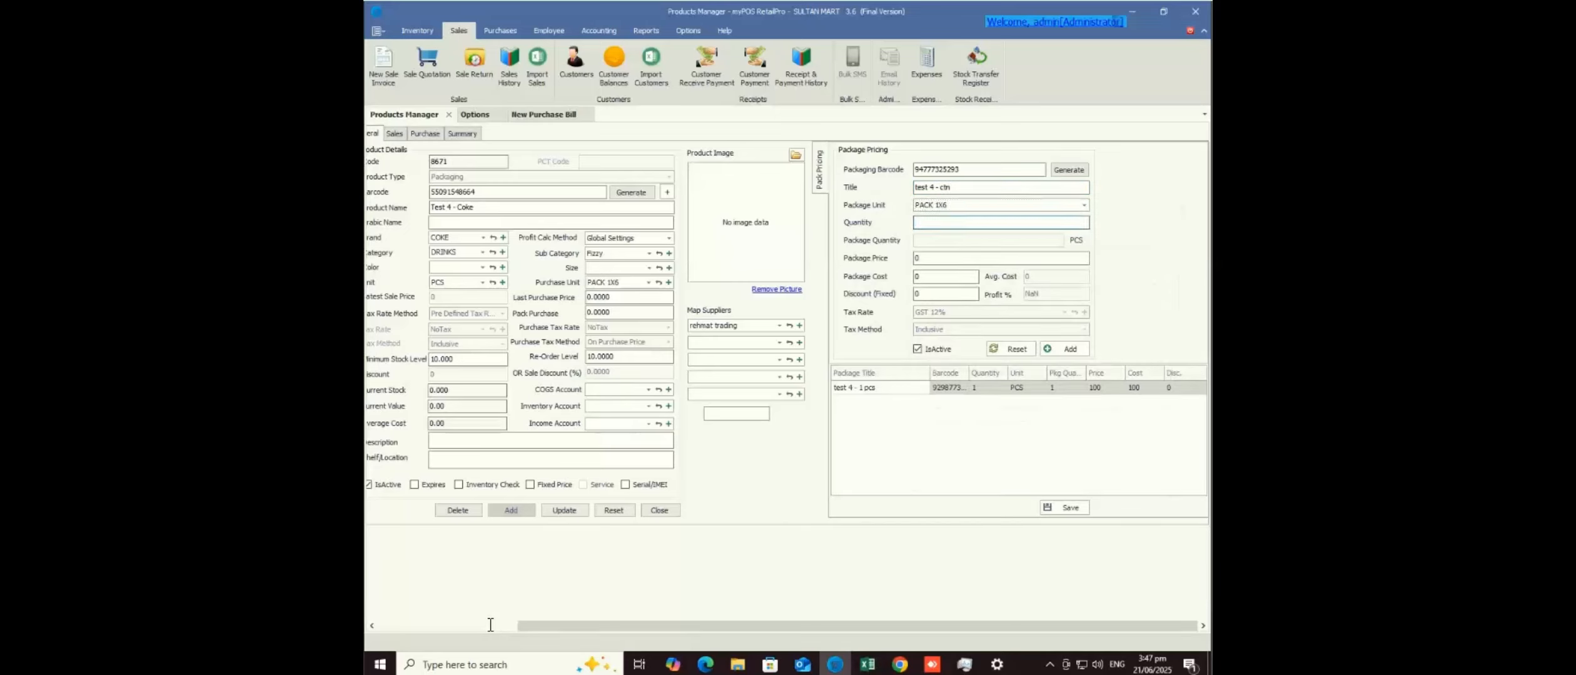
pyautogui.write('1')
pyautogui.press('Return')
# - Give the carton package price 600 and cost 600, add it, and save the product
pyautogui.write('600')
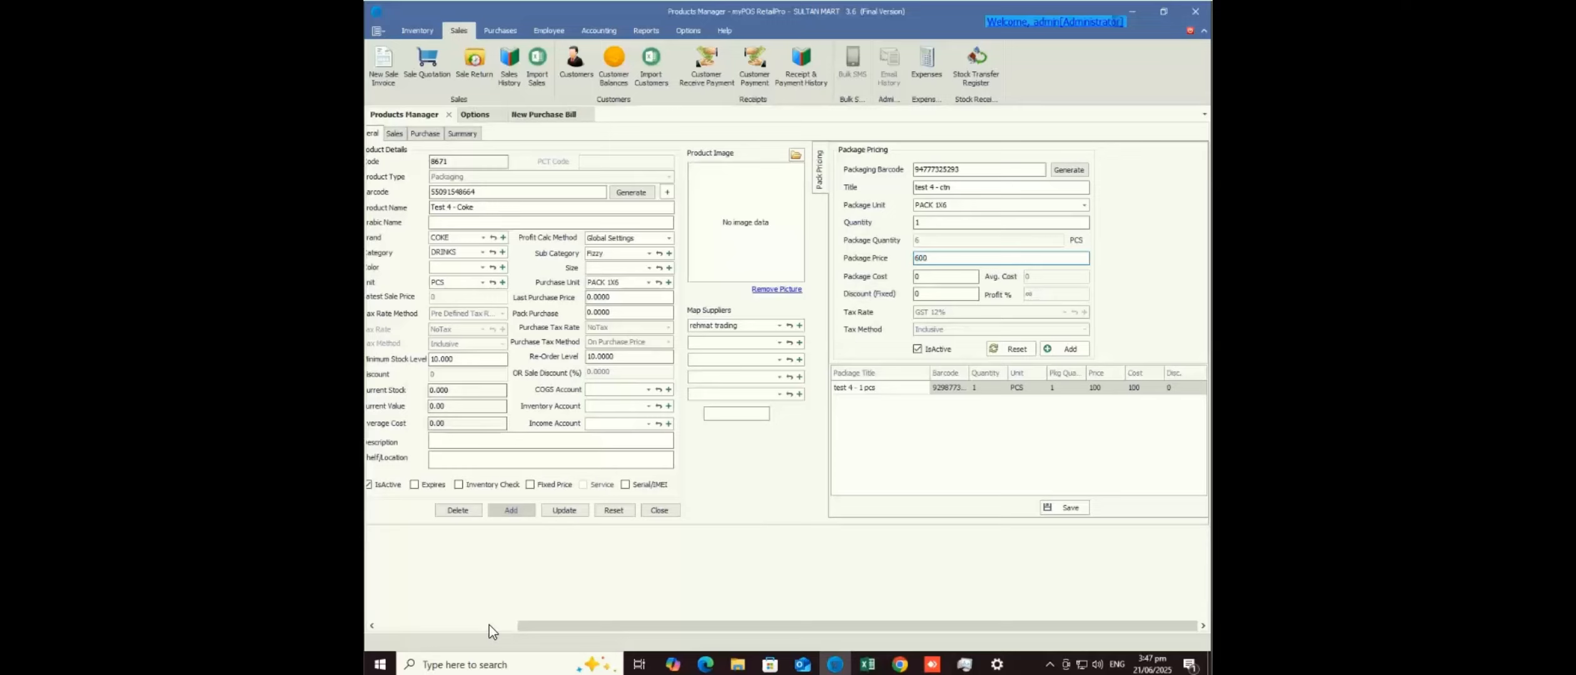
pyautogui.press('Return')
pyautogui.write('600')
pyautogui.press('Return')
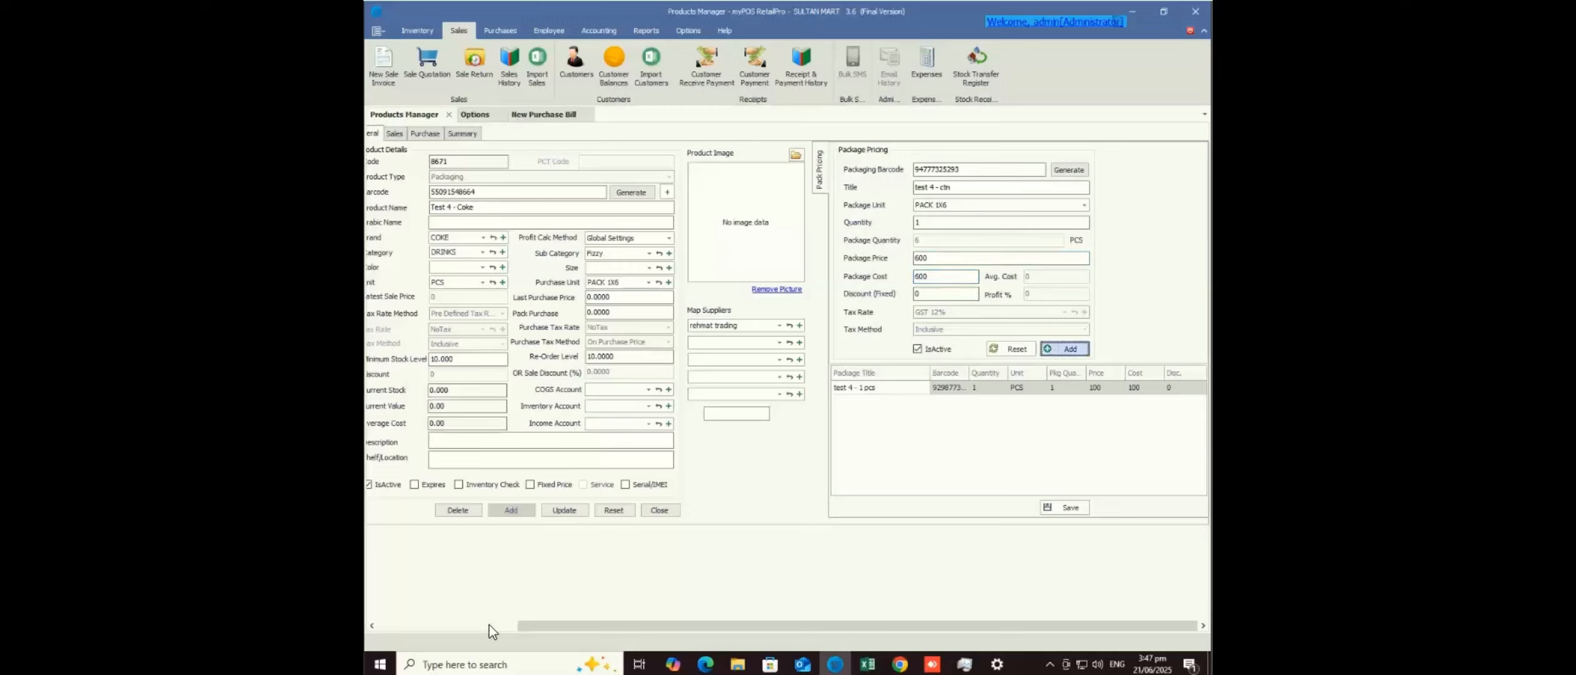
pyautogui.press('Return')
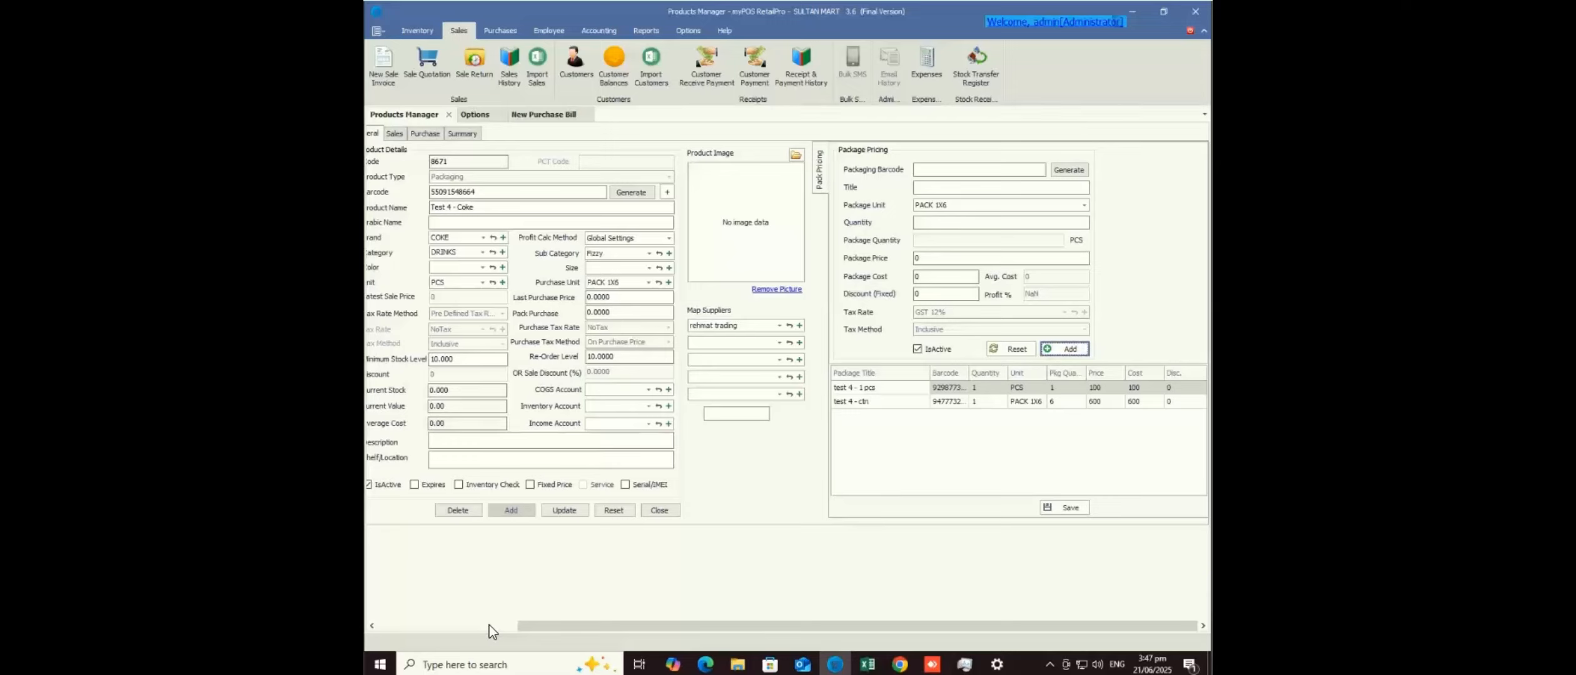
pyautogui.press('Tab')
pyautogui.press('Return')
# - Update Test 4 - Coke, then search 'test 4' on a new purchase bill and close that bill
pyautogui.click(564, 510)
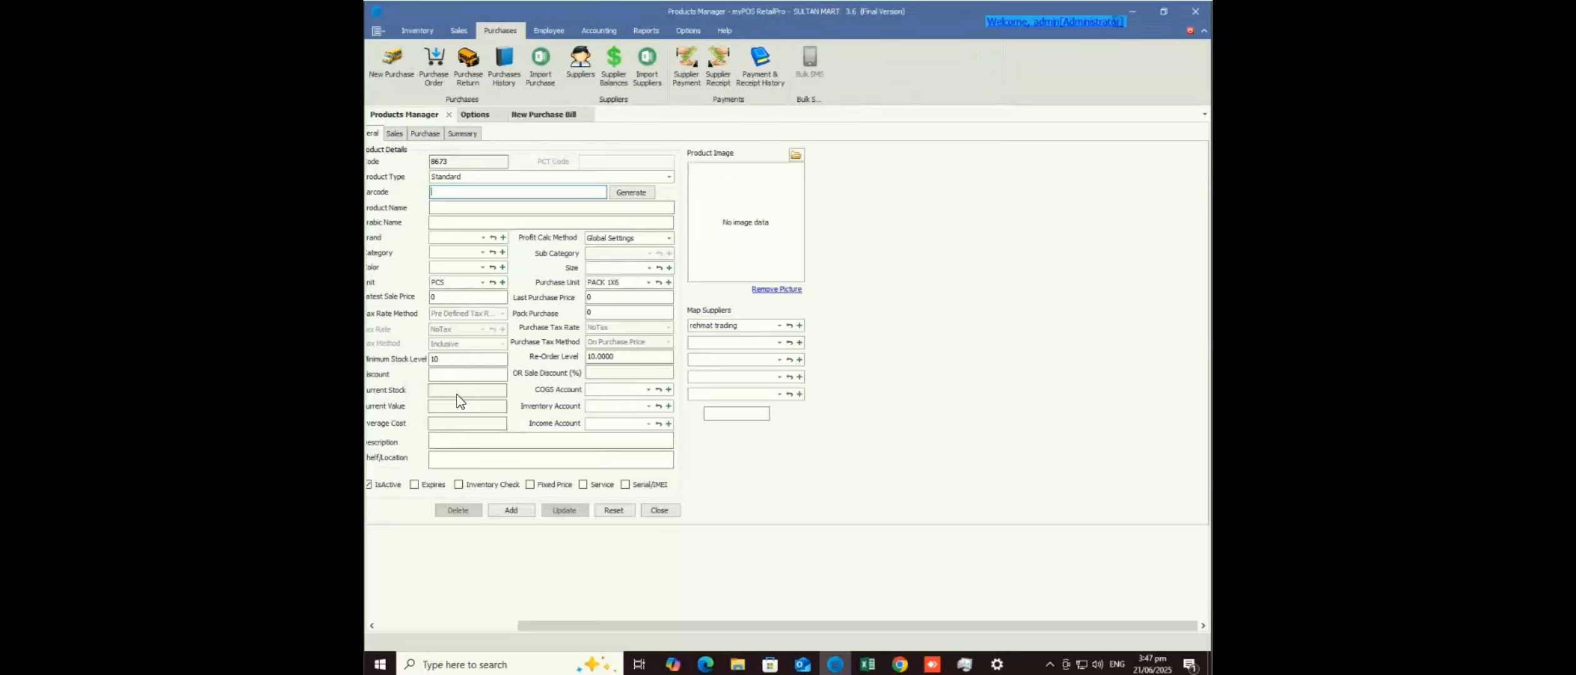
pyautogui.click(391, 66)
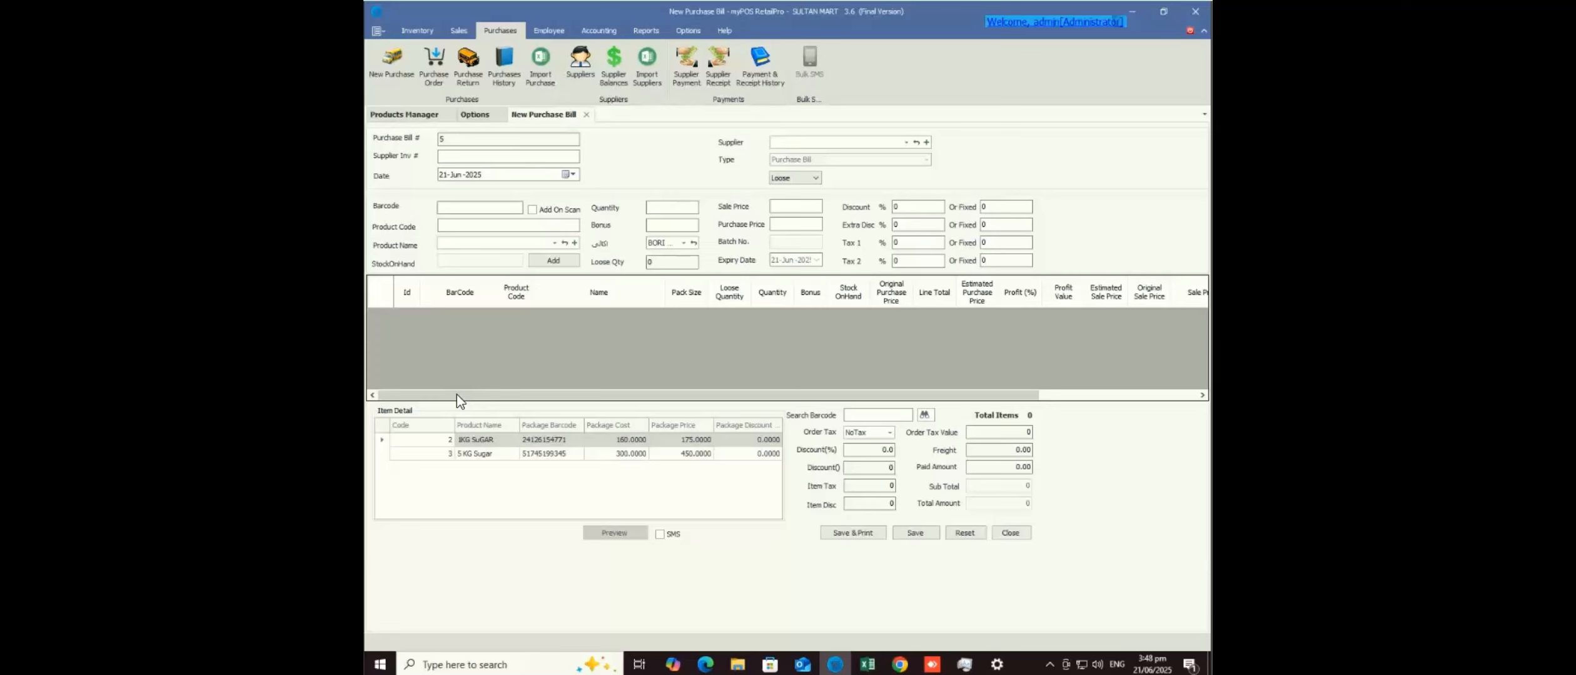
pyautogui.click(554, 243)
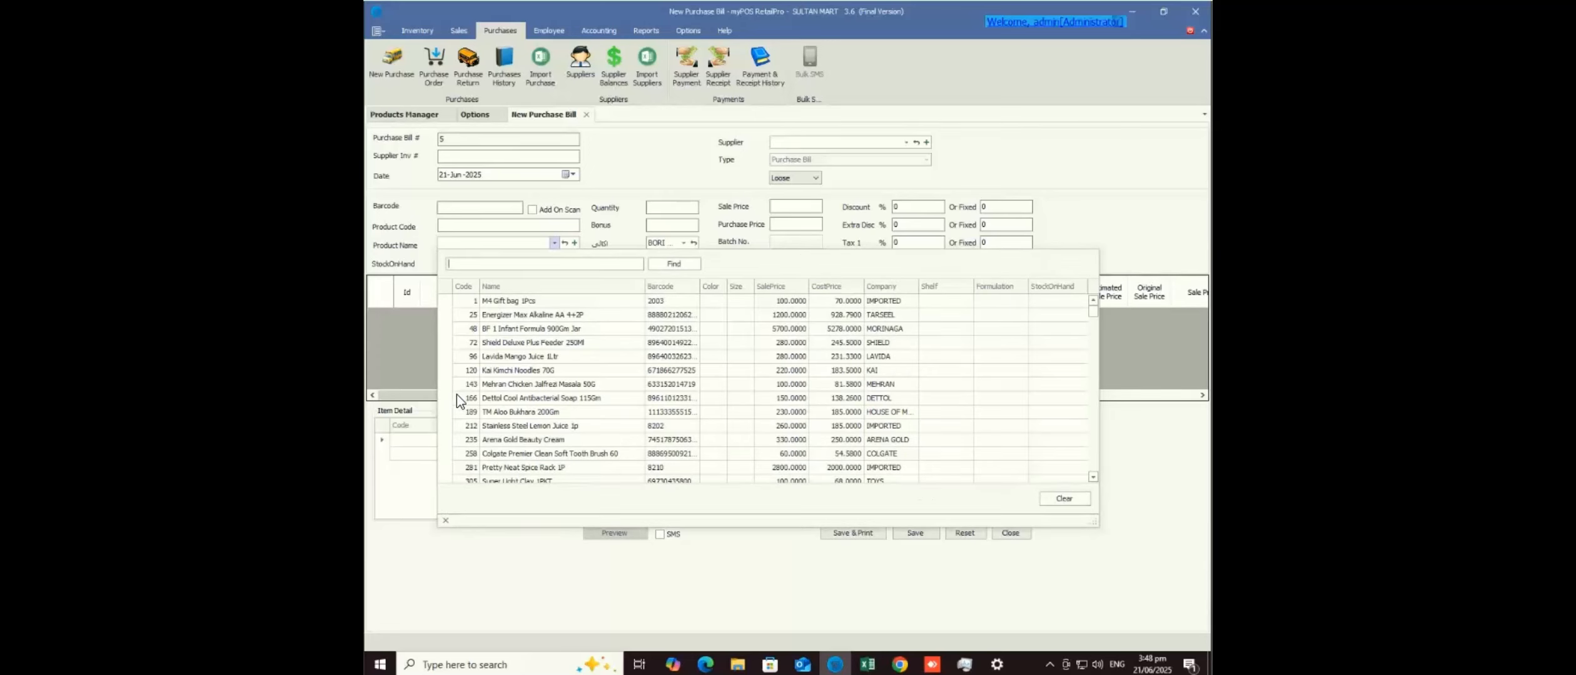
pyautogui.write('test 4')
pyautogui.press('Up')
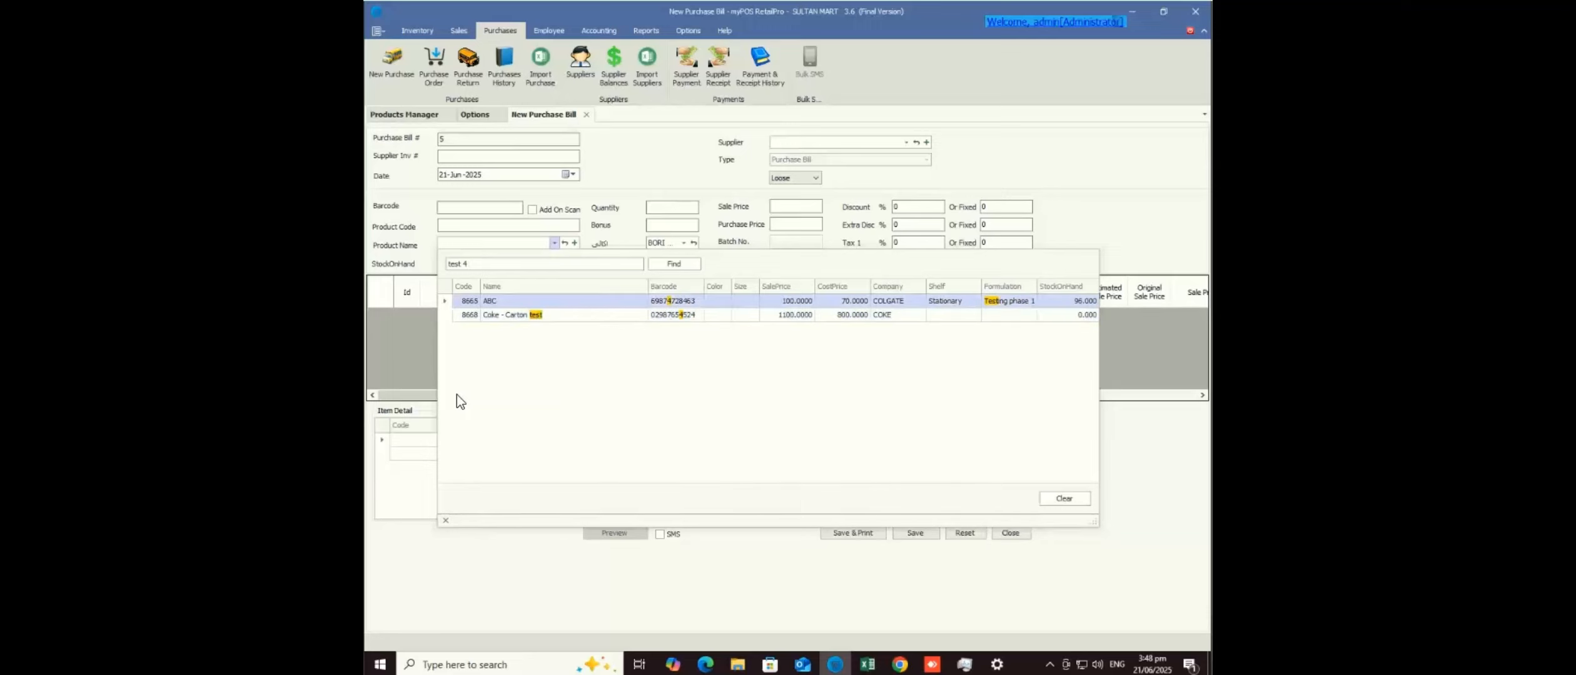
pyautogui.press('BackSpace')
pyautogui.press('BackSpace')
pyautogui.press('BackSpace')
pyautogui.press('BackSpace')
pyautogui.press('BackSpace')
pyautogui.press('Escape')
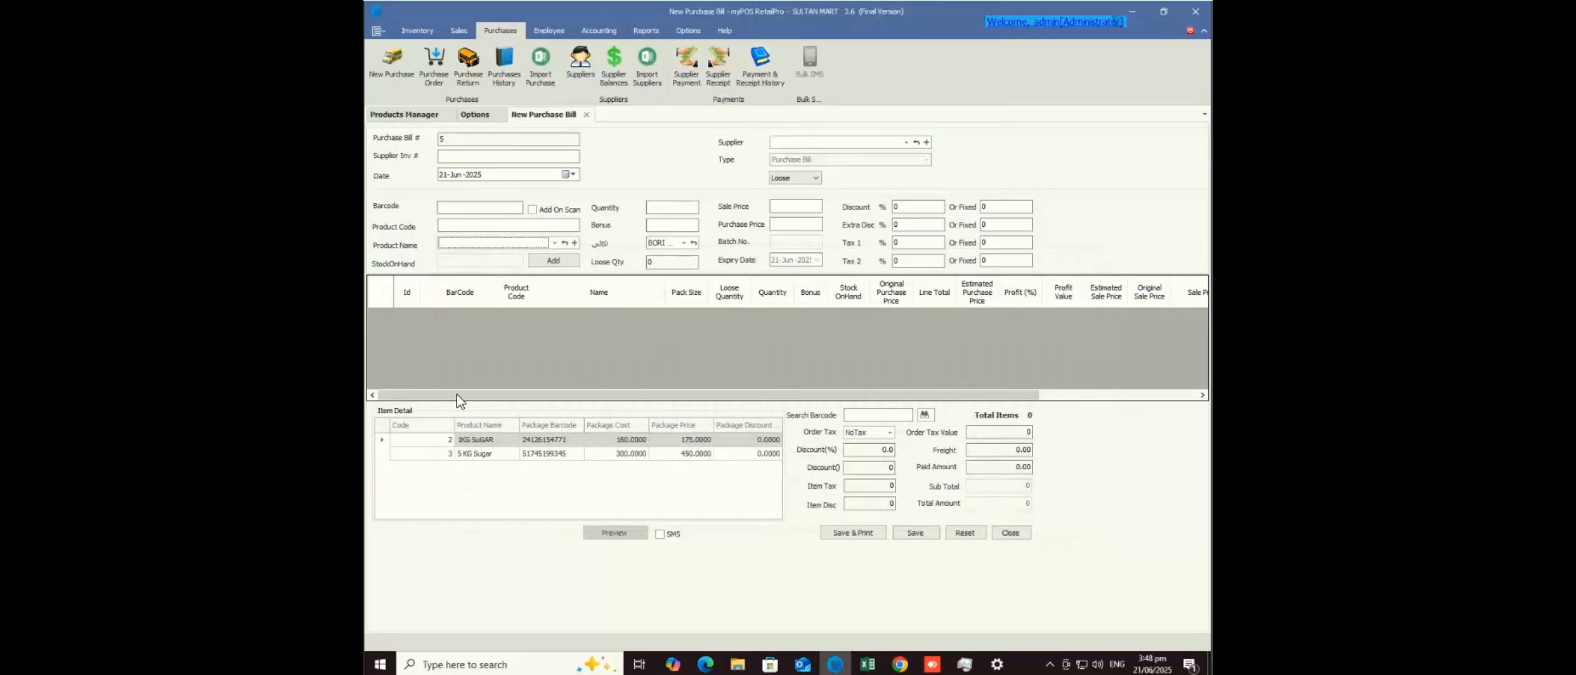
pyautogui.write('test')
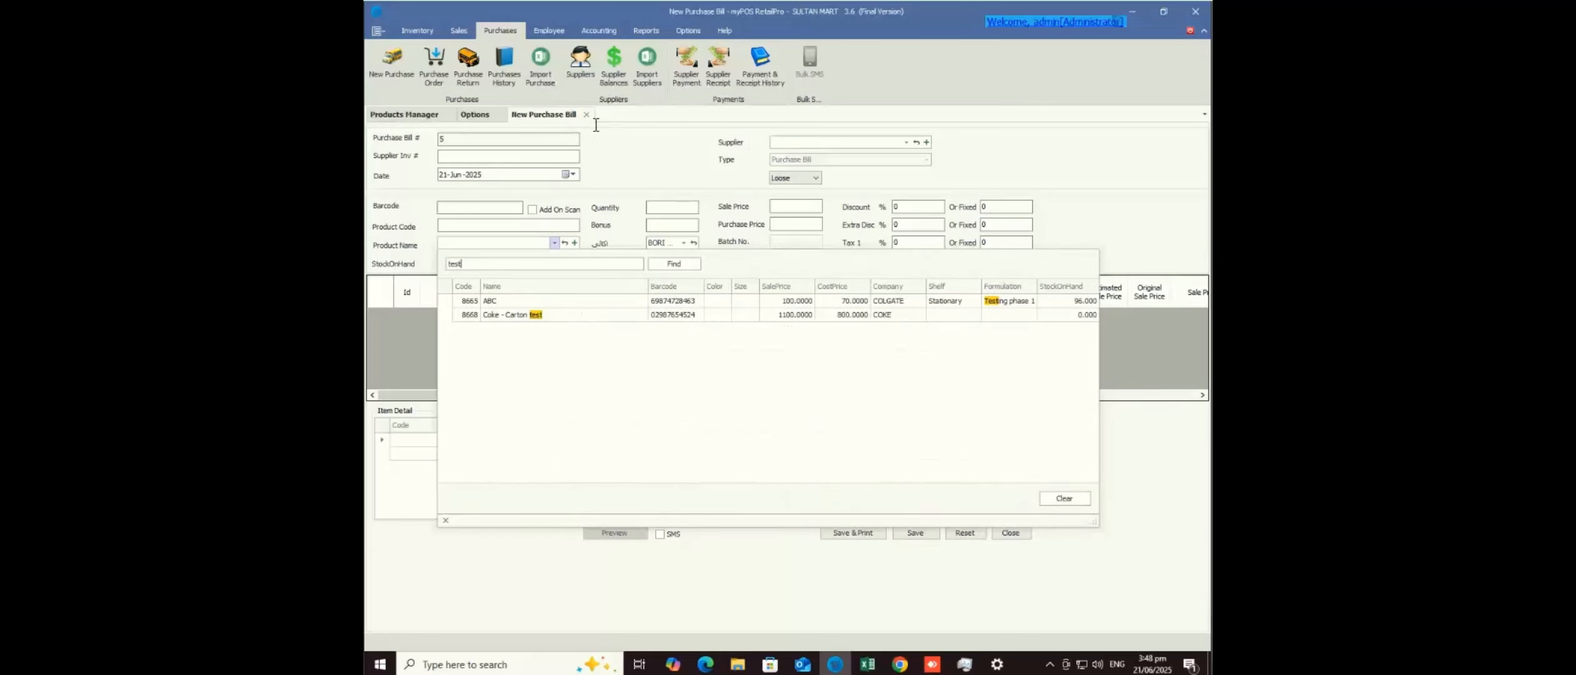
pyautogui.click(595, 126)
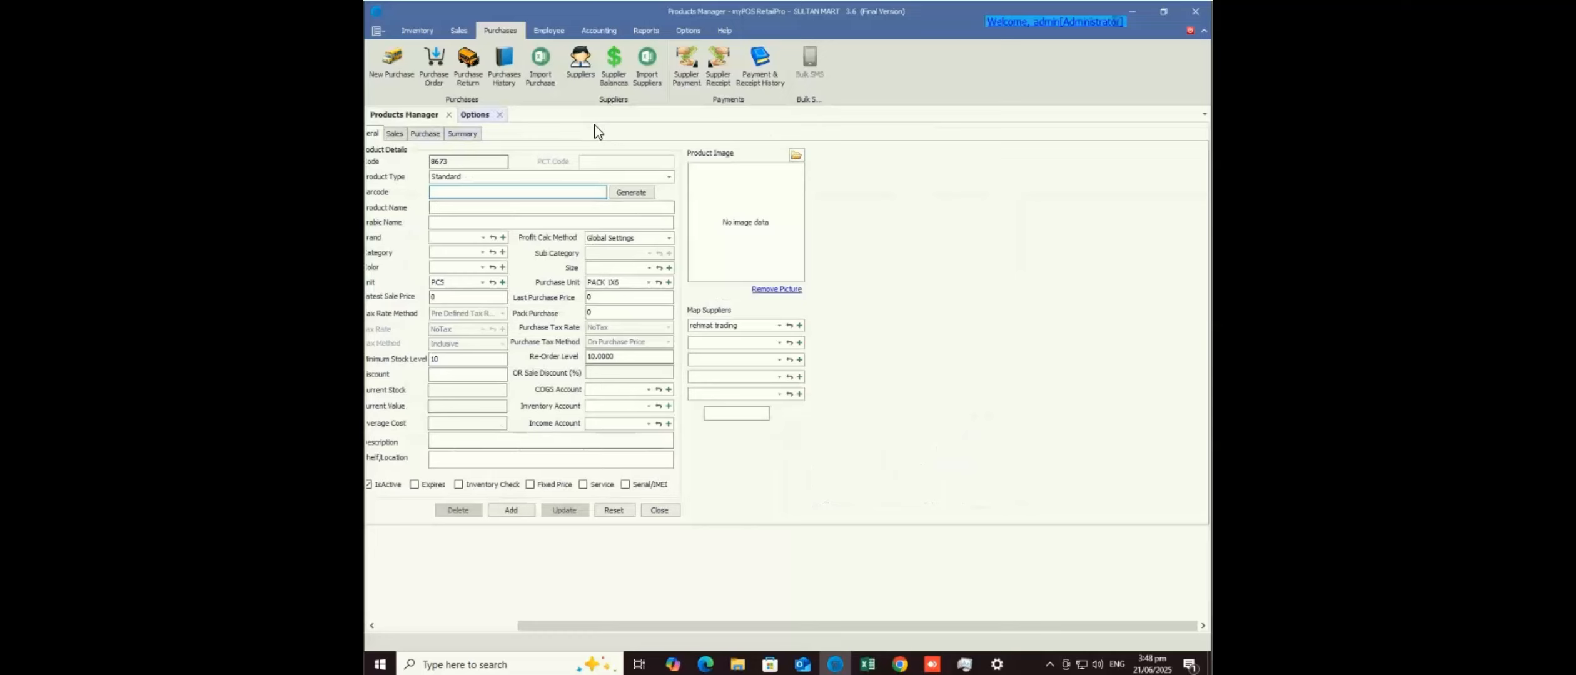
# - Close the options page and the Products Manager
pyautogui.click(476, 115)
pyautogui.click(500, 116)
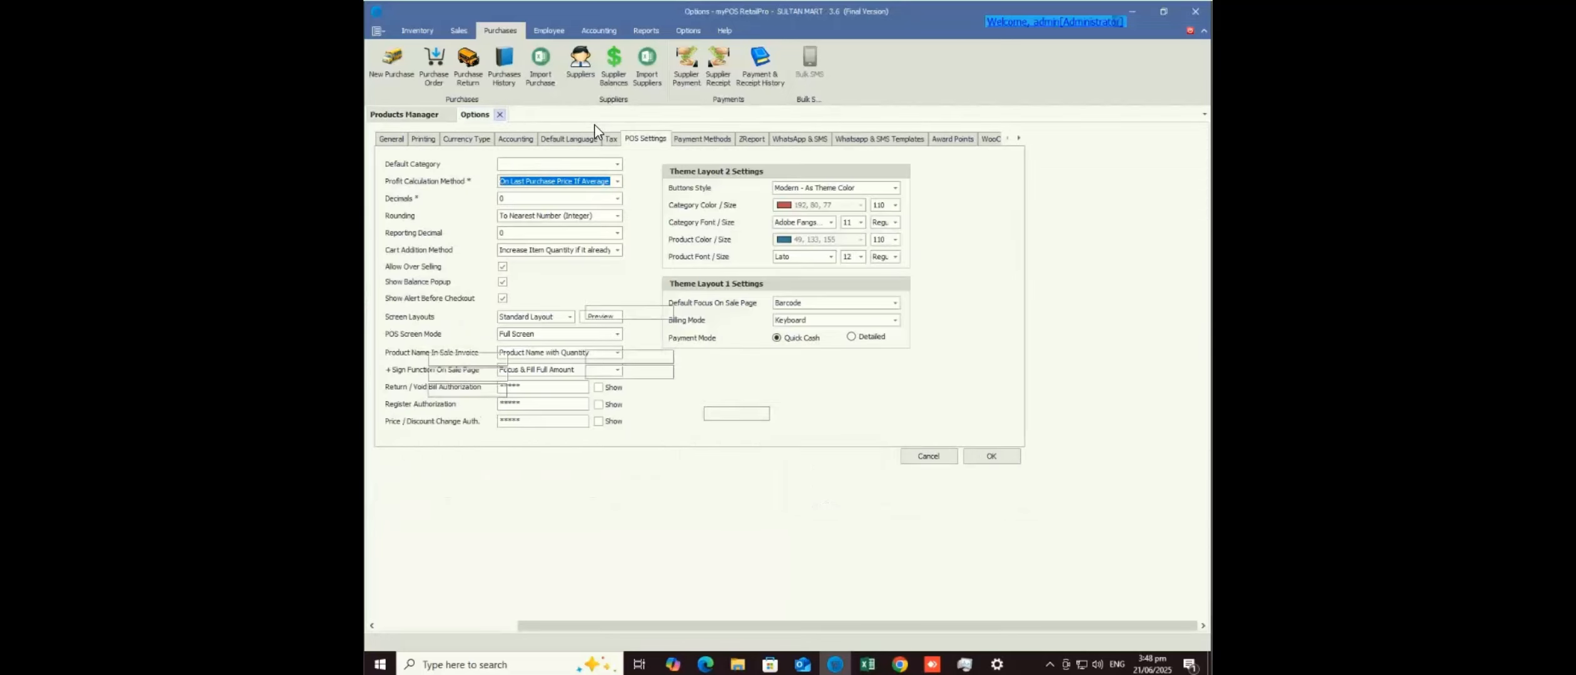
pyautogui.click(449, 115)
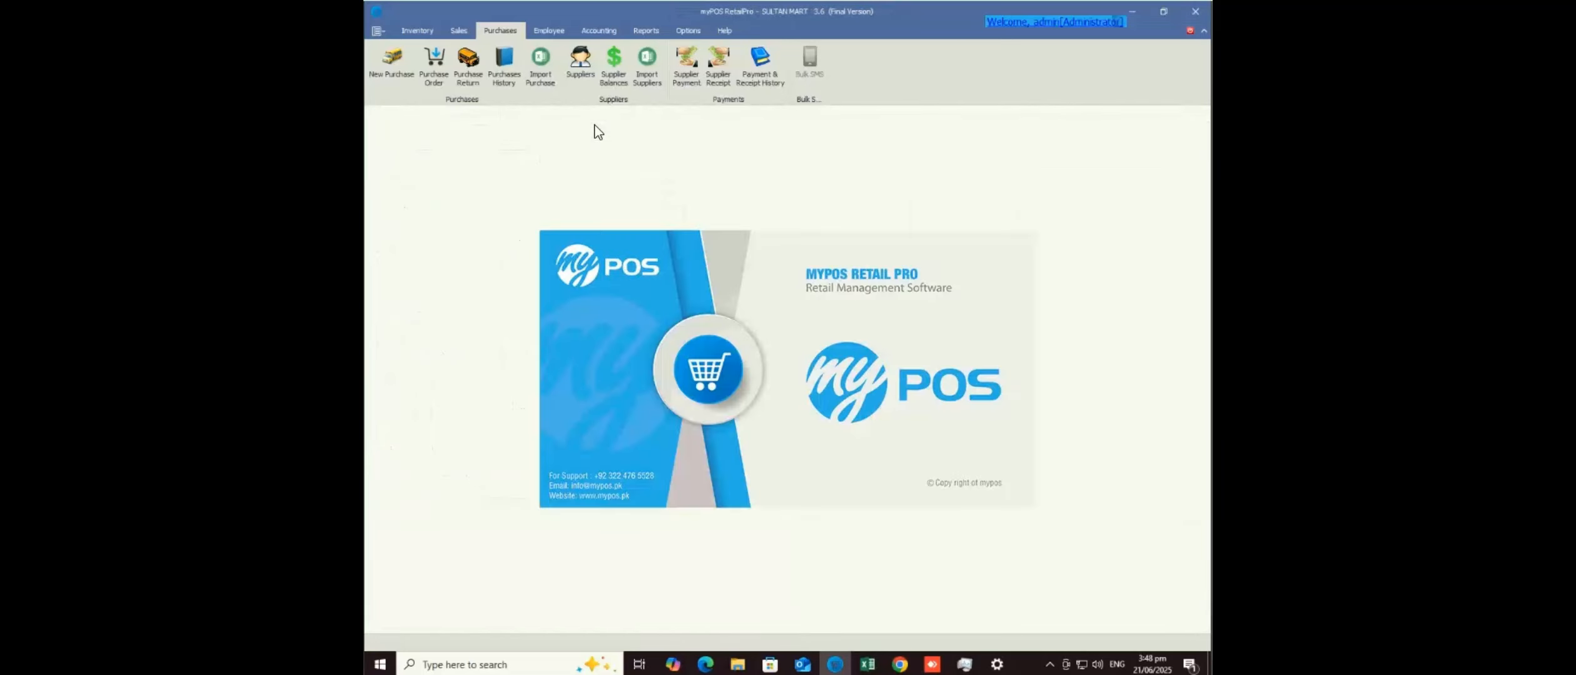
# - Load test 4 - 1 pcs from the product lookup onto a new purchase bill
pyautogui.click(392, 66)
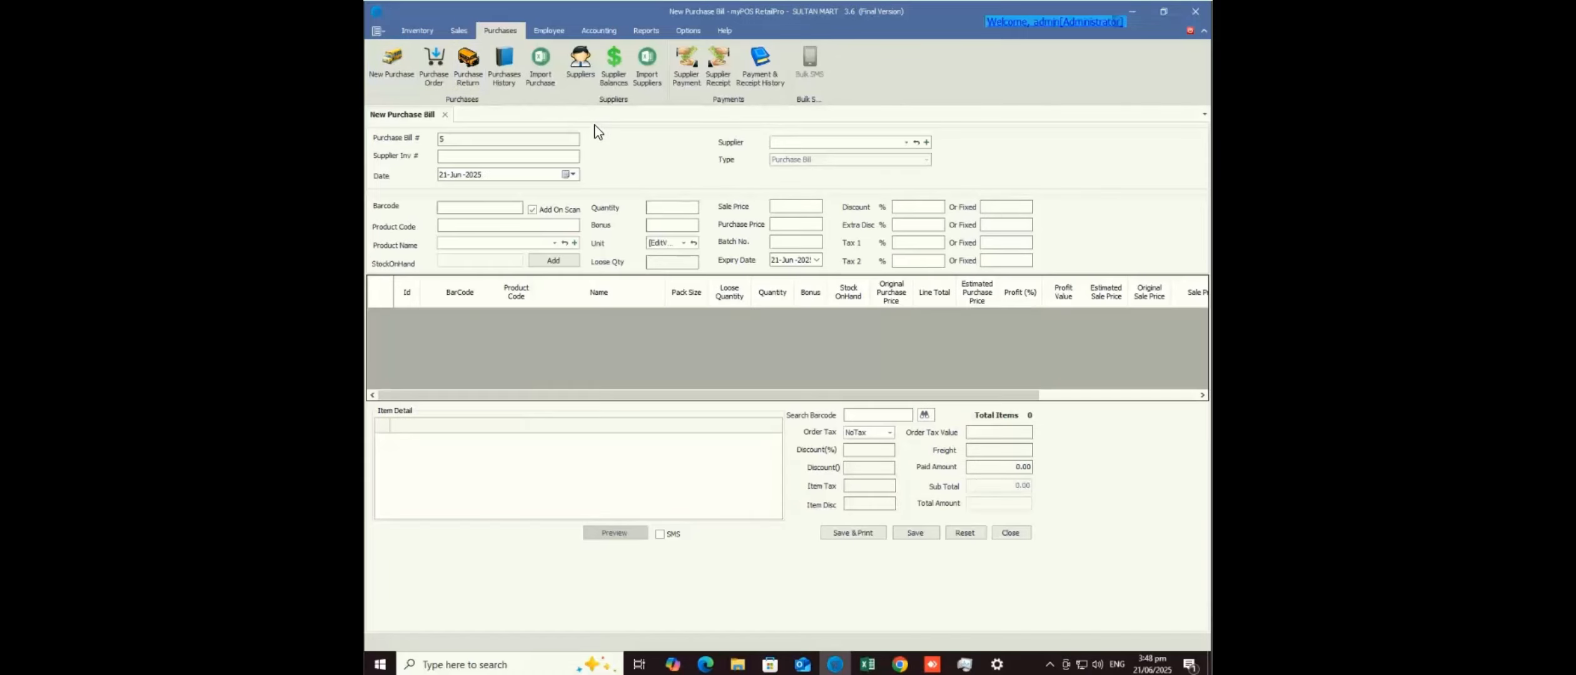
pyautogui.press('Return')
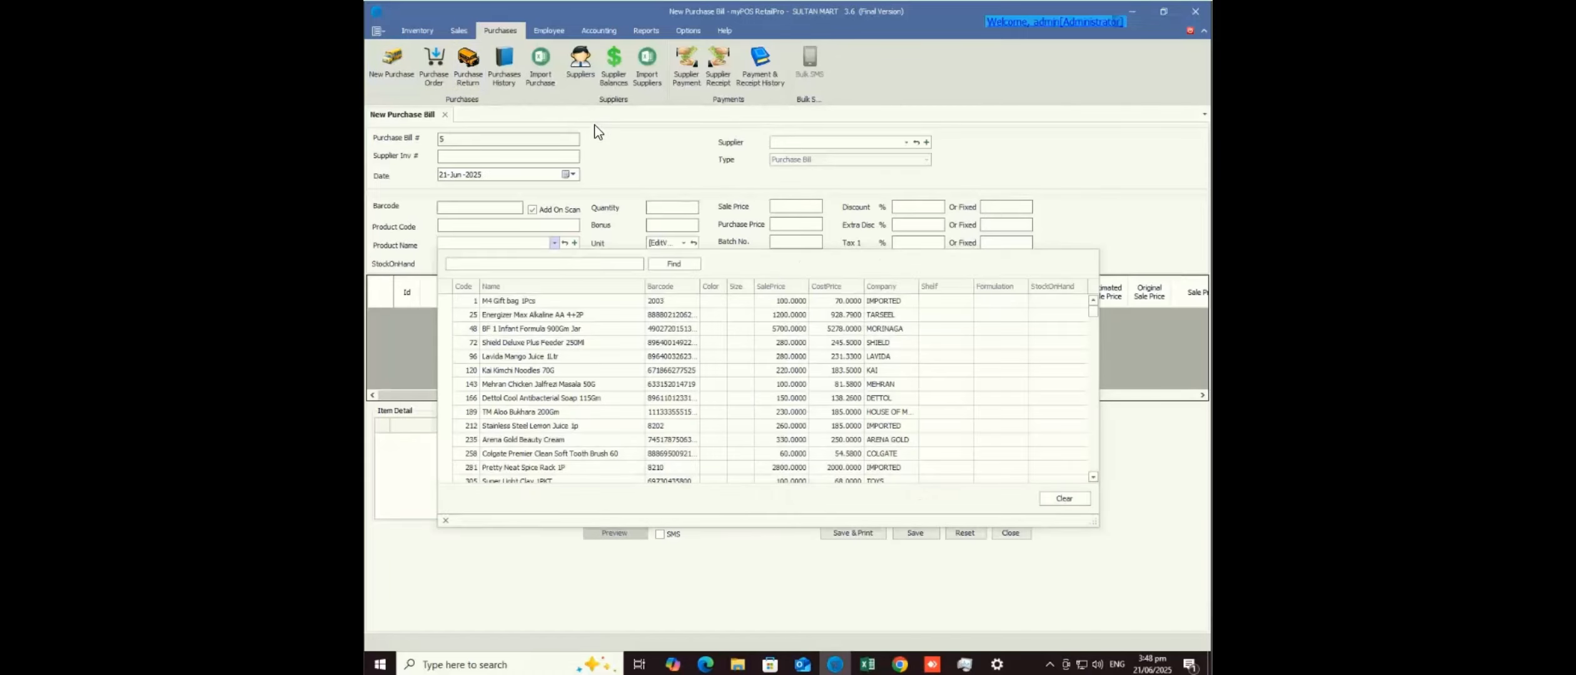
pyautogui.write('test')
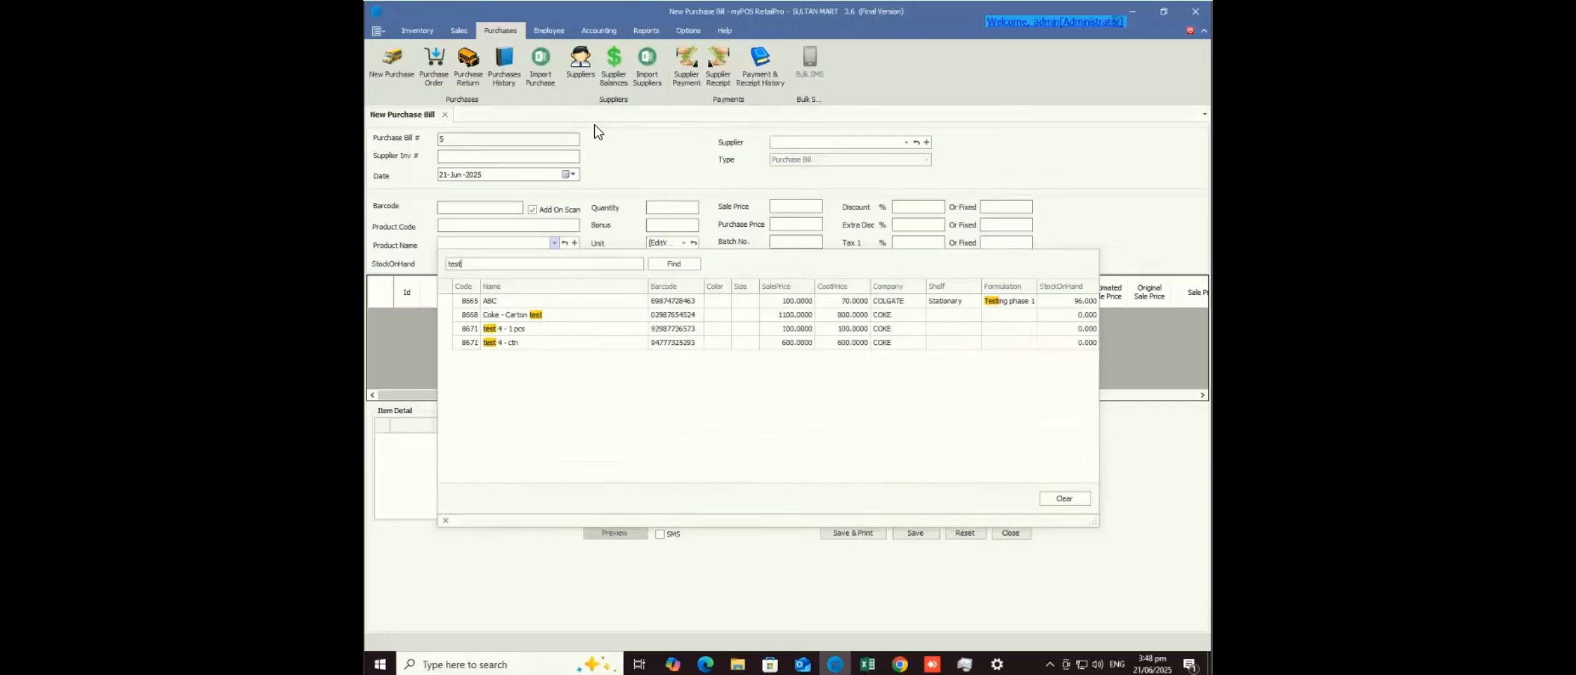
pyautogui.press('Down')
pyautogui.press('Down')
pyautogui.press('Down')
pyautogui.press('Down')
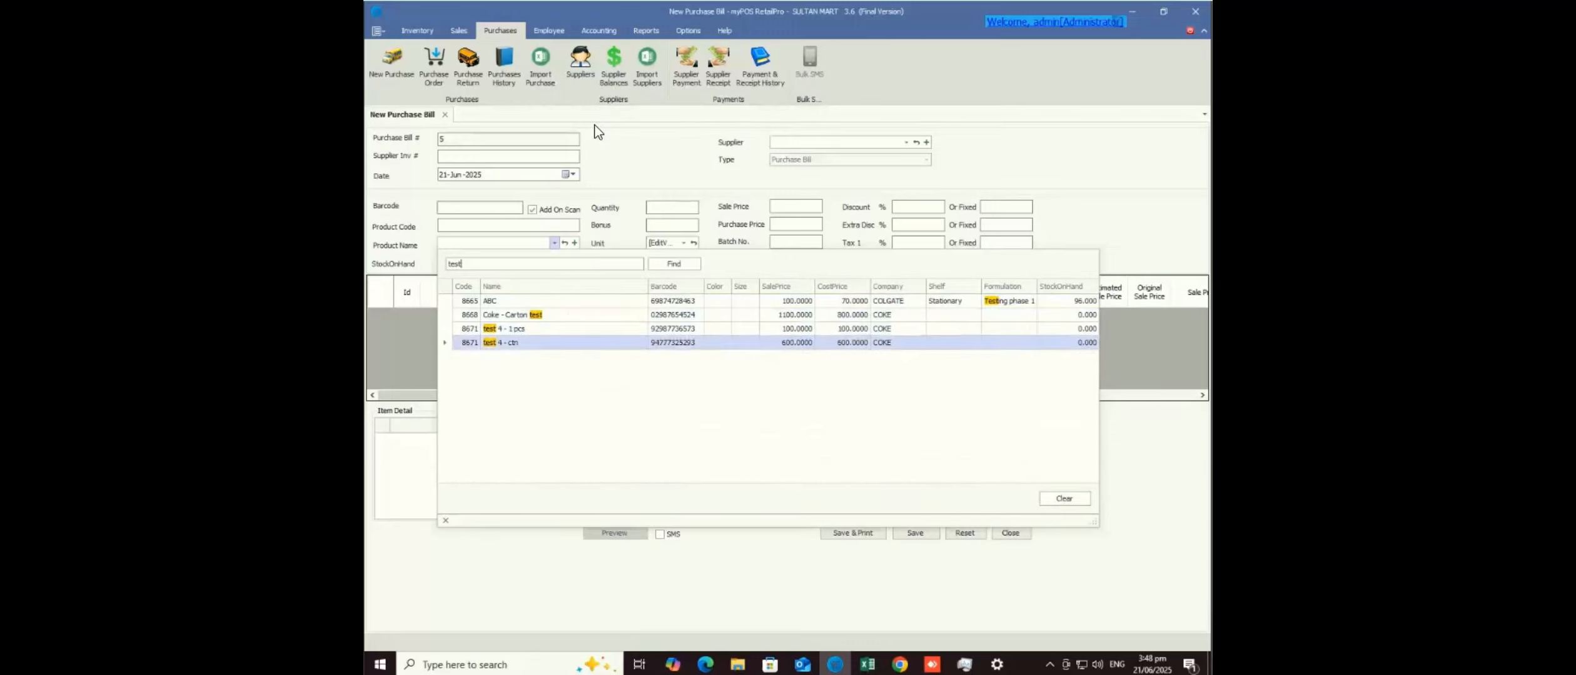
pyautogui.press('Up')
pyautogui.press('Up')
pyautogui.press('Down')
pyautogui.press('Down')
pyautogui.press('Up')
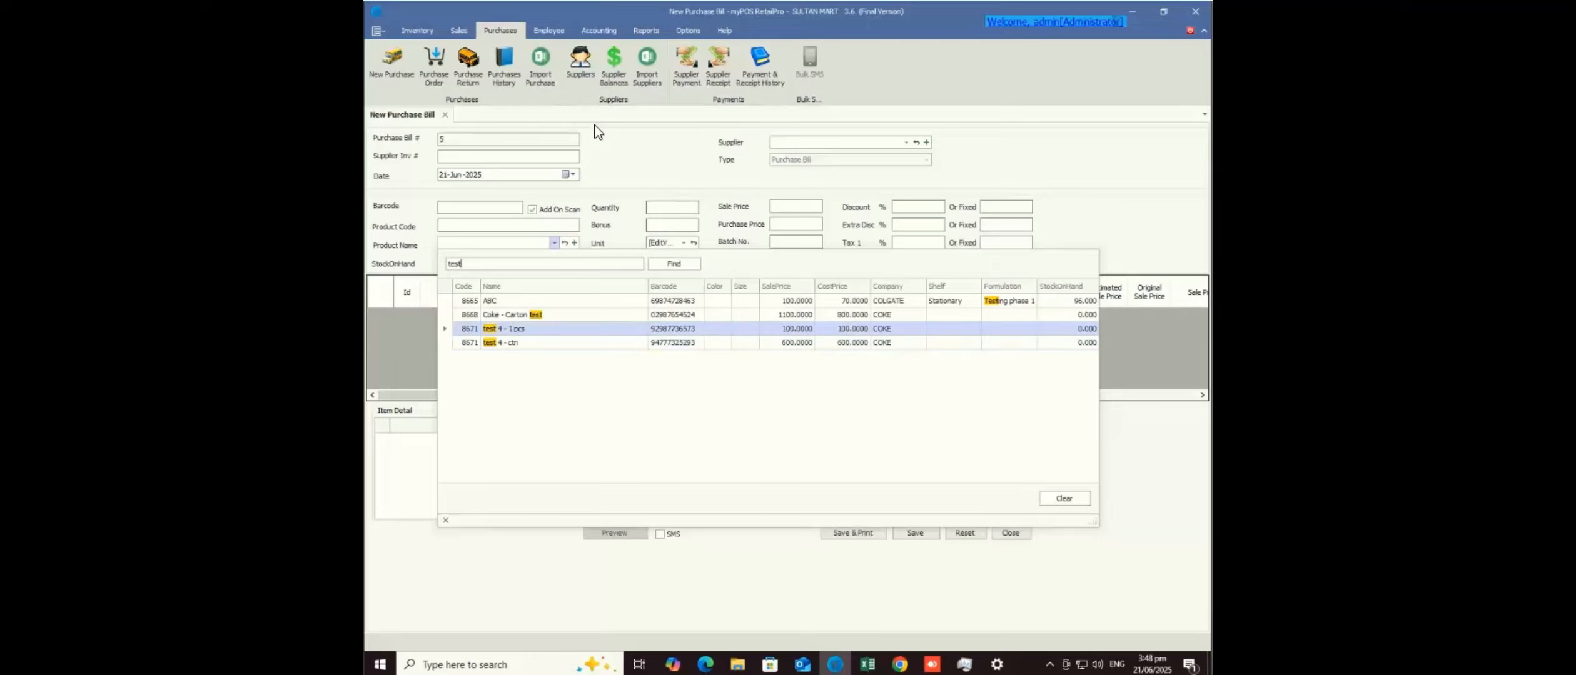
pyautogui.press('Return')
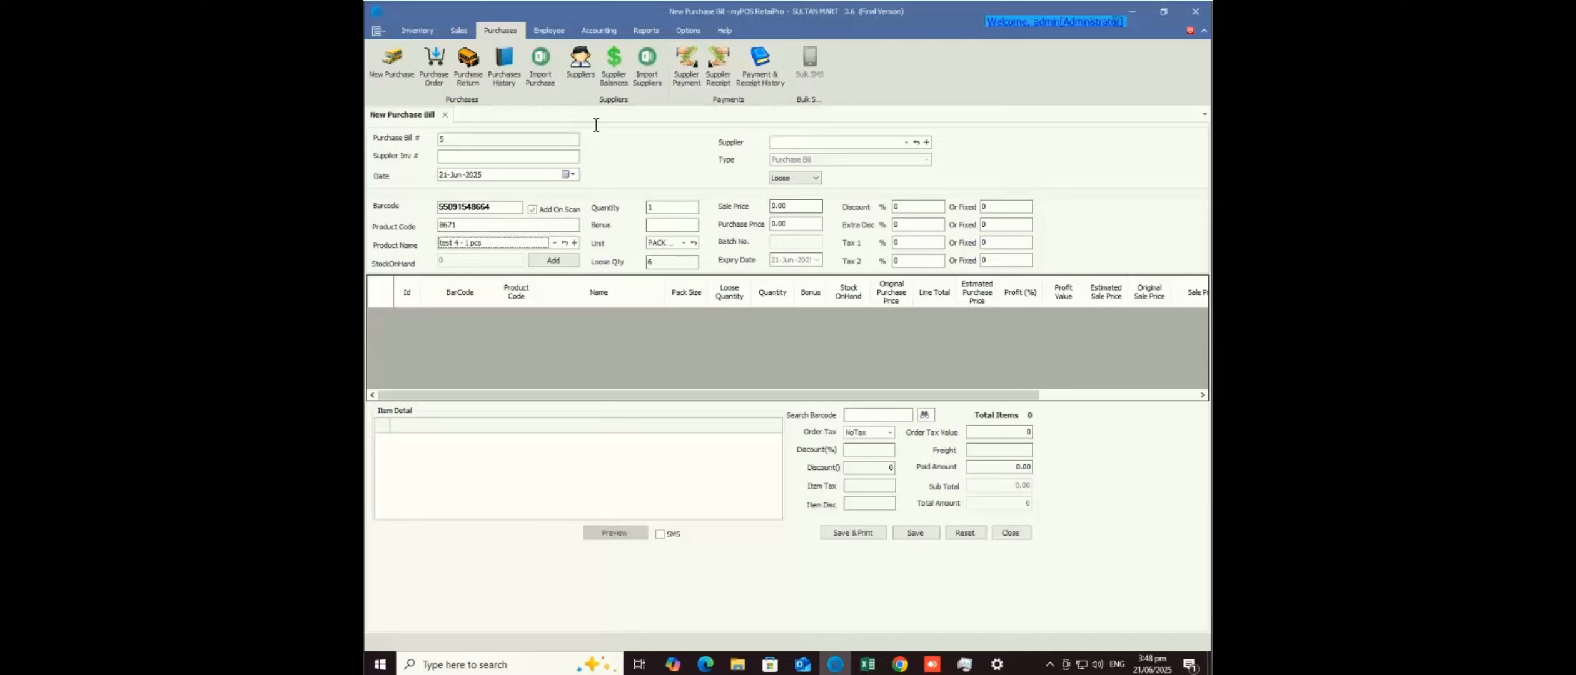
pyautogui.click(797, 207)
# - Set test 4 - 1 pcs sale price to 600 and purchase price to 500, then add the line
pyautogui.hotkey('ctrl', 'a')
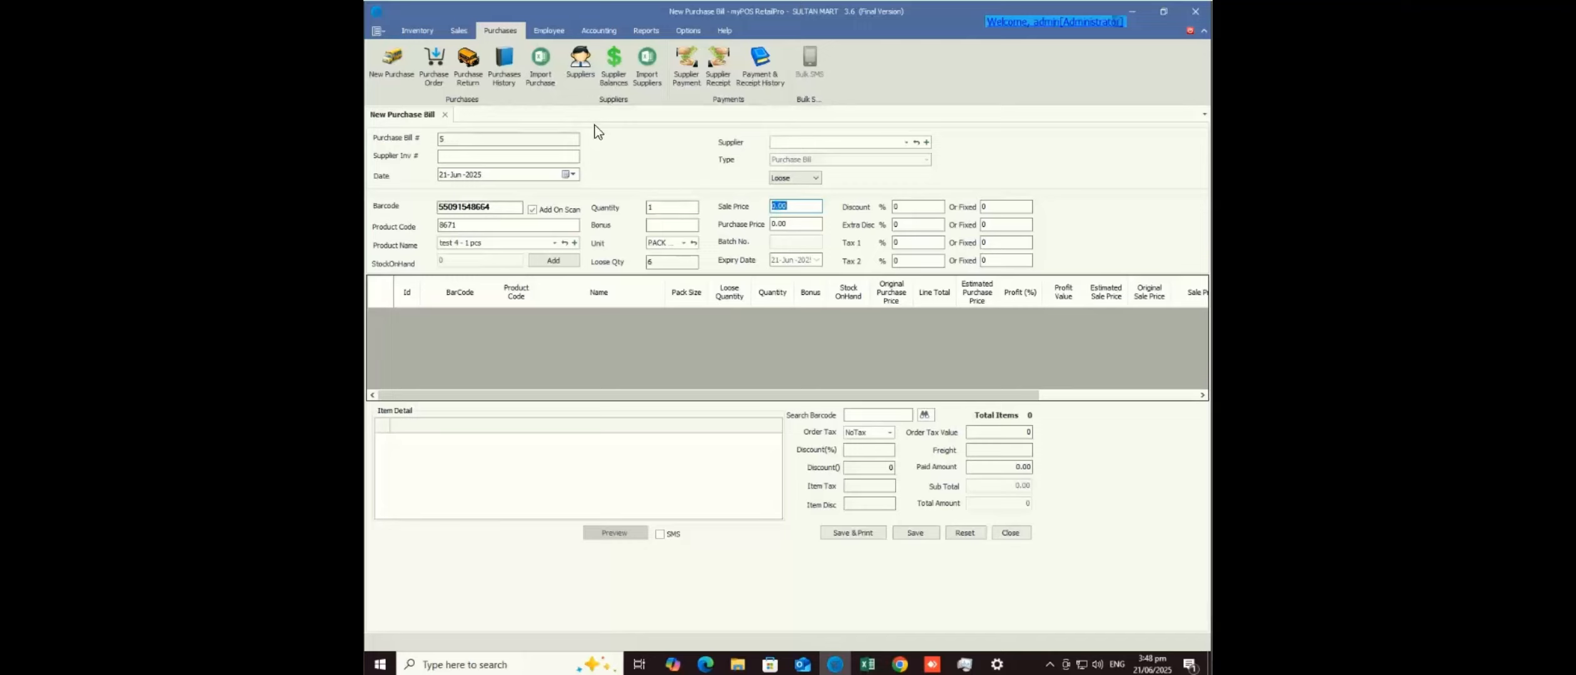
pyautogui.write('600')
pyautogui.press('Tab')
pyautogui.press('BackSpace')
pyautogui.hotkey('shift', 'Tab')
pyautogui.hotkey('shift', 'Tab')
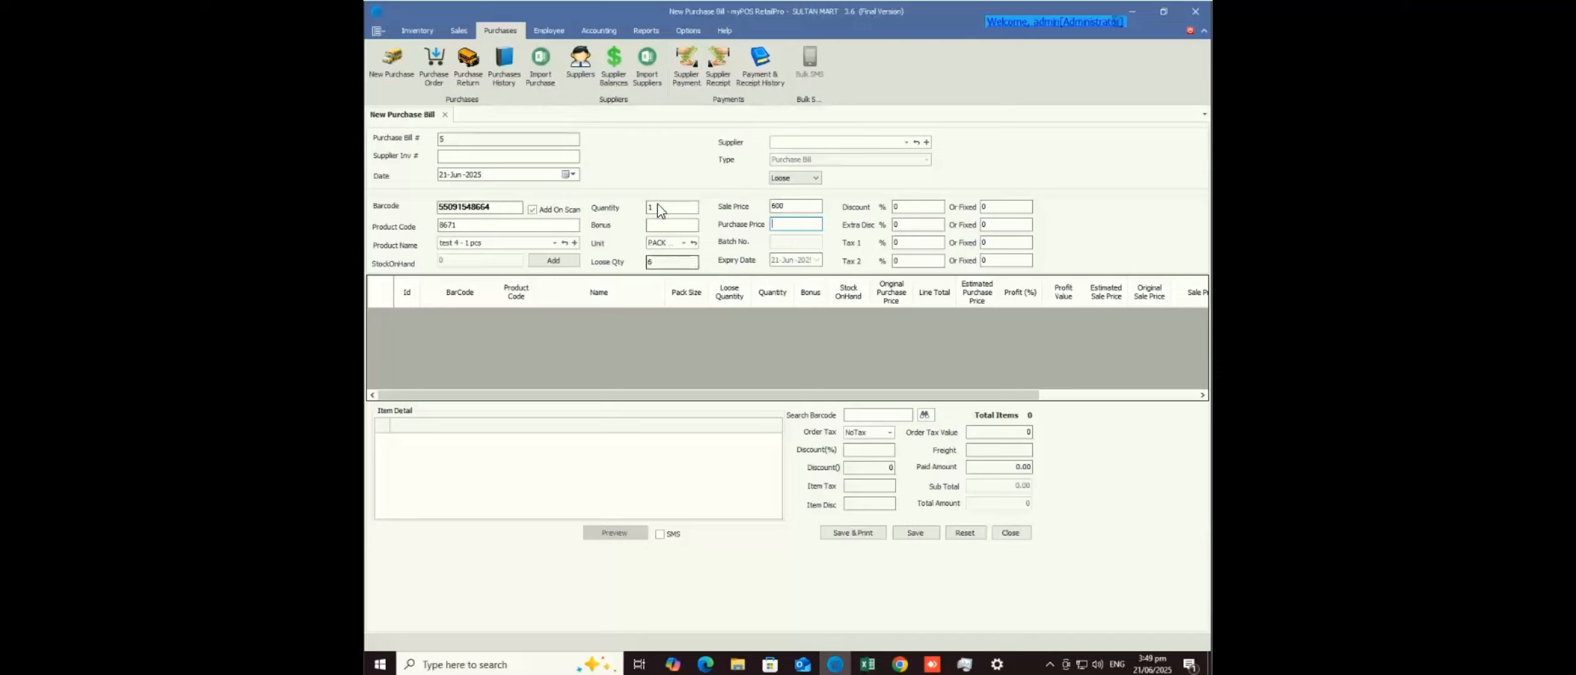
pyautogui.press('Tab')
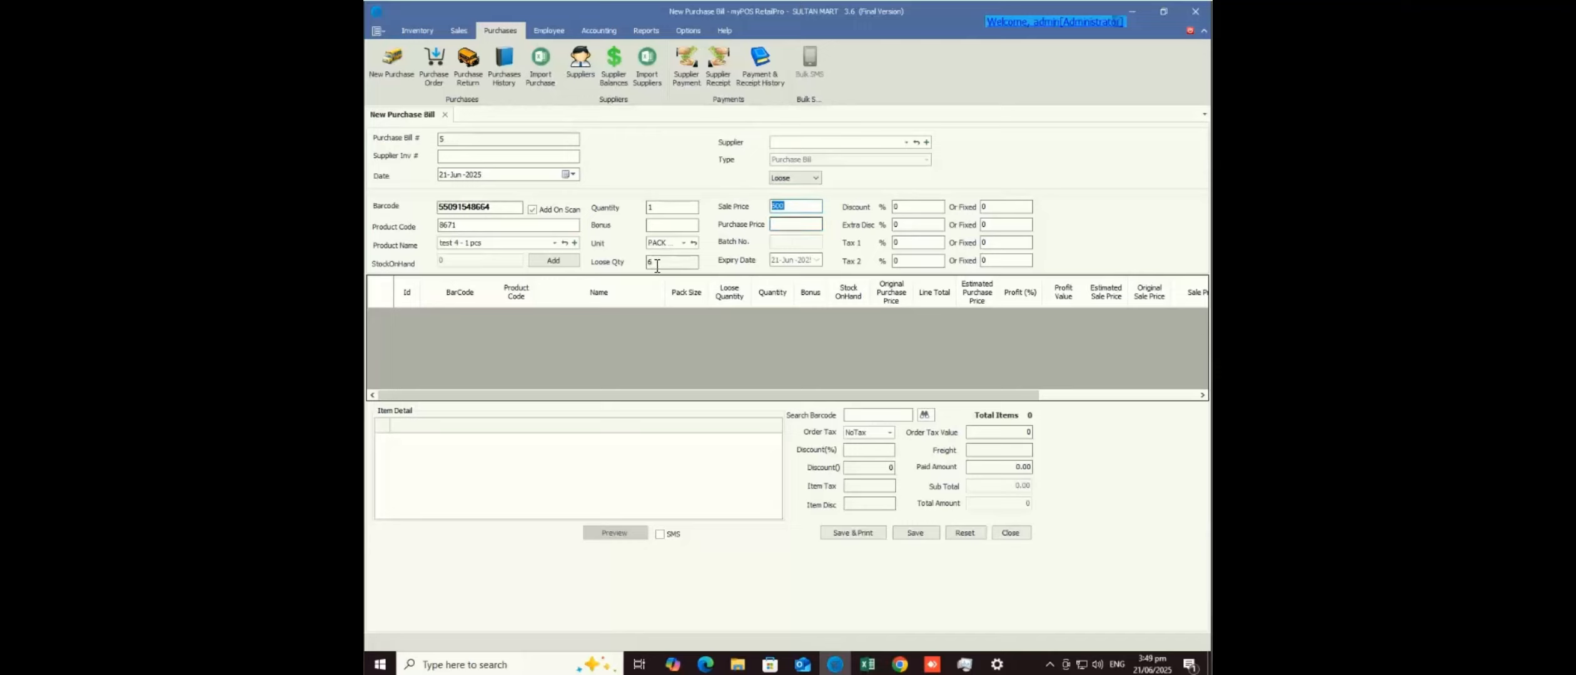
pyautogui.press('Tab')
pyautogui.write('500')
pyautogui.press('Tab')
pyautogui.write('5')
pyautogui.click(554, 261)
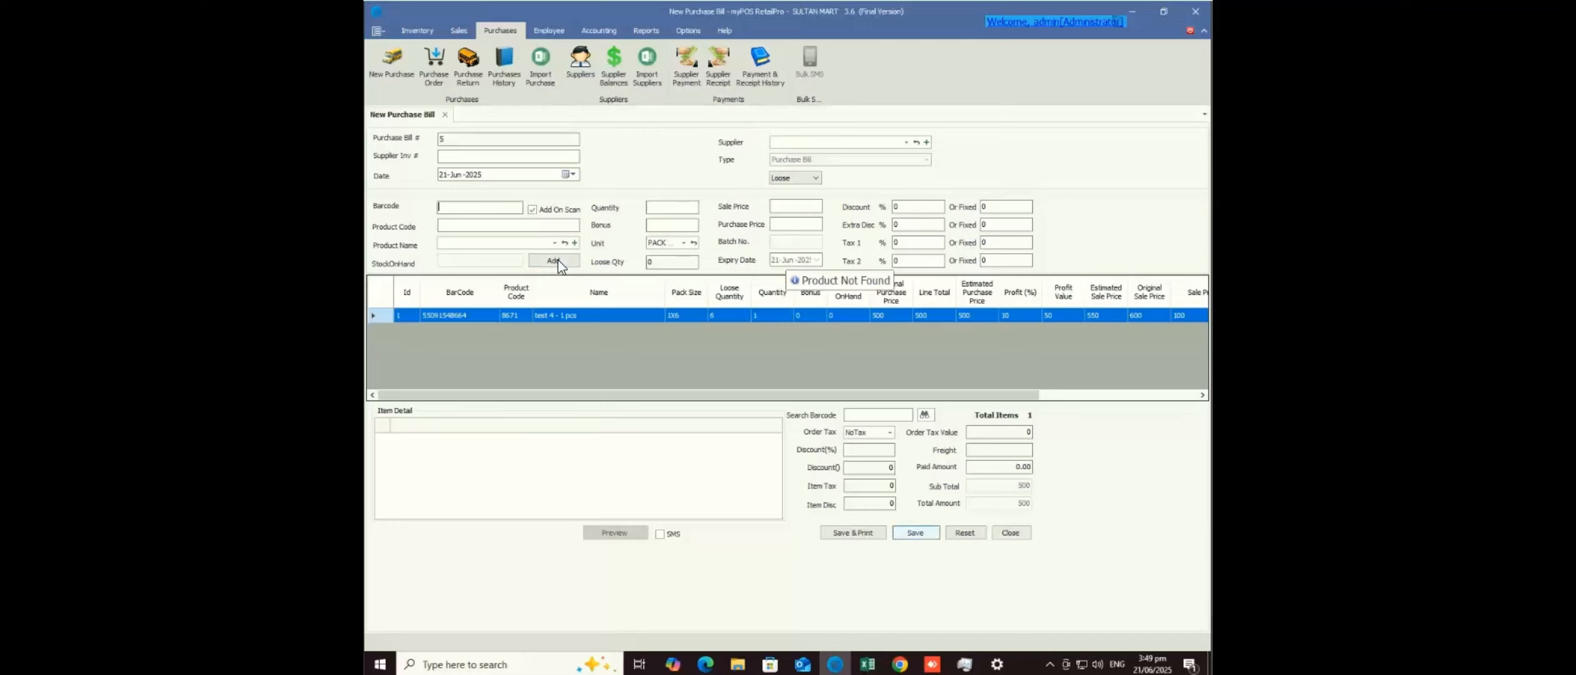
# - Choose supplier rehmat trading, enter supplier invoice 34, and save purchase bill 5
pyautogui.press('Return')
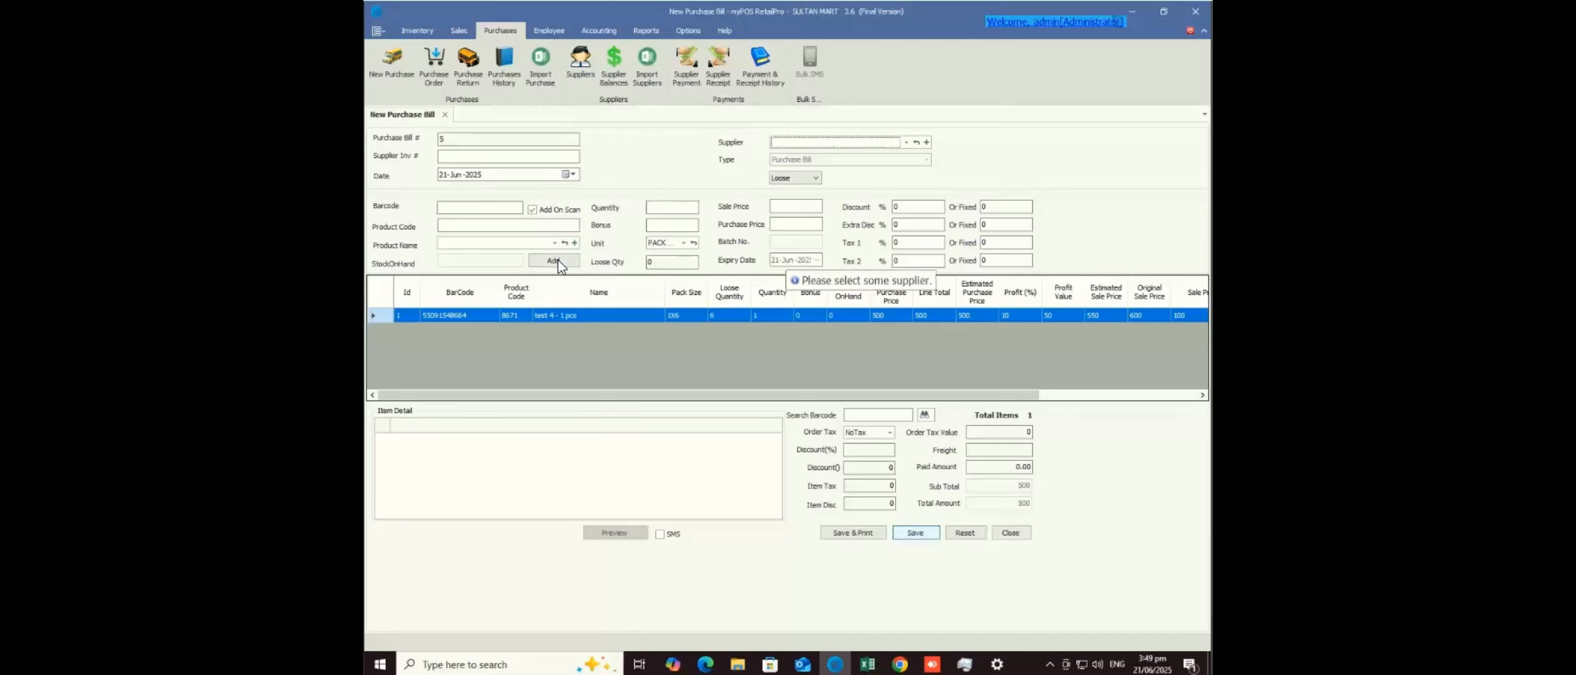
pyautogui.press('Return')
pyautogui.press('Down')
pyautogui.press('Down')
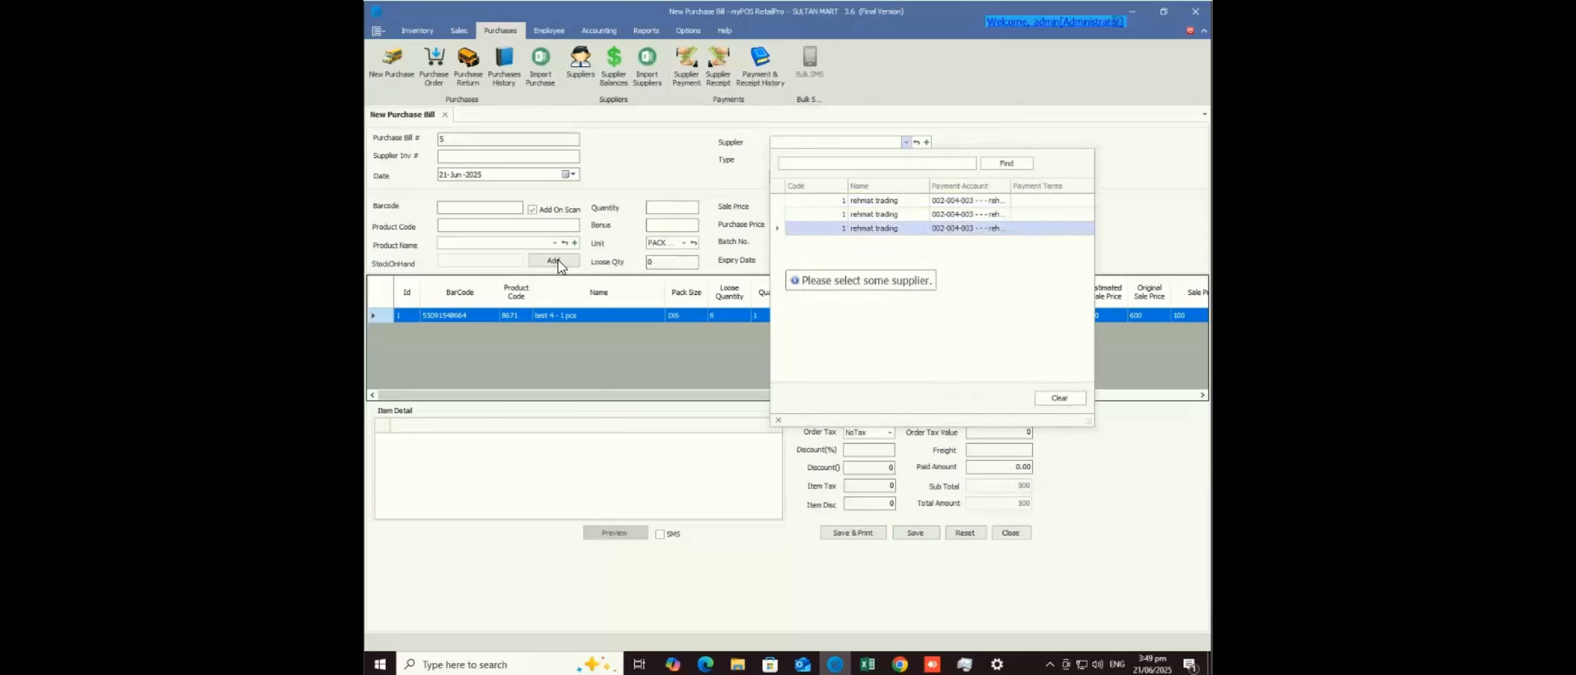
pyautogui.press('Return')
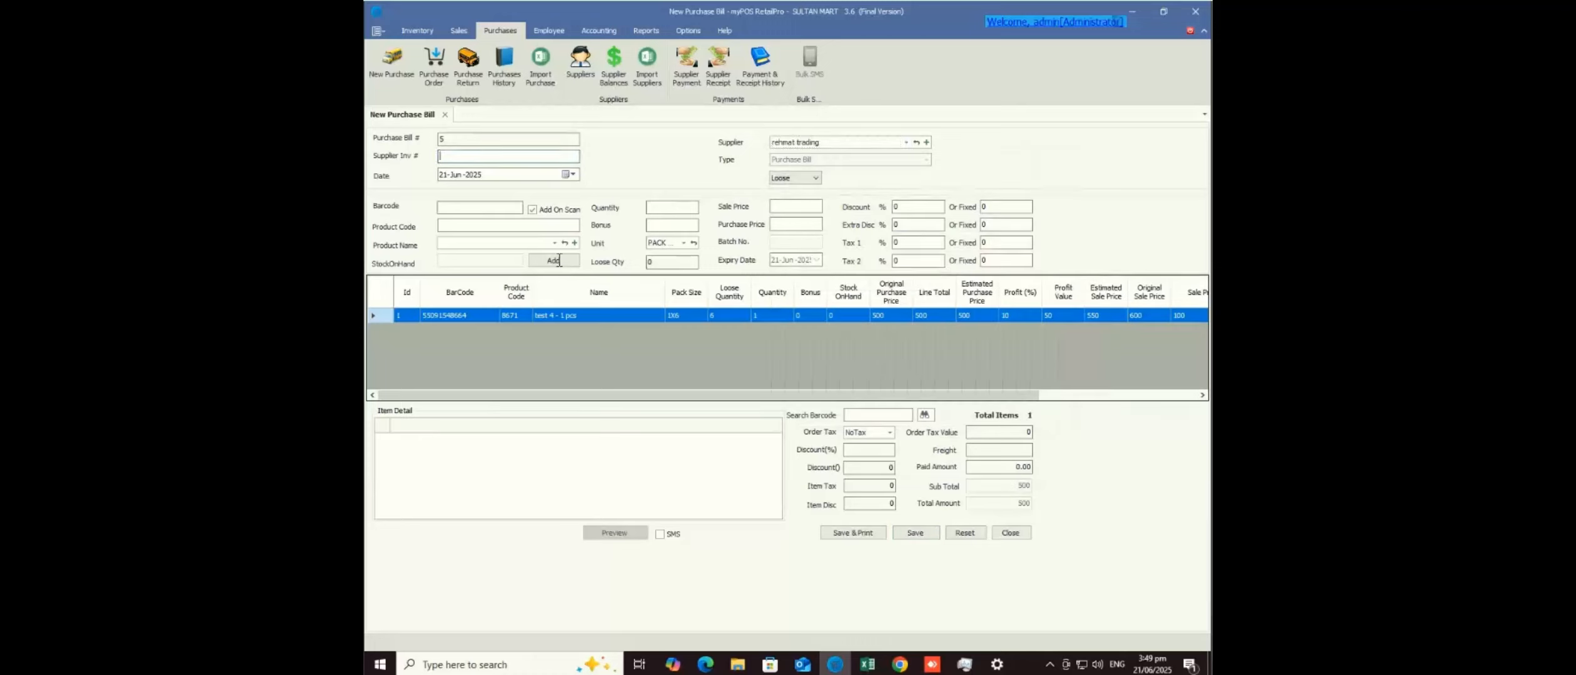
pyautogui.write('34')
pyautogui.press('Tab')
pyautogui.press('Tab')
pyautogui.press('Return')
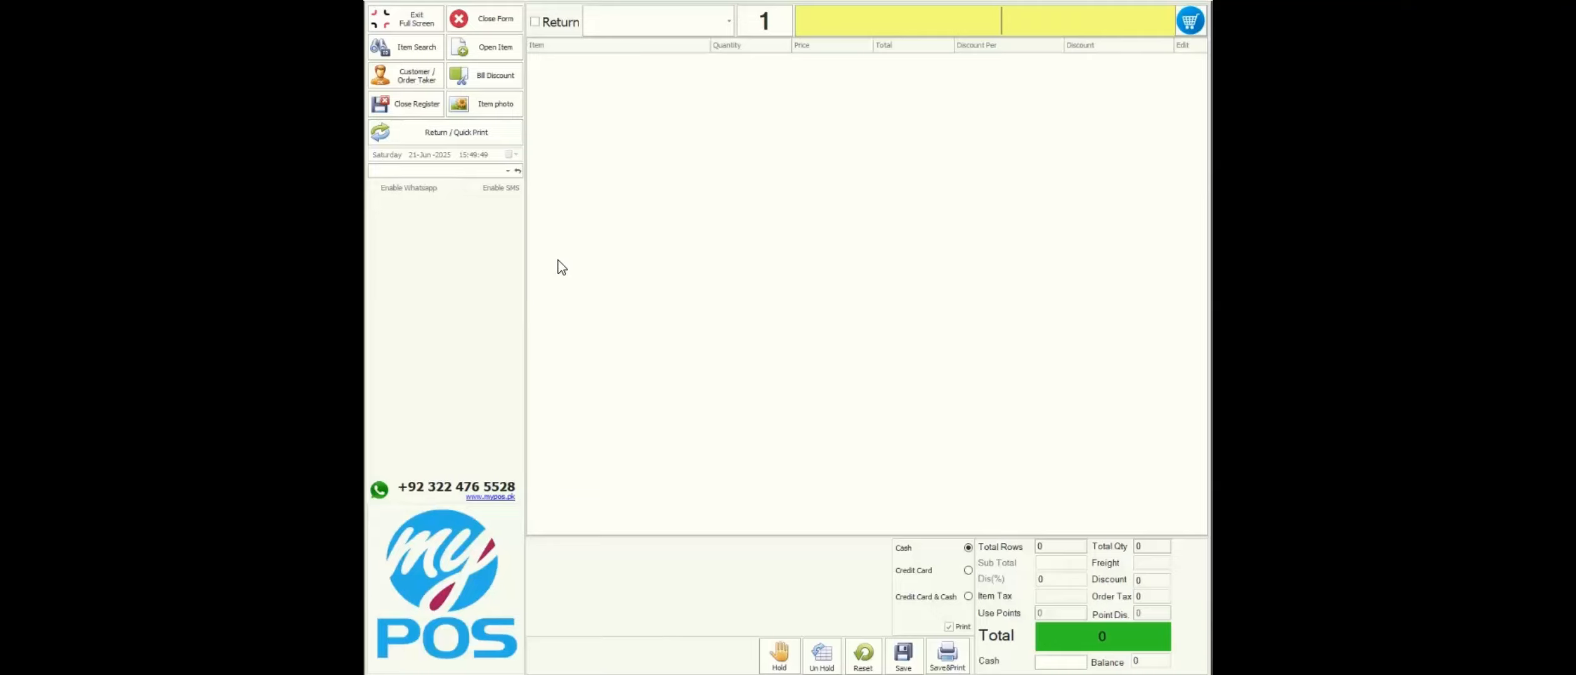
# - Add test 4 - 1 pcs and test 4 - ctn to the sale via the F1 item lookup
pyautogui.press('F1')
pyautogui.write('test')
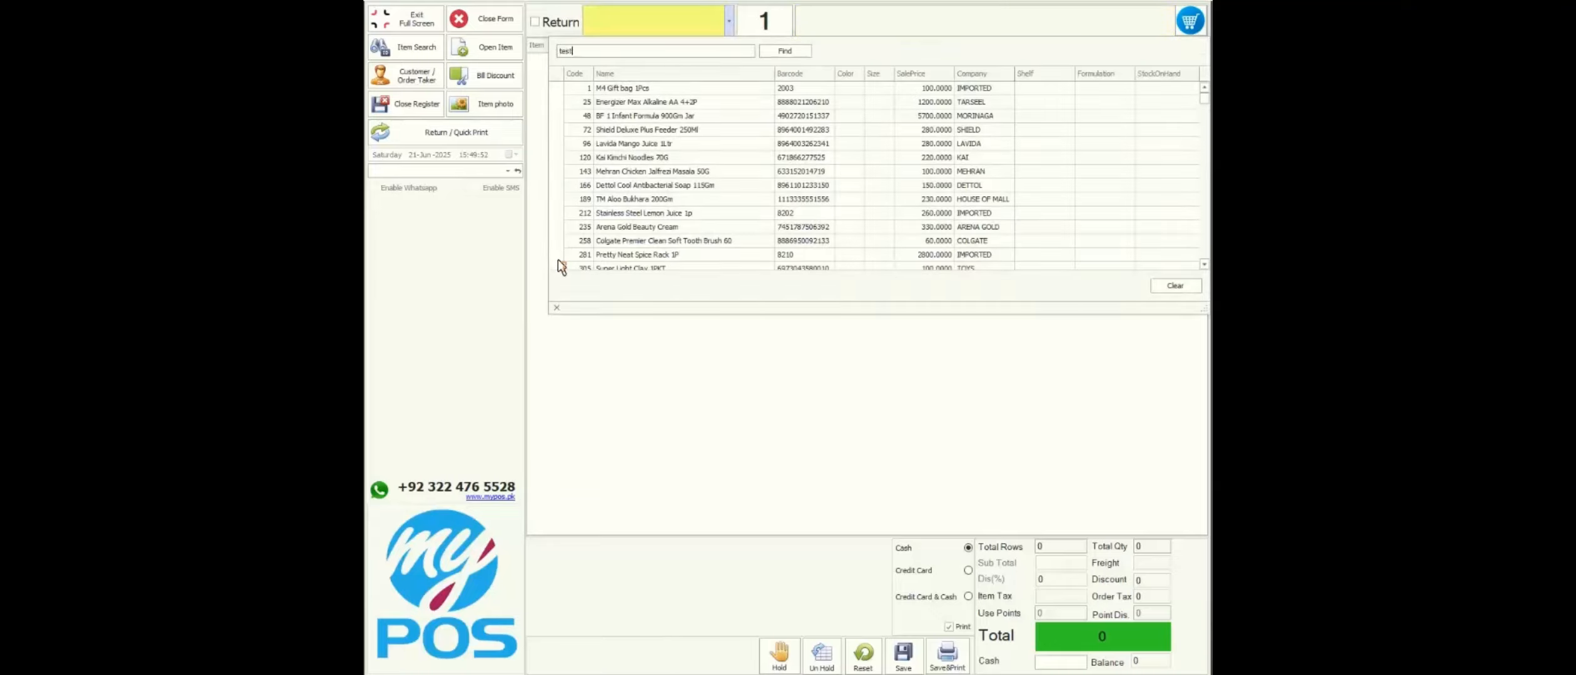
pyautogui.write(' 4')
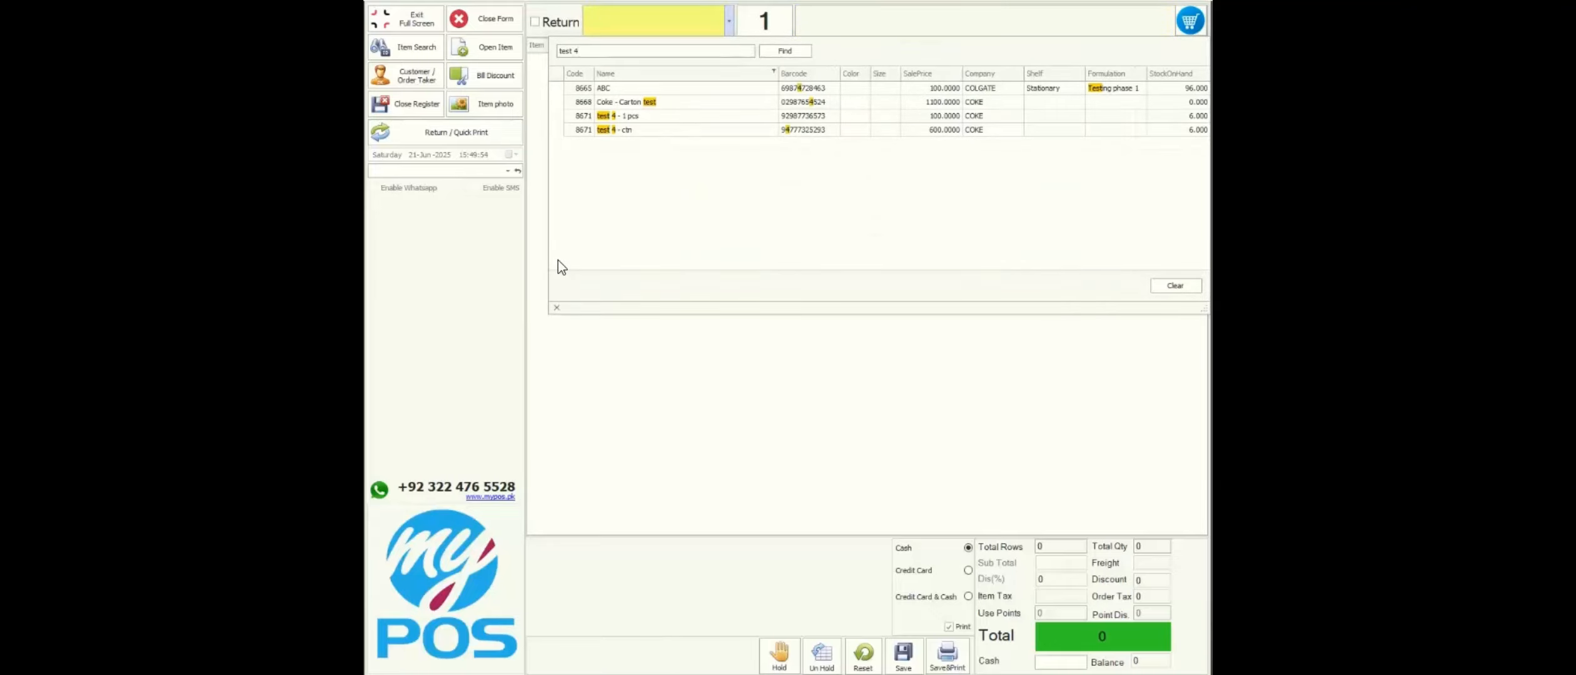
pyautogui.press('Up')
pyautogui.press('Up')
pyautogui.press('Down')
pyautogui.press('Up')
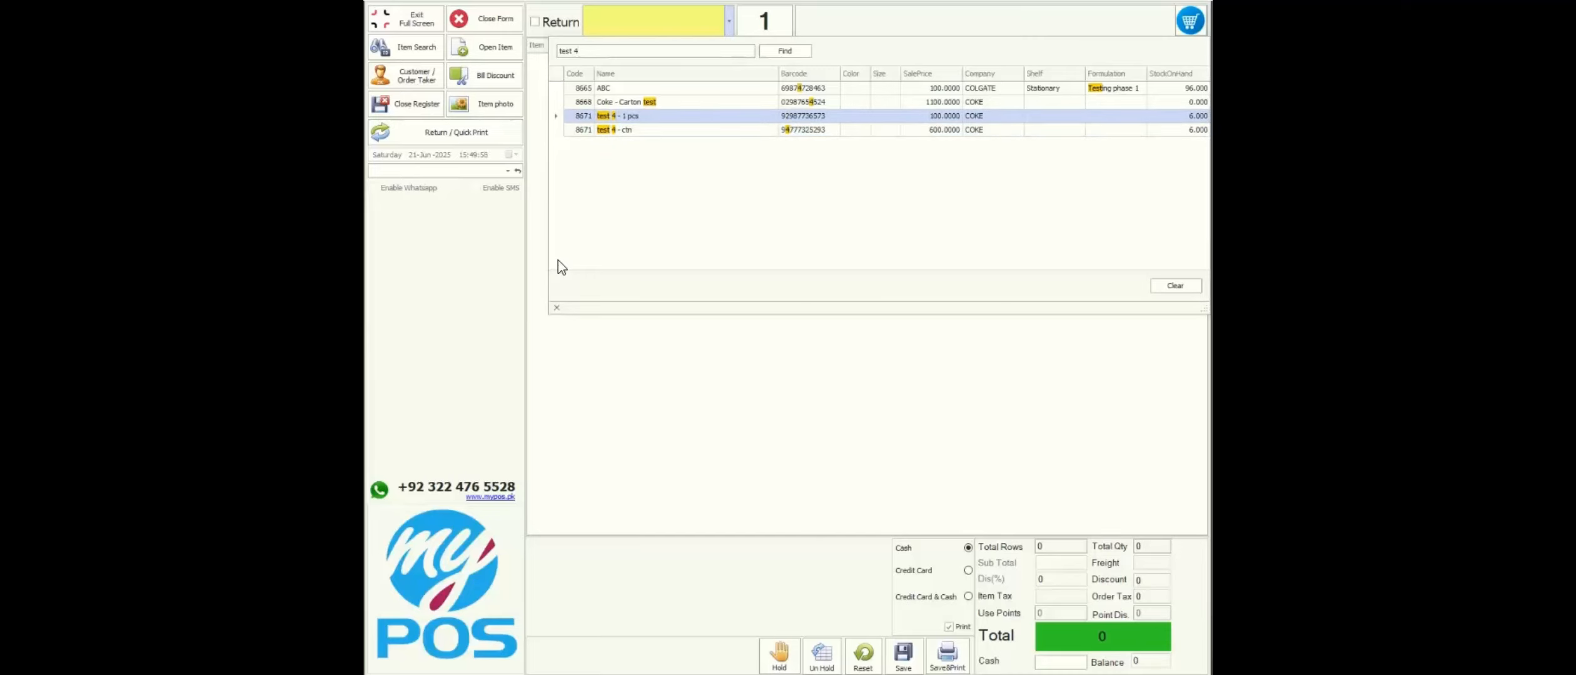
pyautogui.press('Return')
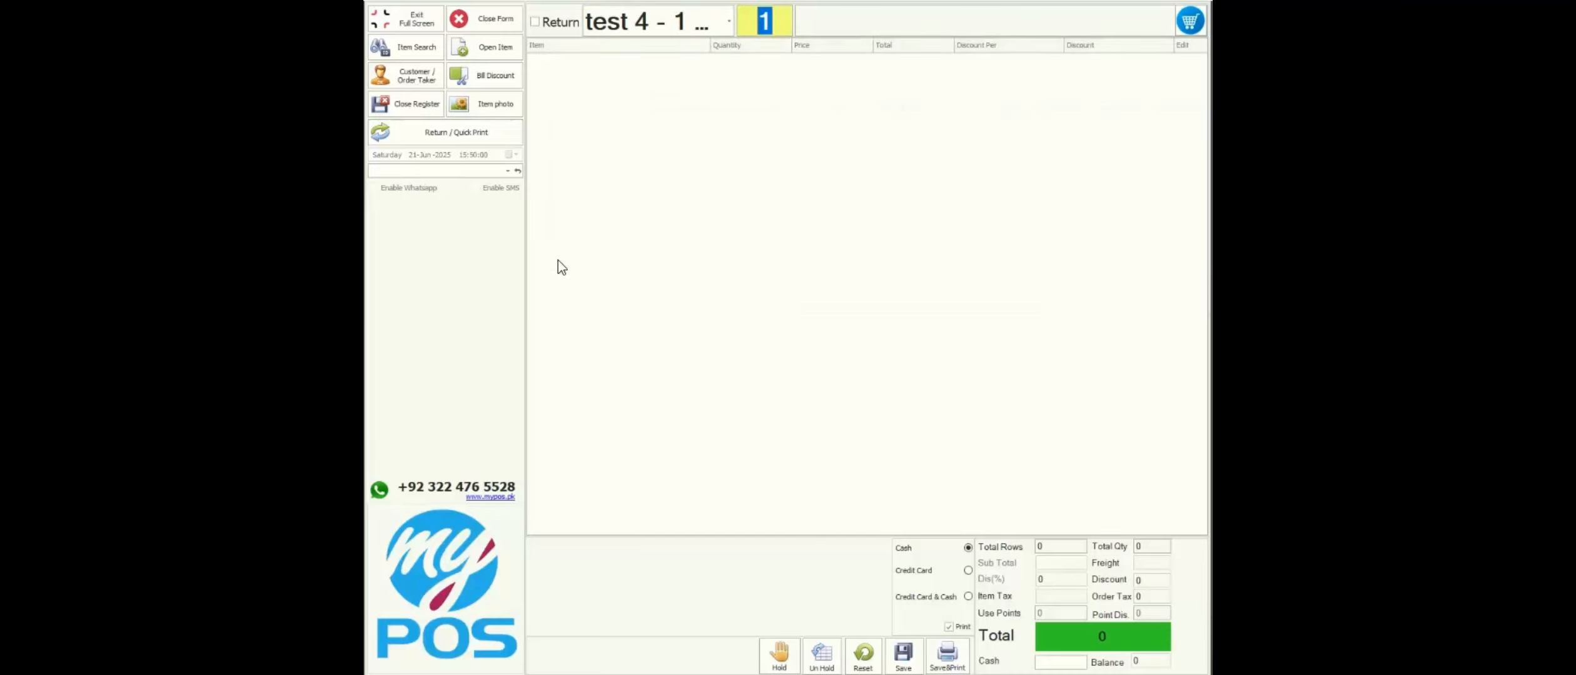
pyautogui.press('Return')
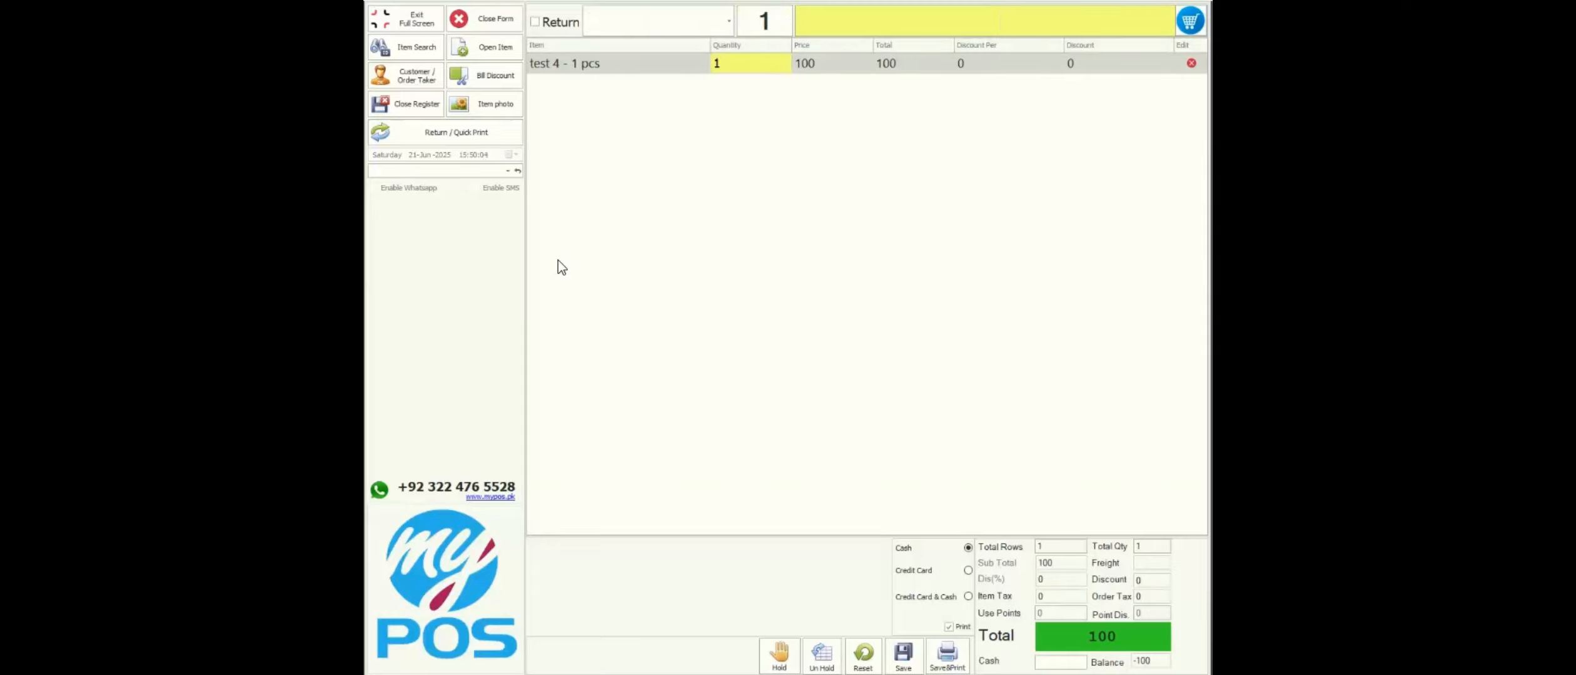
pyautogui.press('F1')
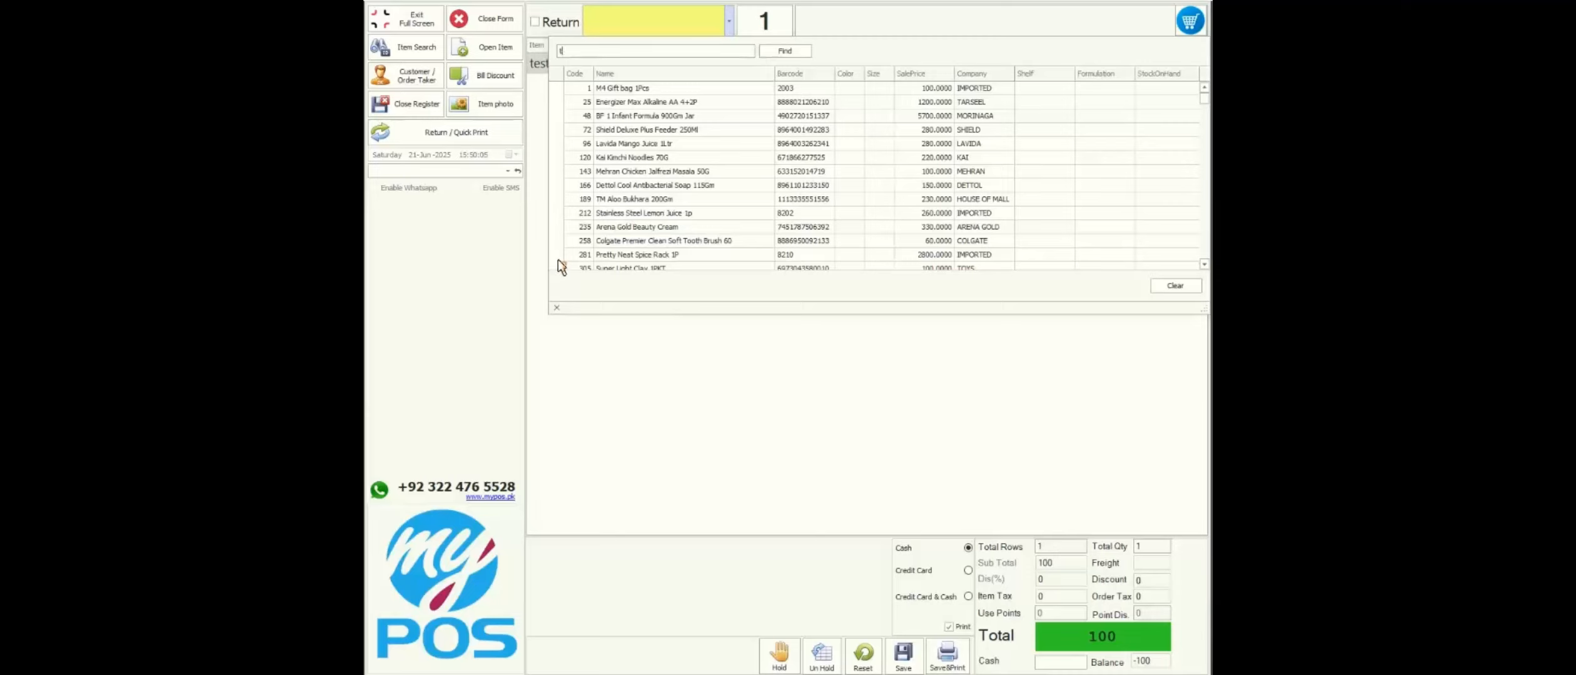
pyautogui.write('test 4')
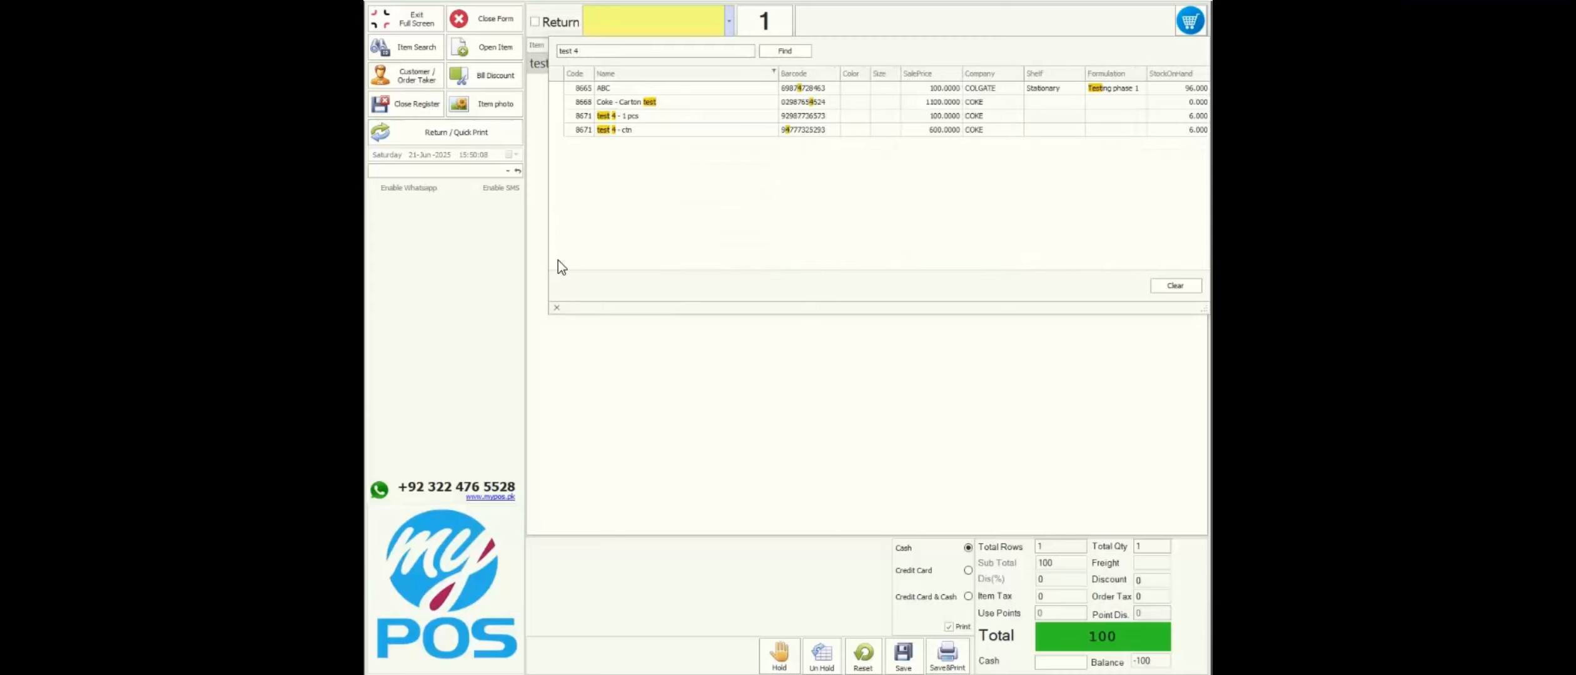
pyautogui.press('Down')
pyautogui.press('Down')
pyautogui.press('Down')
pyautogui.press('Return')
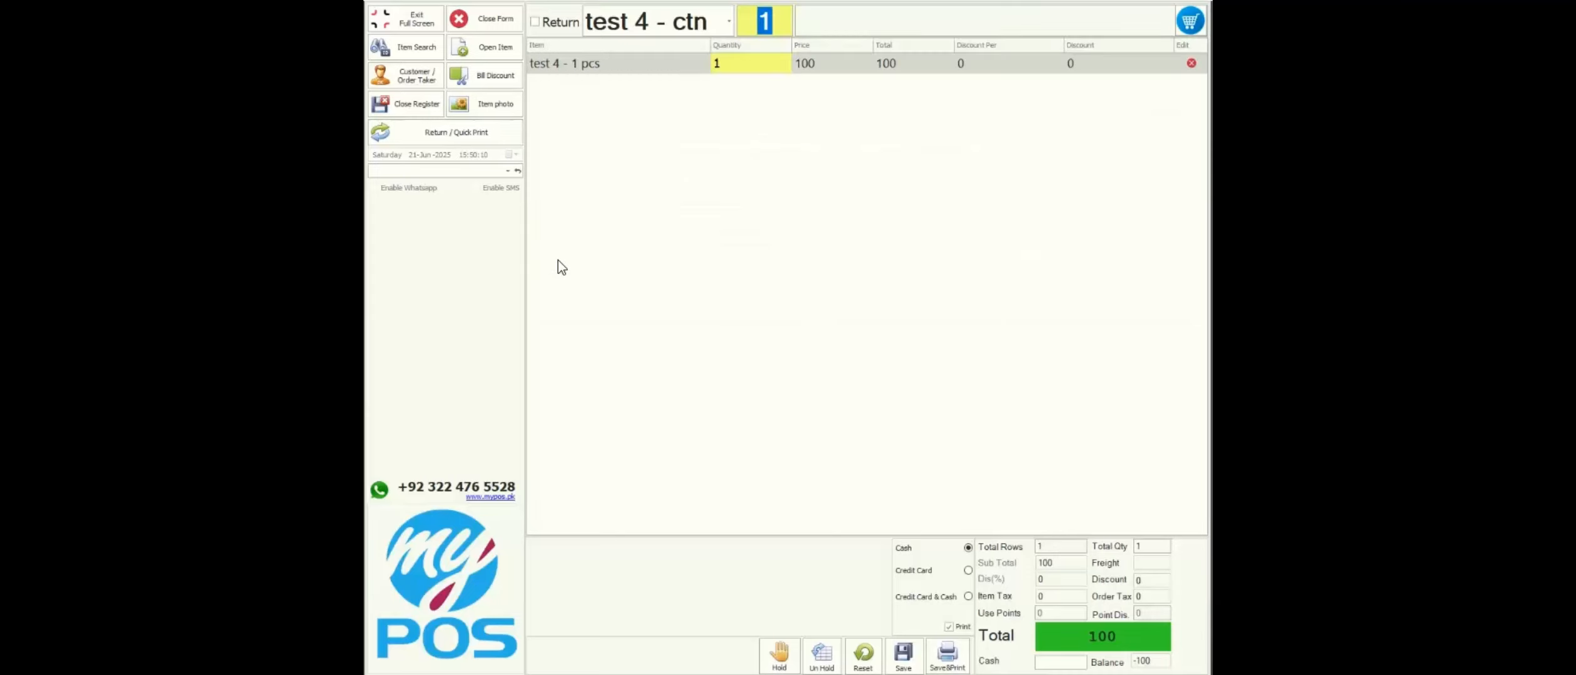
pyautogui.press('Return')
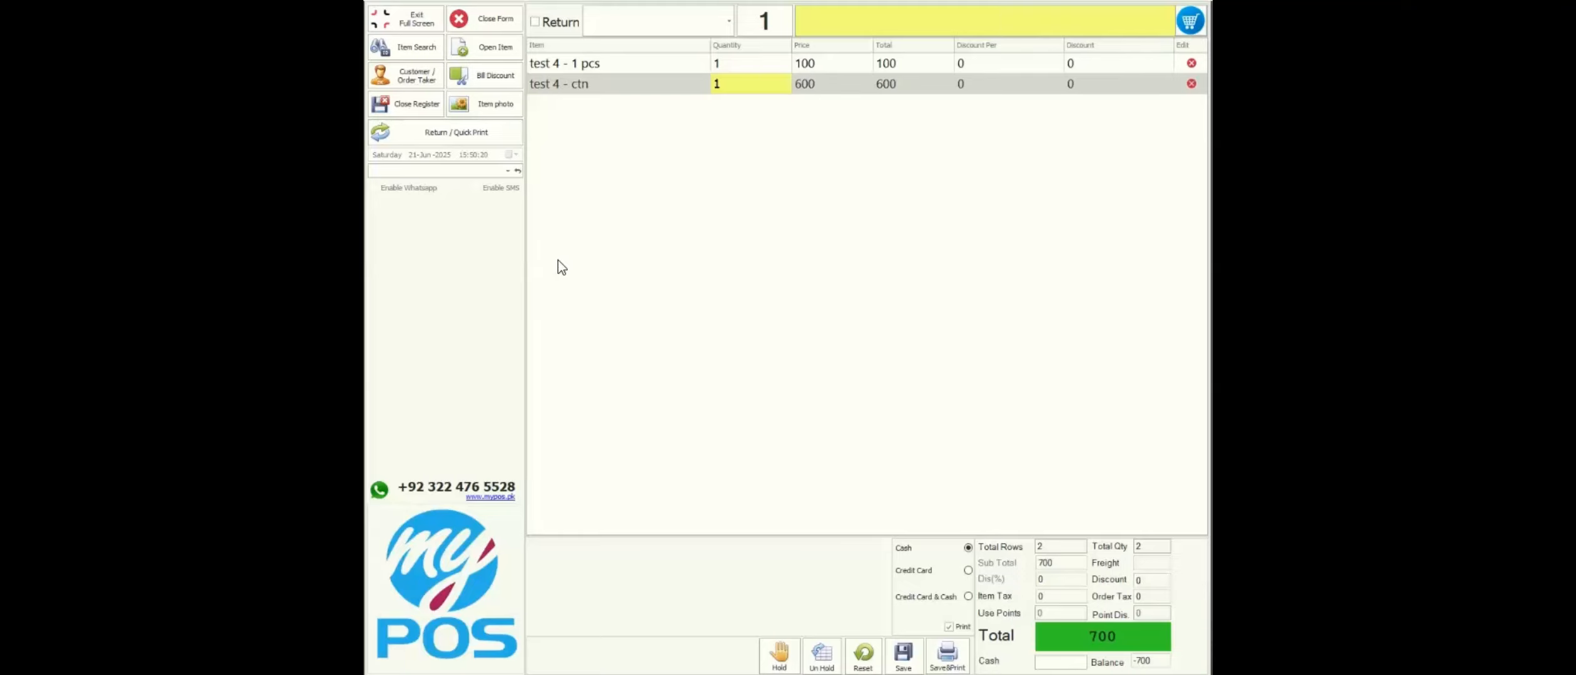
# - Record 700 cash received, leave full screen, and confirm closing the sale form
pyautogui.press('Tab')
pyautogui.press('Return')
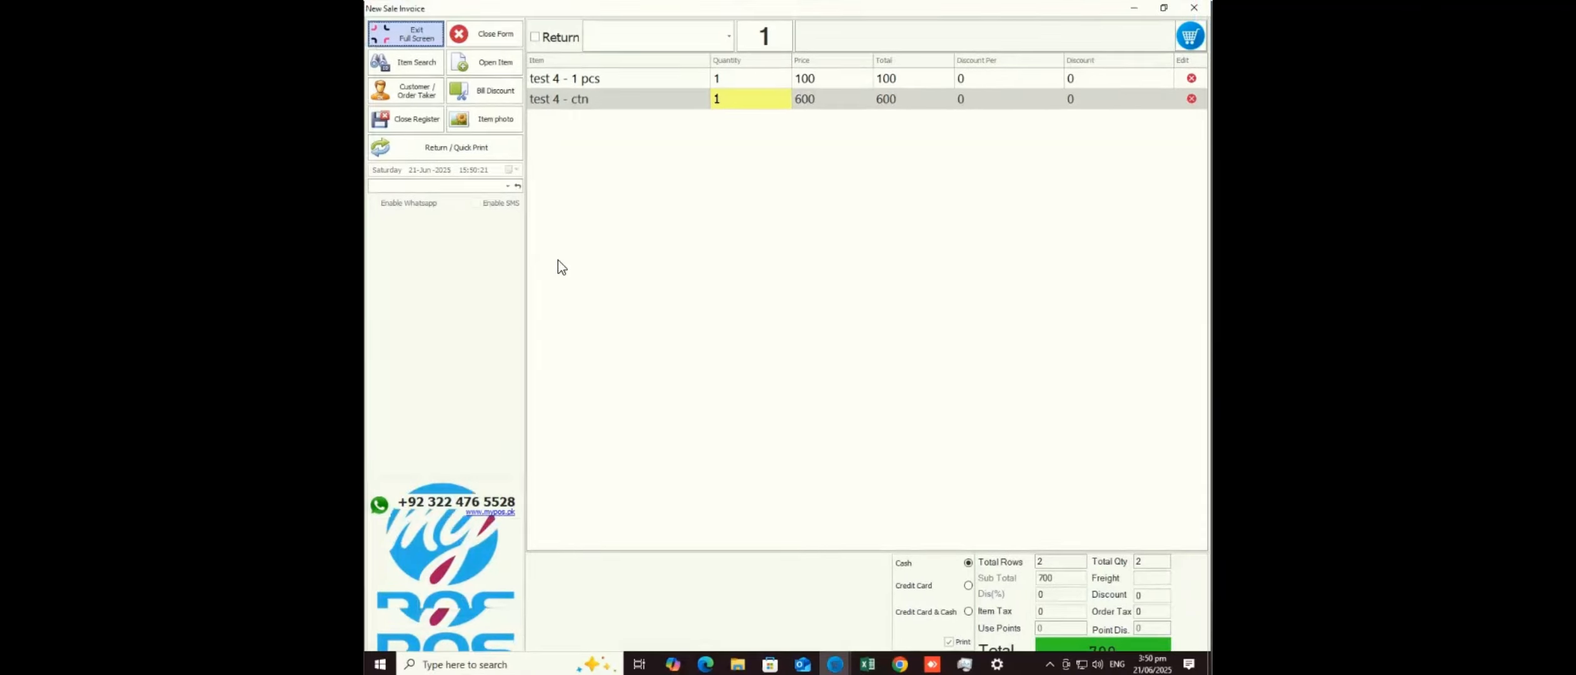
pyautogui.press('Tab')
pyautogui.press('Tab')
pyautogui.press('Tab')
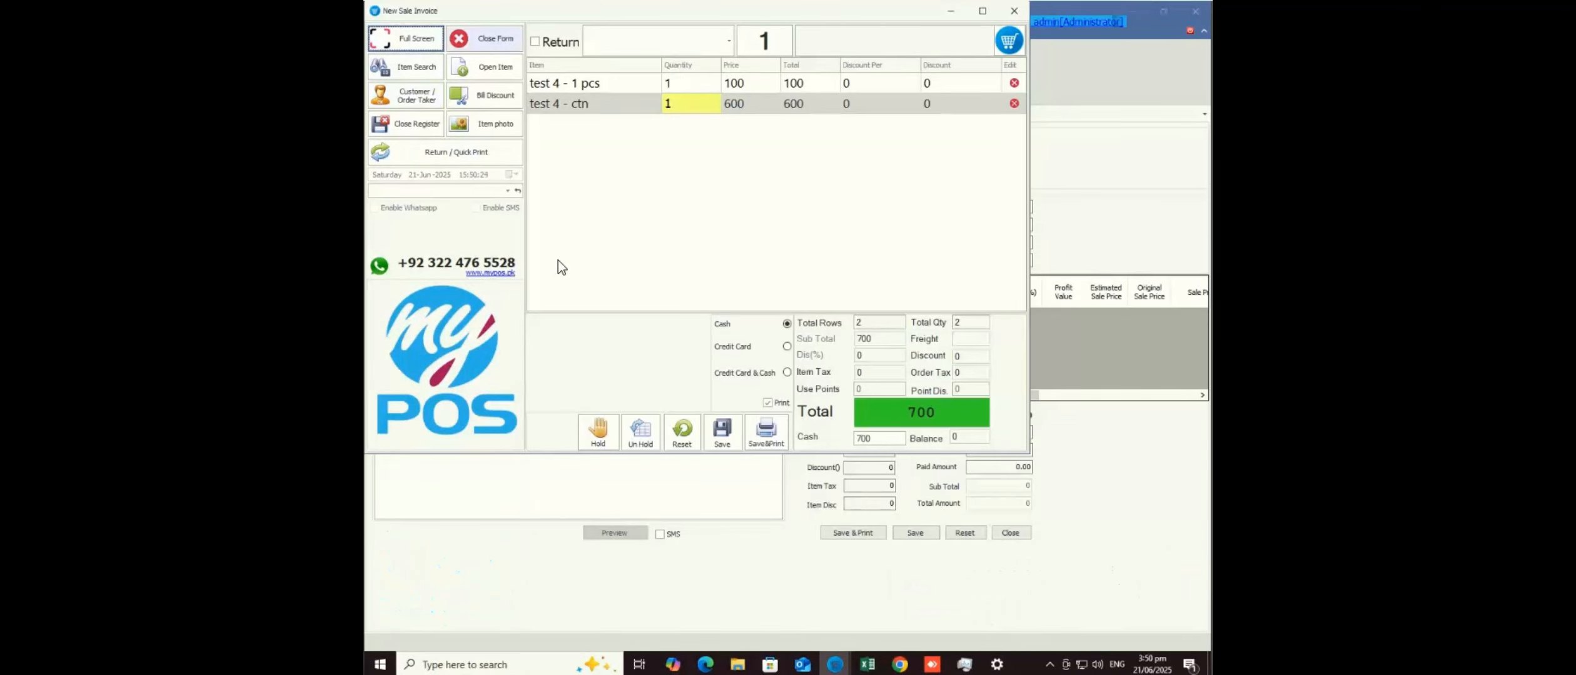
pyautogui.press('Return')
pyautogui.press('Return')
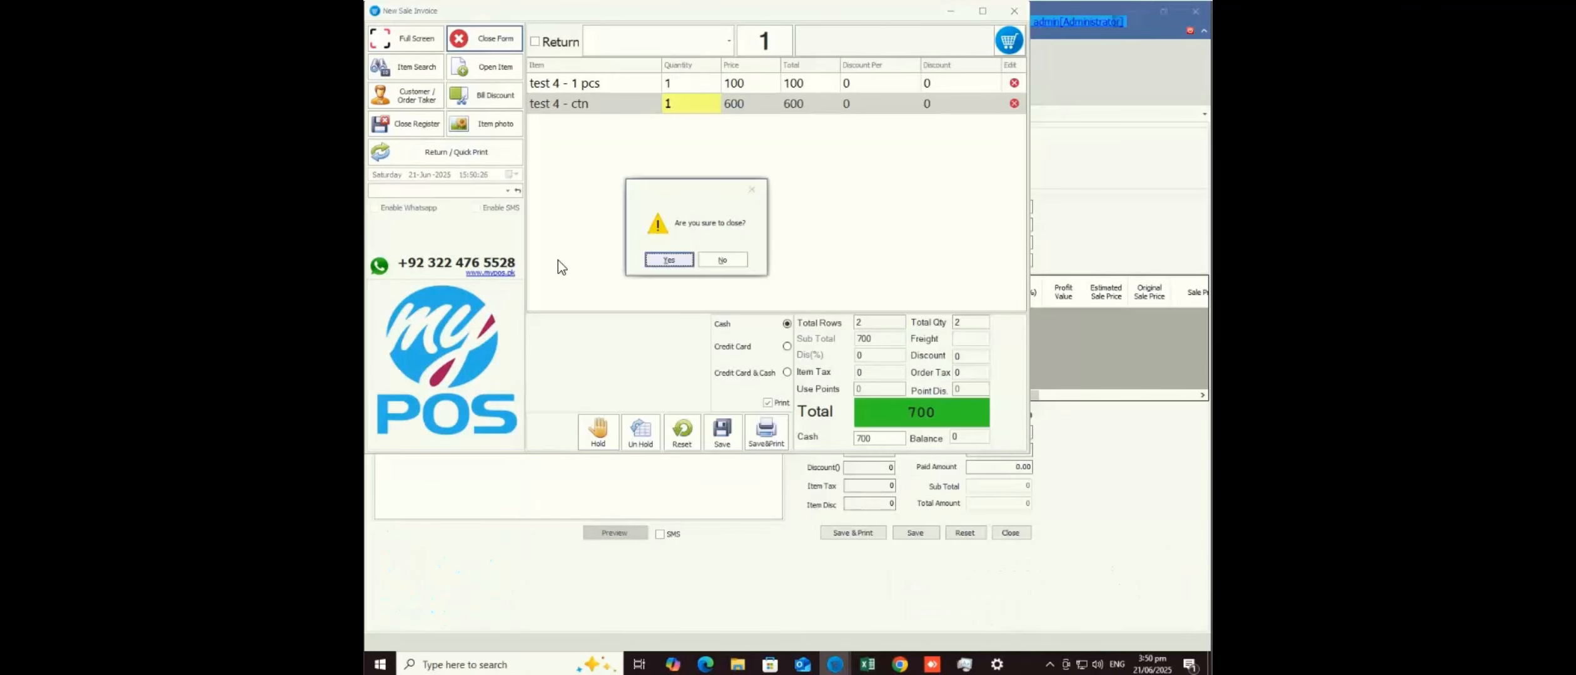
pyautogui.press('Return')
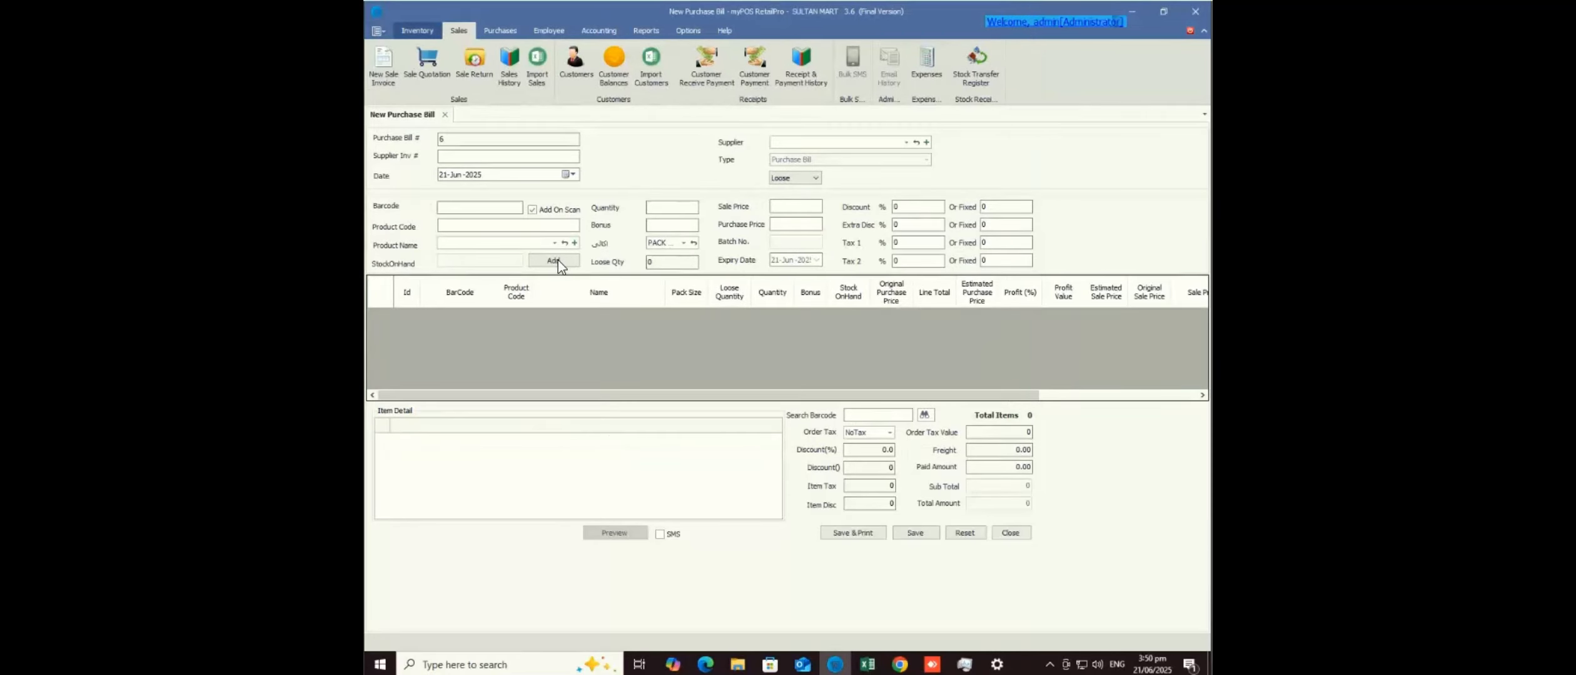
# - Open Inventory Items and page down the product list to product 4082, a hair comb
pyautogui.click(417, 31)
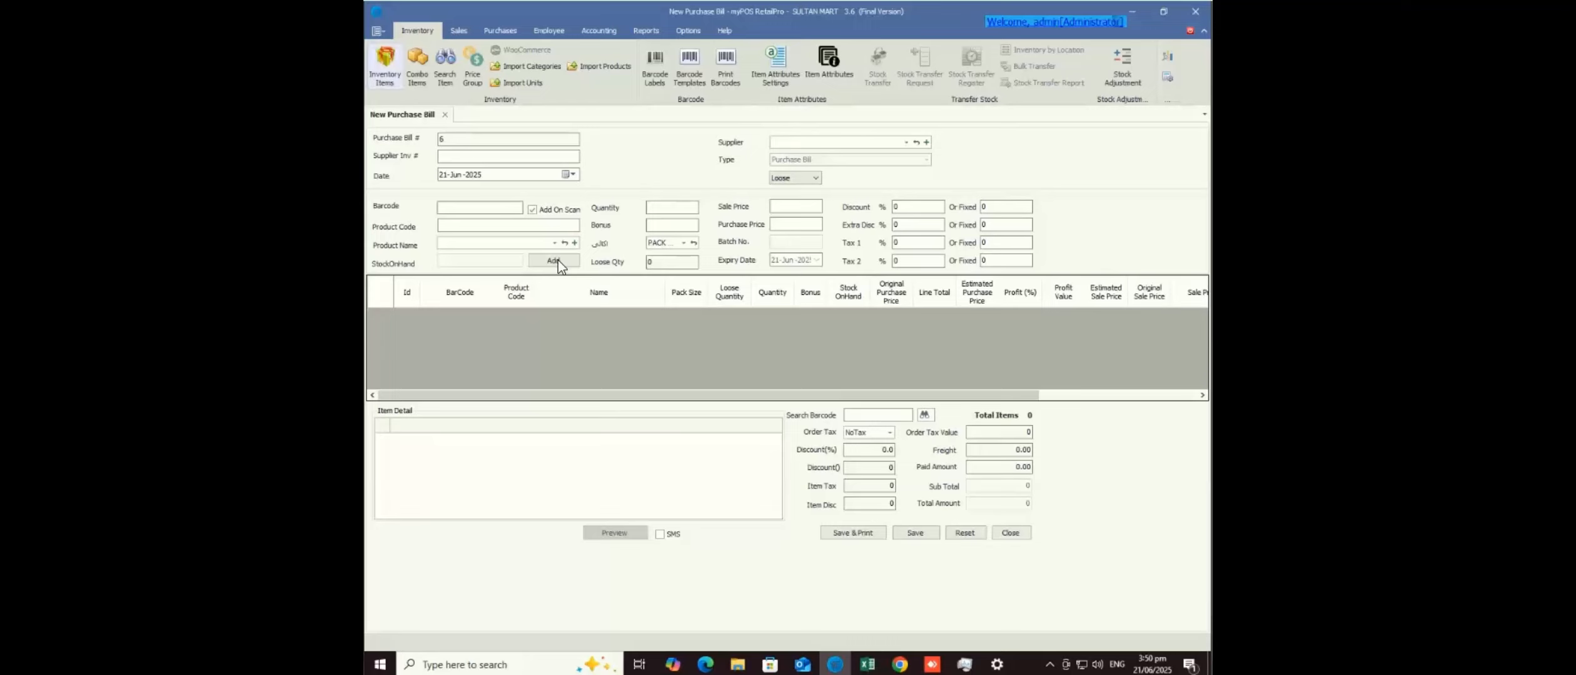
pyautogui.click(384, 67)
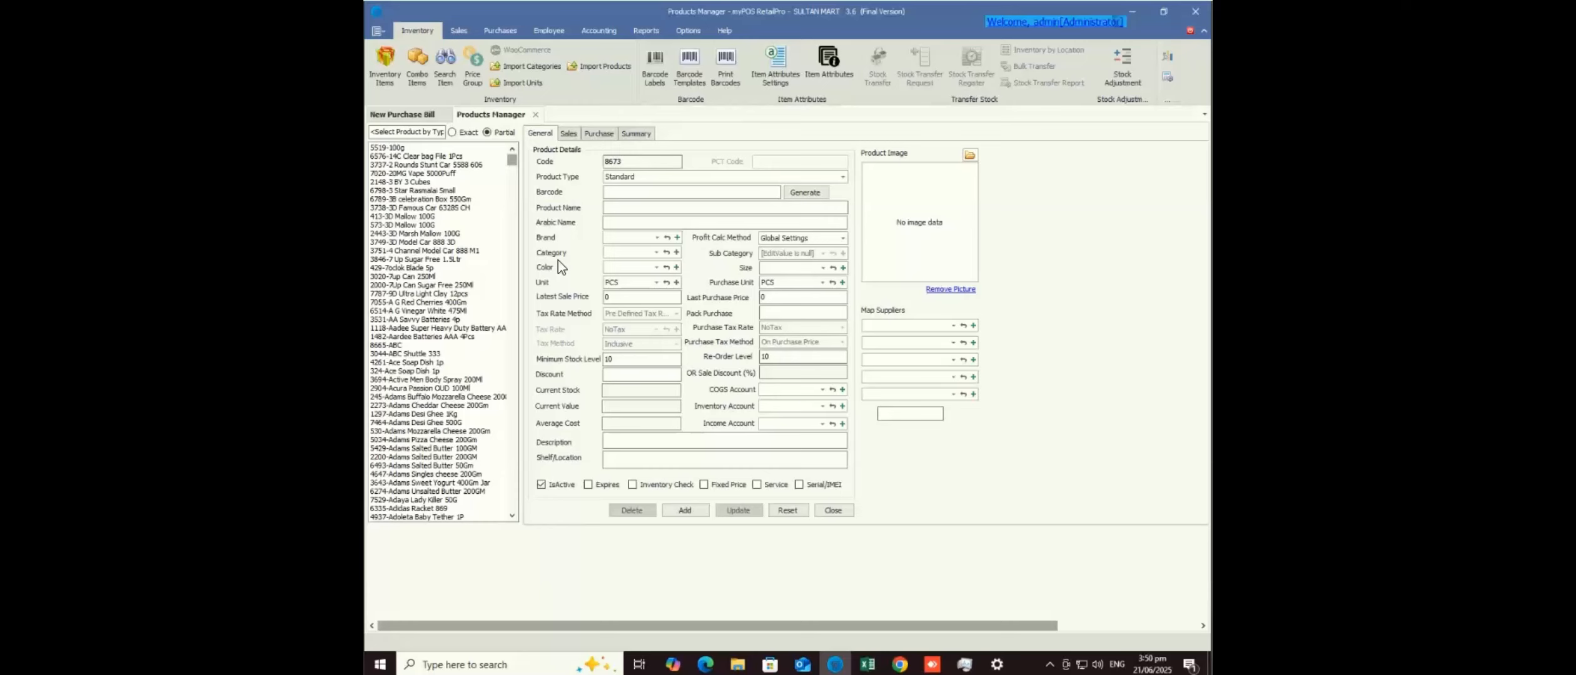
pyautogui.scroll(-10, 558, 259)
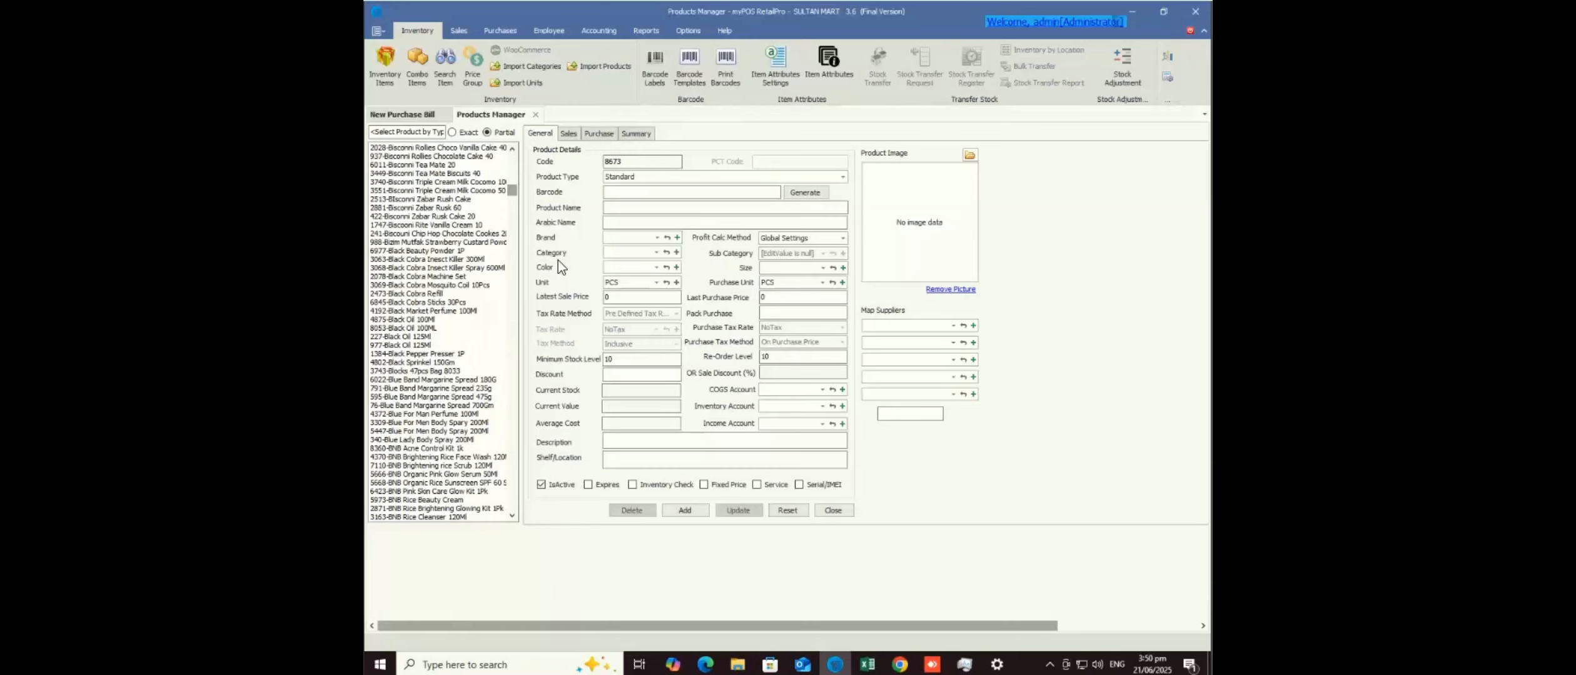
pyautogui.scroll(-15, 558, 260)
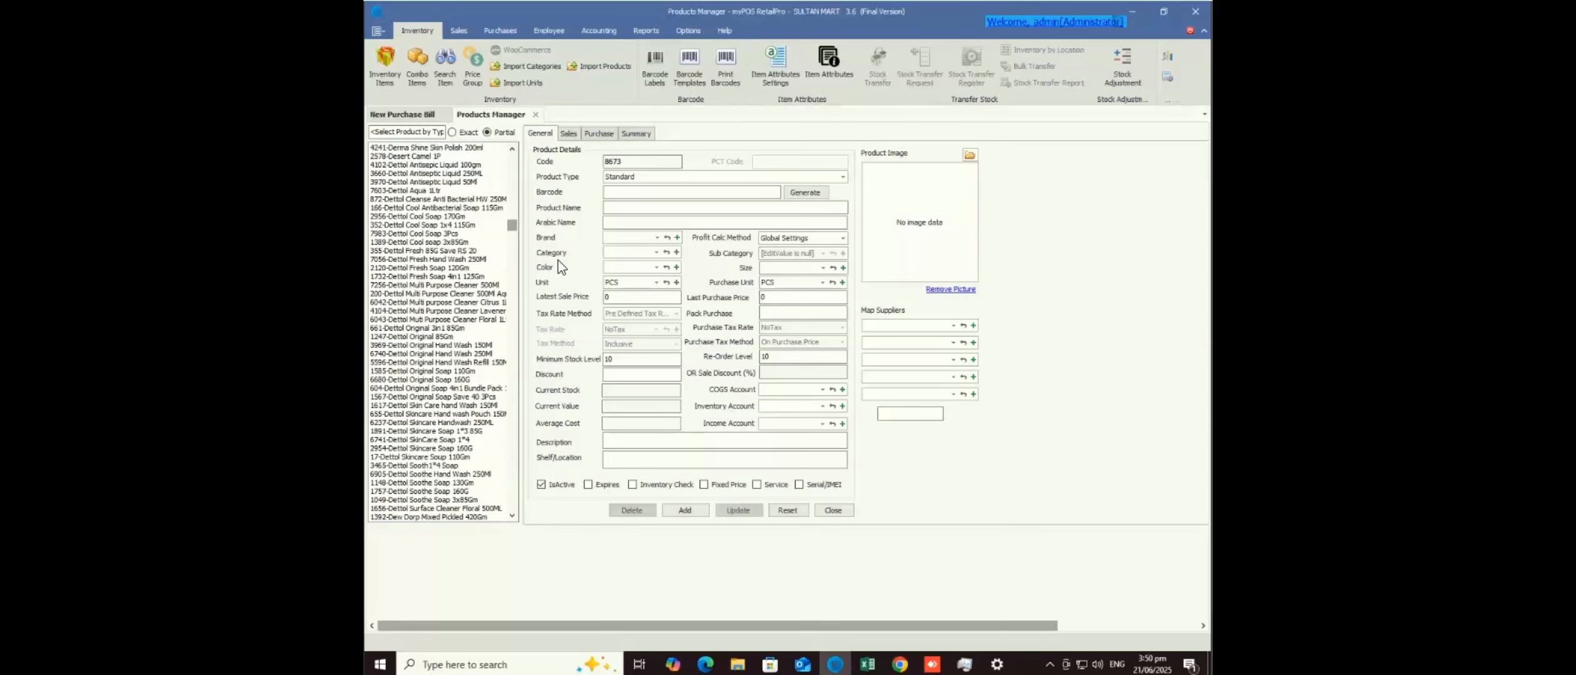
pyautogui.scroll(-15, 558, 260)
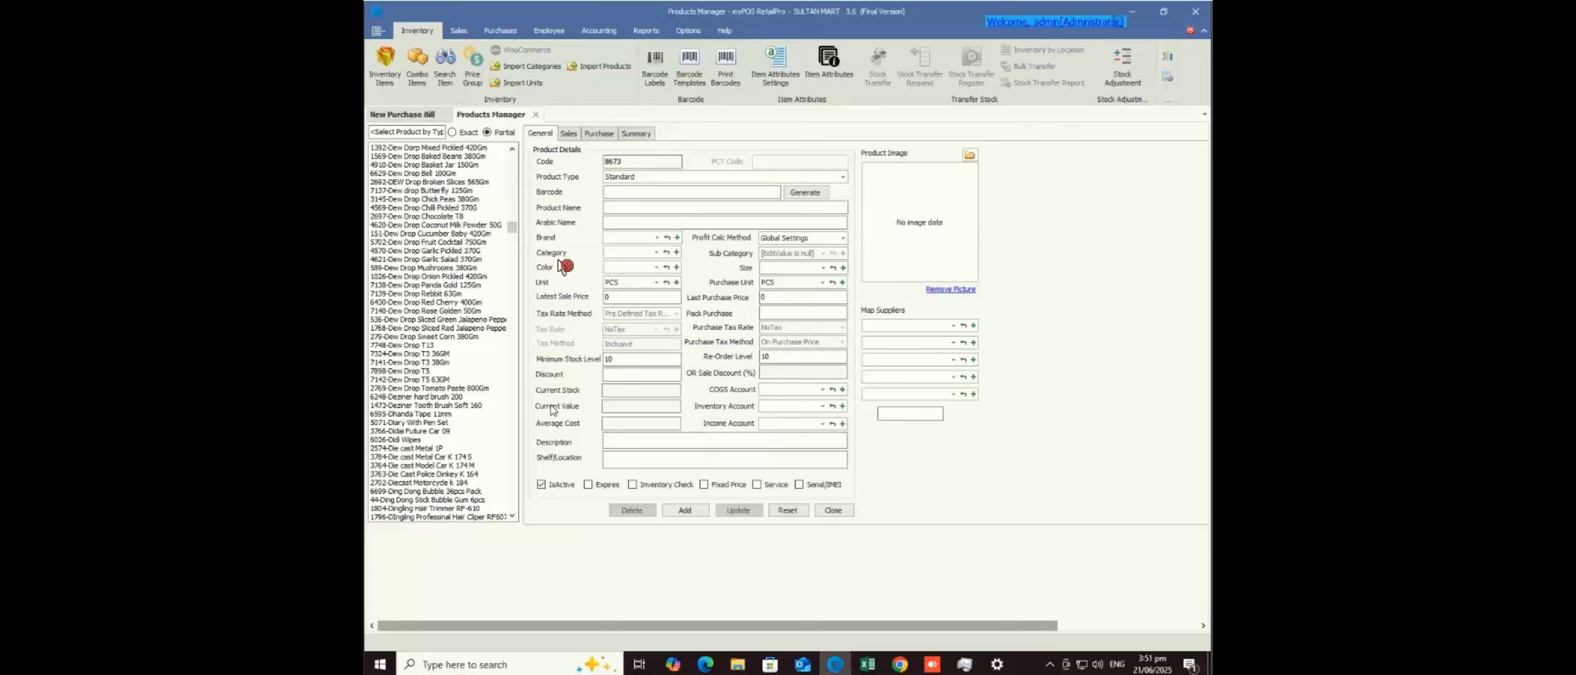
pyautogui.click(511, 418)
pyautogui.click(511, 418)
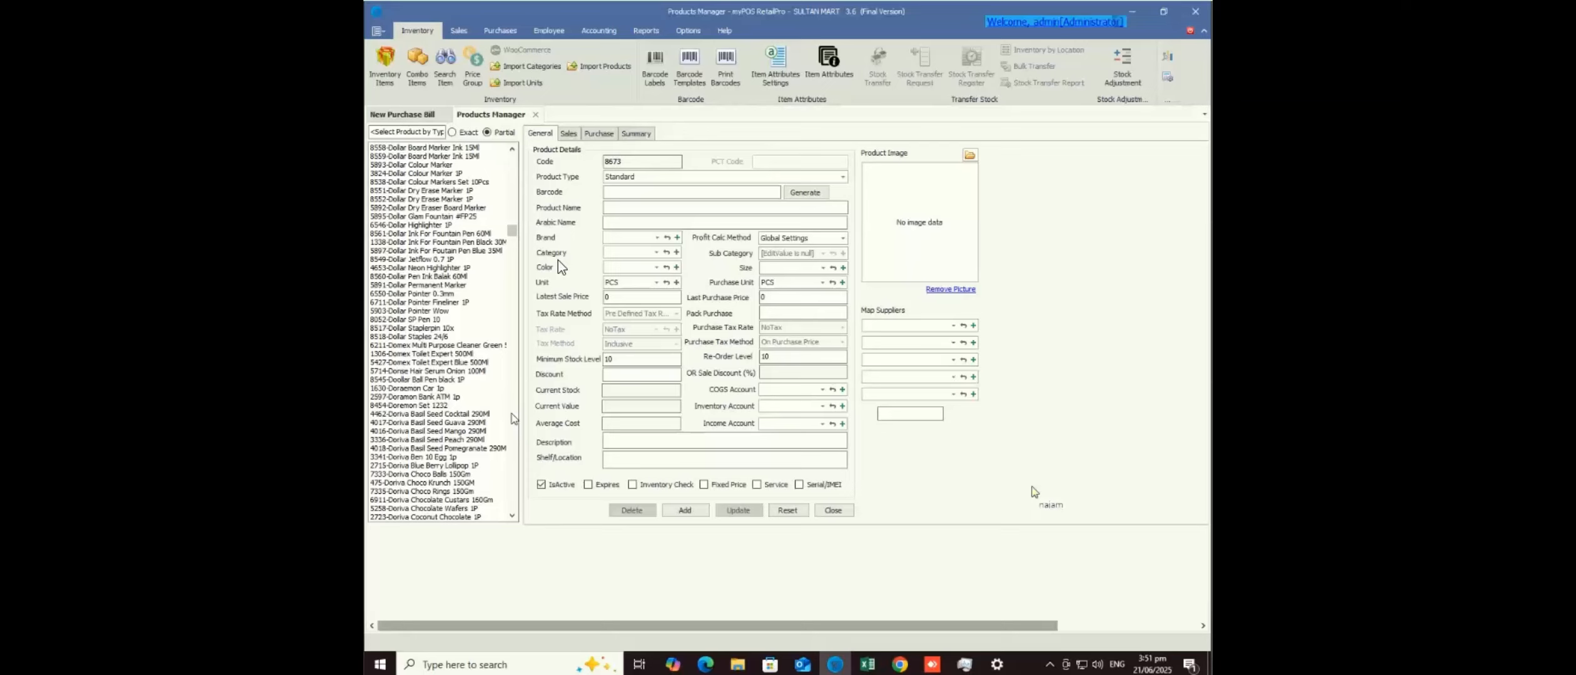
pyautogui.click(512, 418)
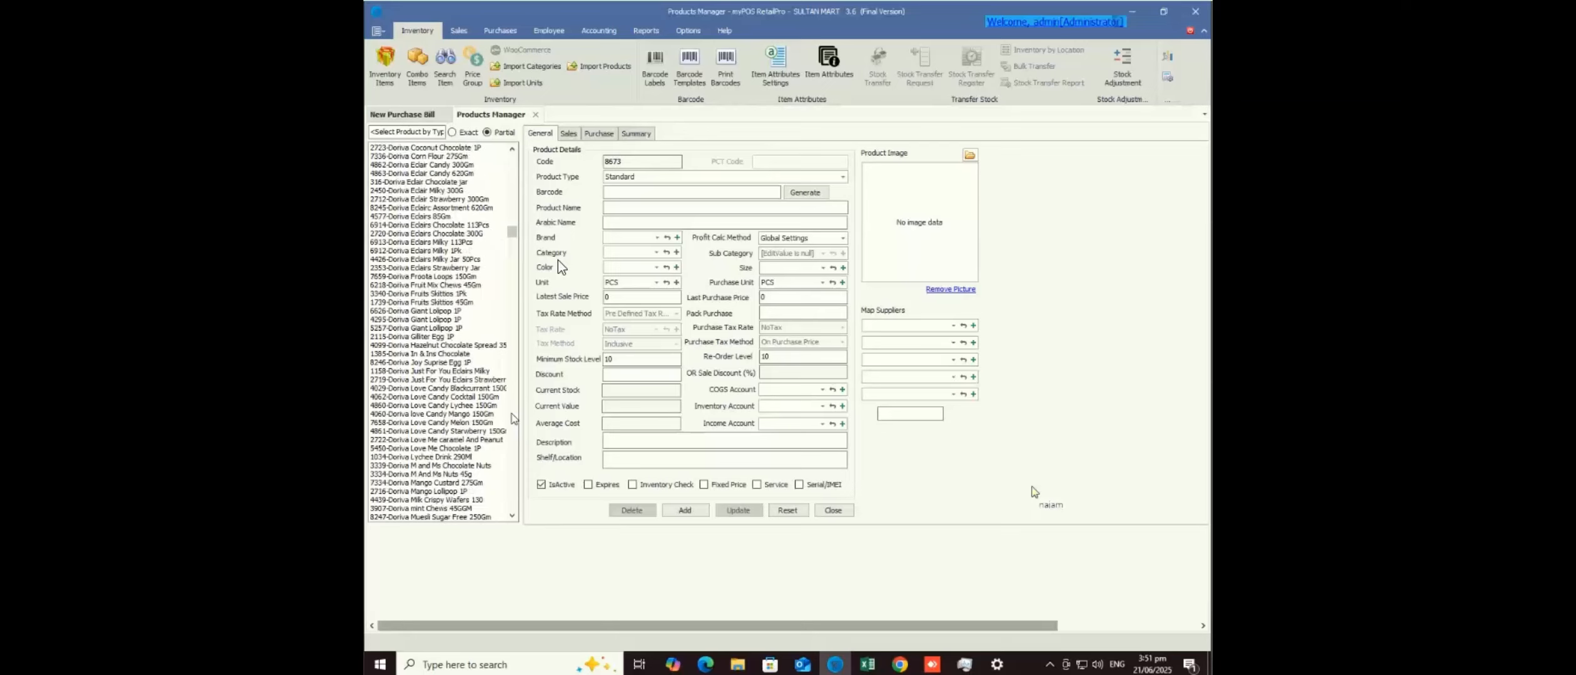
pyautogui.click(512, 418)
pyautogui.click(512, 418)
pyautogui.click(469, 434)
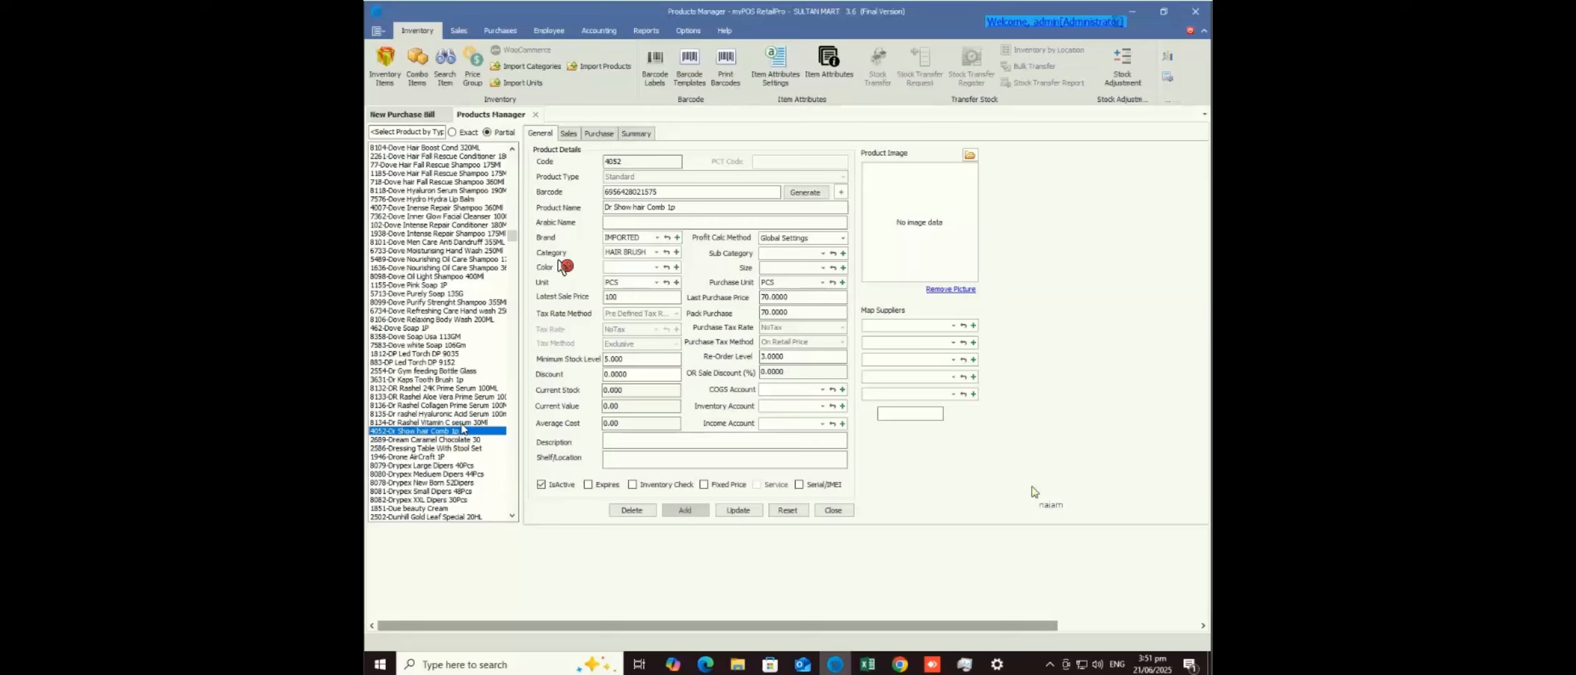
# - Open product 8134, Dr Rashel Vitamin C serum 30Ml, then scroll the list back to the top
pyautogui.click(466, 423)
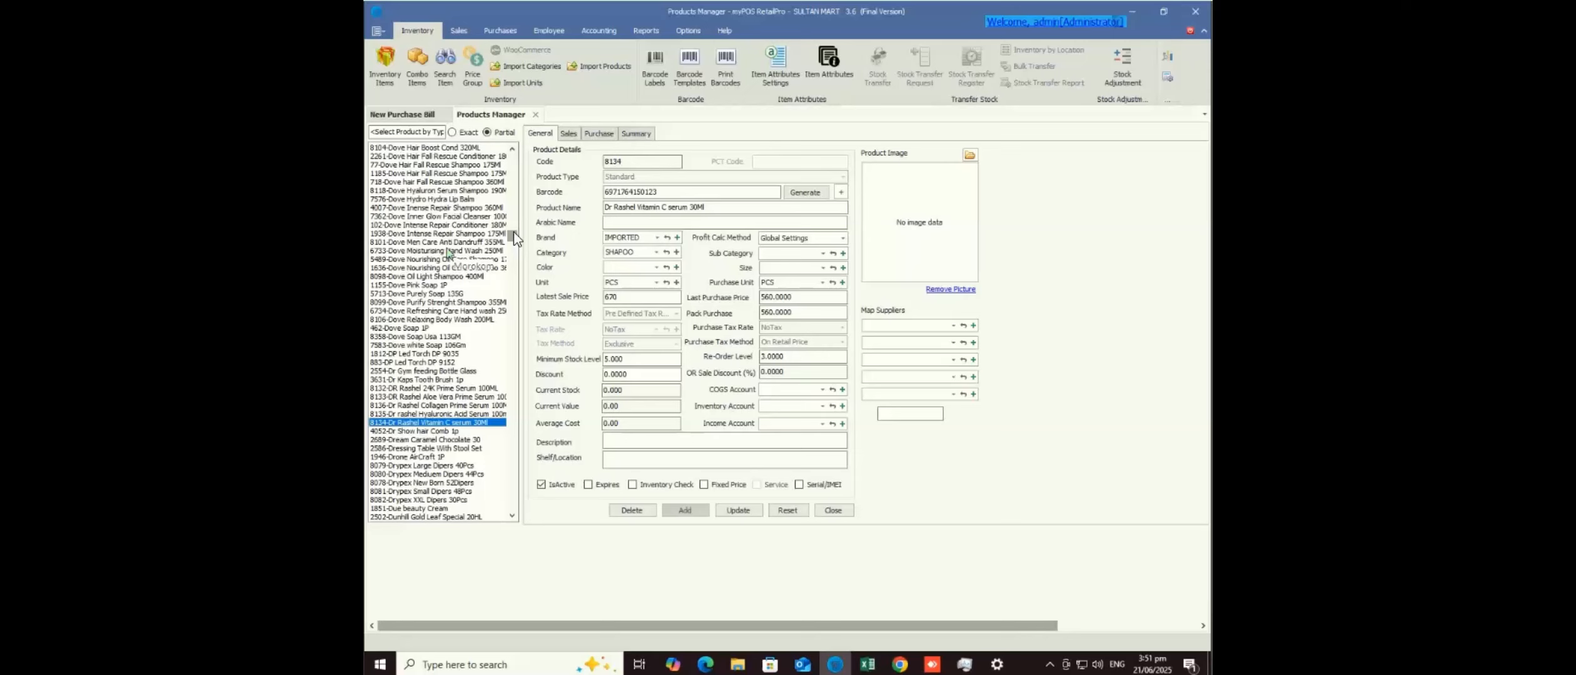
pyautogui.scroll(10, 513, 231)
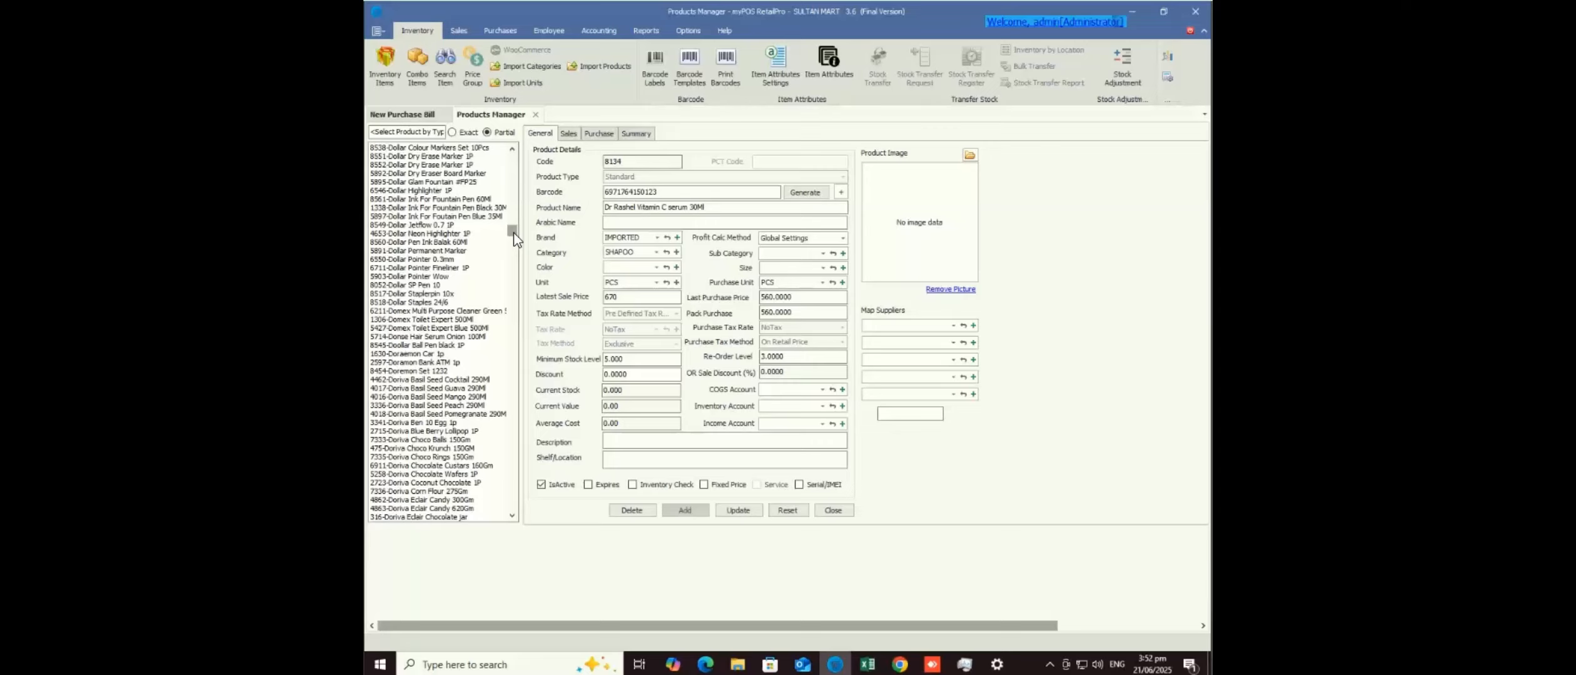
pyautogui.scroll(15, 513, 233)
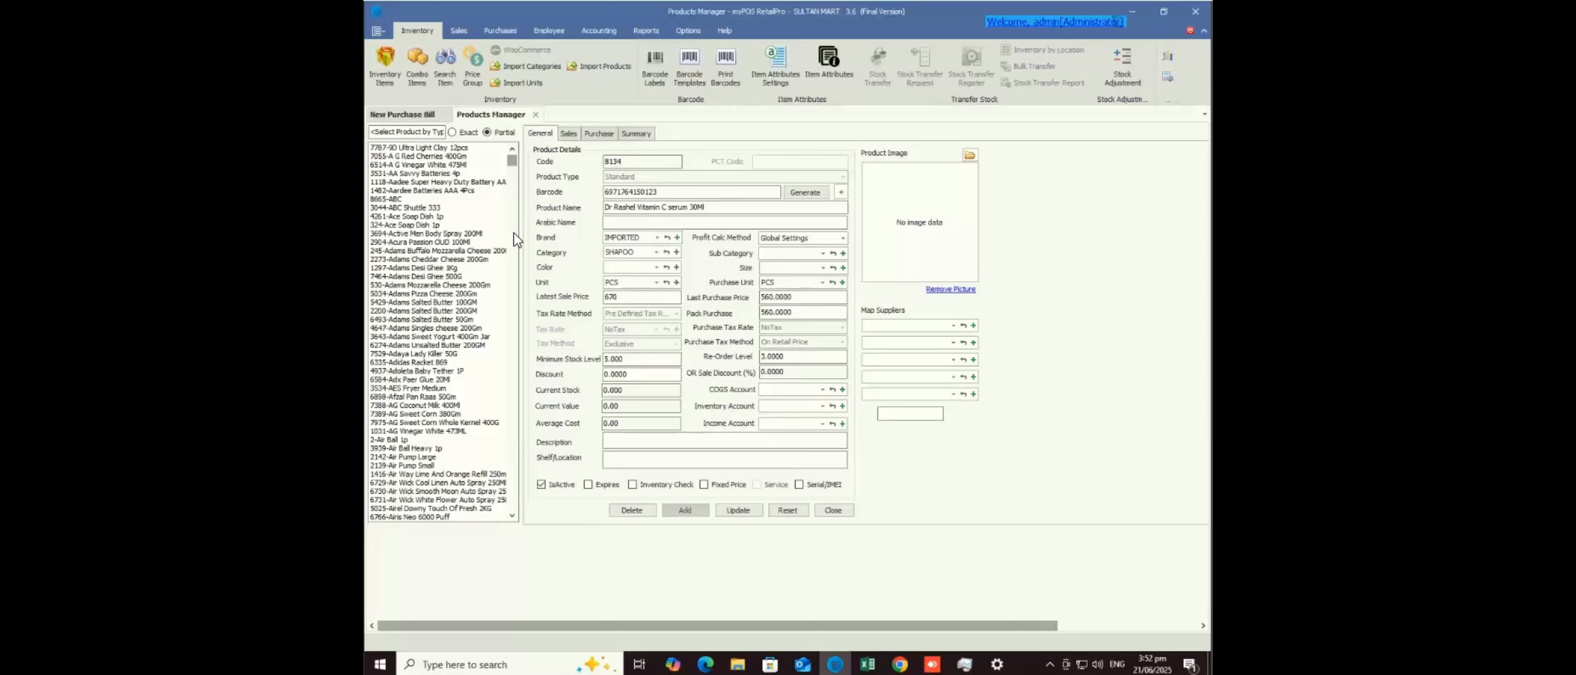
pyautogui.scroll(6, 514, 232)
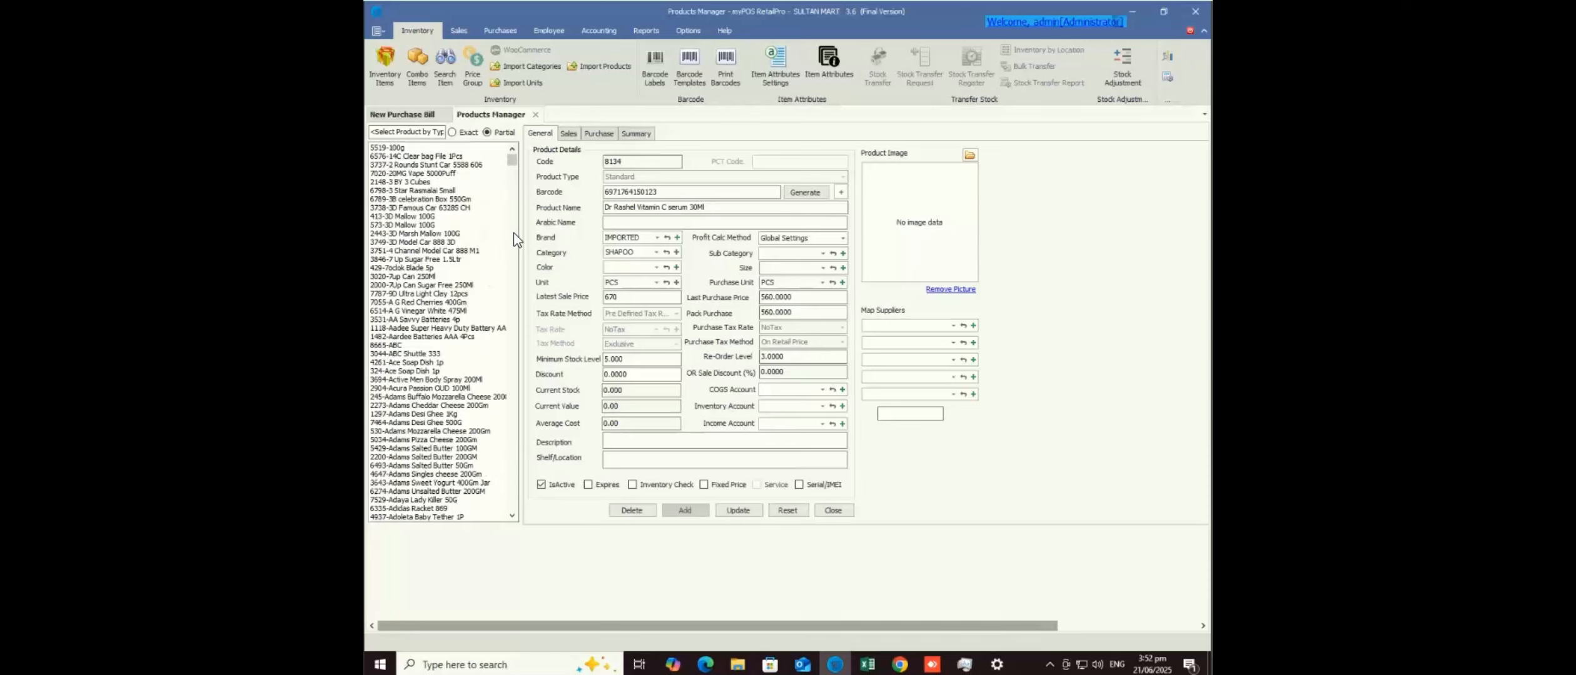
pyautogui.click(514, 232)
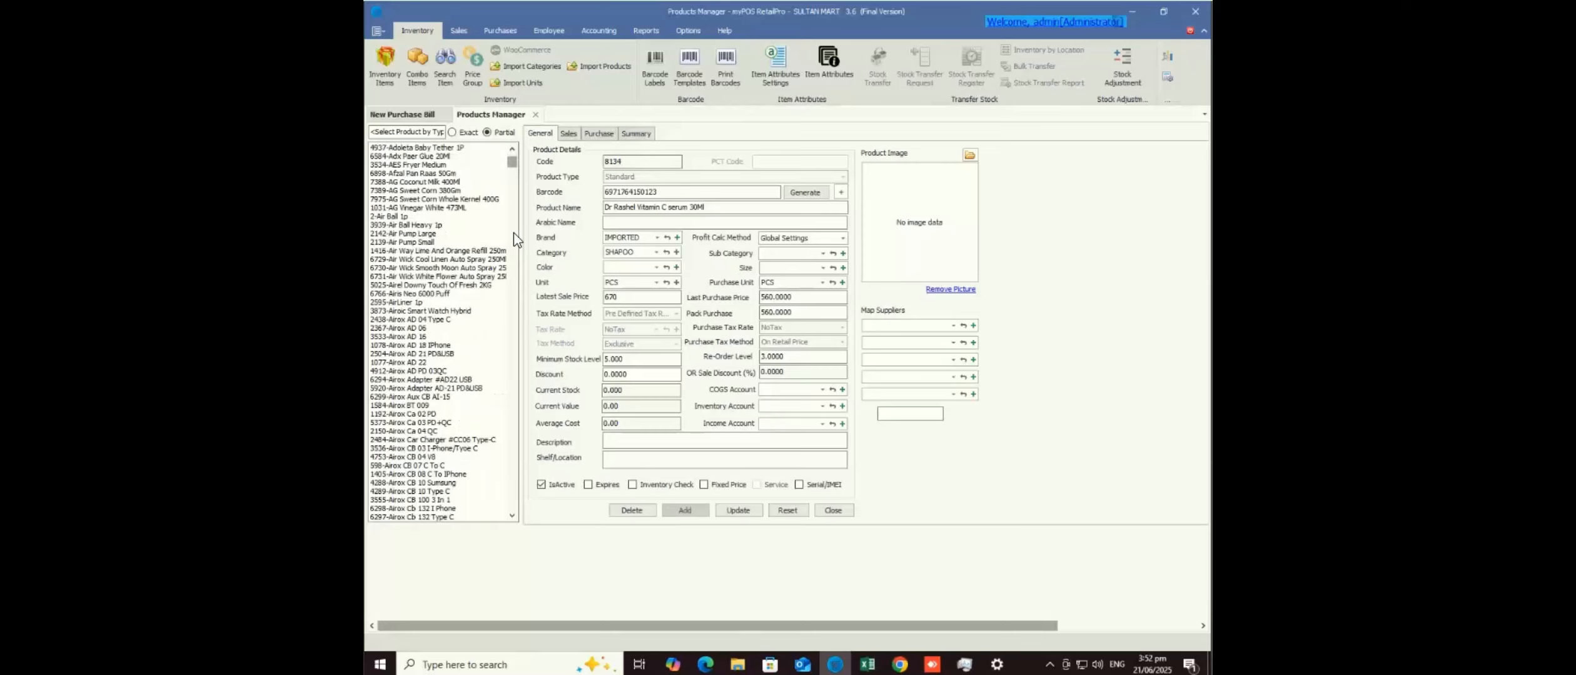
pyautogui.moveTo(512, 162)
pyautogui.mouseDown()
pyautogui.moveTo(512, 302)
pyautogui.moveTo(512, 180)
pyautogui.mouseUp()
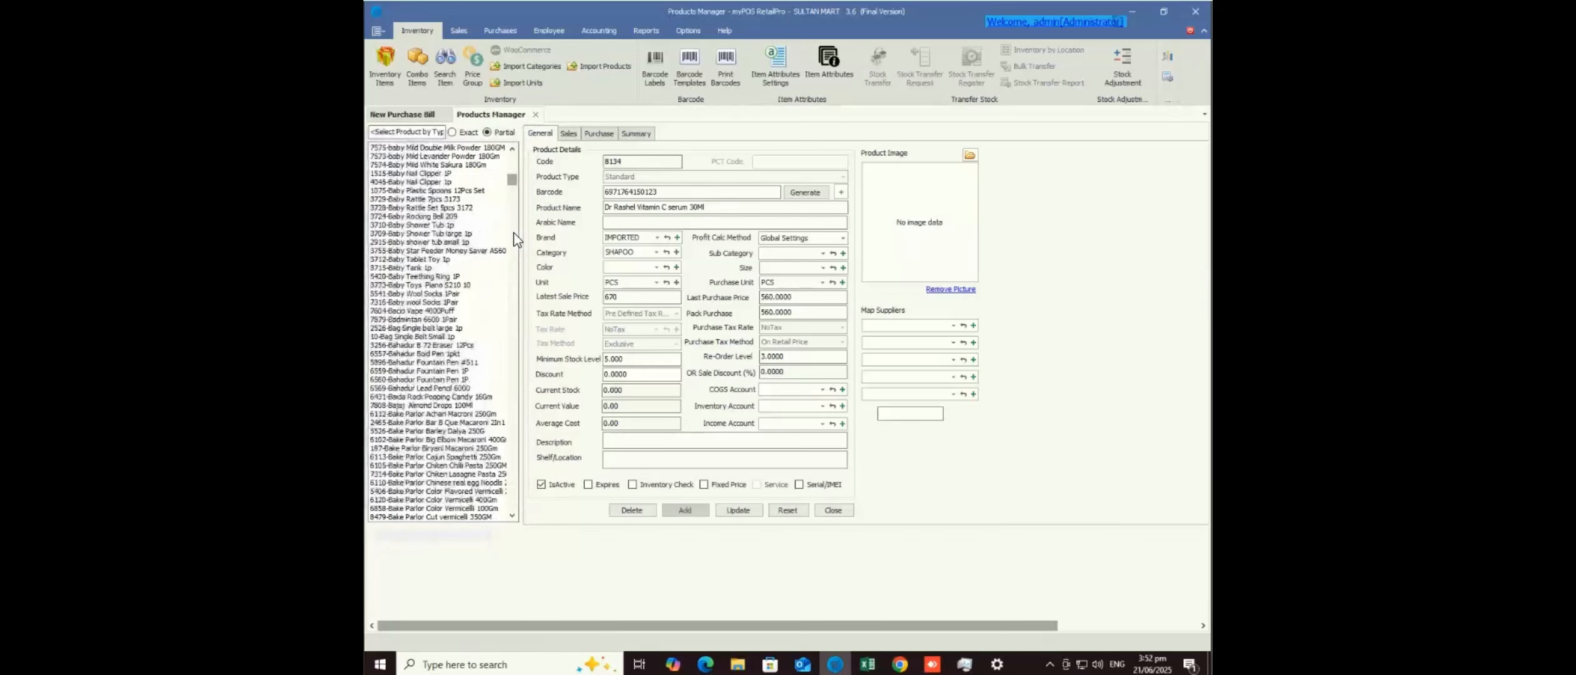
pyautogui.scroll(15, 514, 232)
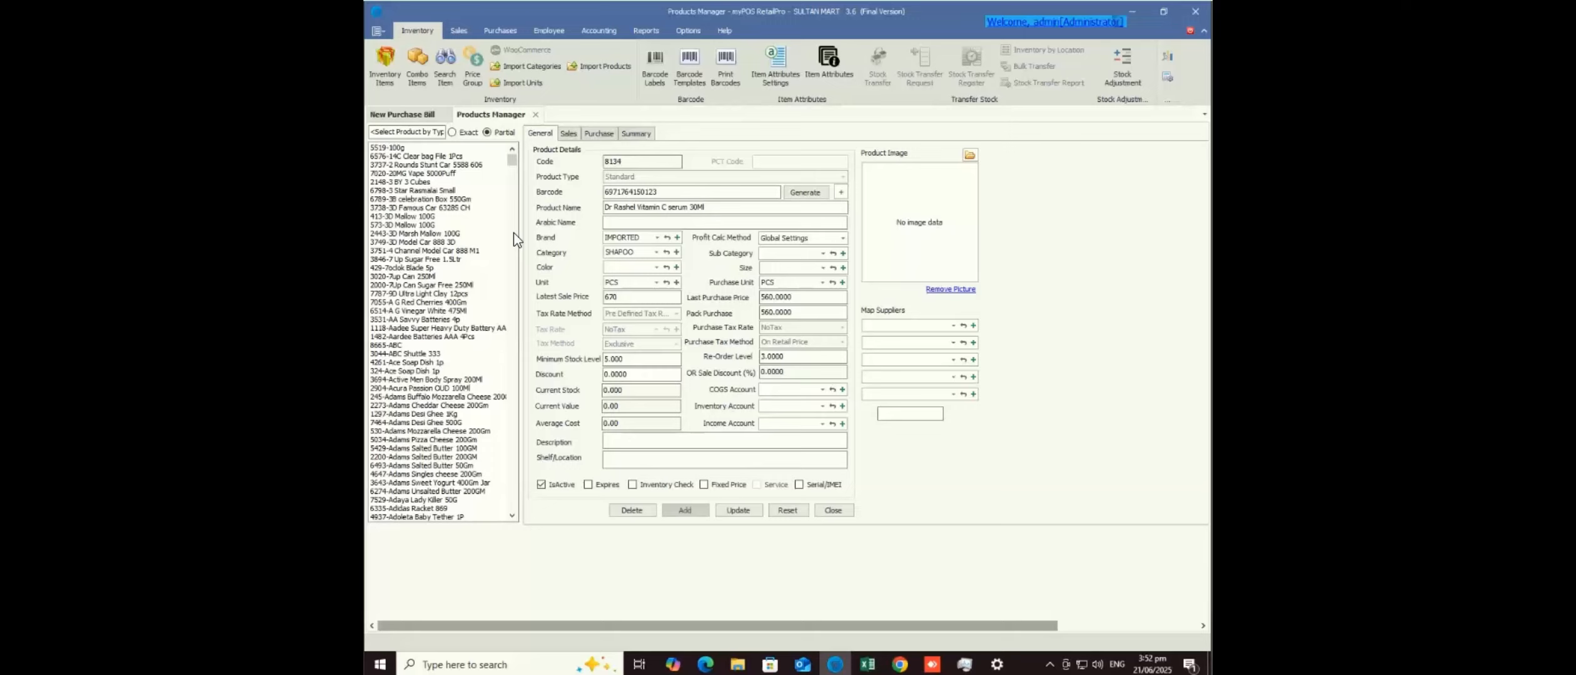
# - Click through 8665-ABC and 5519-100g to product 7020, 20MG Vape 5000Puff, priced 800 / 550
pyautogui.click(386, 345)
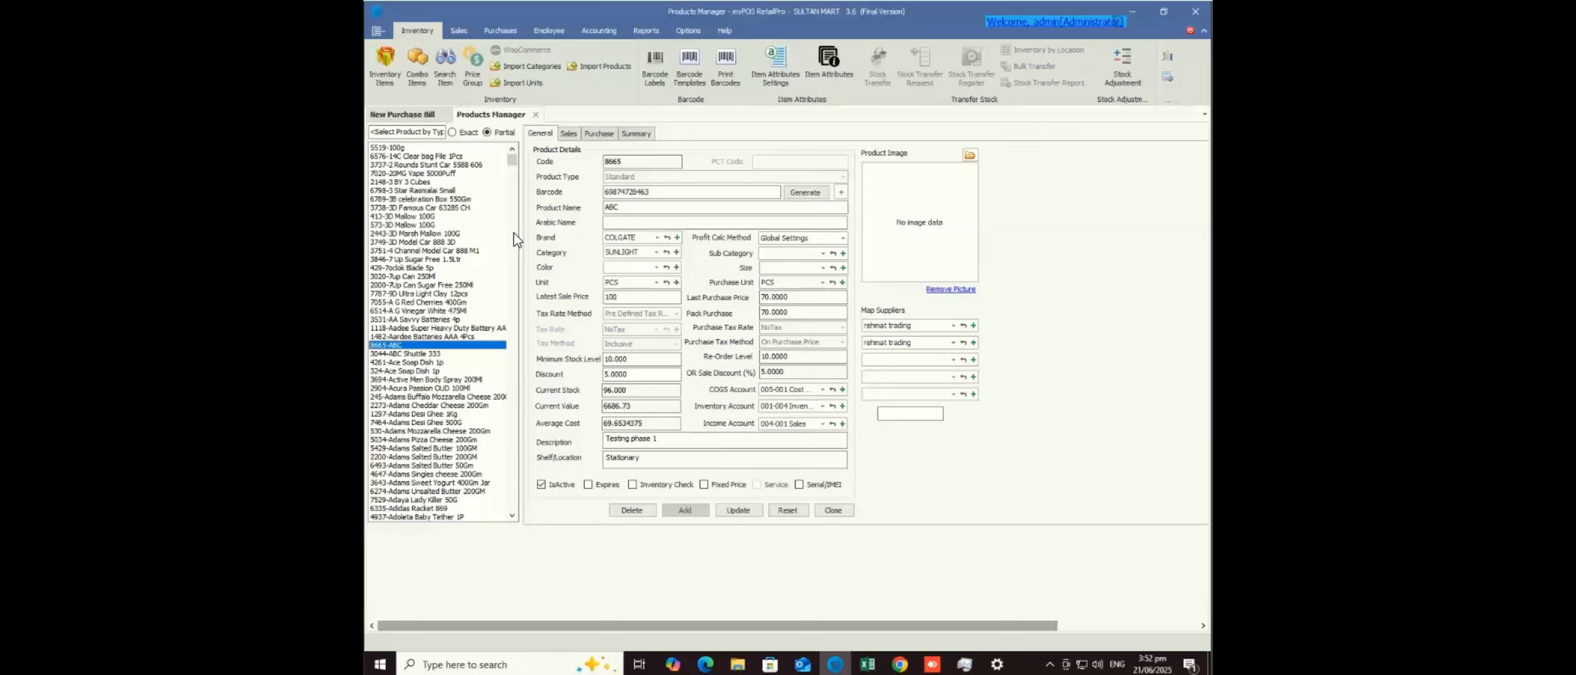
pyautogui.click(388, 149)
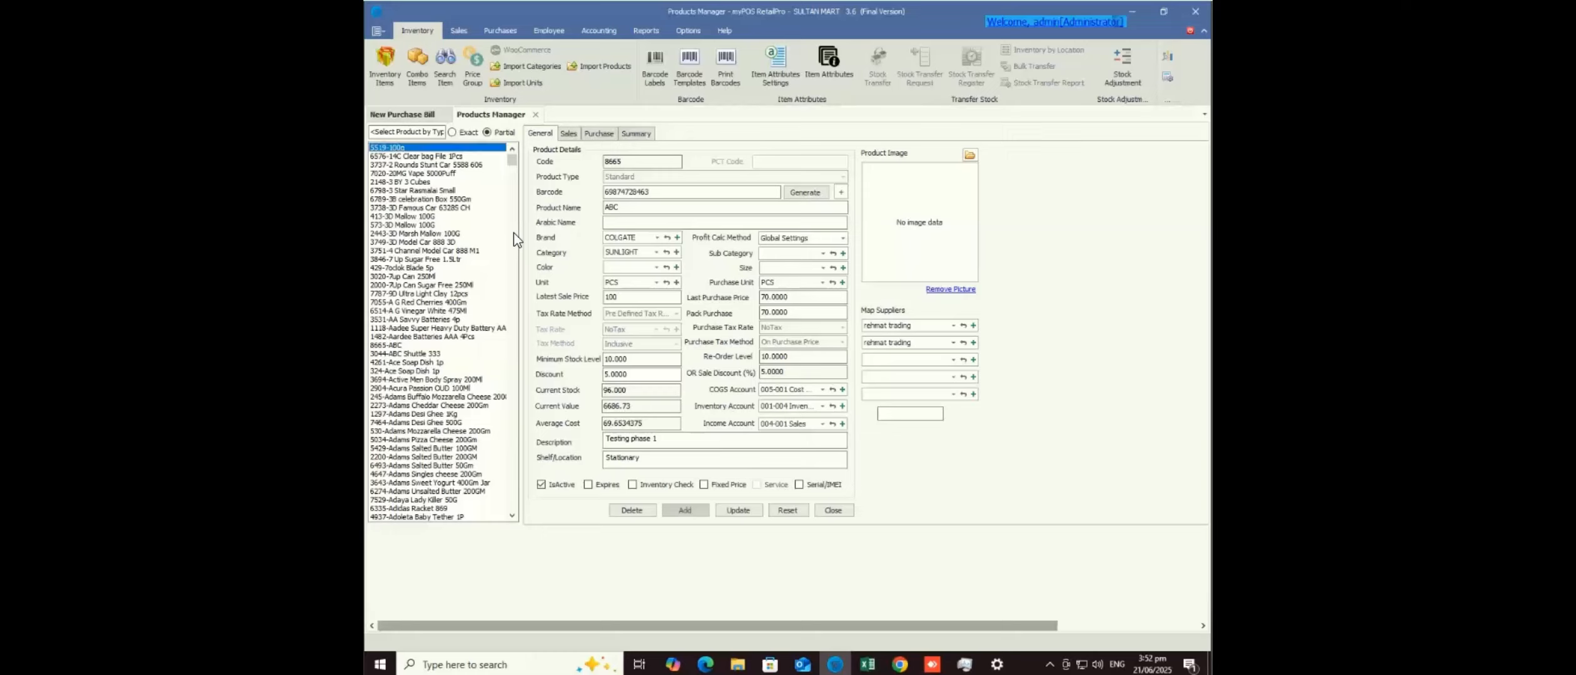
pyautogui.click(414, 173)
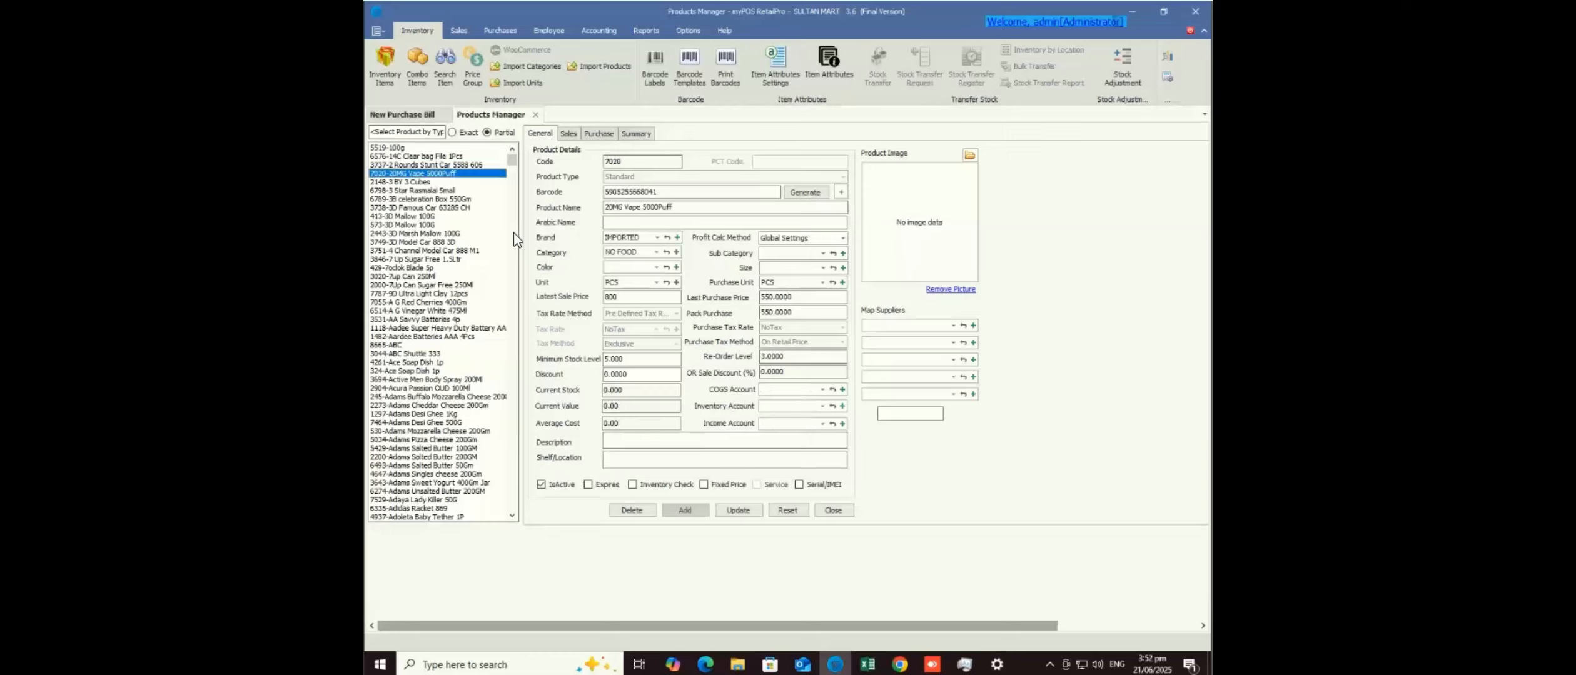
pyautogui.scroll(-15, 513, 232)
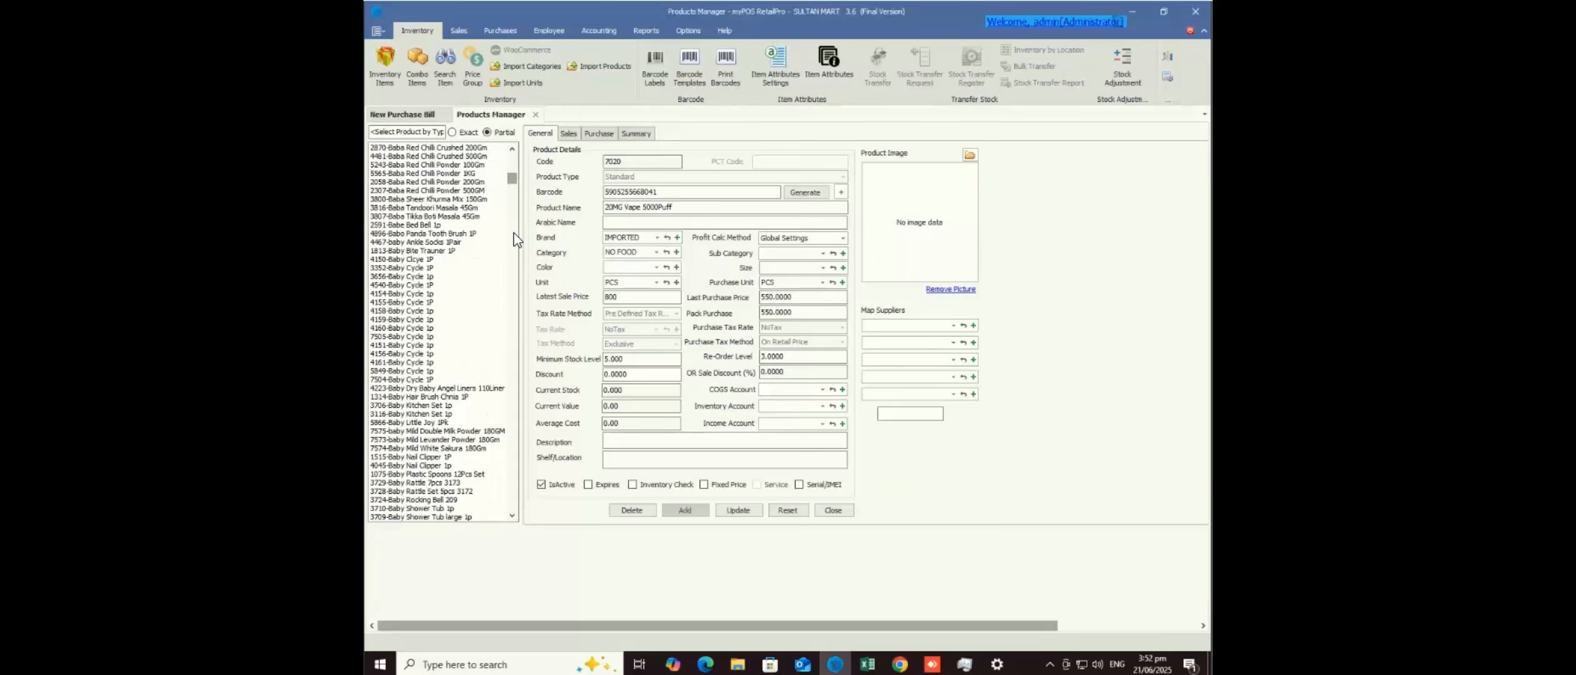
pyautogui.scroll(-20, 513, 233)
pyautogui.scroll(20, 513, 233)
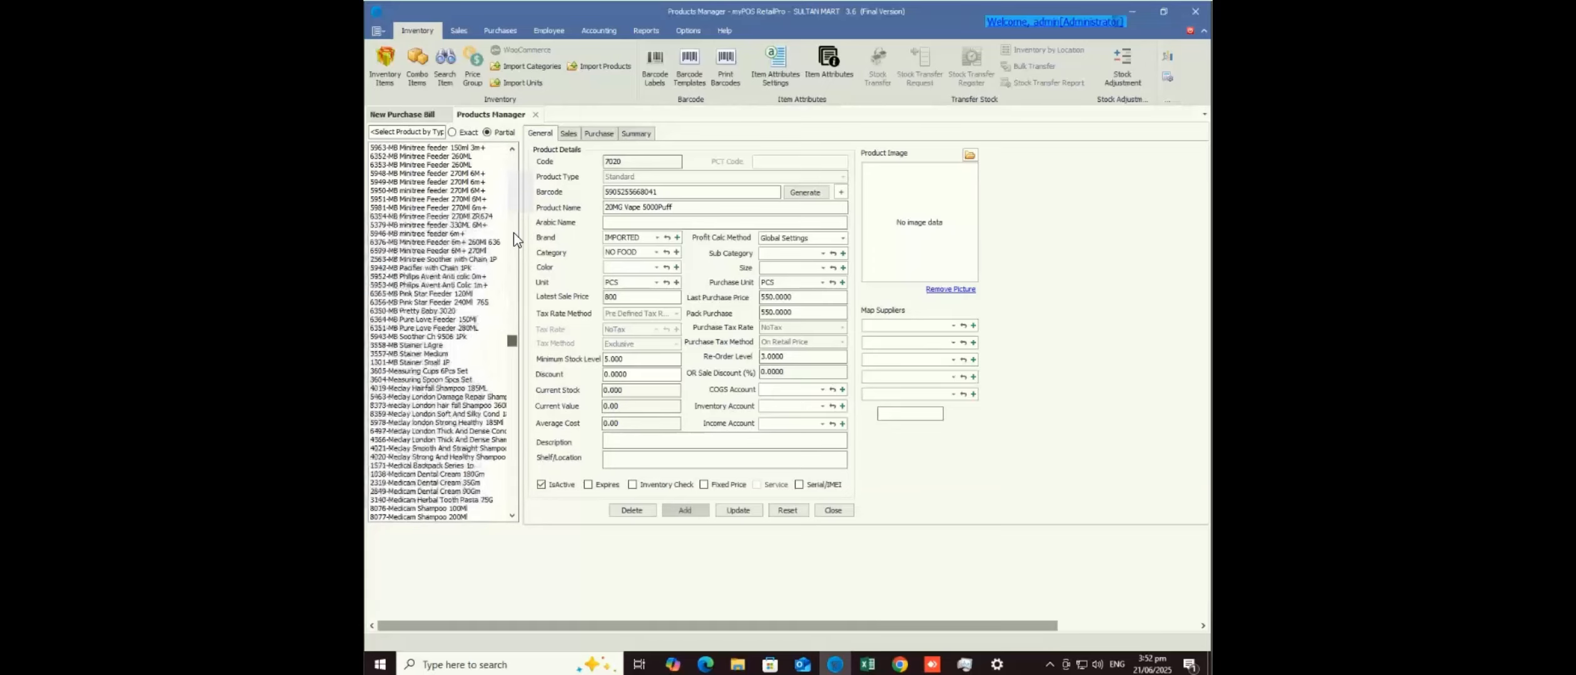
pyautogui.scroll(15, 514, 232)
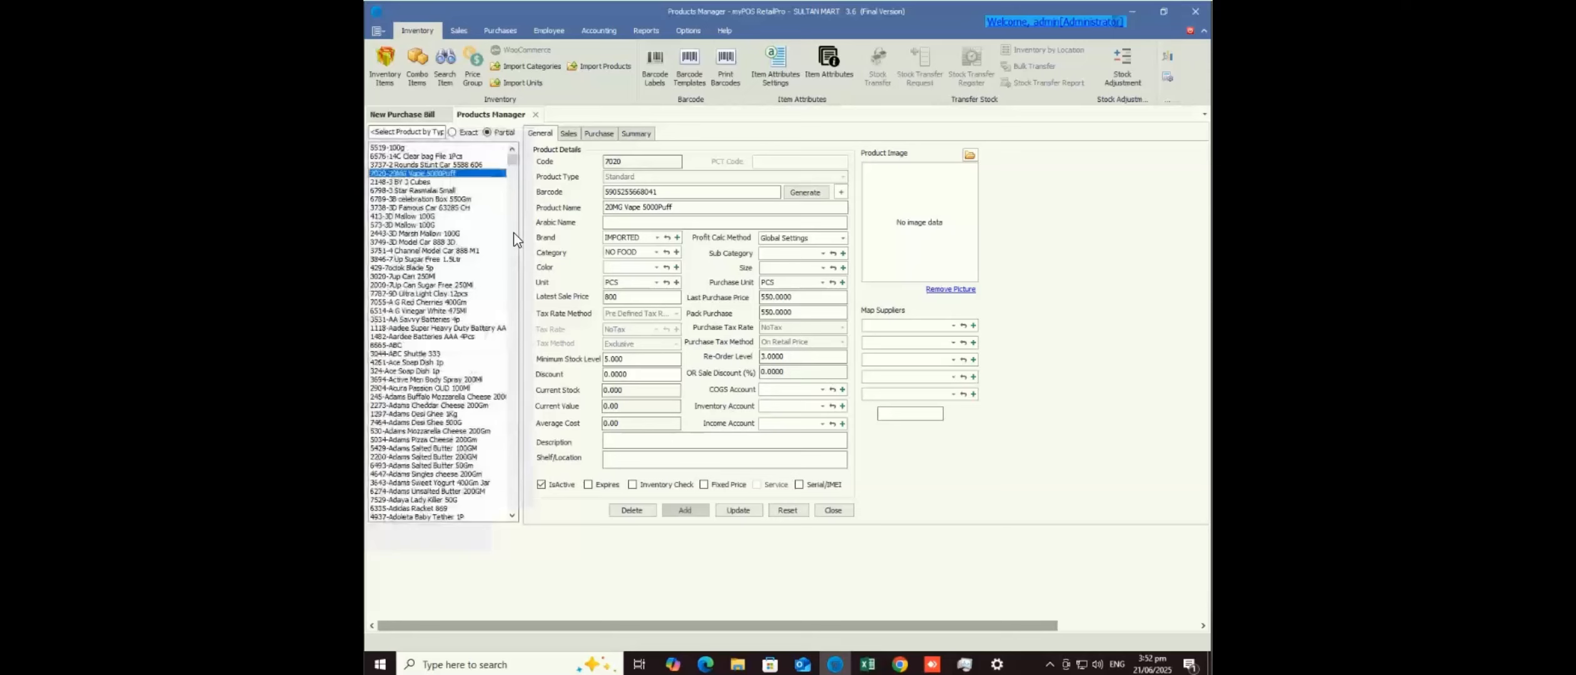
pyautogui.click(514, 232)
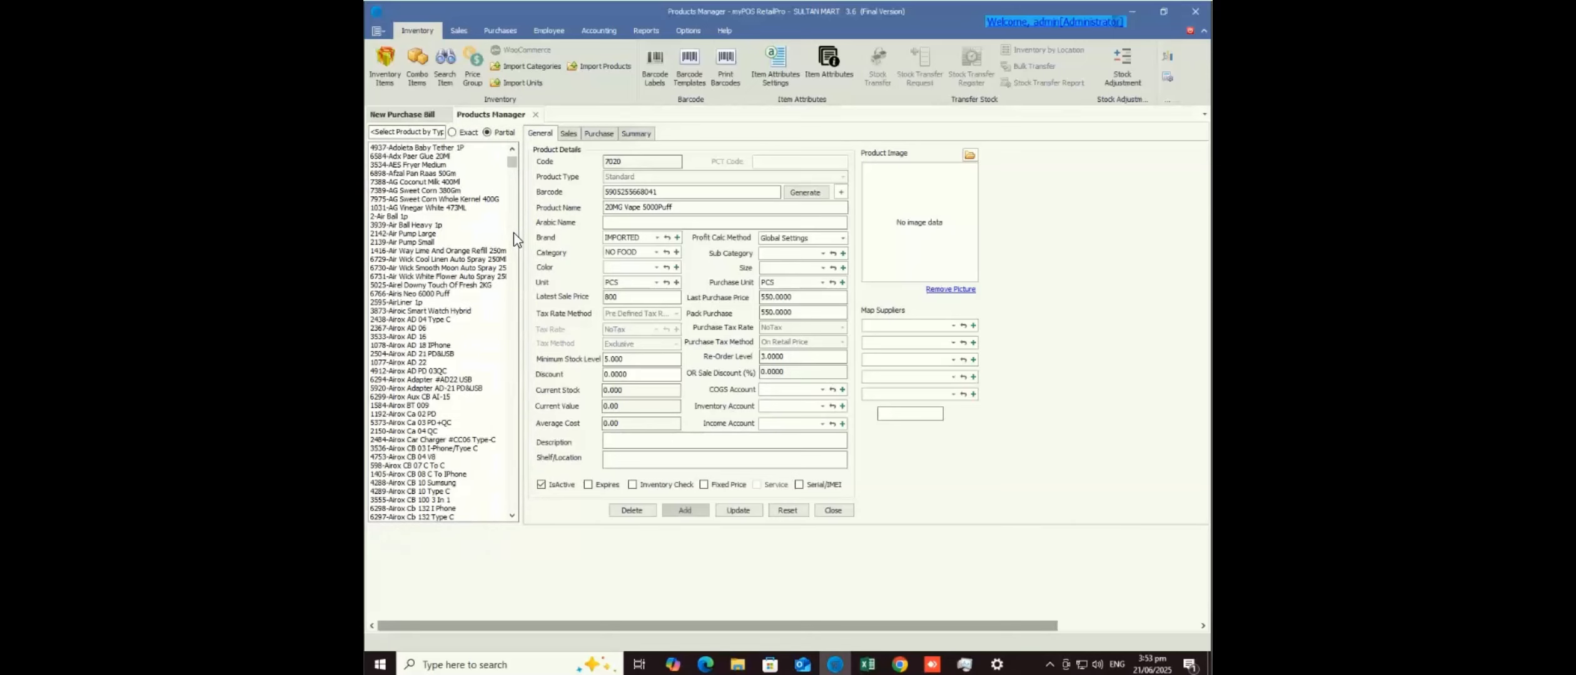
pyautogui.scroll(15, 513, 233)
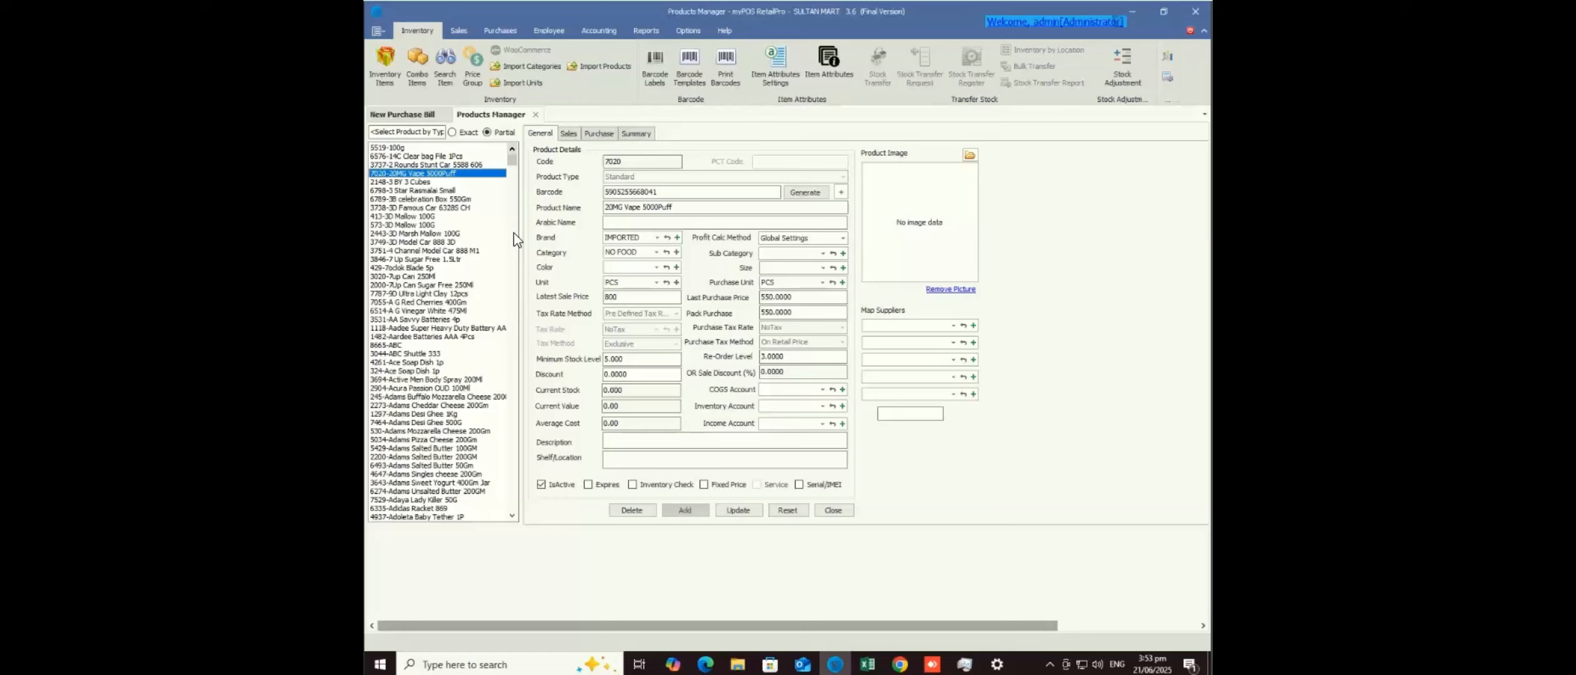
pyautogui.hotkey('alt', 'Tab')
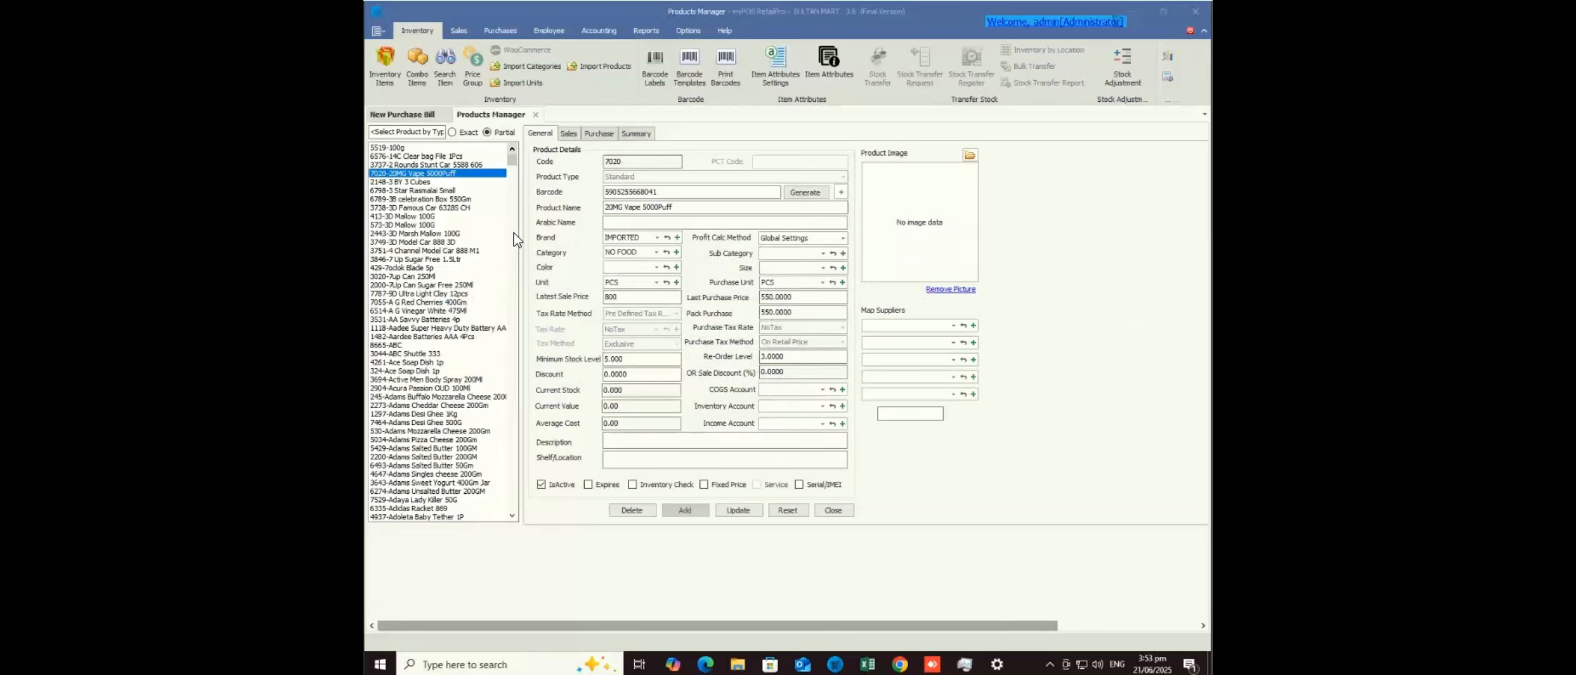
pyautogui.moveTo(932, 665)
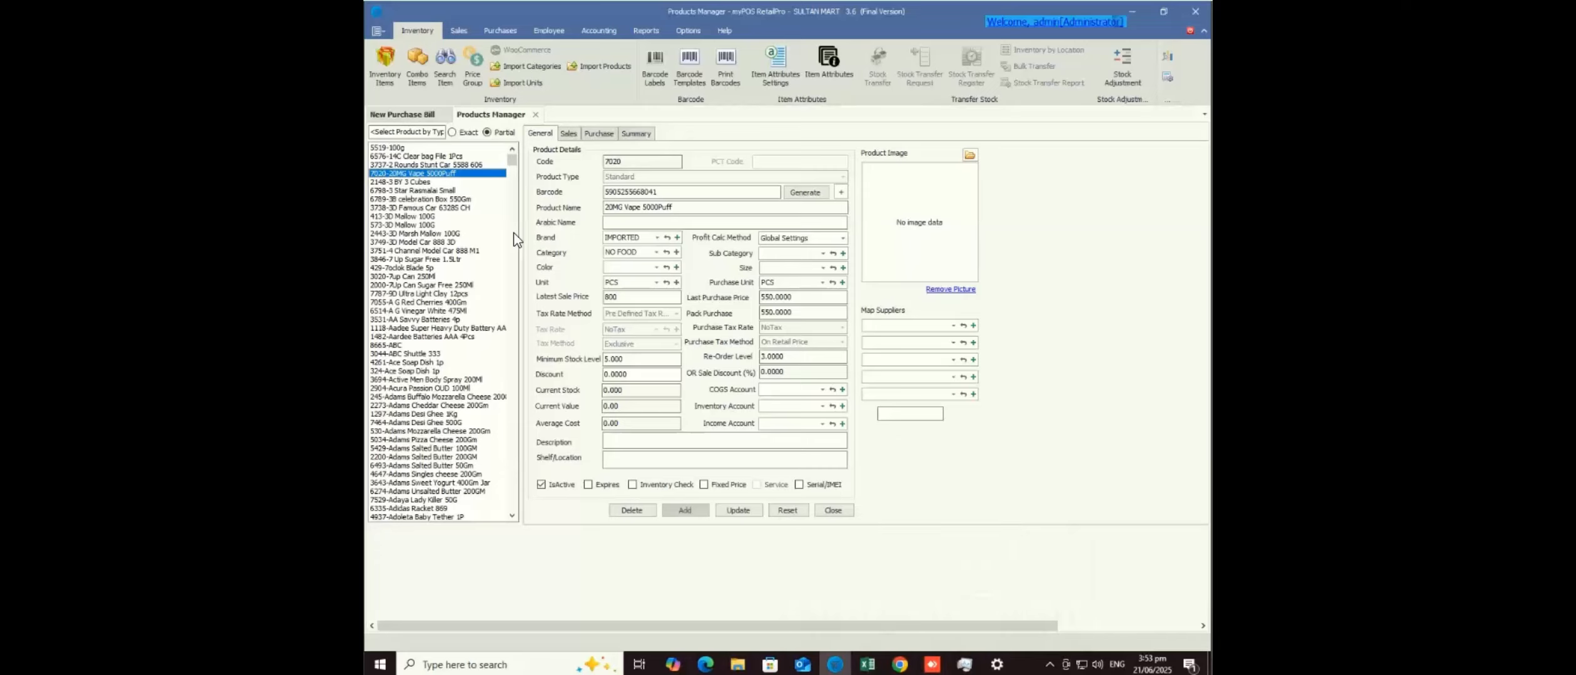
# - Open the Expense Manager and enter a monthly Plastic Shoping Bags expense of 40000
pyautogui.click(459, 30)
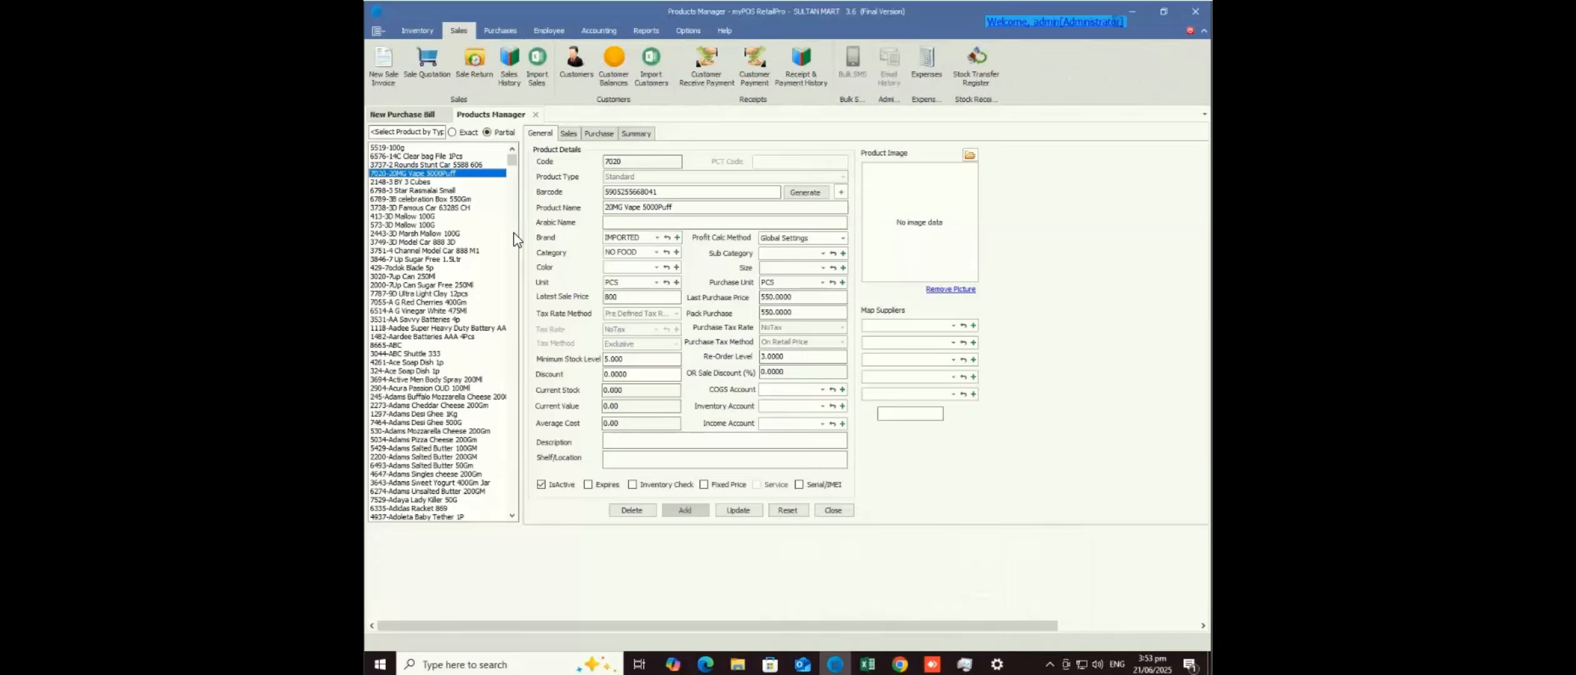
pyautogui.click(926, 63)
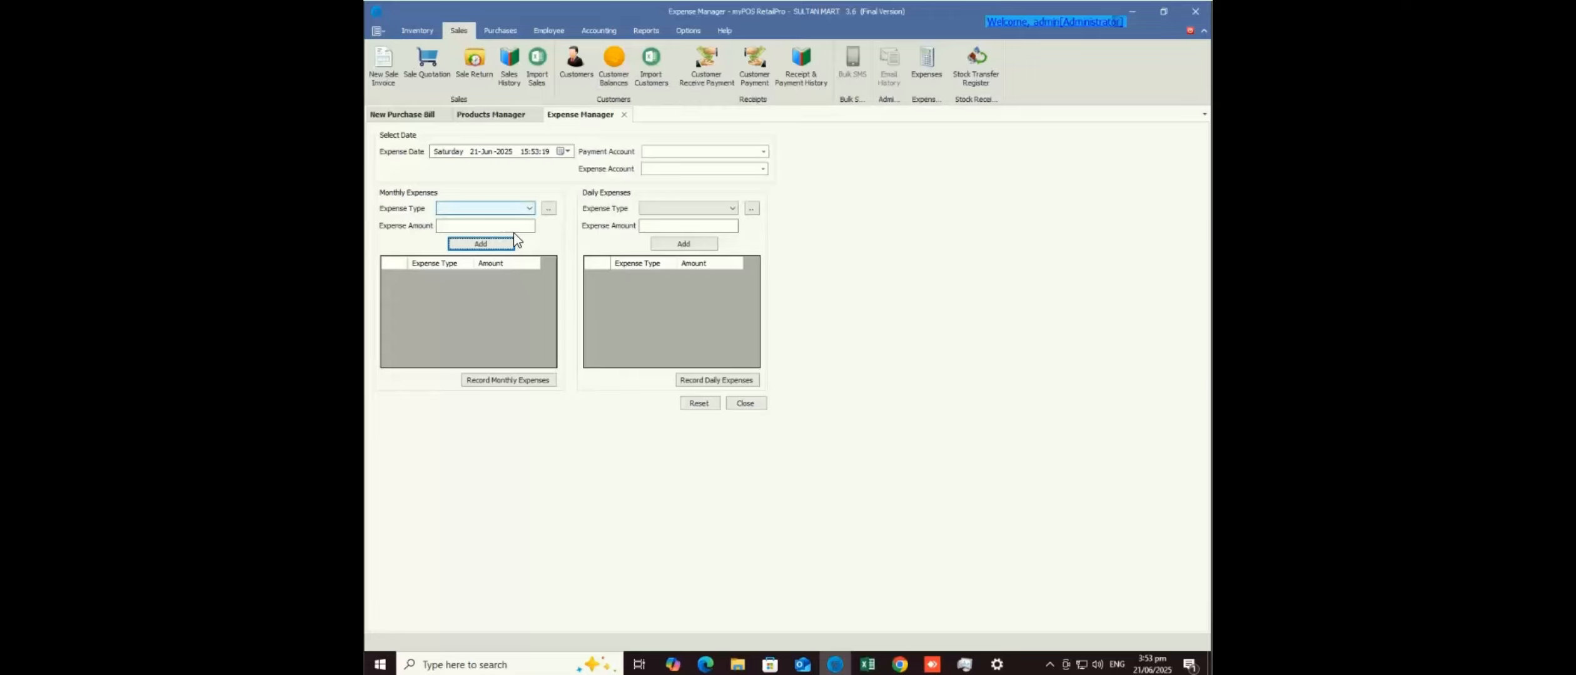
pyautogui.click(529, 208)
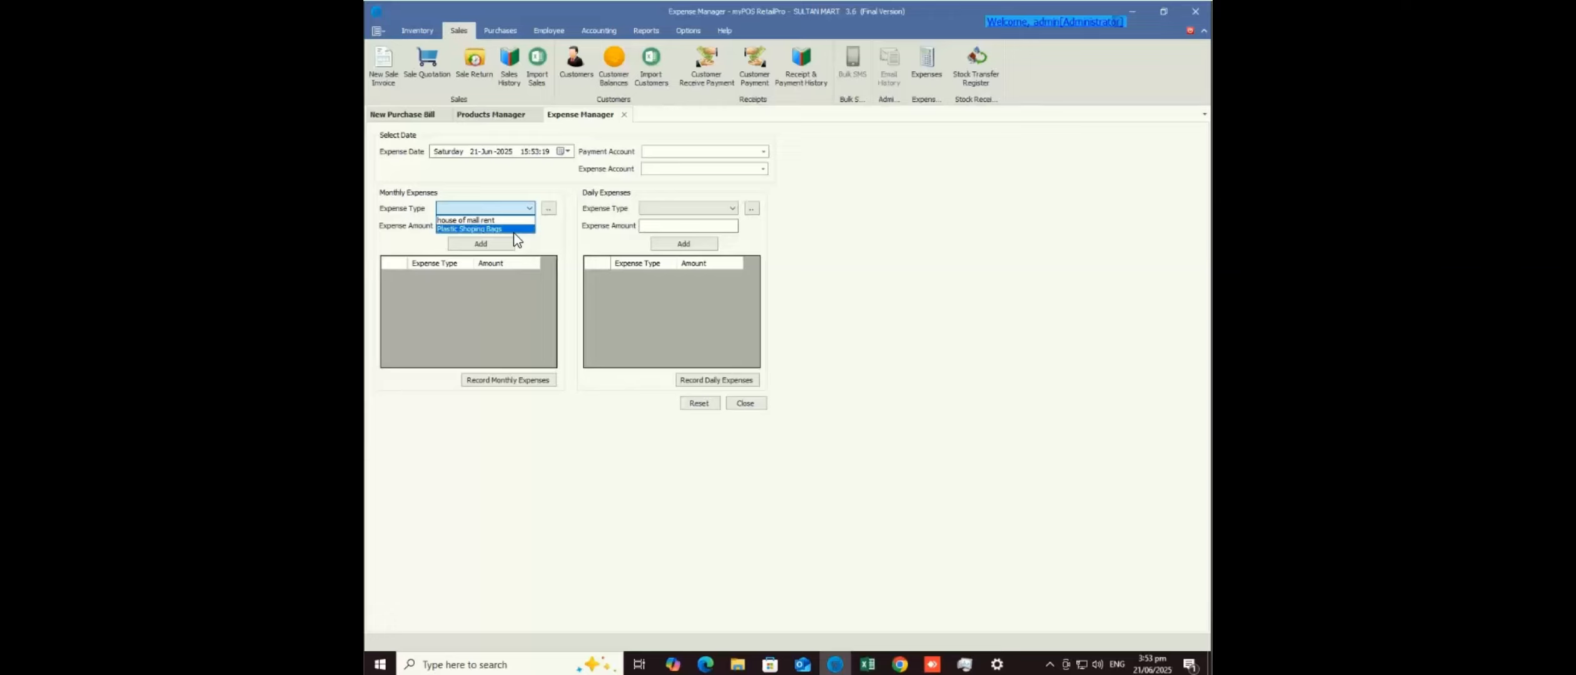
pyautogui.press('Up')
pyautogui.press('Down')
pyautogui.press('Return')
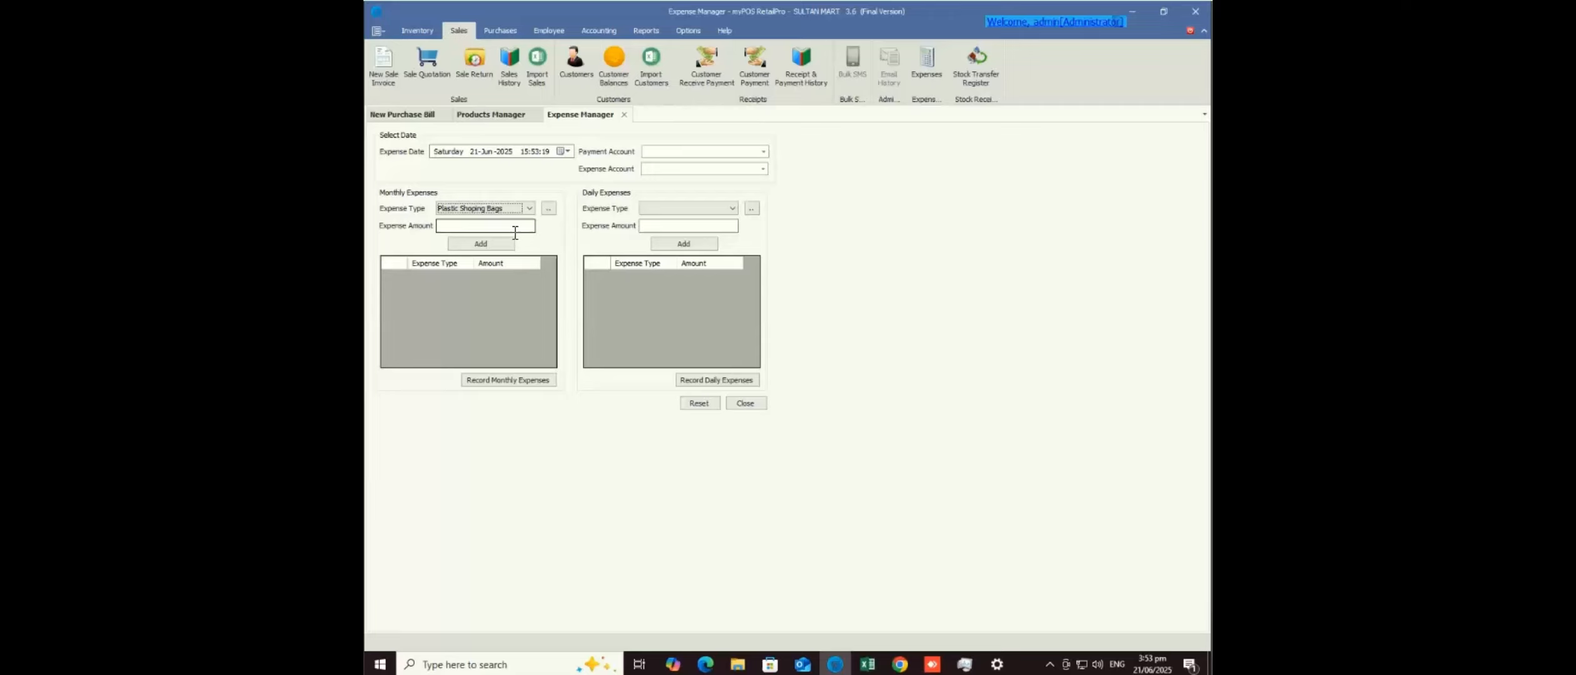
pyautogui.press('Tab')
pyautogui.write('4000')
# - View Daily Sales from 01-Jun-2025, then Monthly Sales showing June-2025 net profit -51256
pyautogui.click(646, 32)
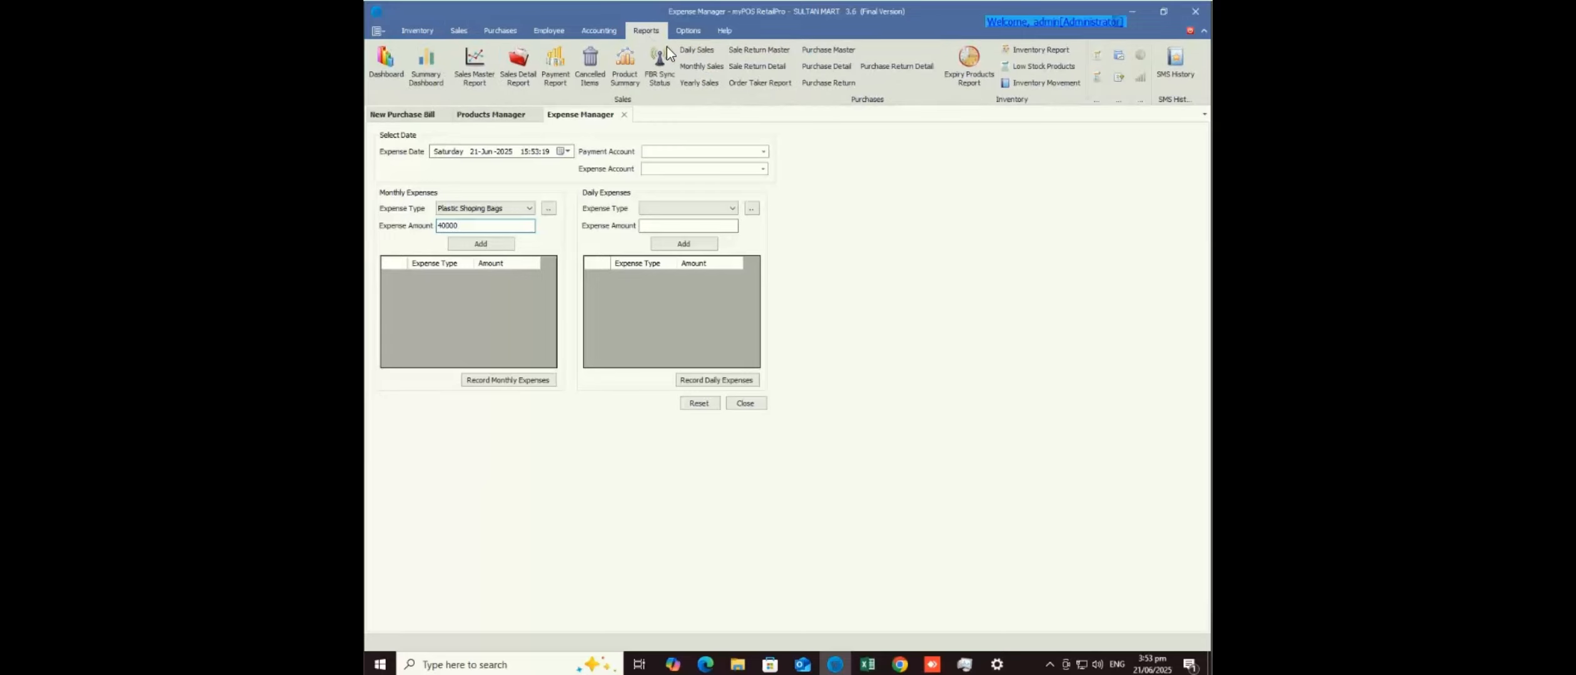
pyautogui.click(703, 52)
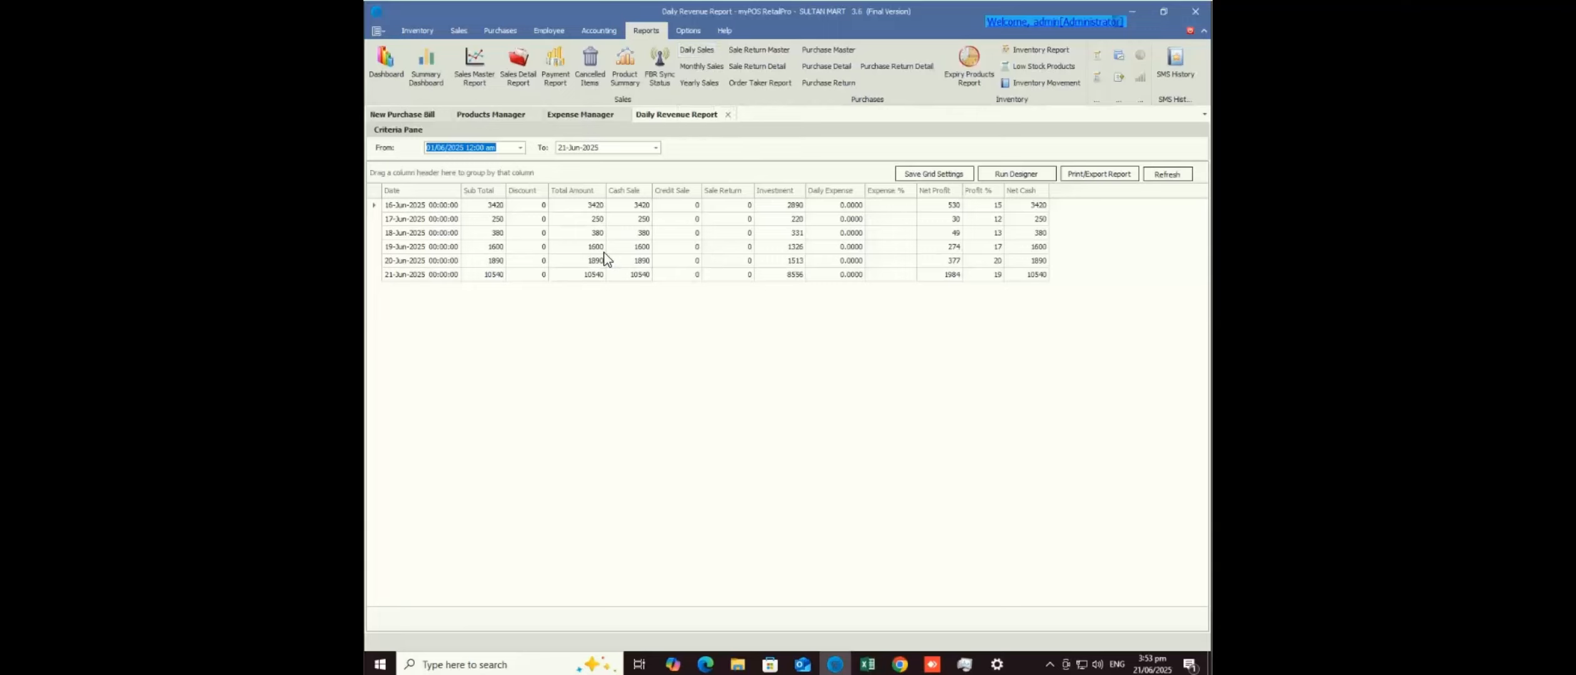
pyautogui.click(619, 204)
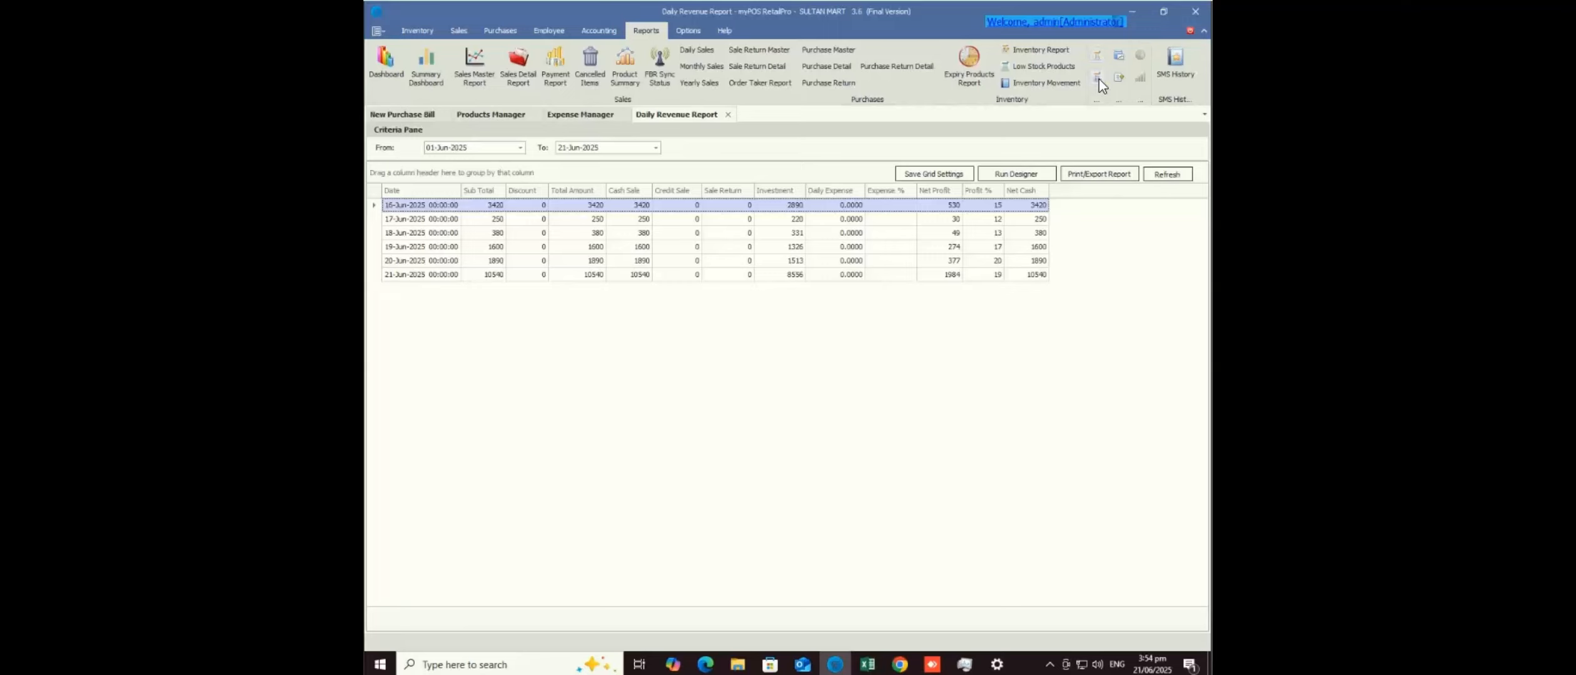
pyautogui.click(704, 68)
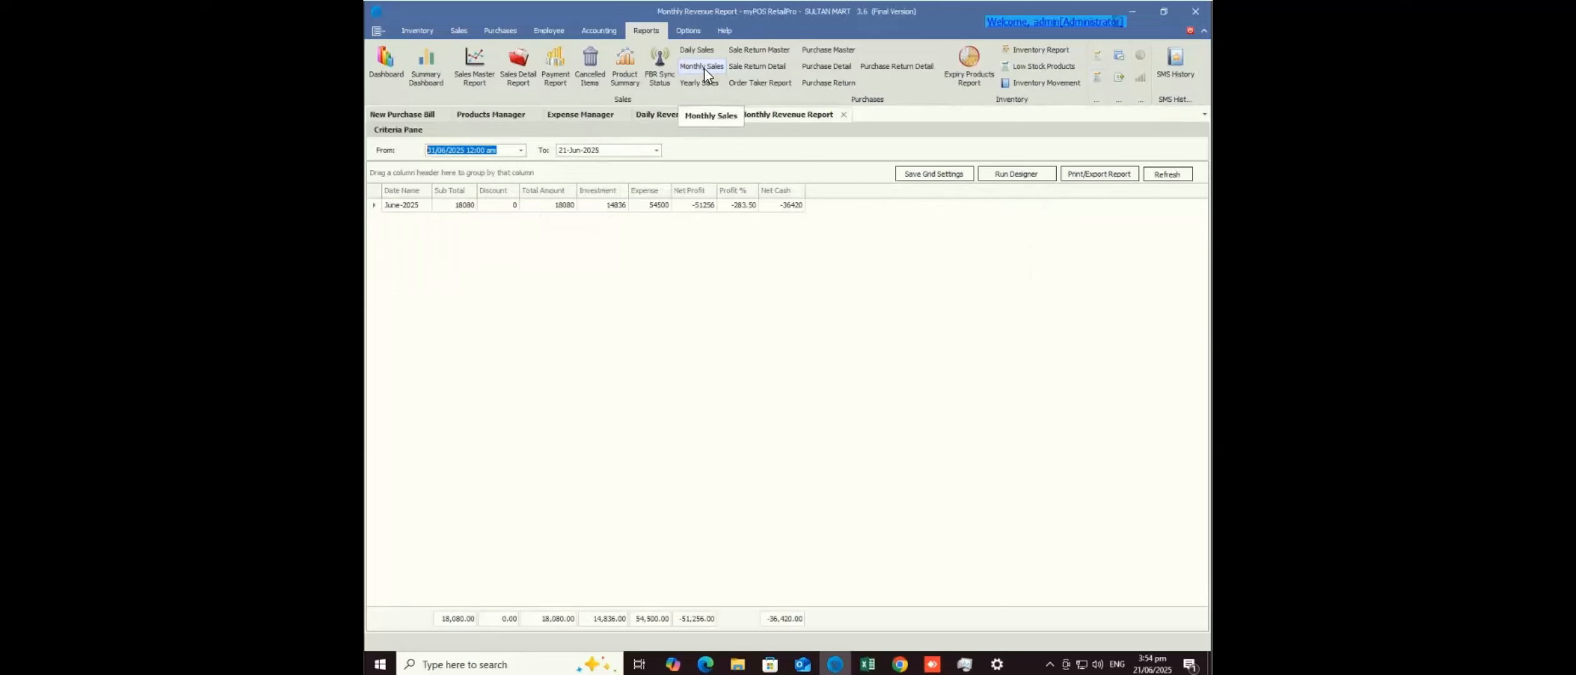
pyautogui.click(654, 214)
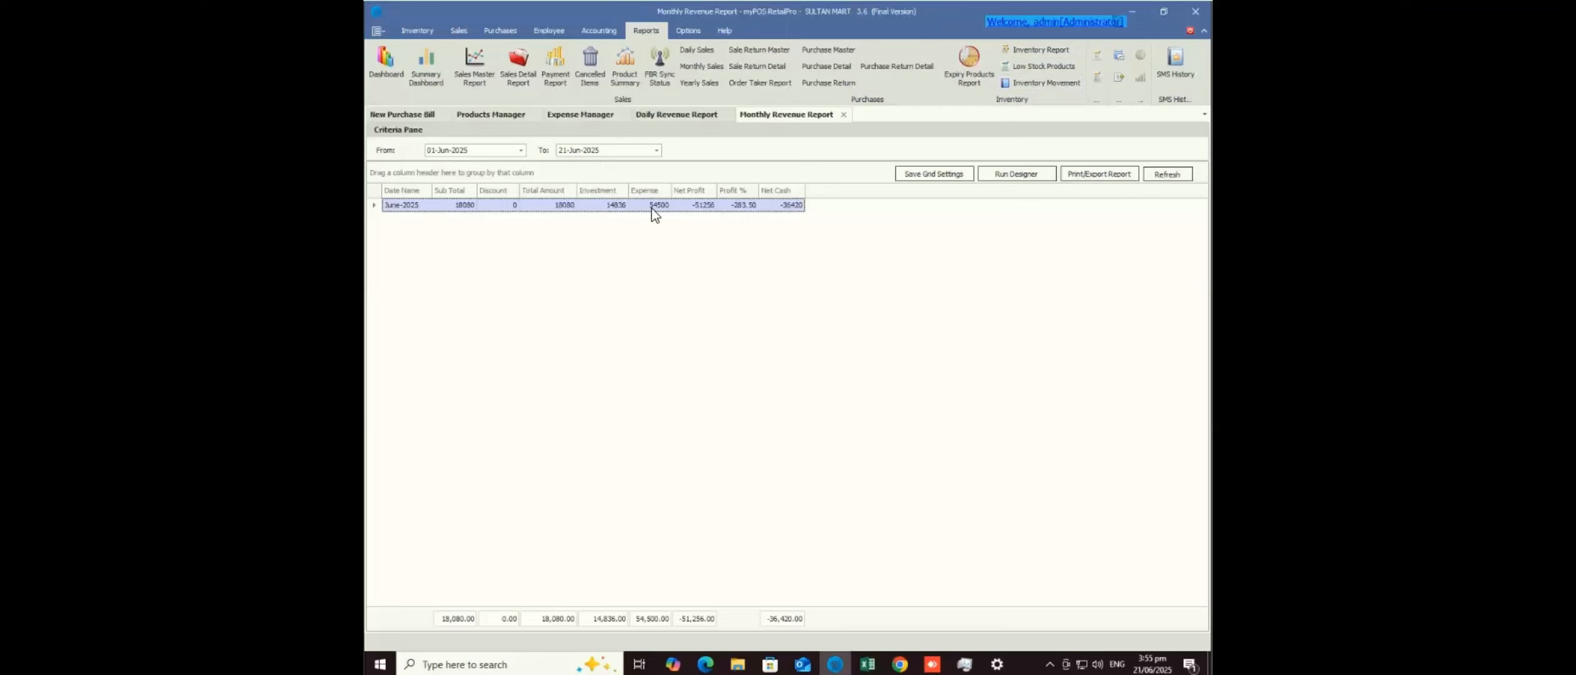
# - Open the Daily Sales, Monthly Expense and Daily Expense reports
pyautogui.click(696, 50)
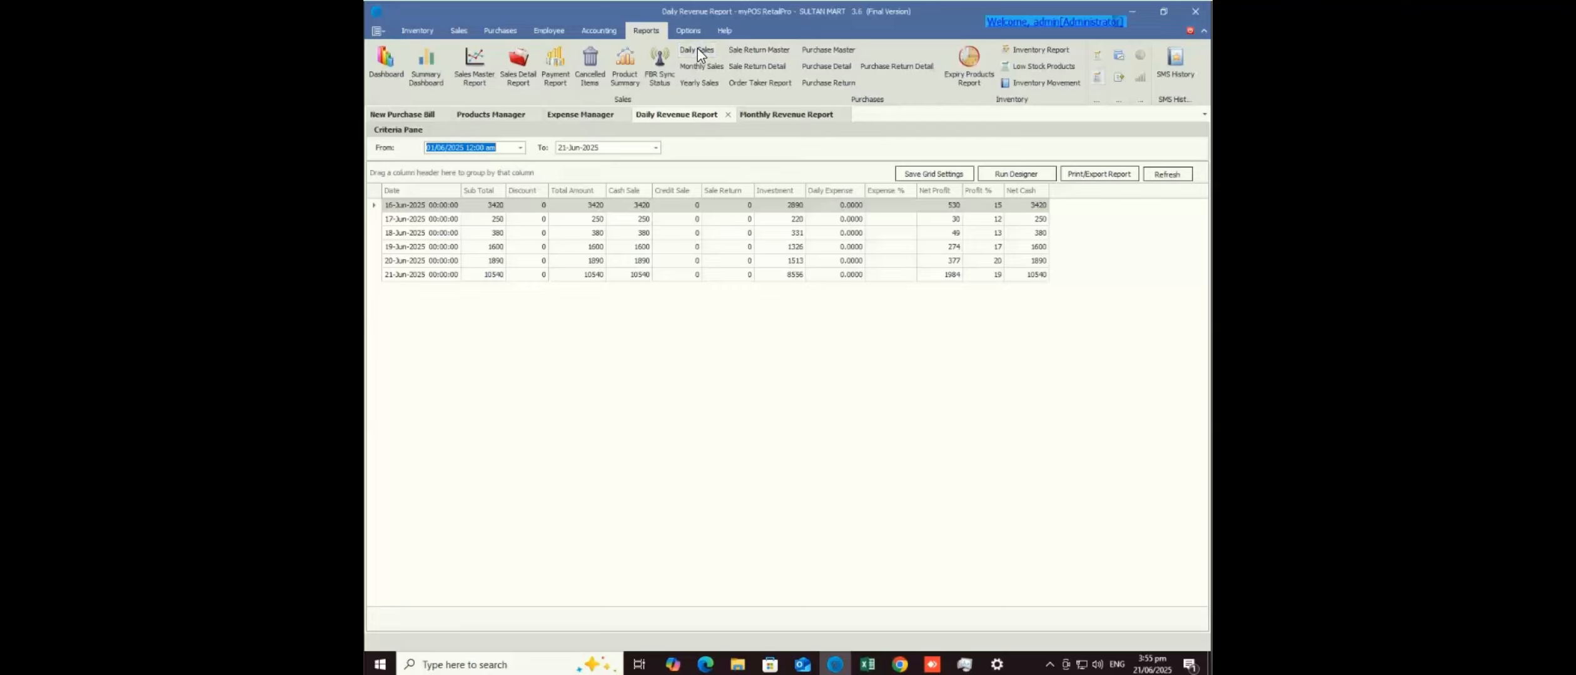
pyautogui.click(1097, 77)
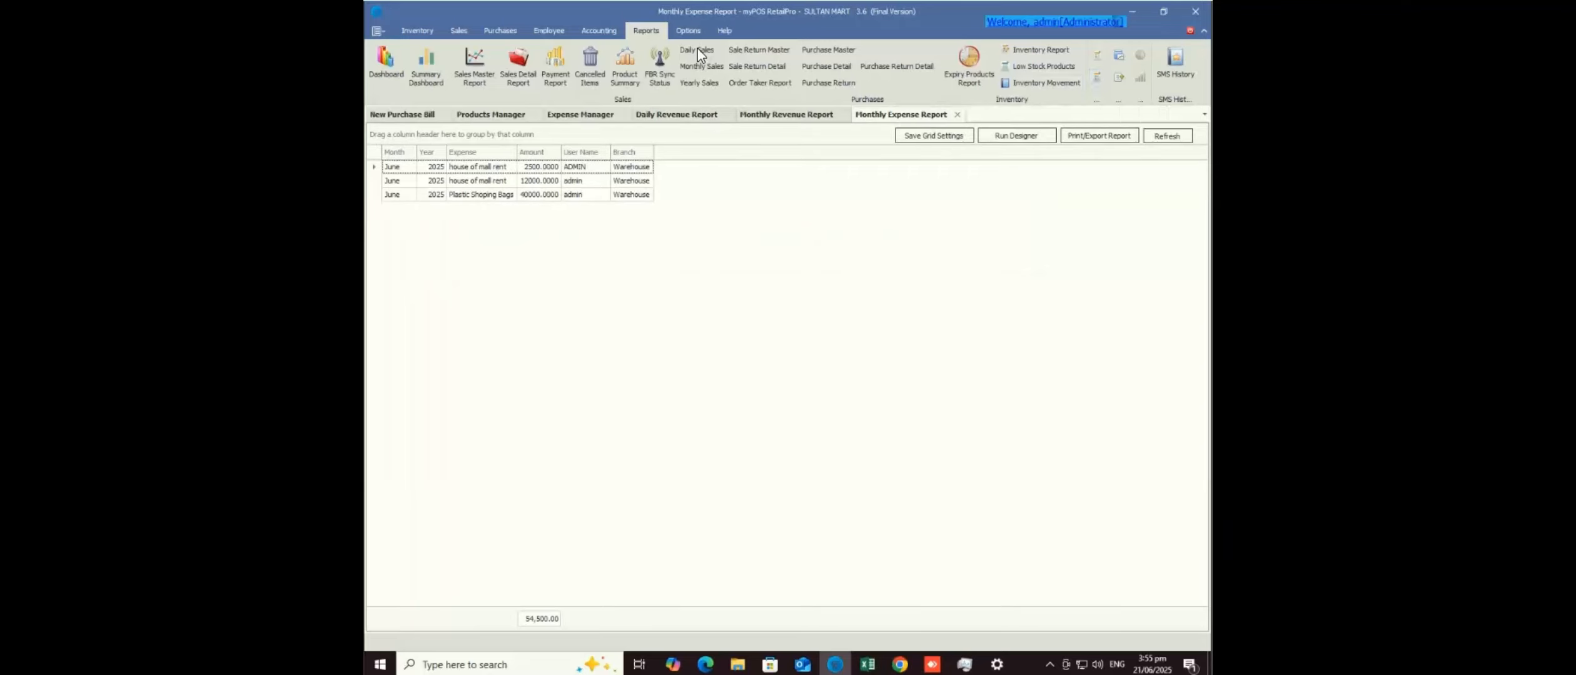
pyautogui.click(1097, 55)
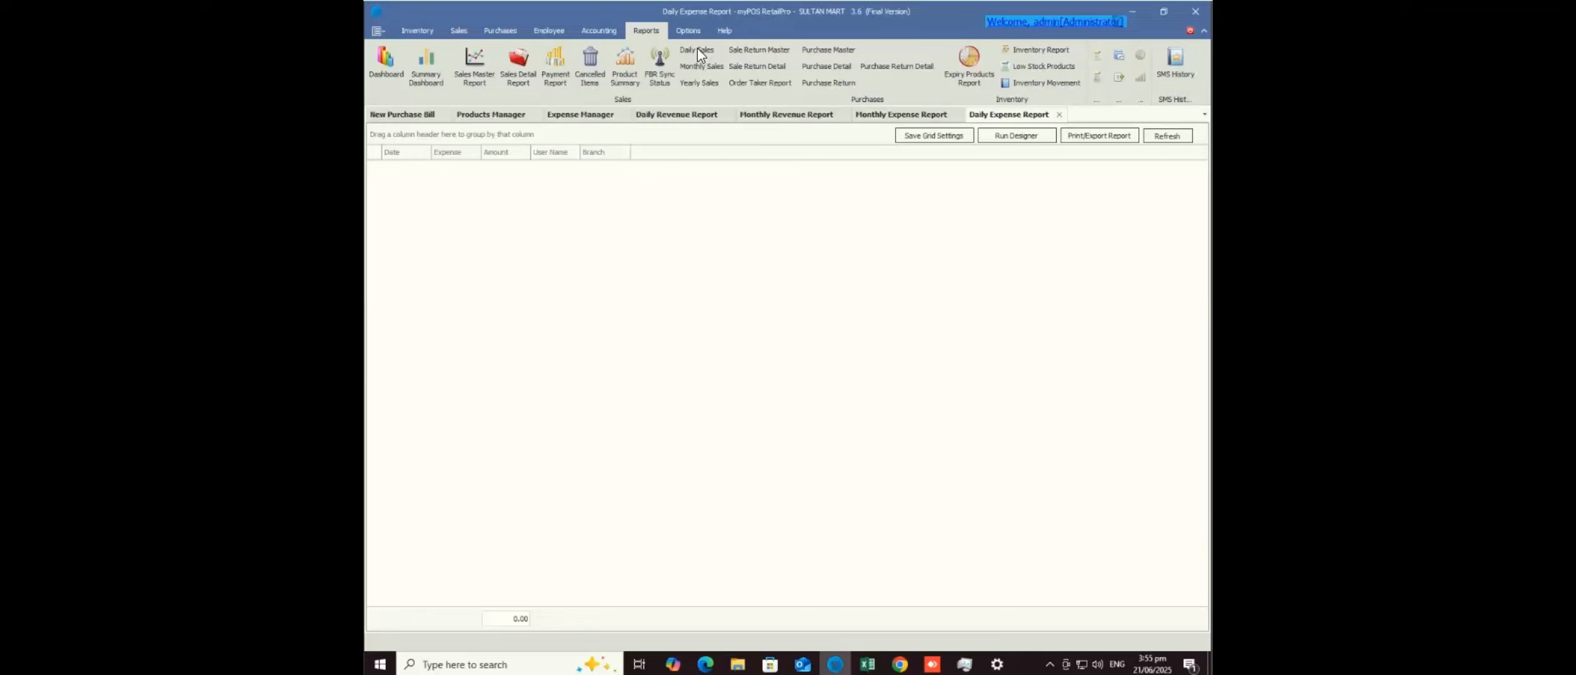
# - Cycle through the open windows, return to myPOS, and show the Options commands
pyautogui.hotkey('alt', 'Tab')
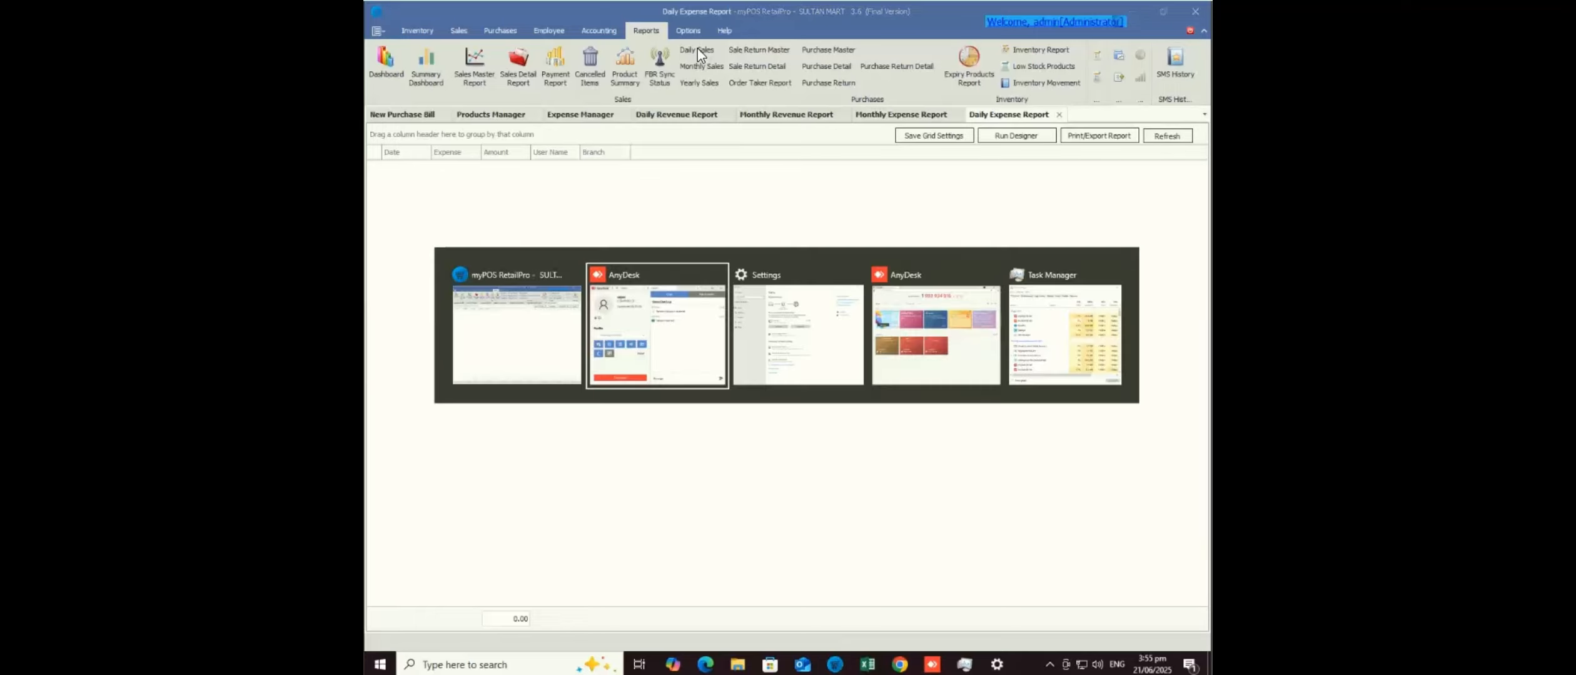
pyautogui.hotkey('alt', 'Tab')
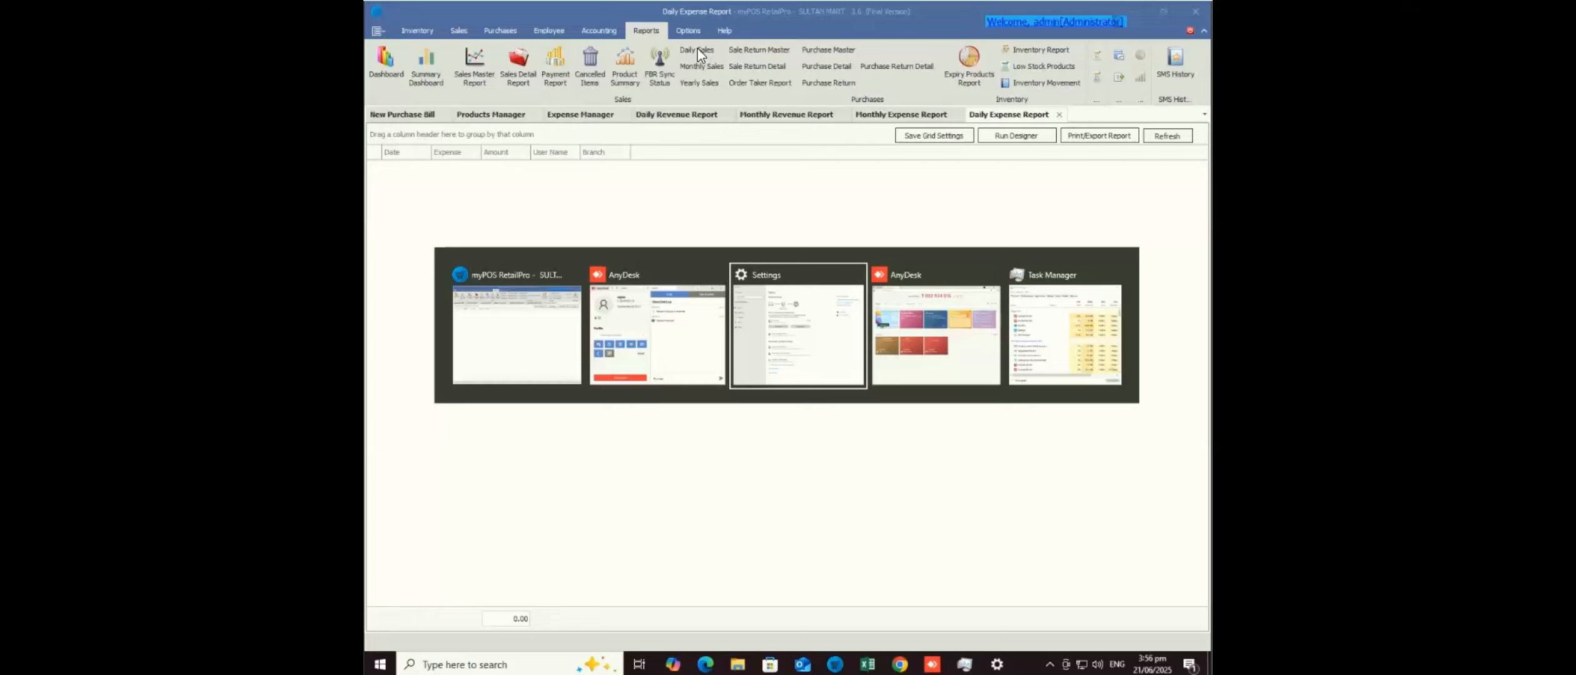
pyautogui.hotkey('alt', 'shift', 'Tab')
pyautogui.hotkey('alt', 'shift', 'Tab')
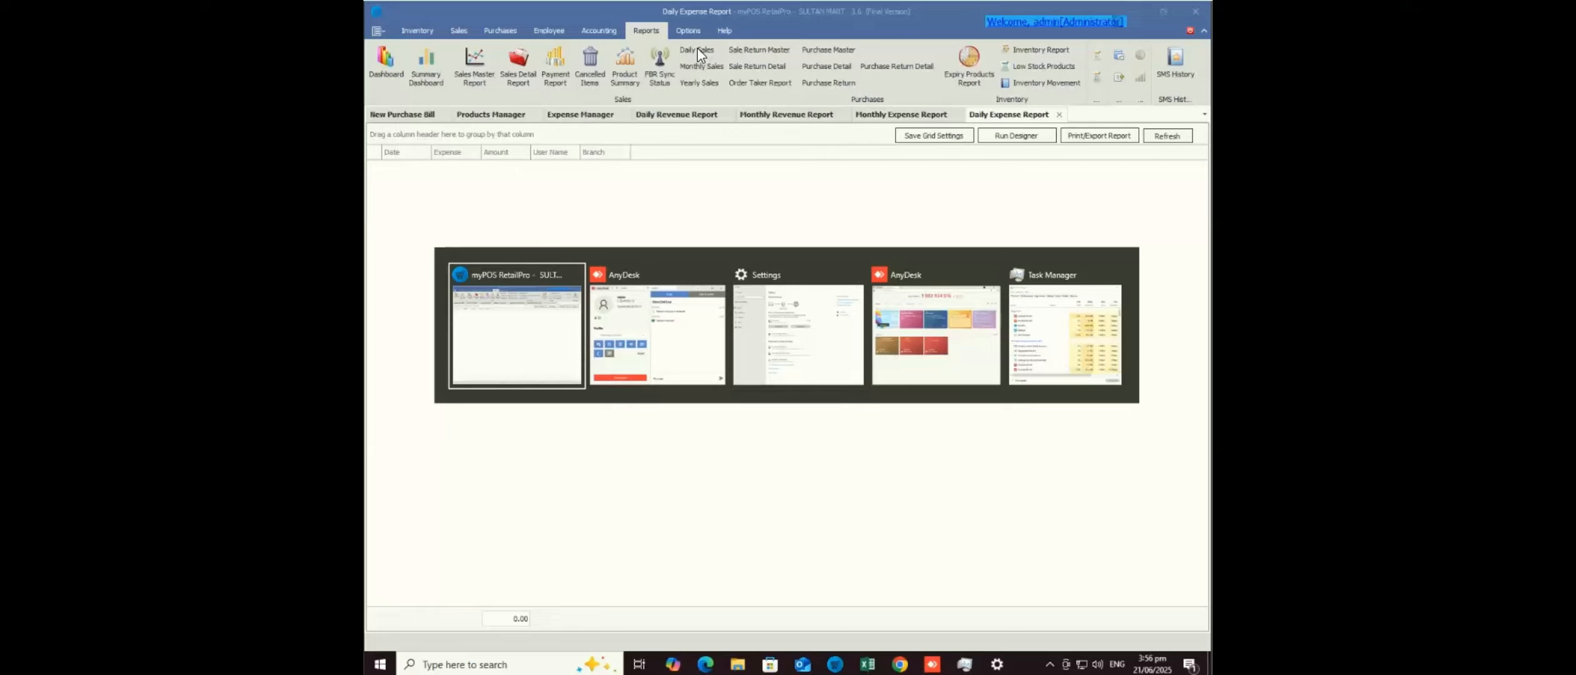
pyautogui.moveTo(931, 664)
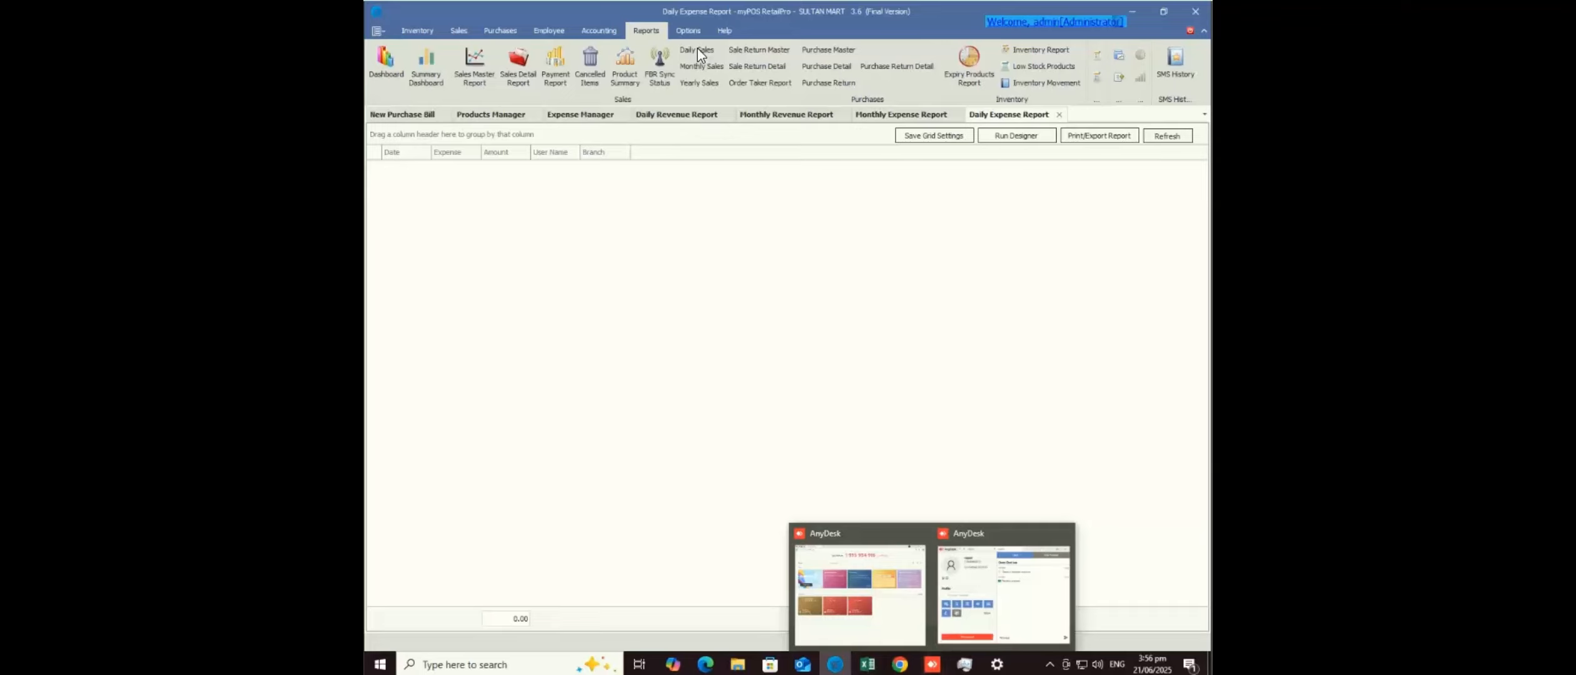
pyautogui.click(688, 31)
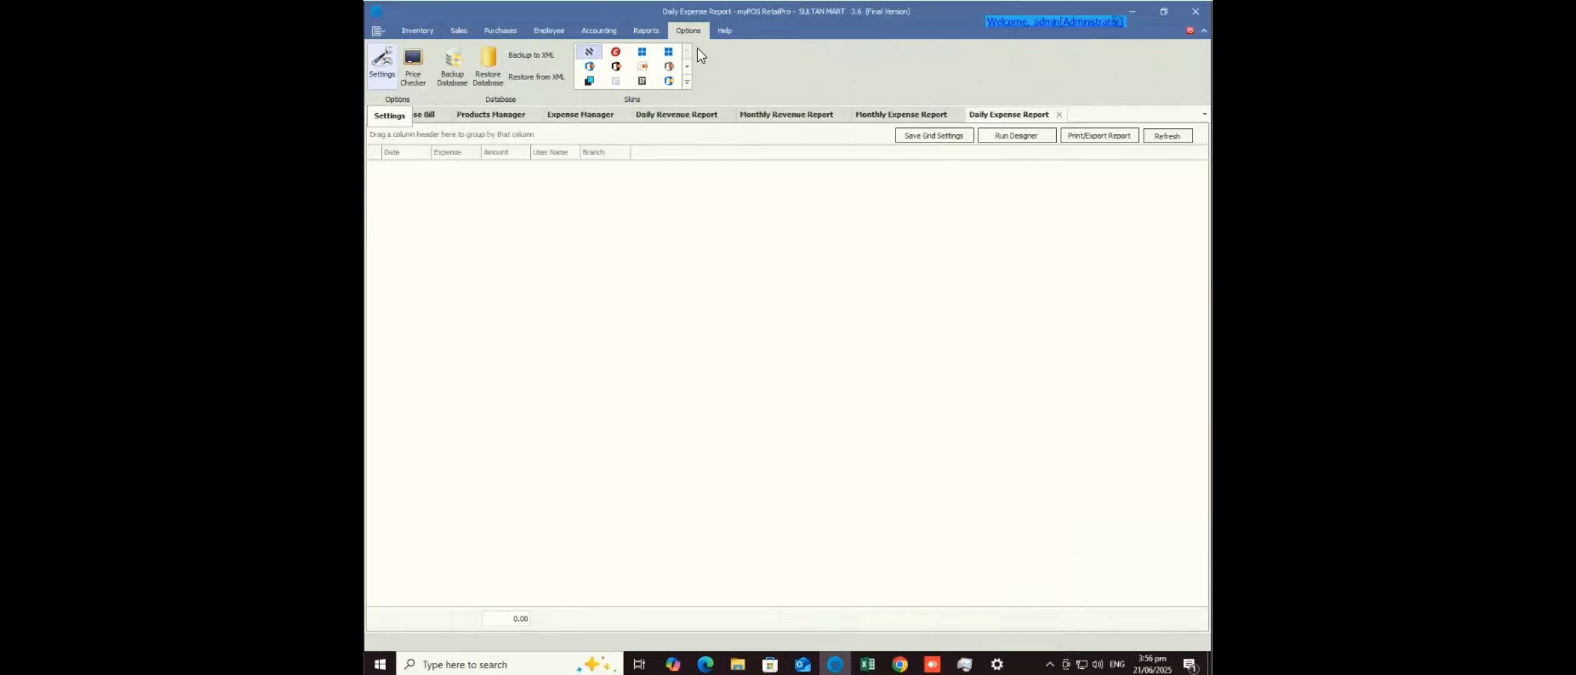
# - Open Settings and scroll the section tabs to reach the Purchase page with its 30% default profit
pyautogui.click(382, 65)
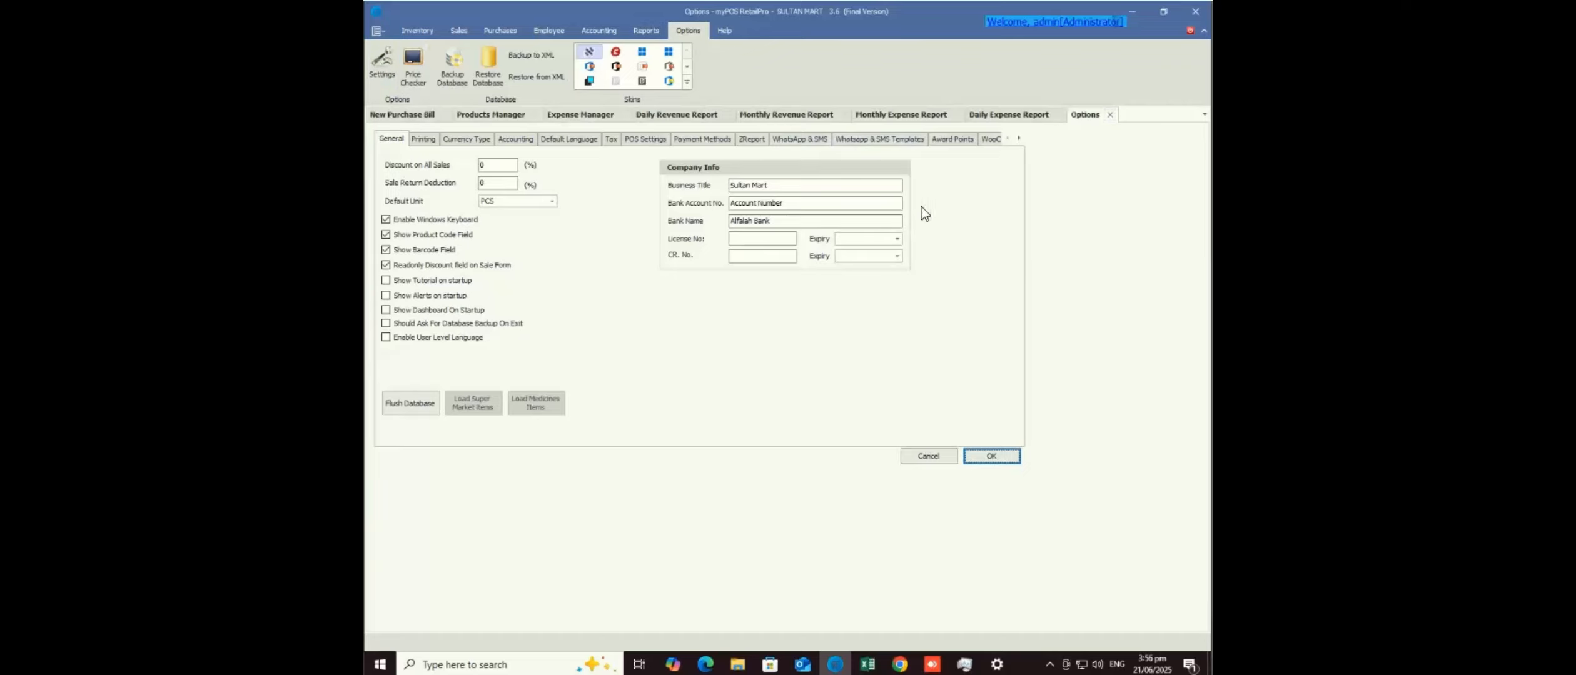
pyautogui.click(1018, 139)
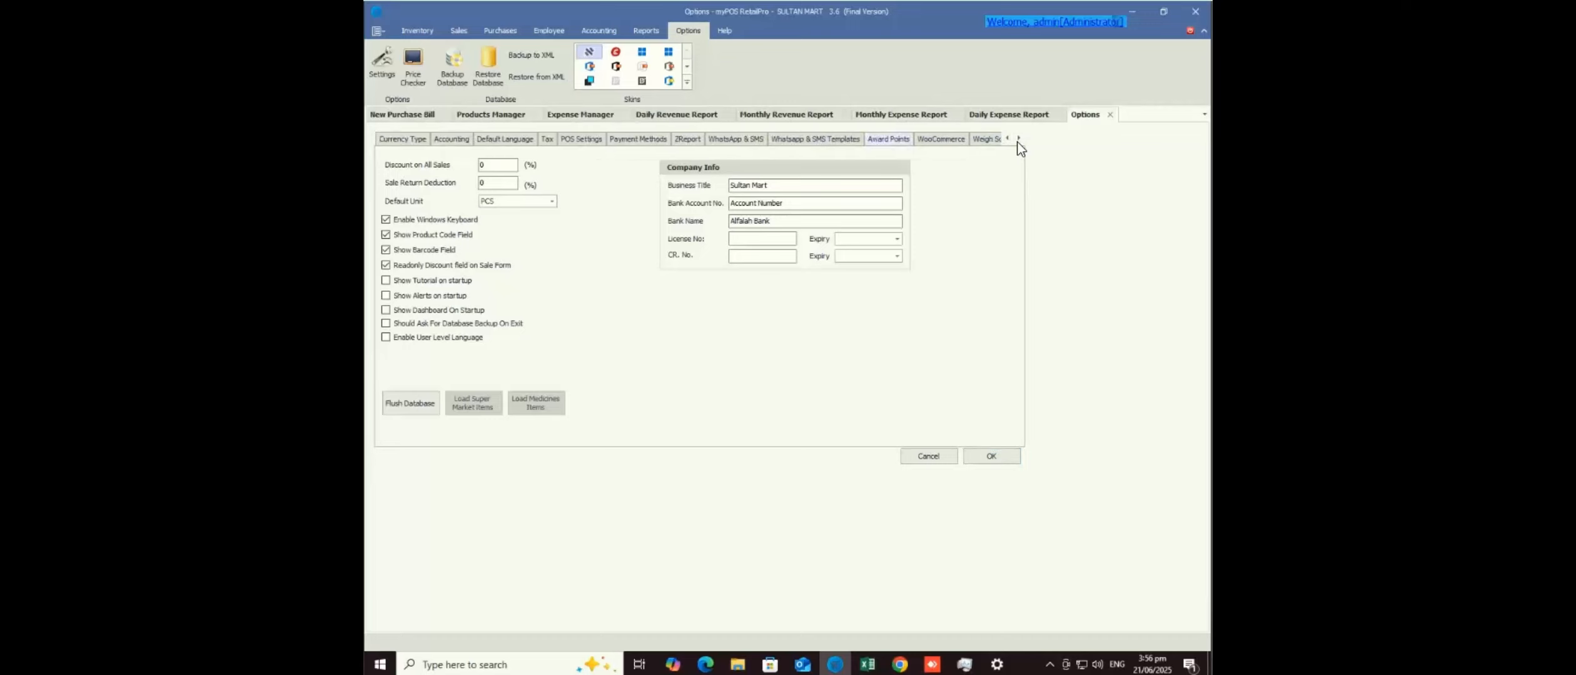
pyautogui.click(1019, 140)
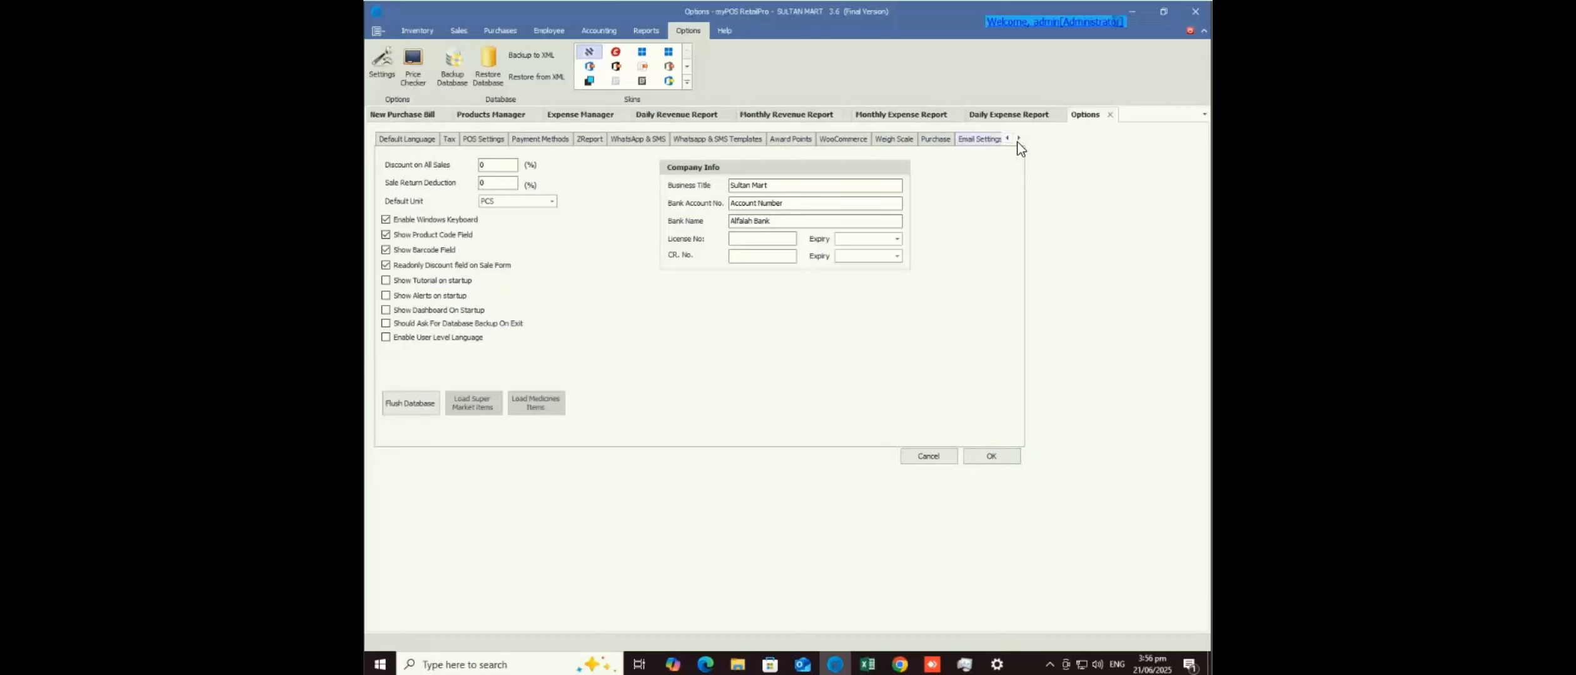
pyautogui.click(936, 139)
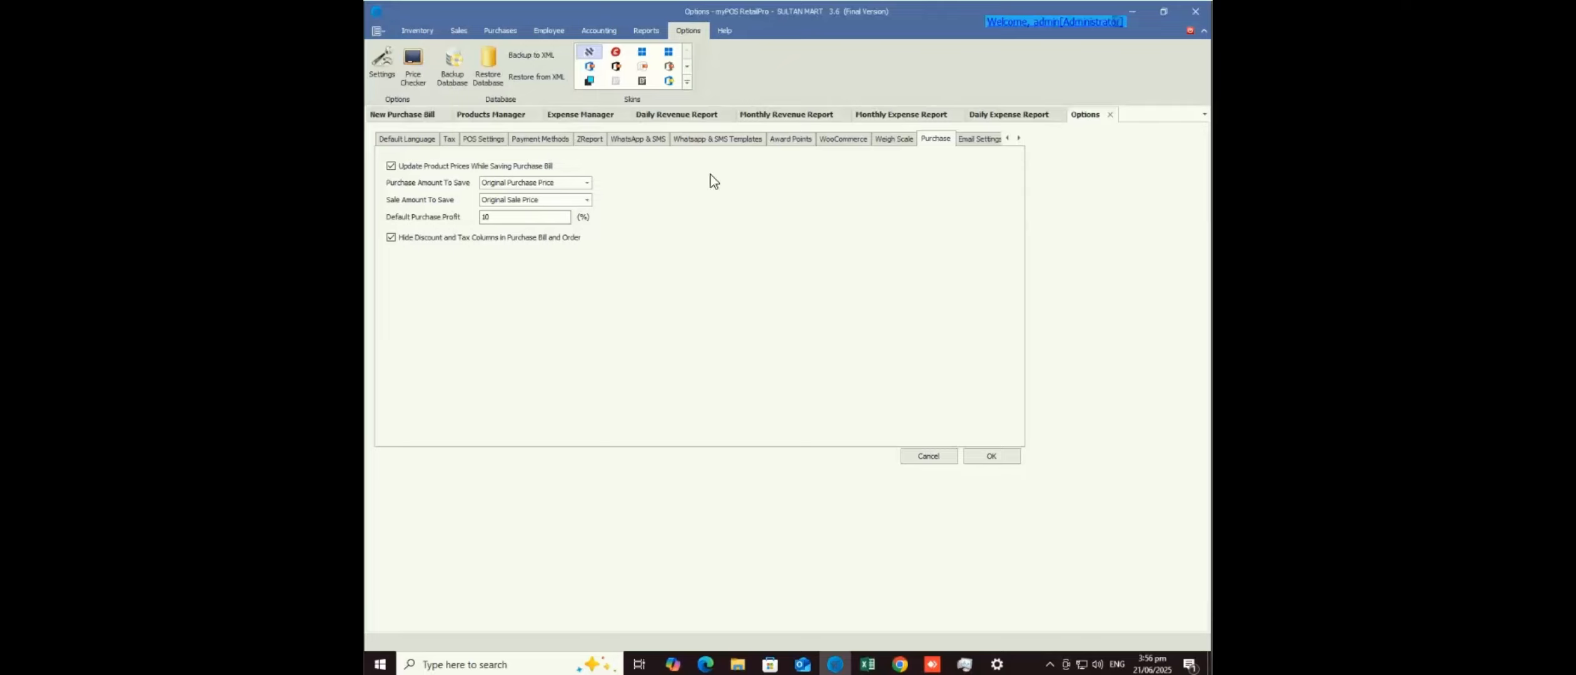
# - Start a new purchase bill and add Lavida Mango Juice and TM Aloo Bukhara 200Gm
pyautogui.click(508, 31)
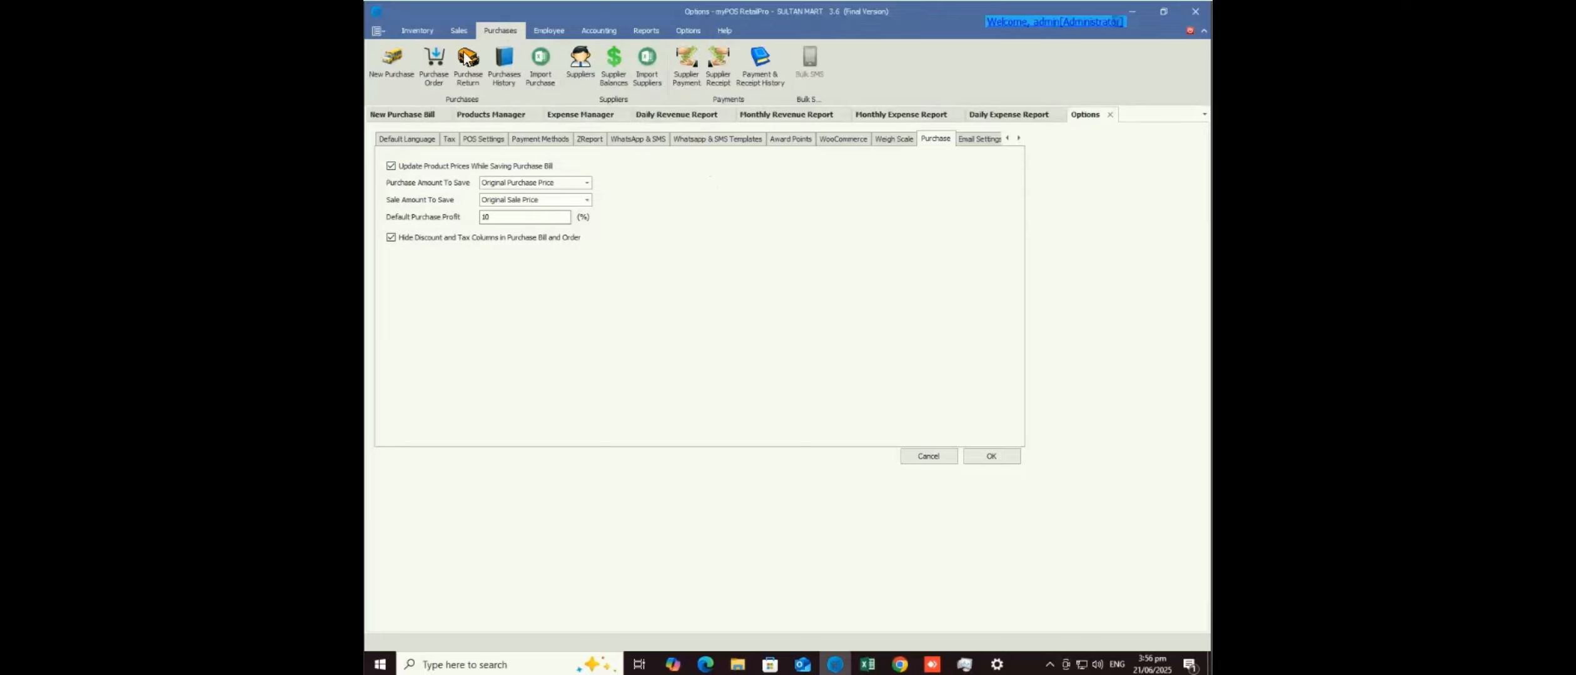
pyautogui.click(386, 76)
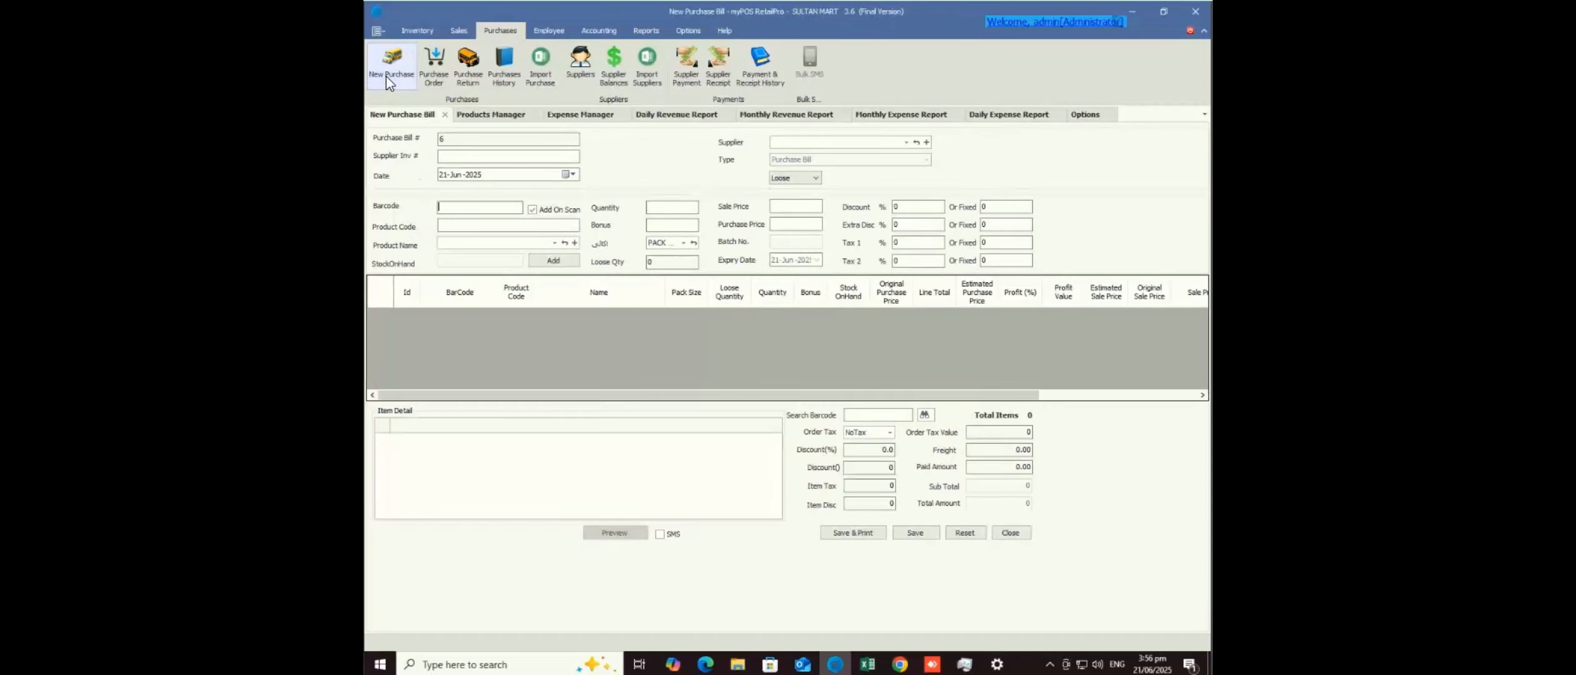
pyautogui.click(470, 241)
pyautogui.click(502, 354)
pyautogui.click(532, 263)
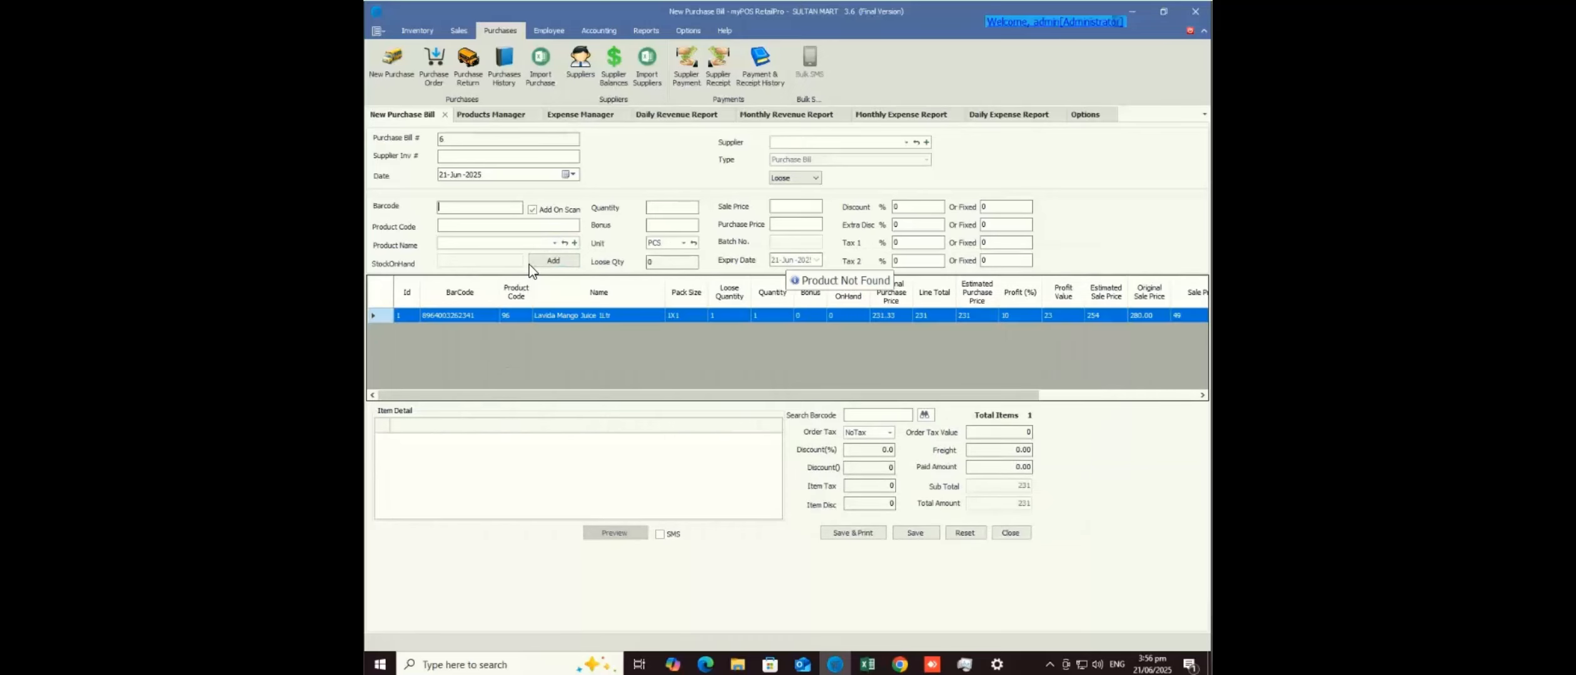
pyautogui.click(518, 246)
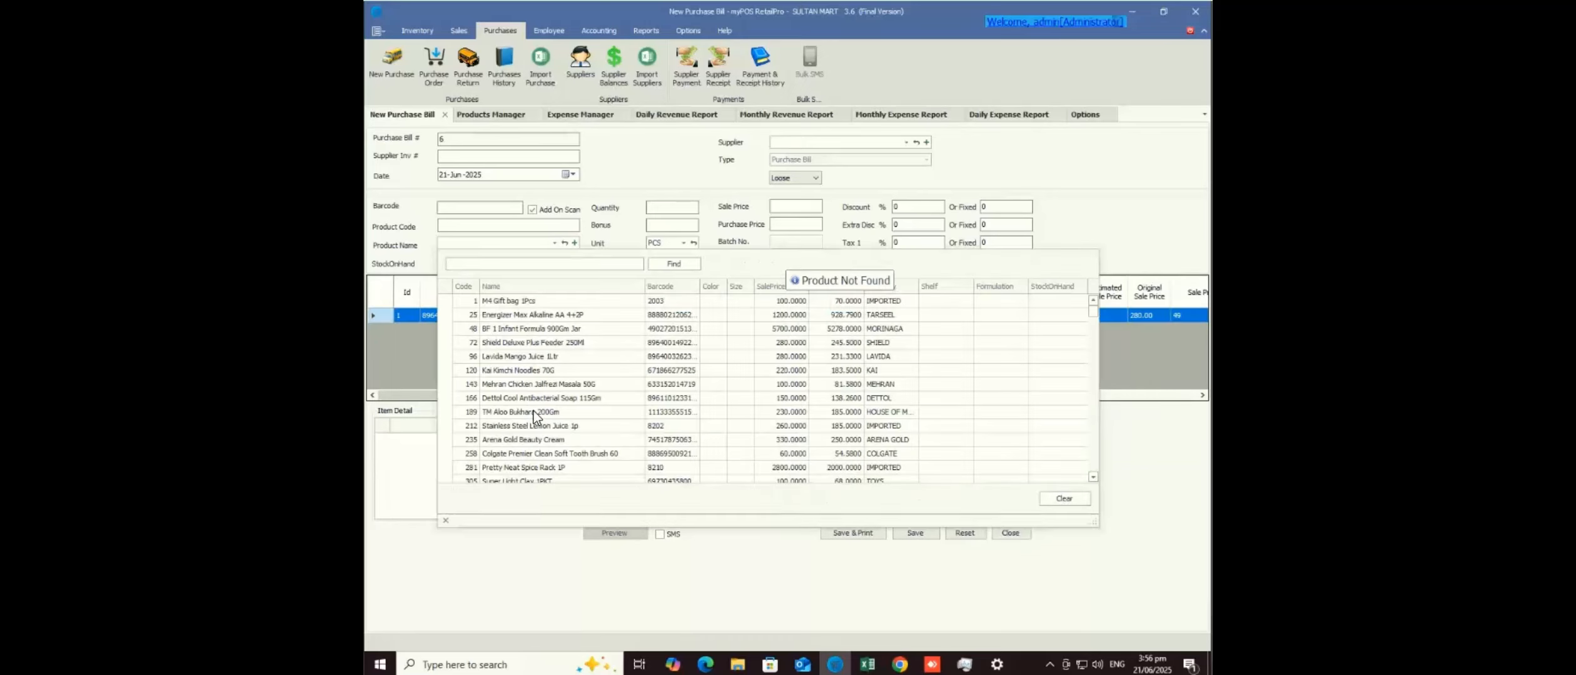
pyautogui.click(534, 411)
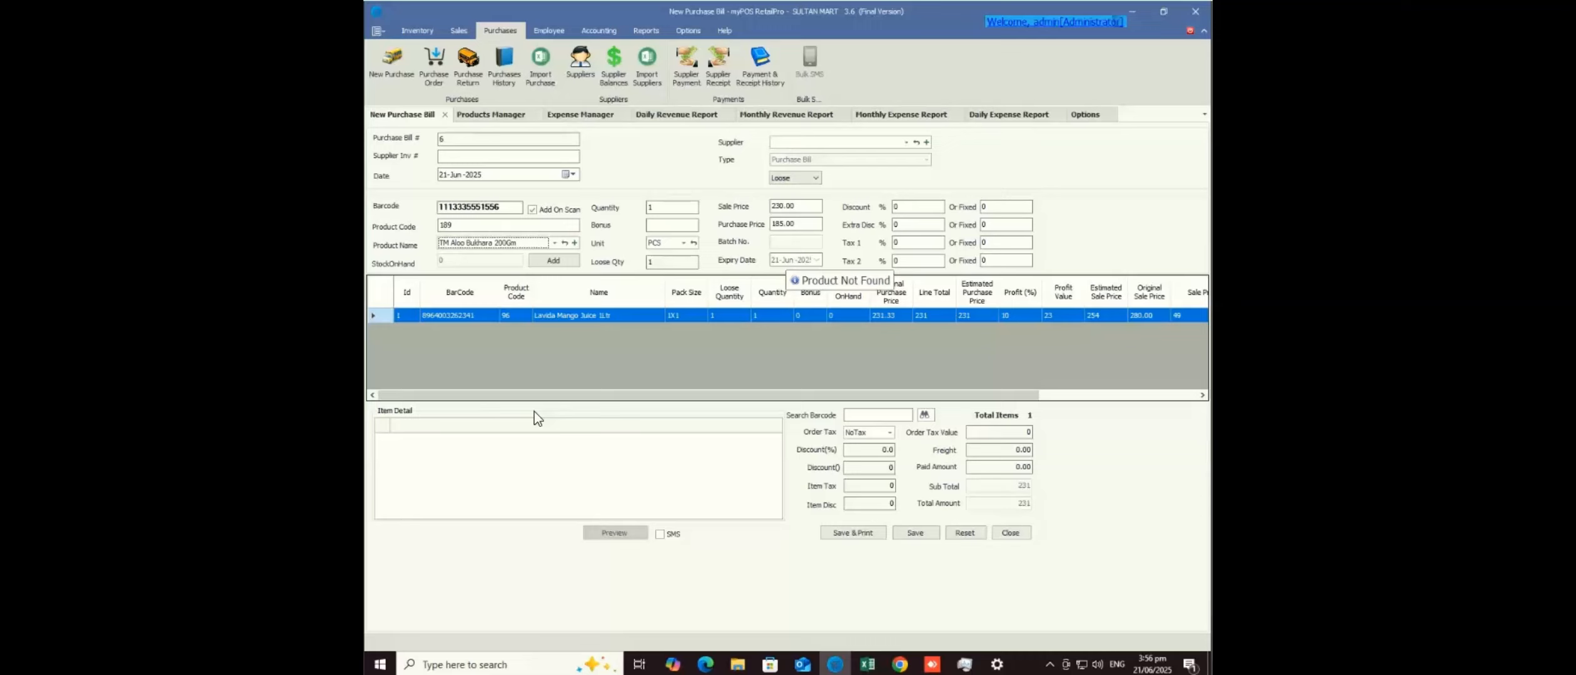
pyautogui.press('Return')
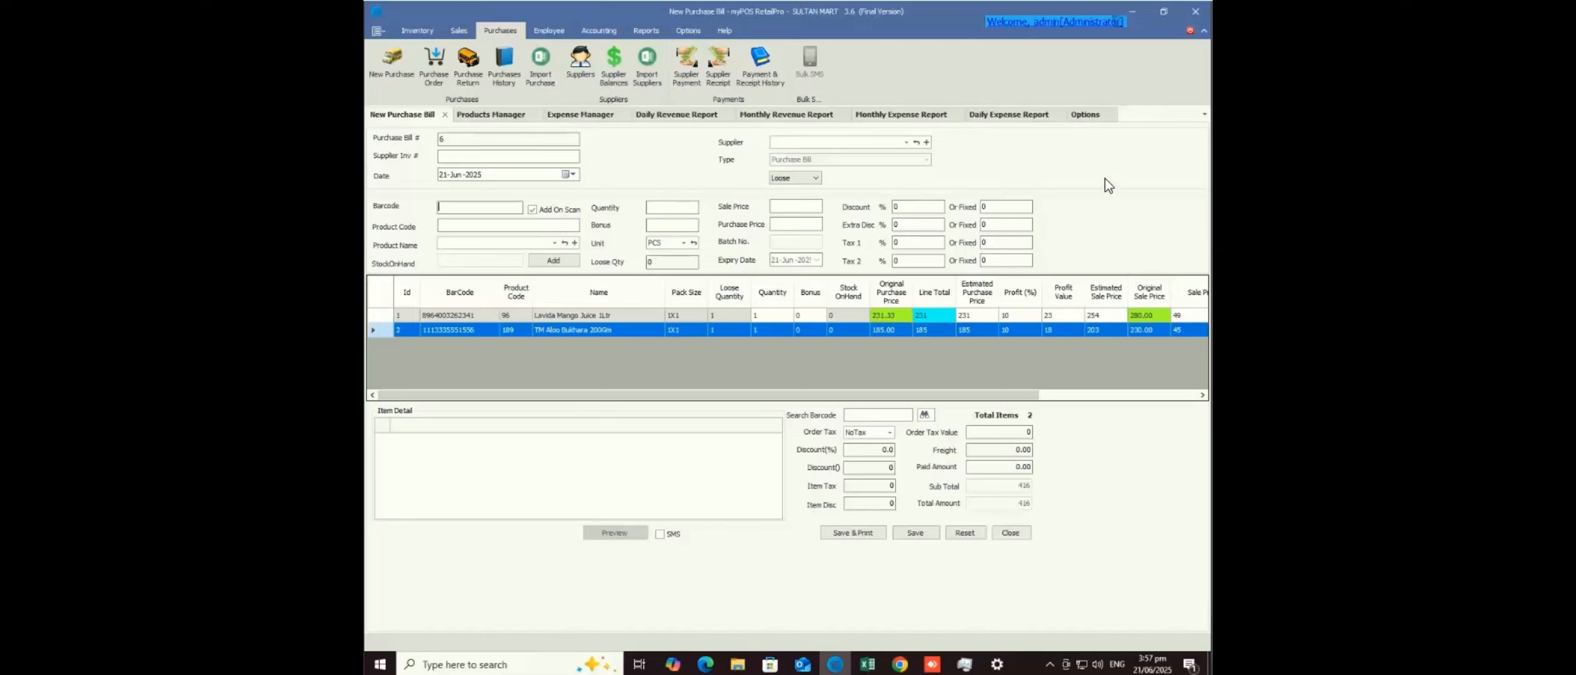
# - Add Shield Deluxe Plus Feeder with purchase price 200 and sale price 225, then check its prices
pyautogui.click(893, 318)
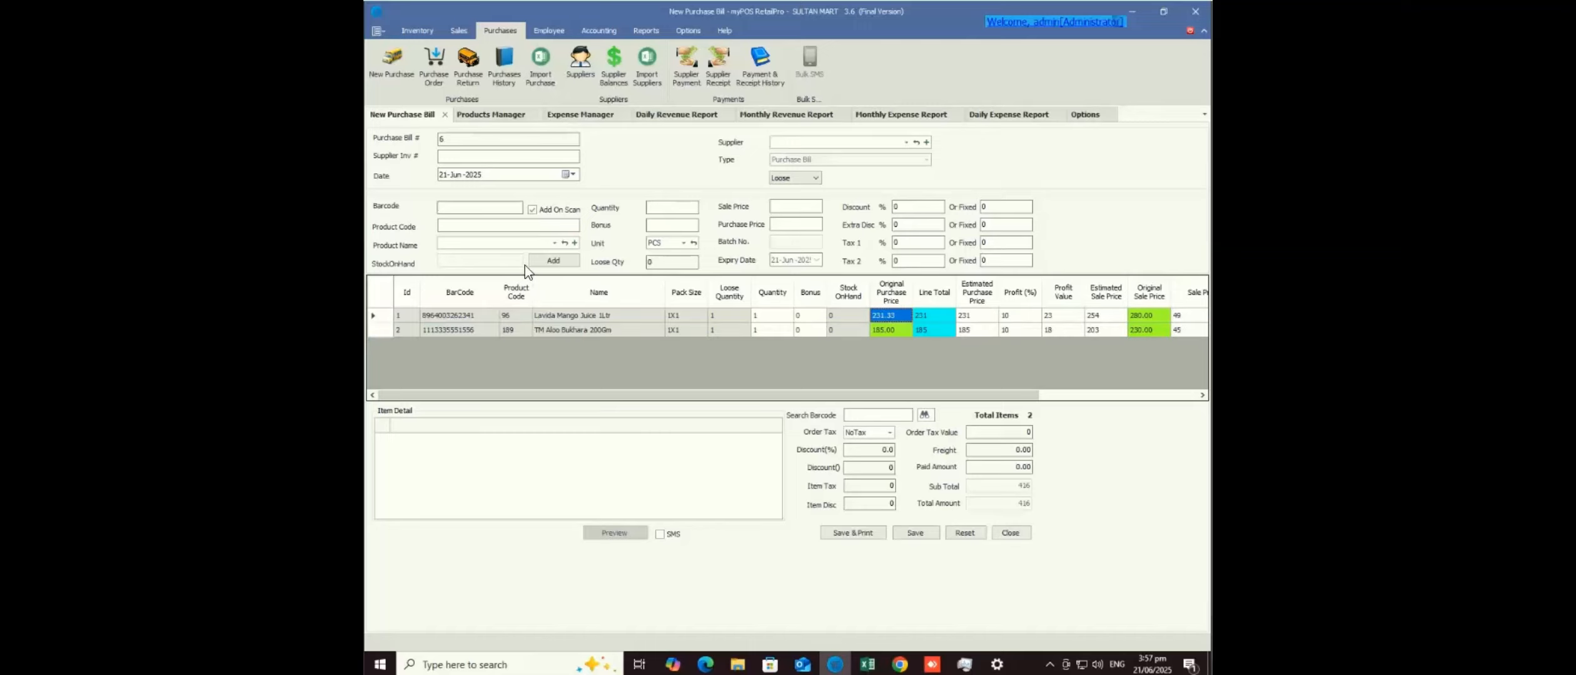
pyautogui.click(521, 244)
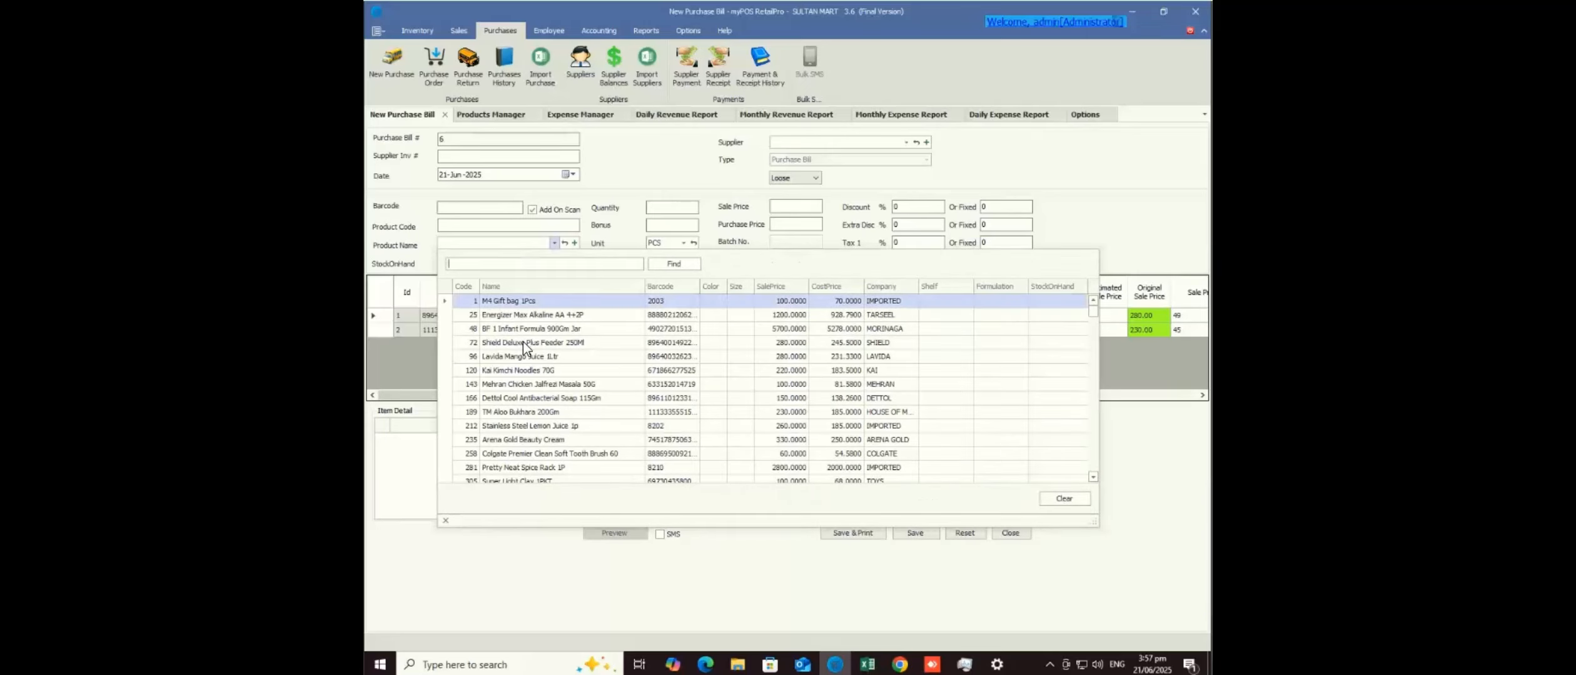
pyautogui.press('Escape')
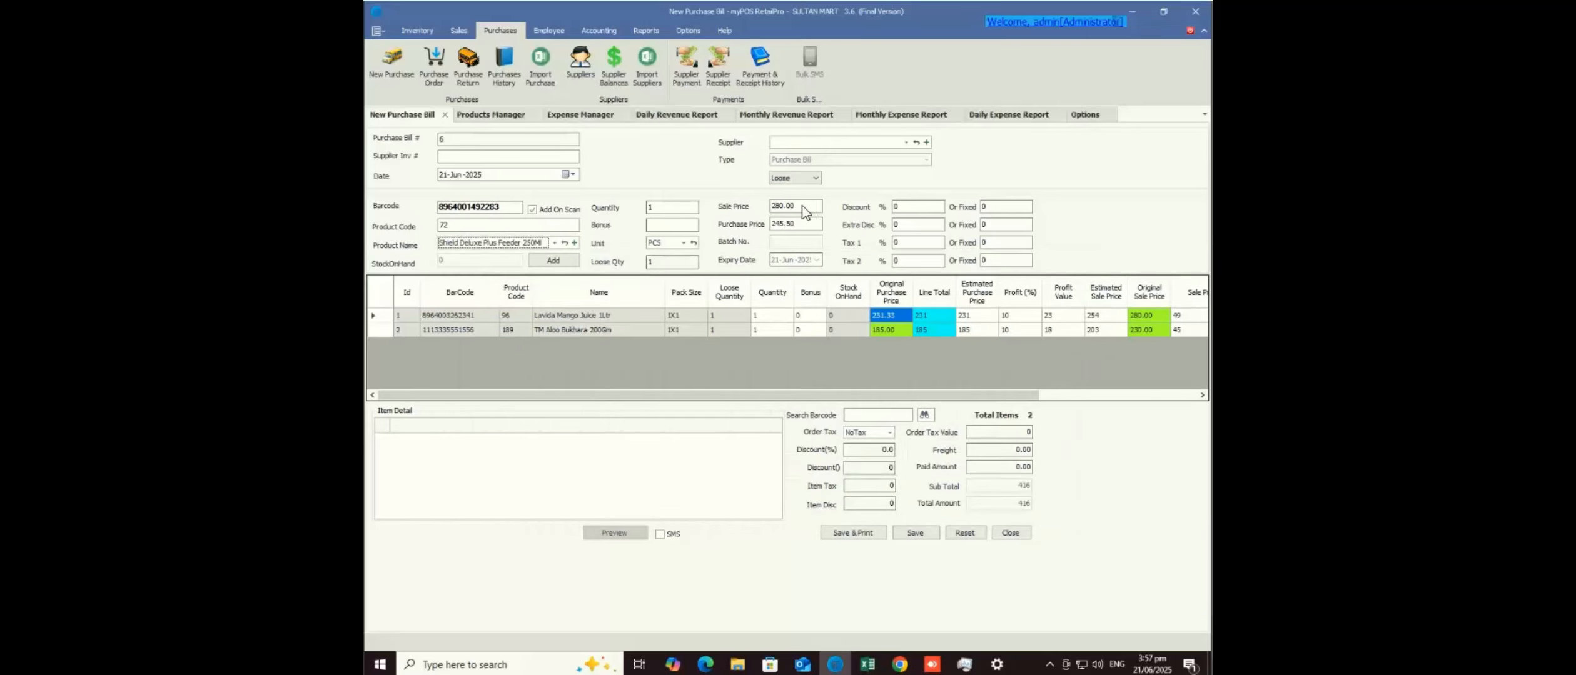
pyautogui.click(775, 223)
pyautogui.write('2')
pyautogui.press('Return')
pyautogui.press('Return')
pyautogui.press('Return')
pyautogui.write('225')
pyautogui.press('Return')
pyautogui.press('Return')
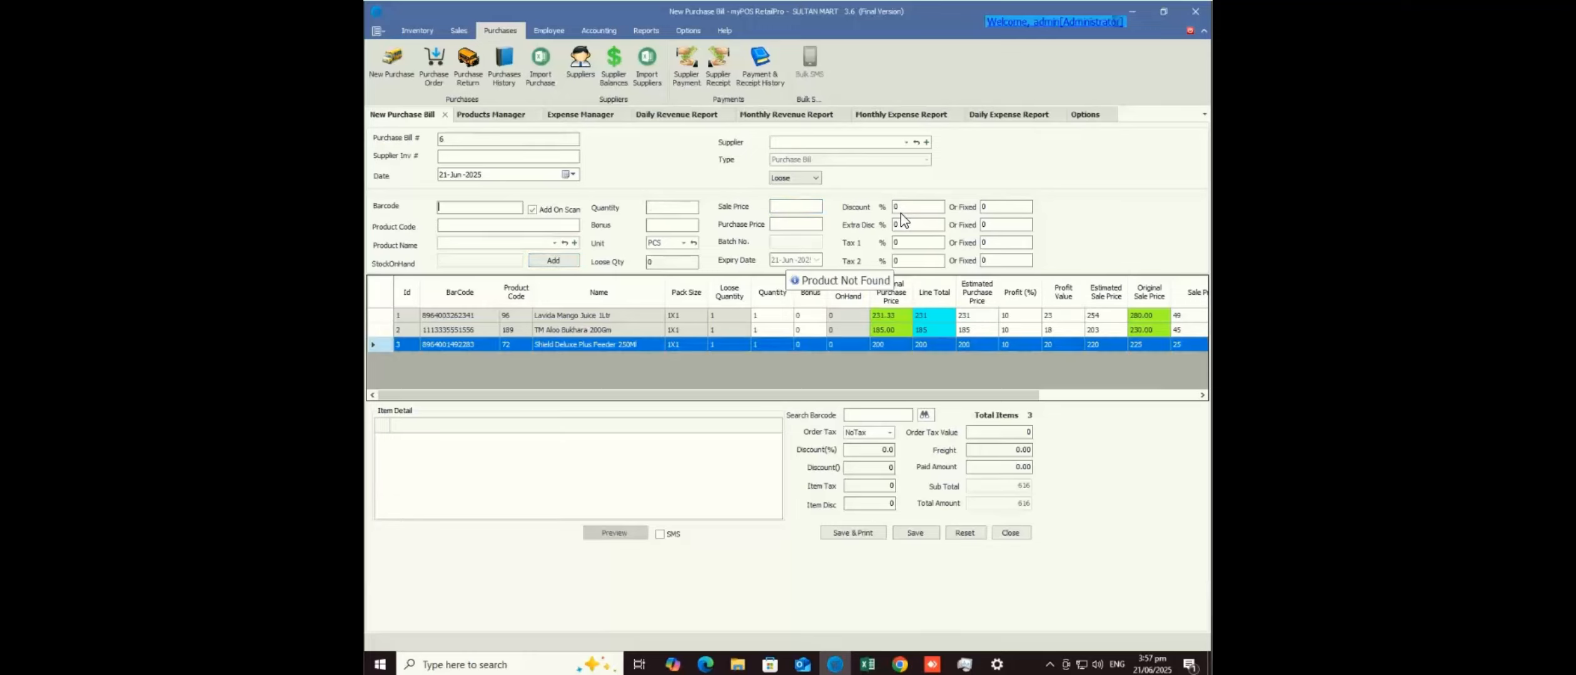
pyautogui.click(891, 345)
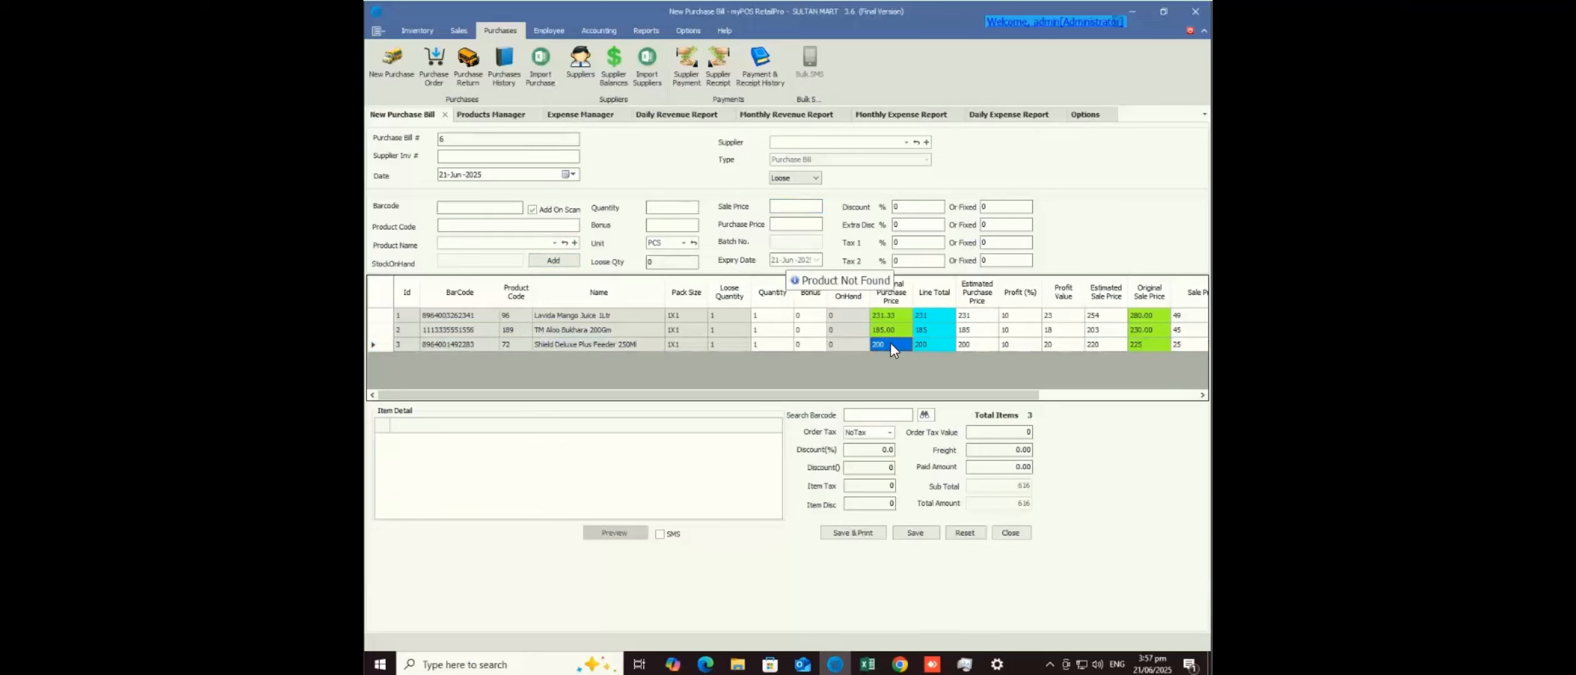
pyautogui.click(1141, 344)
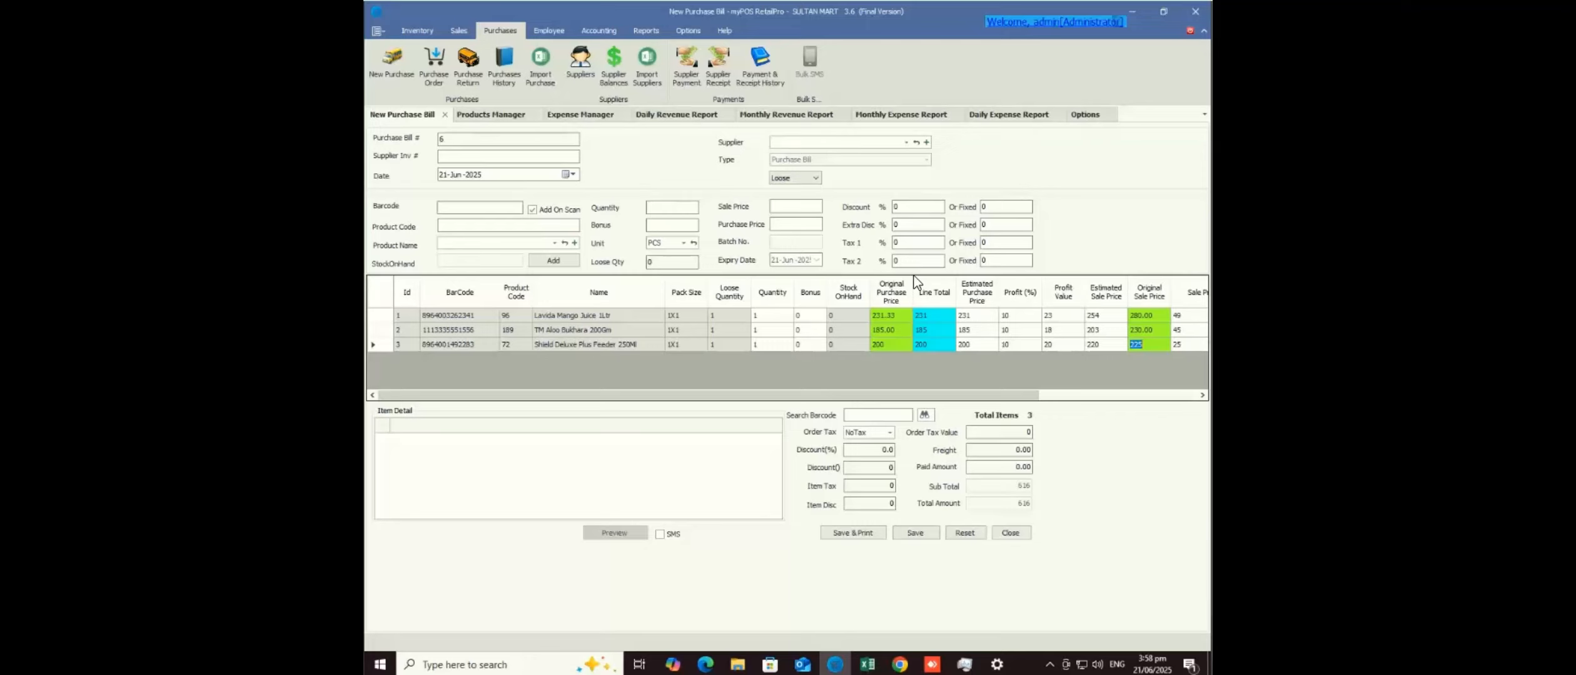
# - Keep Purchase Amount To Save as Original Purchase Price and return to New Purchase Bill 6
pyautogui.click(1085, 115)
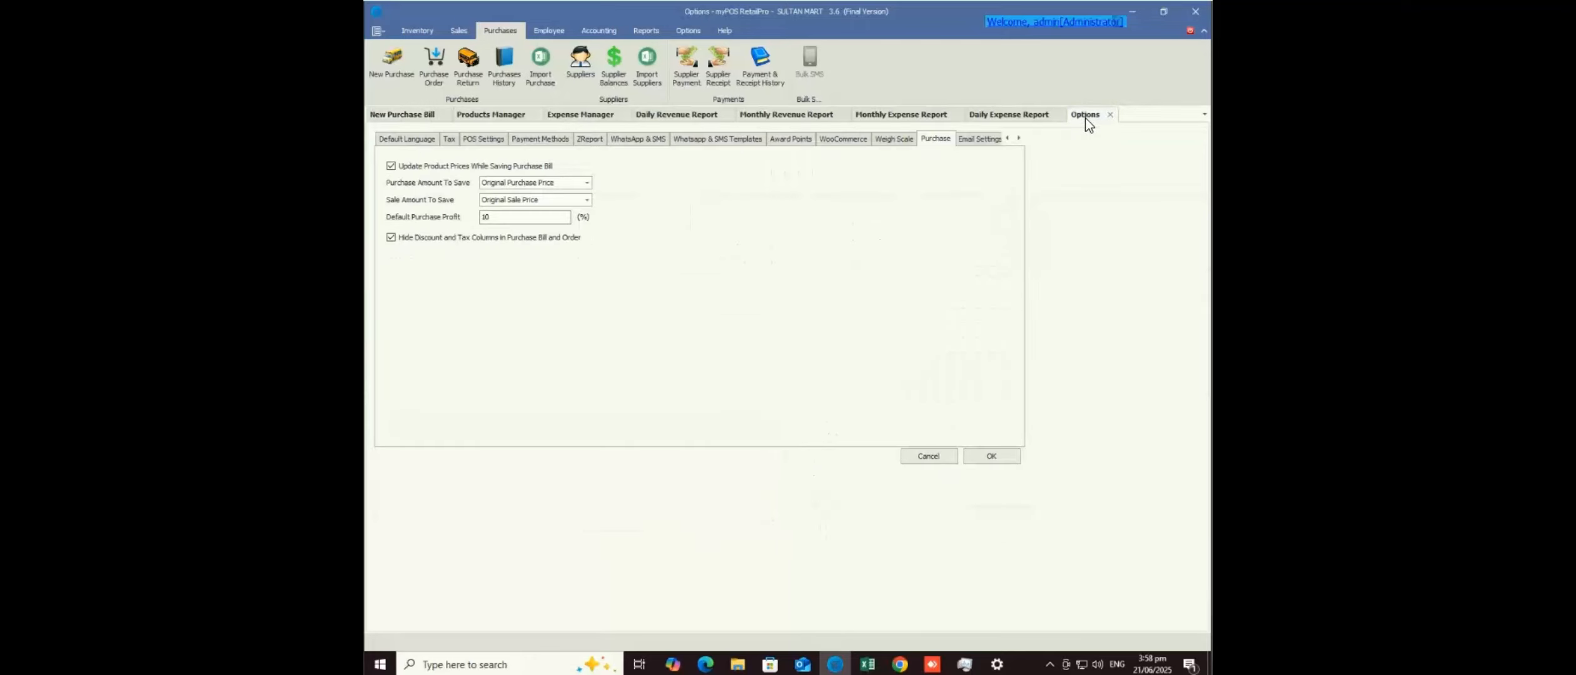
pyautogui.click(587, 183)
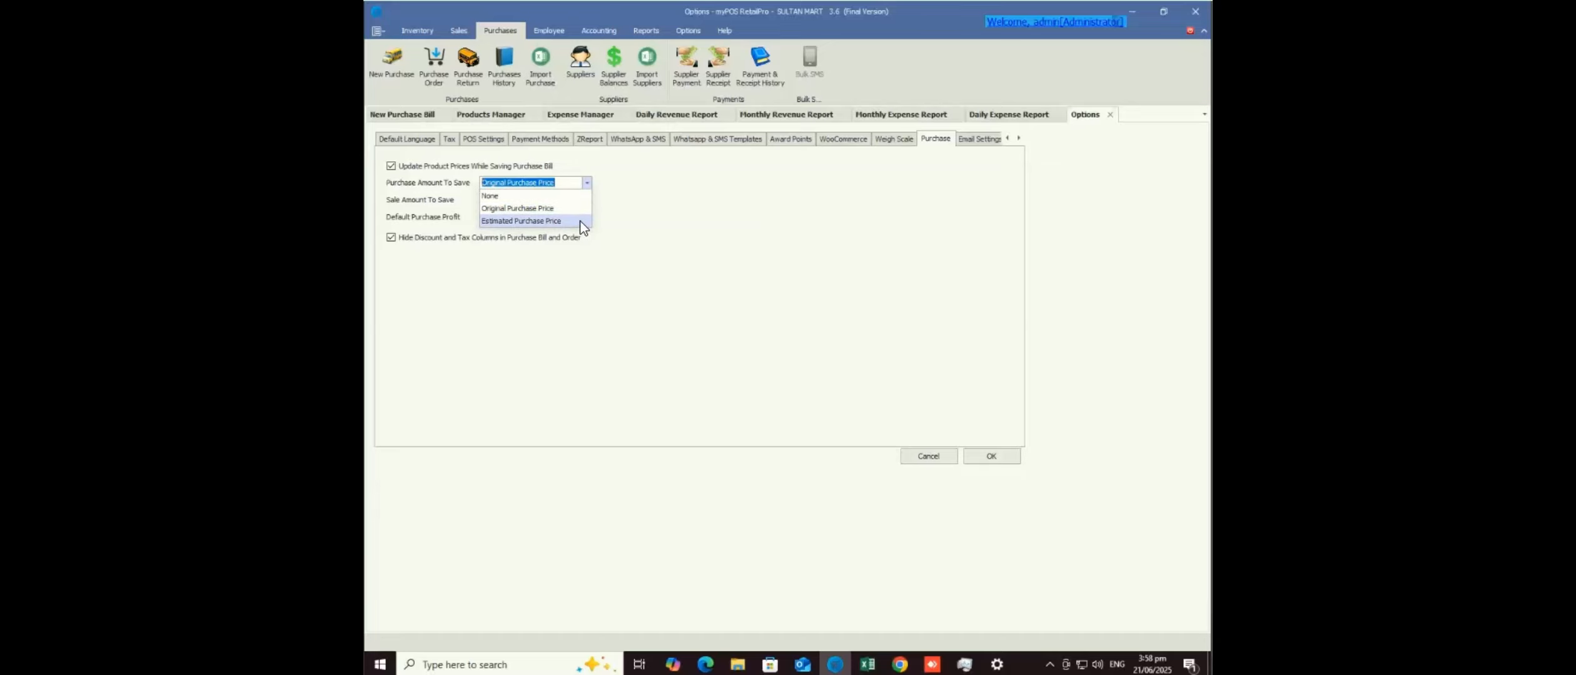
pyautogui.click(604, 198)
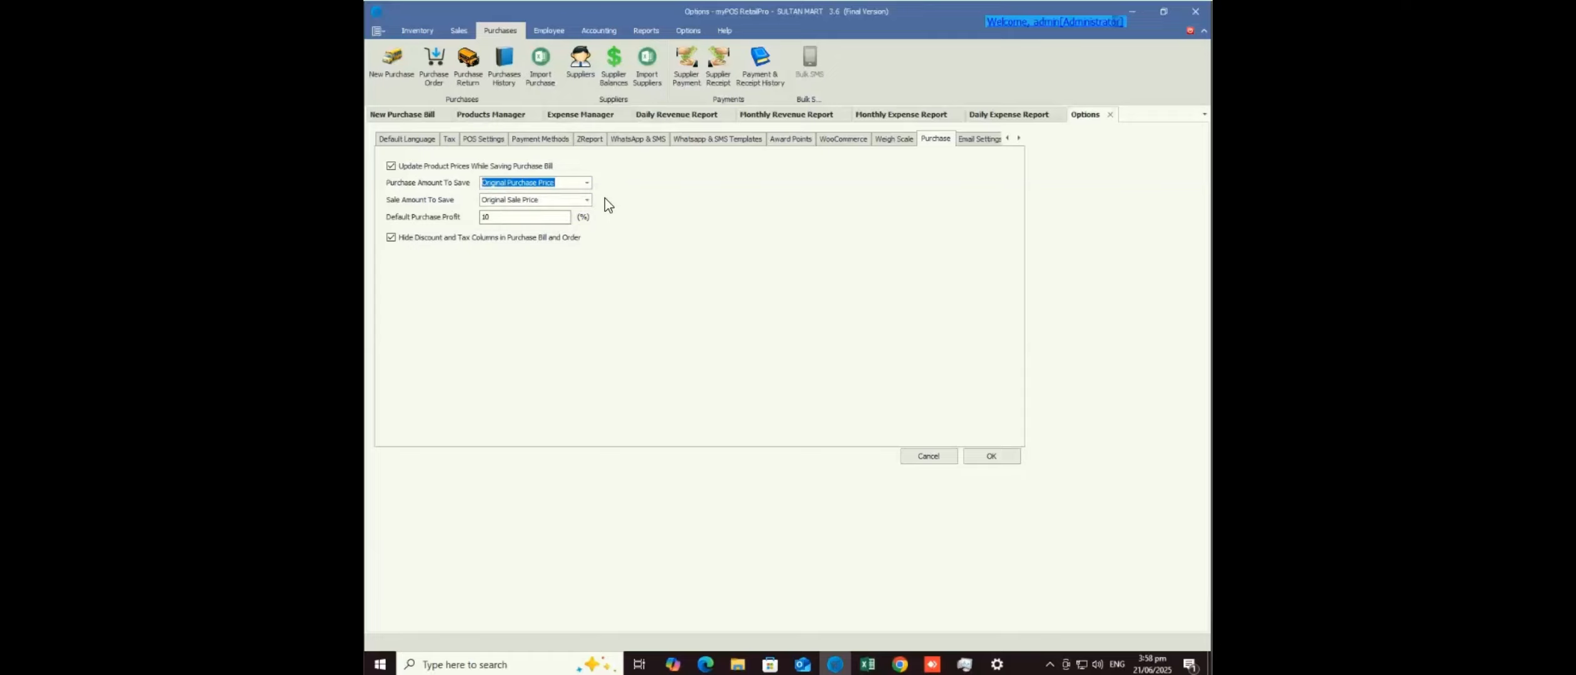
pyautogui.click(418, 118)
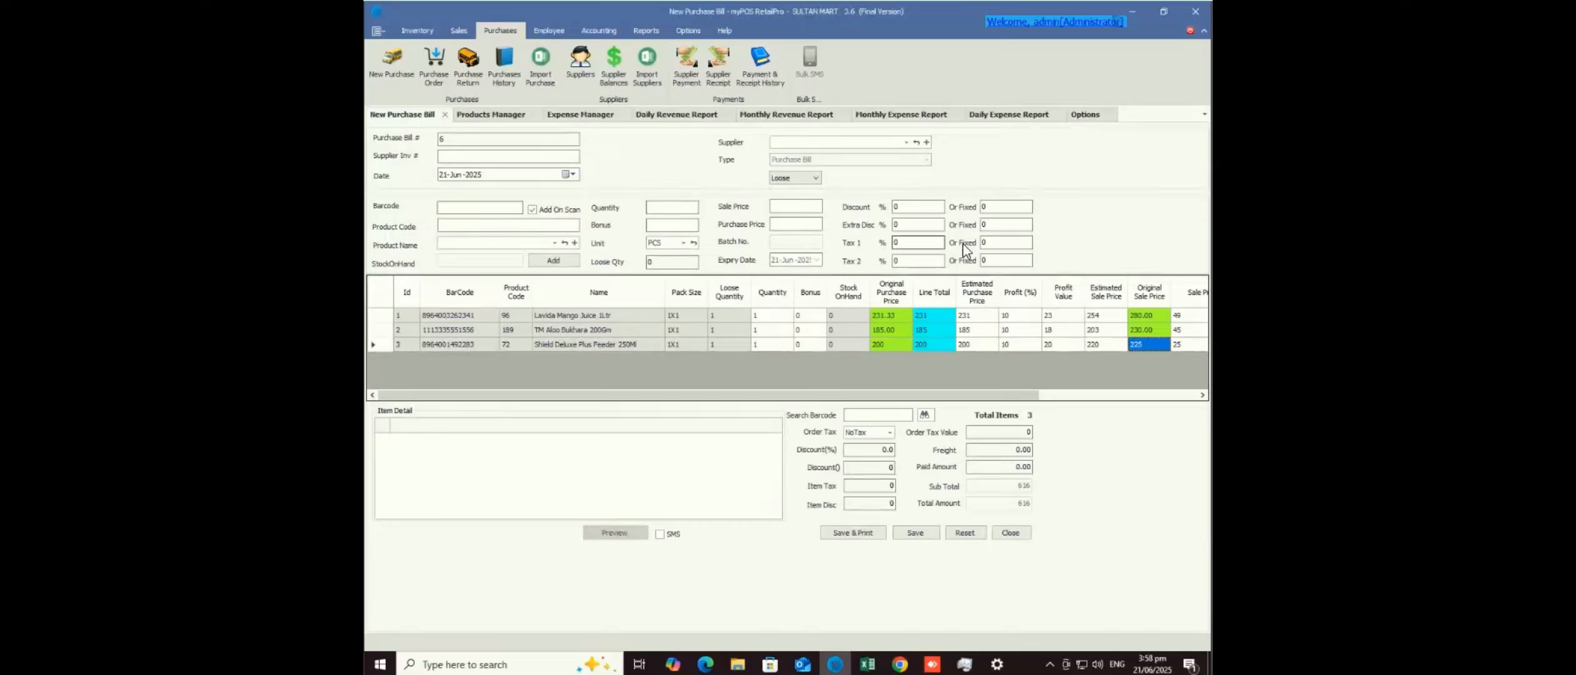
# - Pick Shield Deluxe Plus Feeder 250Ml for the bill and enter an 8% discount
pyautogui.click(970, 345)
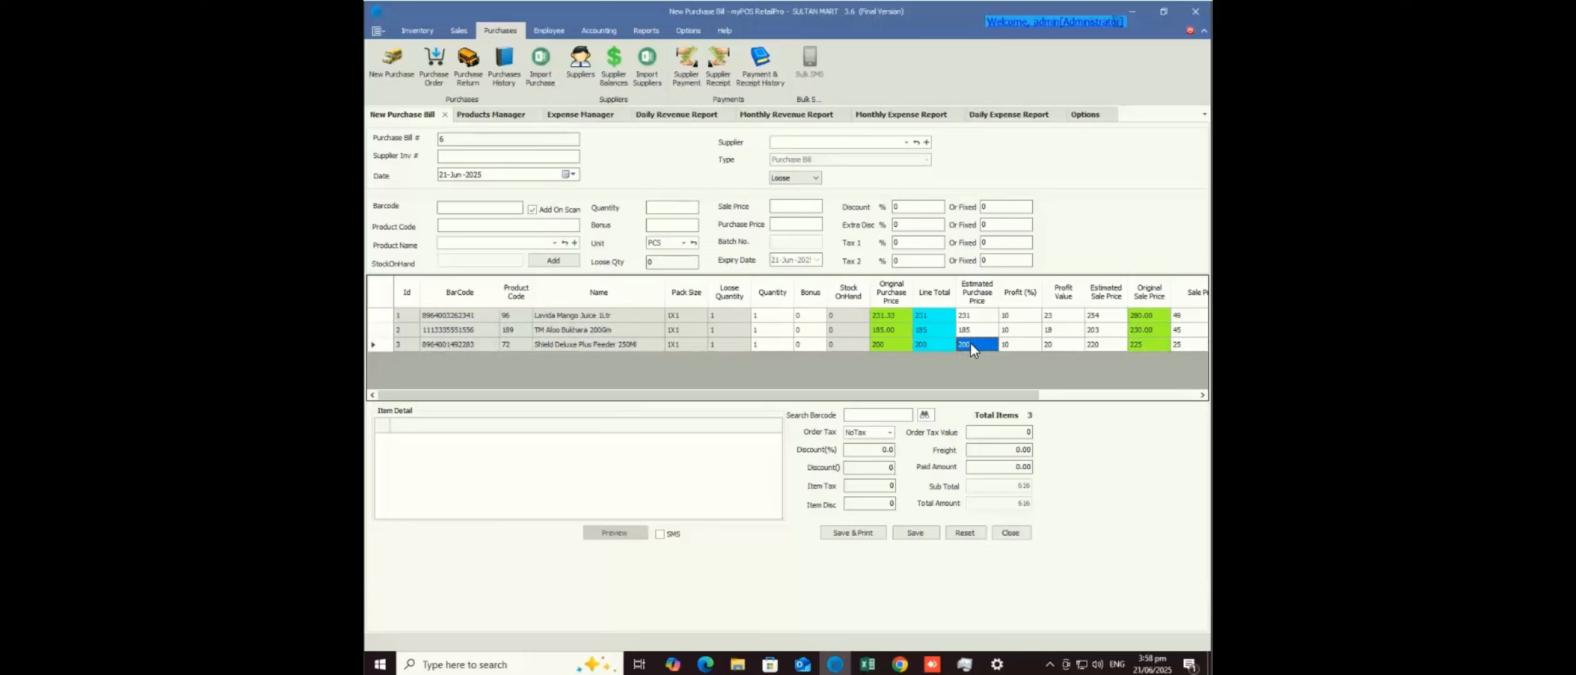
pyautogui.press('F1')
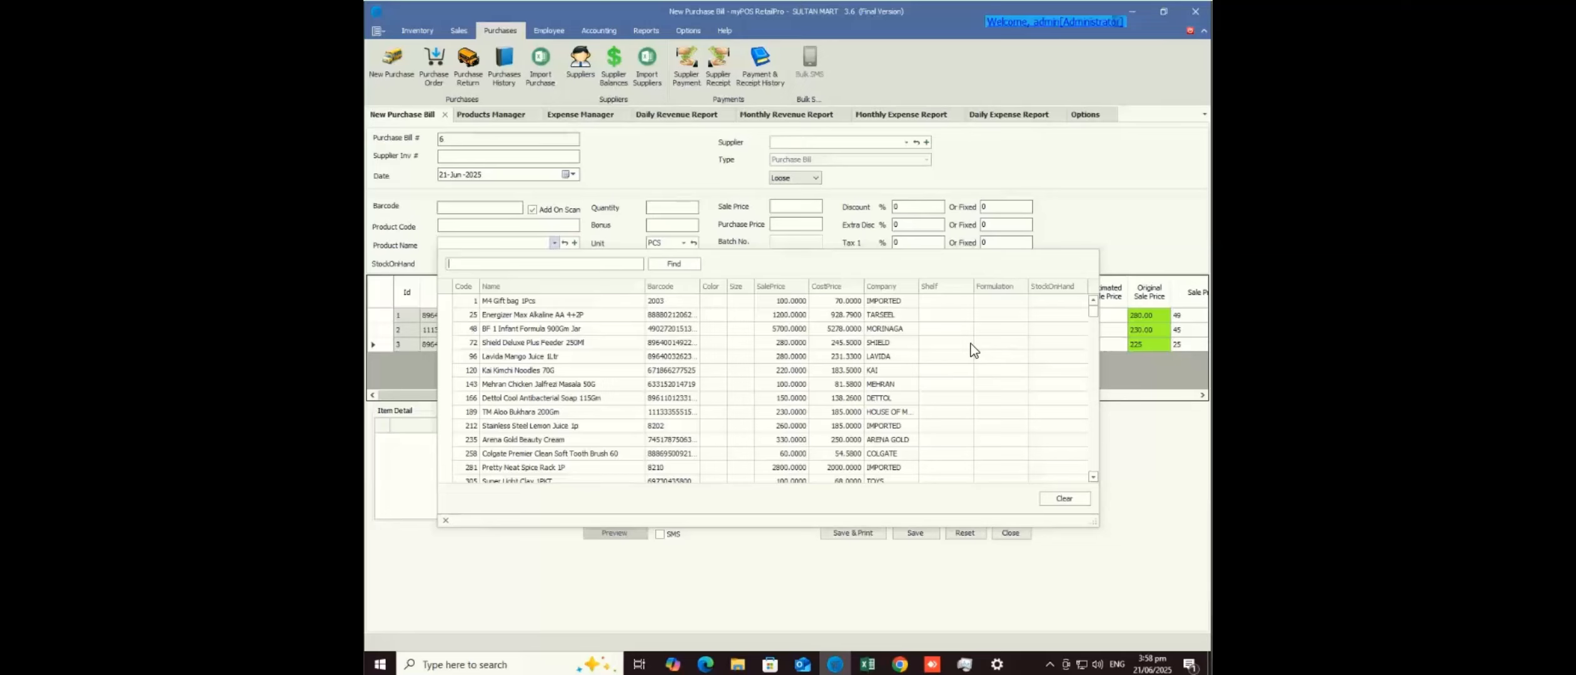
pyautogui.click(970, 343)
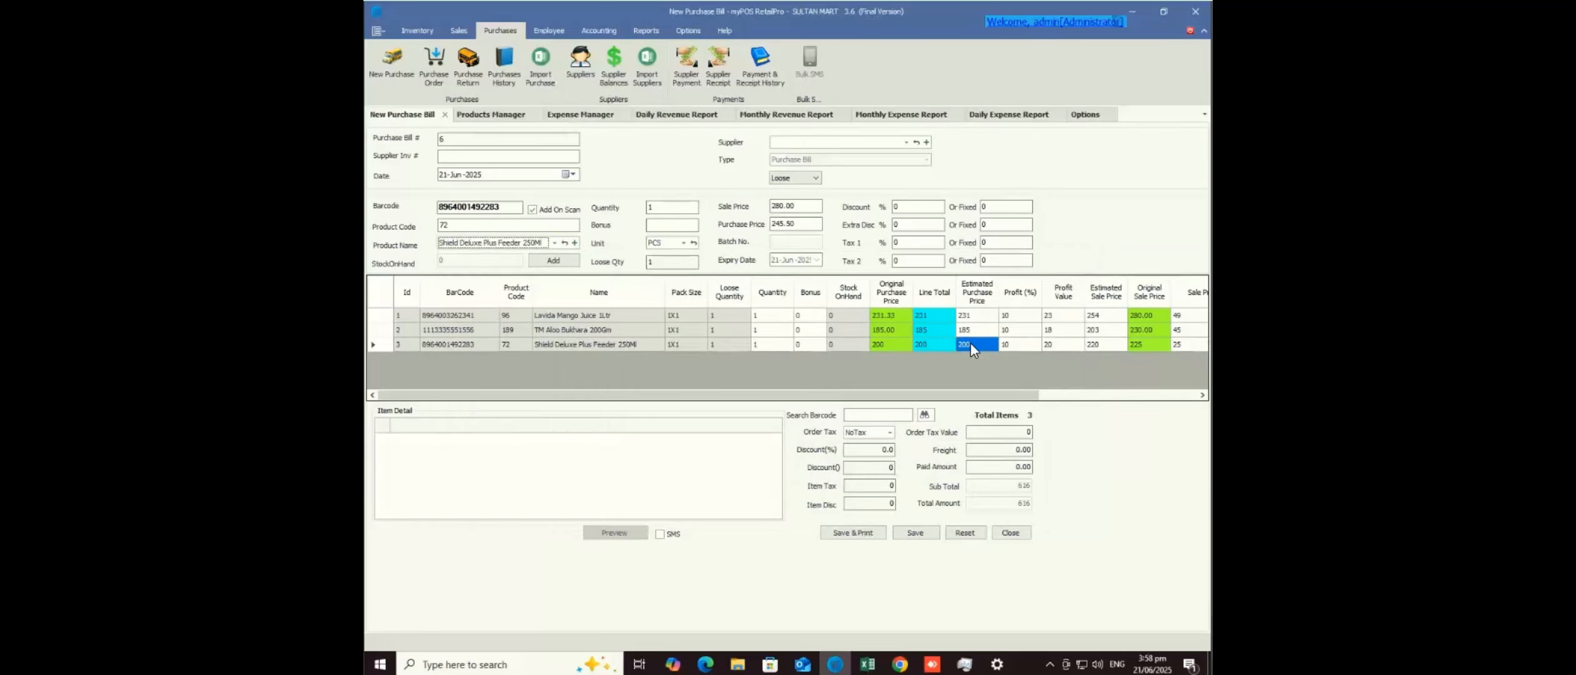
pyautogui.click(916, 207)
pyautogui.write('8')
pyautogui.press('Return')
# - Set sale price 250 and purchase price 240, add it as the fourth bill line
pyautogui.click(785, 207)
pyautogui.hotkey('ctrl', 'a')
pyautogui.write('250')
pyautogui.press('Return')
pyautogui.hotkey('ctrl', 'a')
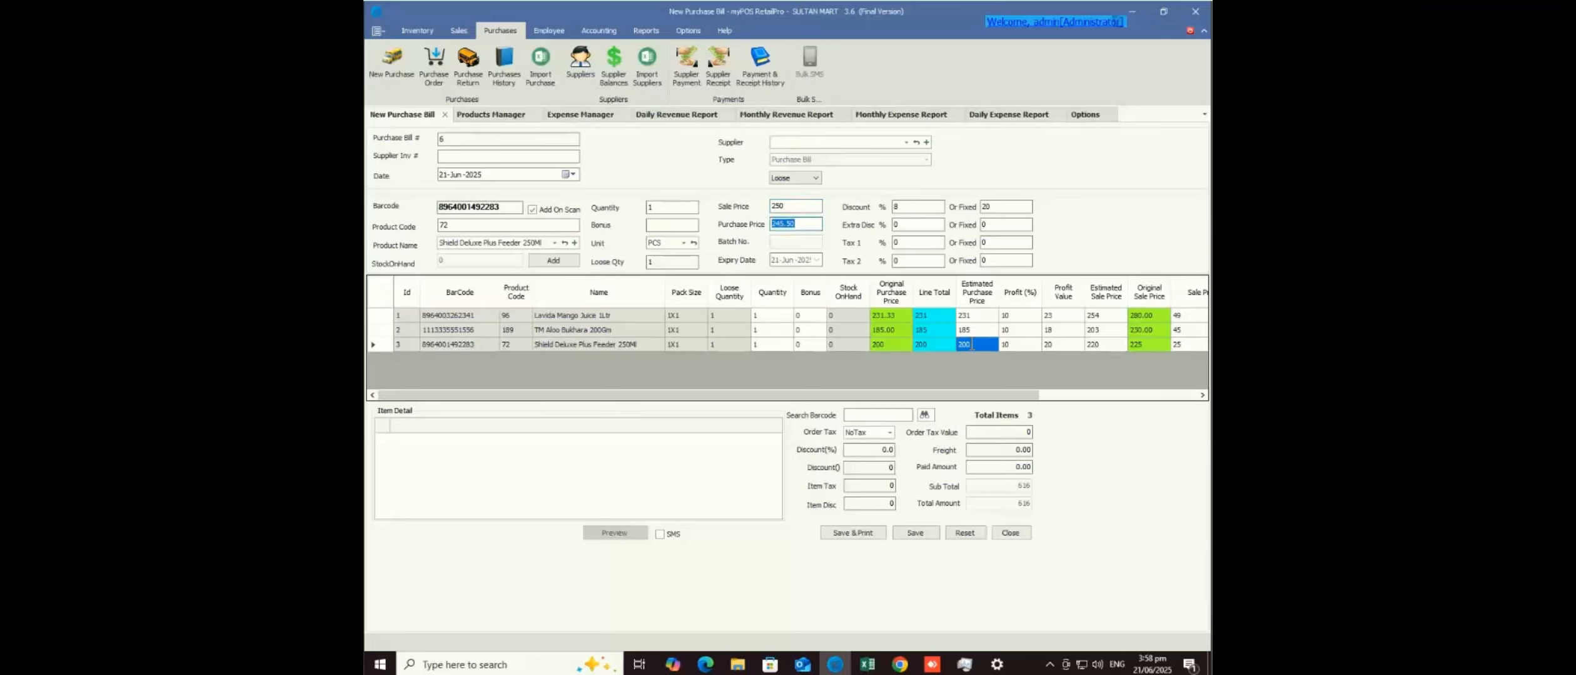
pyautogui.write('240')
pyautogui.press('Return')
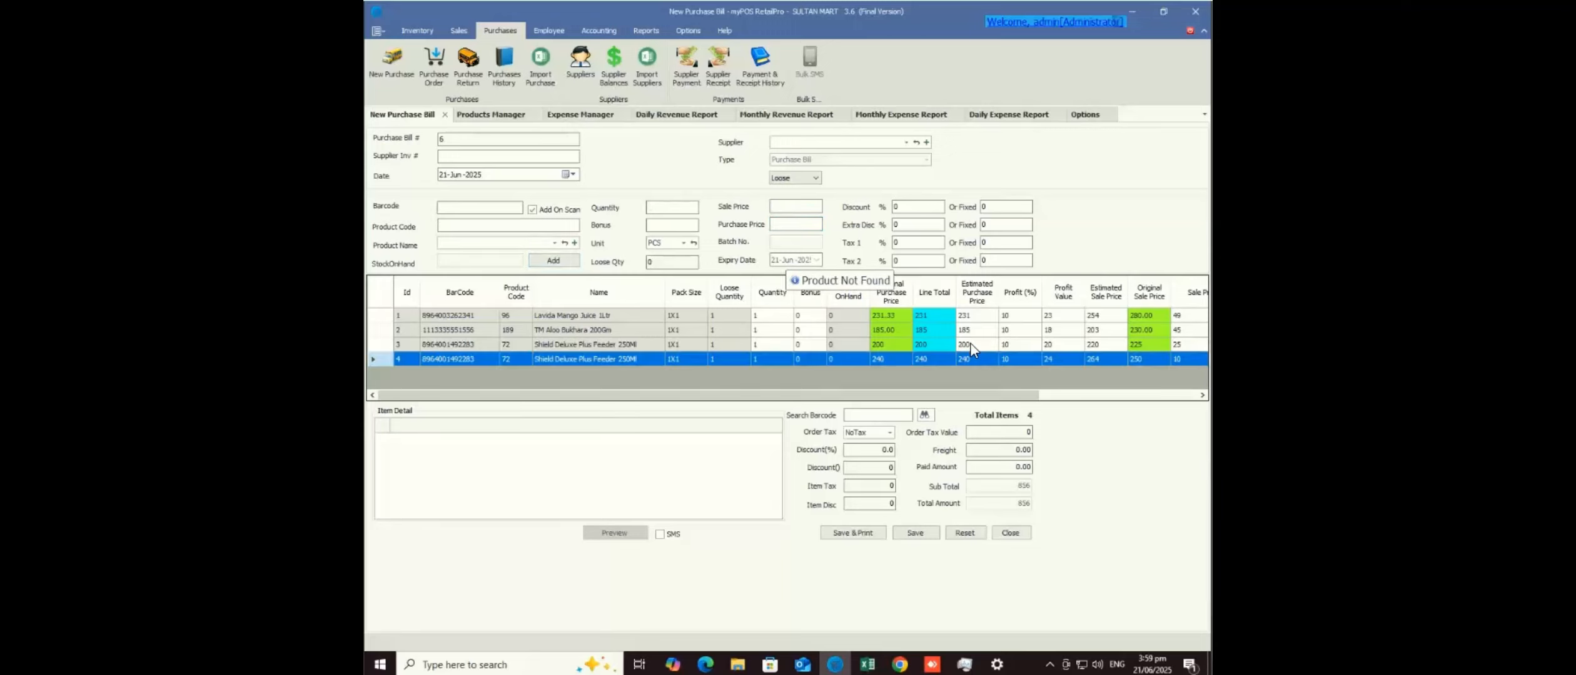
pyautogui.click(970, 344)
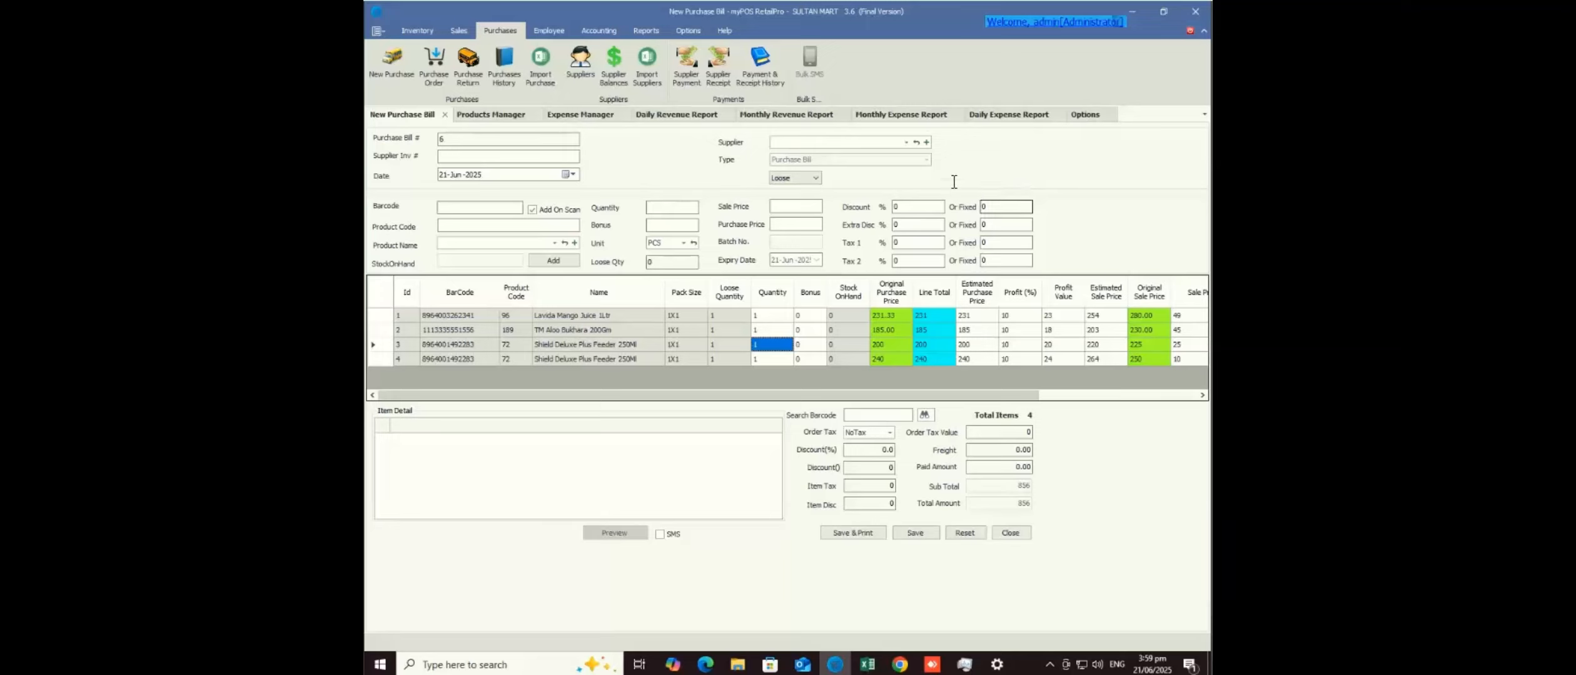
pyautogui.click(501, 116)
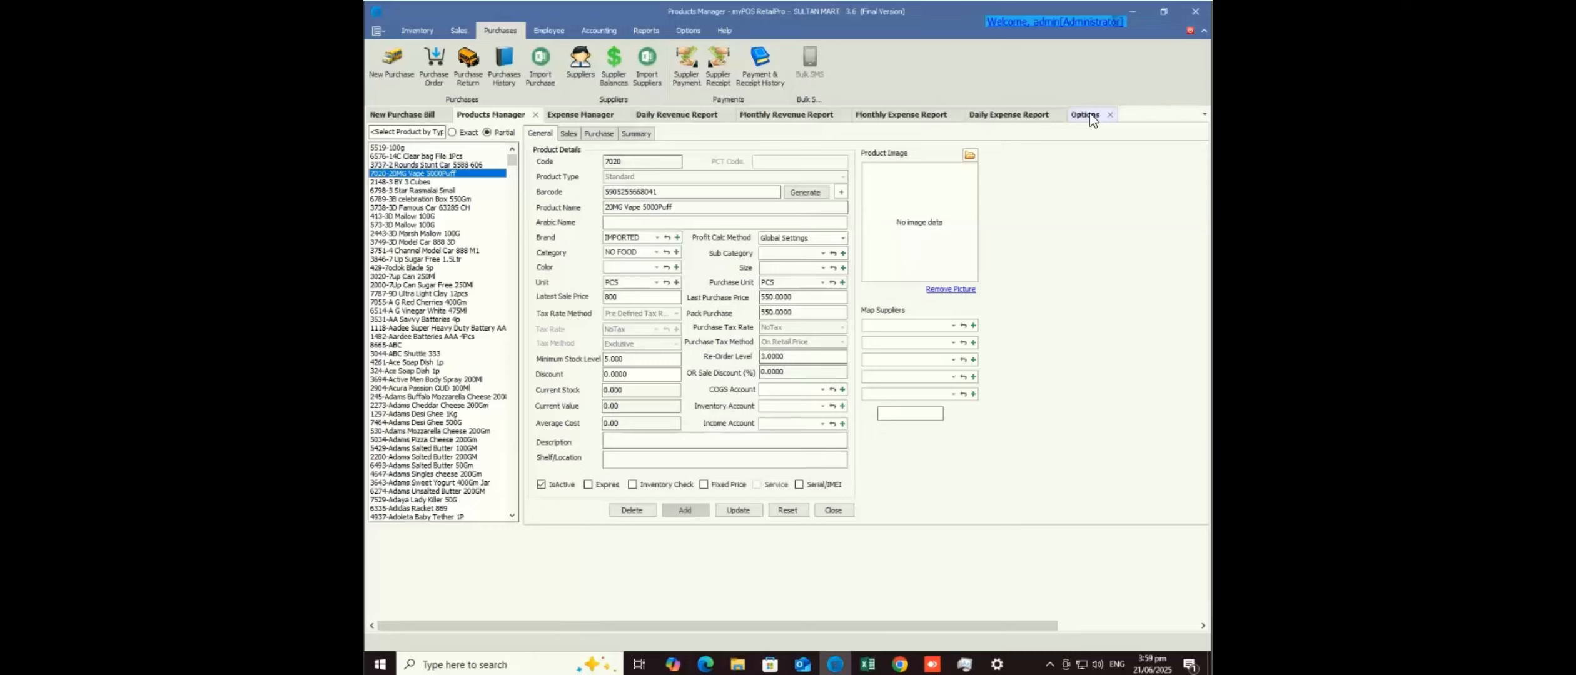
# - Compare Products Manager with the purchase bill, ending on Bill 6's four lines totalling 806
pyautogui.click(419, 114)
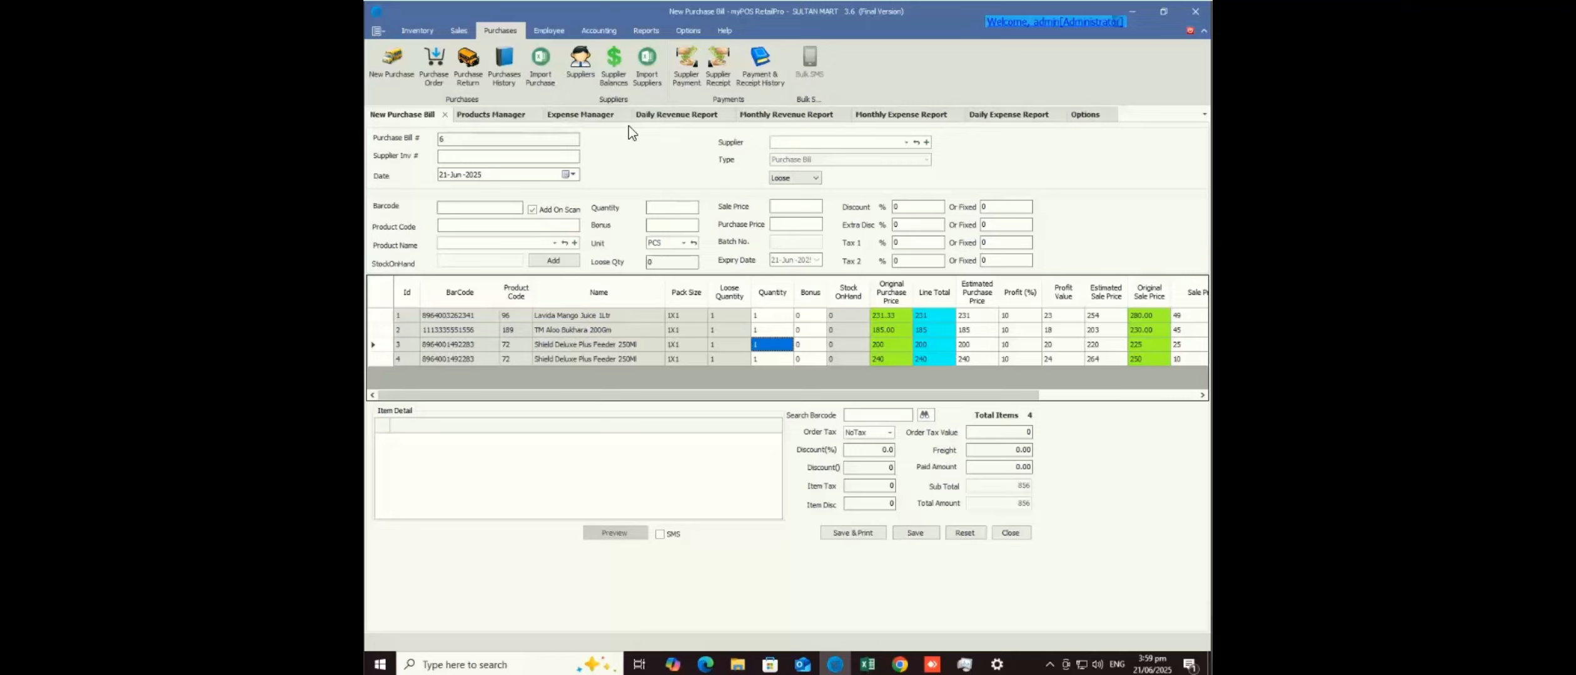
pyautogui.click(504, 117)
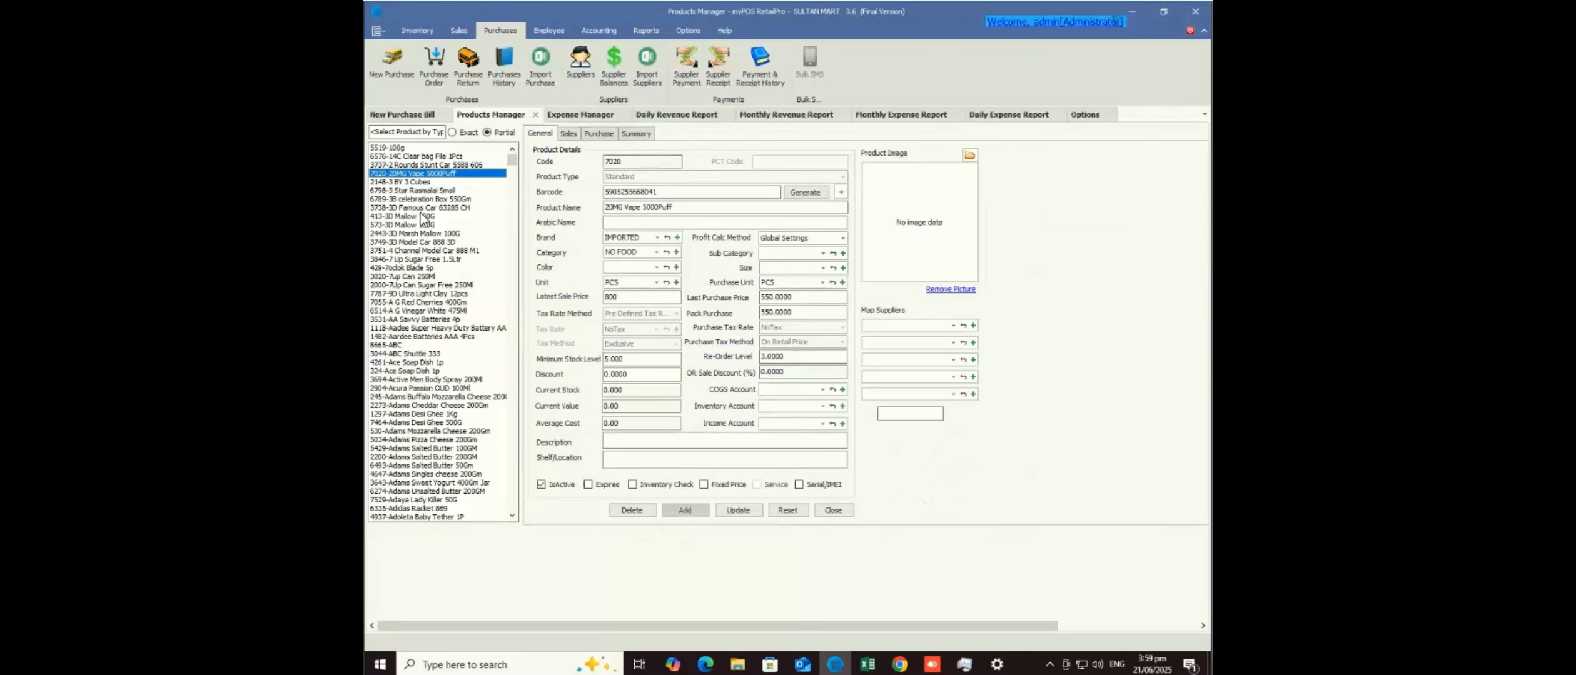
pyautogui.click(417, 122)
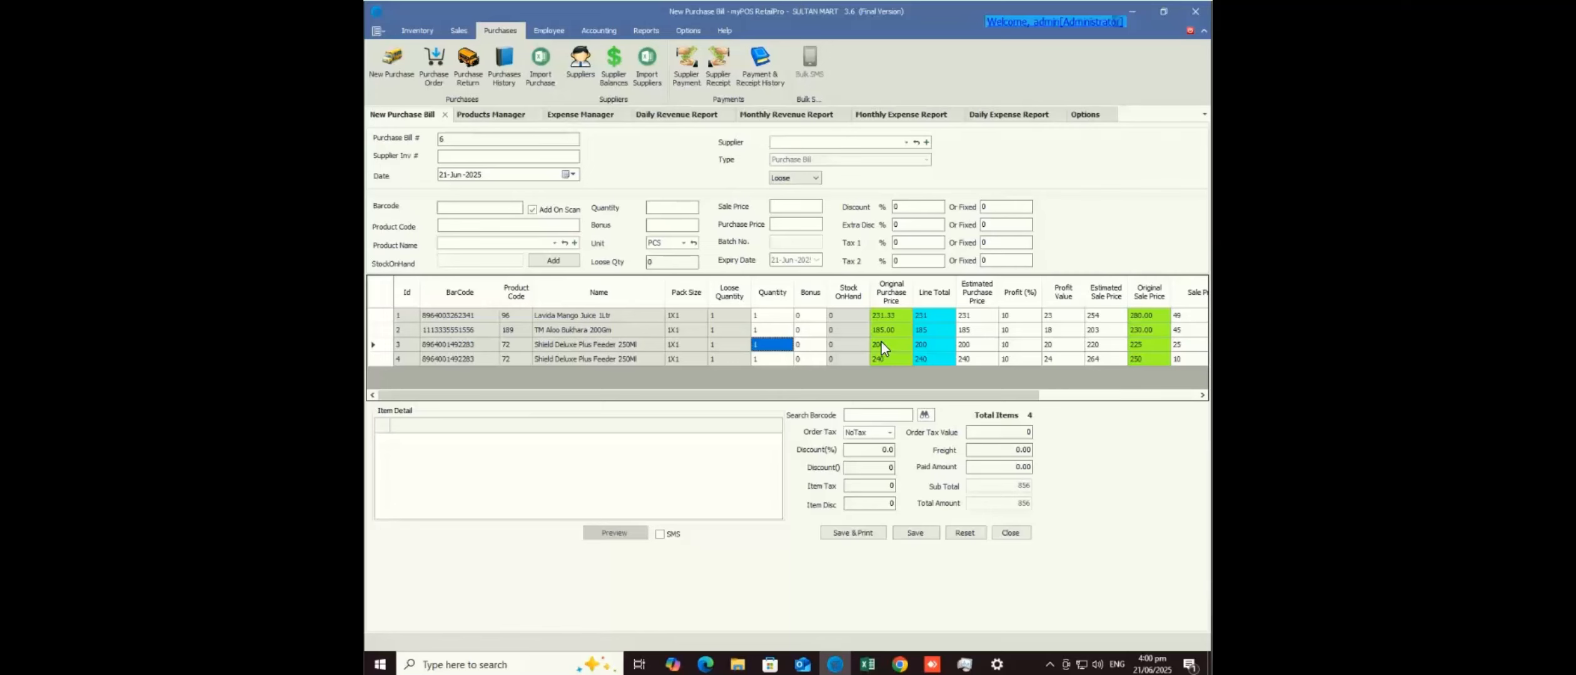
pyautogui.click(502, 117)
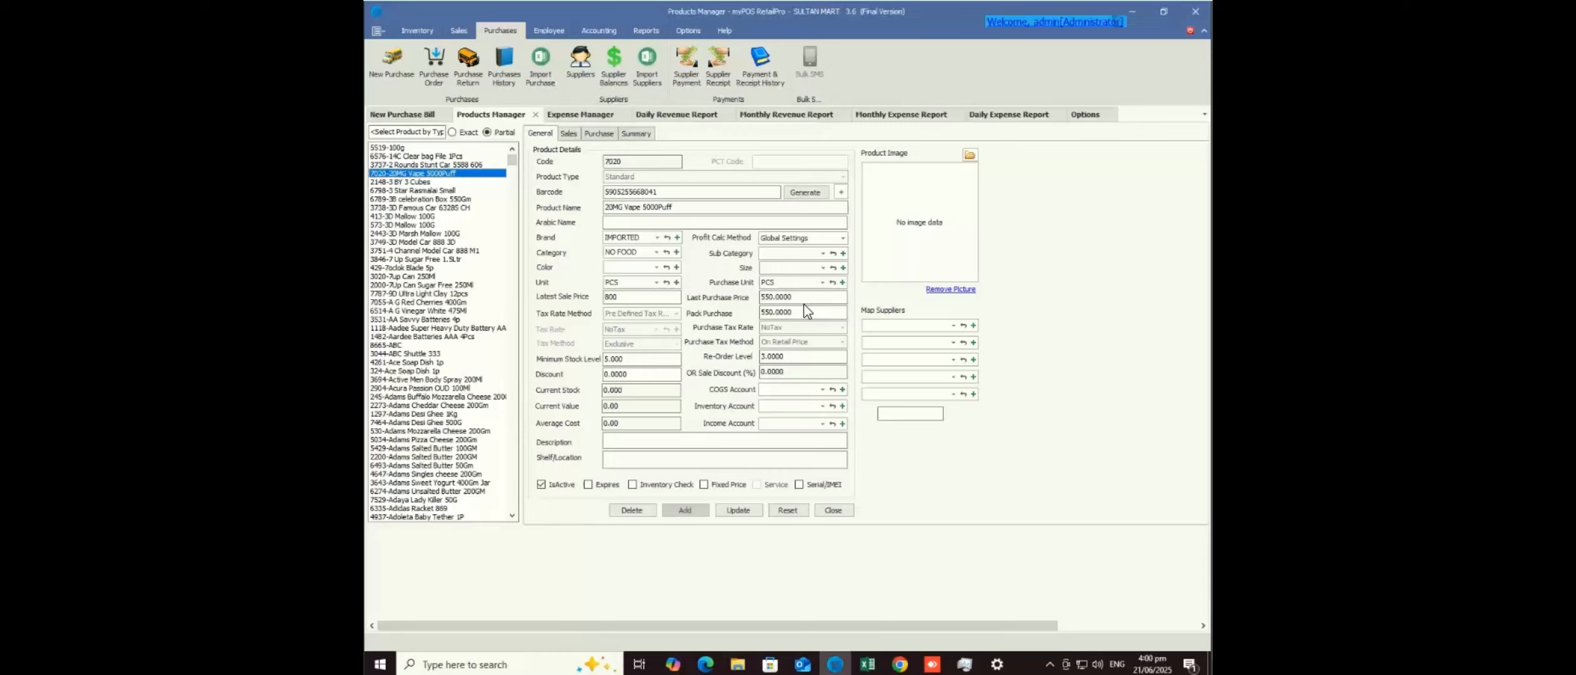
pyautogui.click(413, 119)
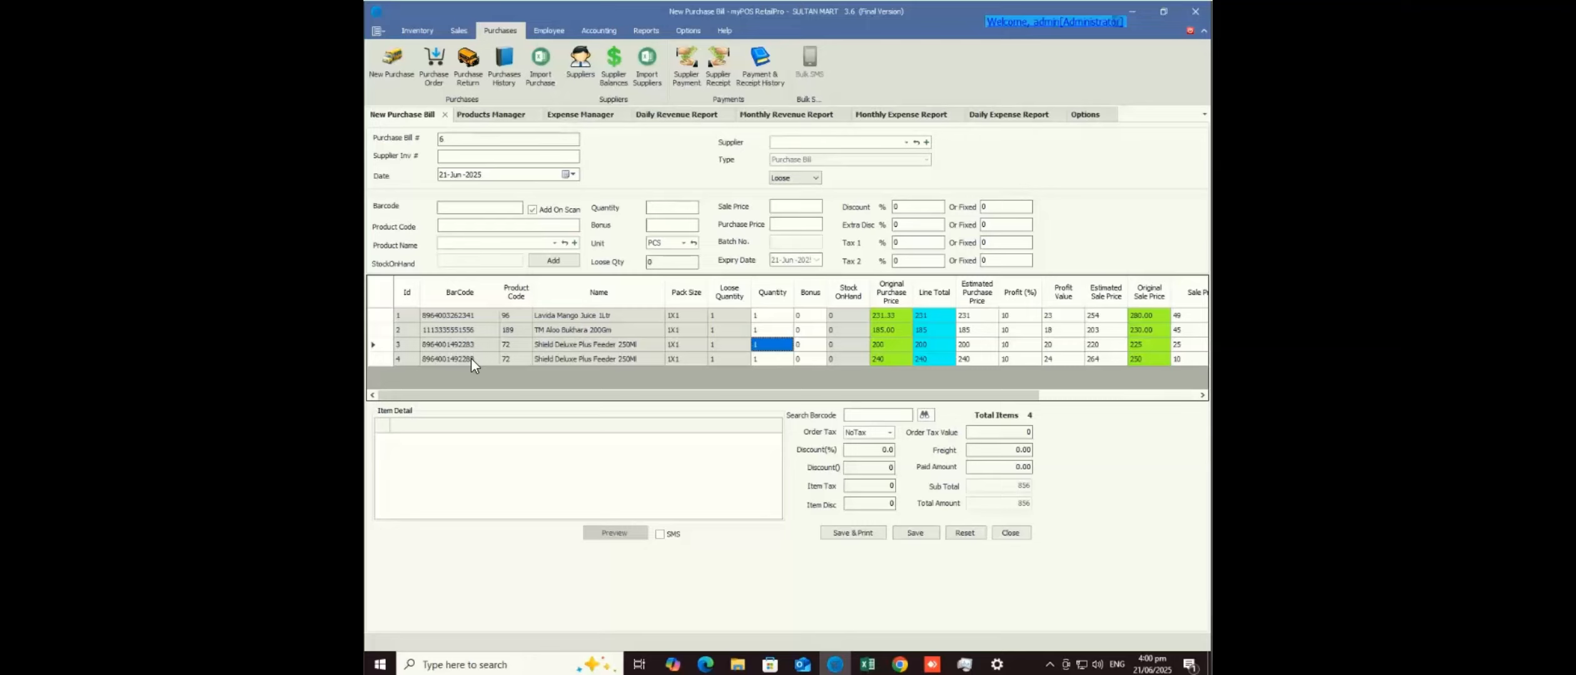
# - In Purchase options, keep Sale Amount To Save as Original Sale Price, then go to Products Manager
pyautogui.click(1085, 115)
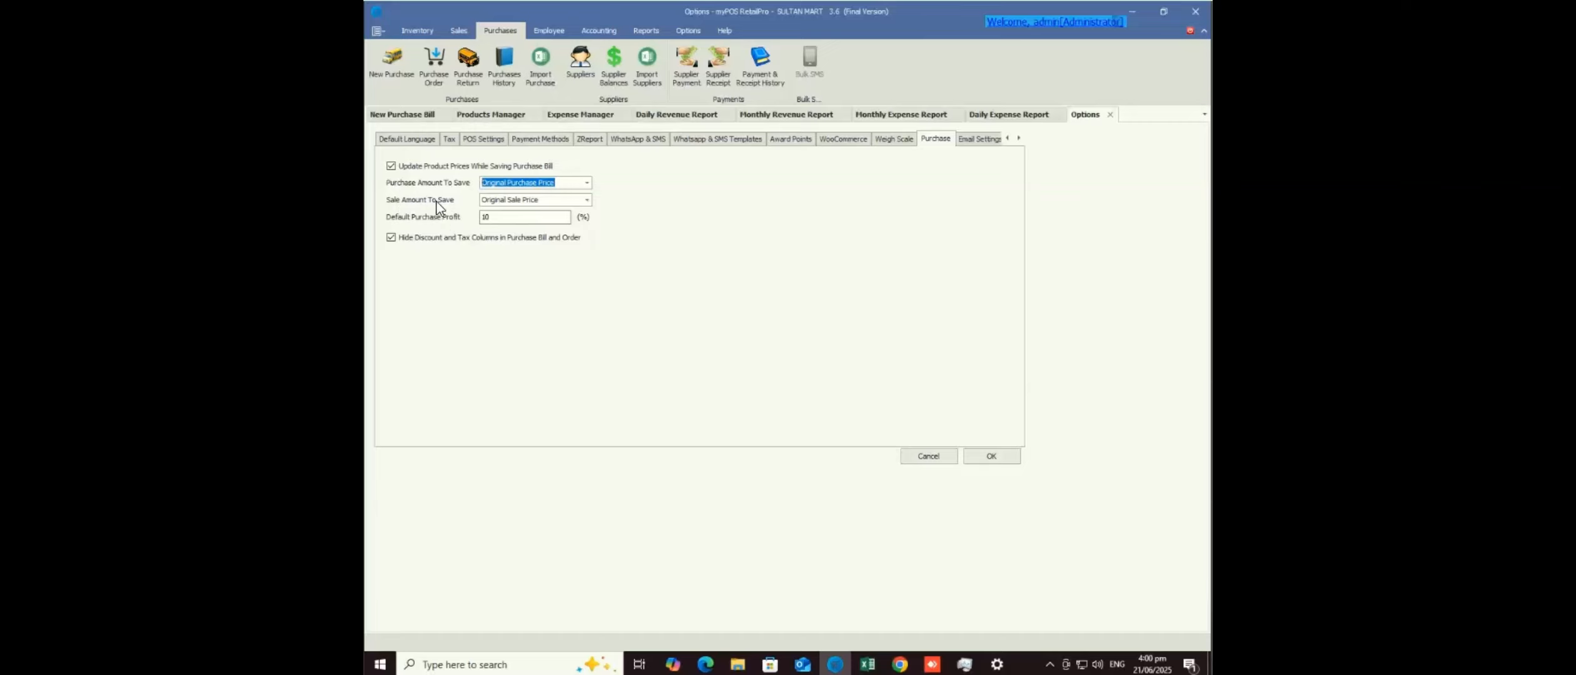
pyautogui.click(588, 199)
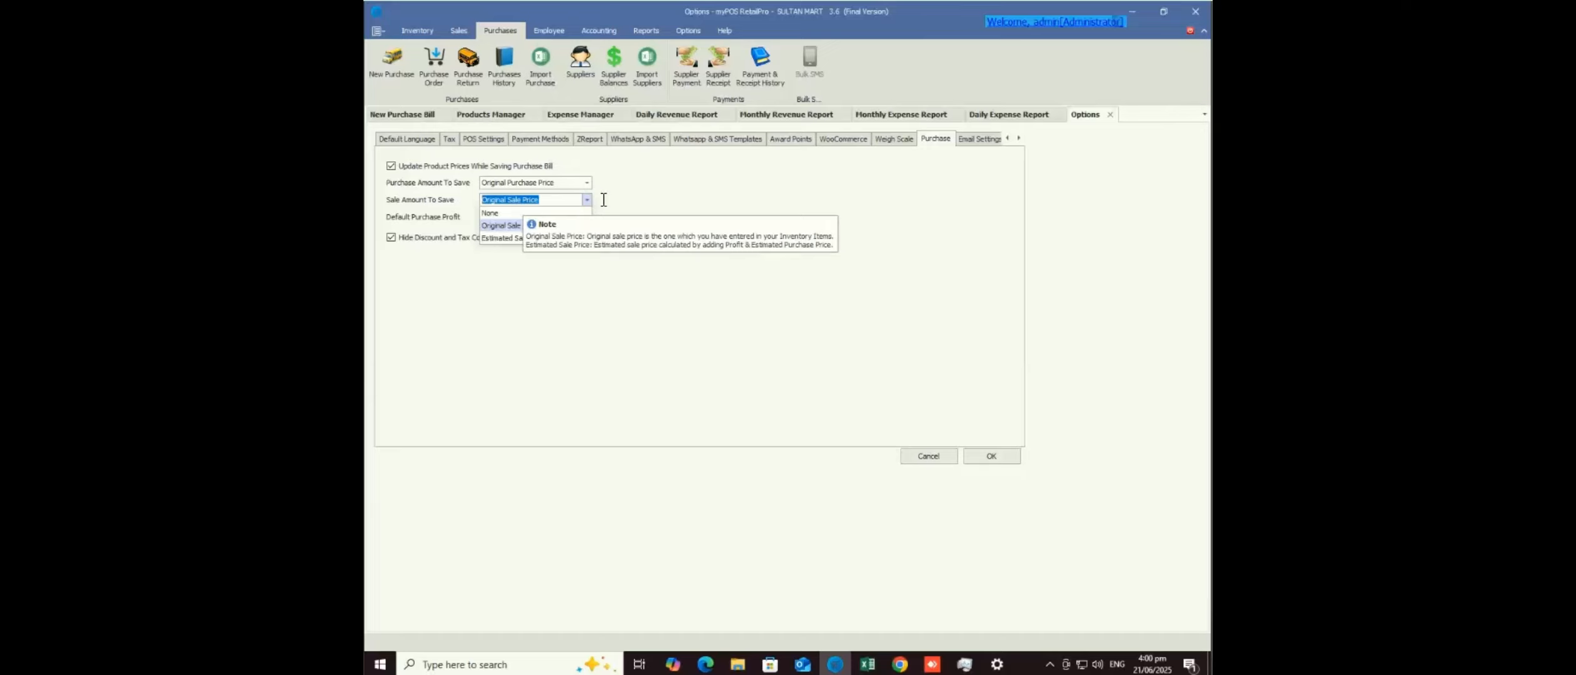
pyautogui.click(602, 200)
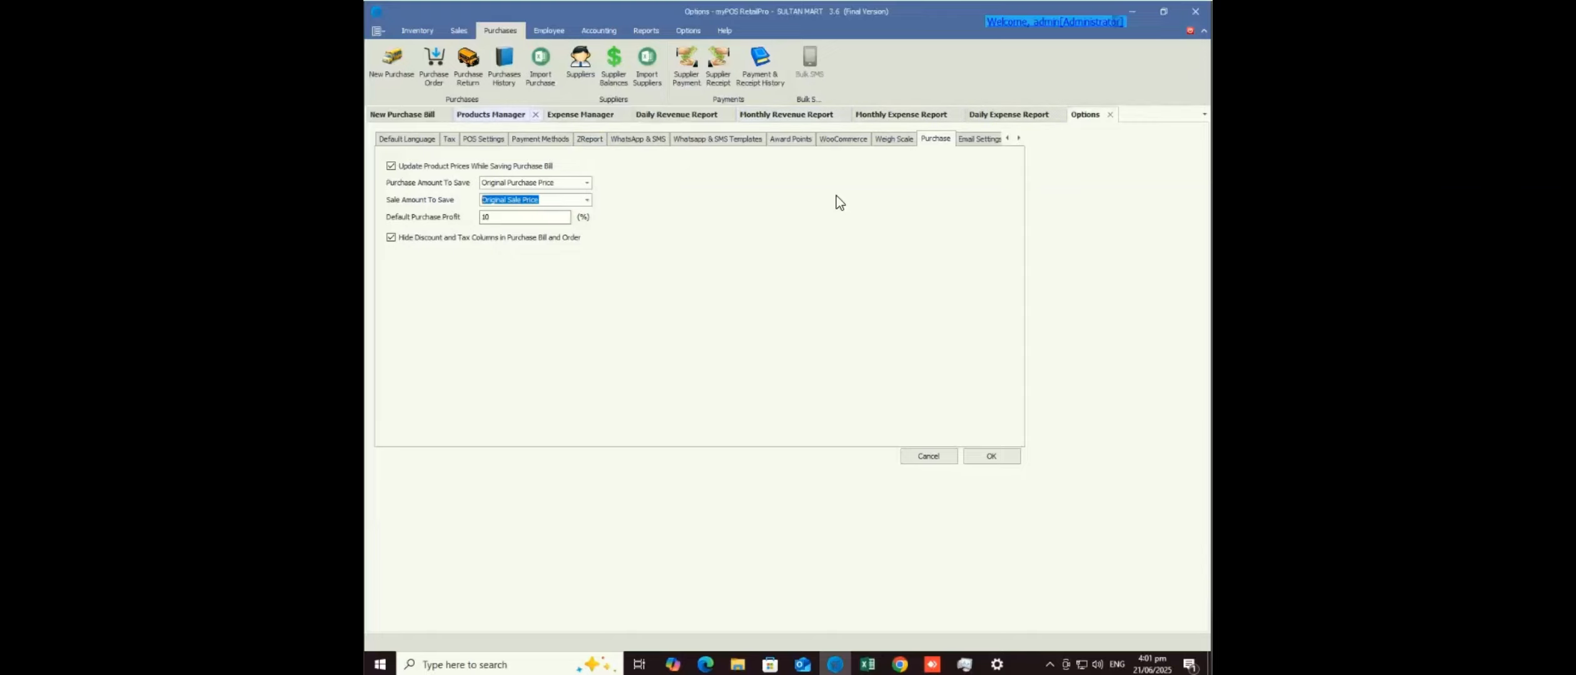
pyautogui.click(491, 115)
# - Reset New Purchase Bill, confirming Yes to clear all lines, then return to Products Manager
pyautogui.click(580, 115)
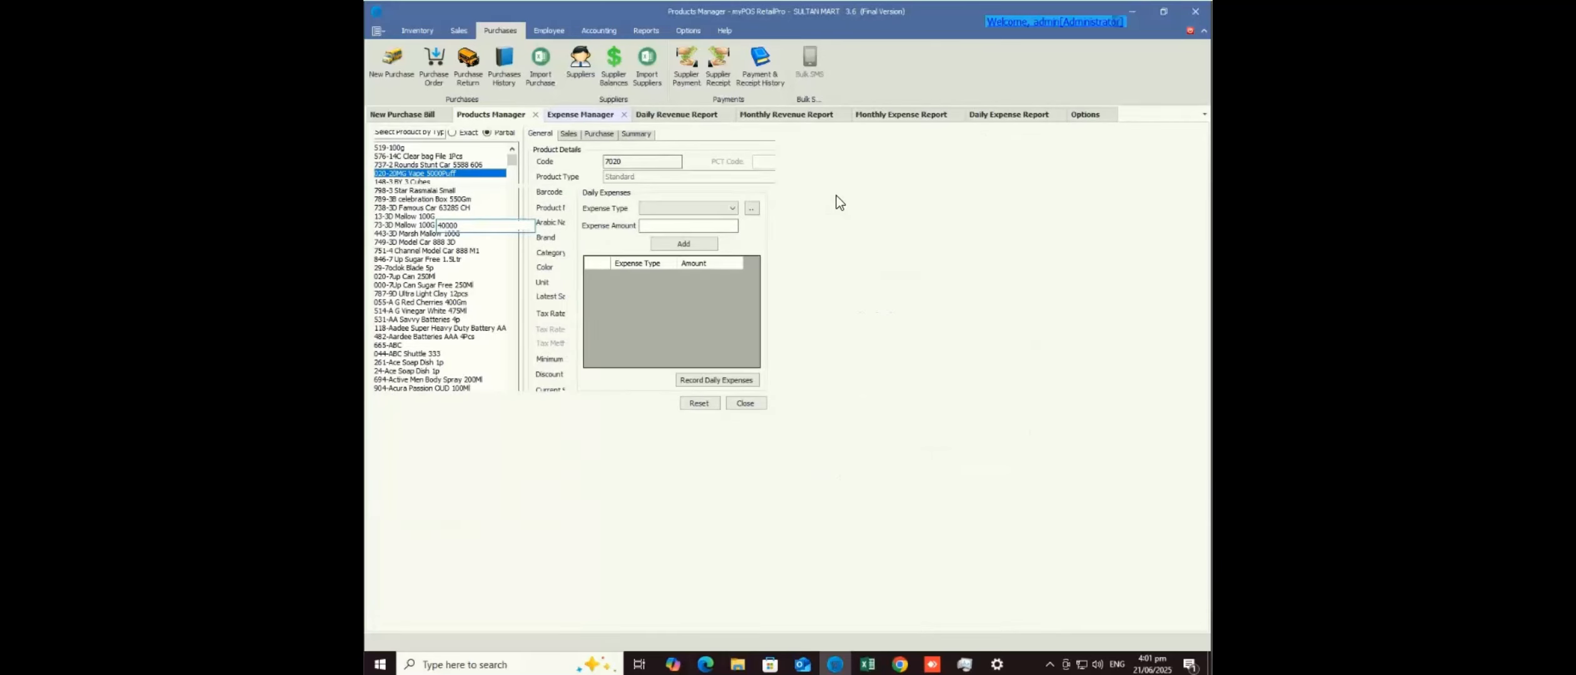
pyautogui.click(402, 115)
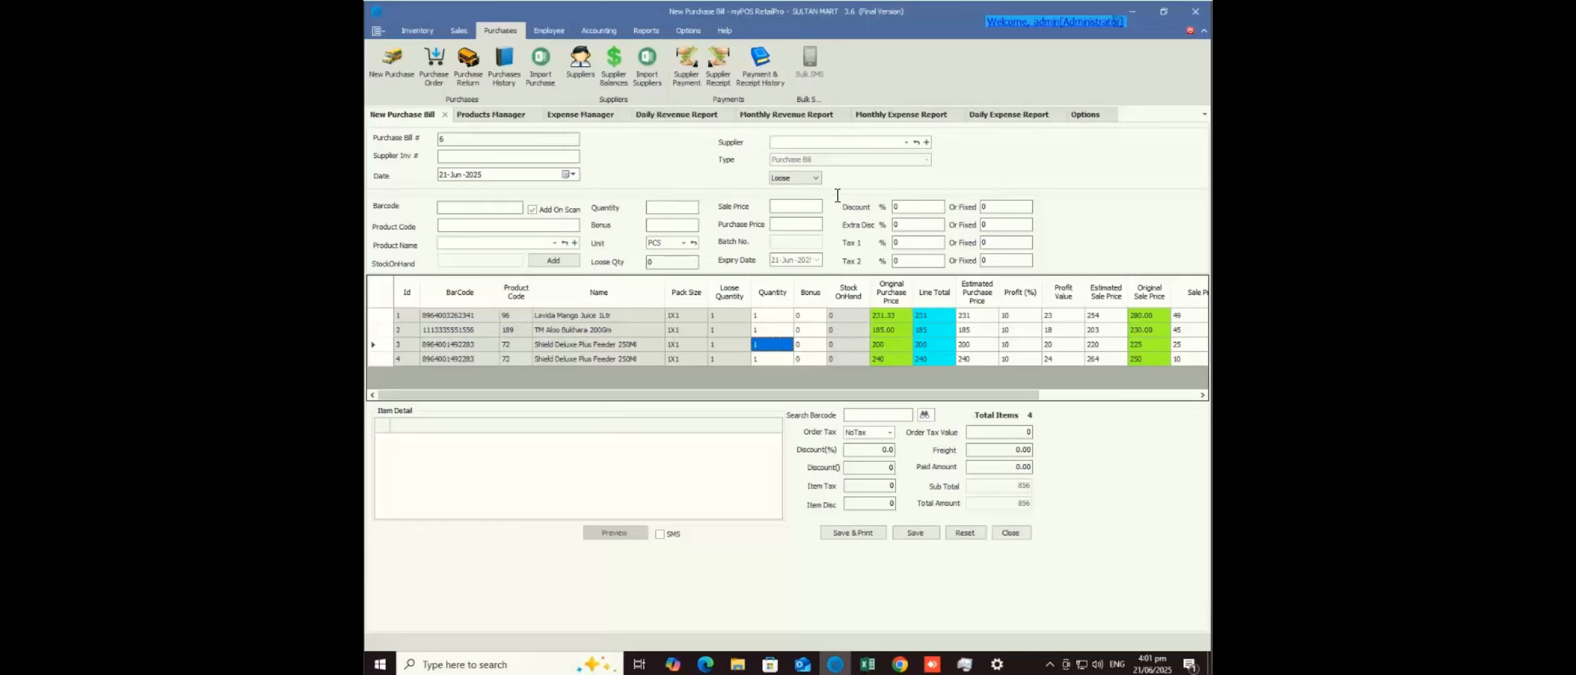
pyautogui.click(555, 243)
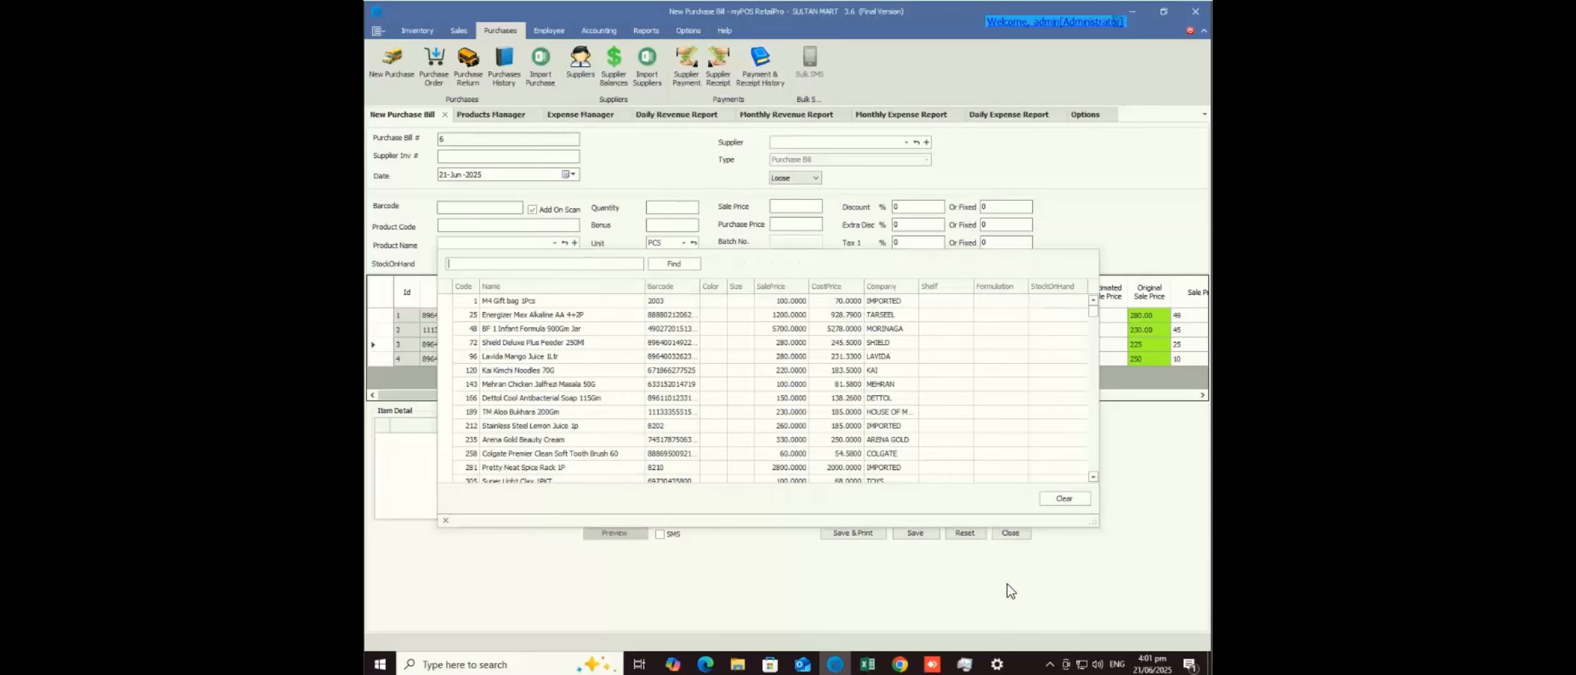
pyautogui.click(575, 244)
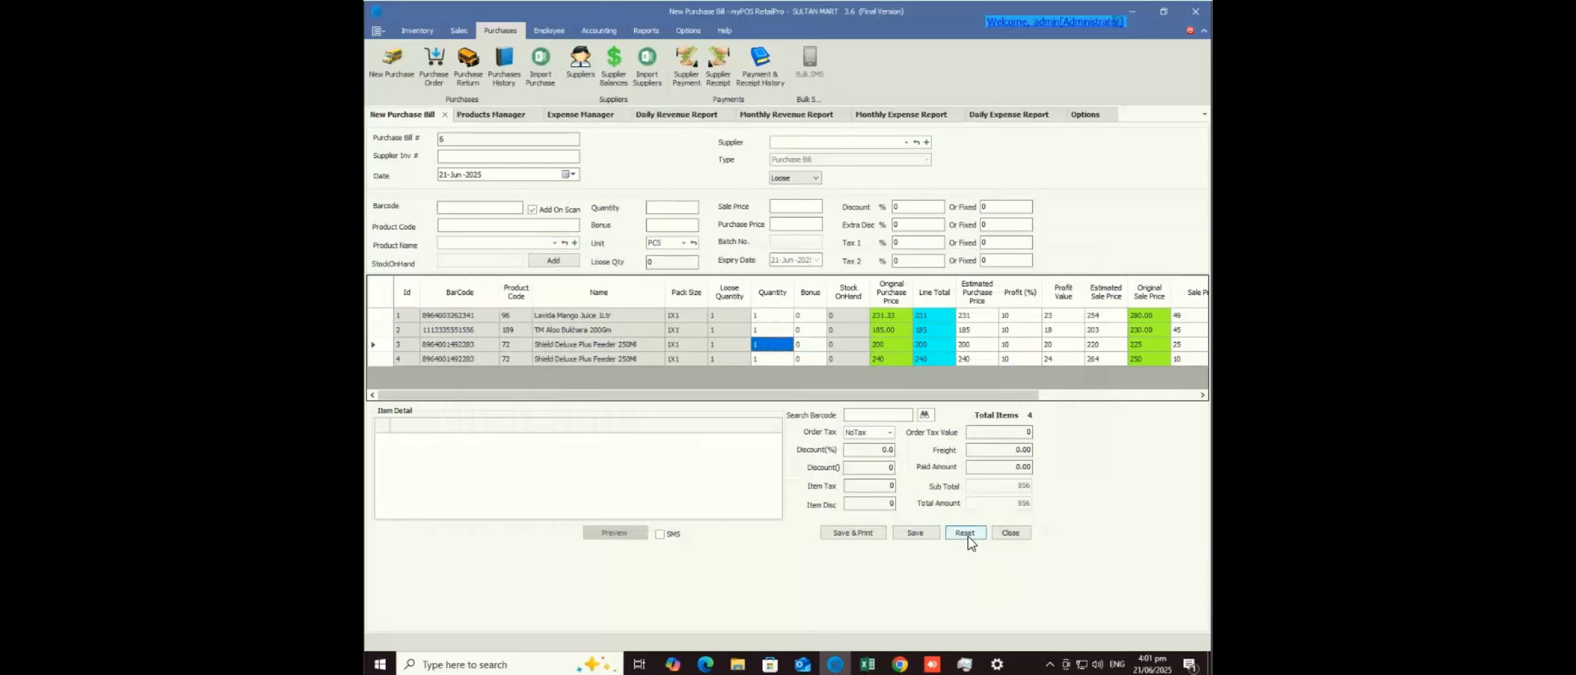
pyautogui.click(969, 536)
pyautogui.click(964, 536)
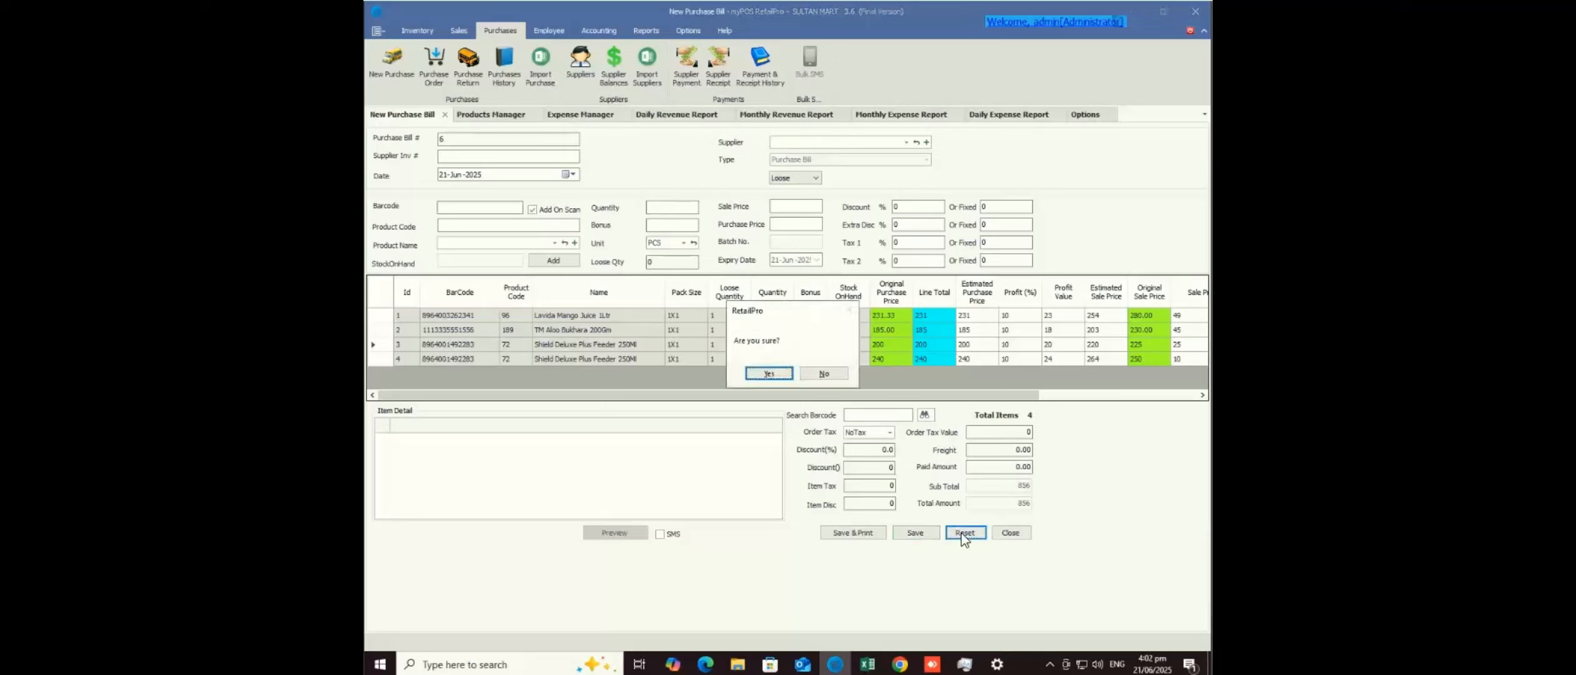
pyautogui.click(768, 374)
pyautogui.click(492, 116)
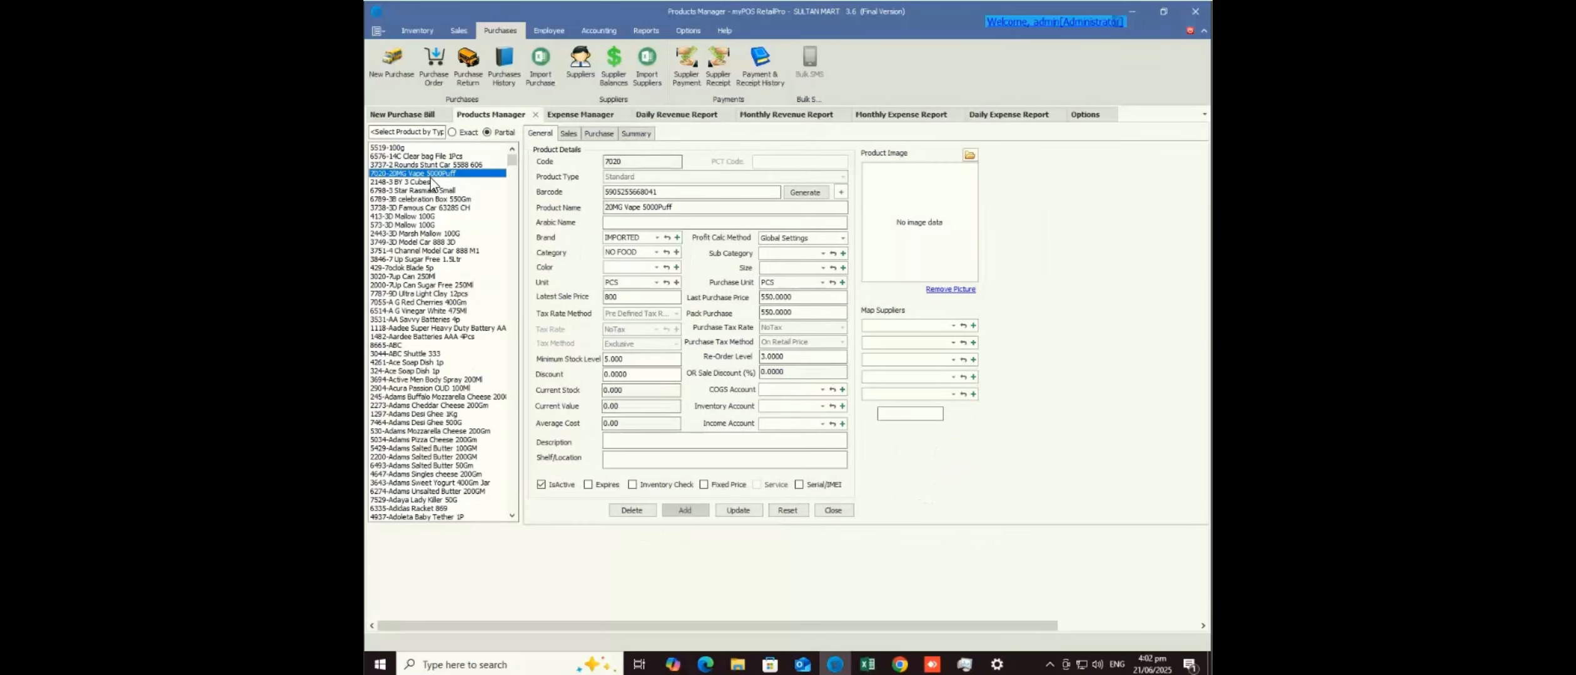
# - Copy the 20MG Vape 5000Puff barcode and update the product with a discount of 50
pyautogui.click(672, 193)
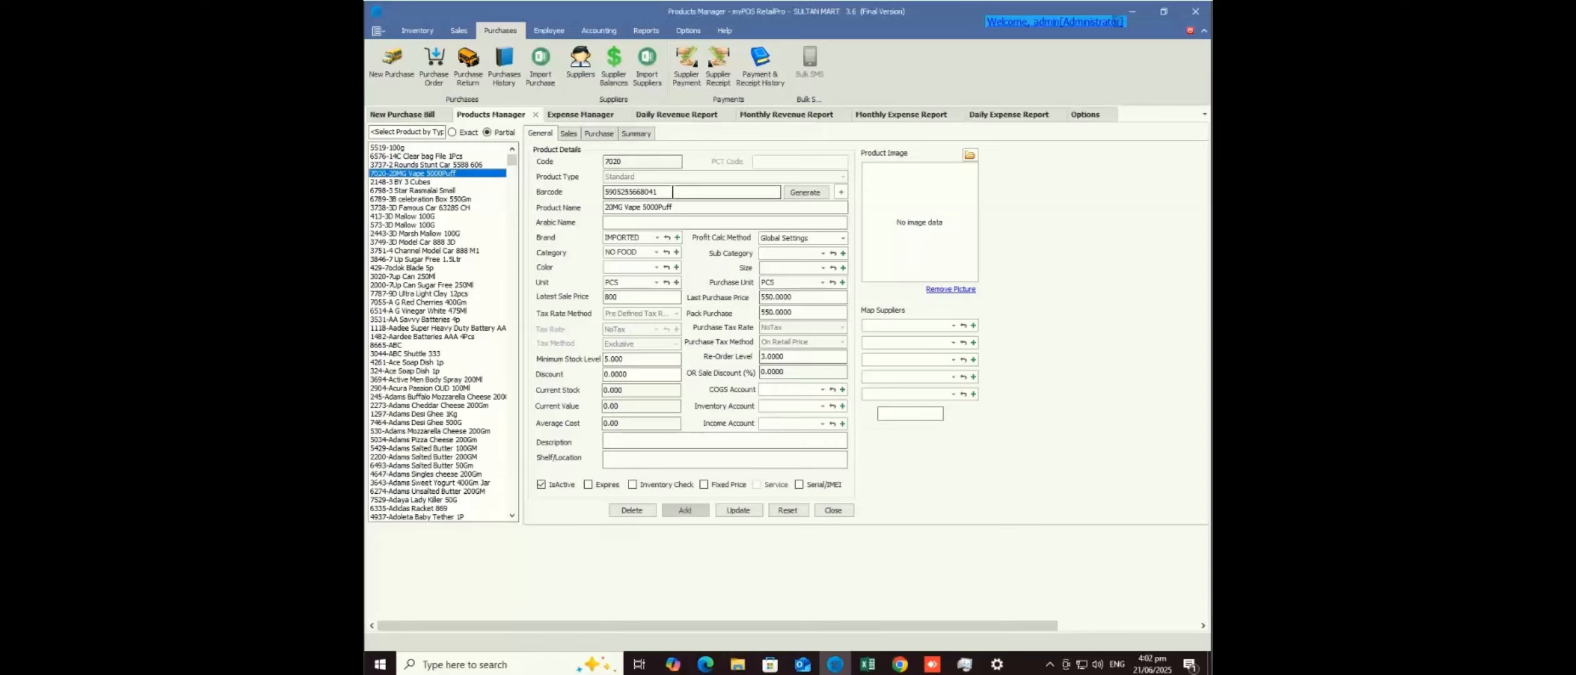
pyautogui.click(623, 297)
pyautogui.hotkey('ctrl', 'a')
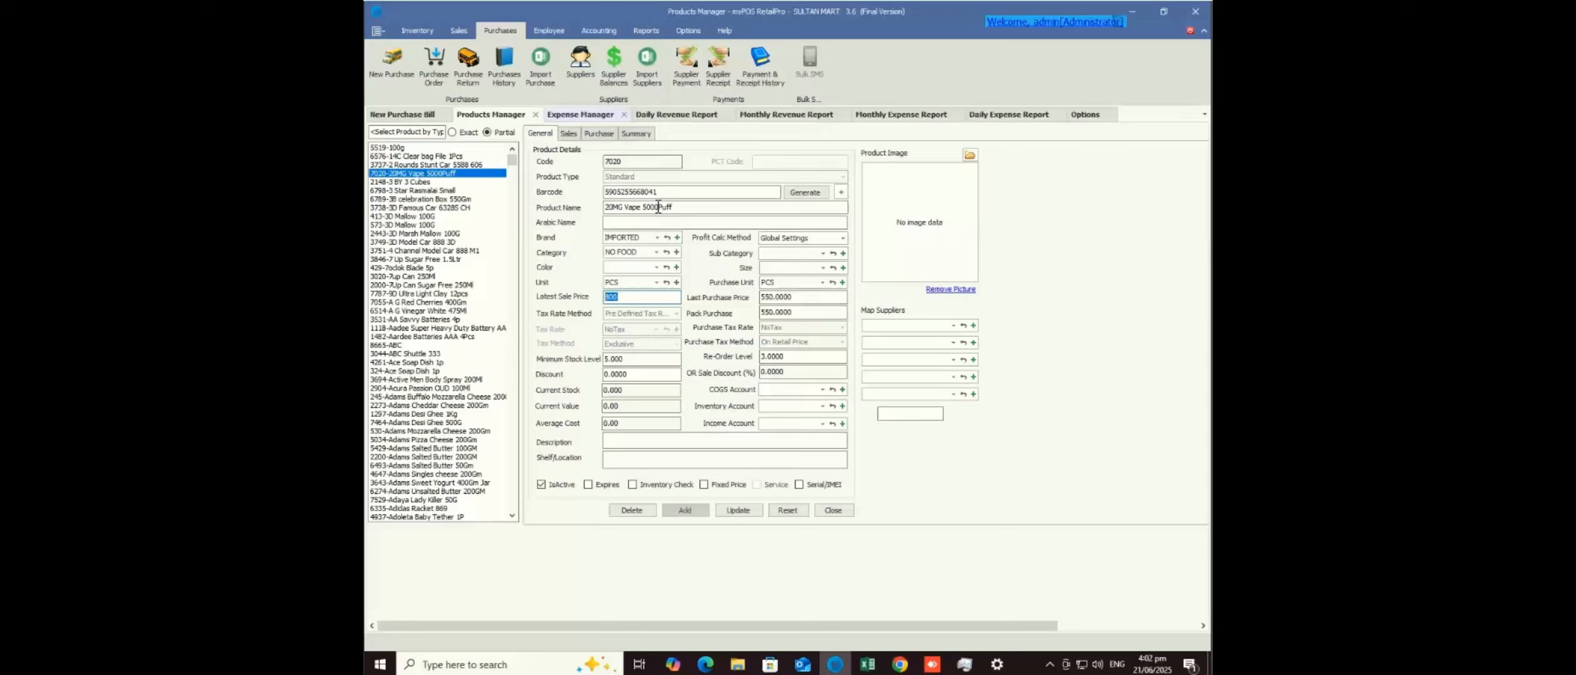
pyautogui.doubleClick(622, 192)
pyautogui.hotkey('ctrl', 'c')
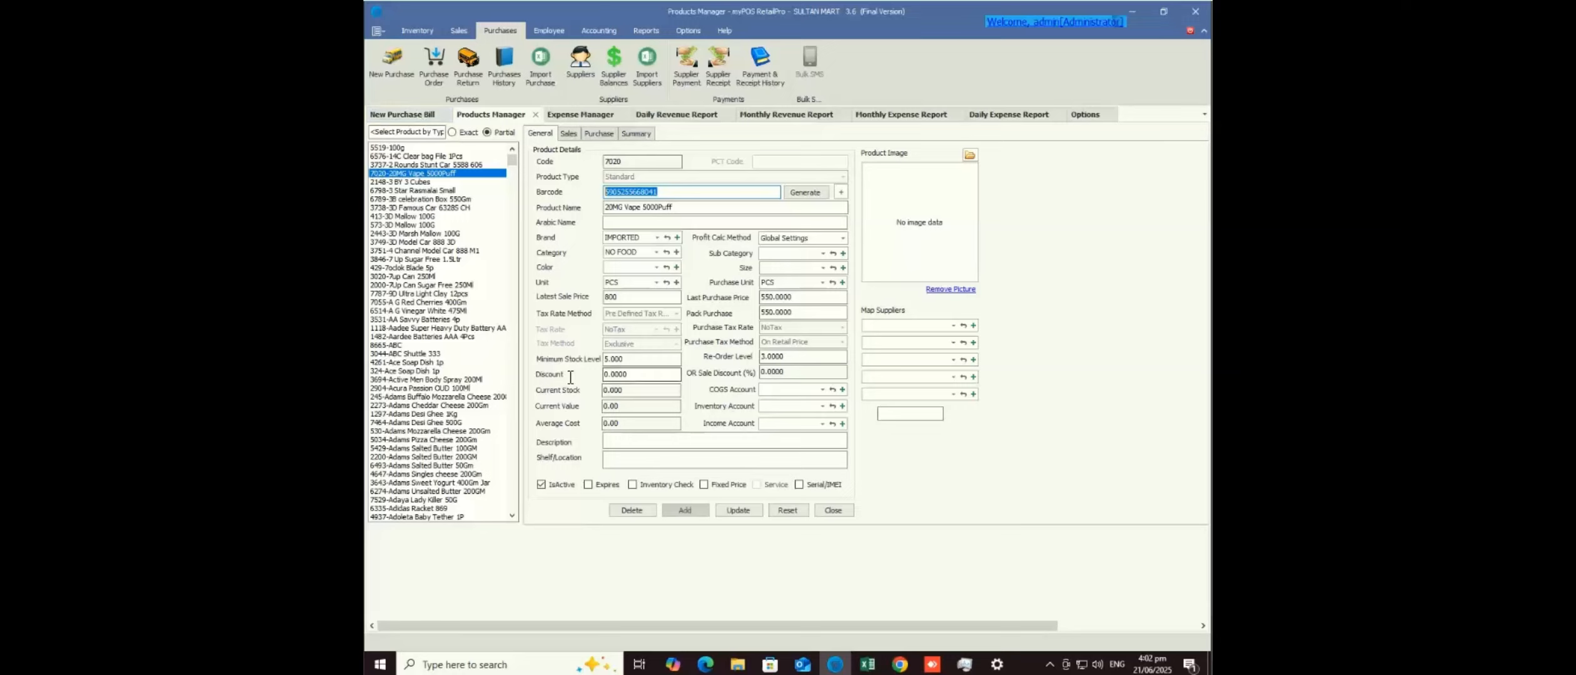
pyautogui.click(642, 374)
pyautogui.write('50')
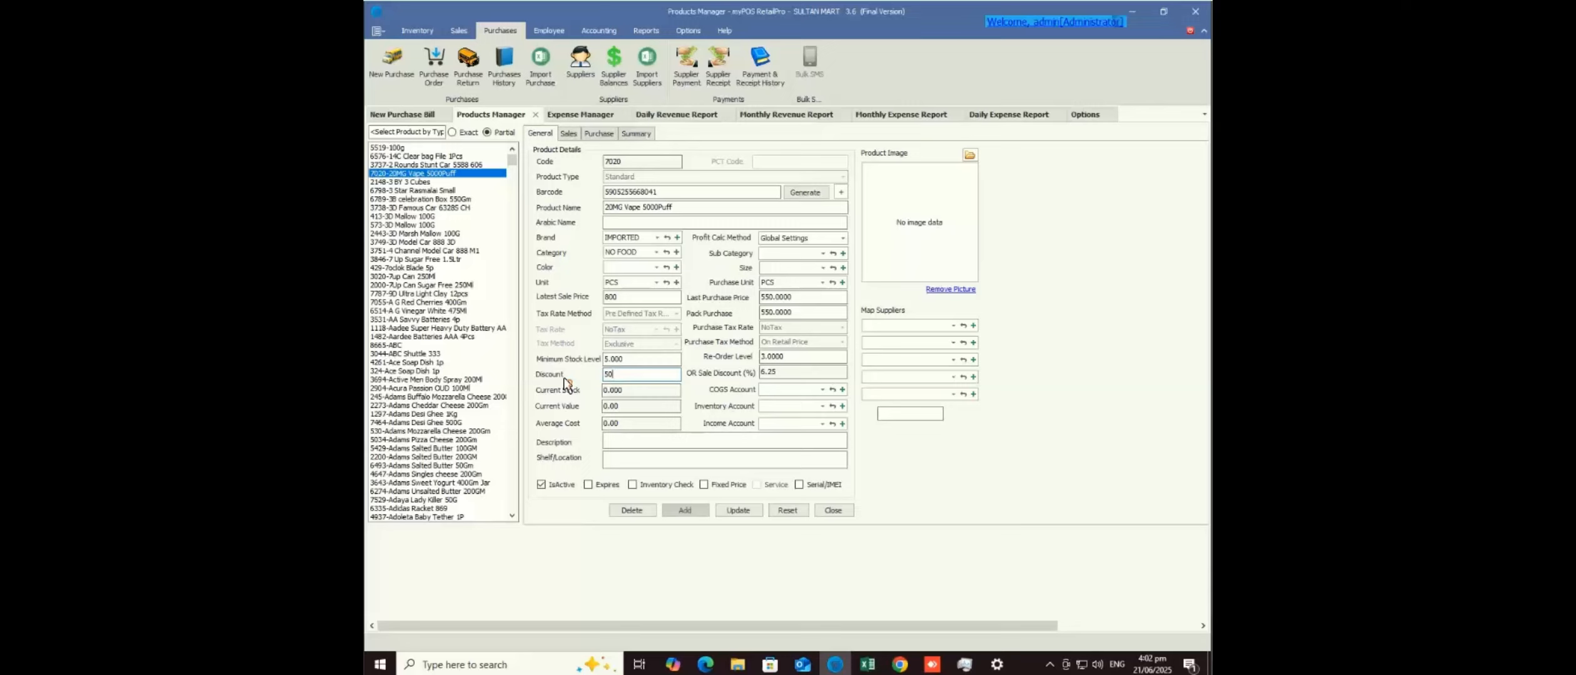
pyautogui.click(732, 510)
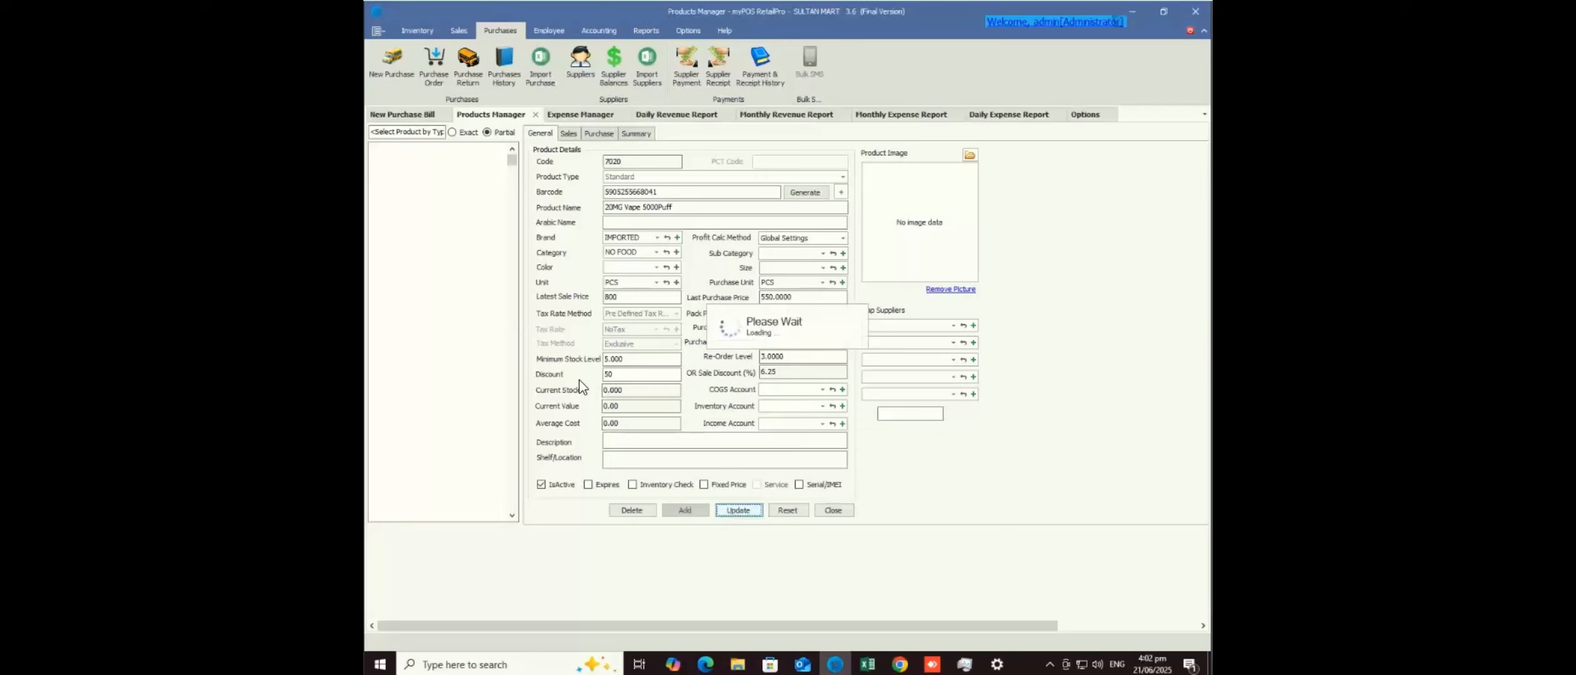
pyautogui.click(396, 132)
pyautogui.write('5905251668041')
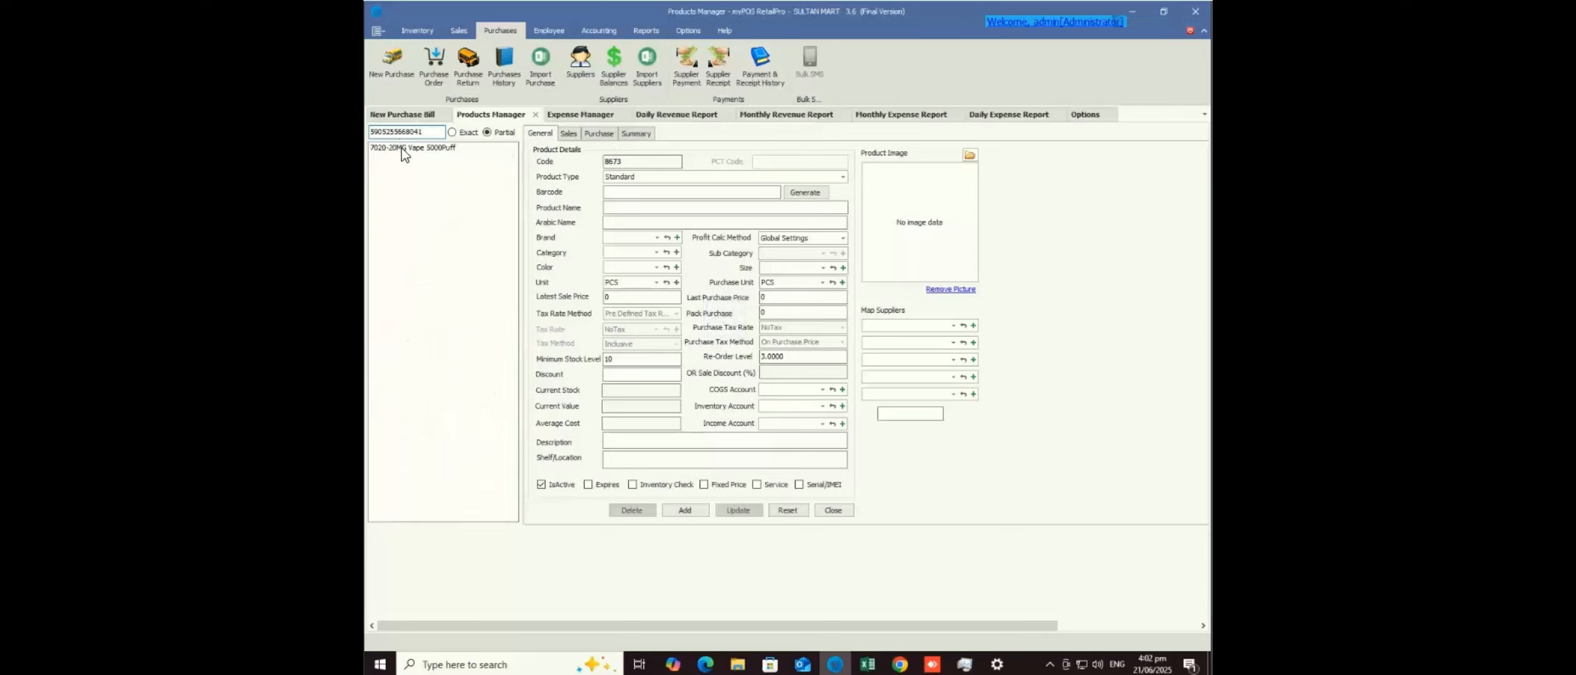
pyautogui.click(402, 149)
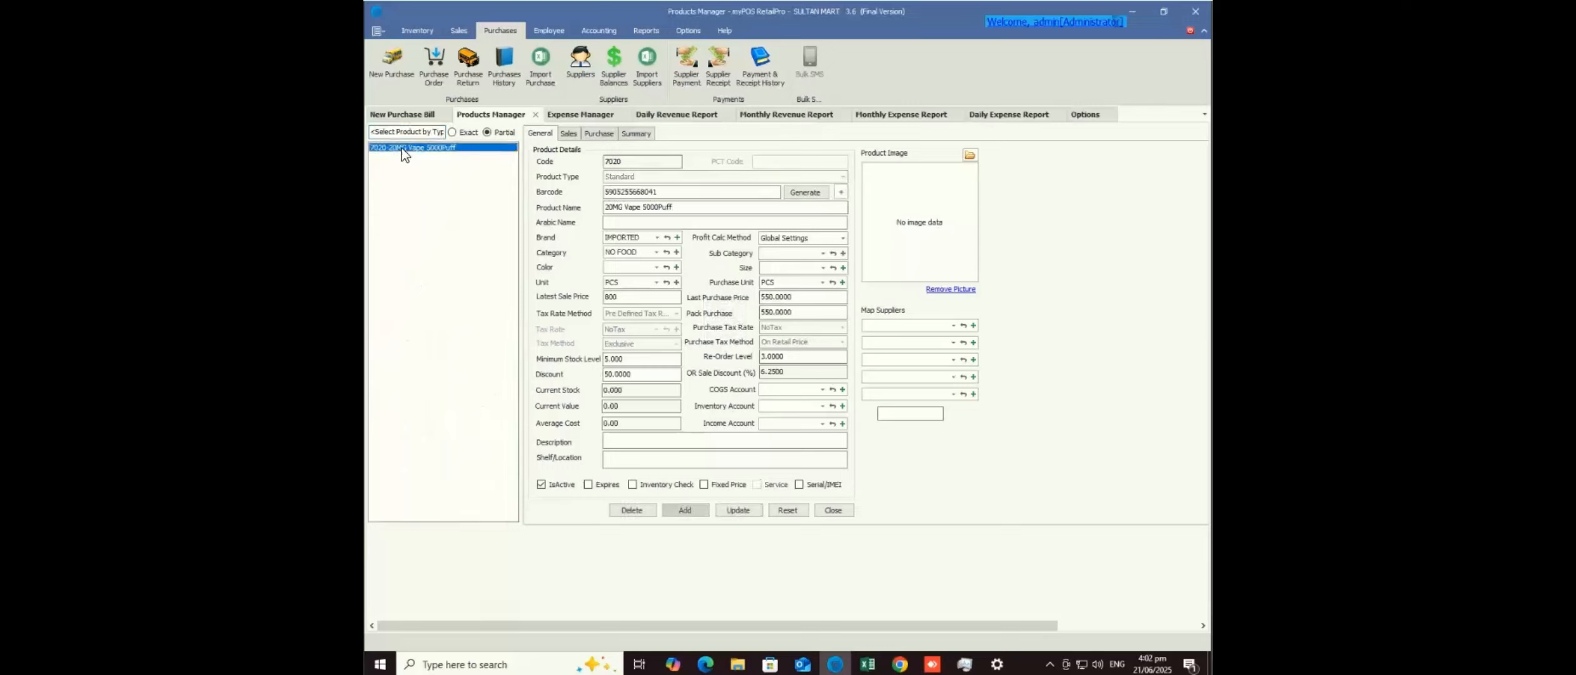
# - With Add On Scan off, add 10 × 20MG Vape 5000Puff at sale 900, purchase 650
pyautogui.click(421, 117)
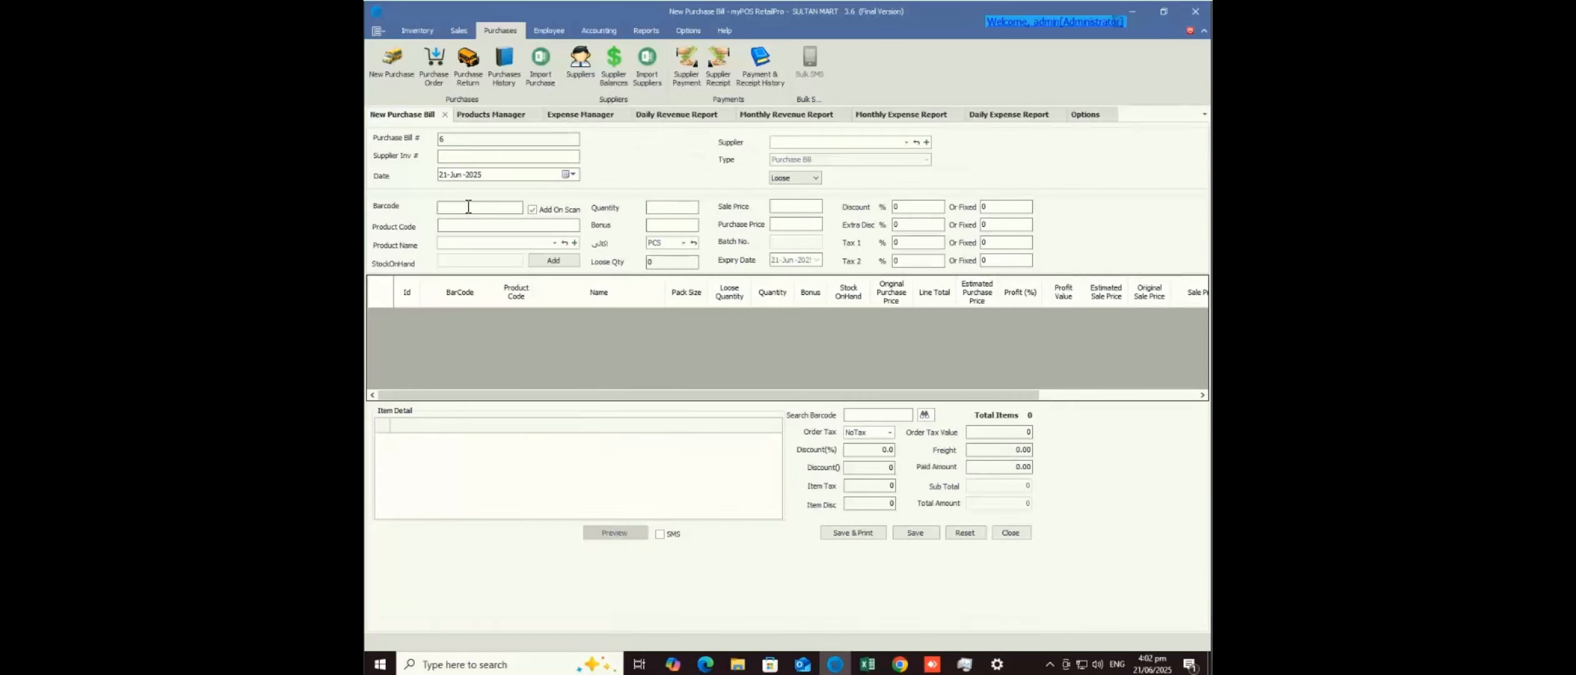
pyautogui.click(532, 210)
pyautogui.hotkey('ctrl', 'v')
pyautogui.press('Return')
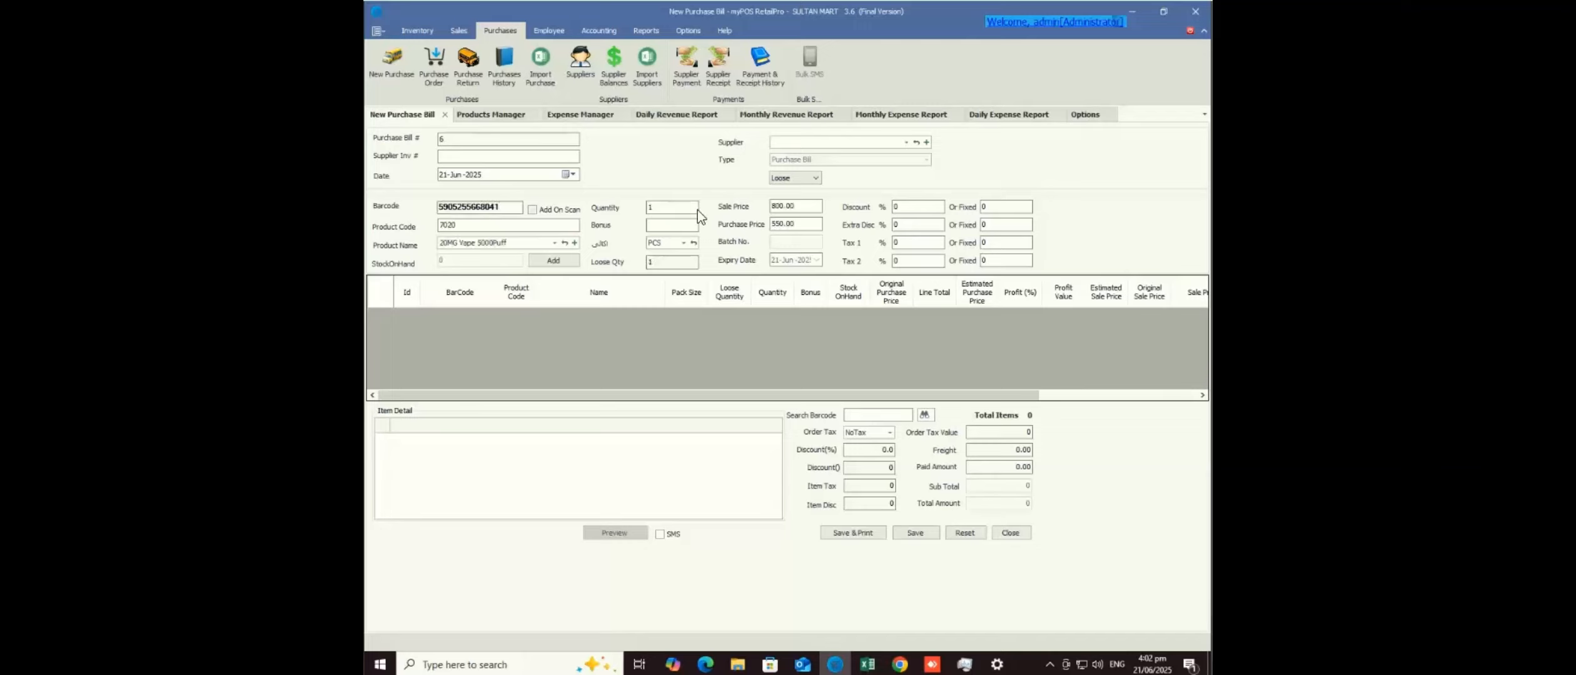
pyautogui.click(796, 207)
pyautogui.write('900')
pyautogui.press('Tab')
pyautogui.moveTo(801, 225); pyautogui.dragTo(745, 225)
pyautogui.write('6500')
pyautogui.press('BackSpace')
pyautogui.click(678, 207)
pyautogui.write('0')
pyautogui.click(554, 261)
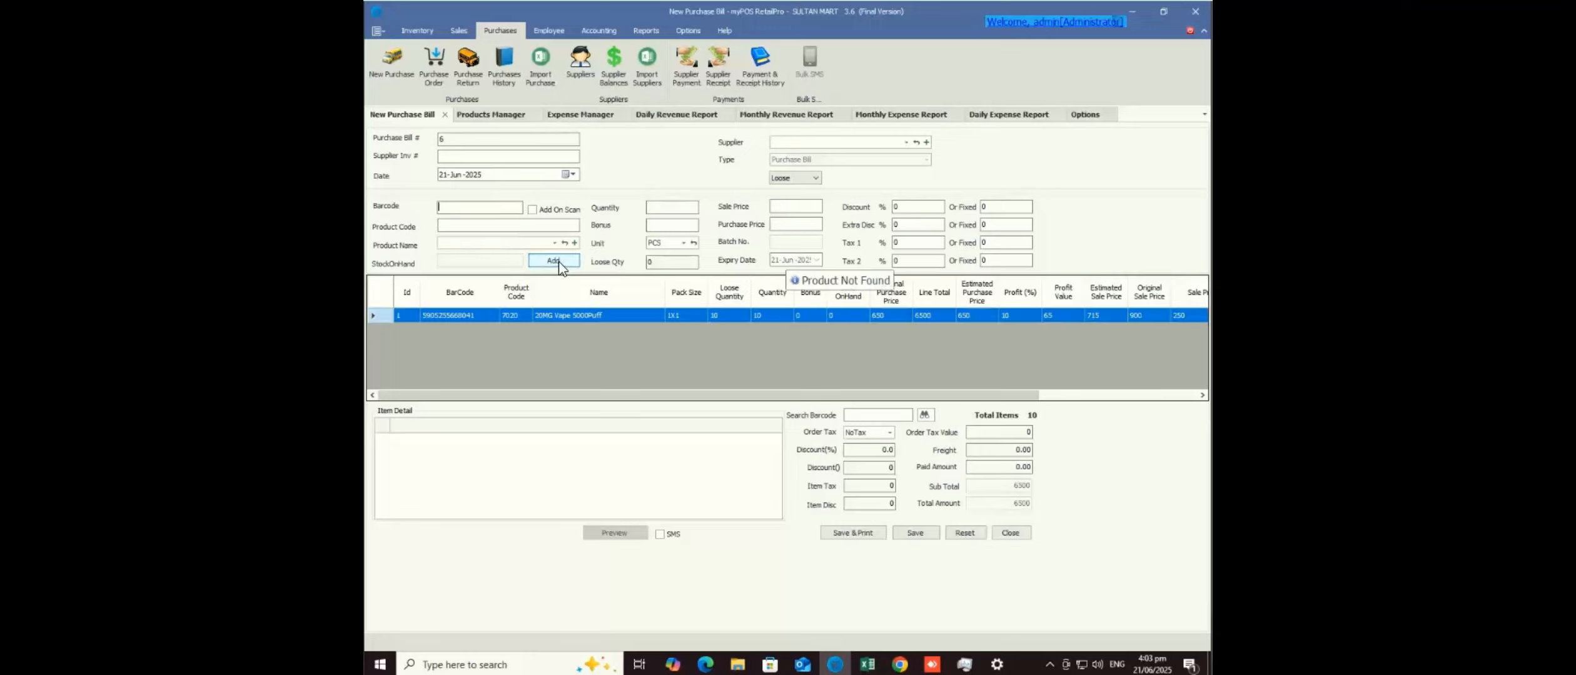
pyautogui.click(467, 317)
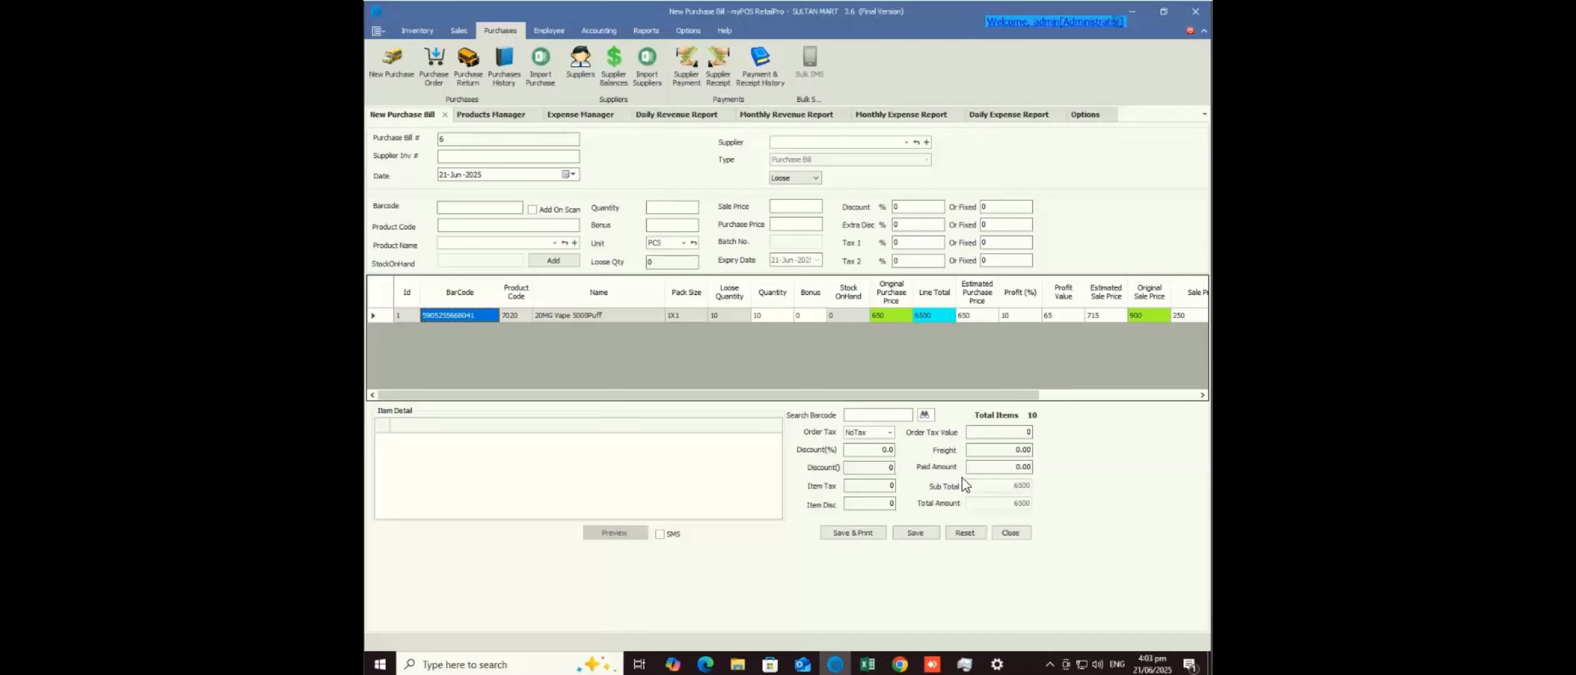
# - Save purchase bill 6 totalling 6500 and return to Products Manager
pyautogui.click(921, 536)
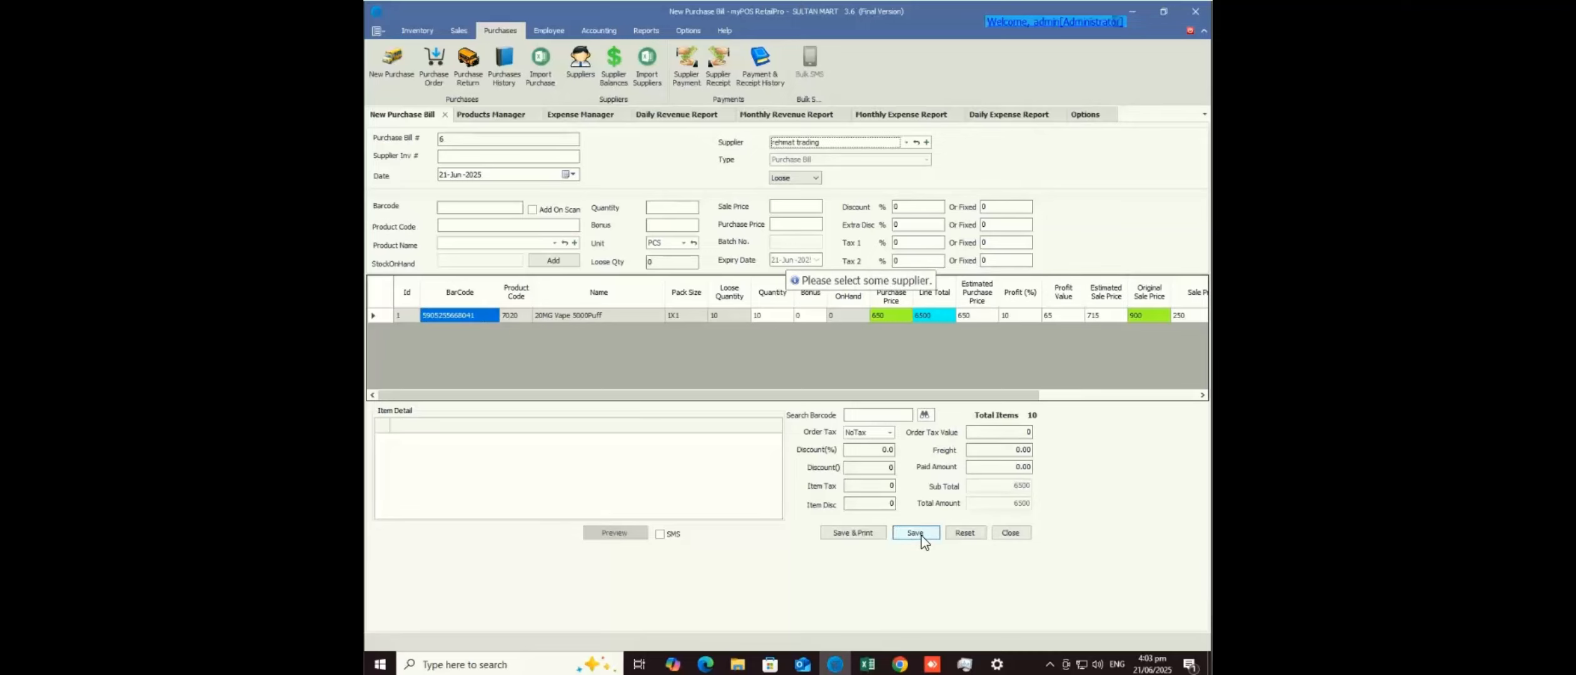
pyautogui.click(921, 535)
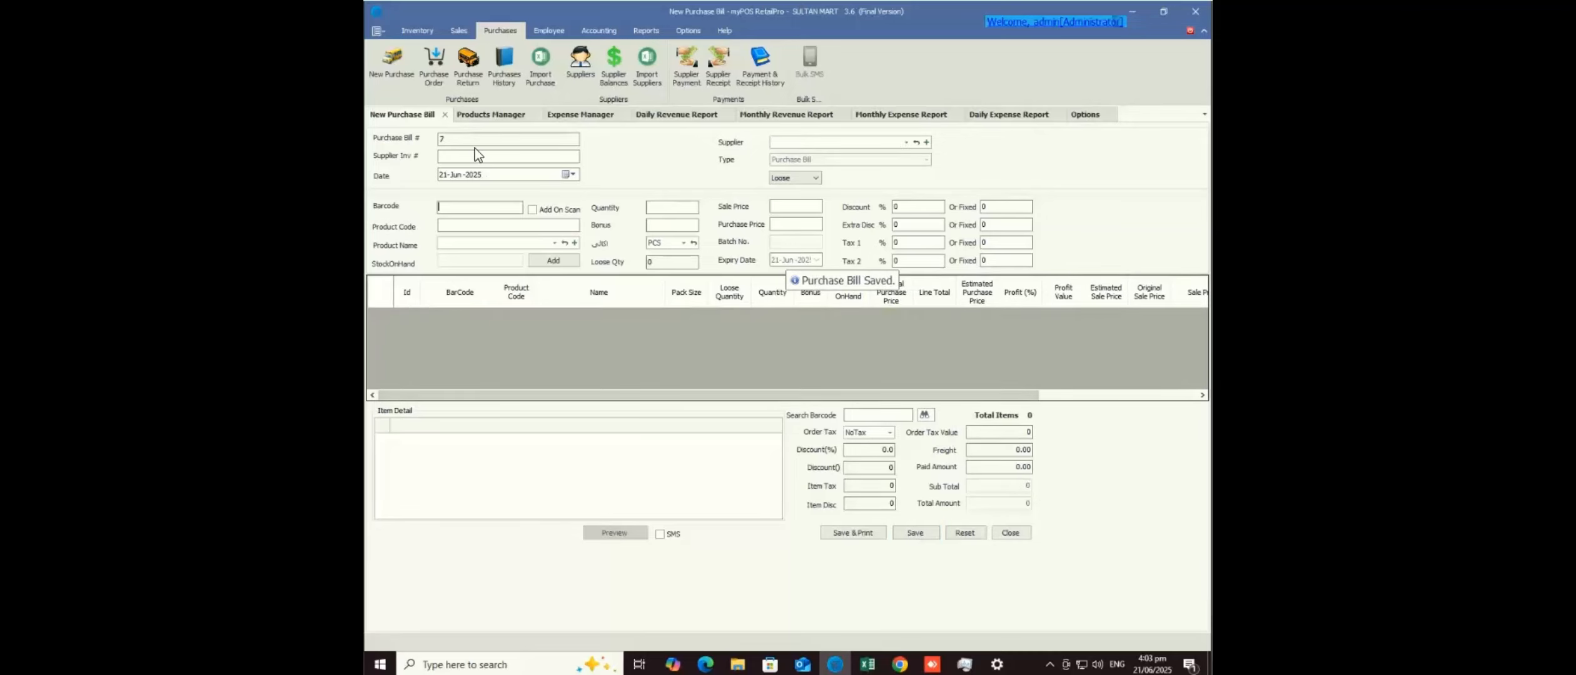
pyautogui.click(486, 115)
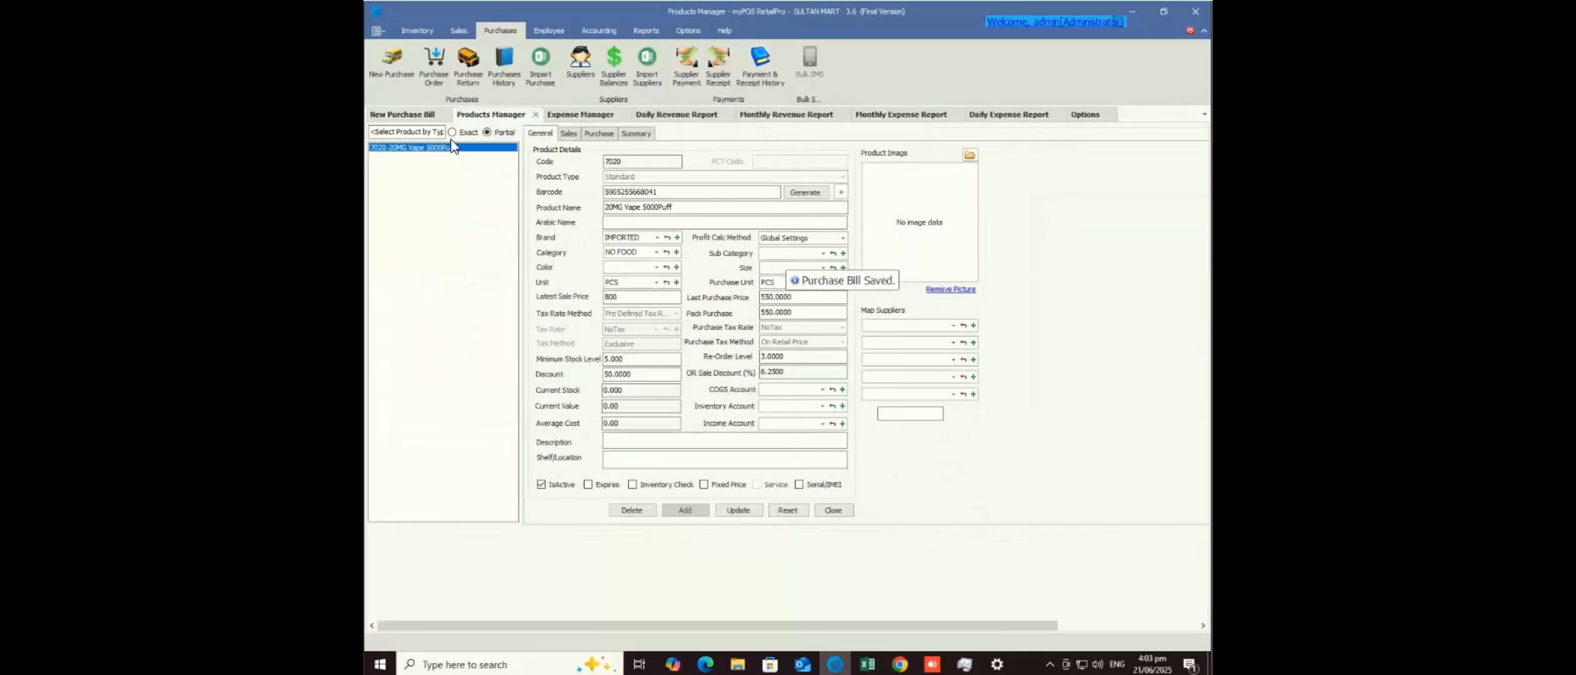
# - Reload the 20MG Vape 5000Puff record to show stock 10, value 6500 and average cost 650
pyautogui.click(430, 148)
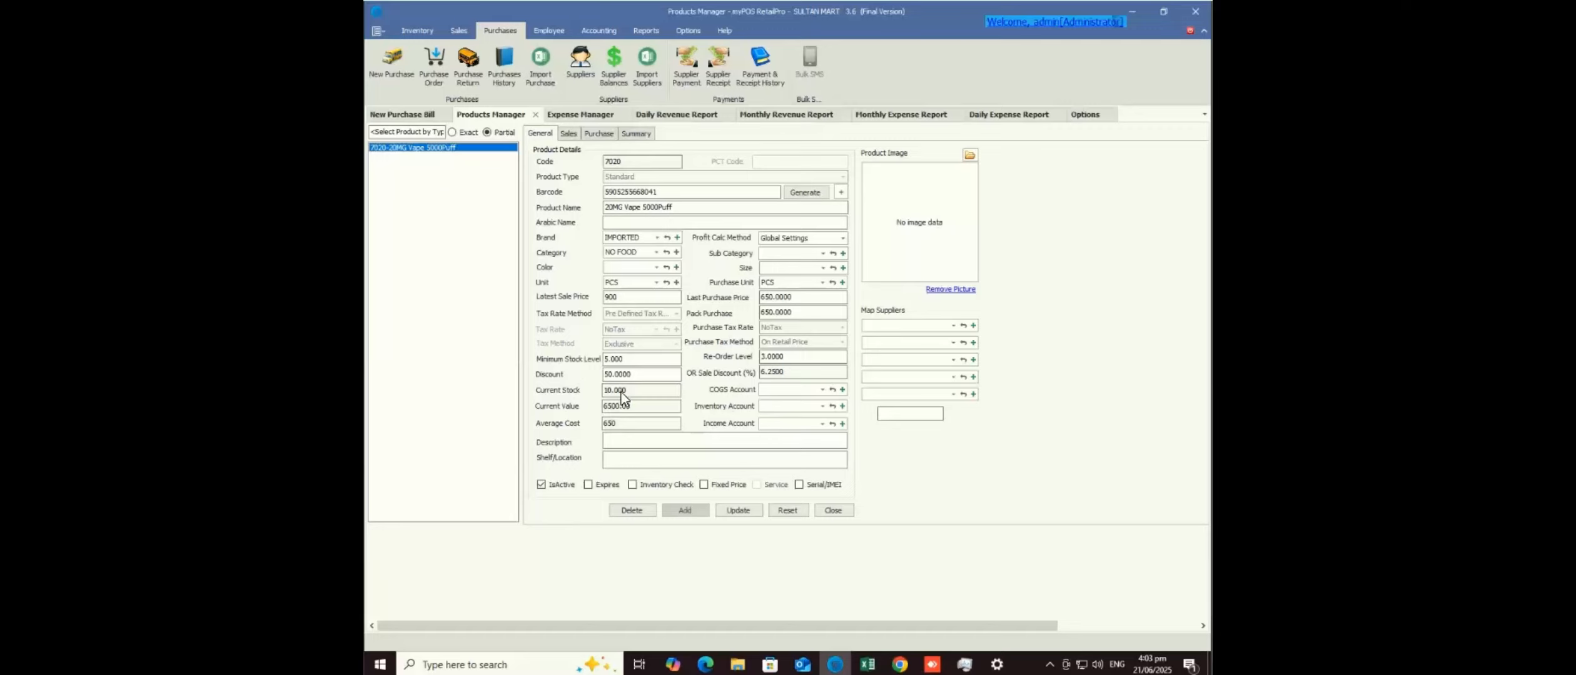
pyautogui.click(408, 114)
pyautogui.click(484, 207)
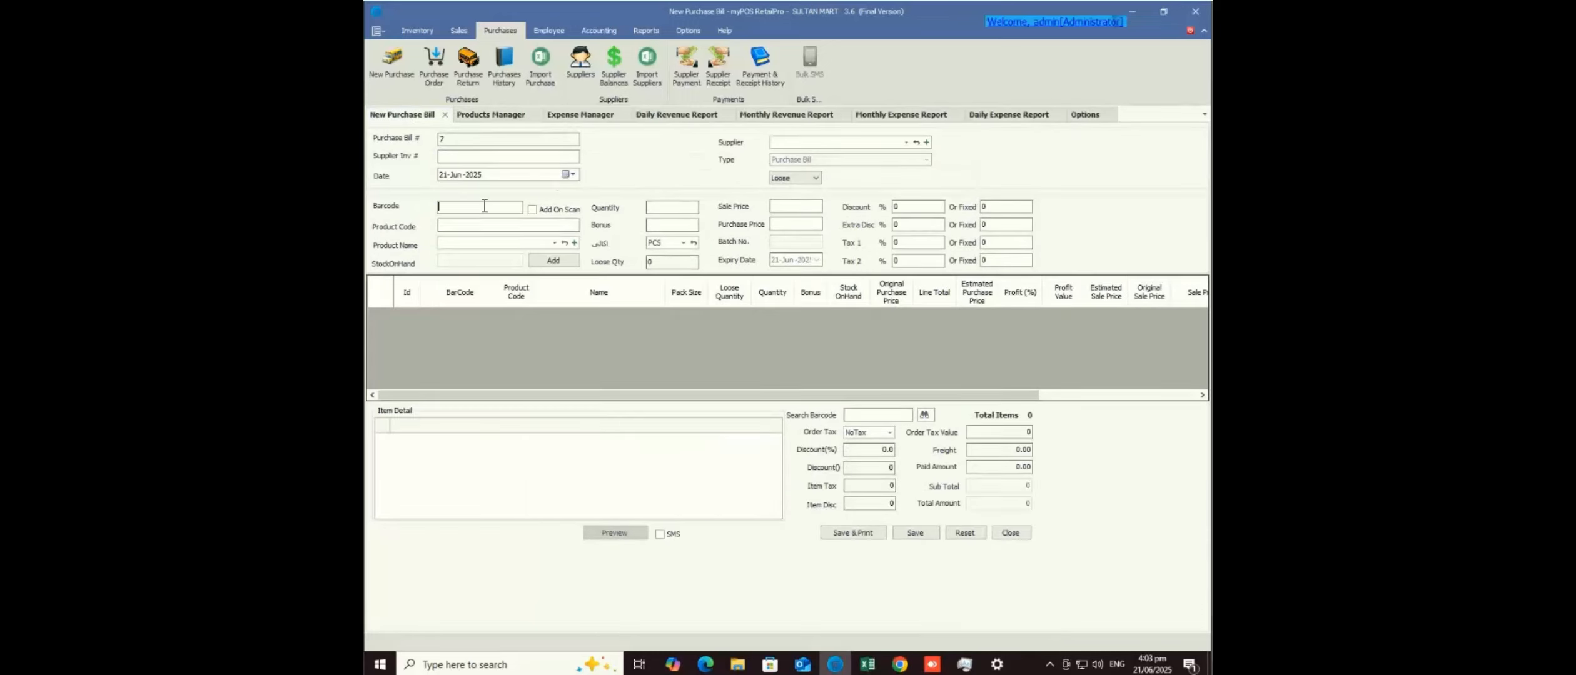
pyautogui.write('5905255668041')
pyautogui.press('Return')
pyautogui.click(666, 208)
pyautogui.write('1')
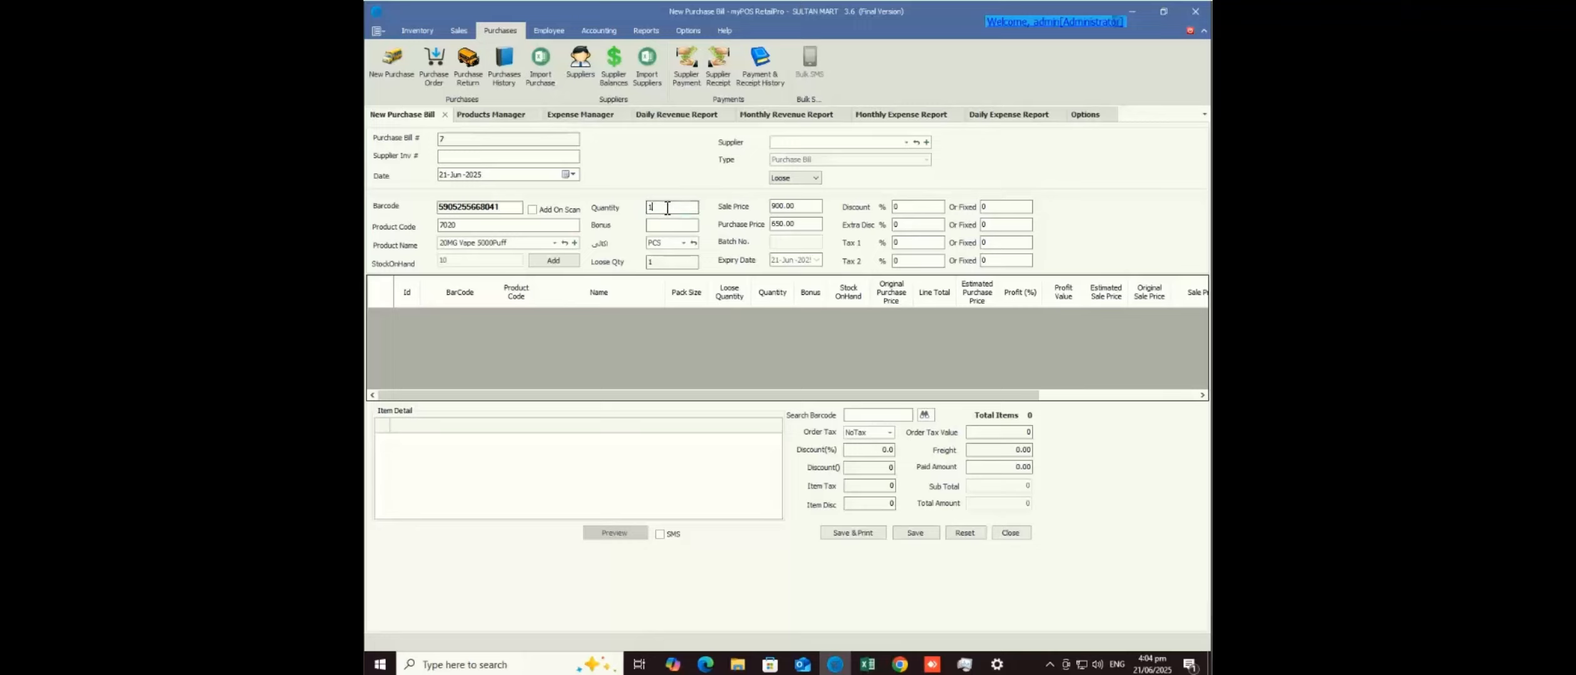
pyautogui.write('0')
# - Set the purchase price to 600, add the line and save Purchase Bill 7
pyautogui.click(776, 206)
pyautogui.click(776, 224)
pyautogui.moveTo(776, 223); pyautogui.dragTo(750, 225)
pyautogui.write('0')
pyautogui.click(554, 261)
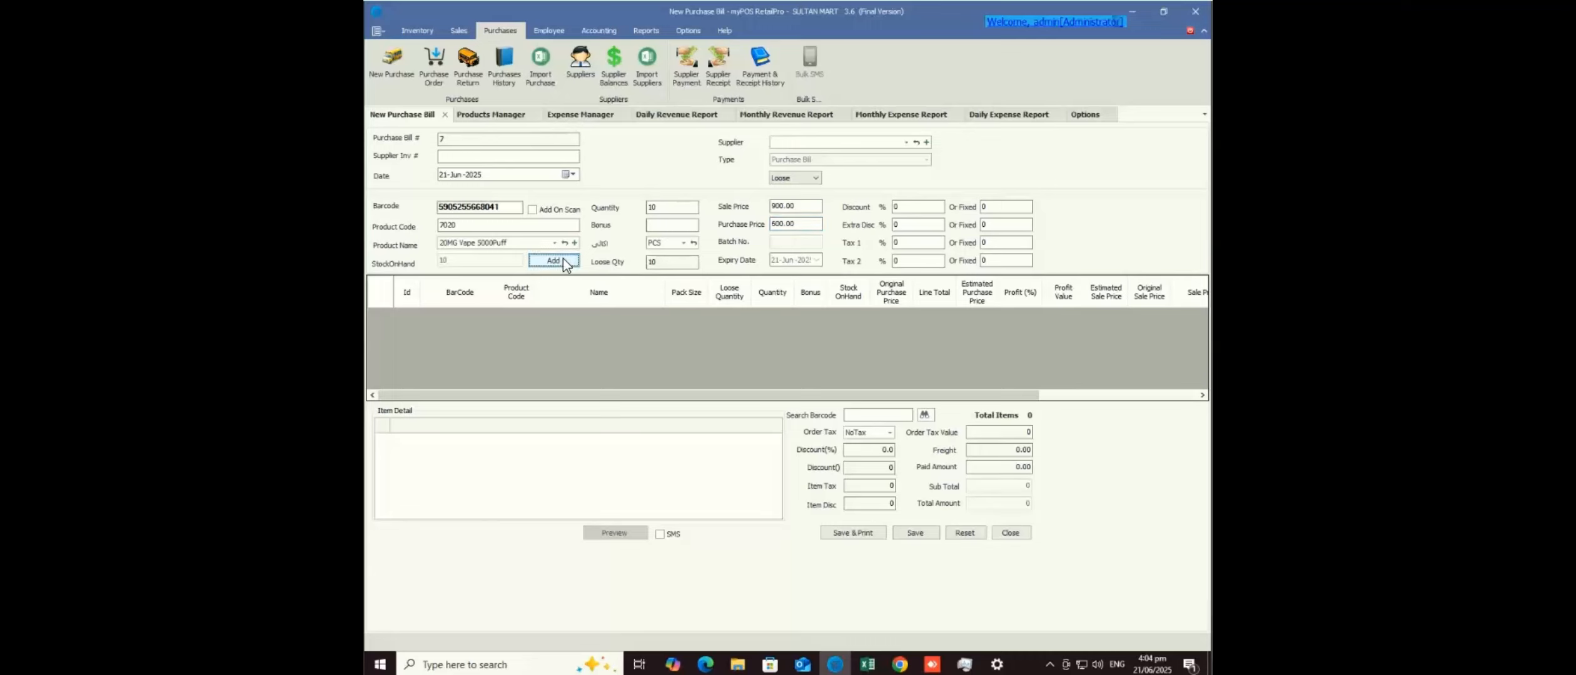
pyautogui.click(912, 536)
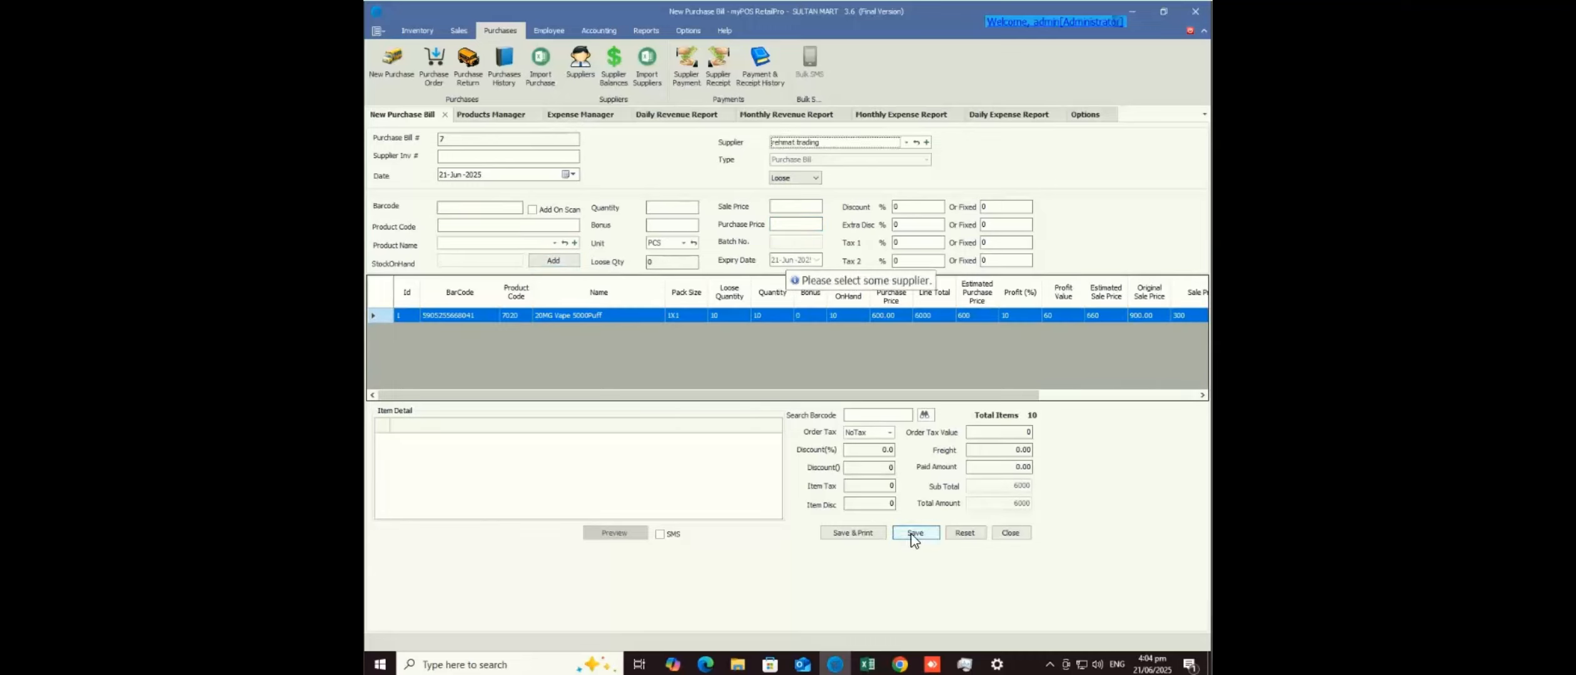
pyautogui.click(914, 533)
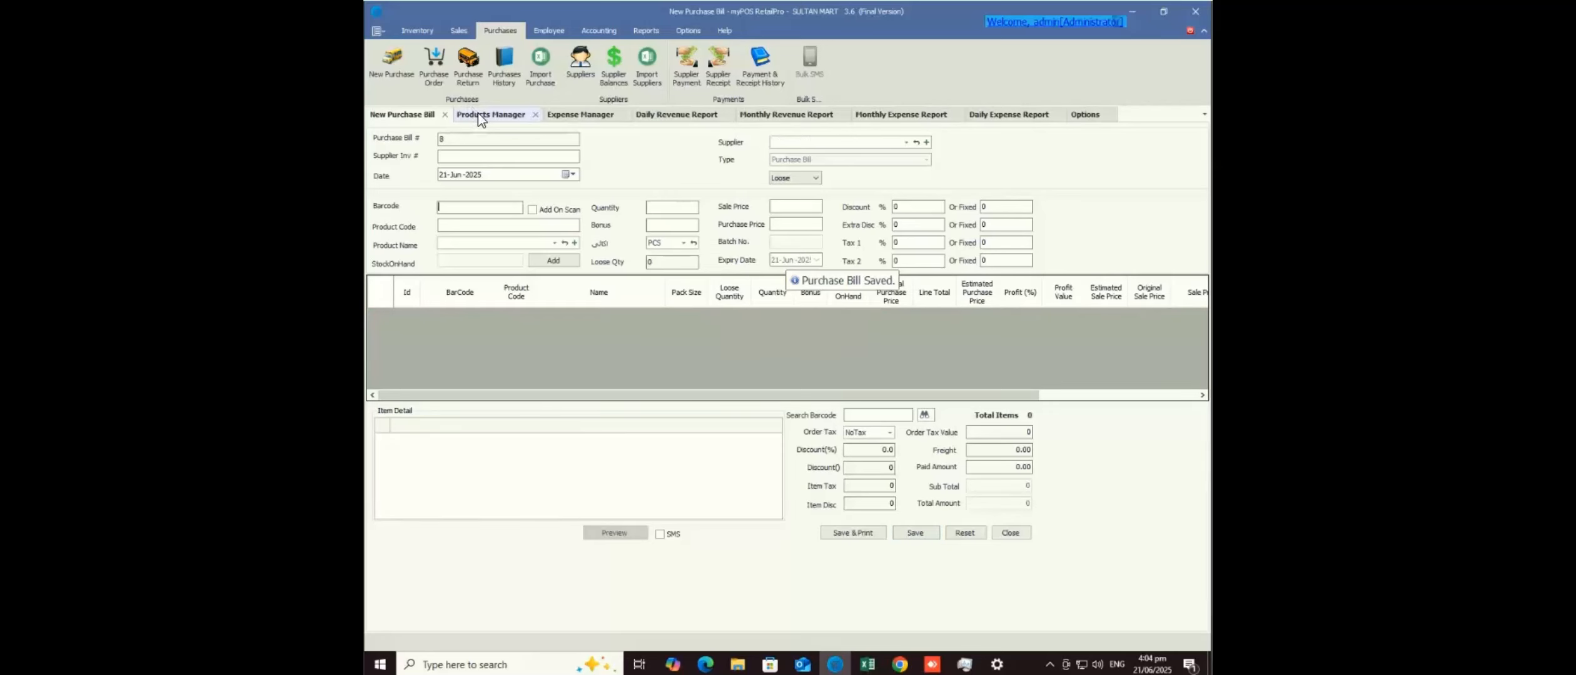
pyautogui.click(479, 115)
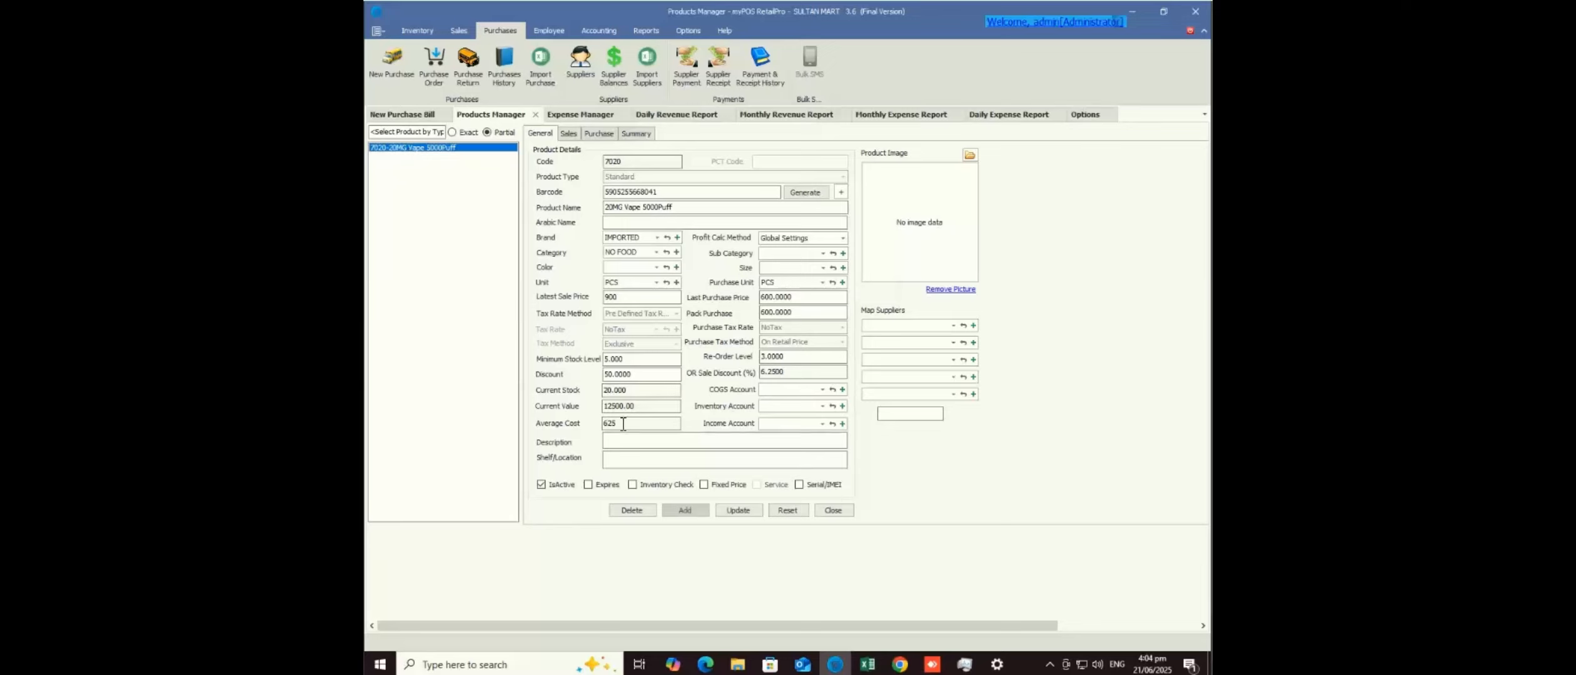
# - Check the 625 average cost value, then switch to the AnyDesk session window
pyautogui.moveTo(619, 425); pyautogui.dragTo(579, 426)
pyautogui.moveTo(835, 664)
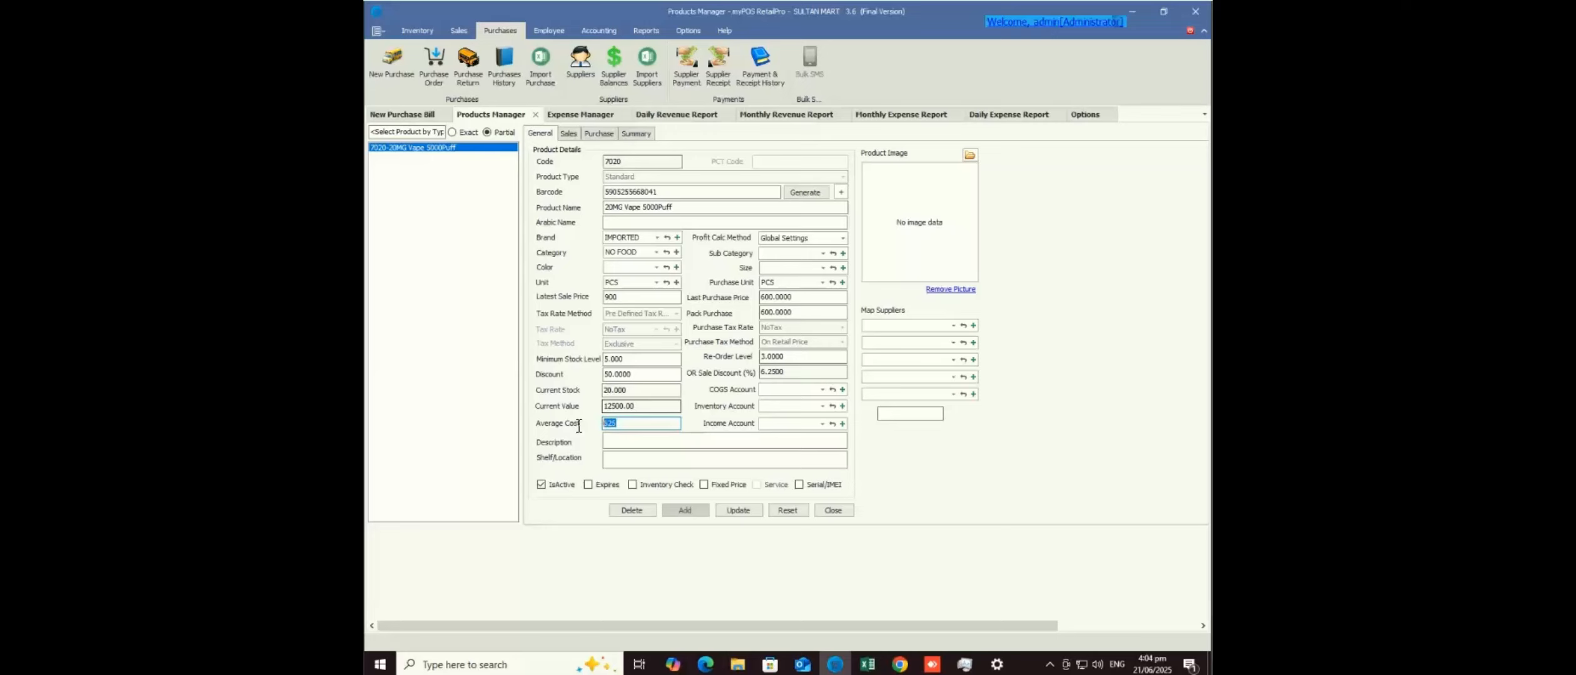
pyautogui.hotkey('alt', 'Tab')
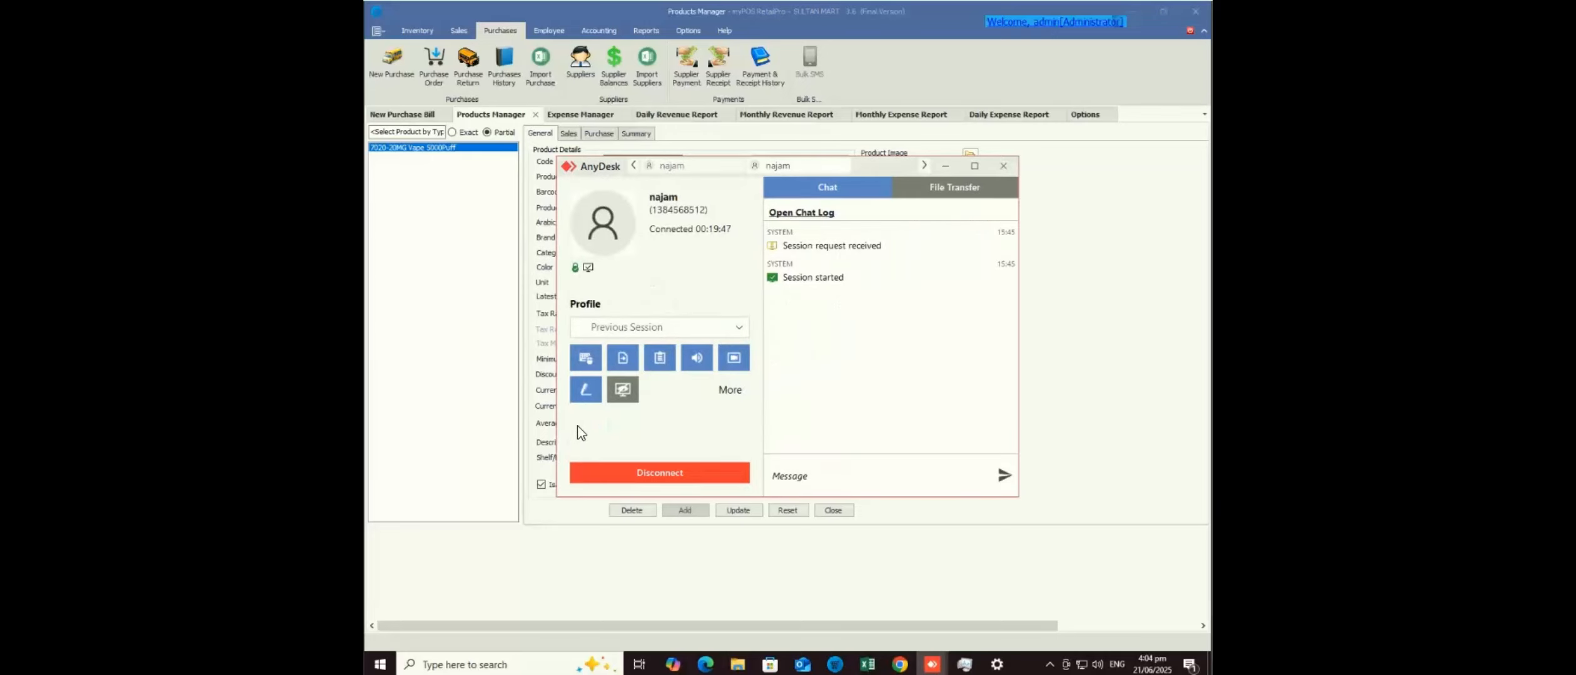
# - View the Network & Internet status in Windows Settings, then return to the myPOS product window
pyautogui.hotkey('alt', 'Tab')
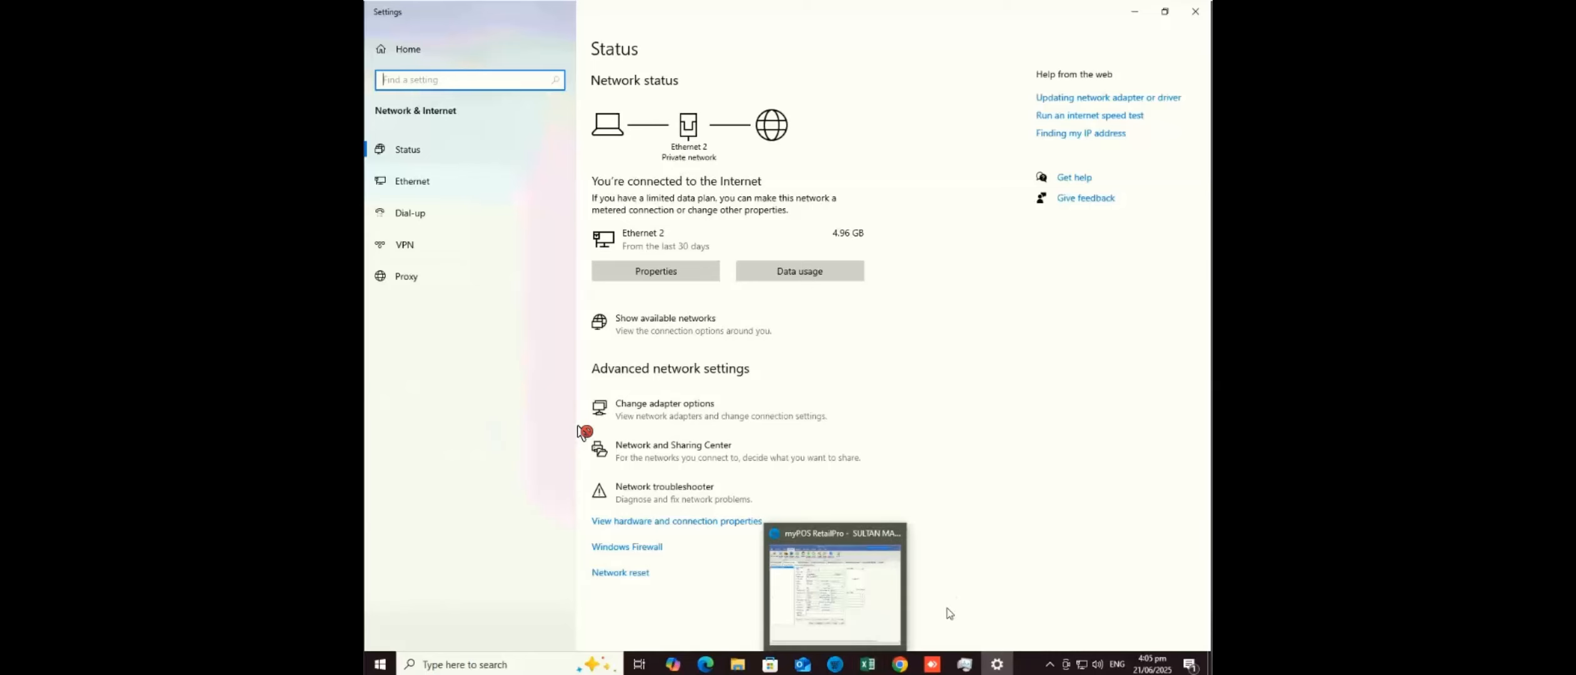
pyautogui.click(835, 665)
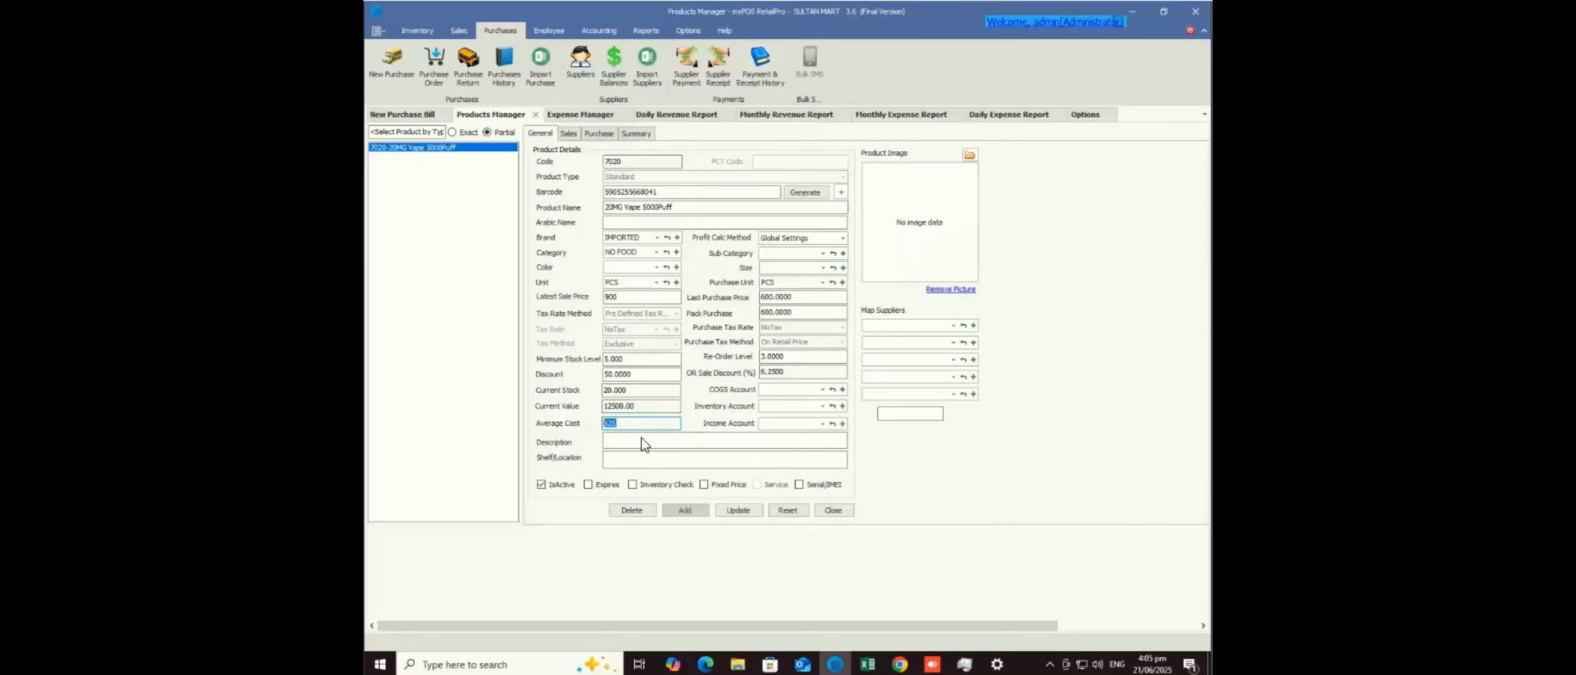
# - Try Last Purchase / Cost Price as profit calculation method, then revert to Global Settings
pyautogui.click(623, 425)
pyautogui.click(844, 241)
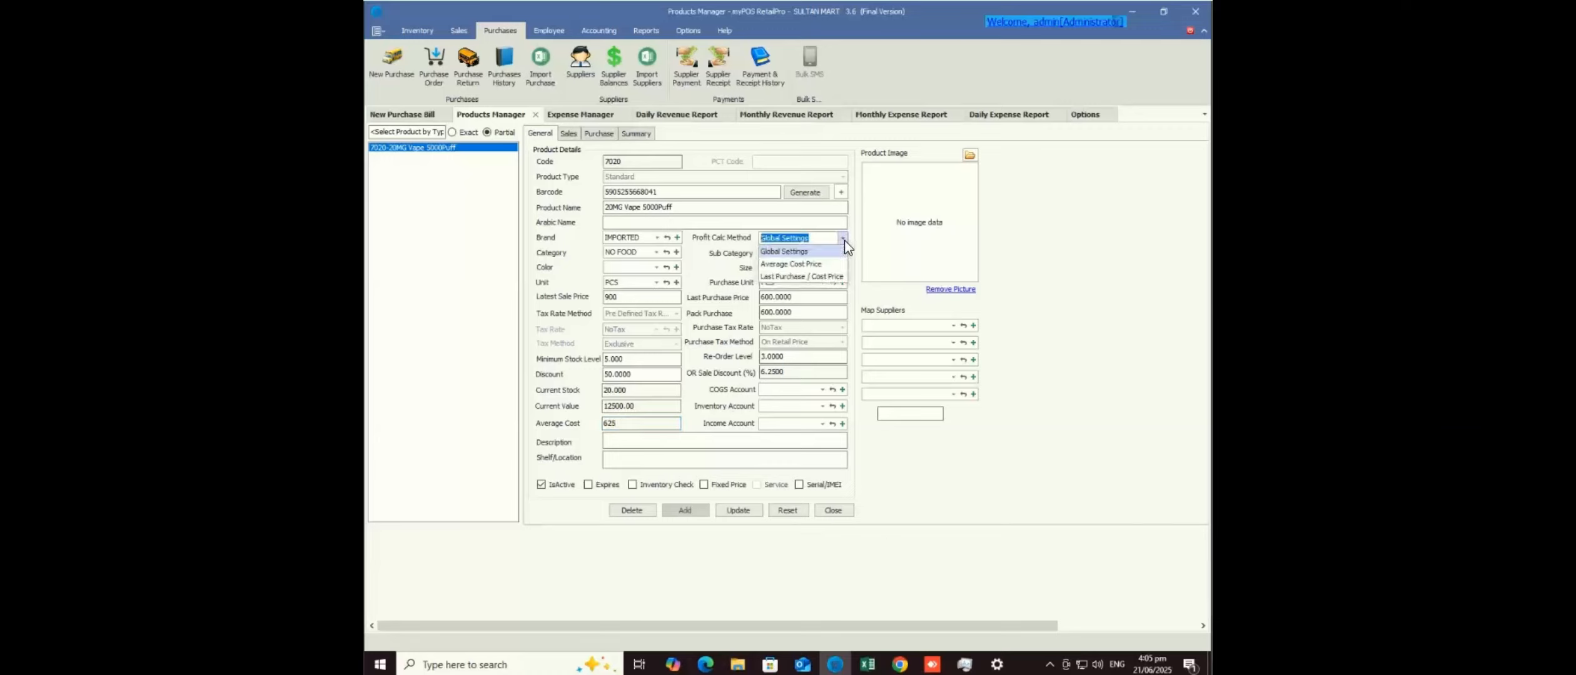
pyautogui.click(828, 276)
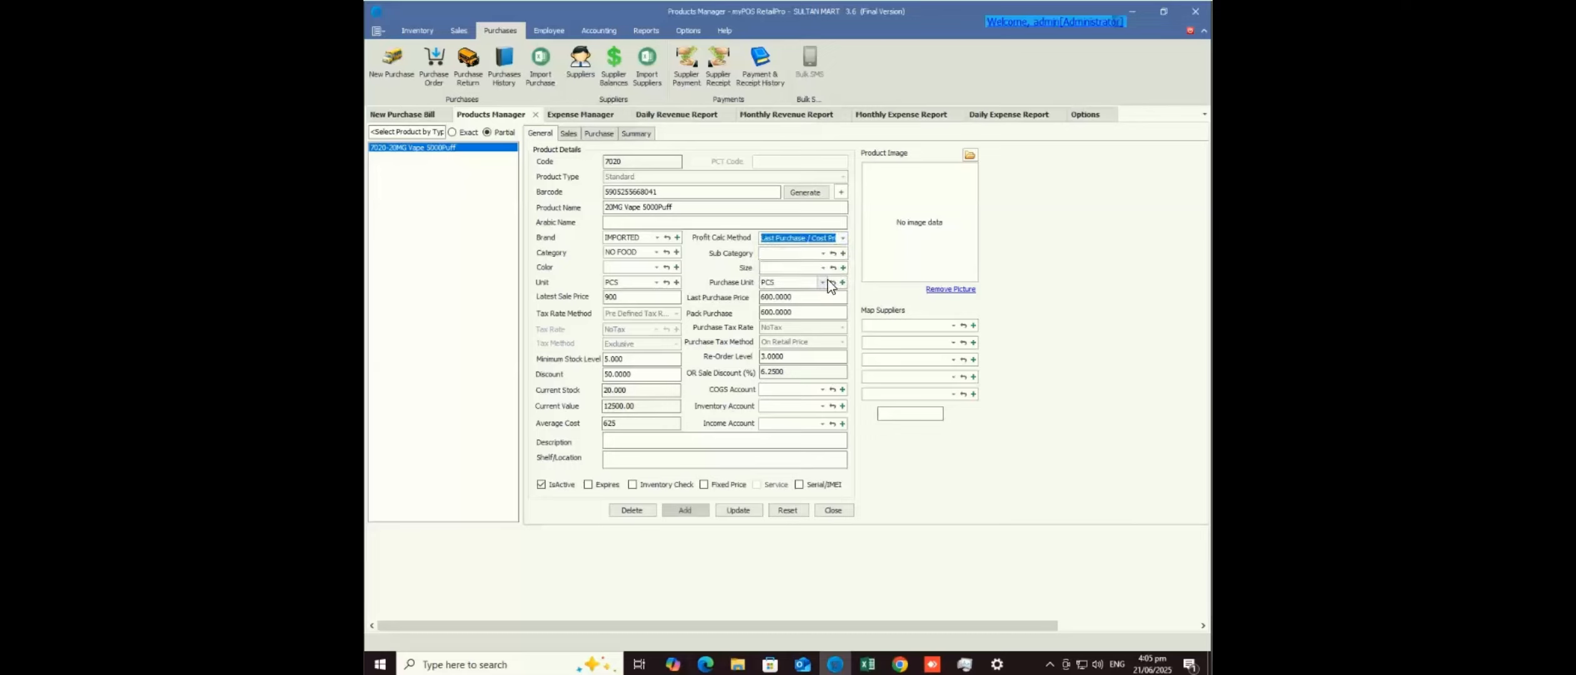
pyautogui.click(845, 240)
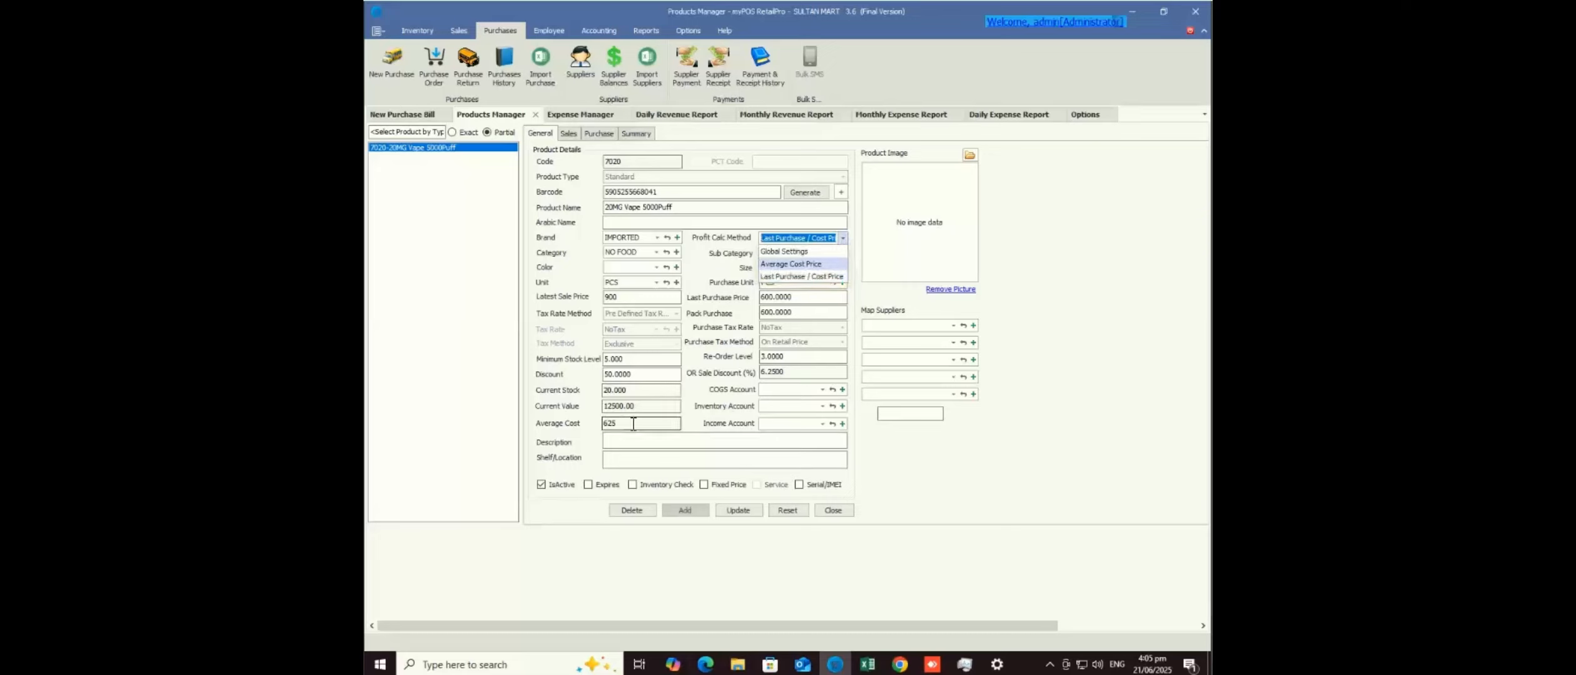
pyautogui.click(798, 311)
pyautogui.click(798, 296)
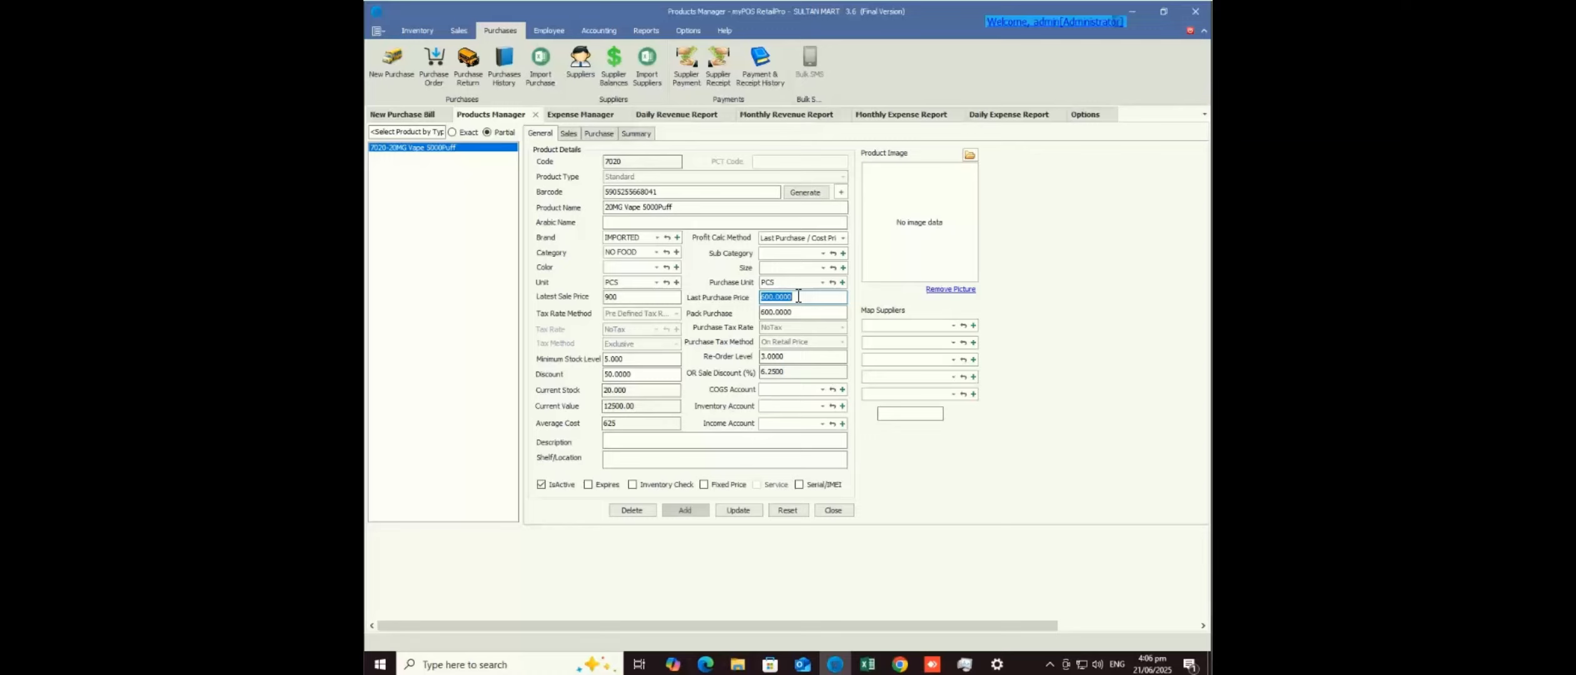
pyautogui.click(842, 238)
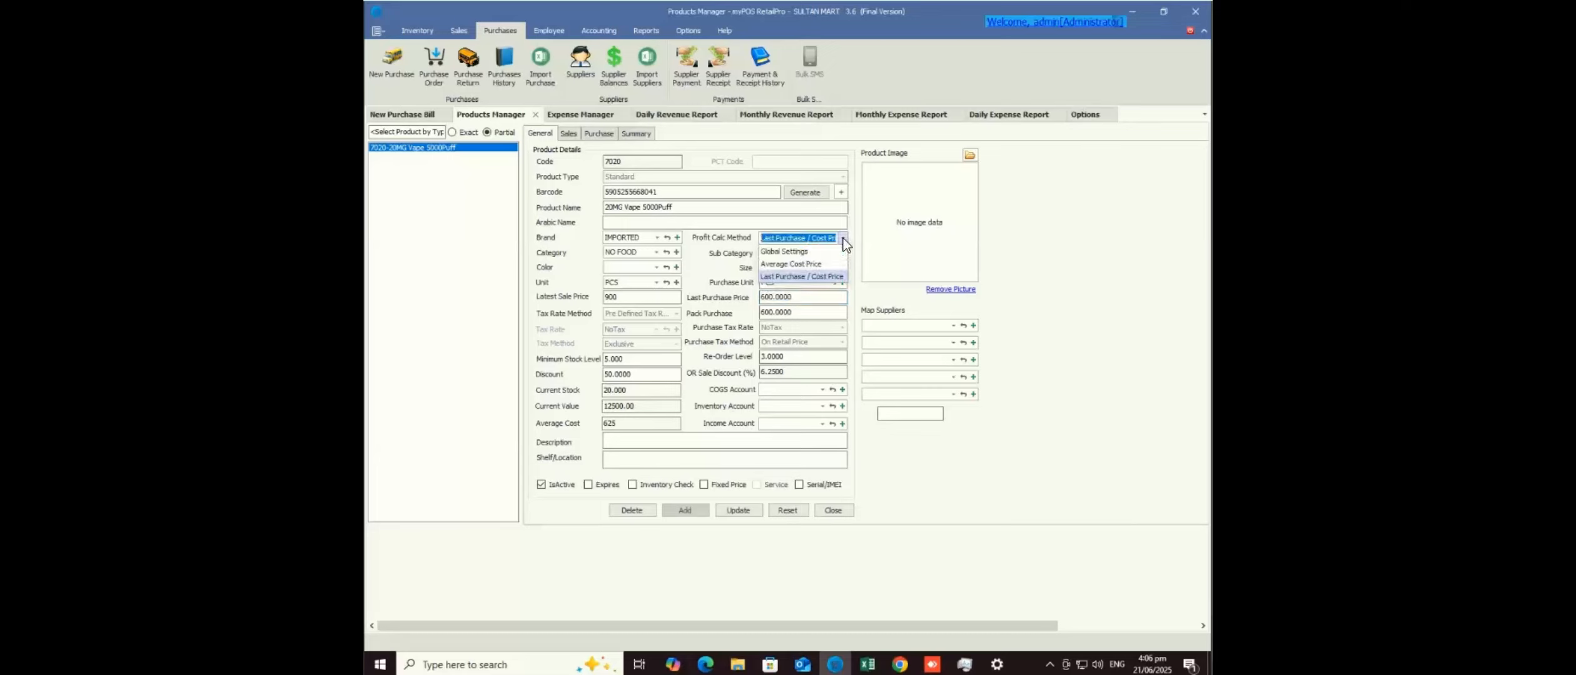
pyautogui.click(838, 251)
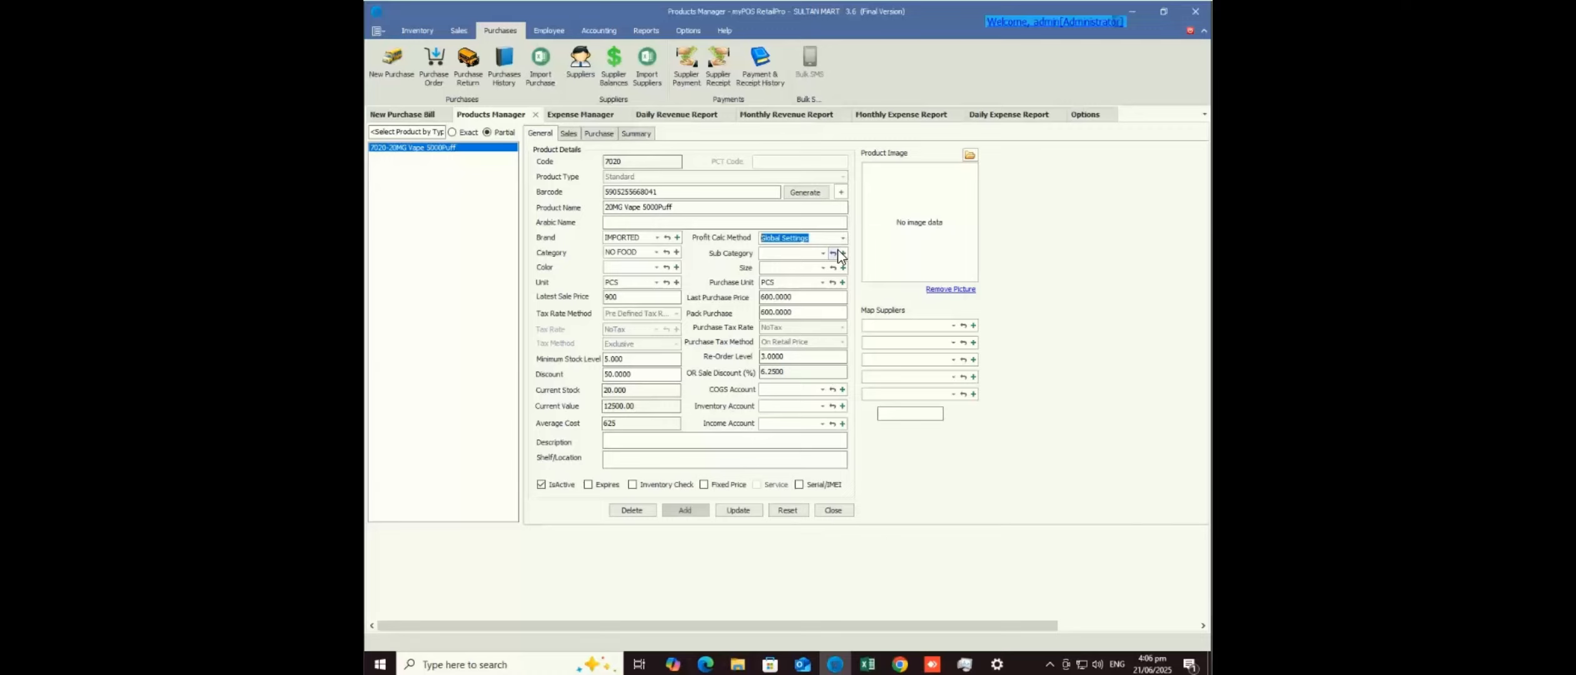
# - Open the Expense Manager from the Sales ribbon
pyautogui.hotkey('alt', 'Tab')
pyautogui.hotkey('alt', 'shift', 'Tab')
pyautogui.click(459, 31)
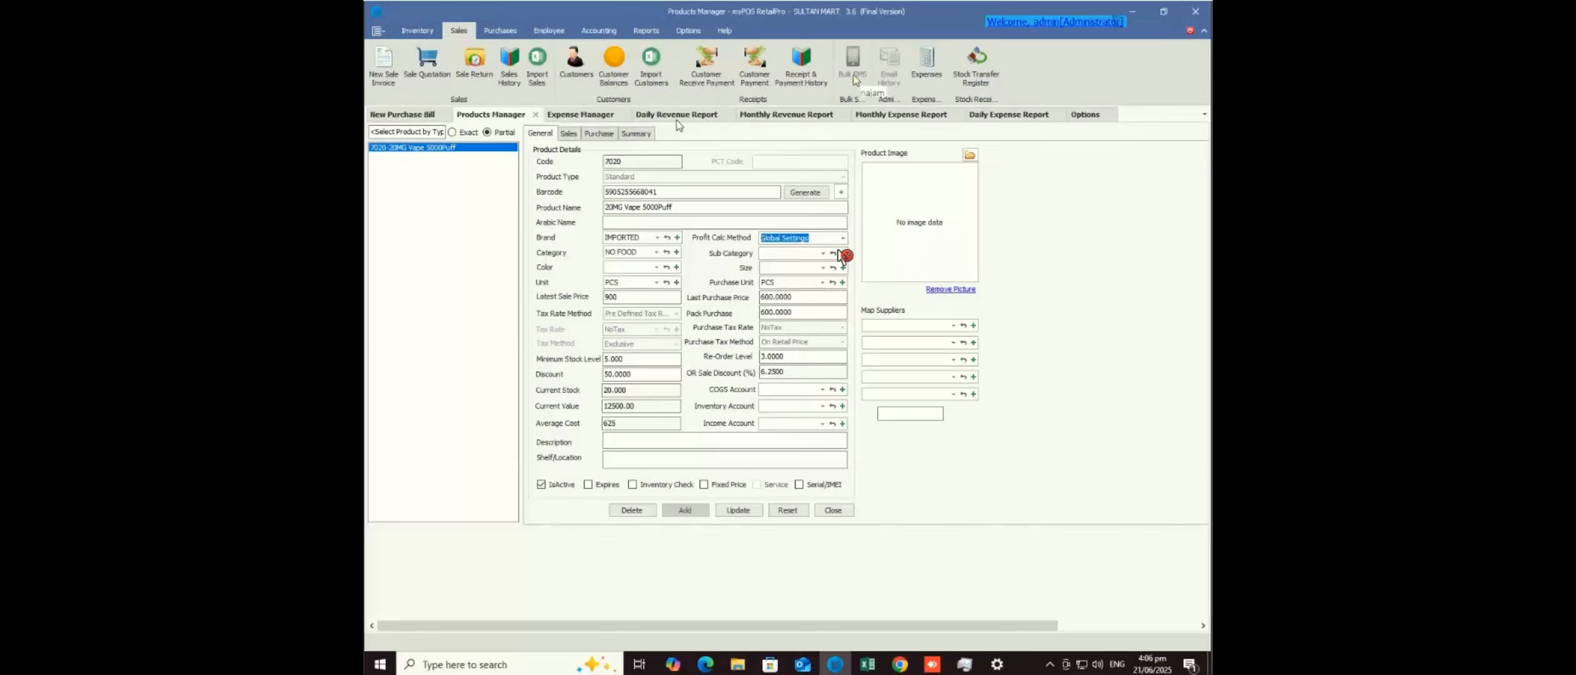
pyautogui.click(928, 60)
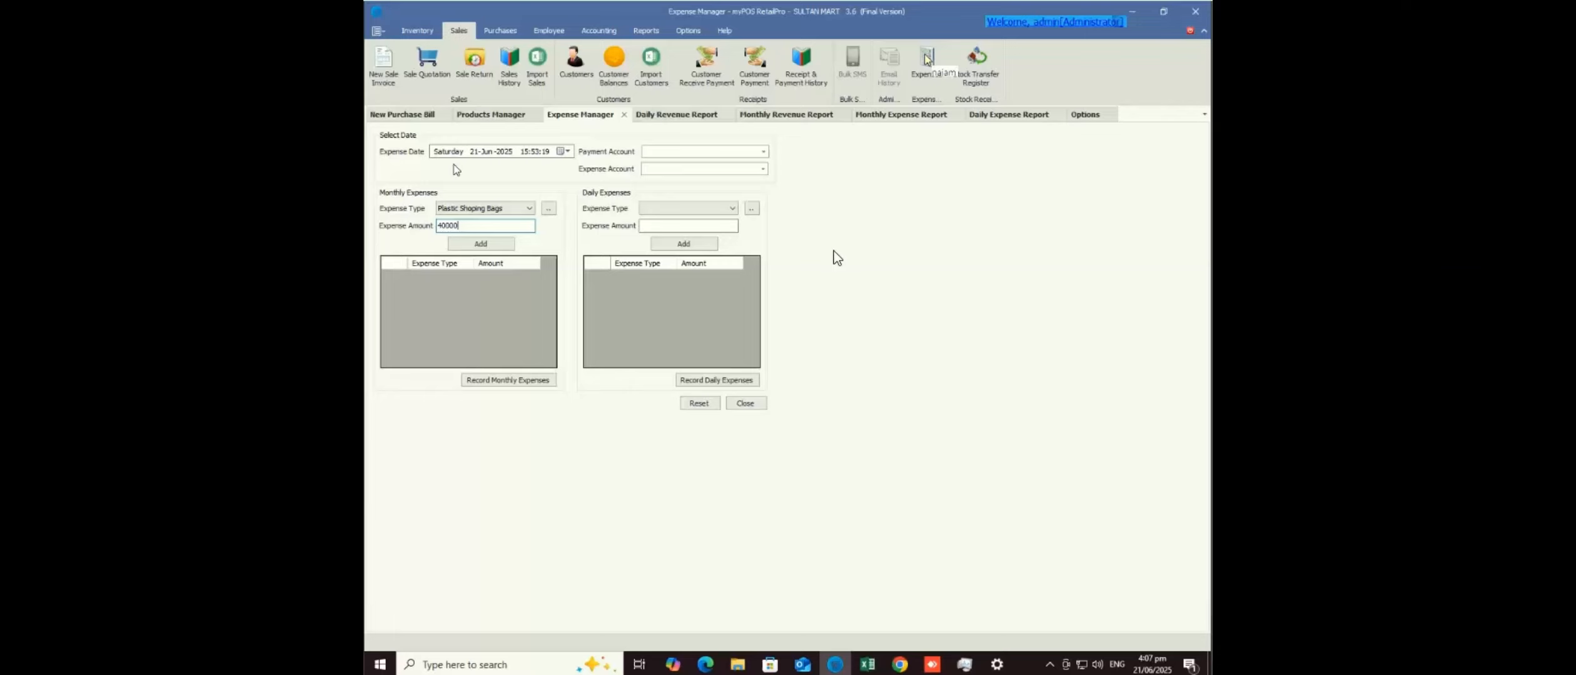
# - Add a 40000 Plastic Shoping Bags expense from 001-001 Petty Cash to 005-005 General Expenses
pyautogui.click(764, 152)
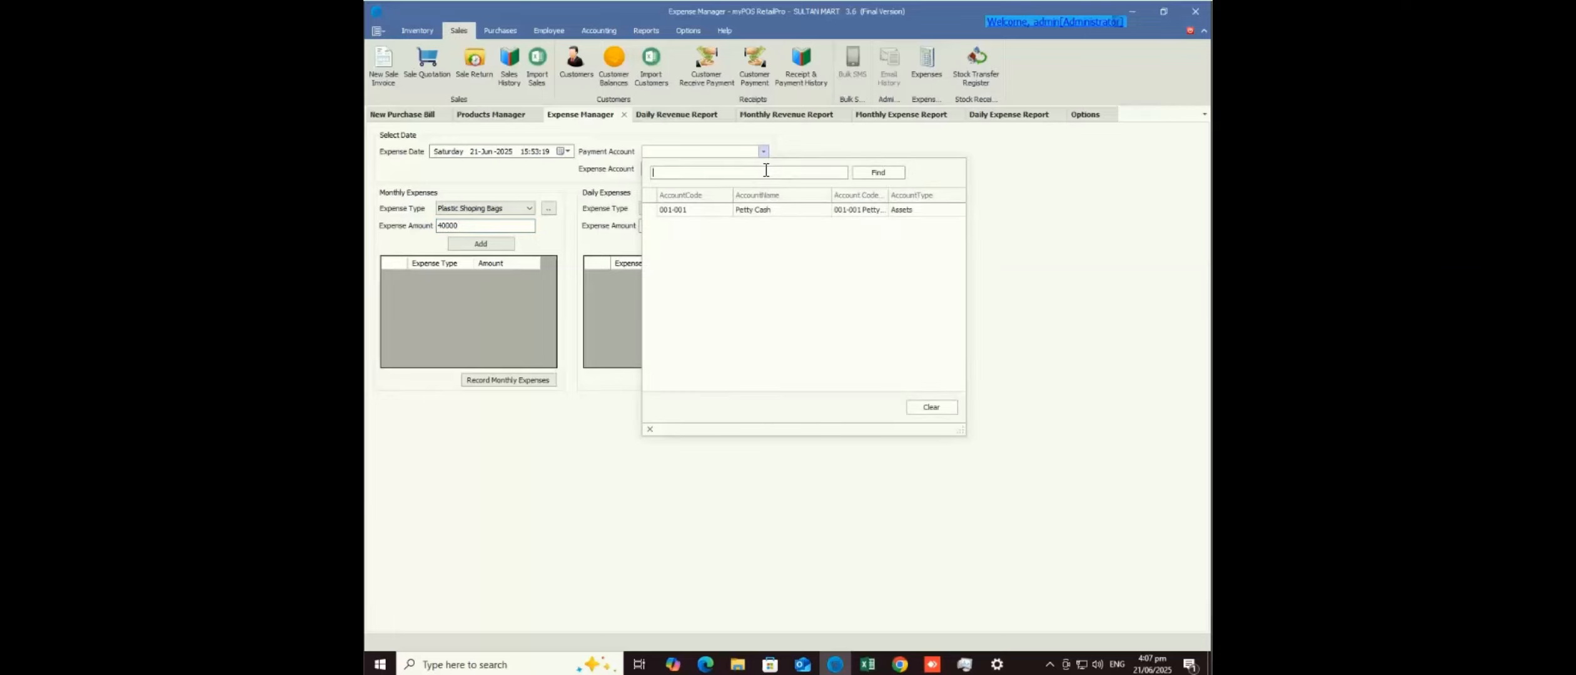
pyautogui.click(782, 152)
pyautogui.press('Return')
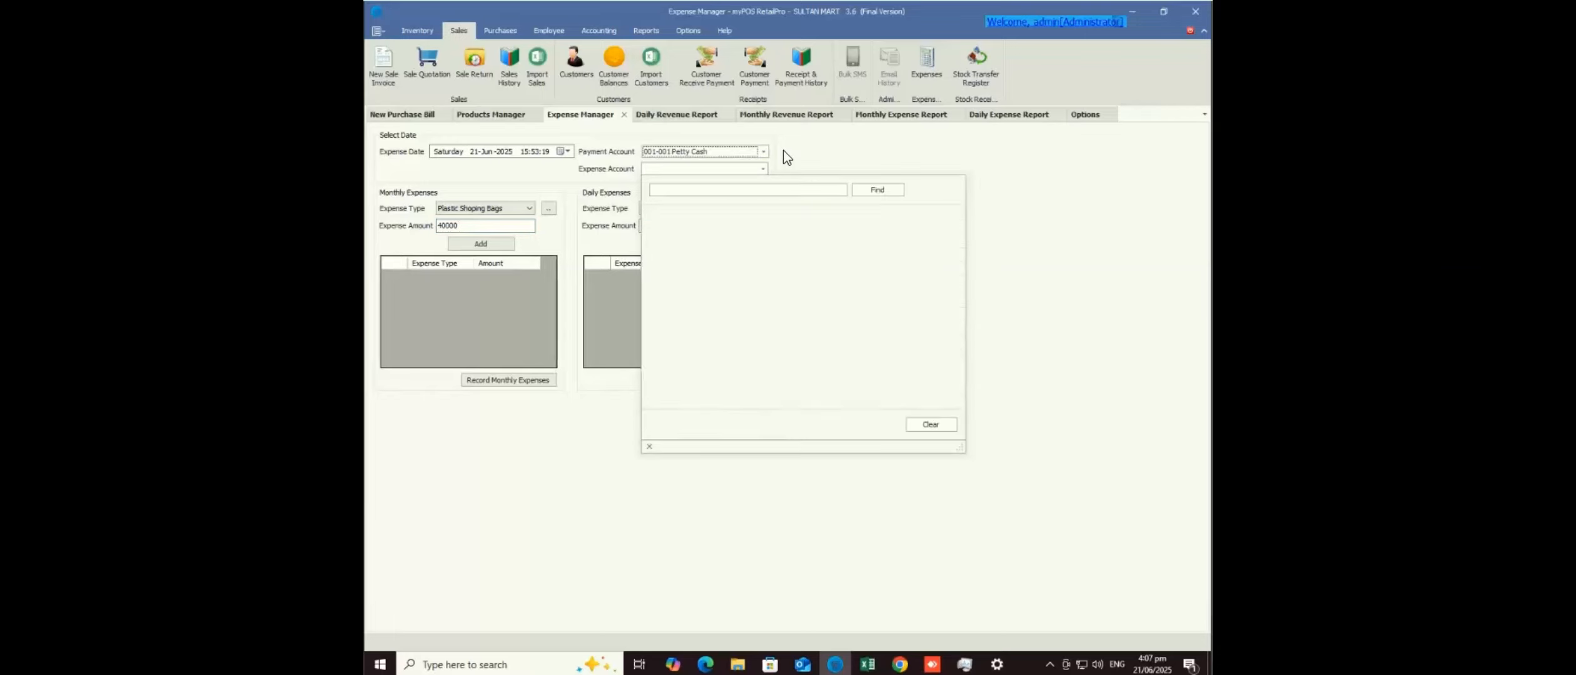
pyautogui.press('Down')
pyautogui.press('Down')
pyautogui.press('Down')
pyautogui.press('Down')
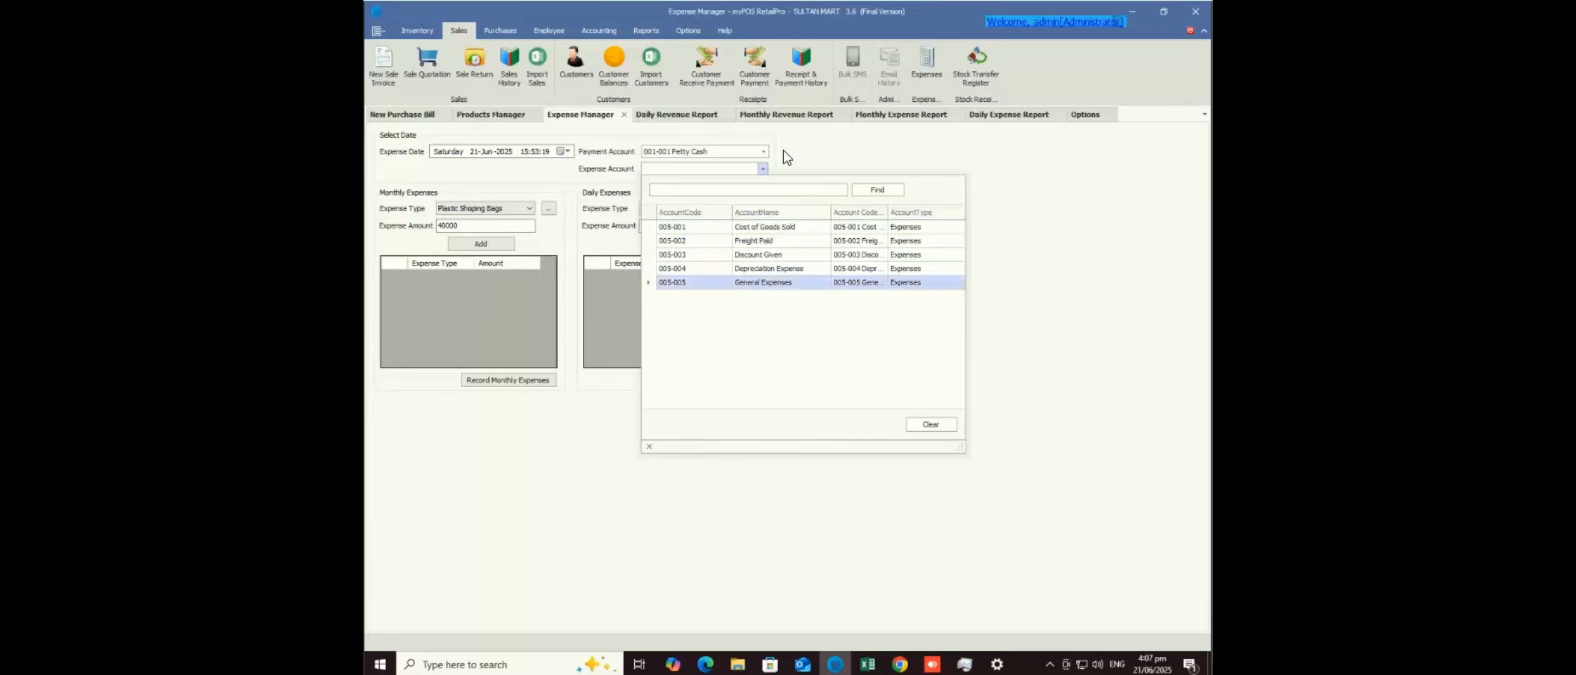
pyautogui.press('Return')
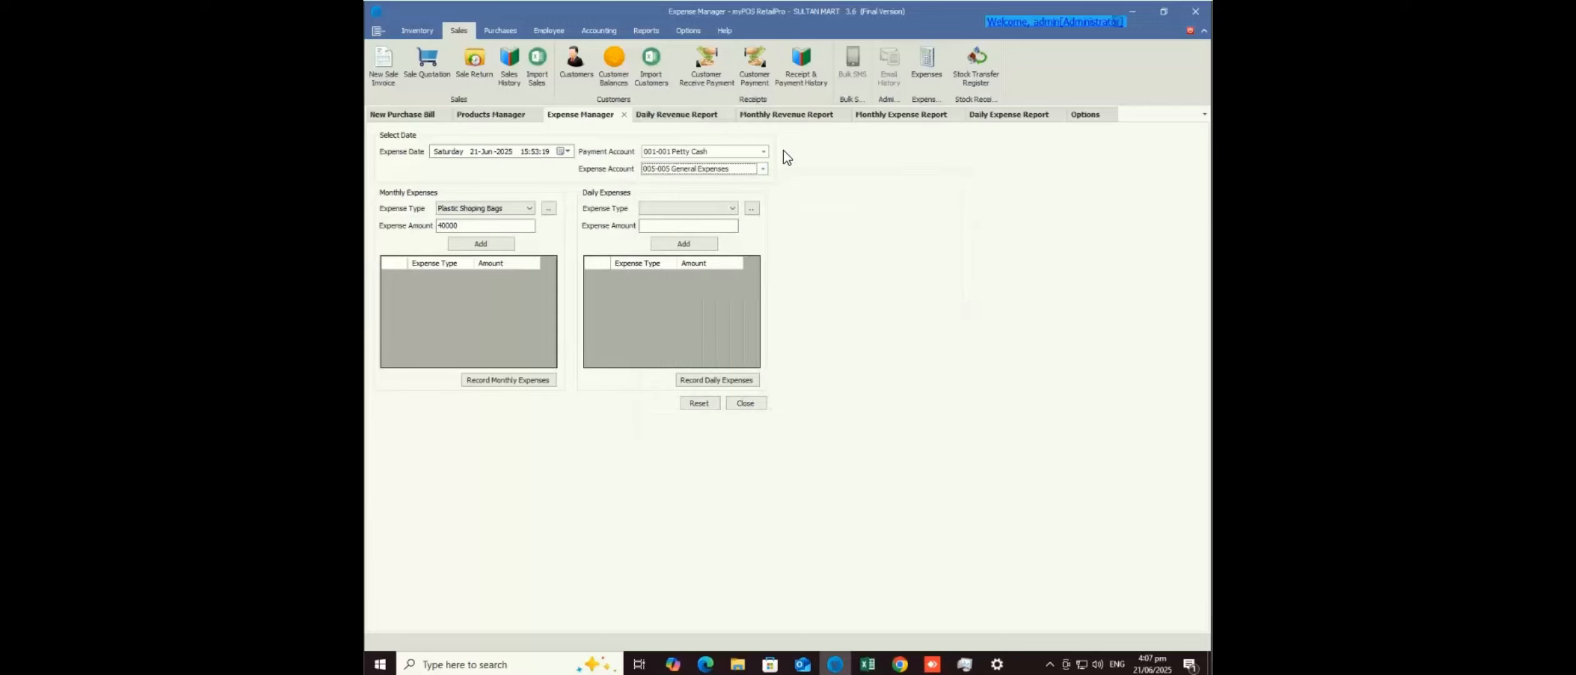
pyautogui.press('Return')
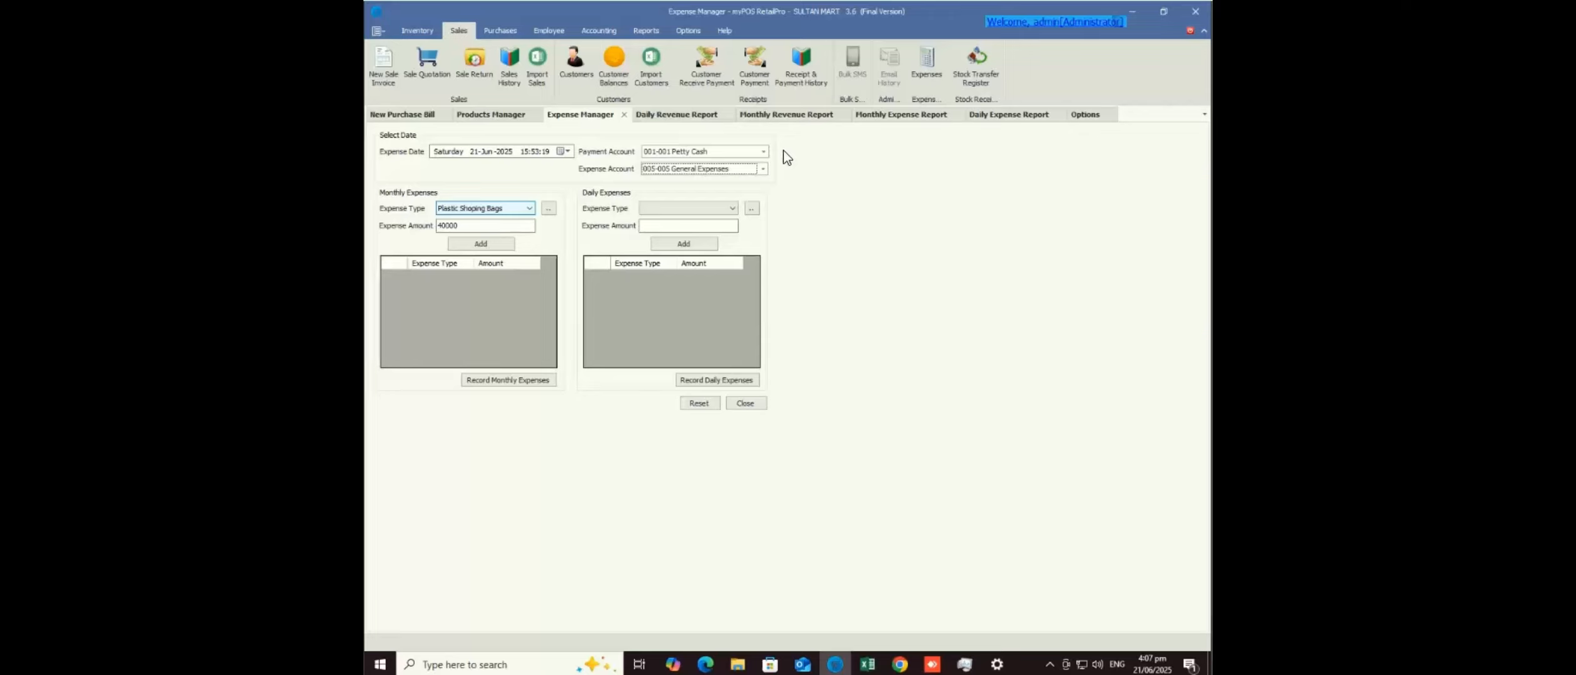
pyautogui.press('Return')
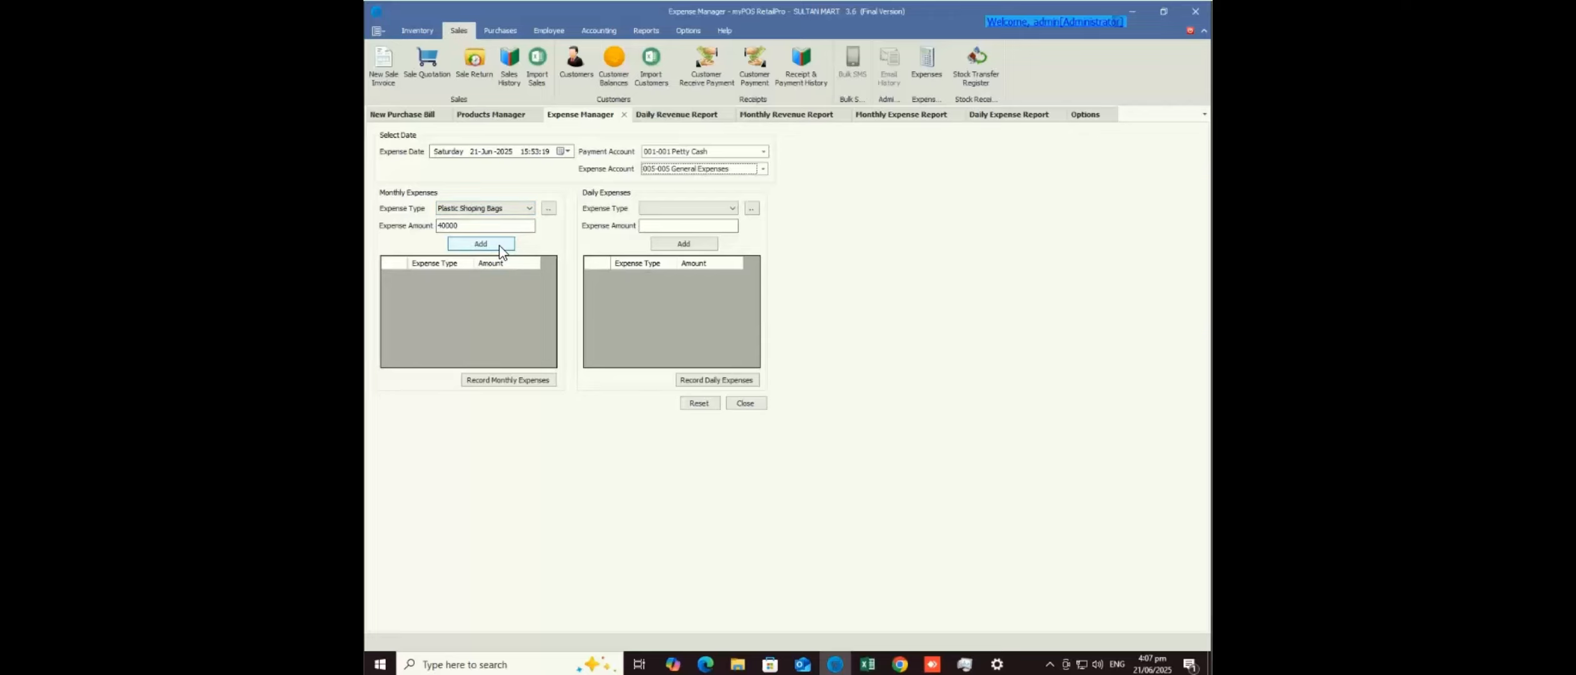
pyautogui.click(499, 245)
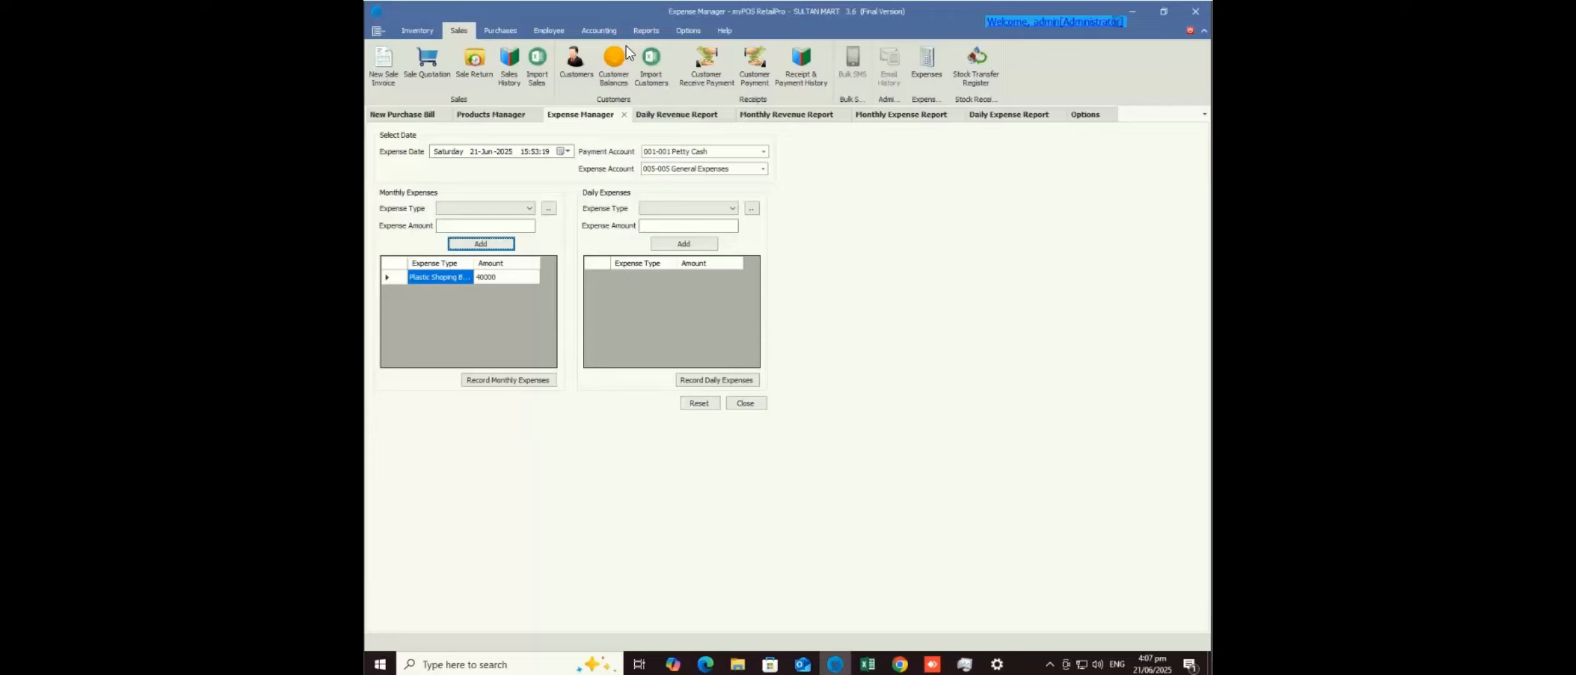
pyautogui.click(647, 32)
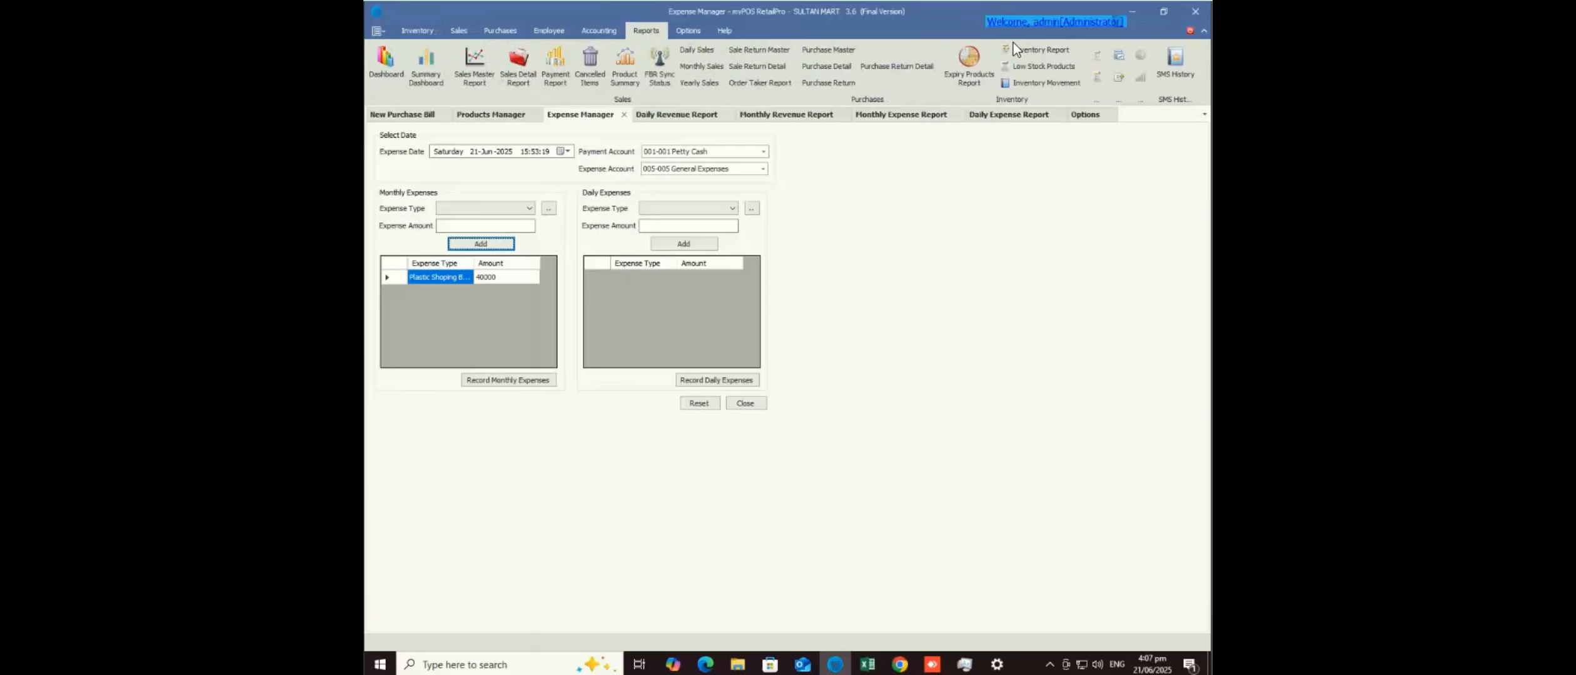
# - Show the Monthly Expense report grouped by Expense, with Amount widened to show full sums
pyautogui.click(1099, 77)
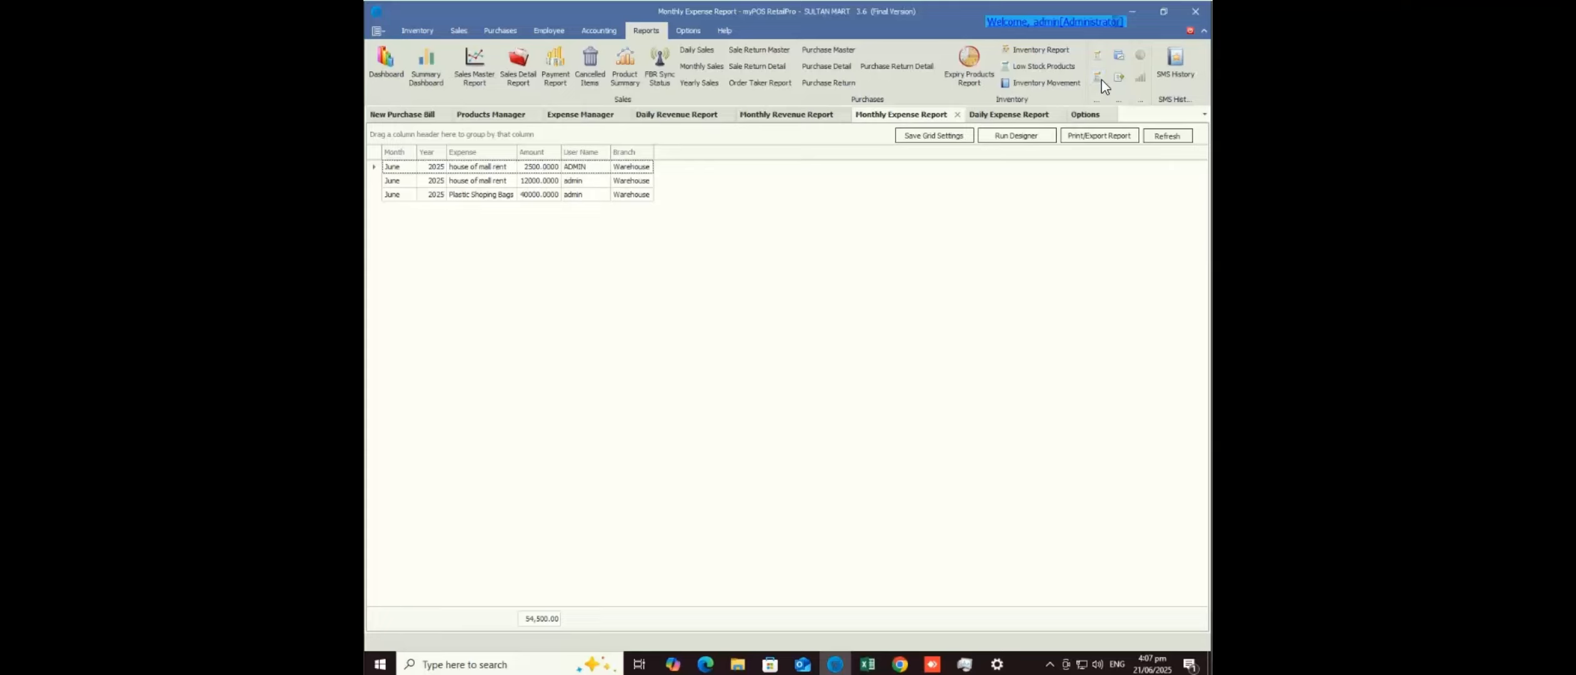
pyautogui.press('Down')
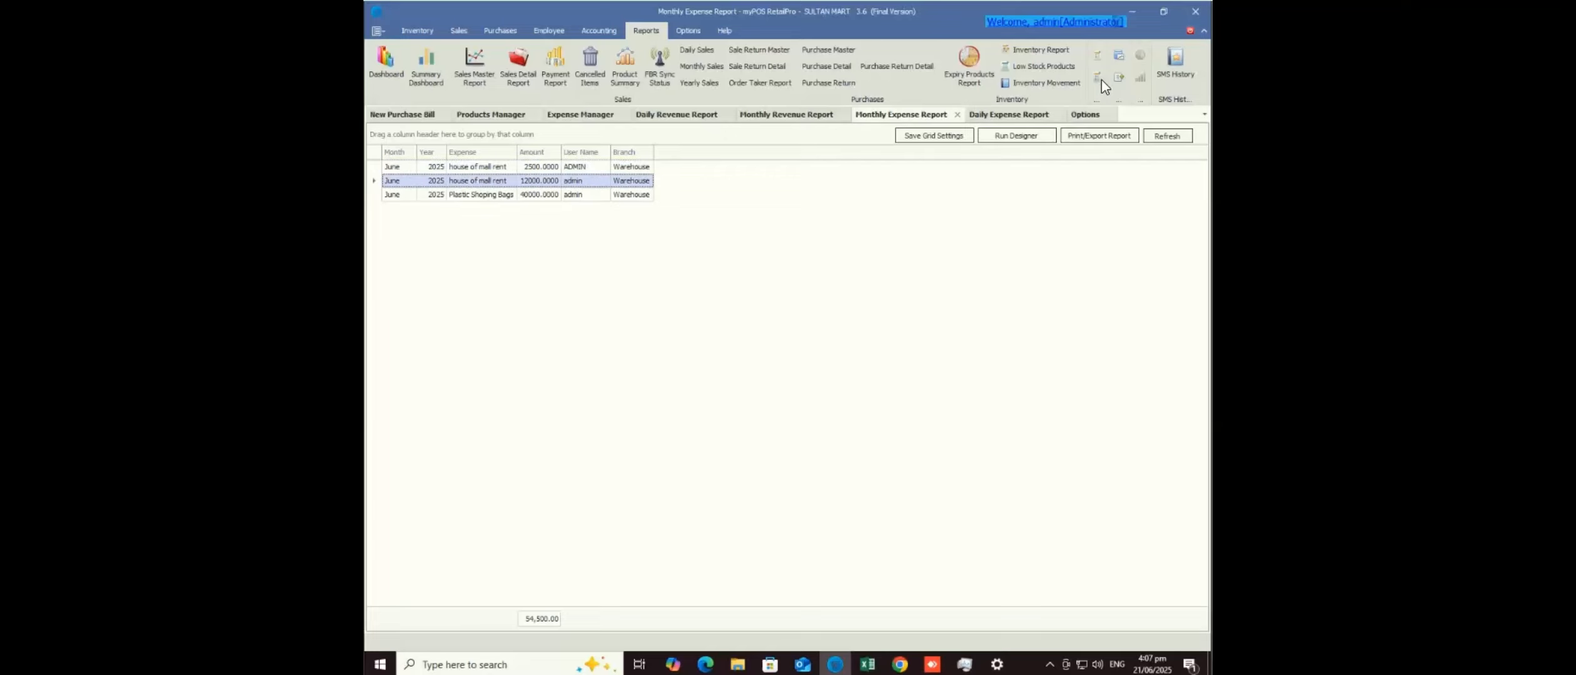
pyautogui.press('Down')
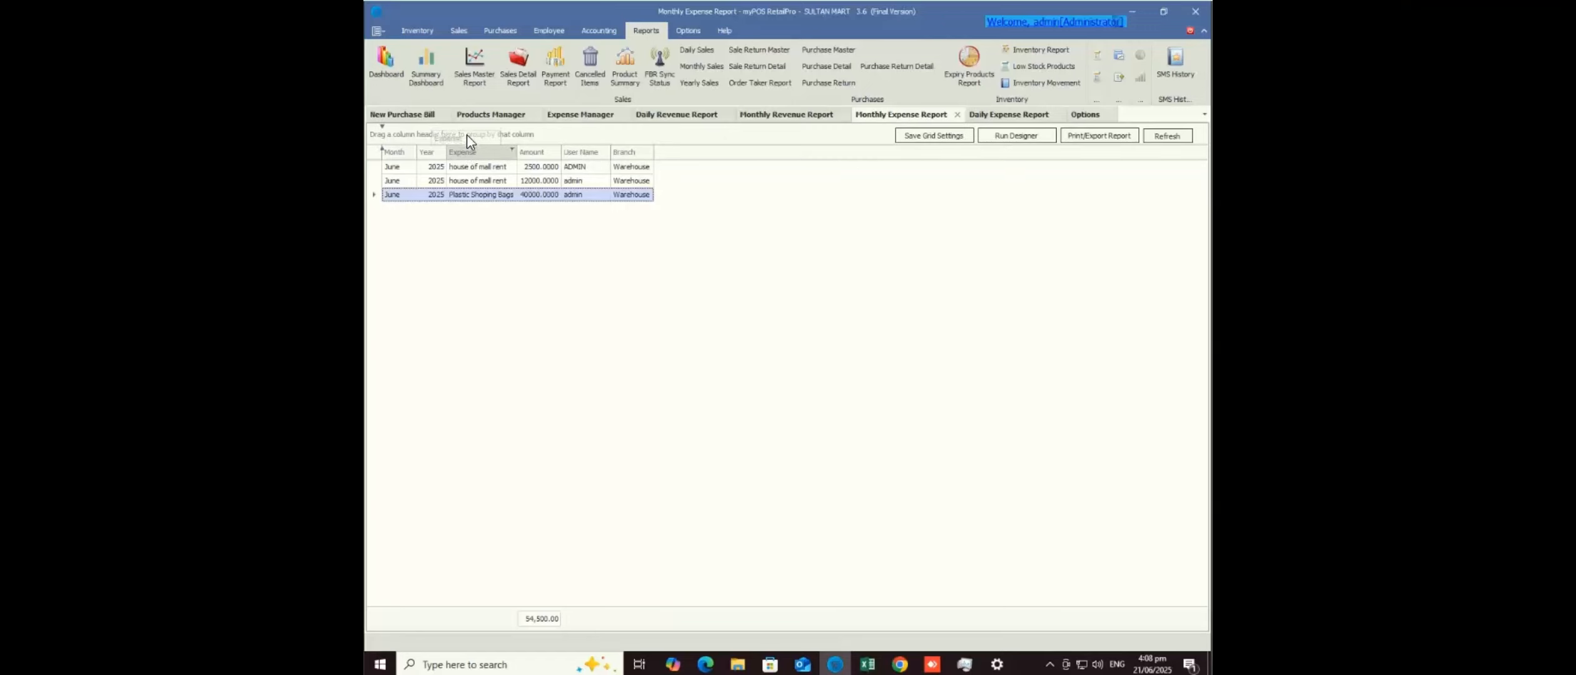
pyautogui.moveTo(467, 135); pyautogui.dragTo(468, 136)
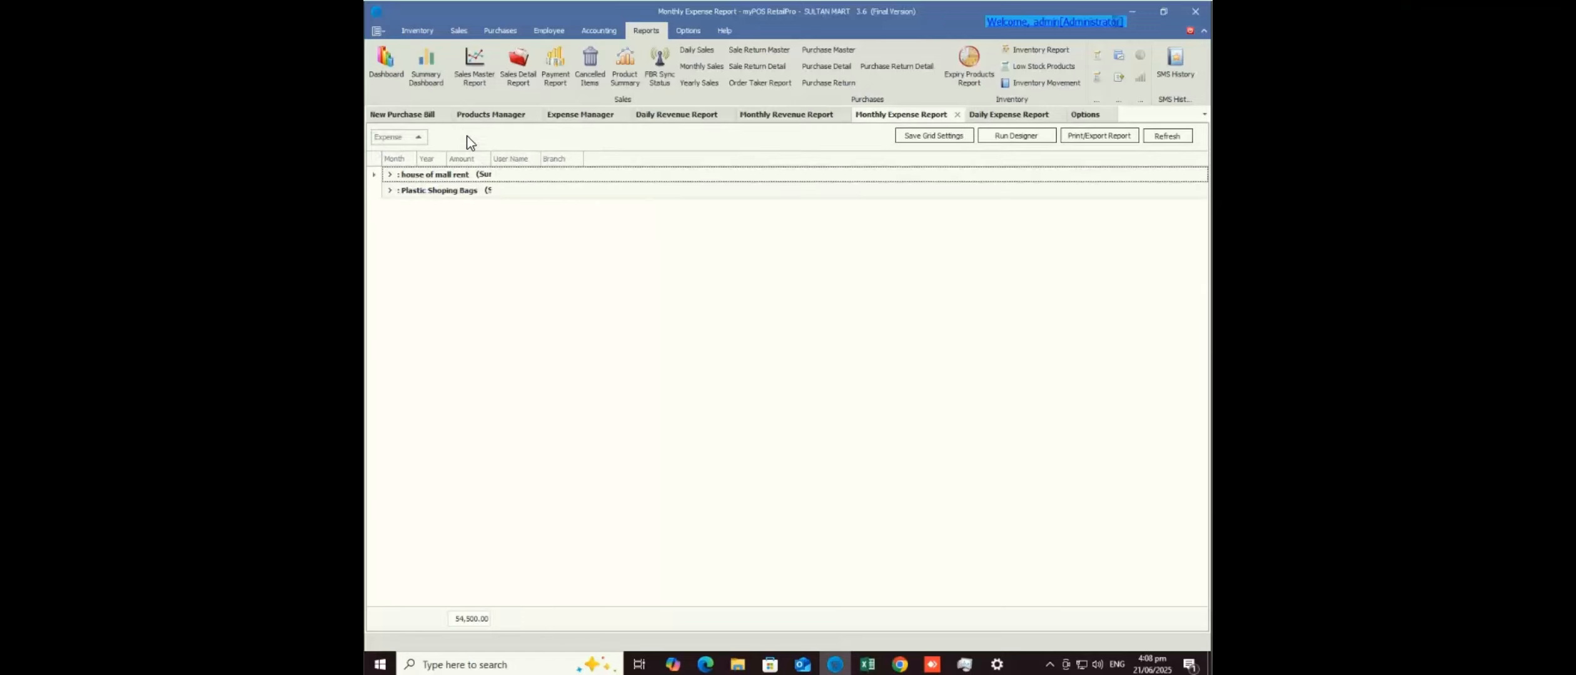
pyautogui.click(492, 159)
pyautogui.moveTo(491, 159); pyautogui.dragTo(584, 170)
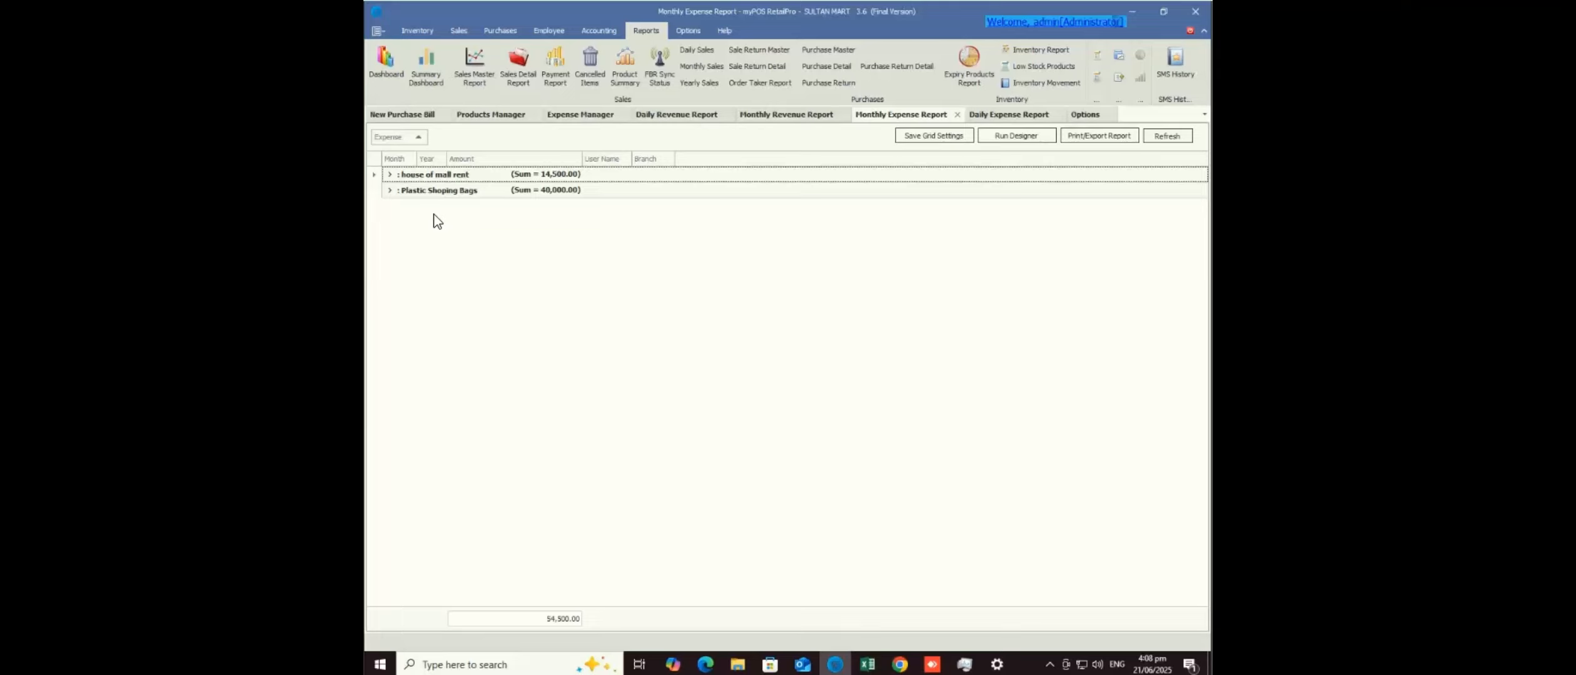
pyautogui.click(519, 66)
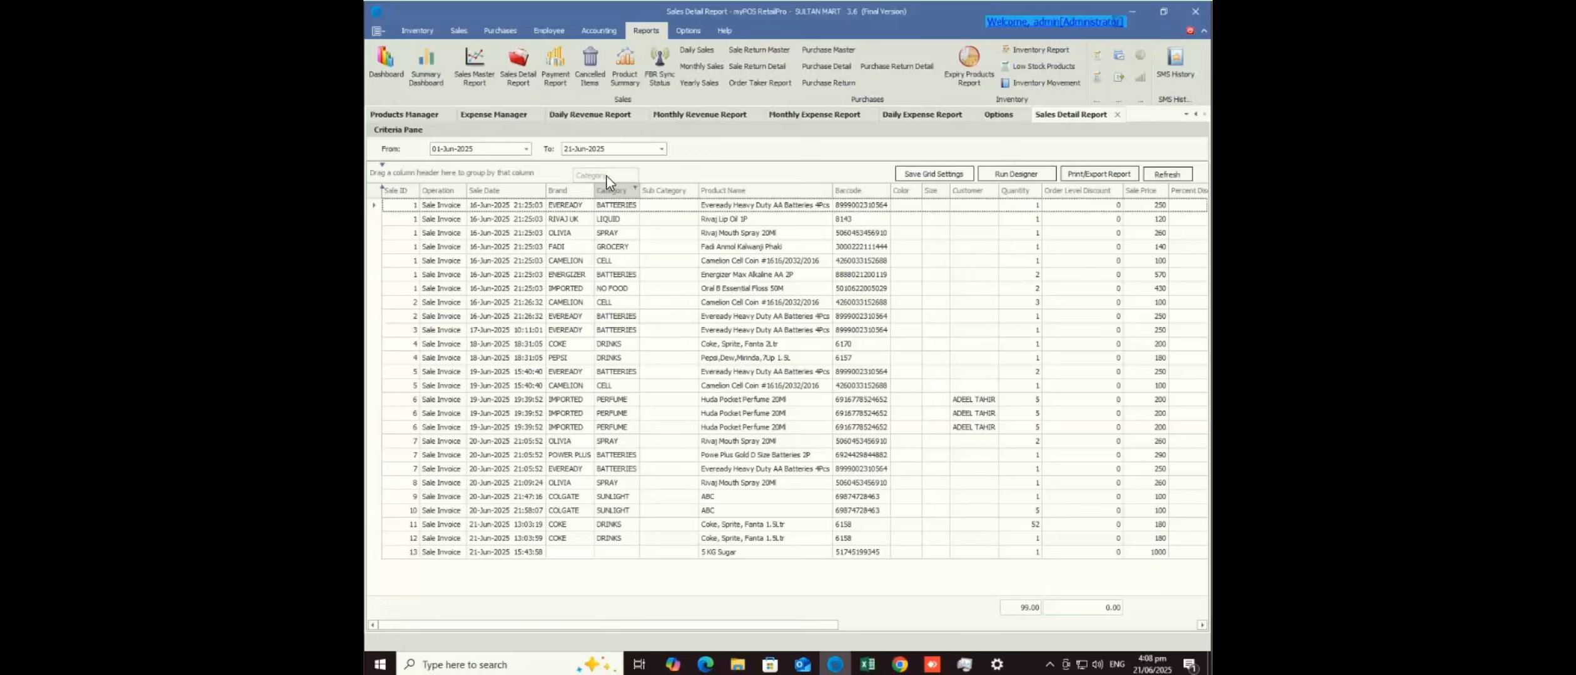
# - Group sales by Category and Sub Category, widen Quantity, and expand BATTERIES down to EVEREADY
pyautogui.moveTo(606, 176); pyautogui.dragTo(606, 177)
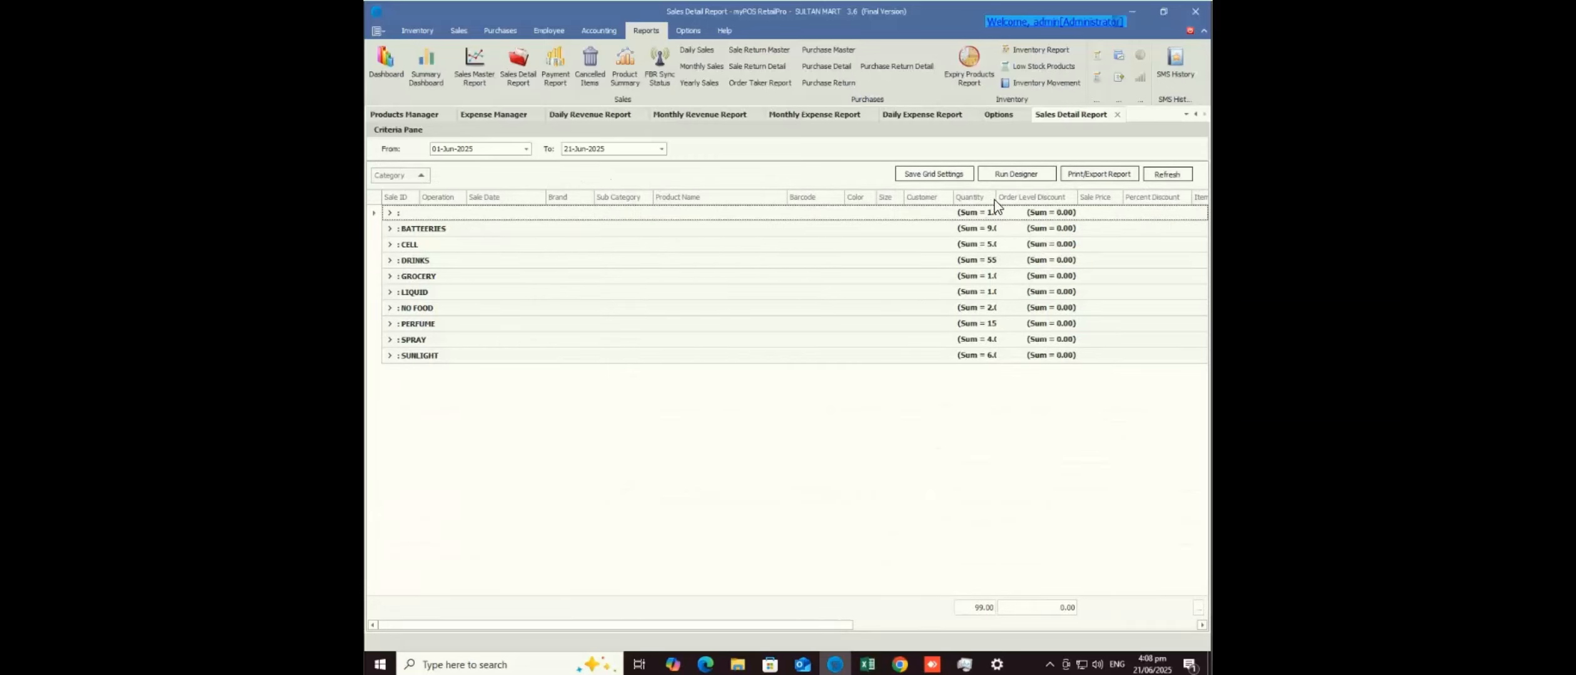
pyautogui.moveTo(998, 198); pyautogui.dragTo(1030, 199)
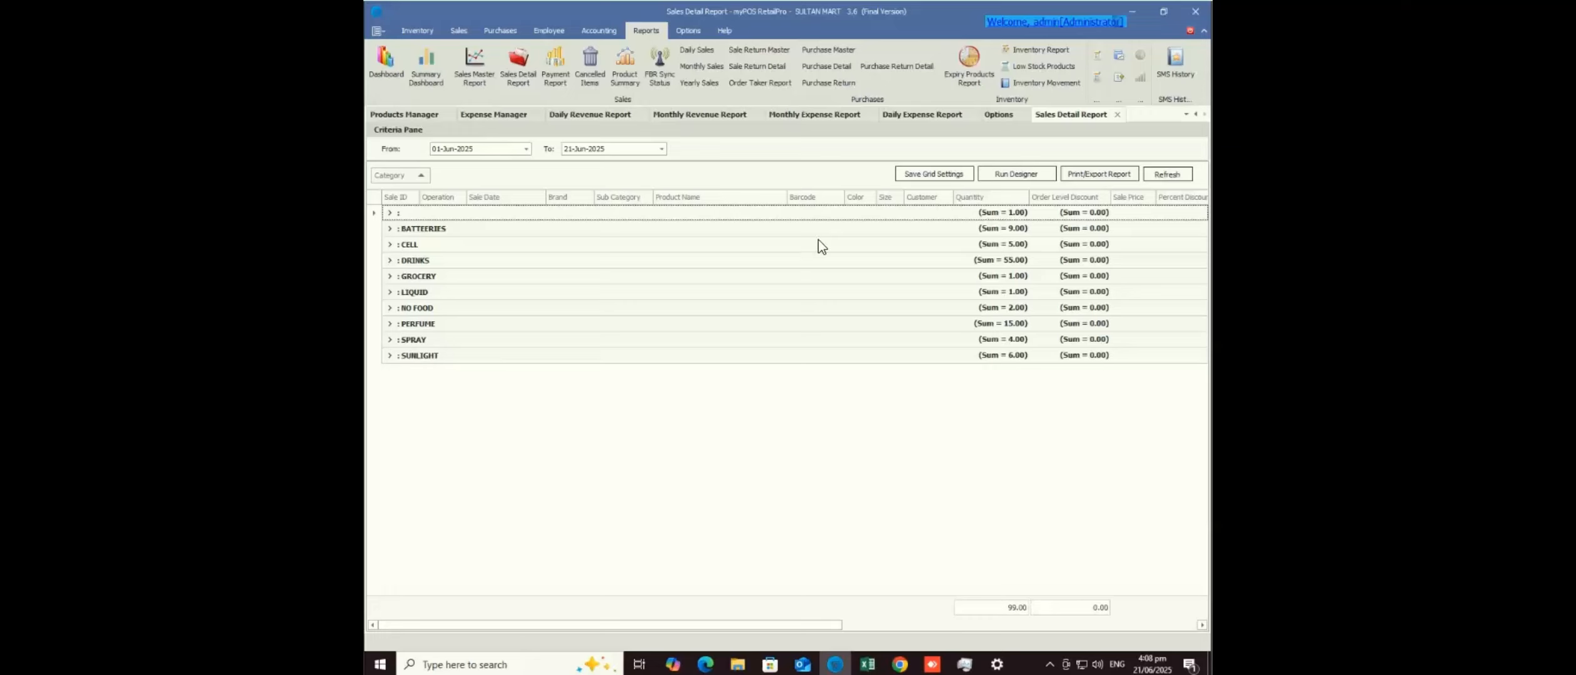
pyautogui.moveTo(624, 193); pyautogui.dragTo(569, 191)
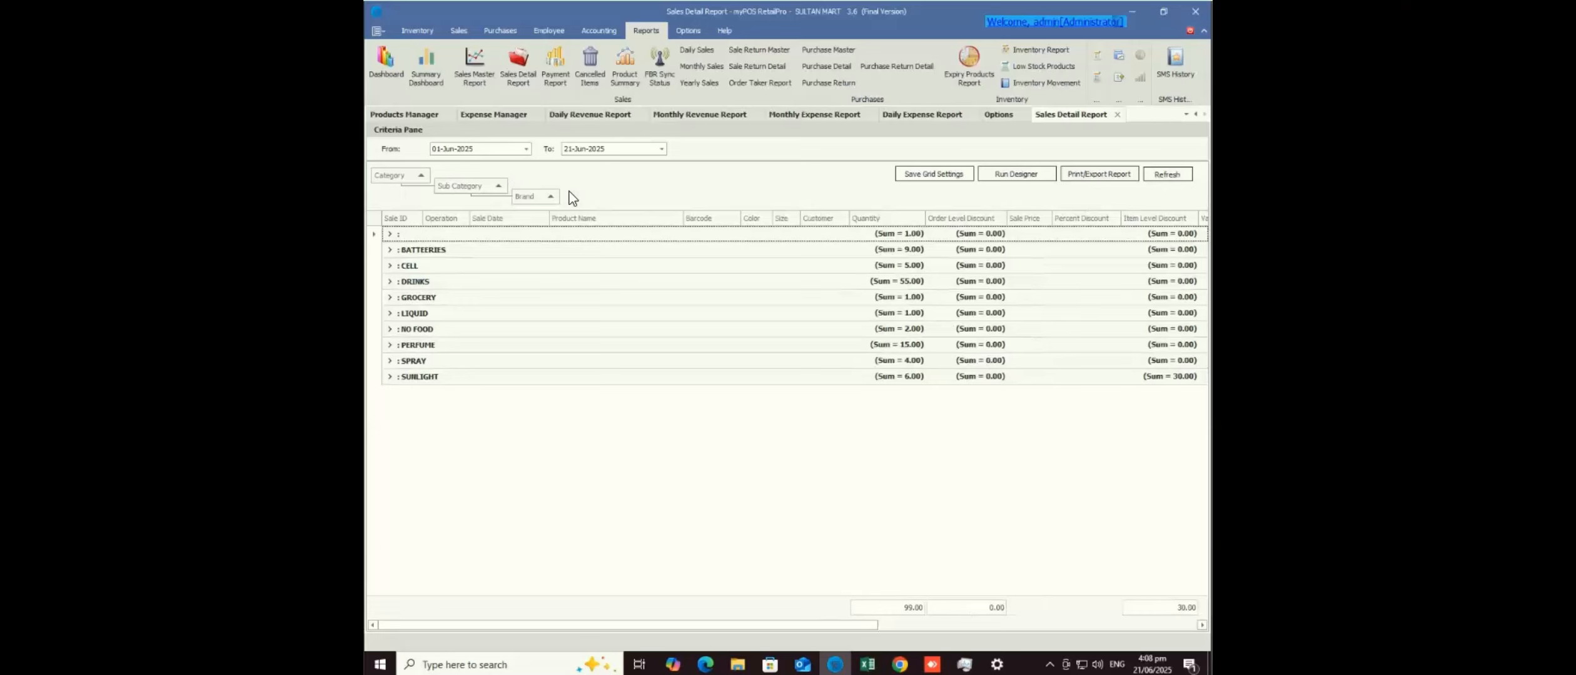
pyautogui.click(389, 250)
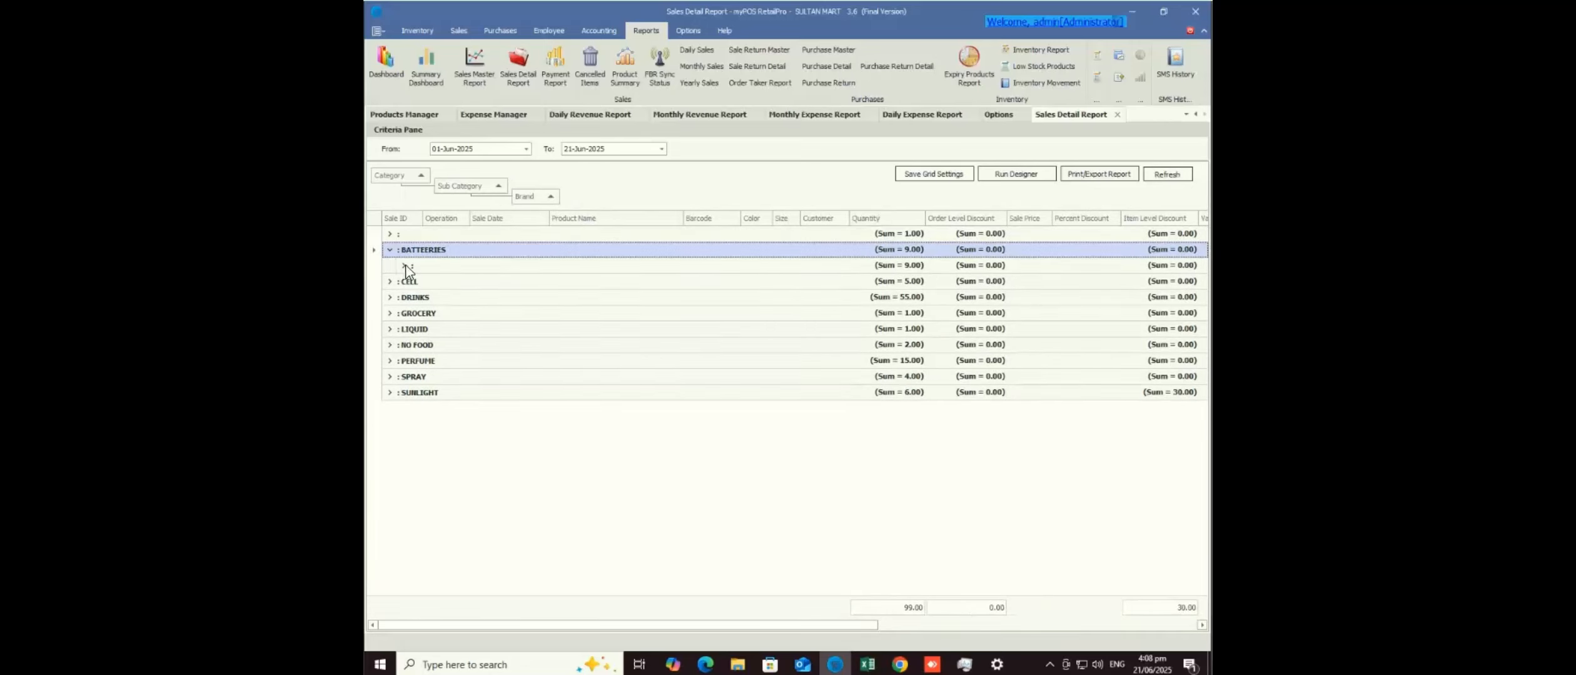
pyautogui.click(404, 266)
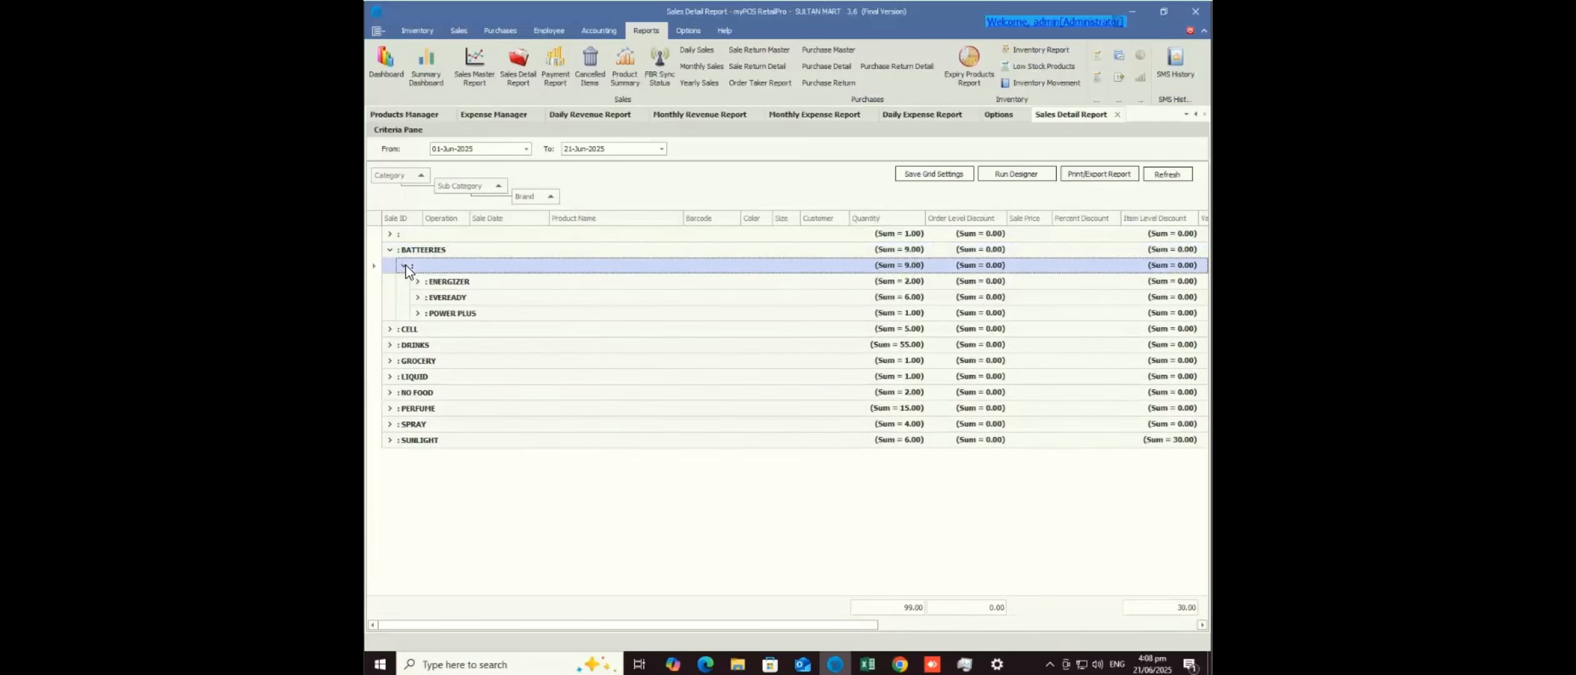
pyautogui.click(417, 298)
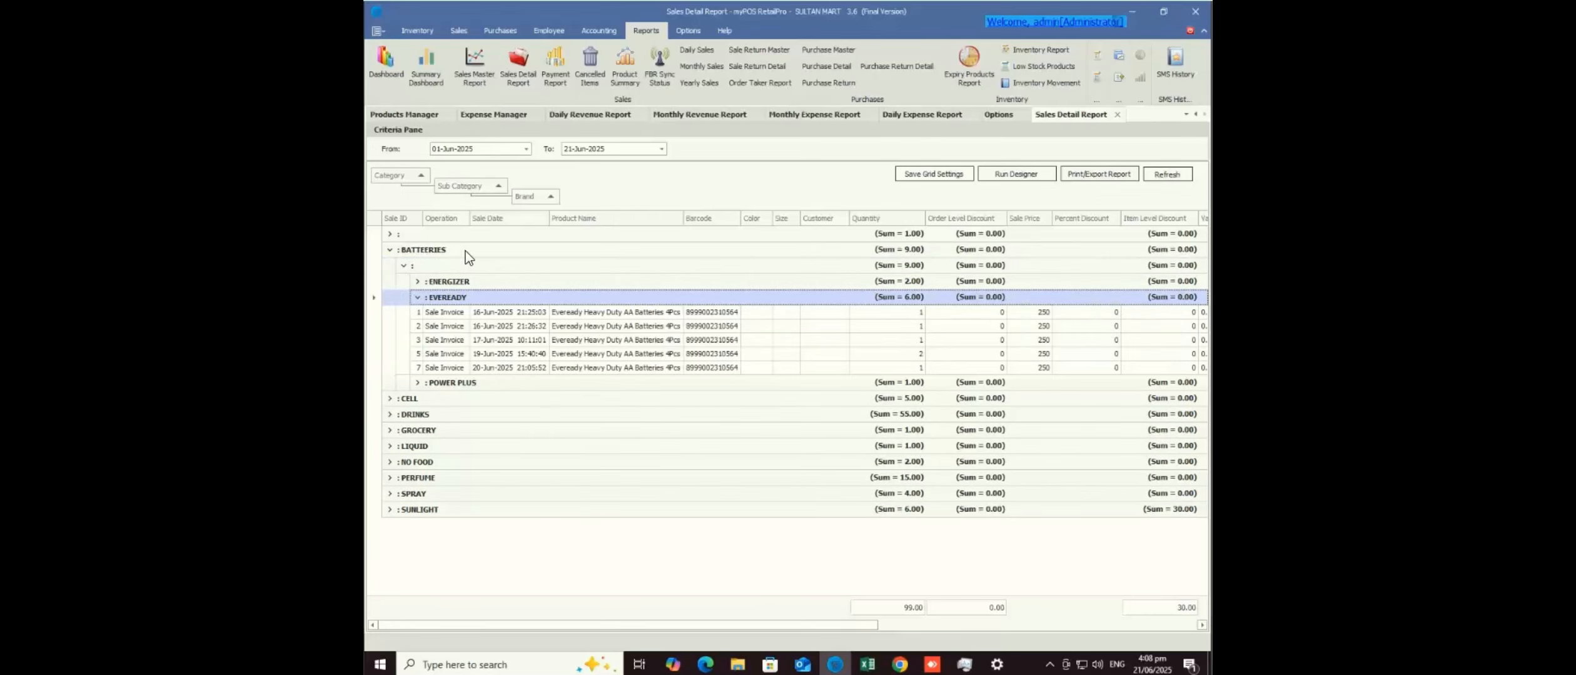
pyautogui.click(555, 195)
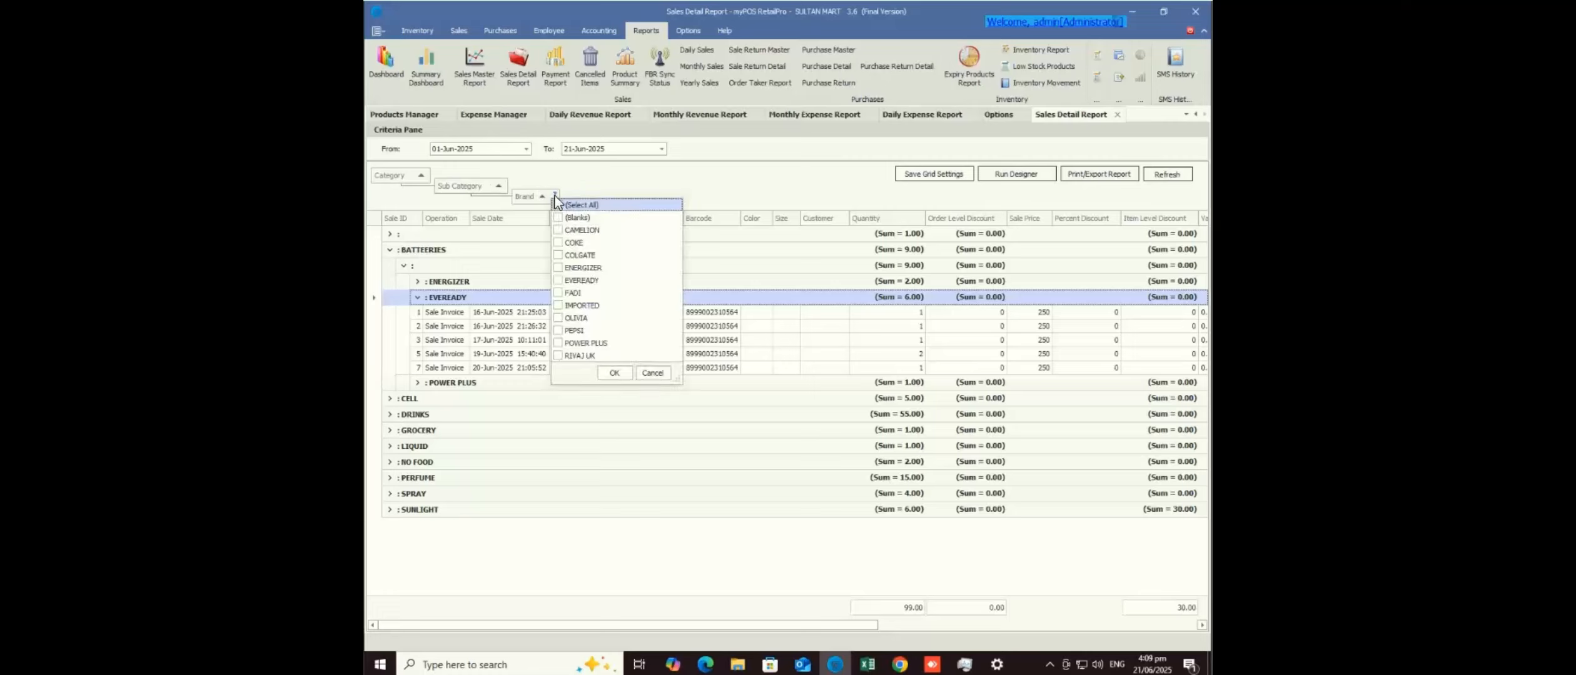
# - Filter the Brand column to COLGATE, FADI and OLIVIA
pyautogui.click(558, 256)
pyautogui.click(558, 292)
pyautogui.click(559, 319)
pyautogui.click(613, 373)
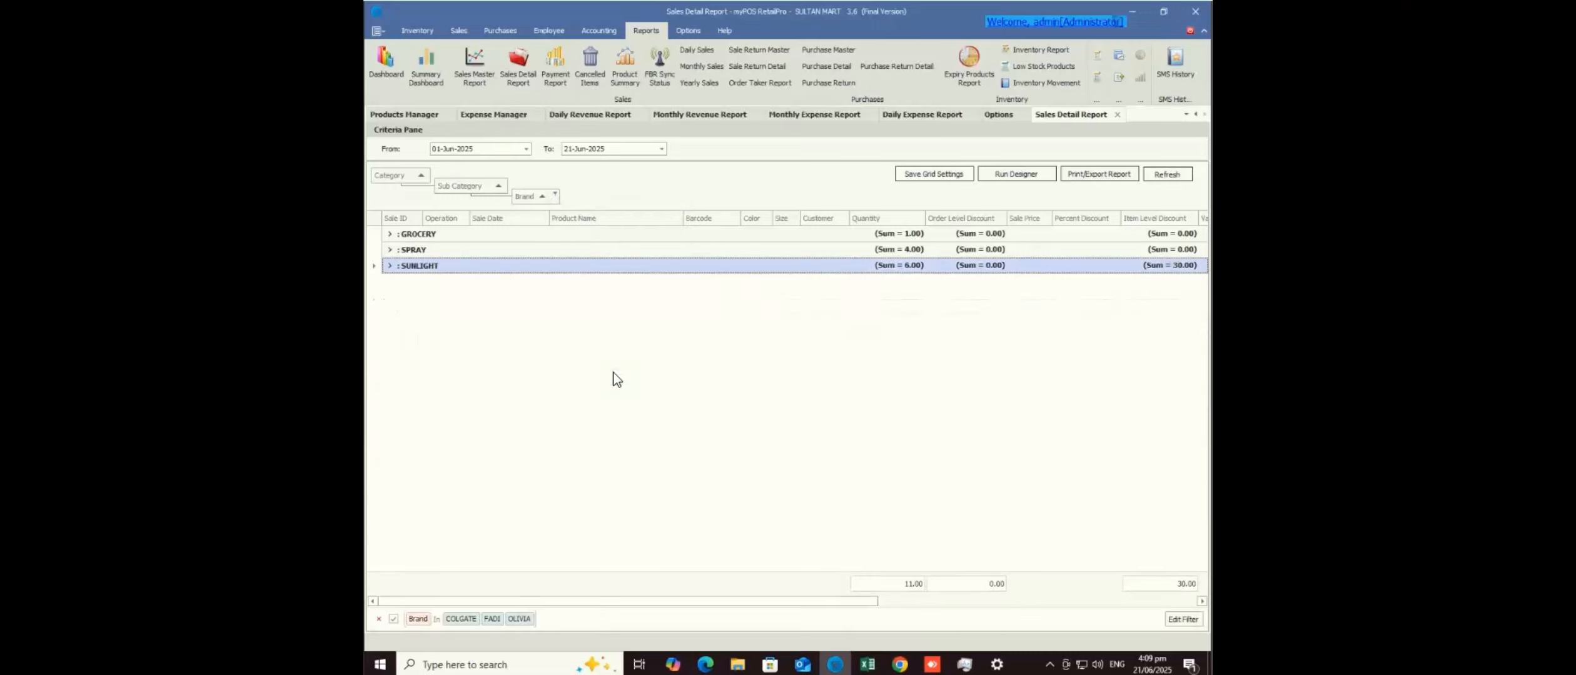
# - Expand SUNLIGHT and its COLGATE group to list the two sales
pyautogui.click(393, 271)
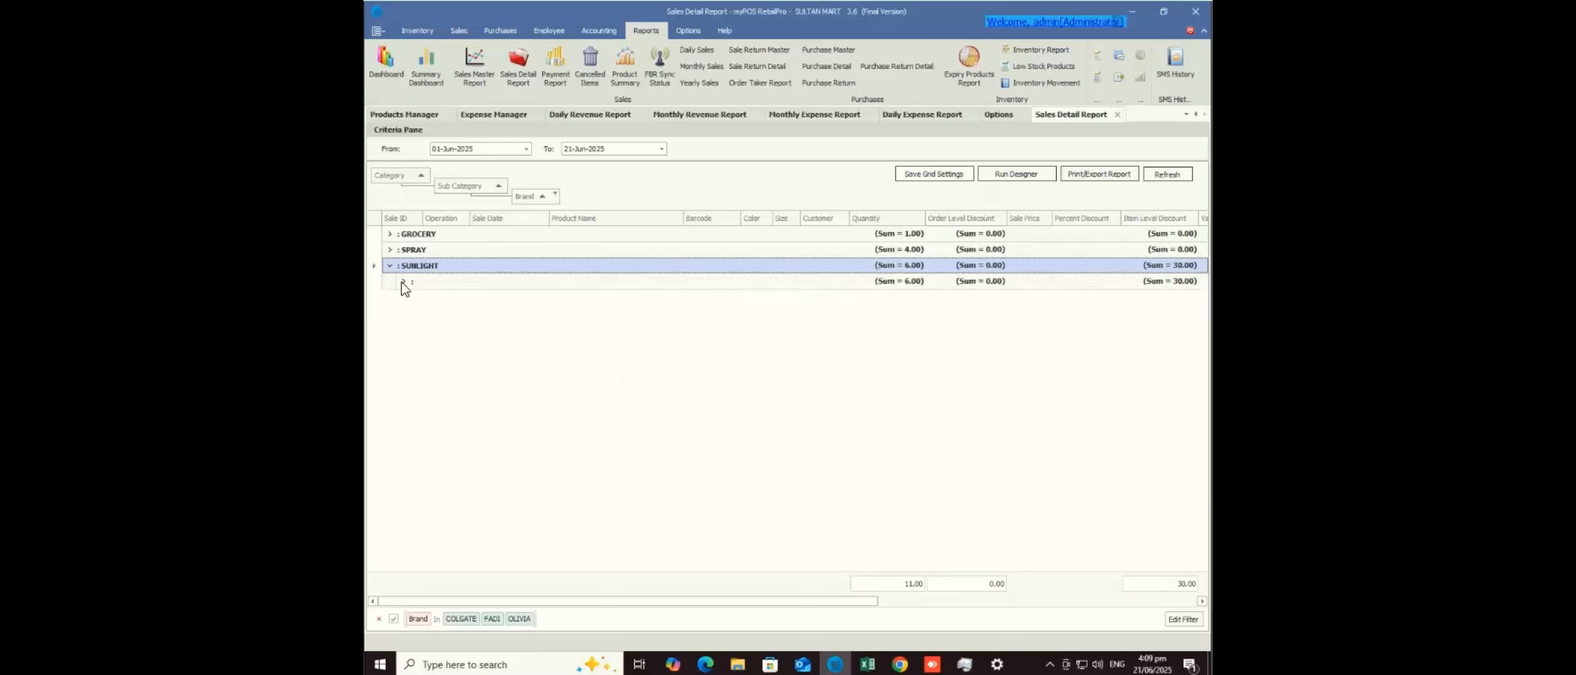
pyautogui.click(402, 282)
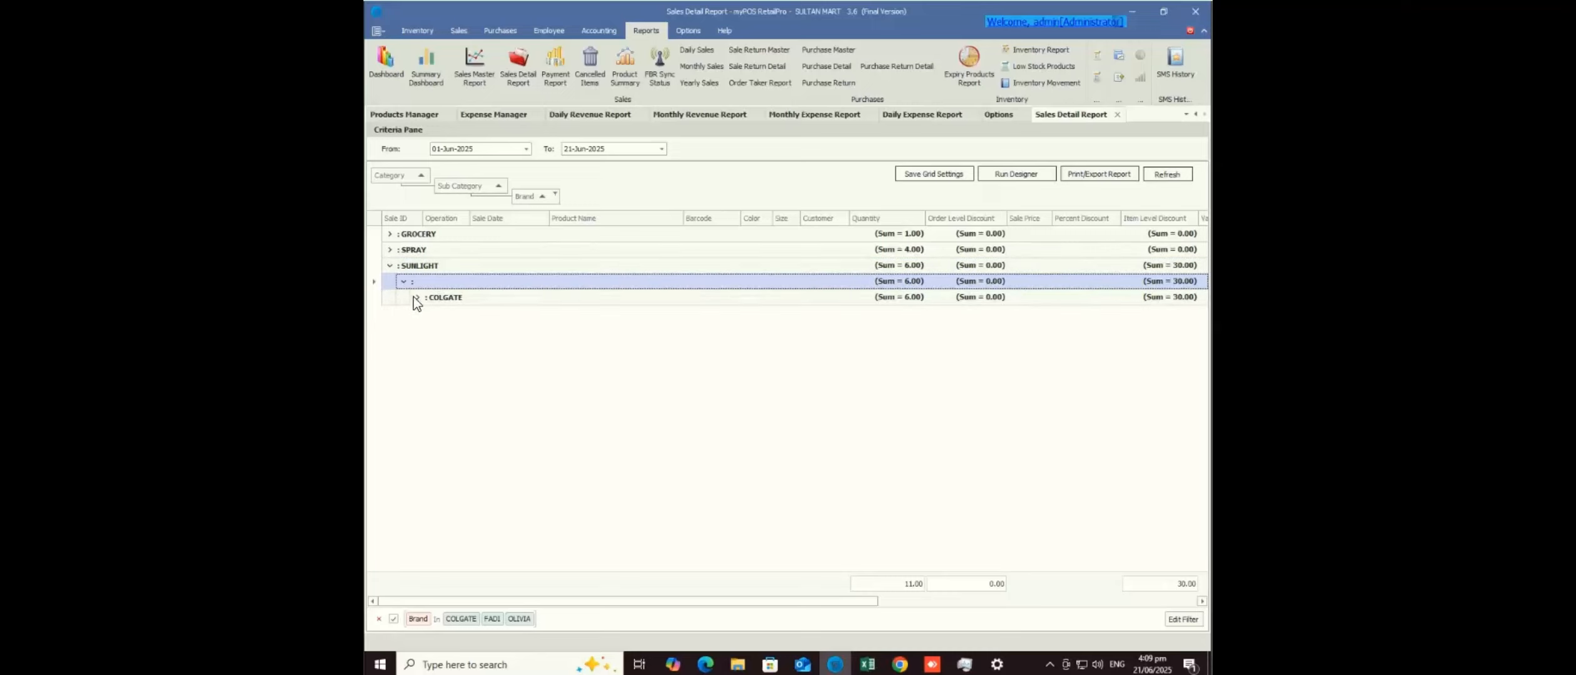
pyautogui.click(414, 298)
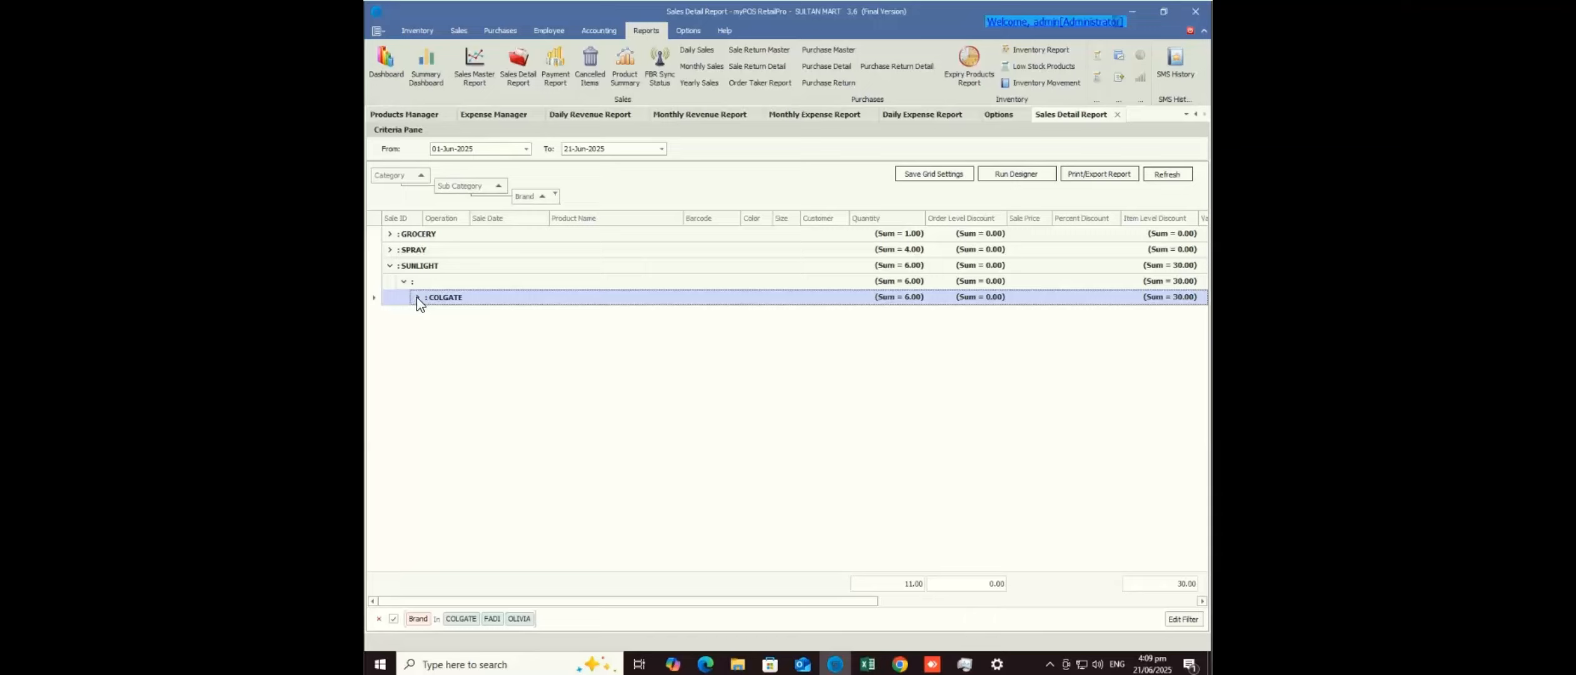
pyautogui.click(417, 298)
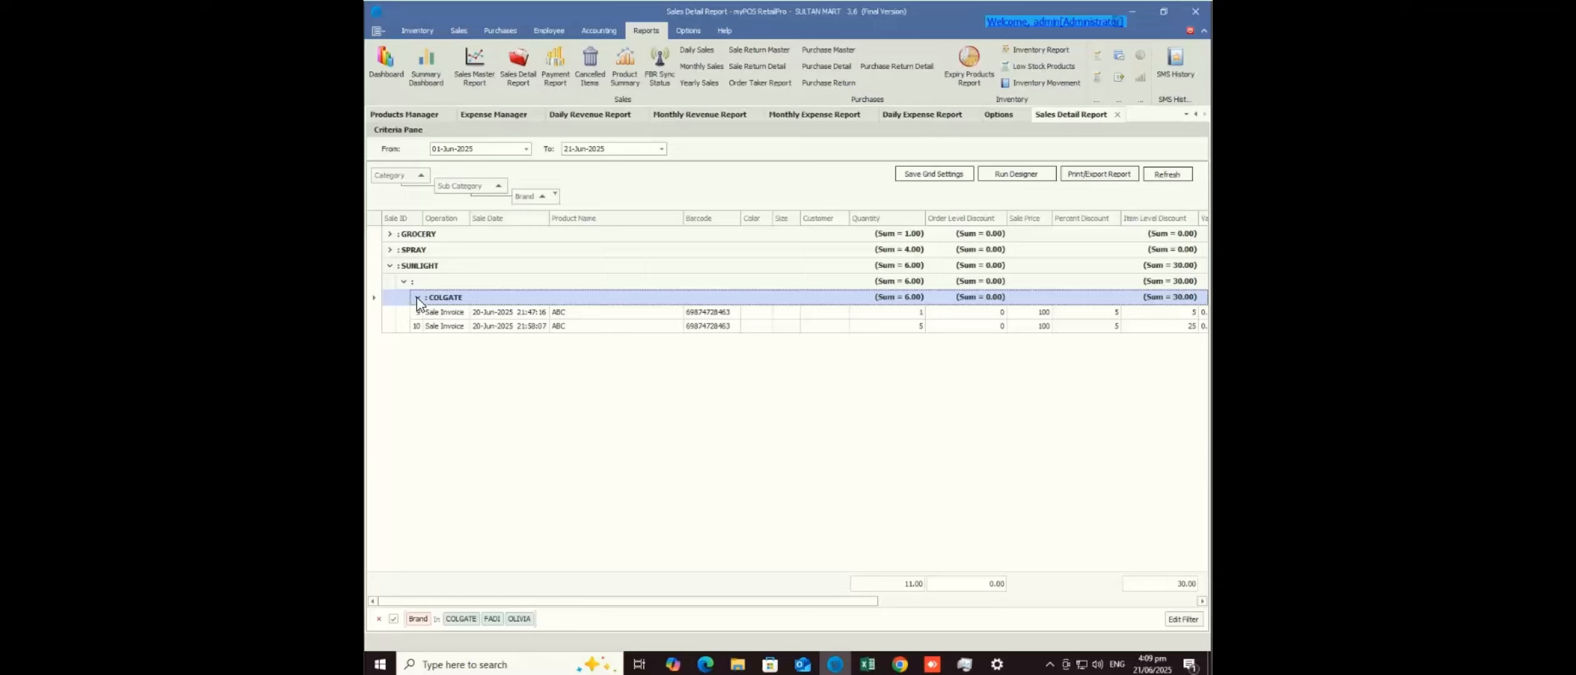
pyautogui.hotkey('alt', 'Tab')
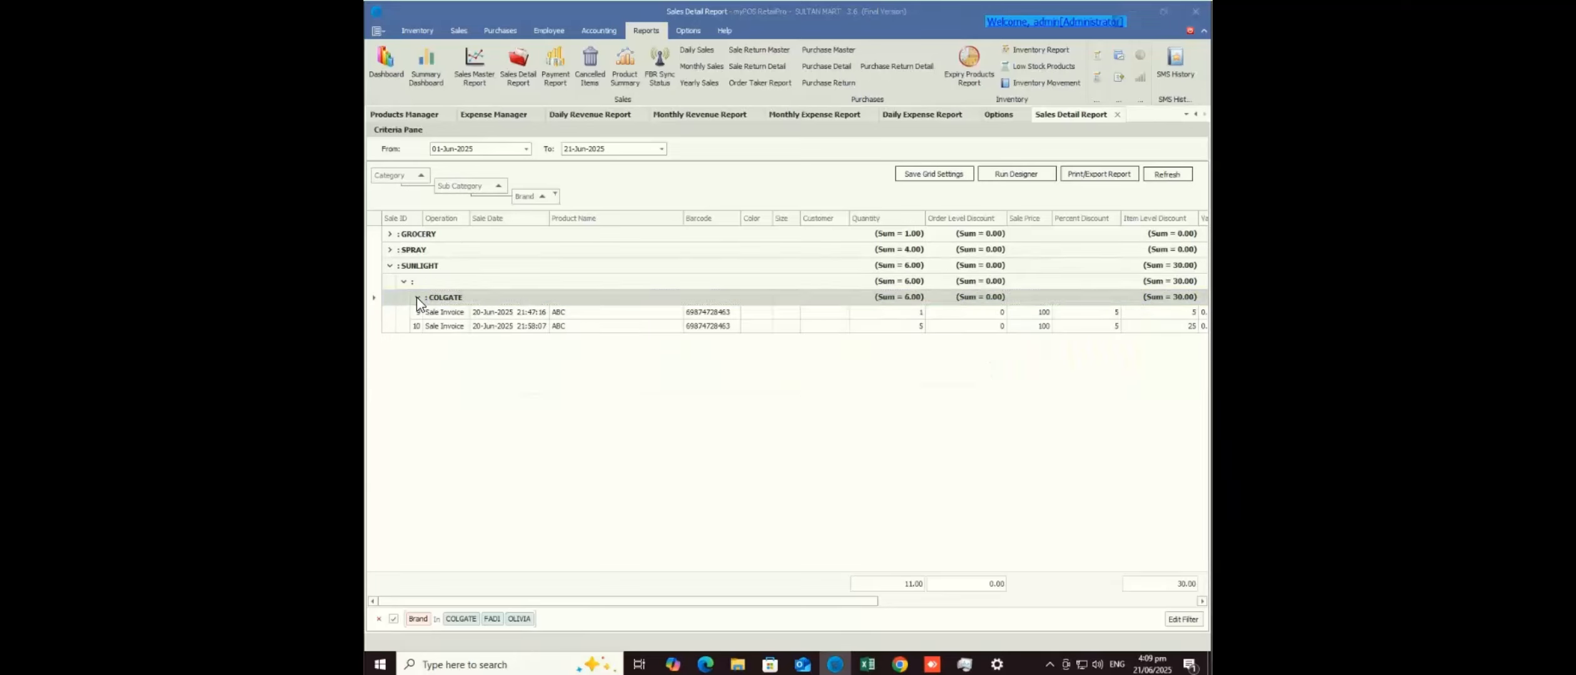
pyautogui.moveTo(932, 664)
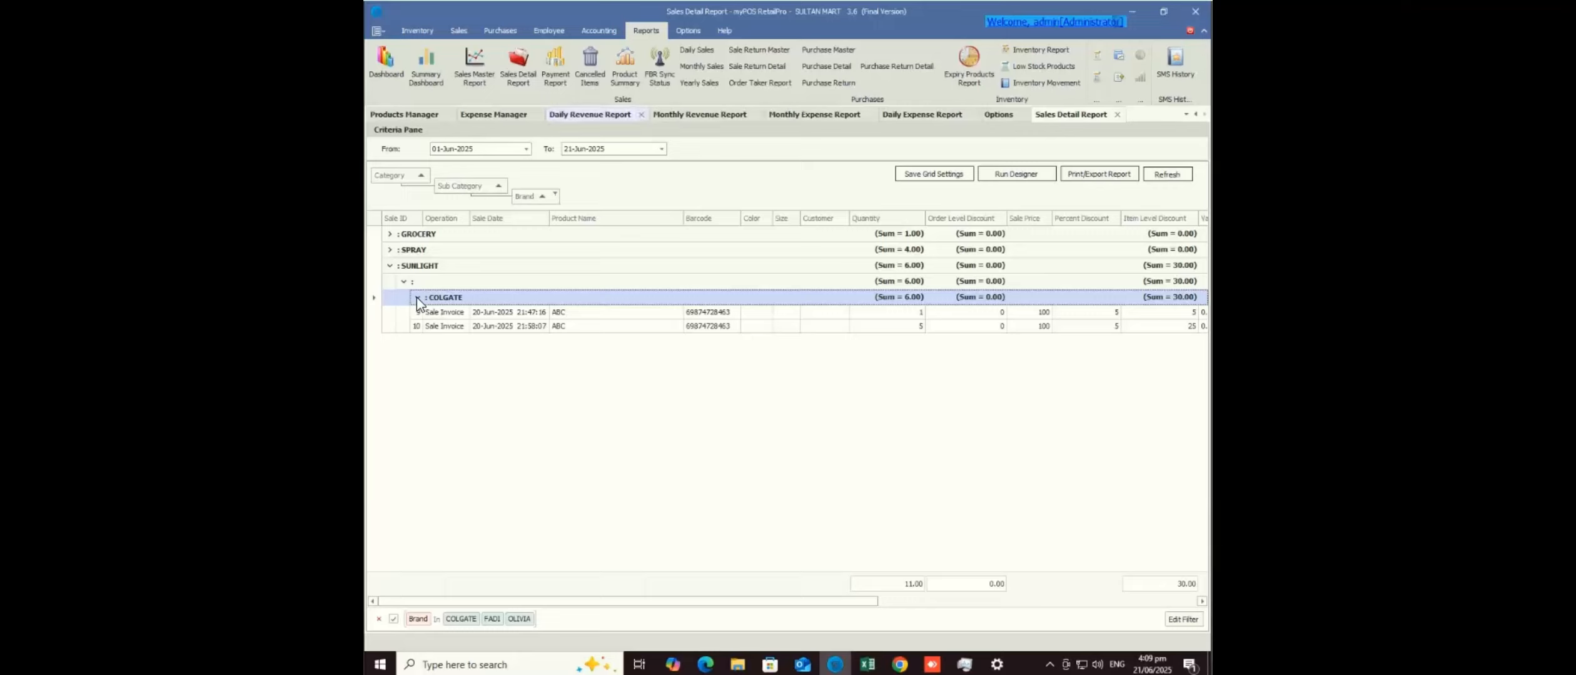
pyautogui.click(549, 30)
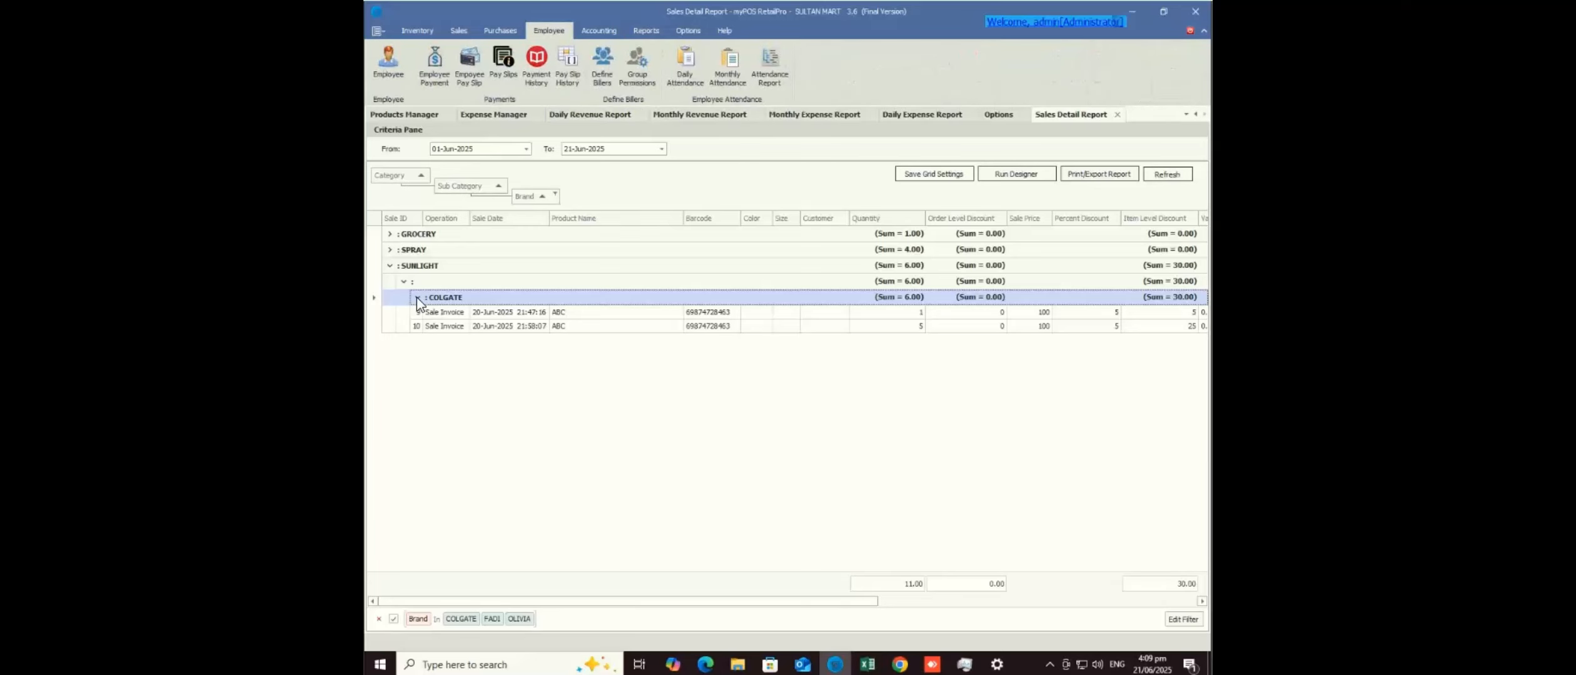
# - Open the Logins Manager, view existing employees, and reset the form for a new employee
pyautogui.click(388, 63)
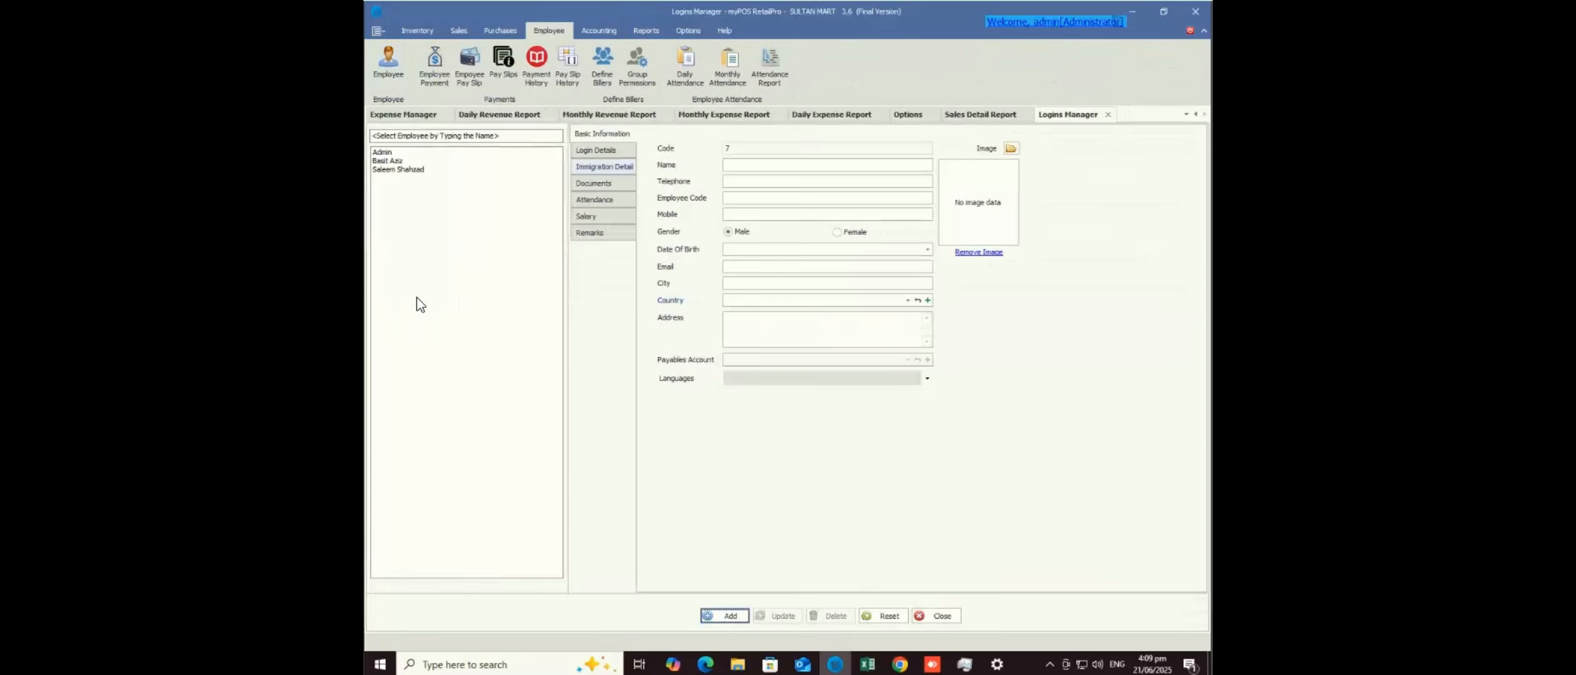
pyautogui.click(725, 616)
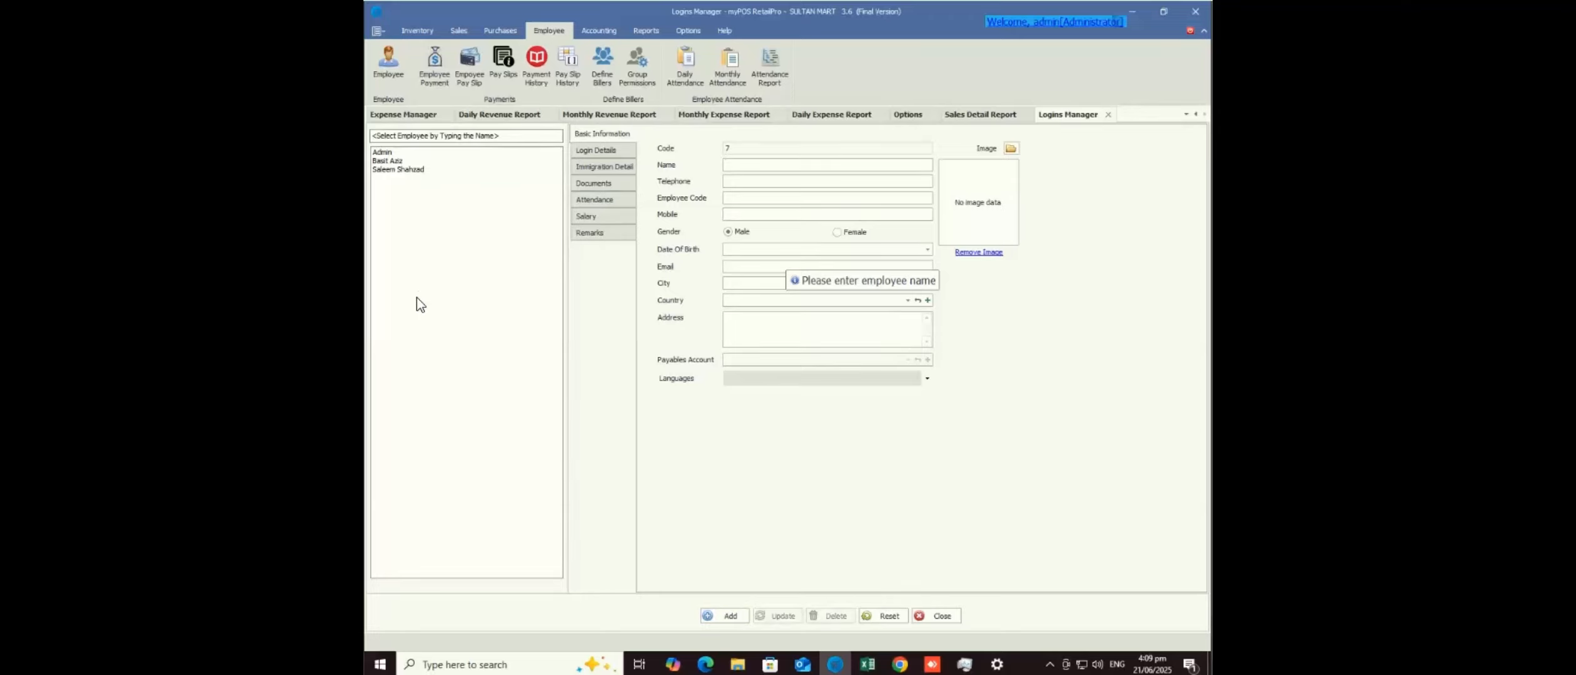
pyautogui.click(382, 152)
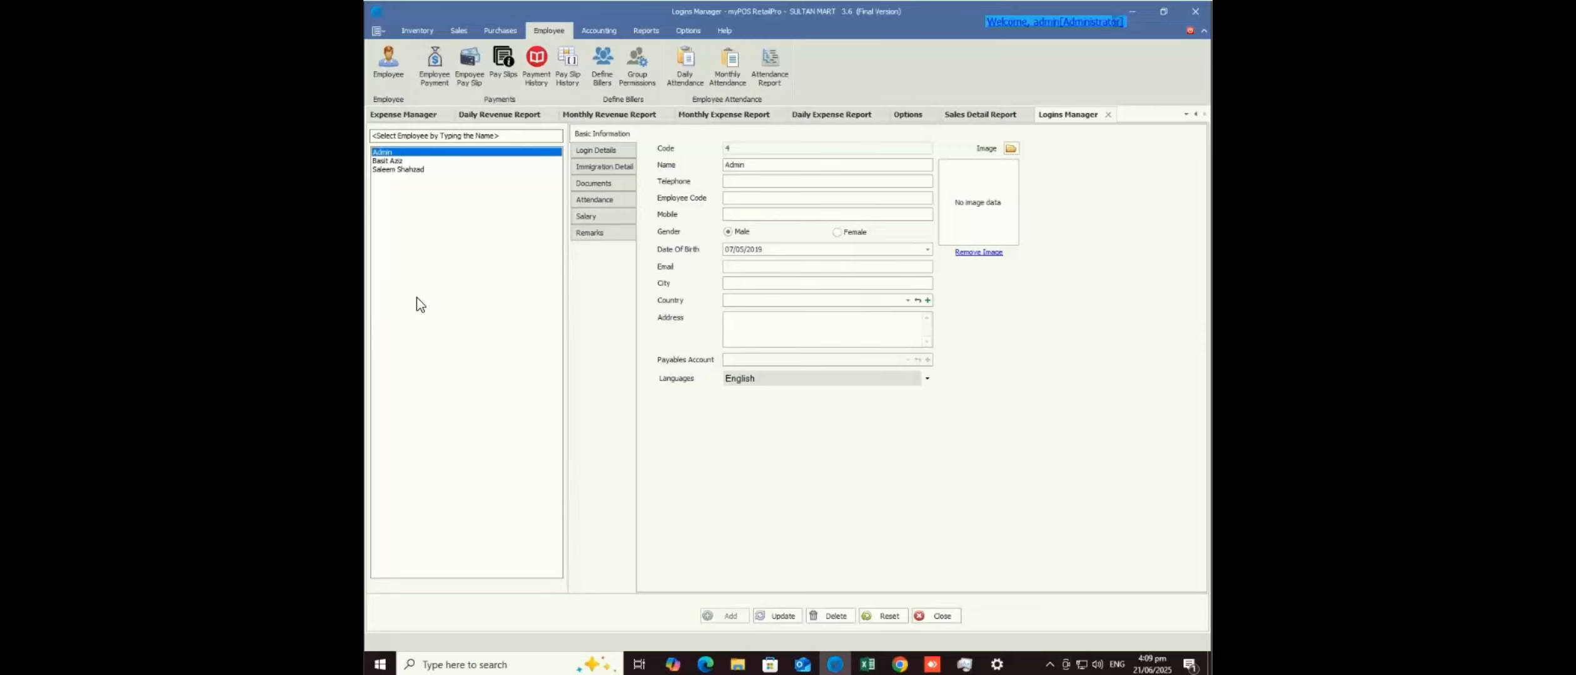
pyautogui.click(398, 169)
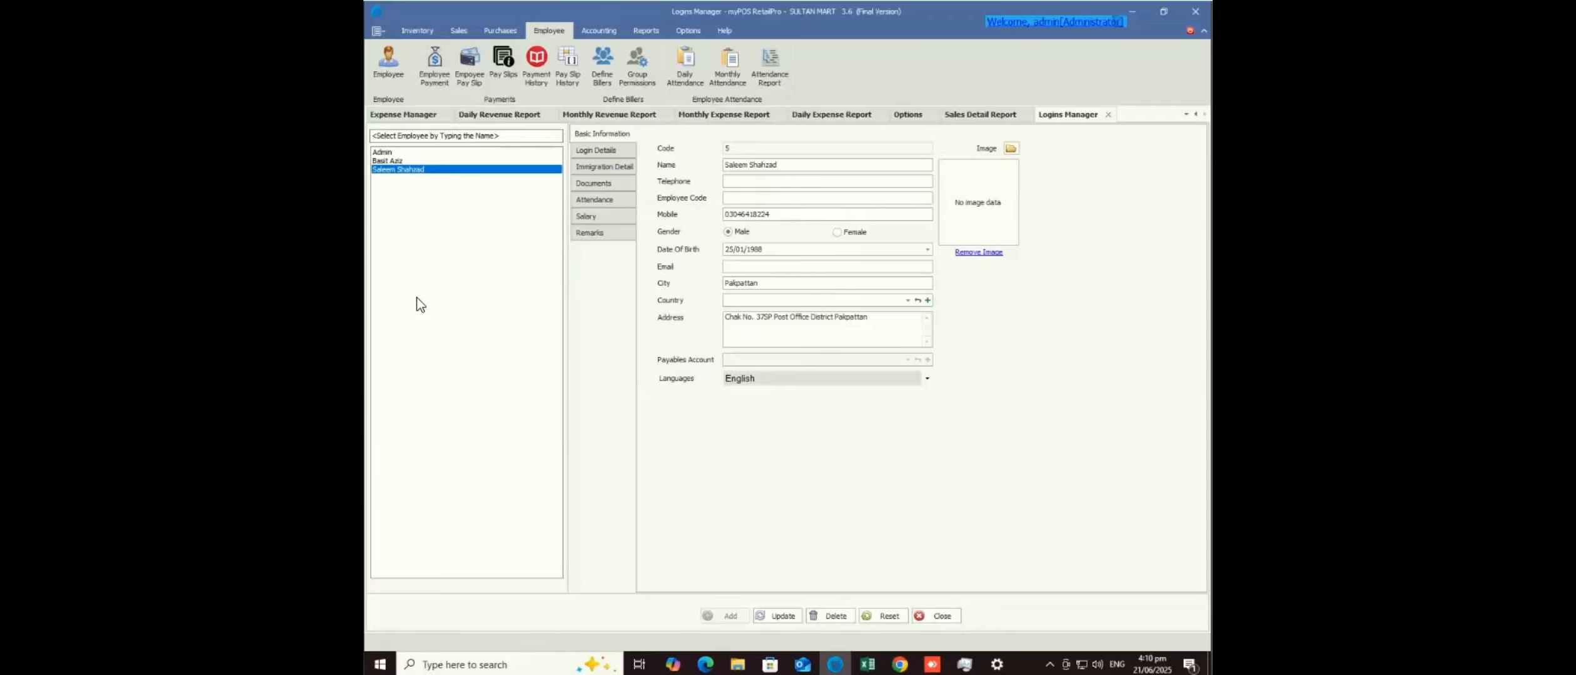
pyautogui.click(883, 616)
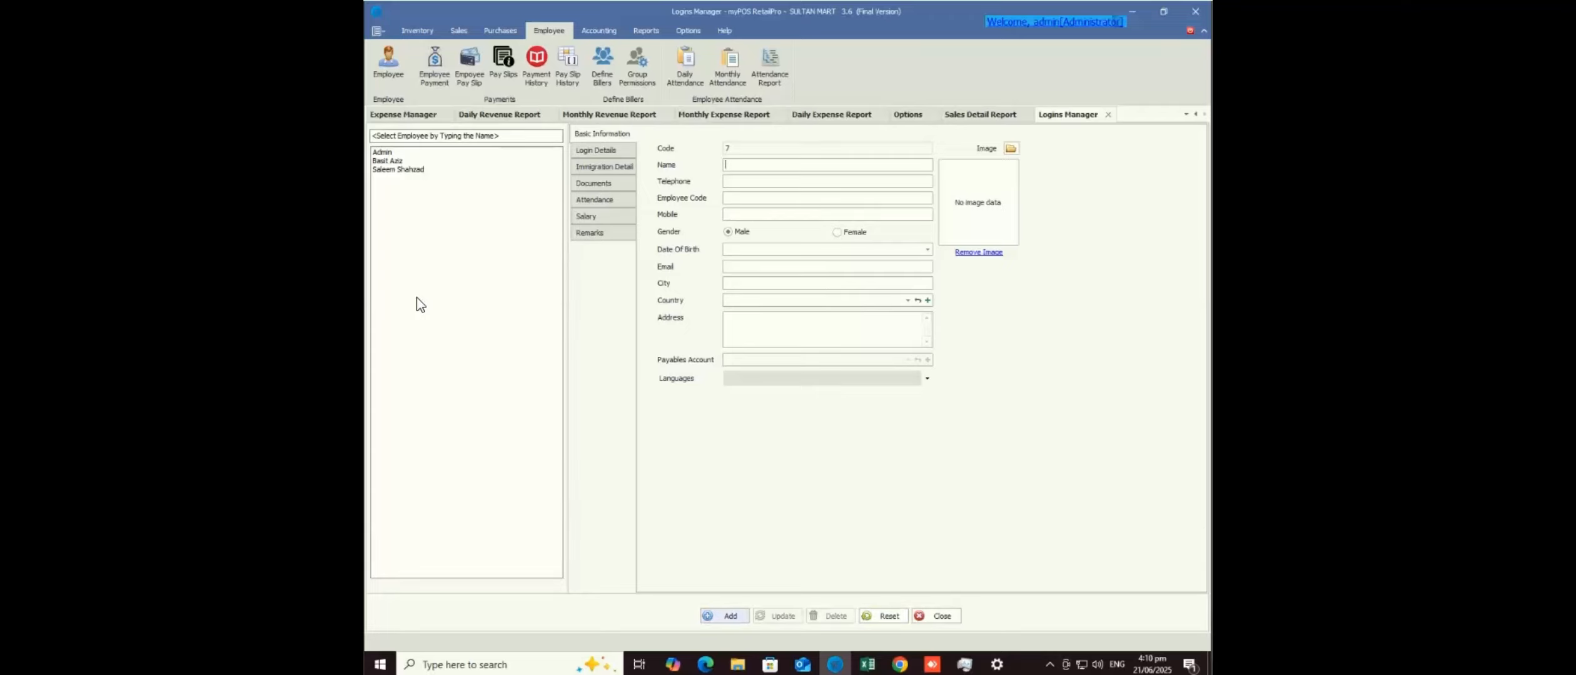
pyautogui.click(827, 165)
# - Assign the Cashier Permissions group in the new login's Login Details
pyautogui.click(595, 150)
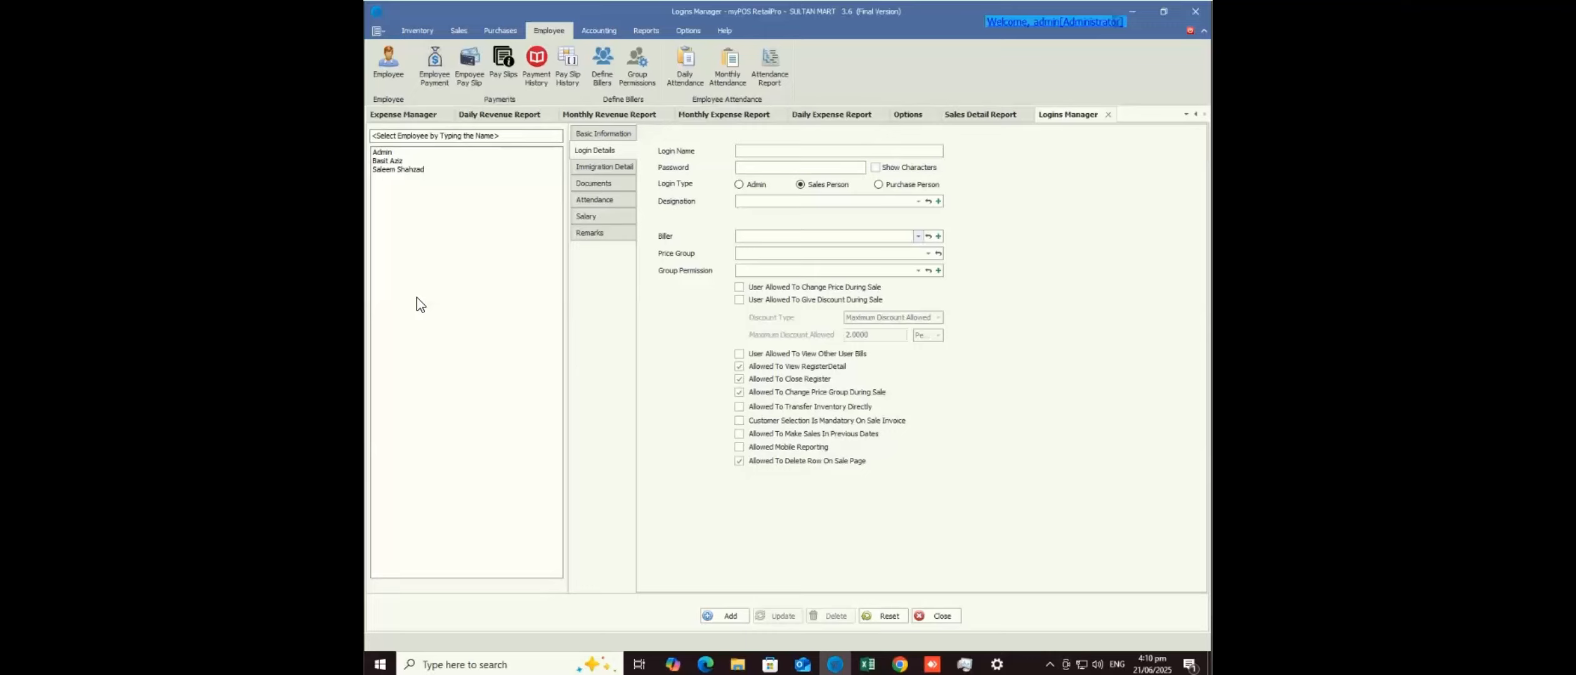
pyautogui.click(918, 201)
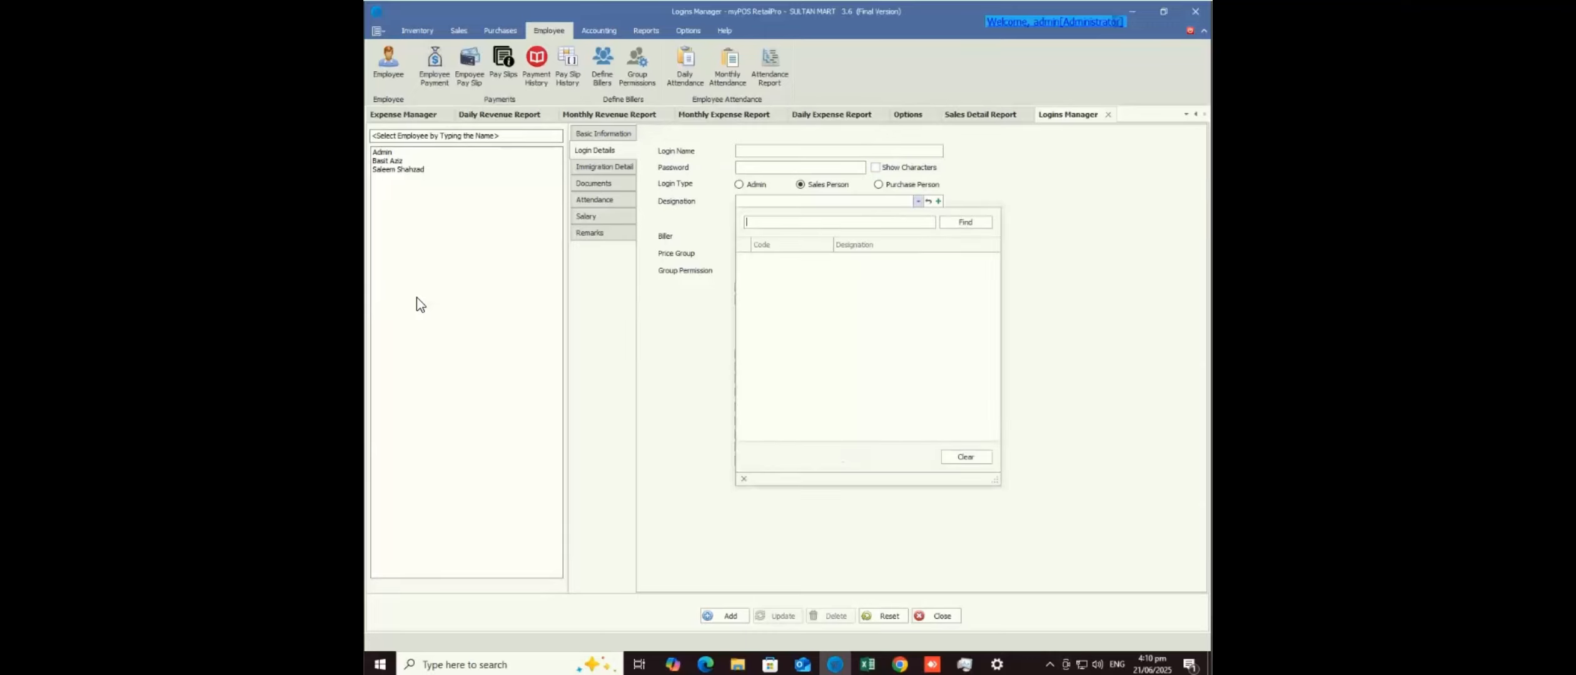
pyautogui.press('Escape')
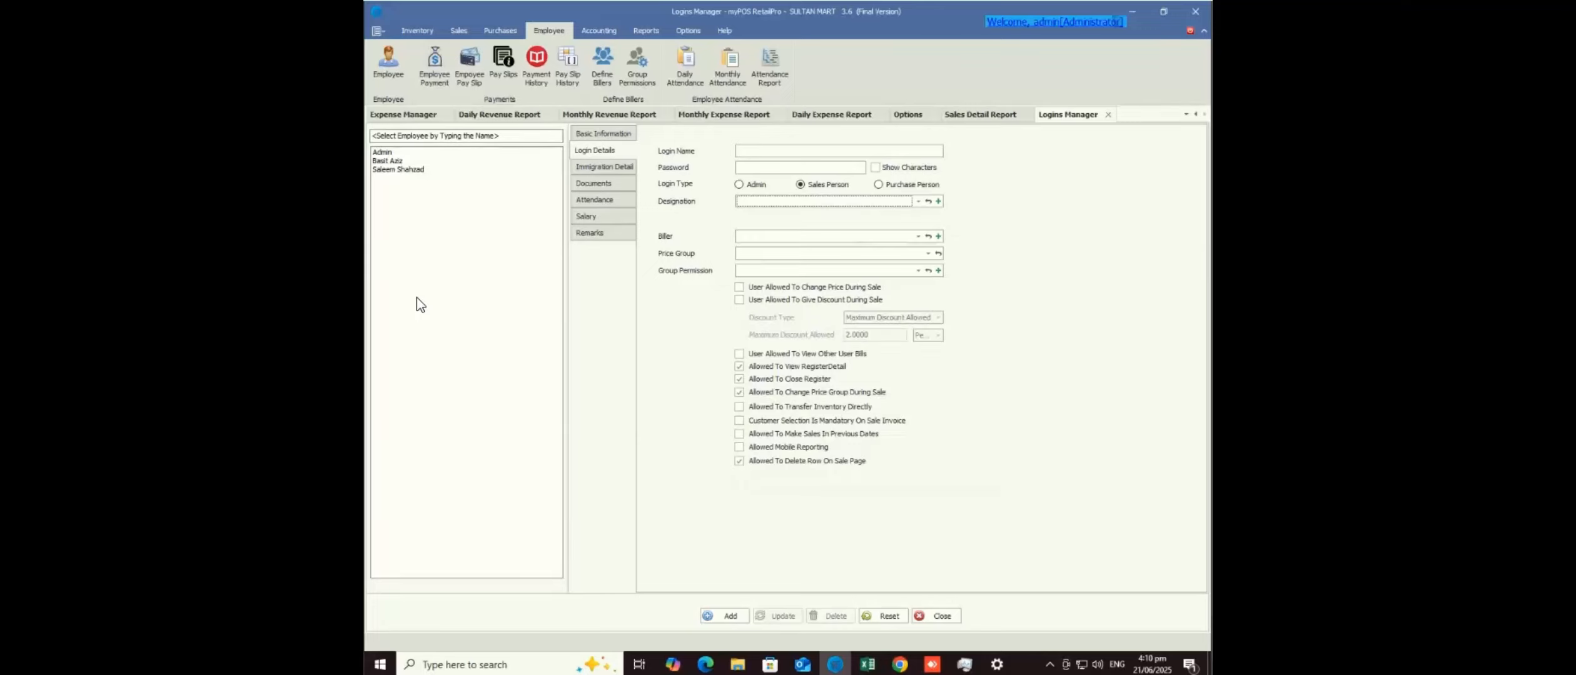
pyautogui.click(918, 270)
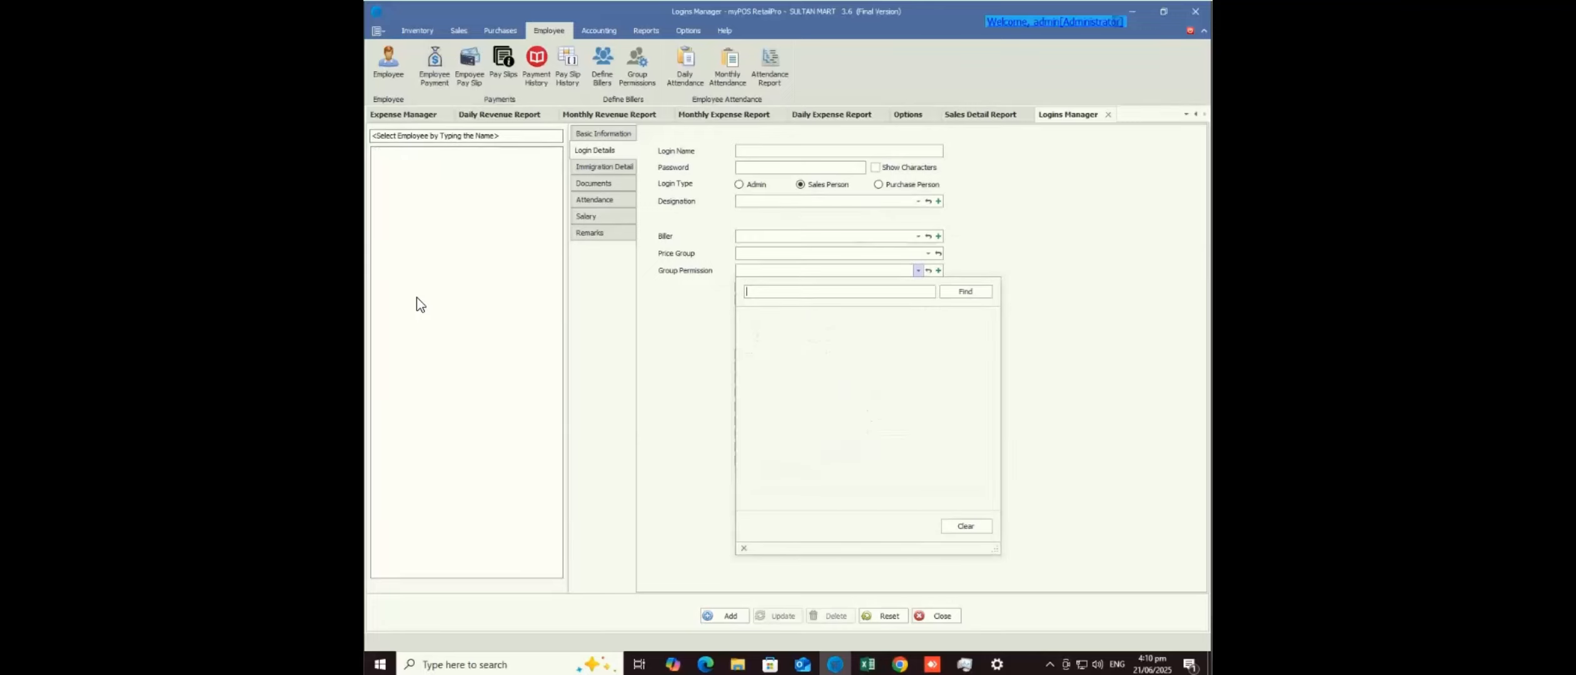
pyautogui.press('Down')
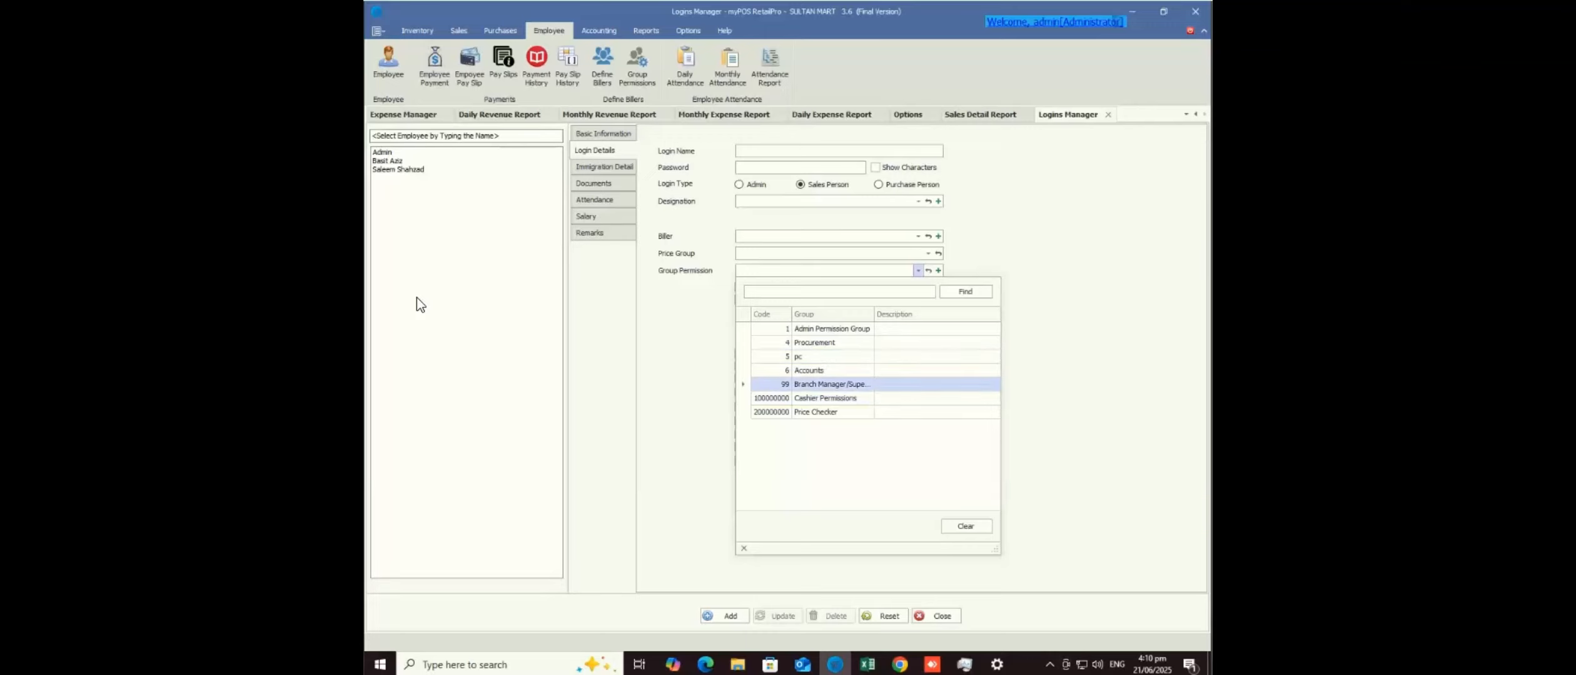
pyautogui.press('Down')
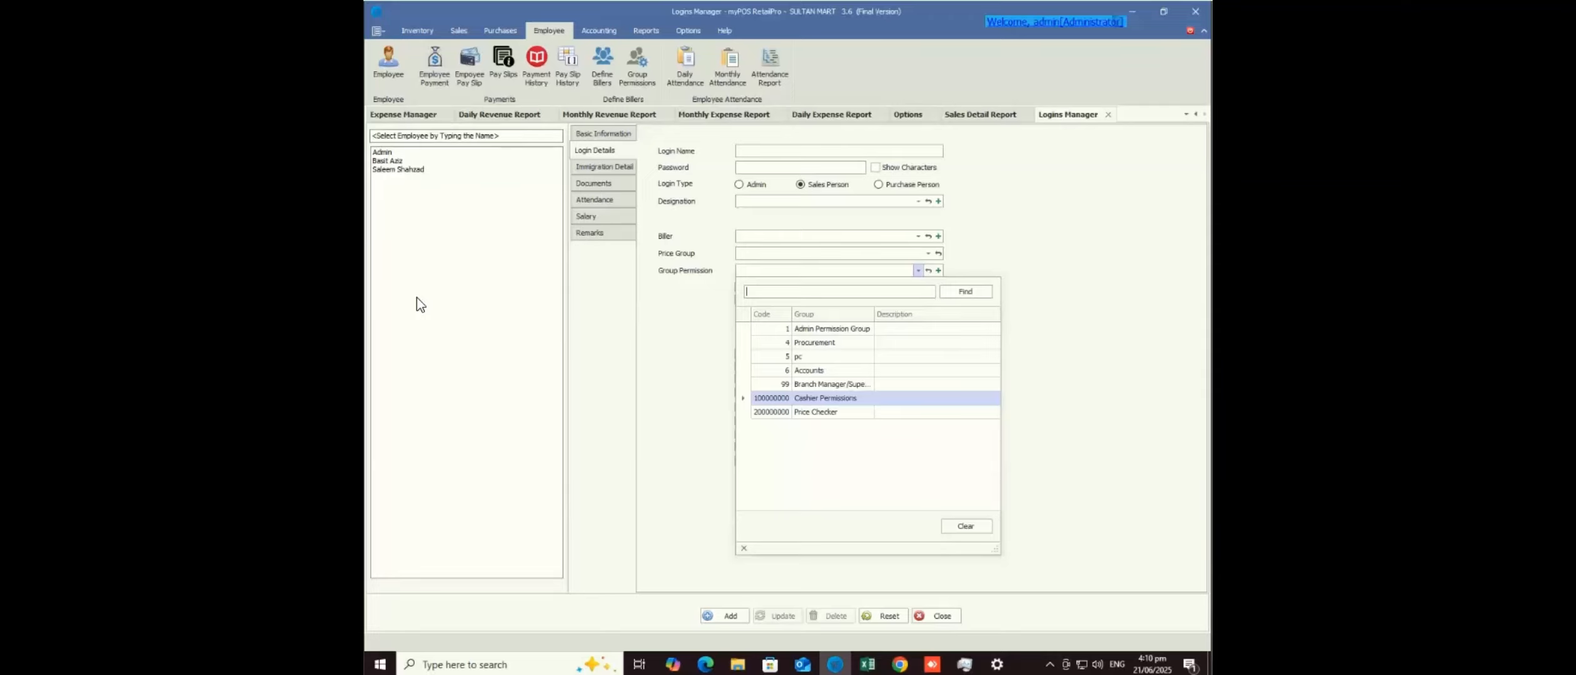
pyautogui.press('Up')
pyautogui.press('Down')
pyautogui.press('Return')
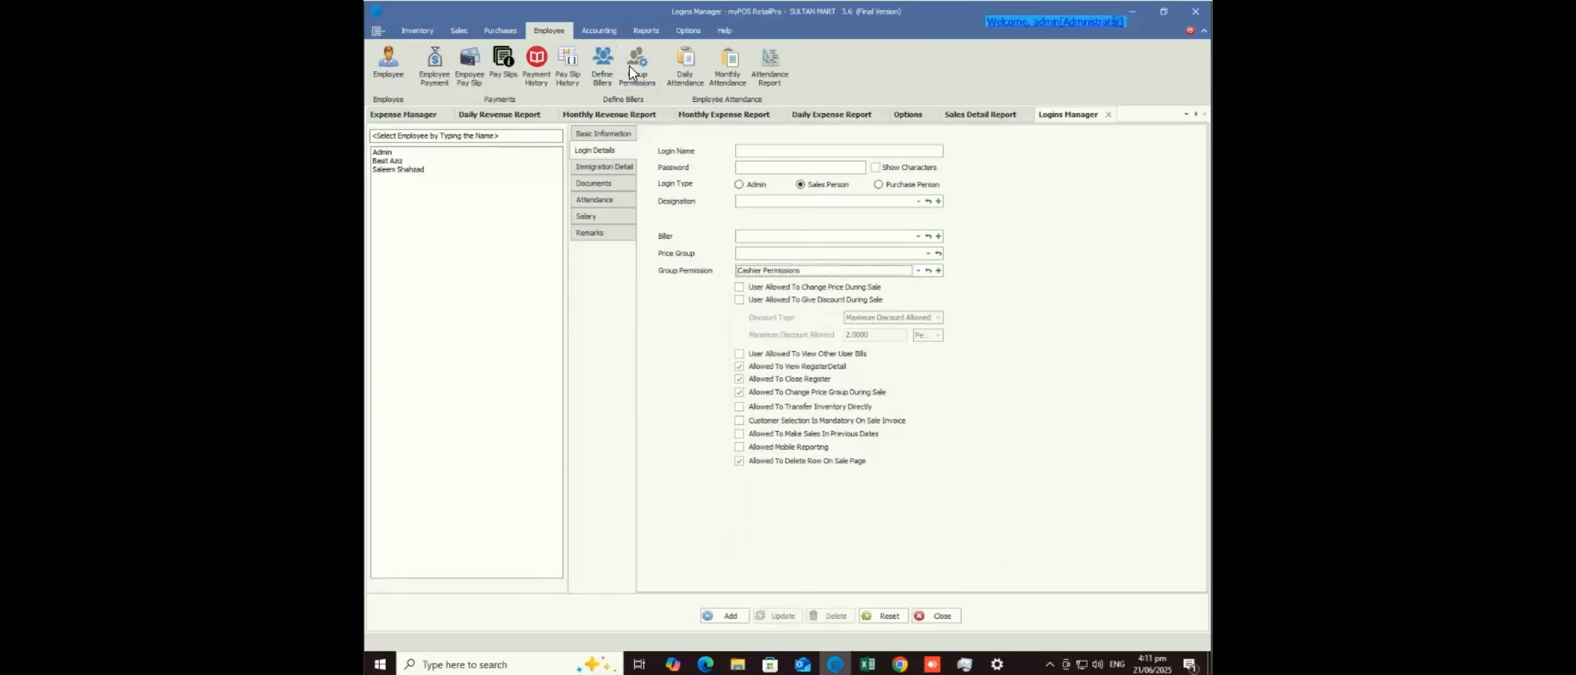
# - Open the Group Permission Manager and review the Price Checker and Cashier Permissions groups' allowed actions
pyautogui.click(630, 66)
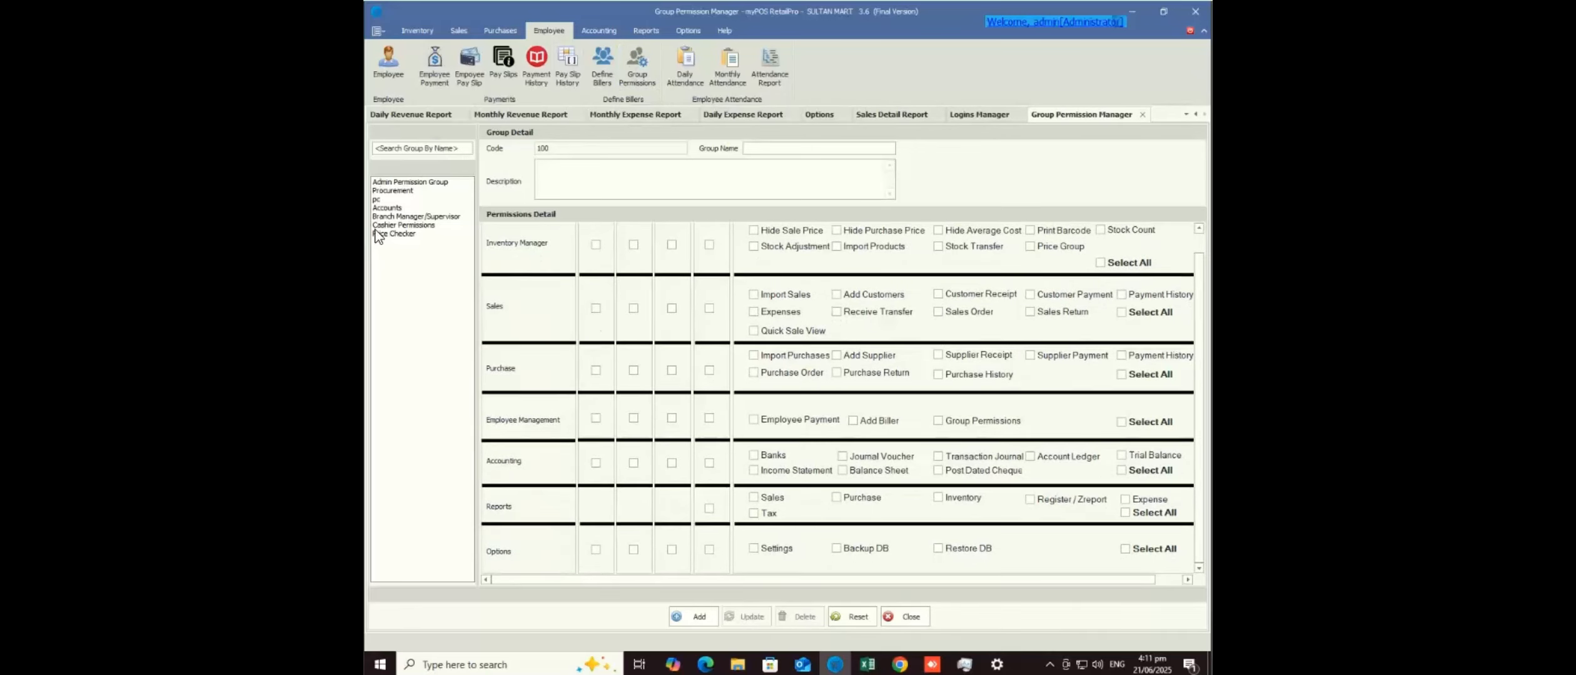
pyautogui.click(405, 232)
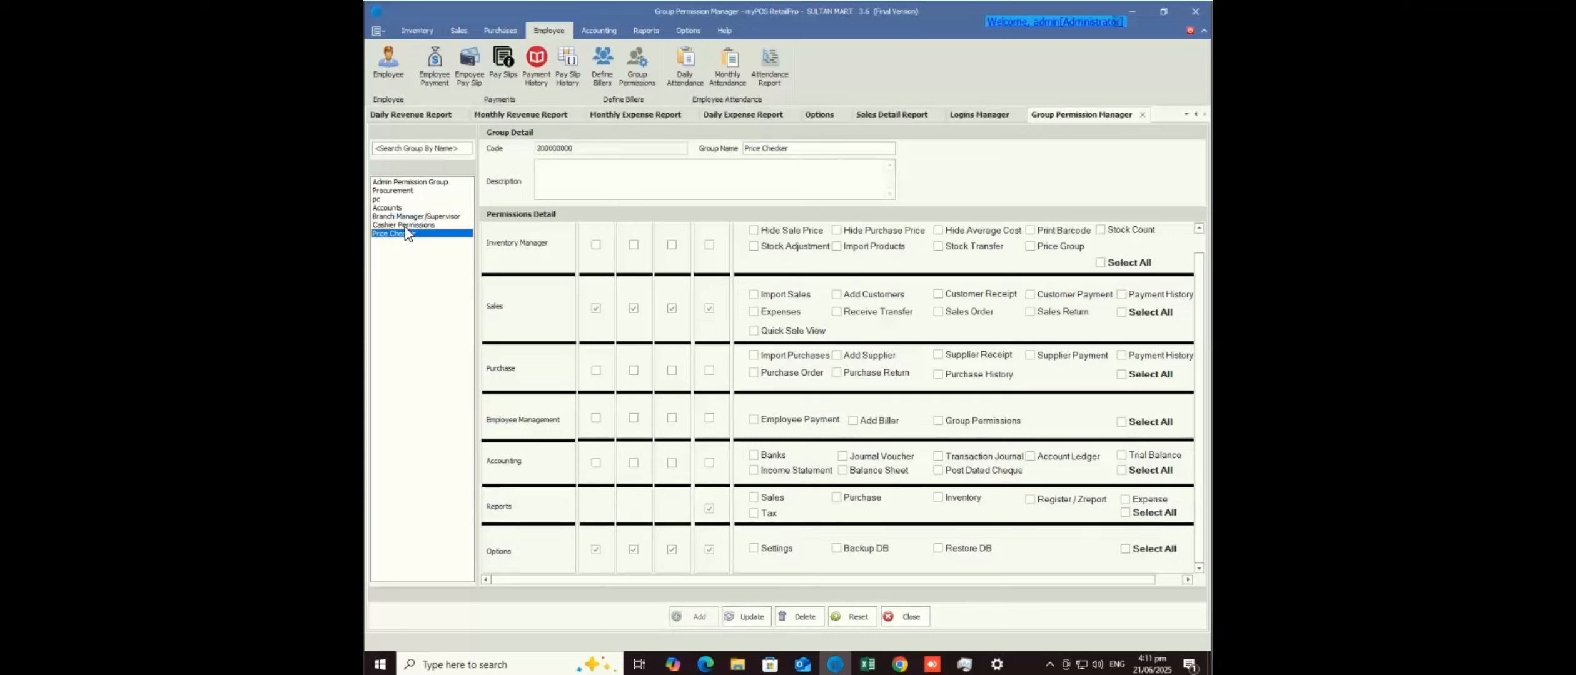
pyautogui.click(405, 226)
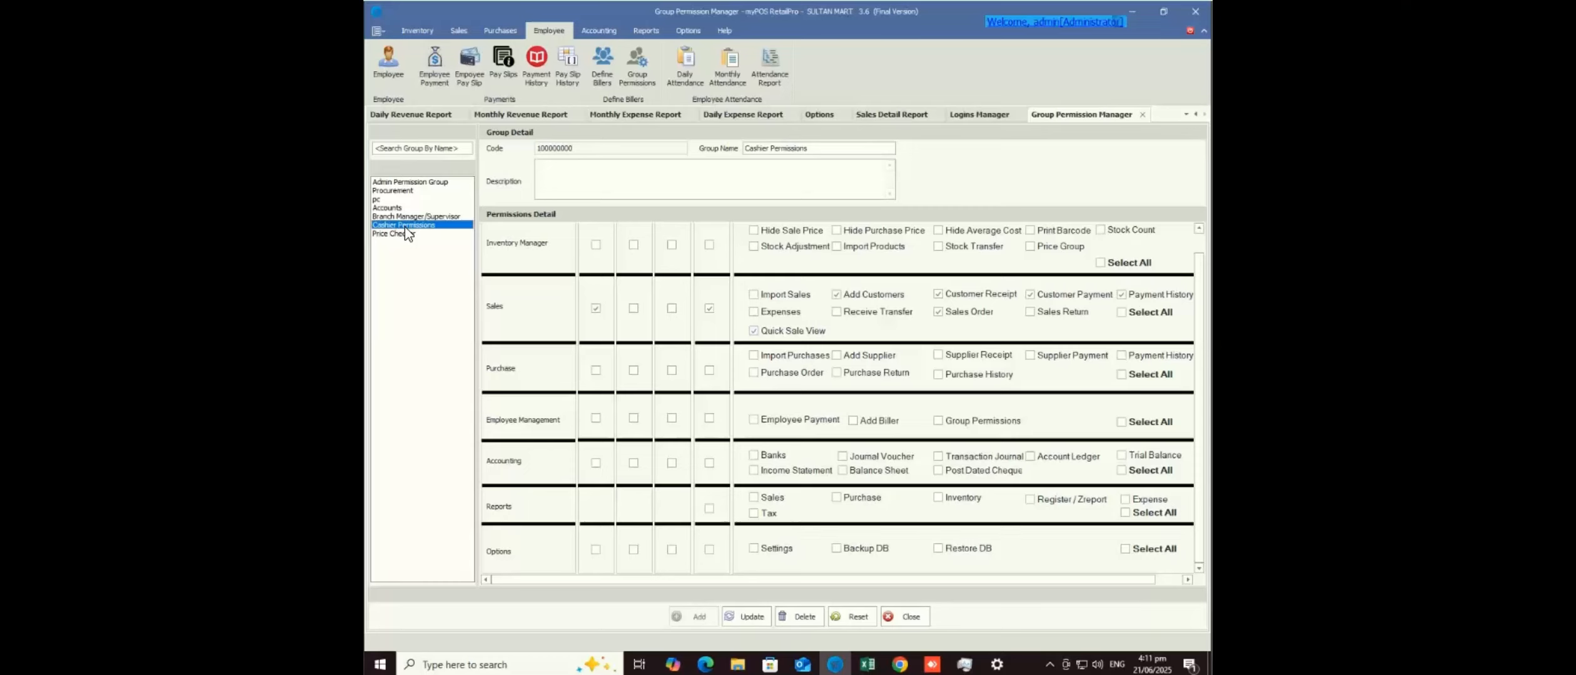
pyautogui.scroll(1, 406, 226)
# - Return to the employee commands and open the Daily Attendance screen
pyautogui.hotkey('alt', 'Tab')
pyautogui.hotkey('alt', 'shift', 'Tab')
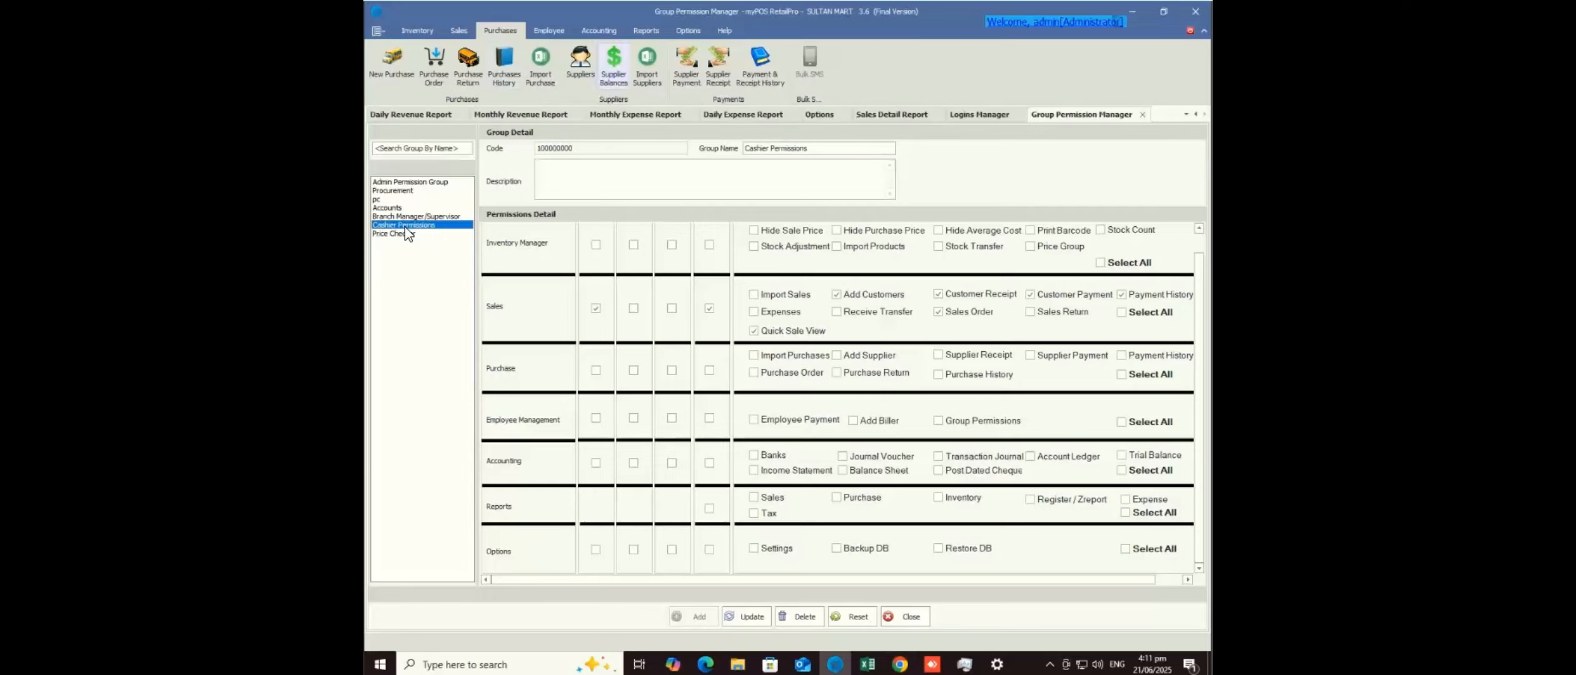
pyautogui.click(548, 30)
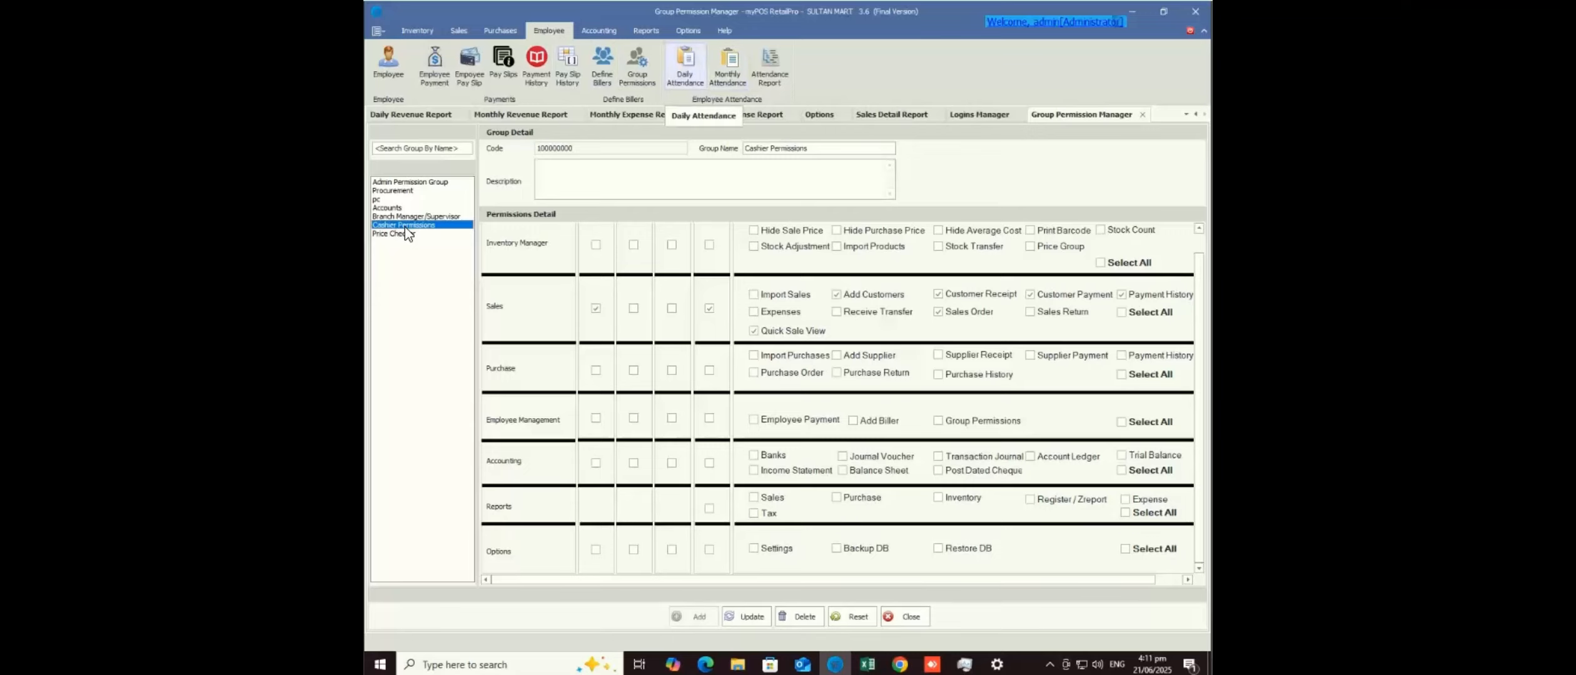
pyautogui.click(685, 63)
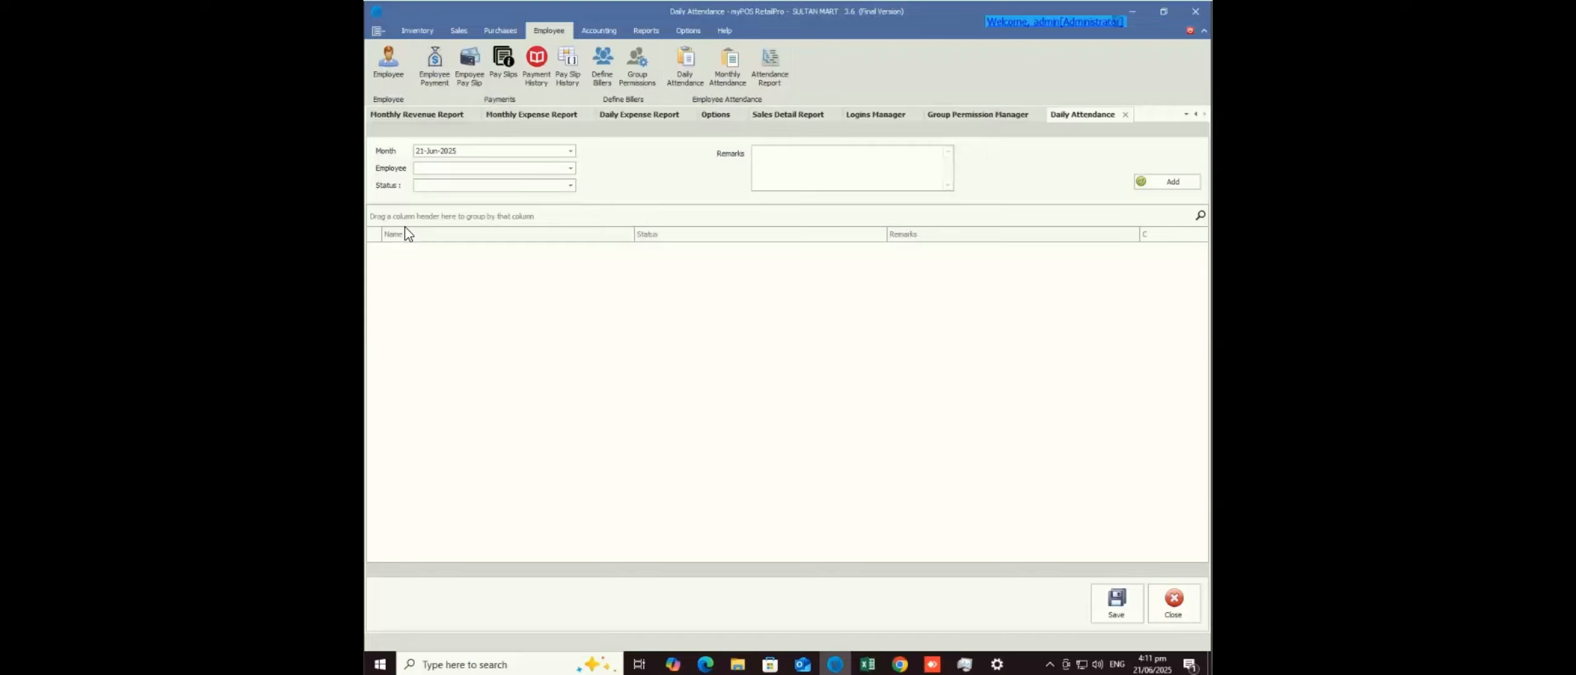
# - Switch briefly to Windows Settings and back, then bring up the purchasing commands
pyautogui.hotkey('alt', 'Tab')
pyautogui.moveTo(997, 665)
pyautogui.click(500, 30)
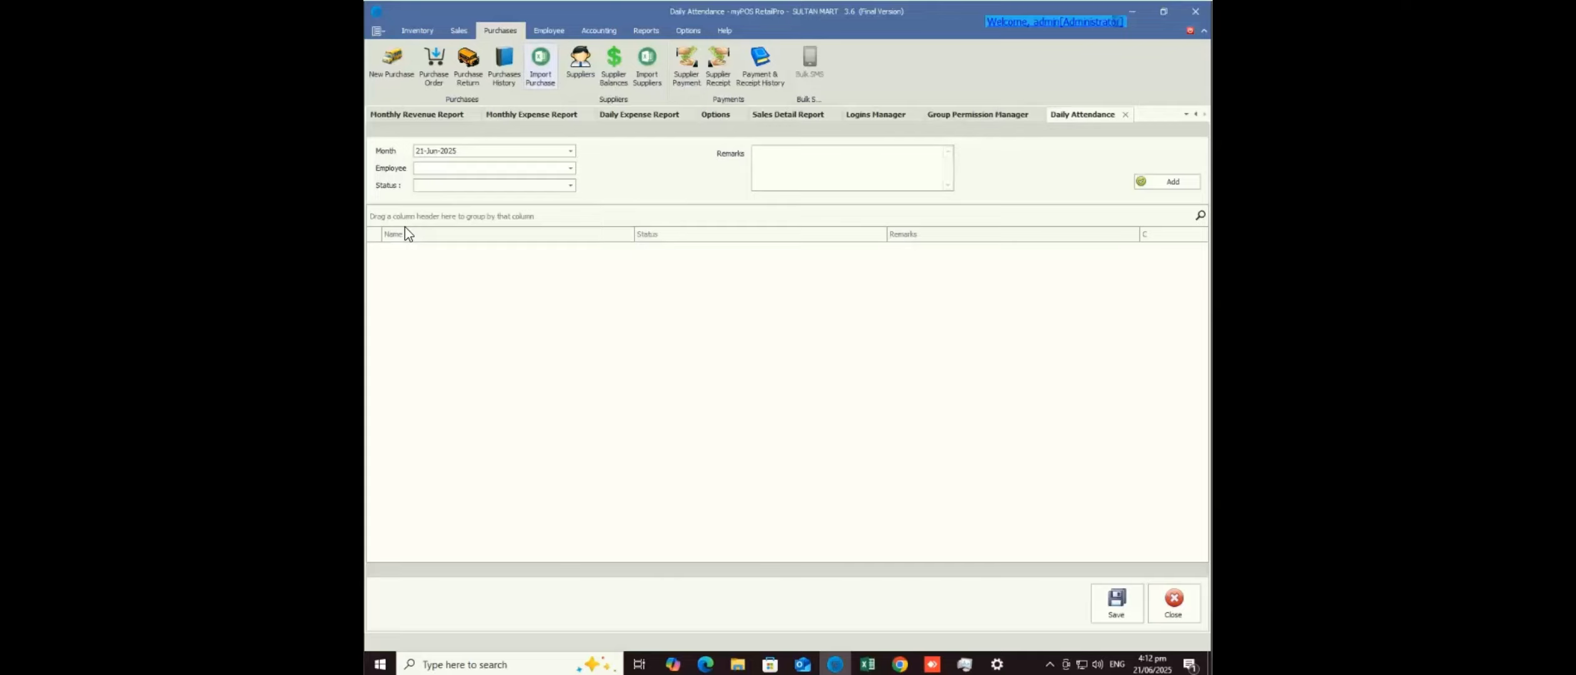
# - Open the supplier import screen and save its sample file as Suppliers.xls in Documents
pyautogui.click(647, 62)
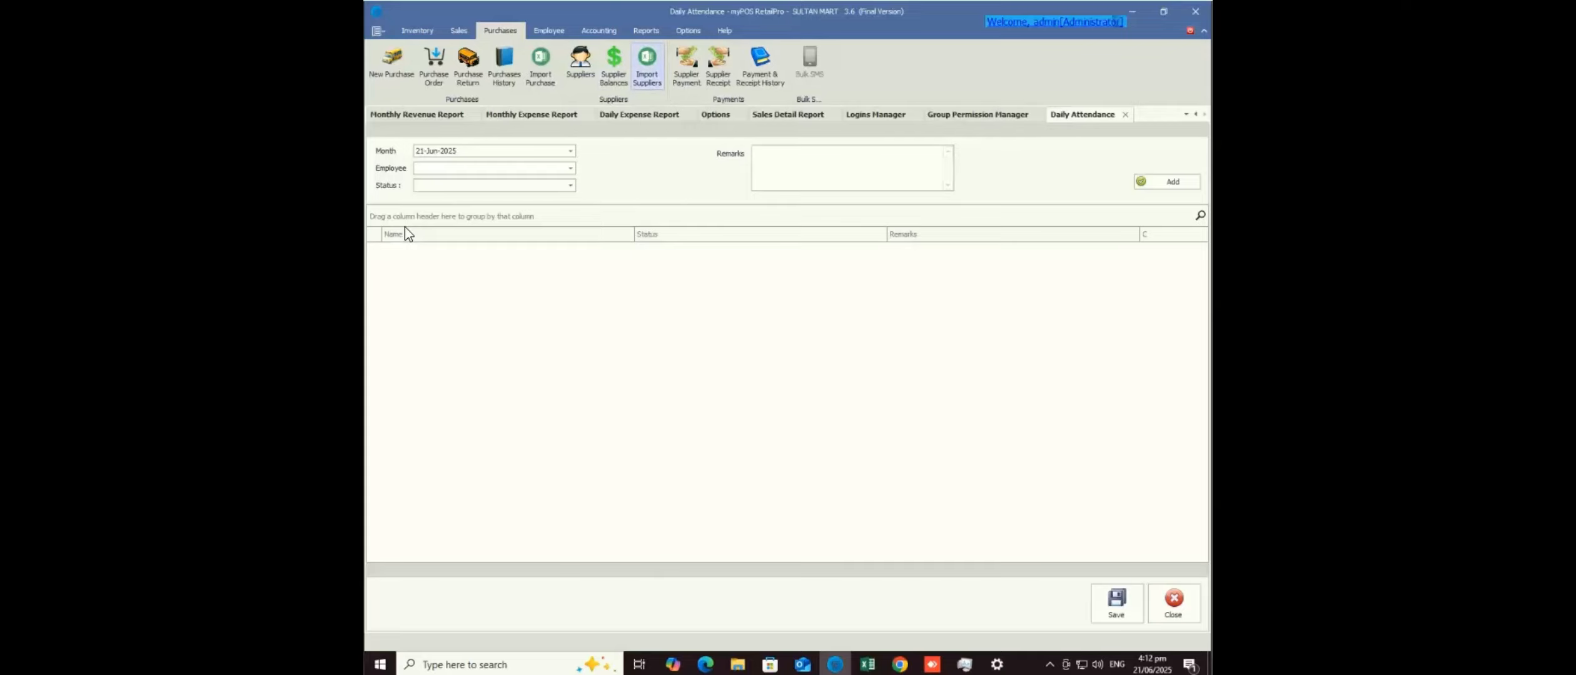
pyautogui.click(424, 150)
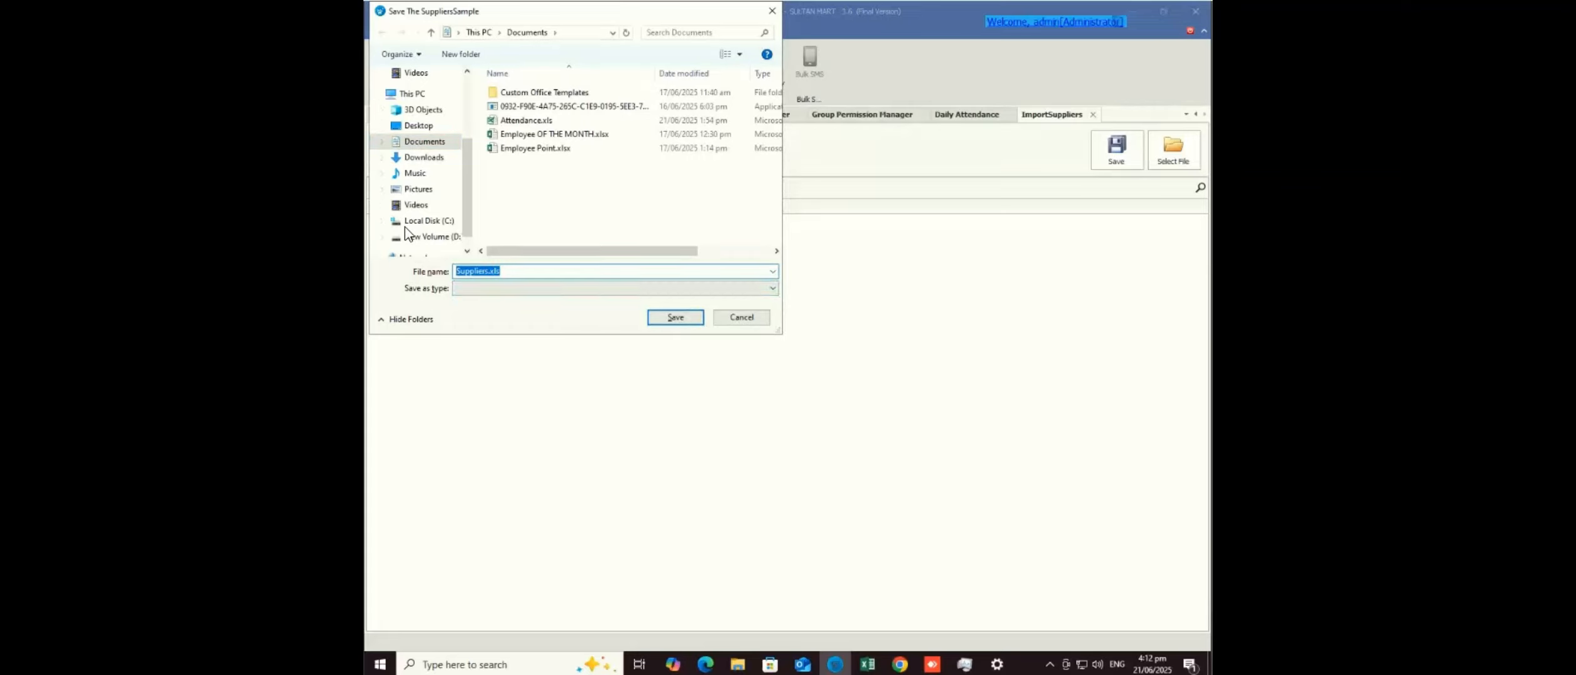
pyautogui.press('Return')
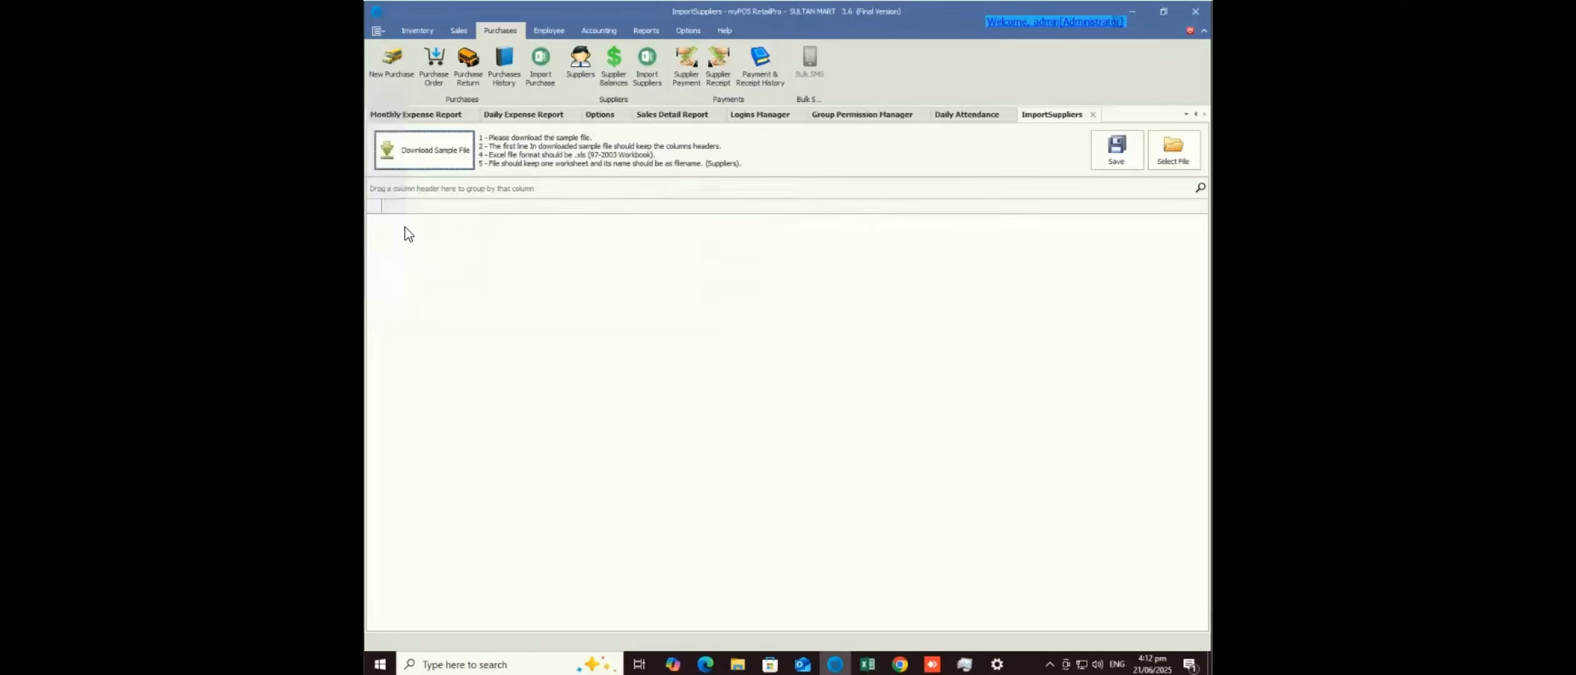
pyautogui.click(738, 665)
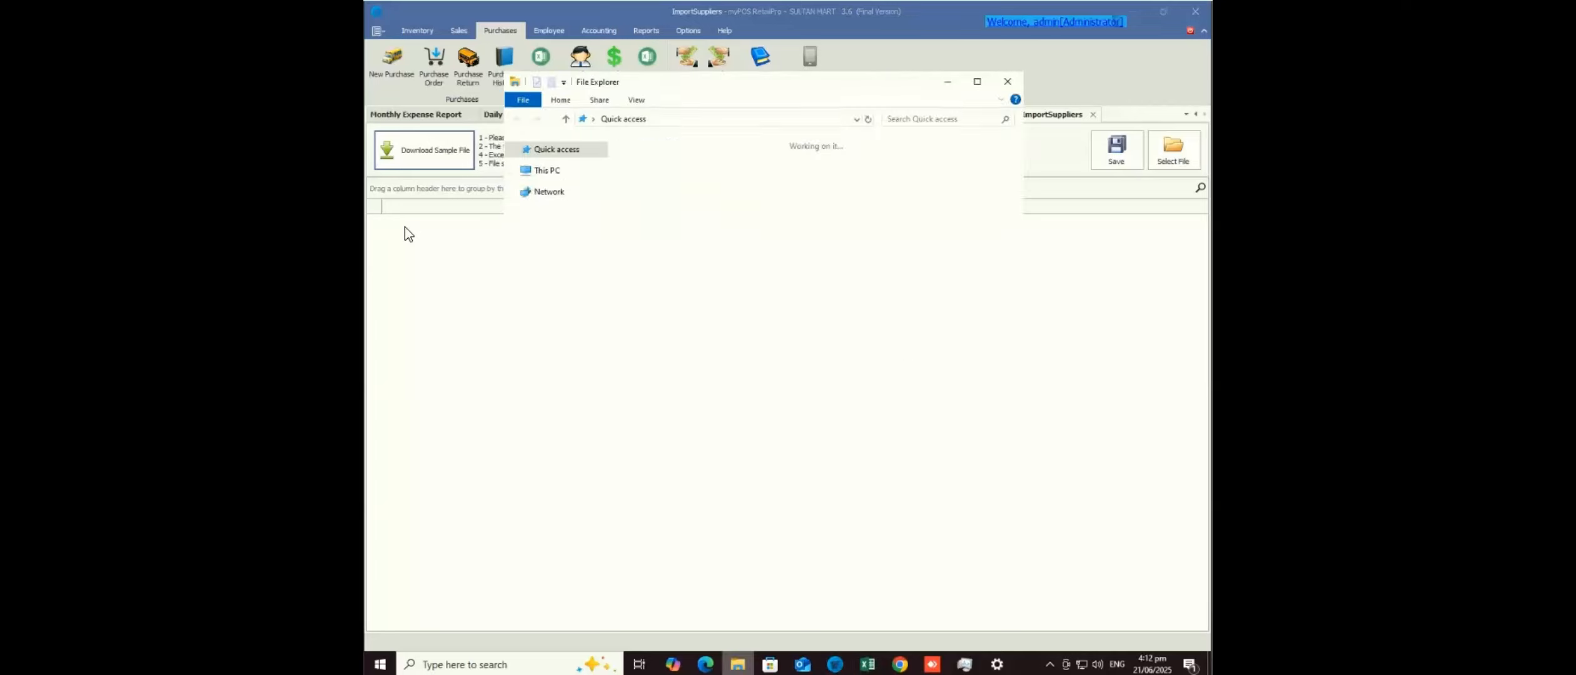
pyautogui.click(560, 197)
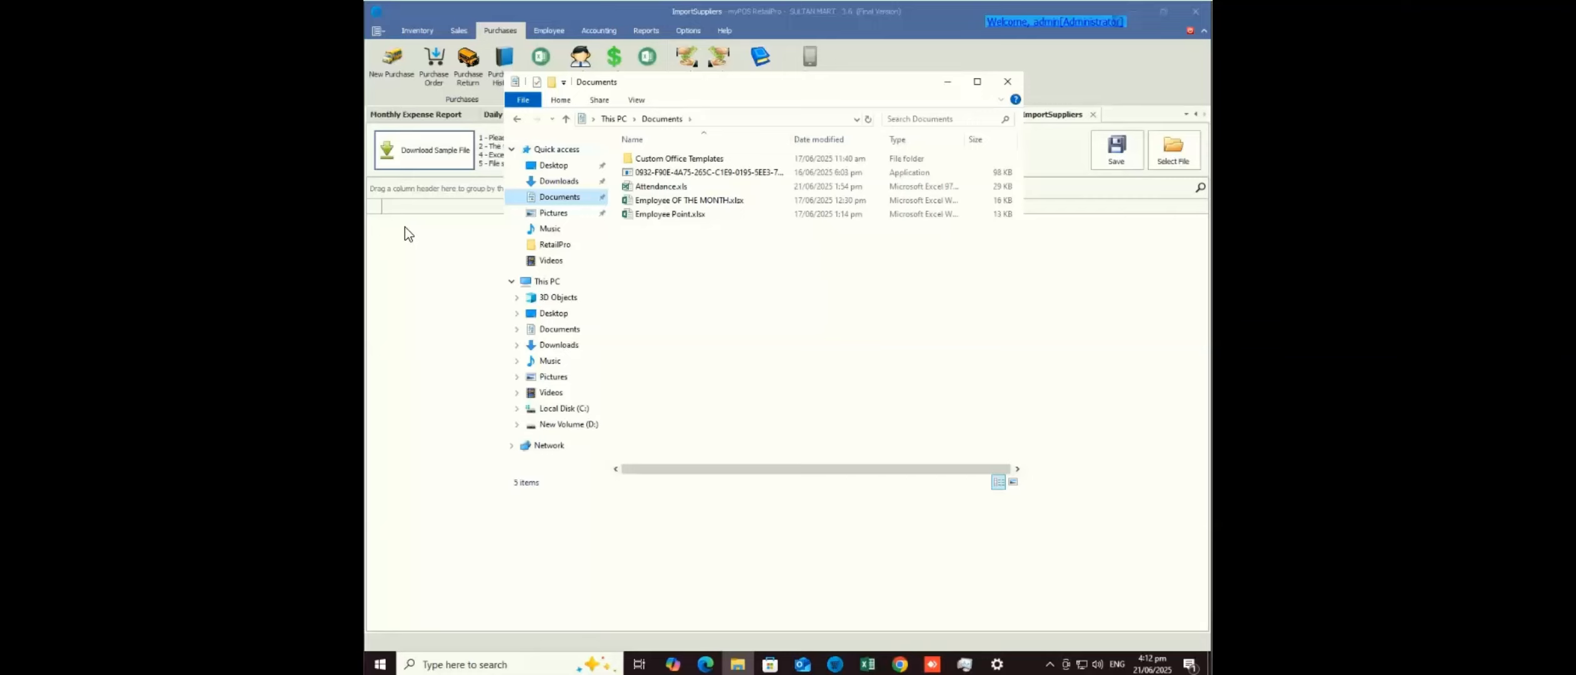
pyautogui.click(408, 233)
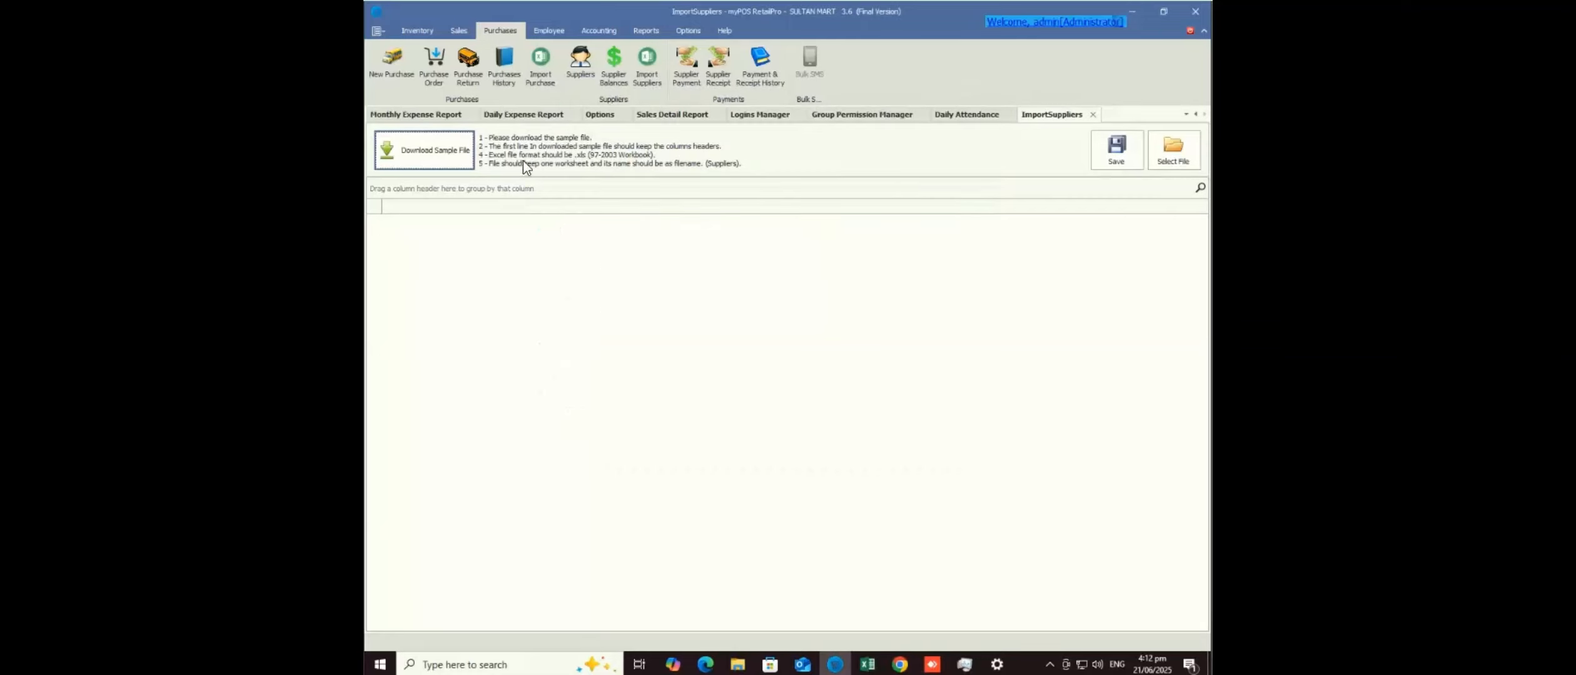
# - Try importing Suppliers.xls, dismiss the file-not-found error, and bring up the file's context actions
pyautogui.click(1174, 148)
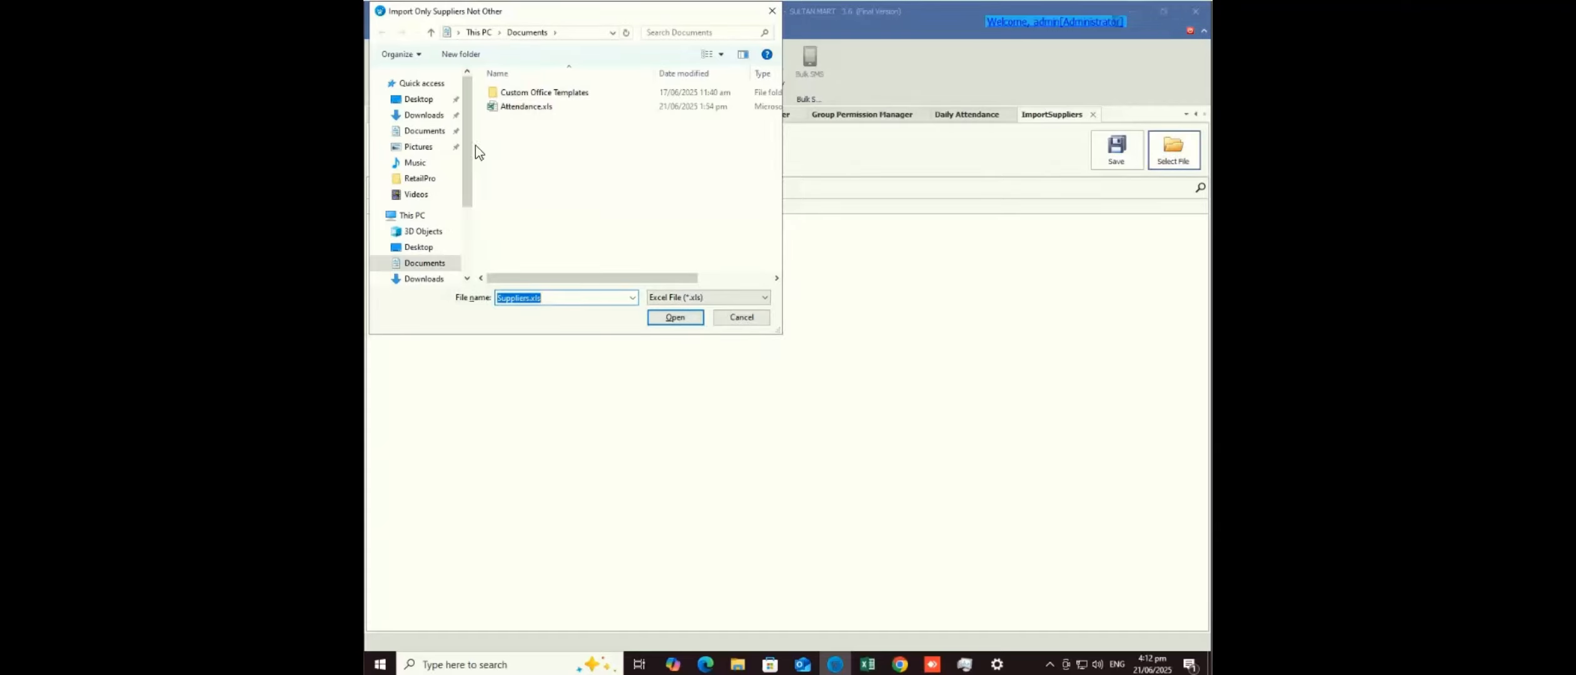
pyautogui.click(436, 85)
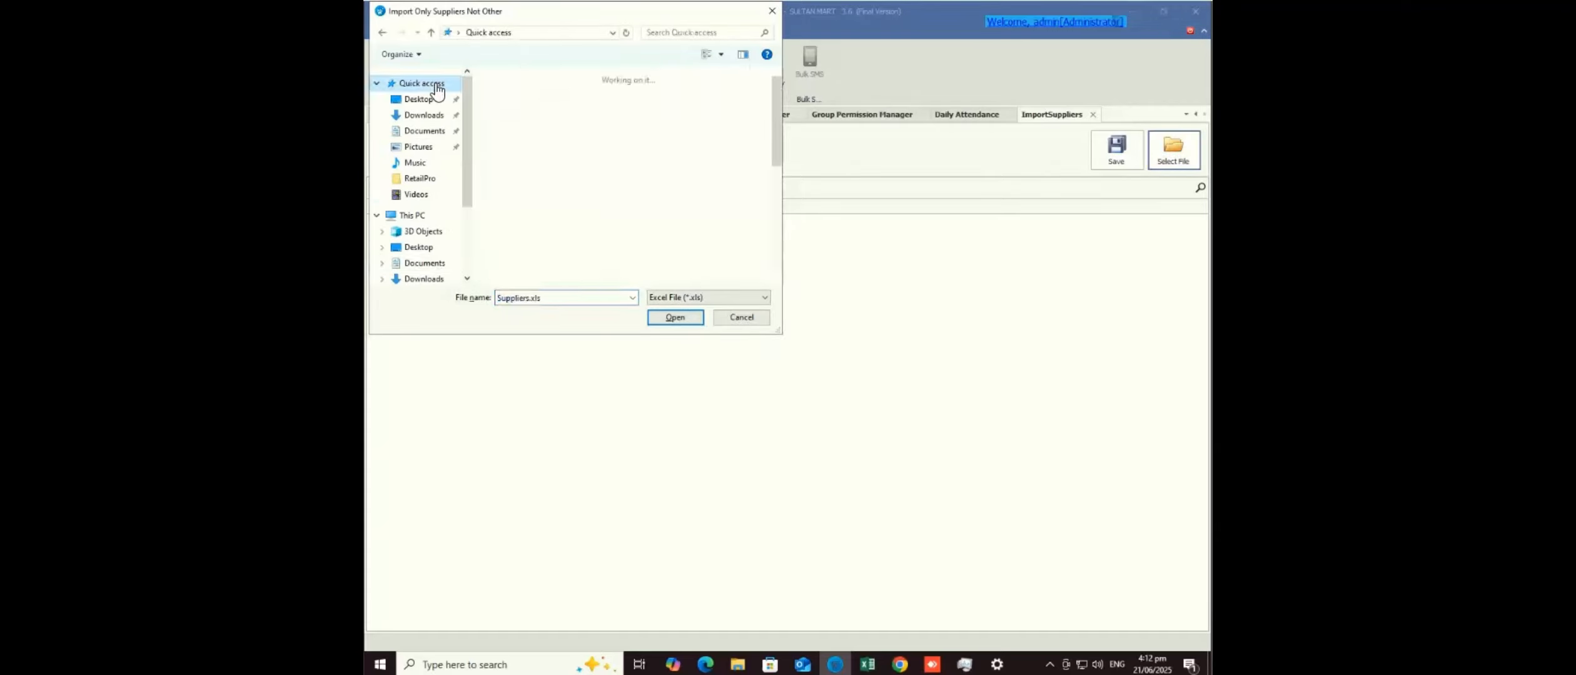
pyautogui.click(778, 221)
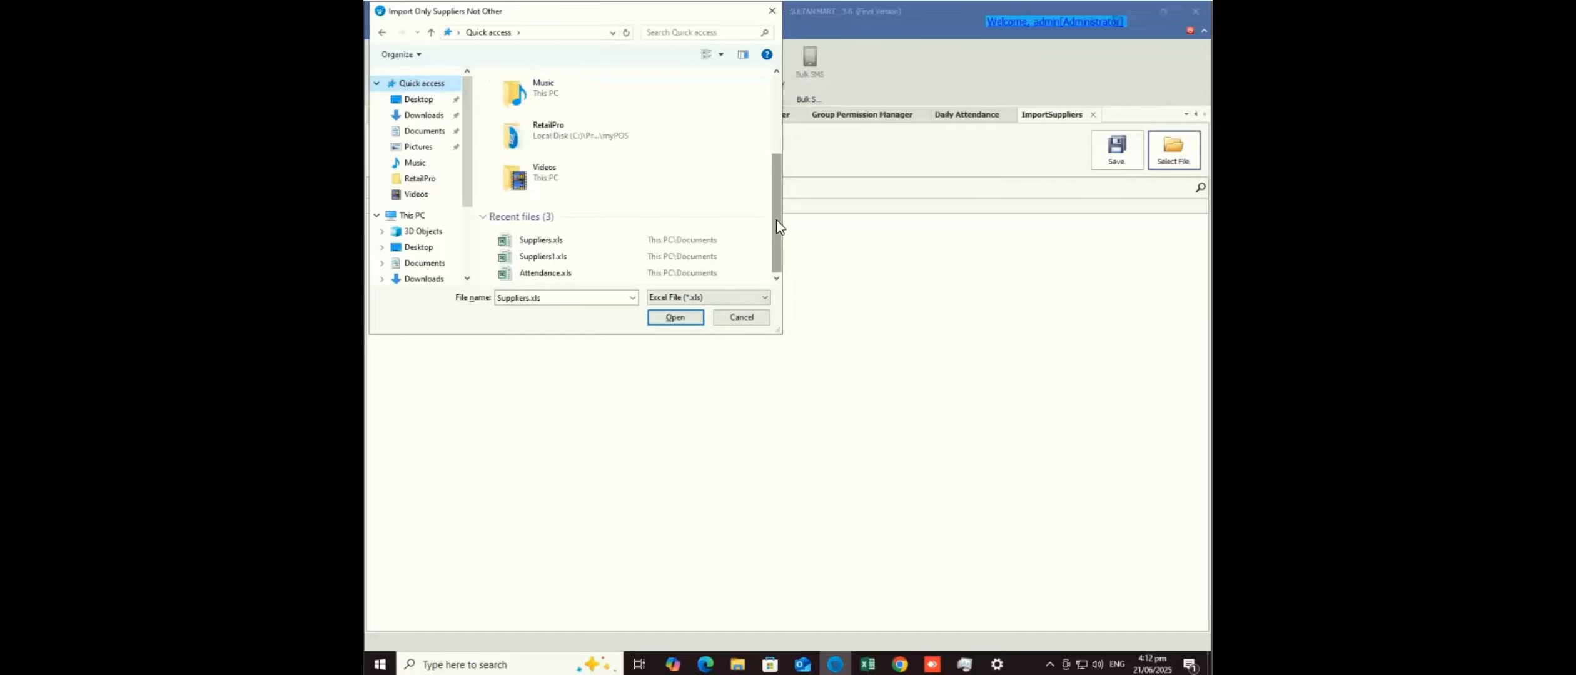
pyautogui.doubleClick(546, 244)
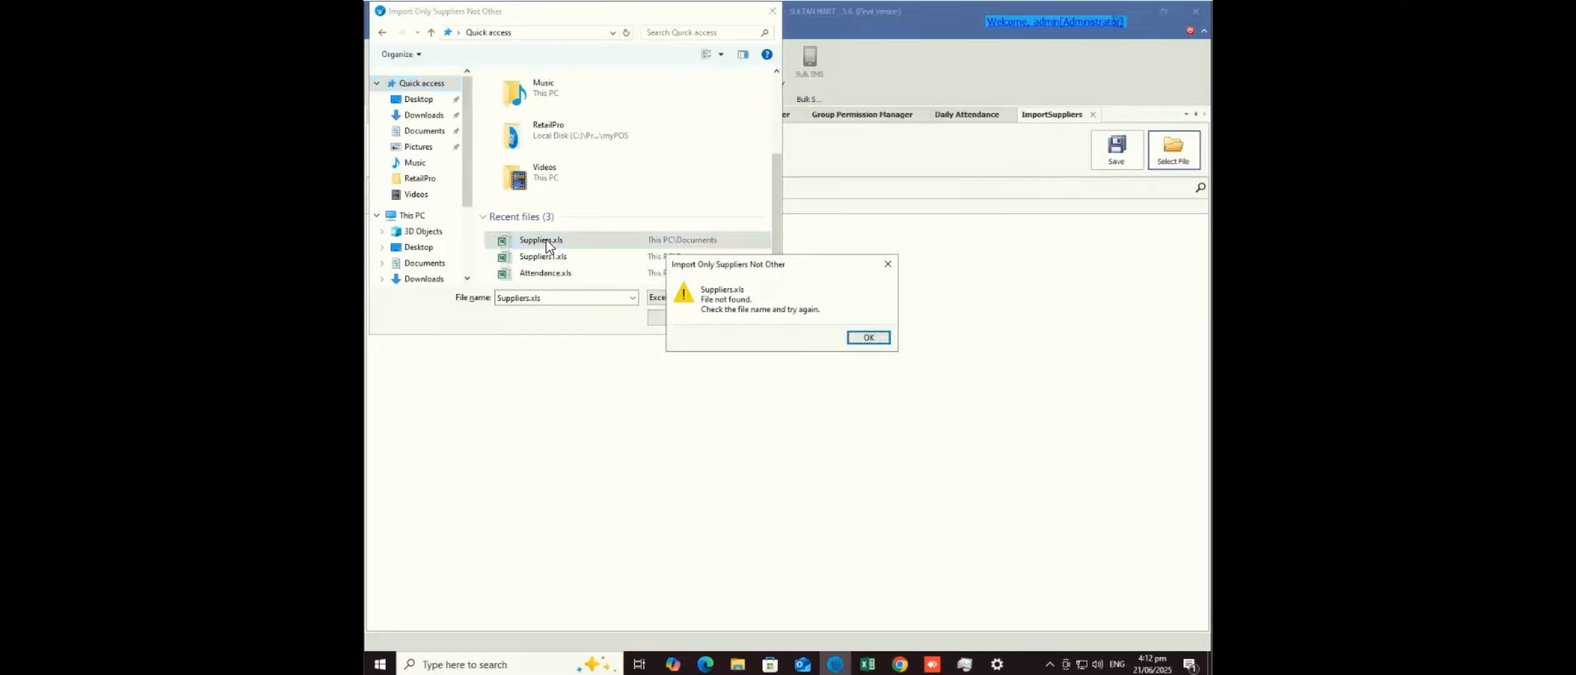
pyautogui.click(871, 339)
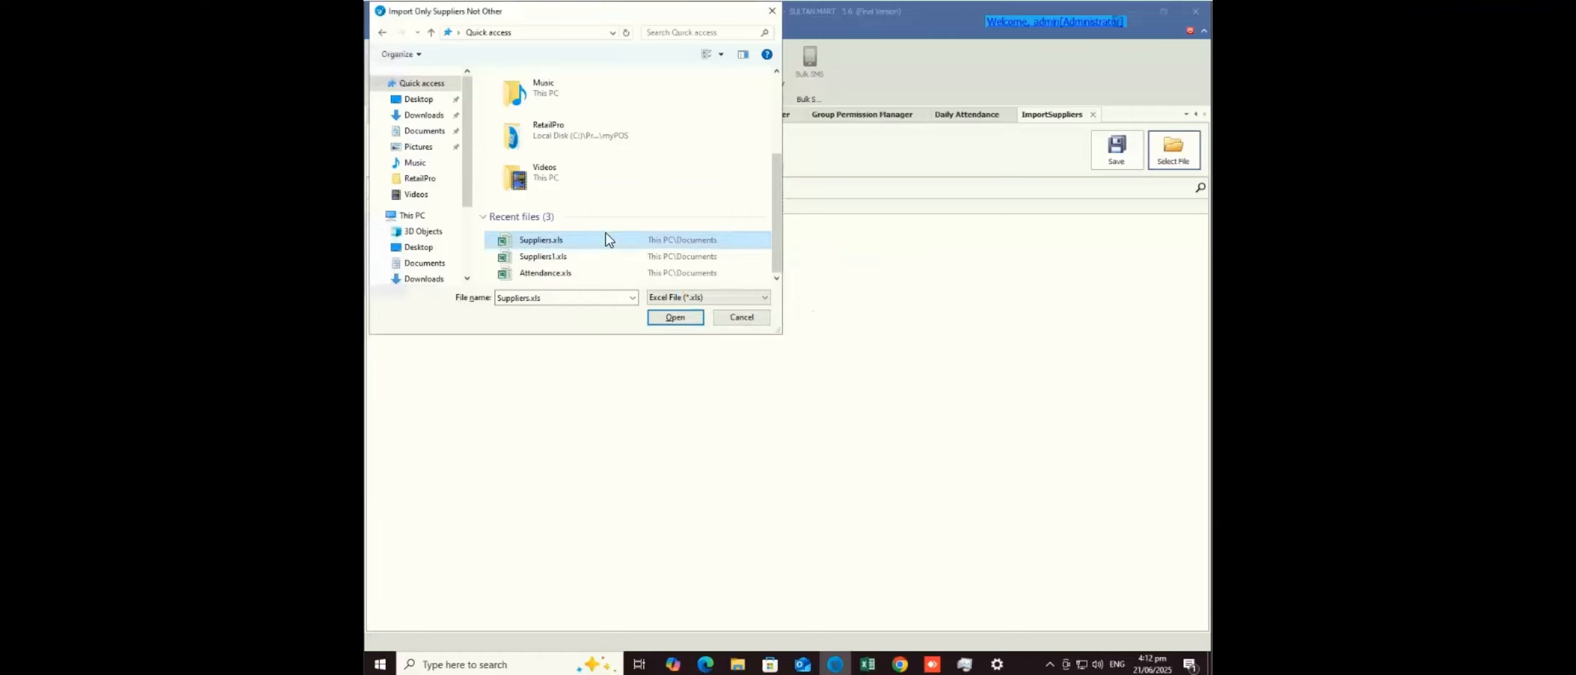
pyautogui.rightClick(545, 244)
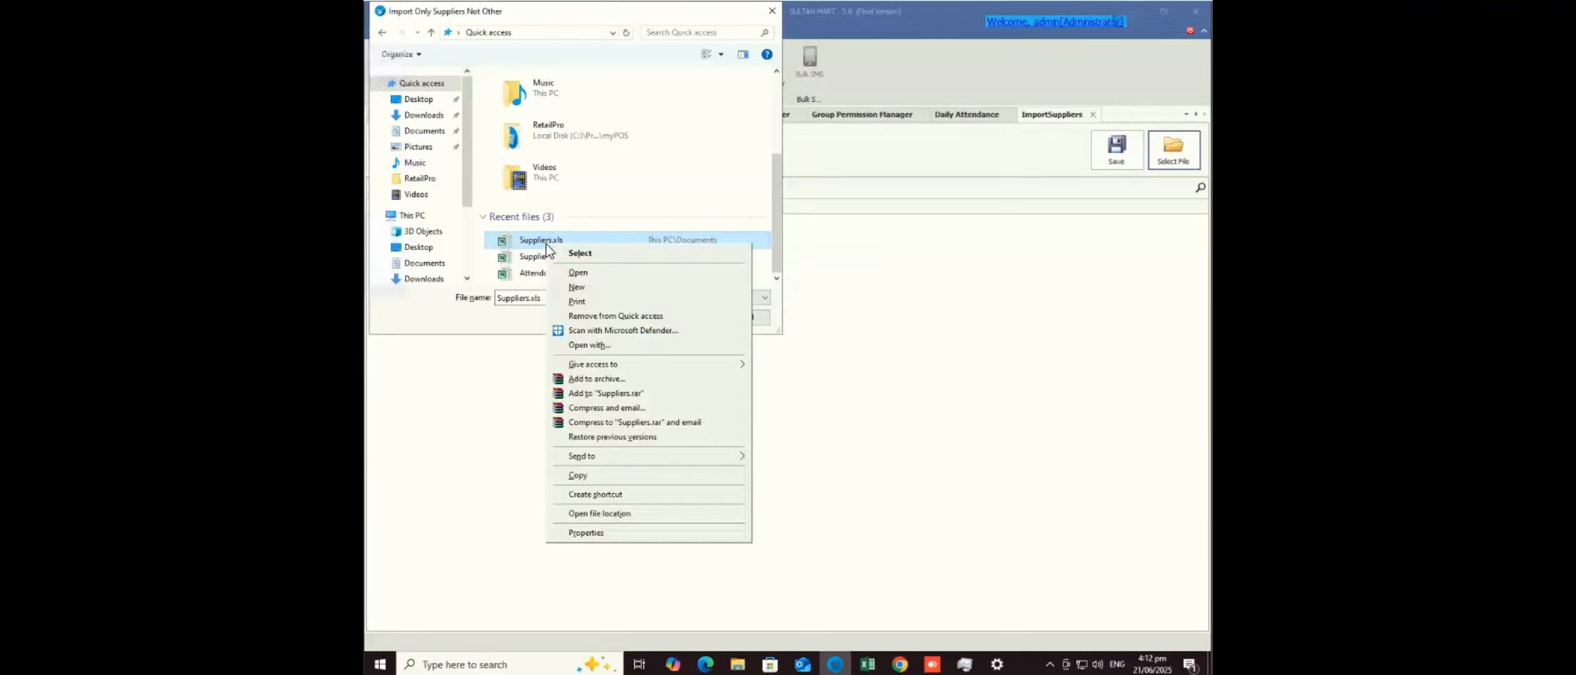
# - Try opening Suppliers.xls in Excel, dismiss its error, close Excel and cancel the import file choice
pyautogui.click(572, 272)
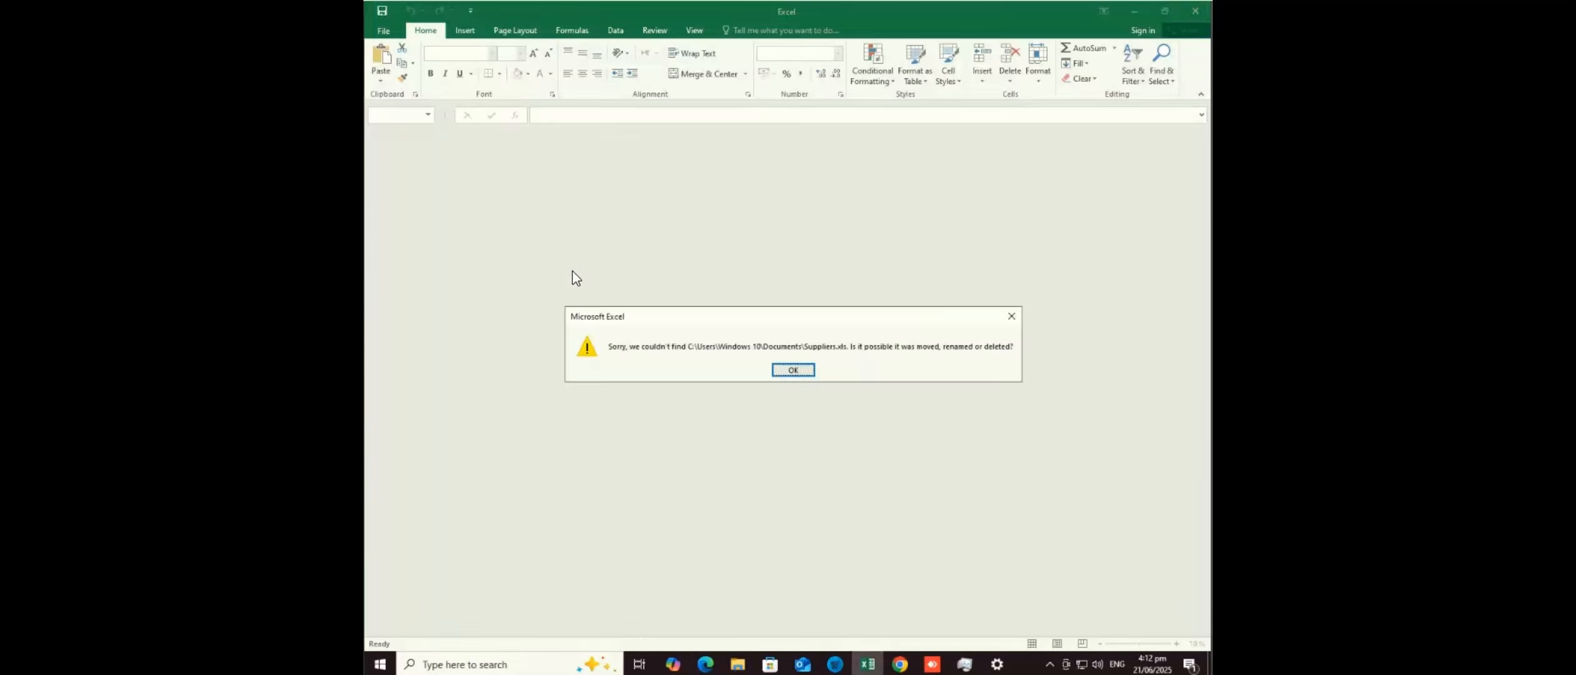
pyautogui.click(794, 372)
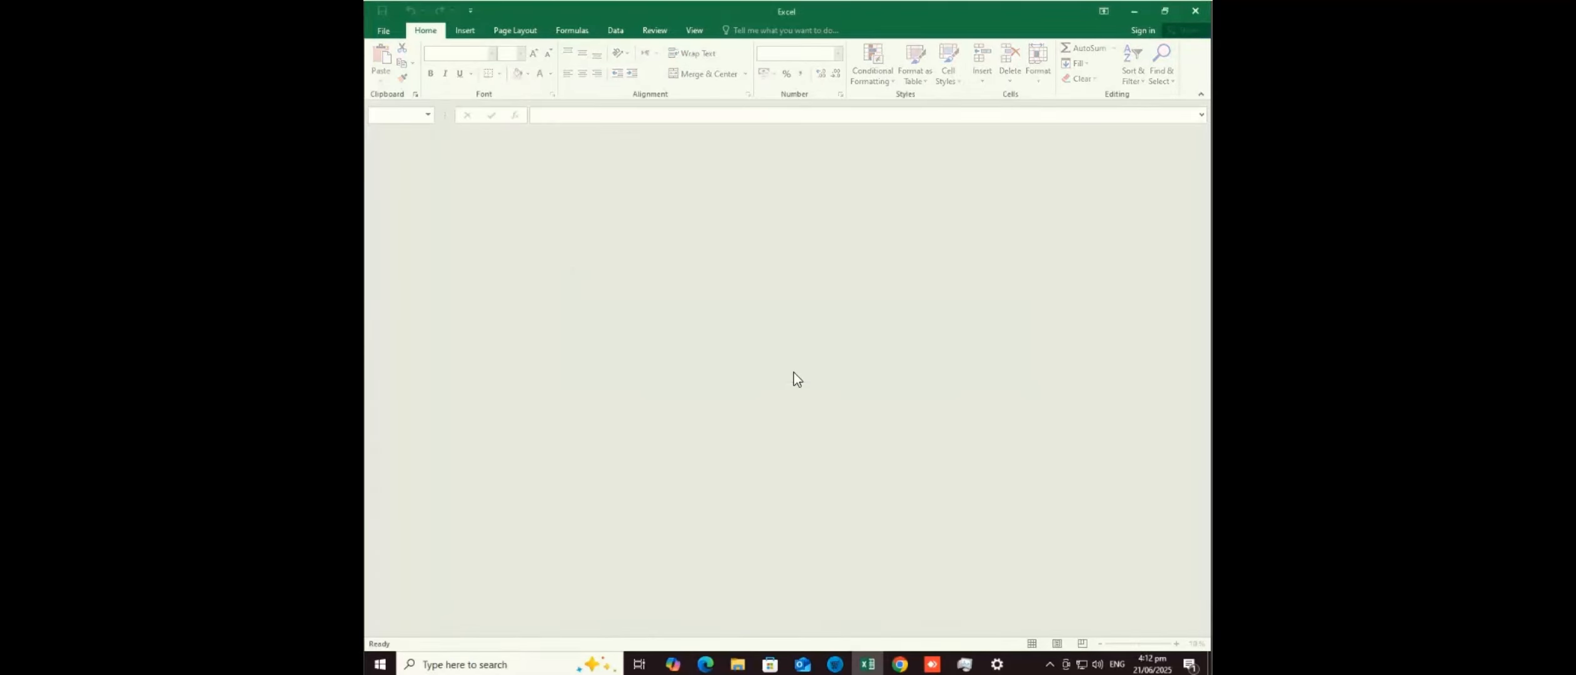
pyautogui.click(1196, 12)
pyautogui.click(746, 318)
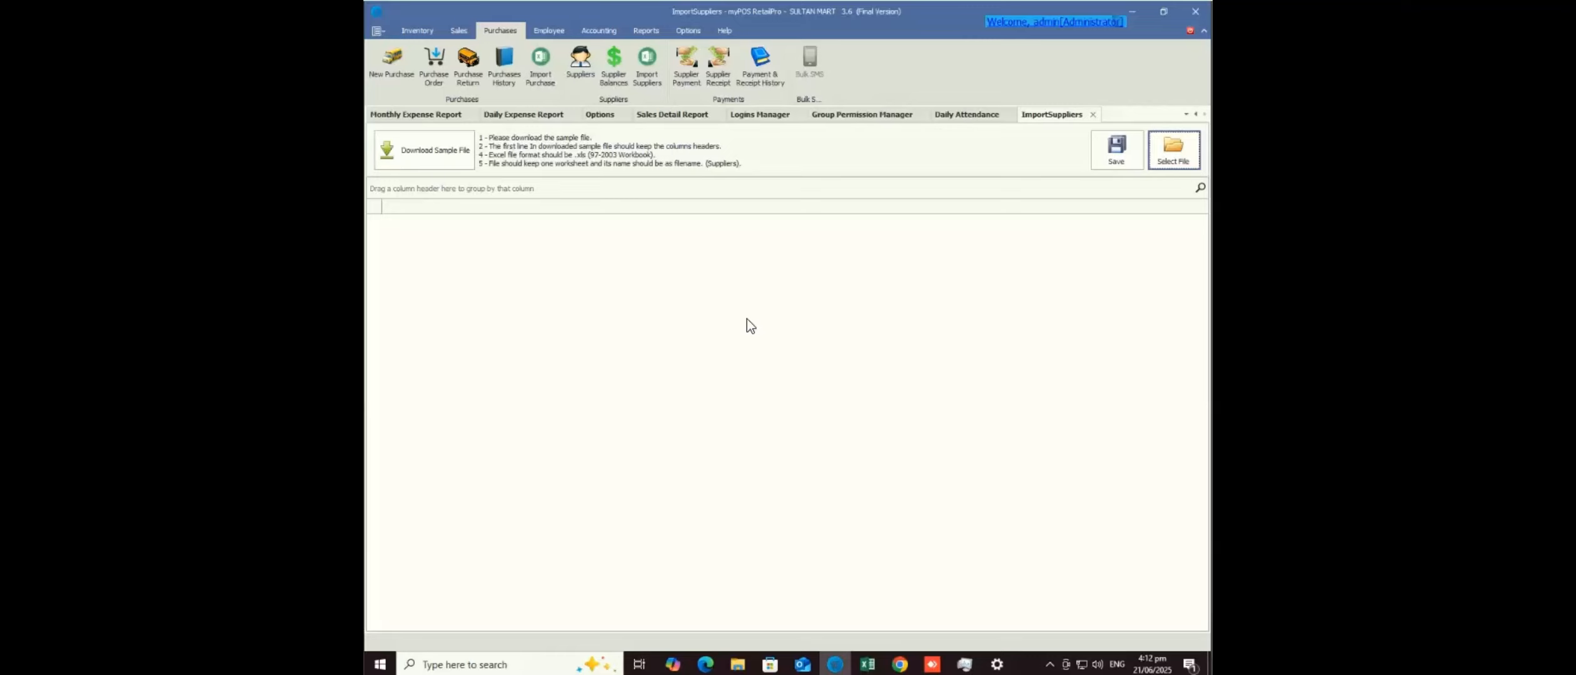
# - Open the Supplier Balance Report showing three 58000 closing balances totalling 174,000
pyautogui.moveTo(932, 664)
pyautogui.click(580, 63)
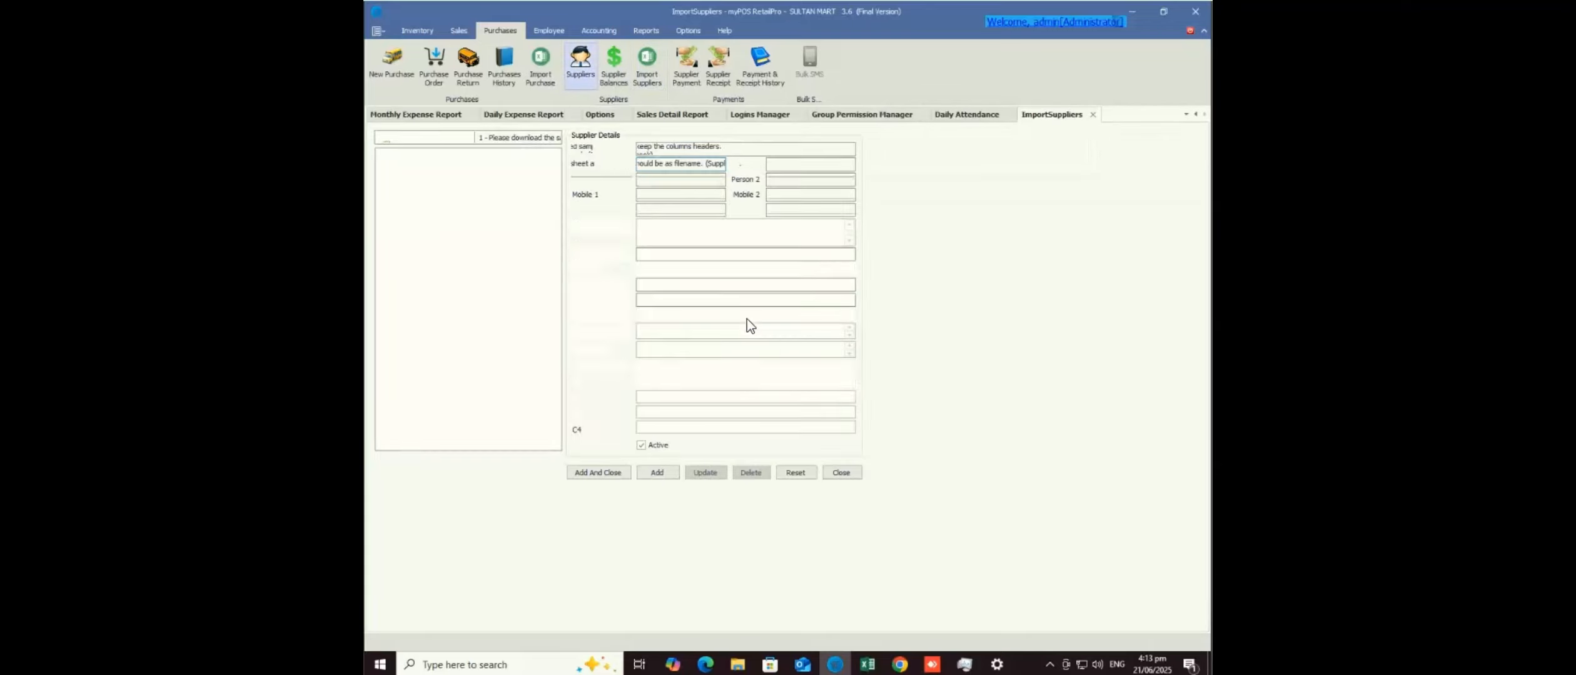
pyautogui.click(613, 65)
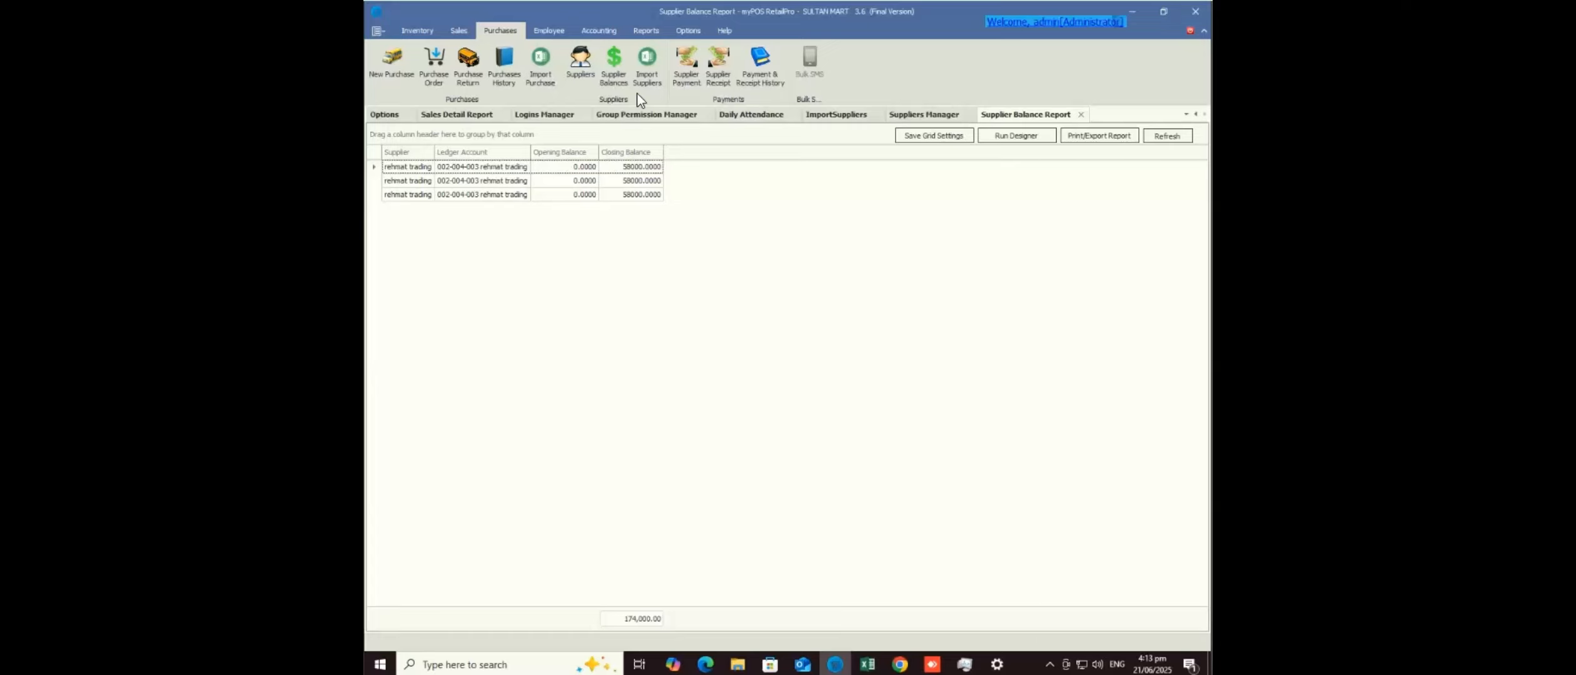
# - Load the Account Ledger for the supplier's trading account and inspect its Purchase Bill and Payment Voucher entries
pyautogui.click(590, 32)
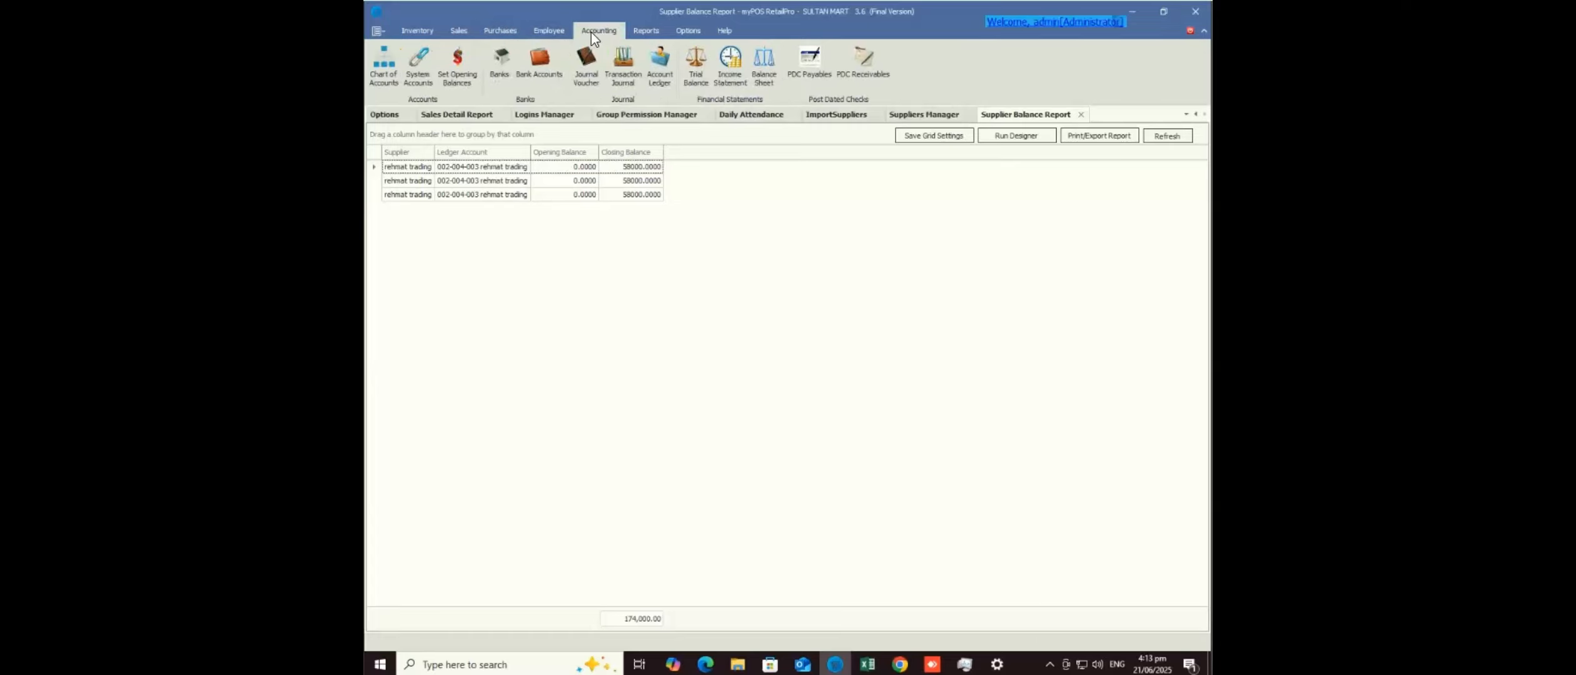
pyautogui.click(662, 83)
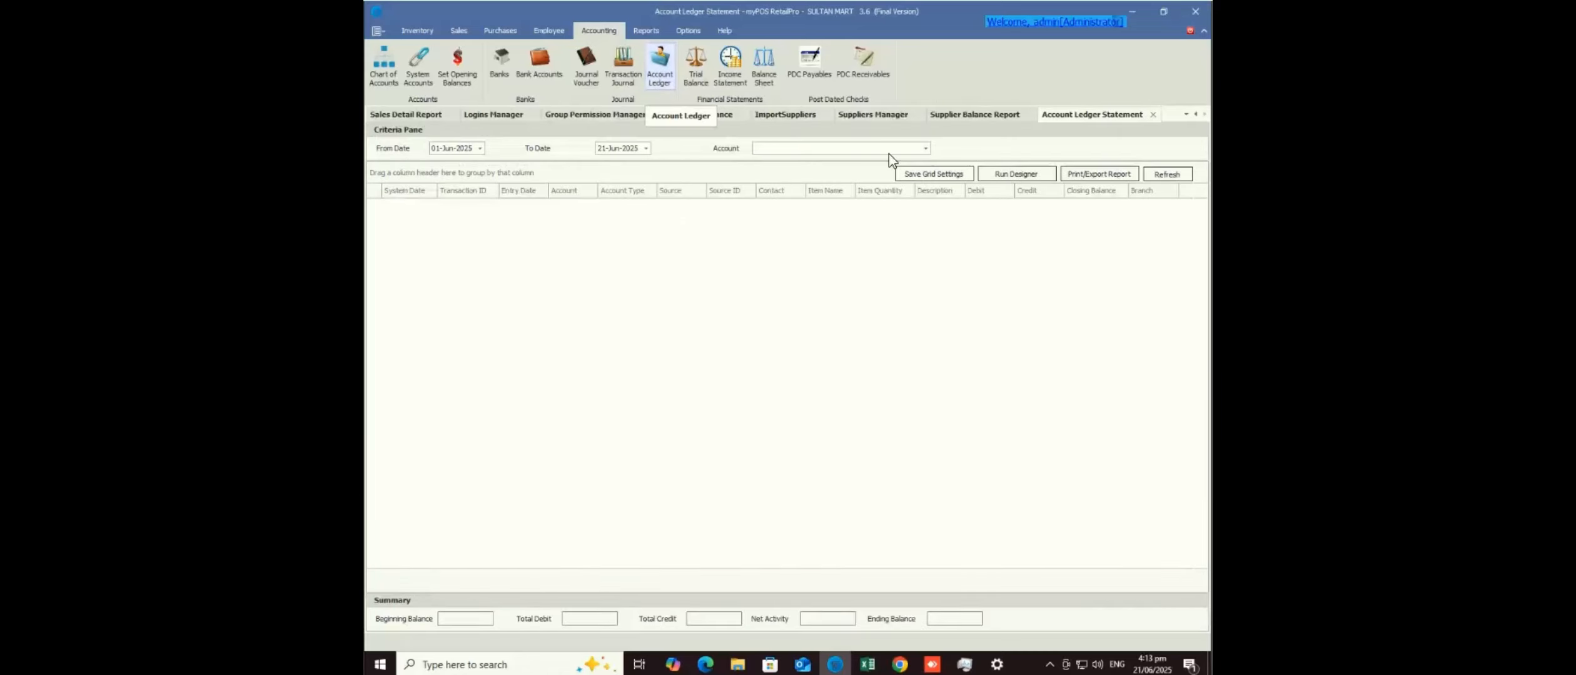
pyautogui.click(925, 148)
pyautogui.write('tra')
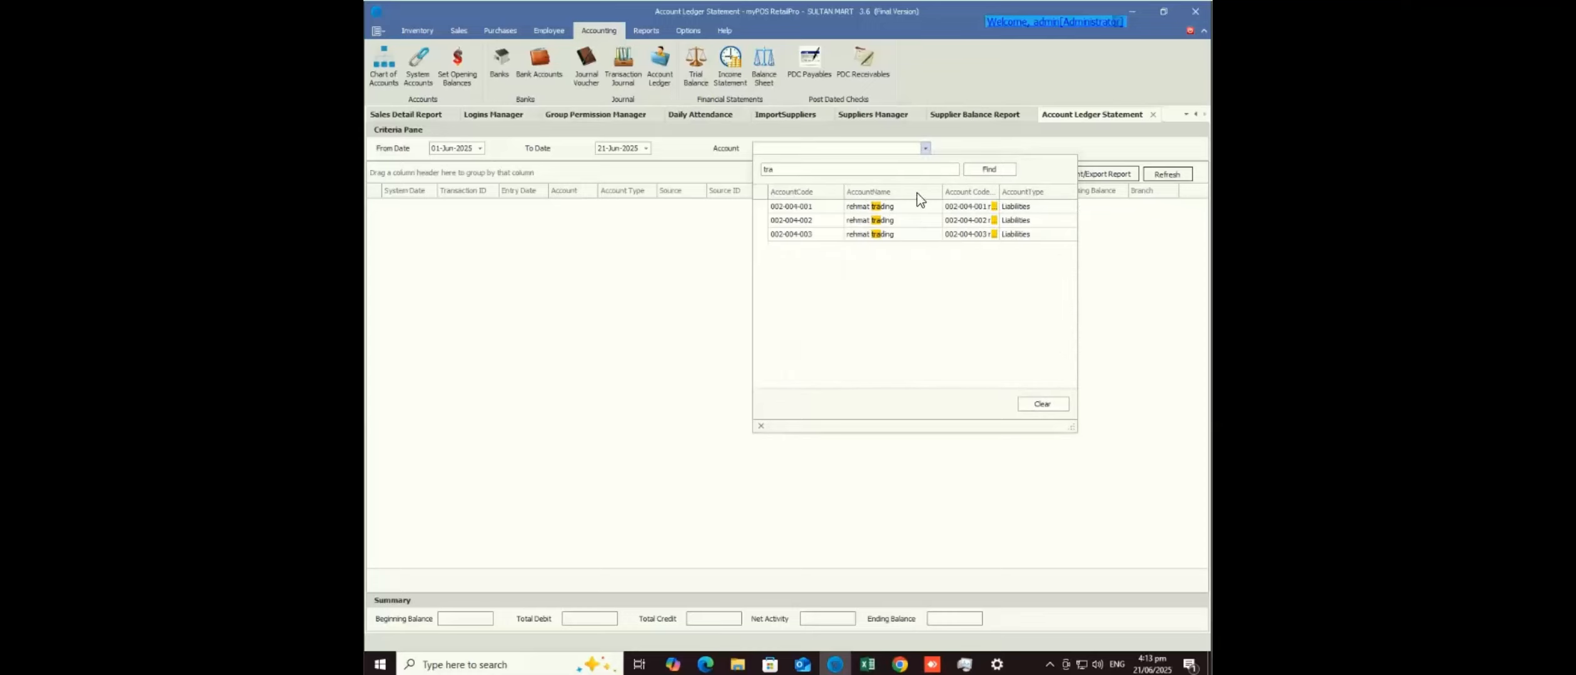
pyautogui.doubleClick(918, 207)
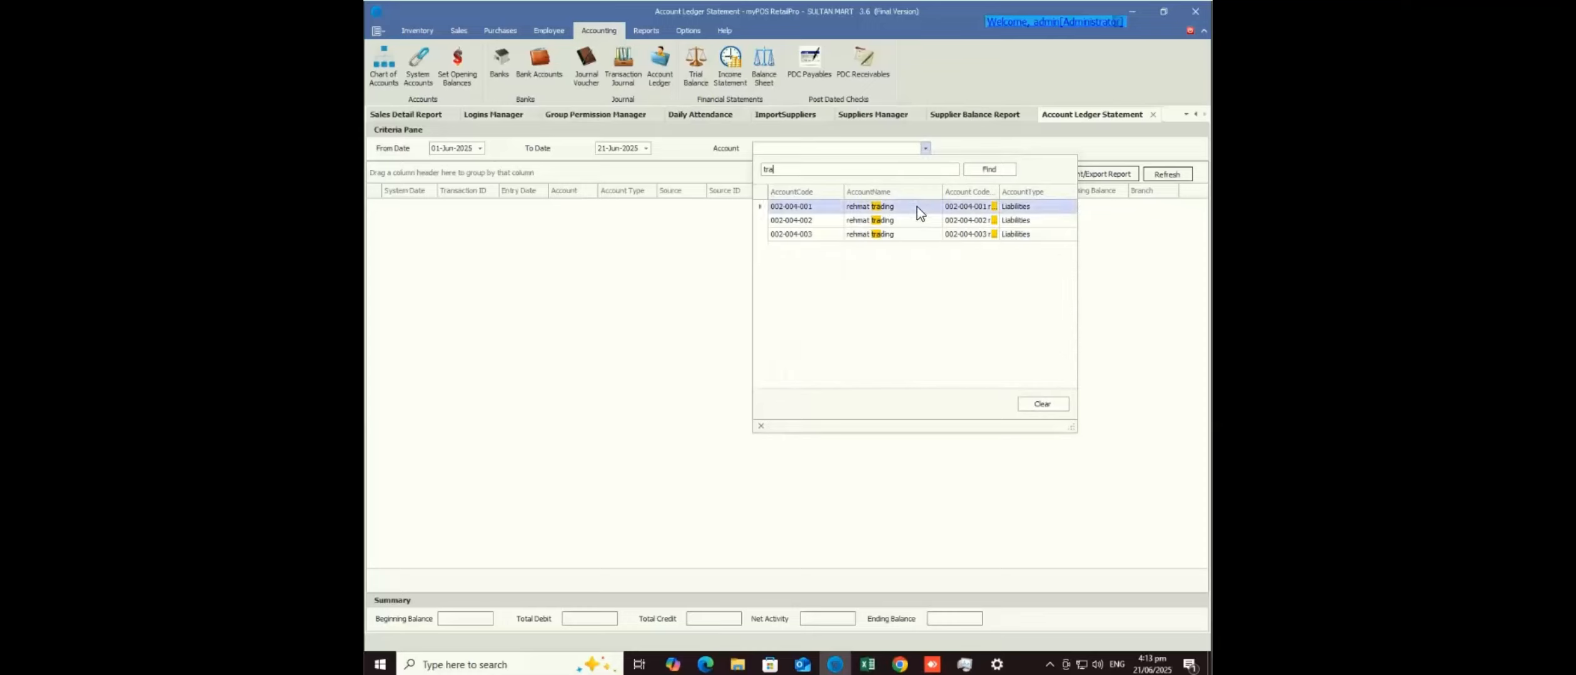
pyautogui.click(1155, 175)
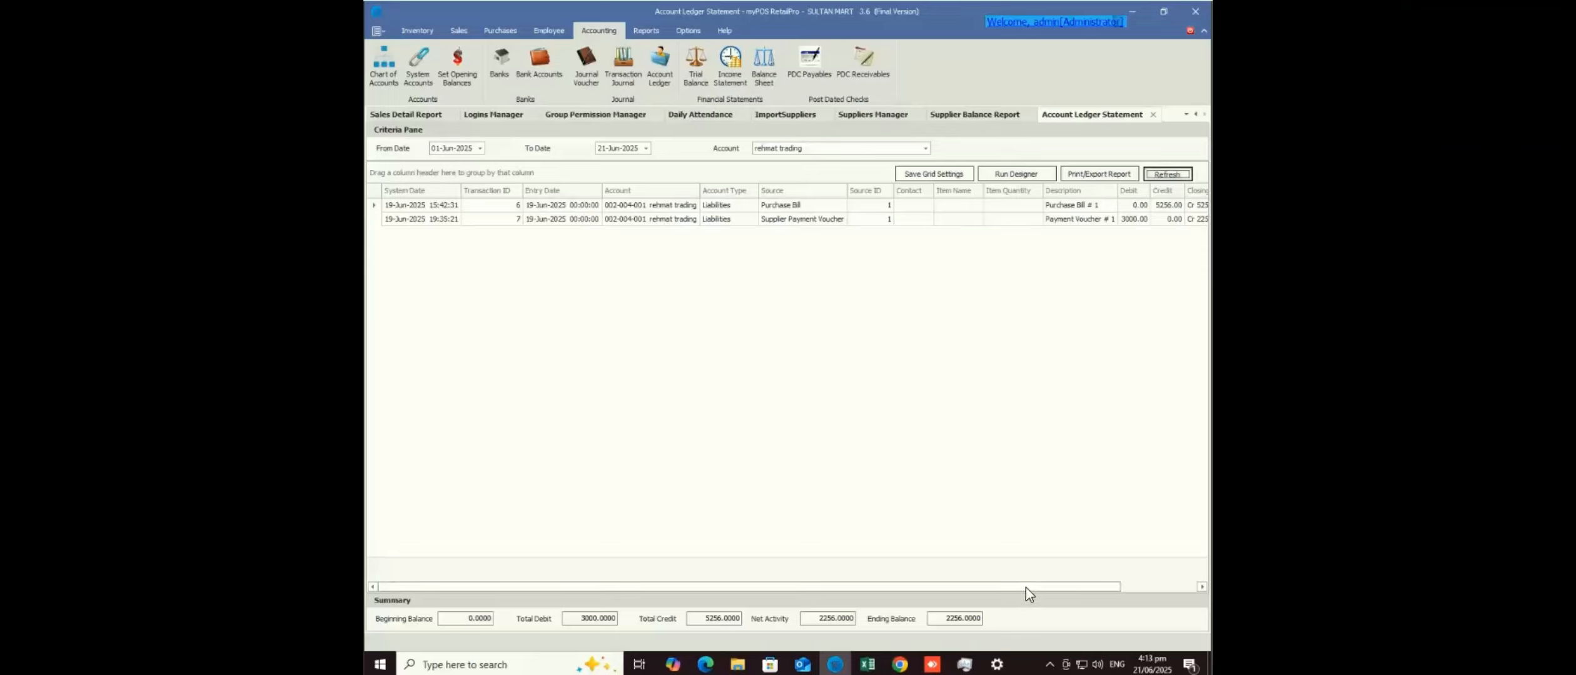
pyautogui.moveTo(1032, 588); pyautogui.dragTo(1119, 591)
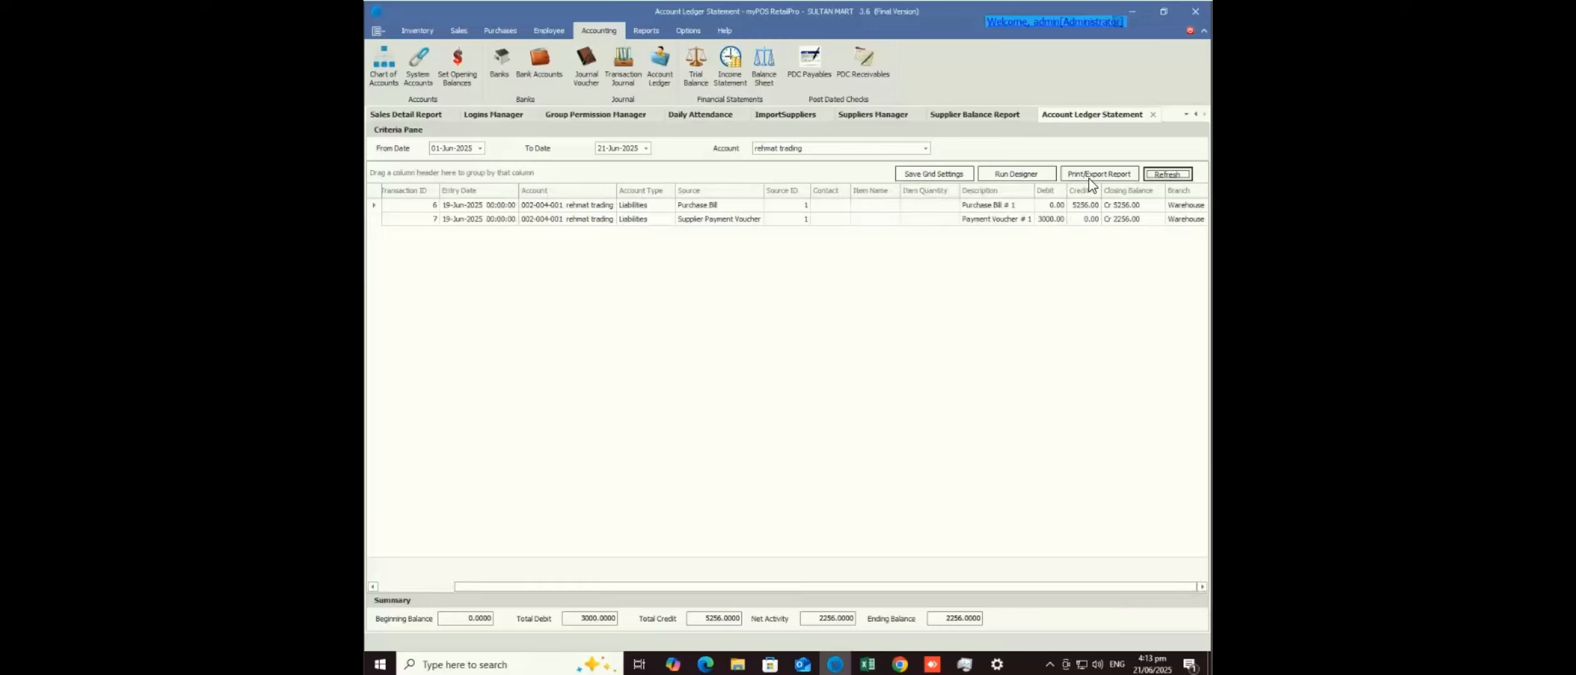
pyautogui.click(1096, 205)
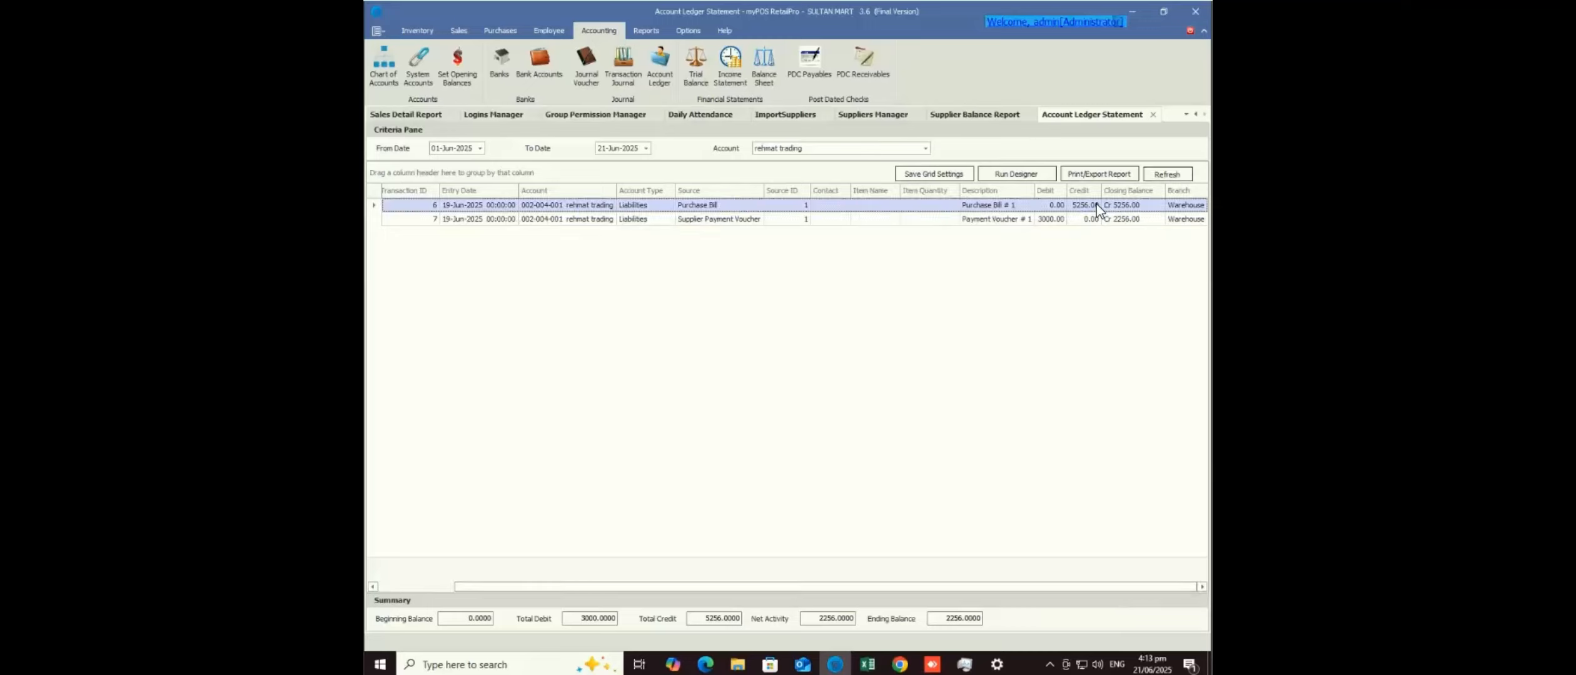
pyautogui.click(1049, 220)
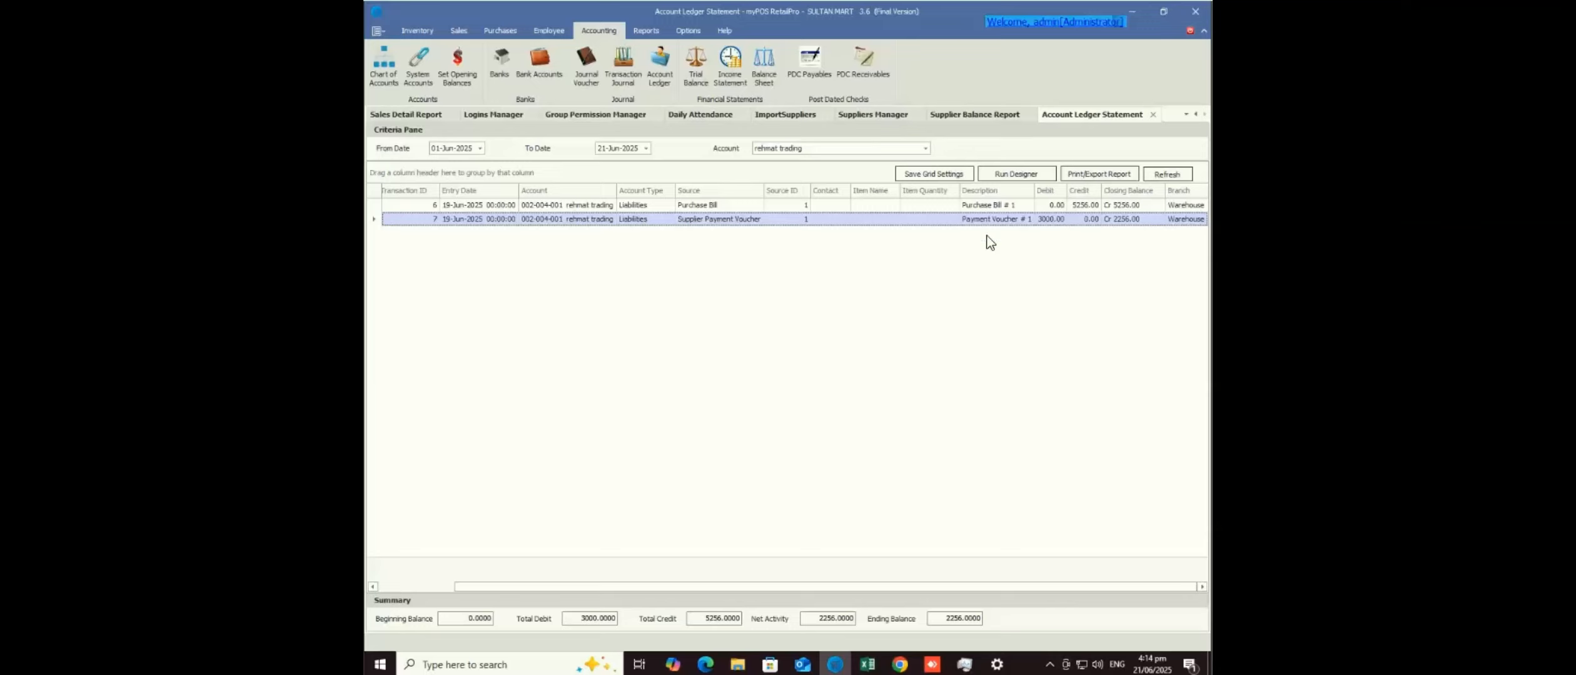
# - Set the ledger's end date to 01-Jun-2025, preview the printout, reload it, and switch to Documents
pyautogui.click(635, 149)
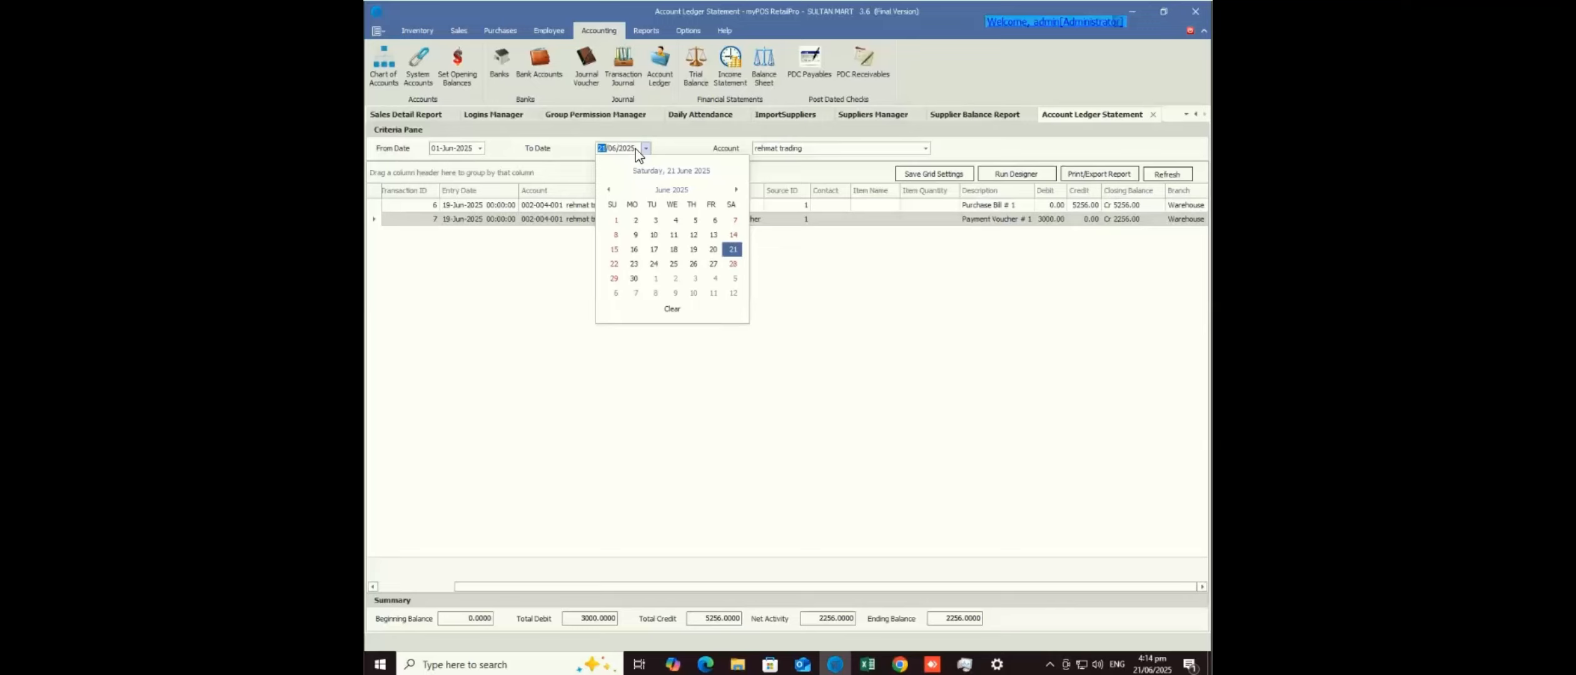
pyautogui.write('01')
pyautogui.press('Return')
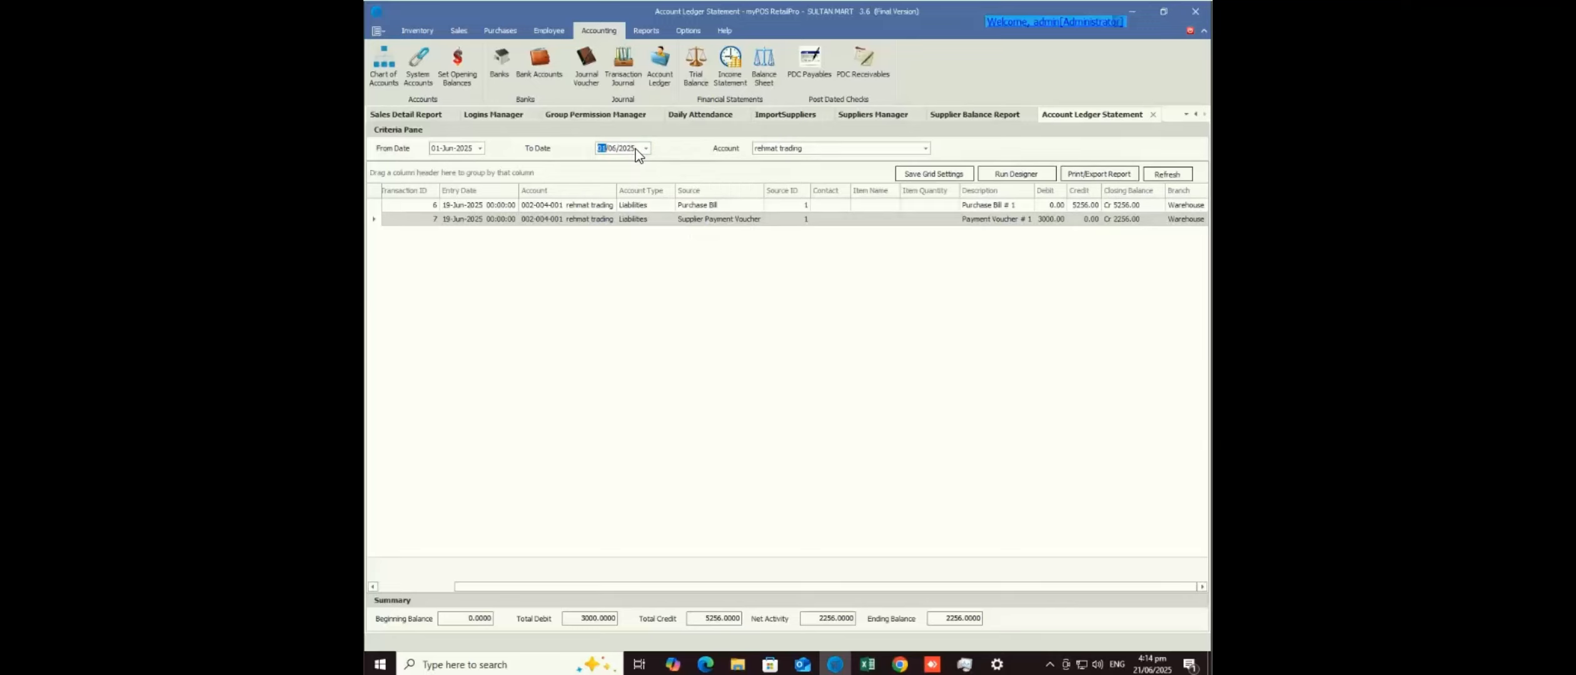
pyautogui.press('Tab')
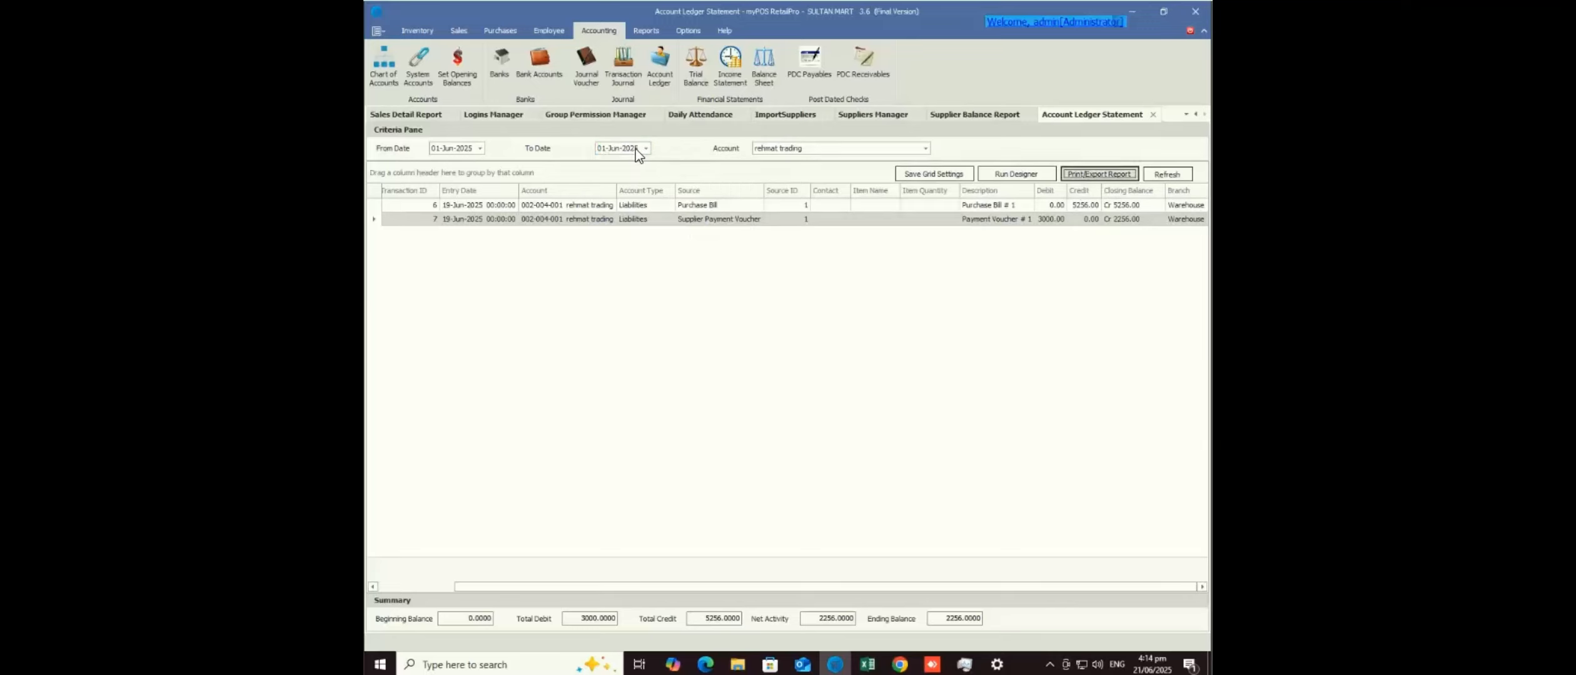
pyautogui.press('Return')
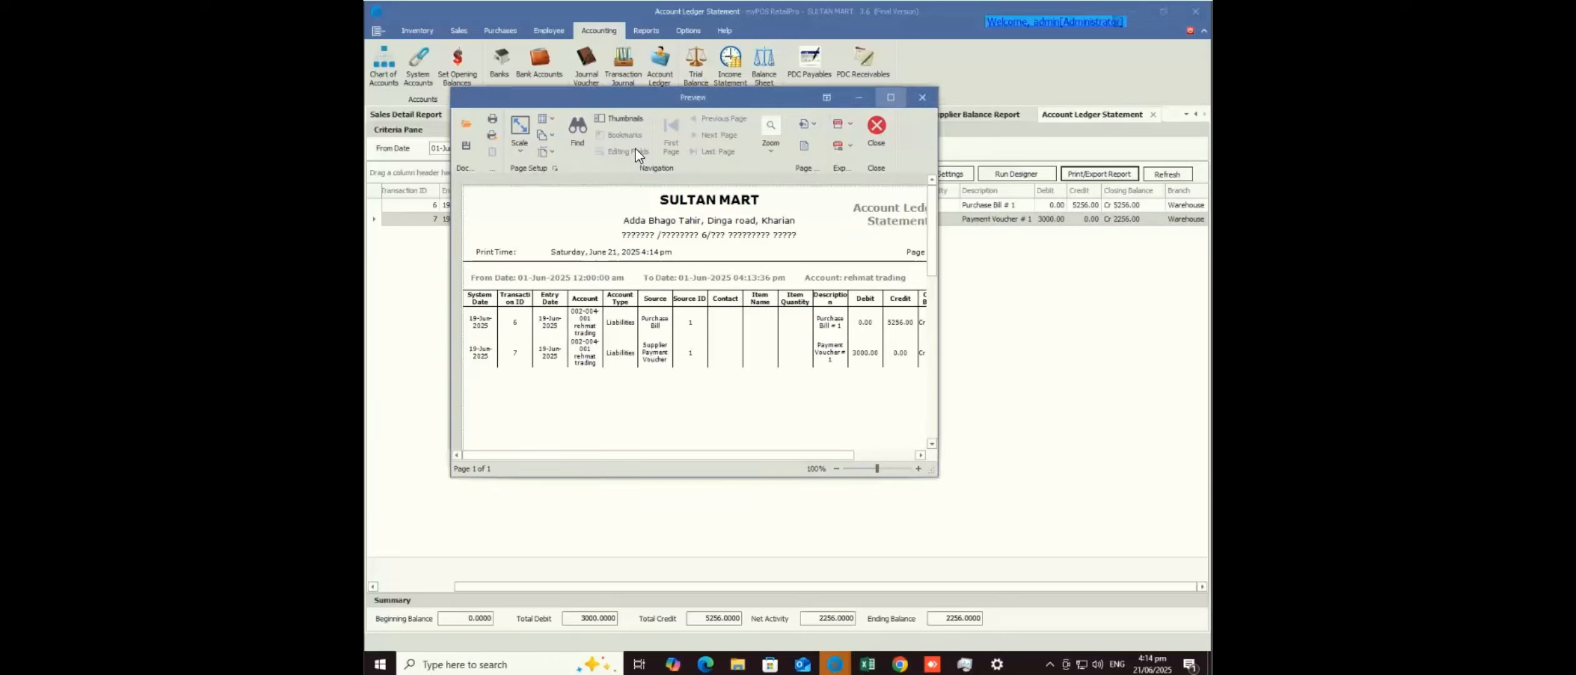
pyautogui.click(921, 98)
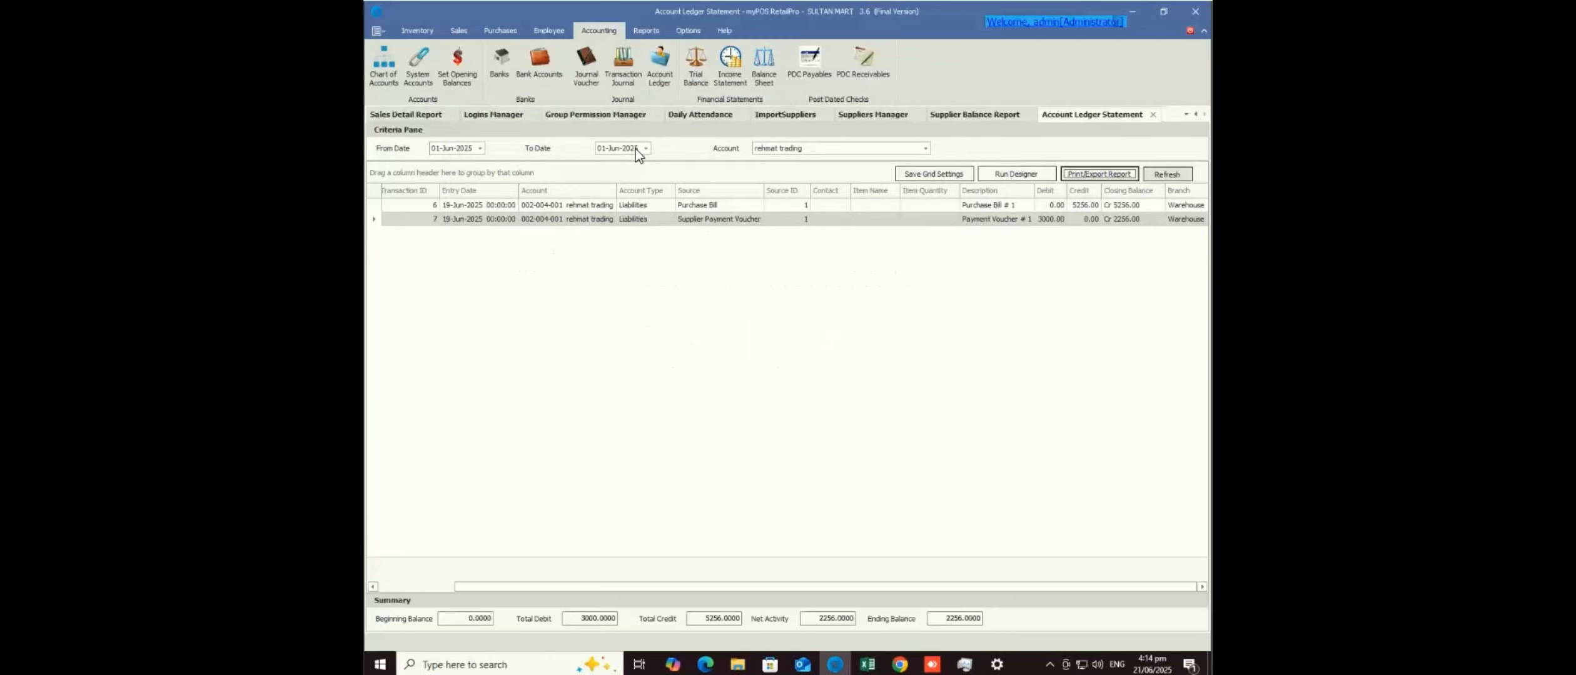
pyautogui.press('Tab')
pyautogui.press('Return')
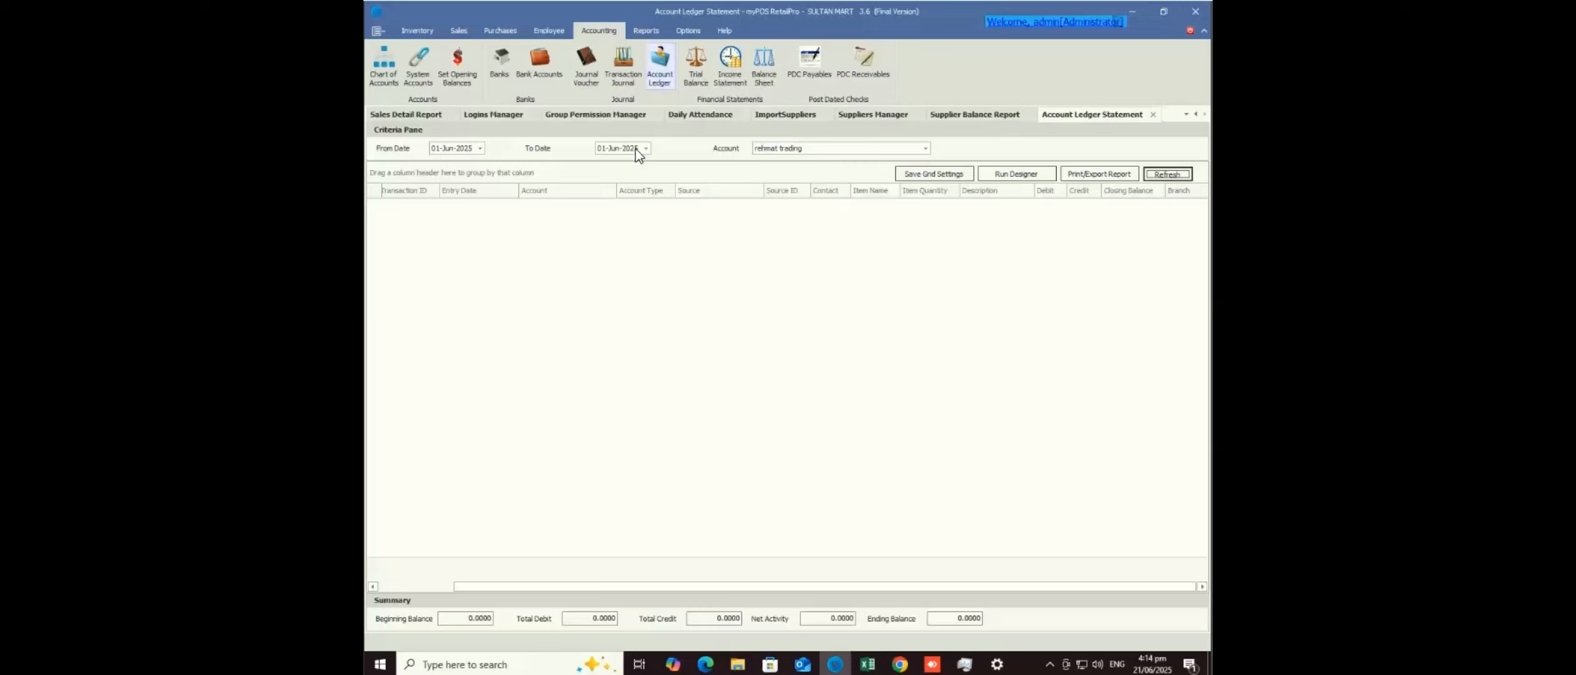
pyautogui.hotkey('alt', 'Down')
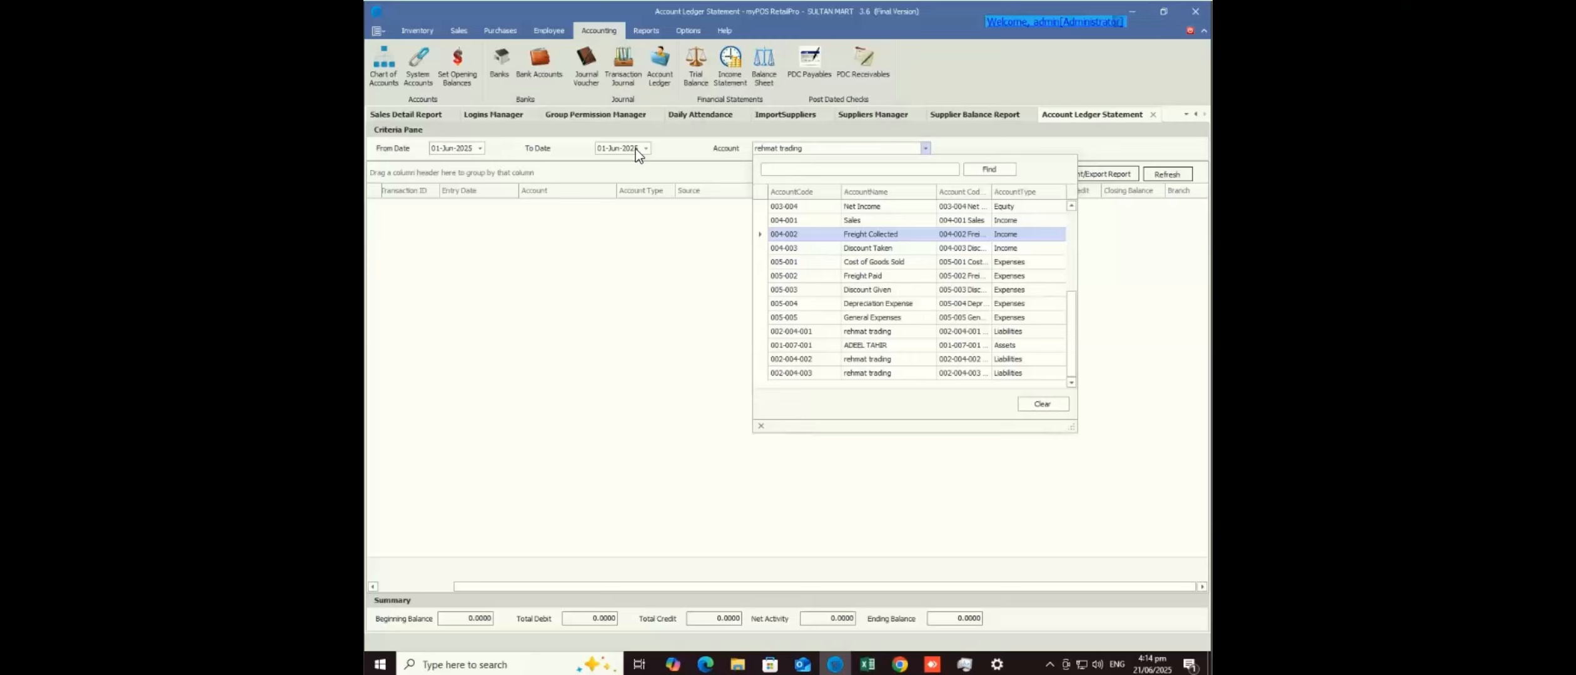
pyautogui.hotkey('alt', 'Tab')
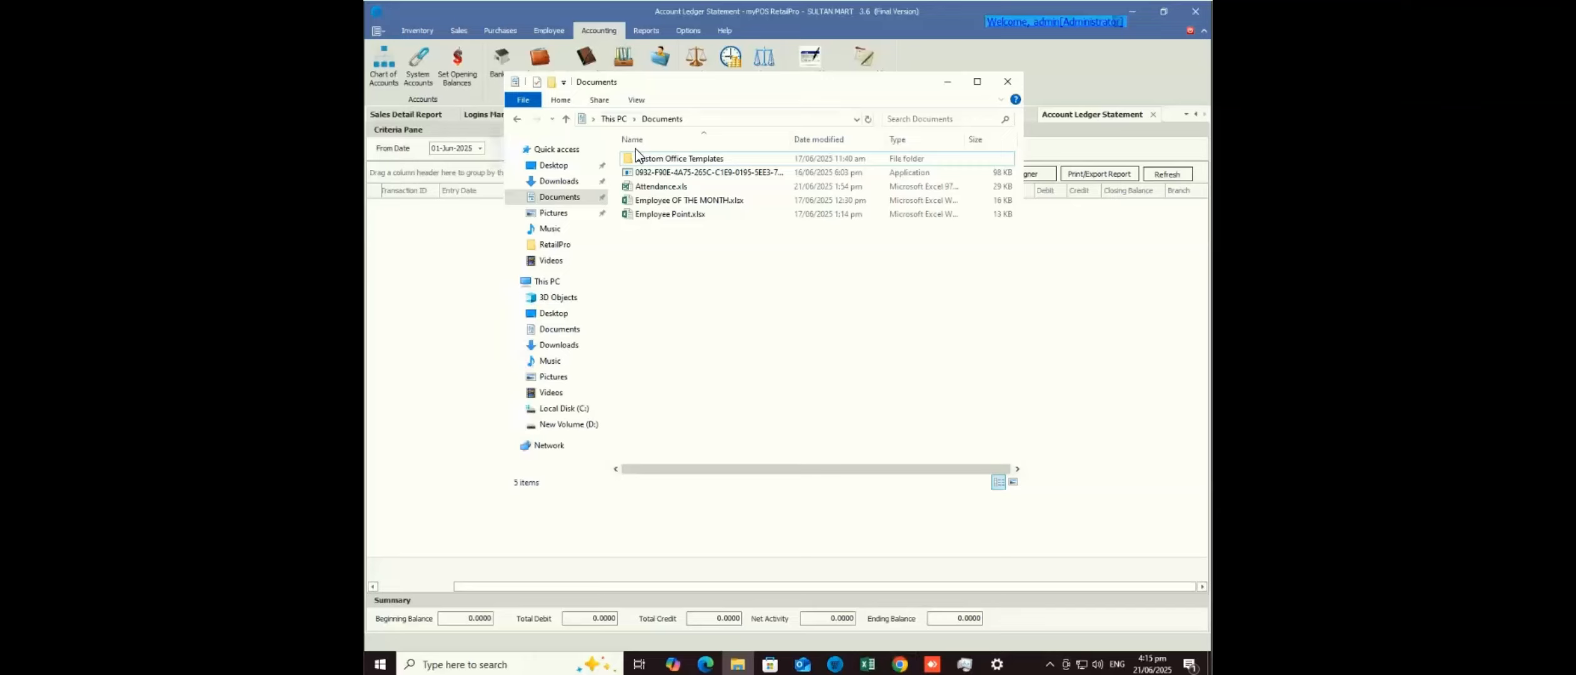
# - Put away the Documents folder and open the Products Manager from the Inventory tools
pyautogui.click(947, 82)
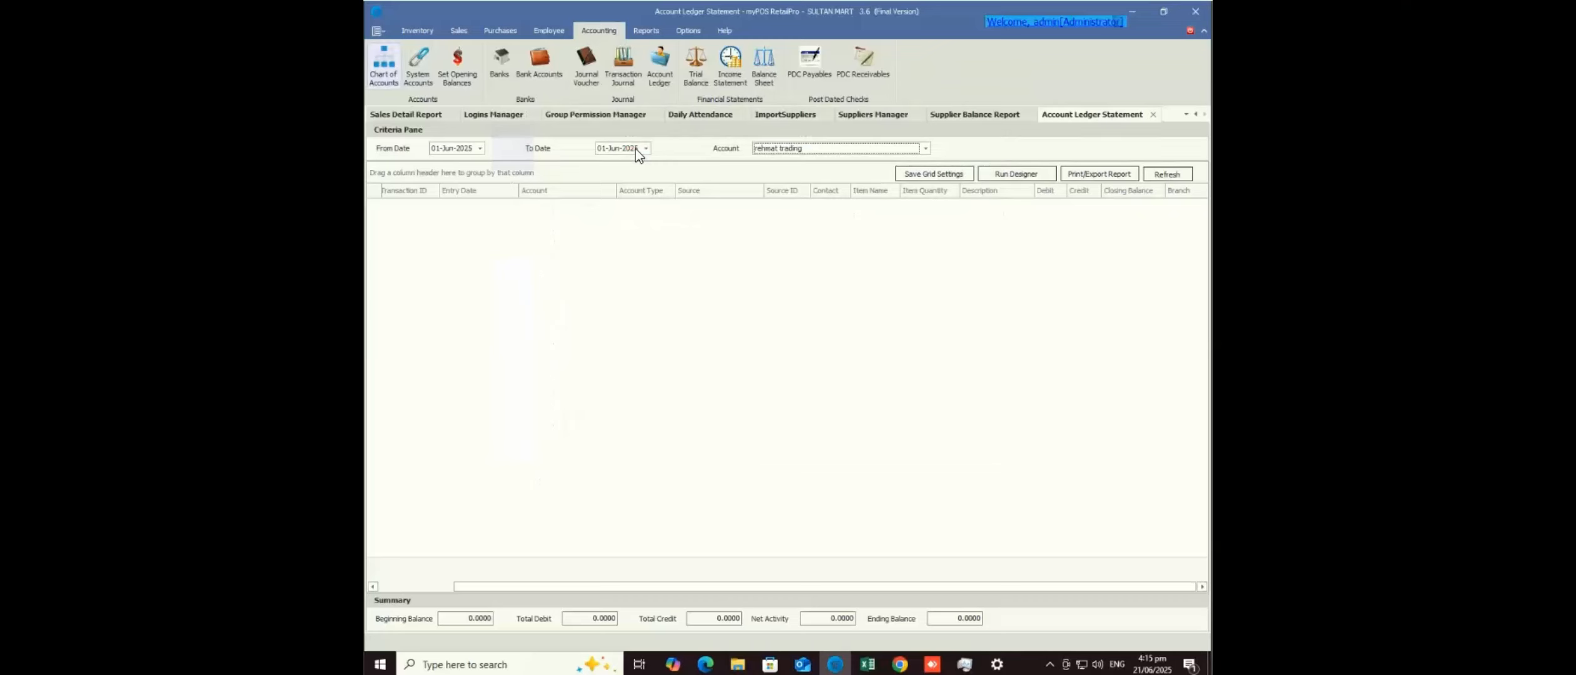
pyautogui.click(417, 31)
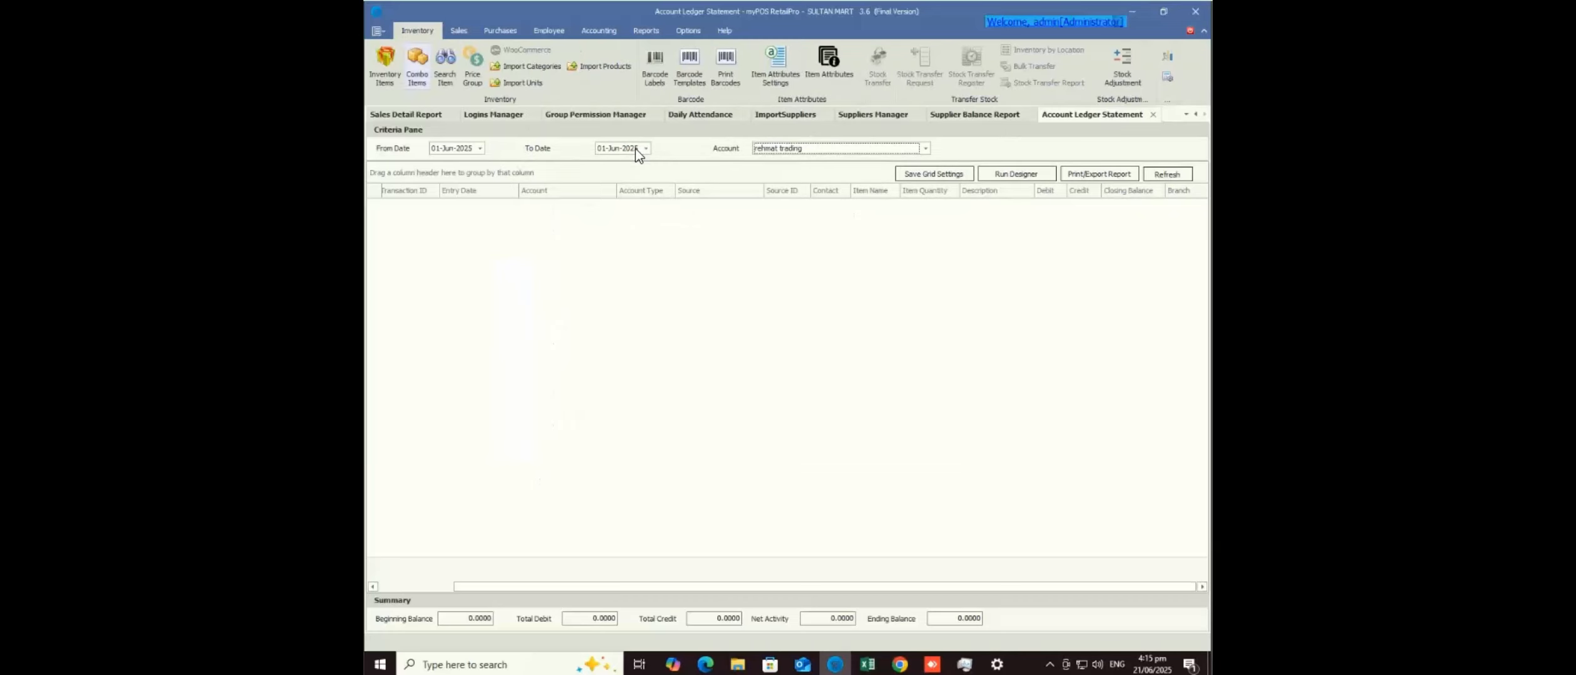
pyautogui.click(385, 66)
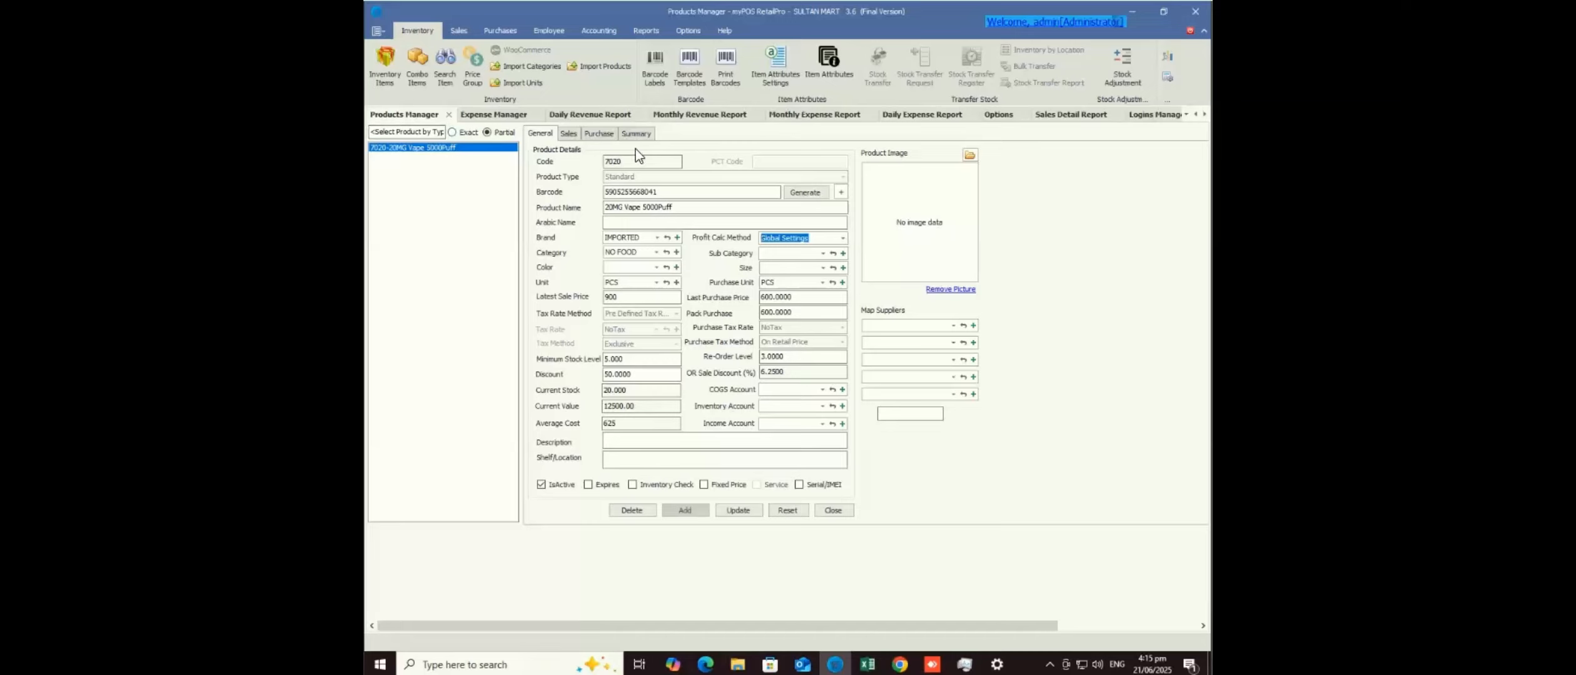
# - Clear the product search, then close the Account Ledger Statement and Supplier Balance Report tabs
pyautogui.click(406, 132)
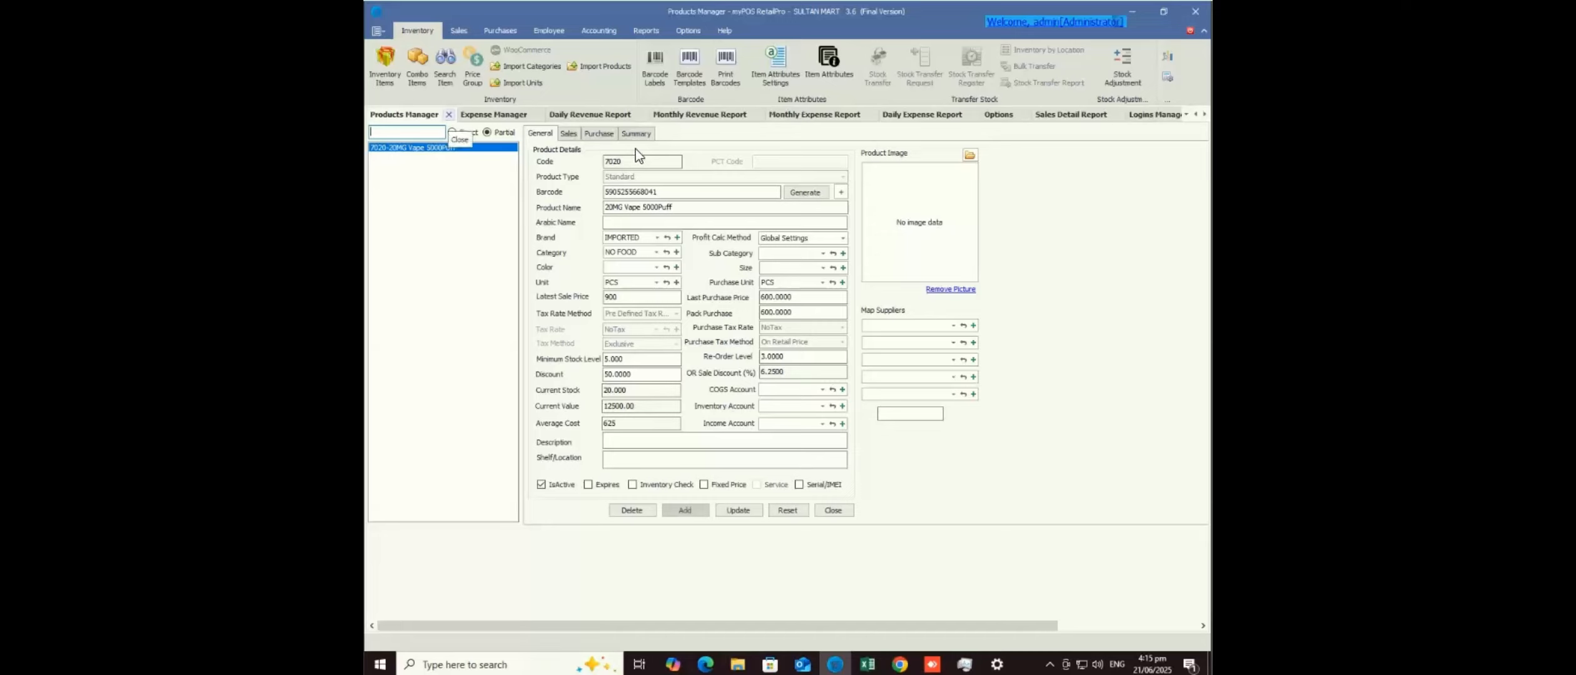
pyautogui.click(789, 510)
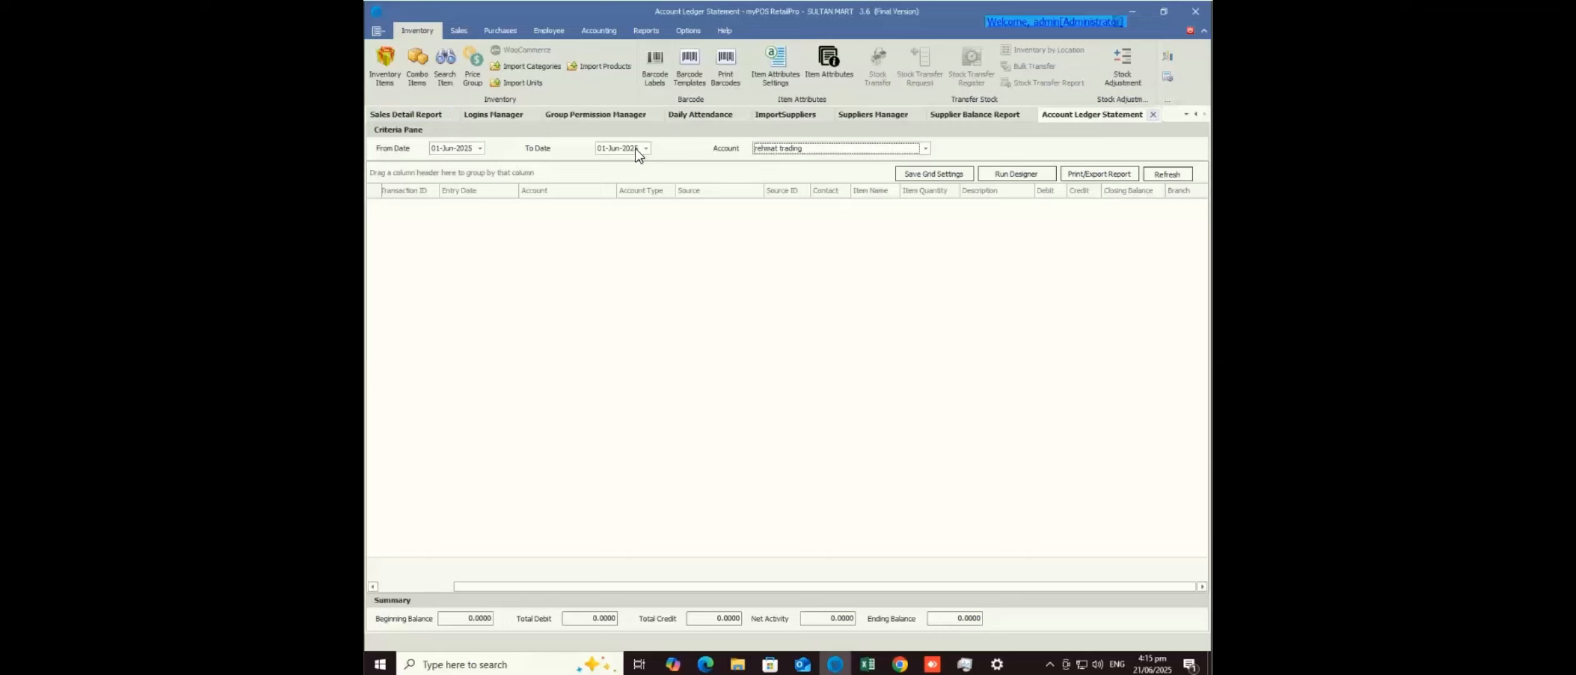
pyautogui.click(1153, 115)
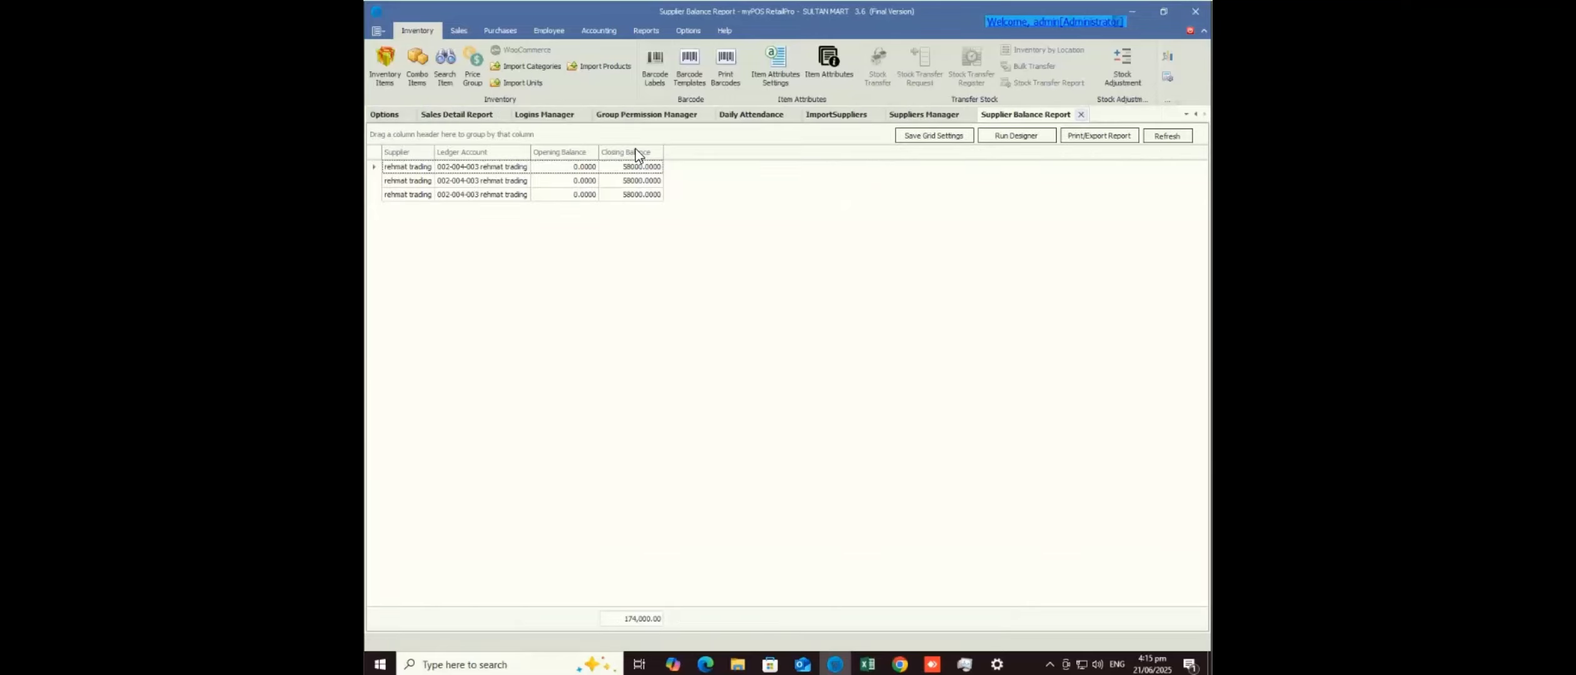
pyautogui.click(1081, 115)
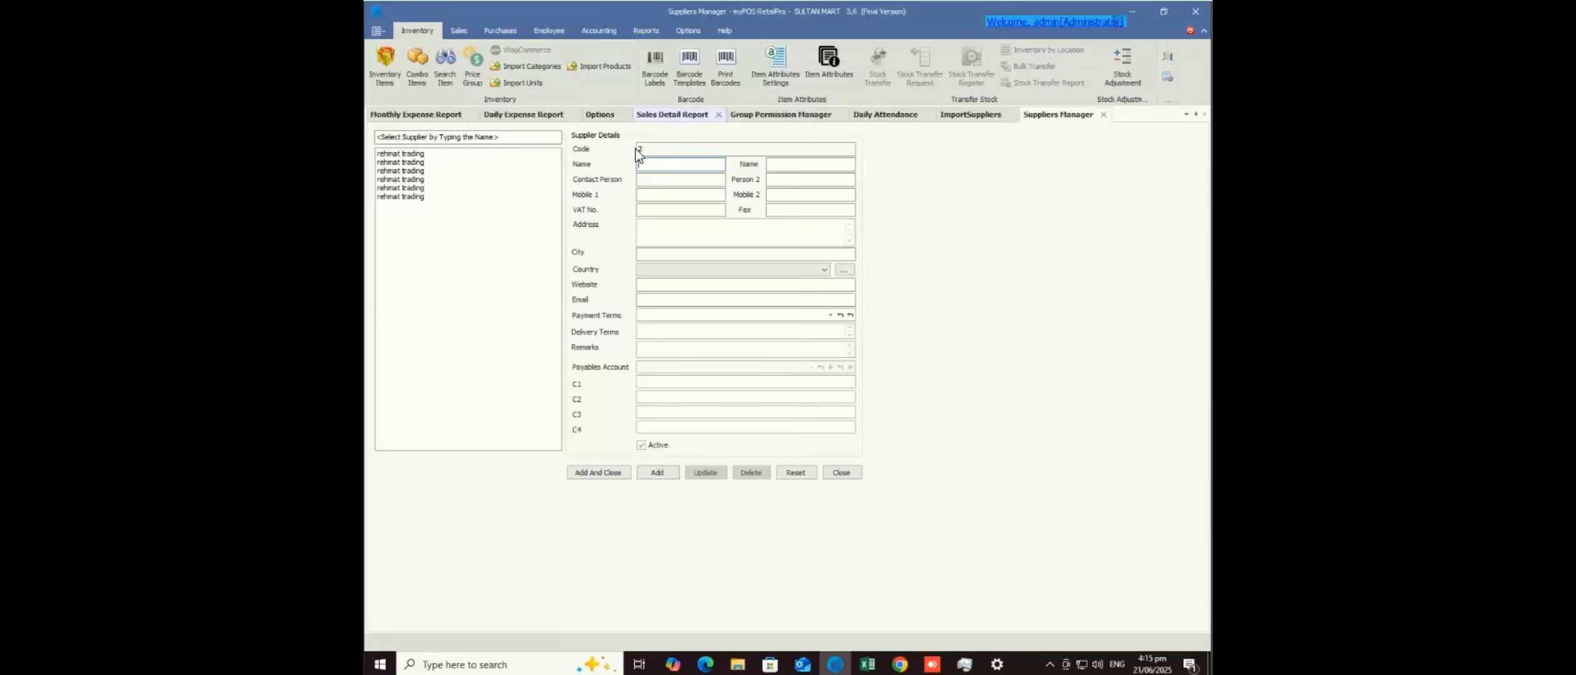
# - Close the Sales Detail, Options, Group Permission, Daily Expense, Daily Attendance and ImportSuppliers tabs
pyautogui.click(678, 114)
pyautogui.click(719, 114)
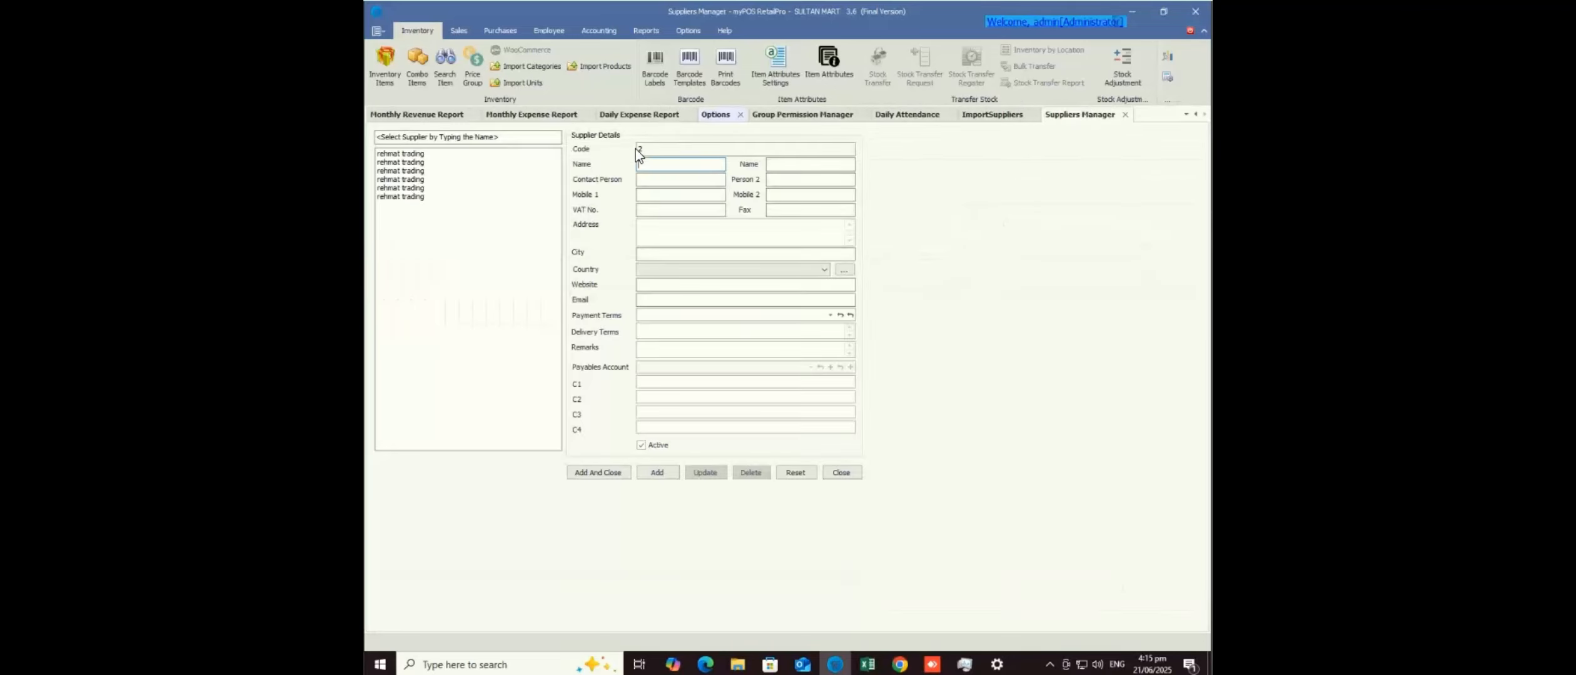
pyautogui.click(714, 114)
pyautogui.click(740, 114)
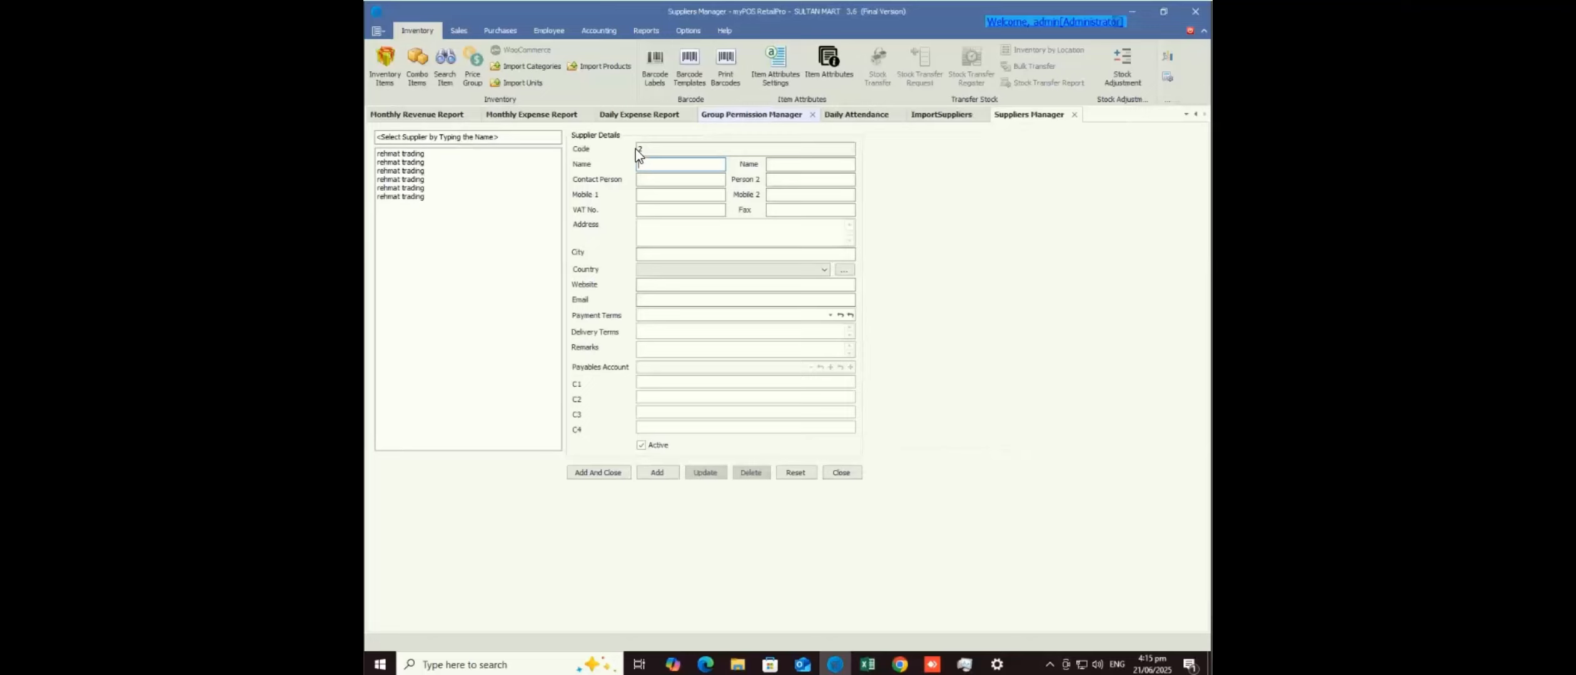
pyautogui.click(812, 115)
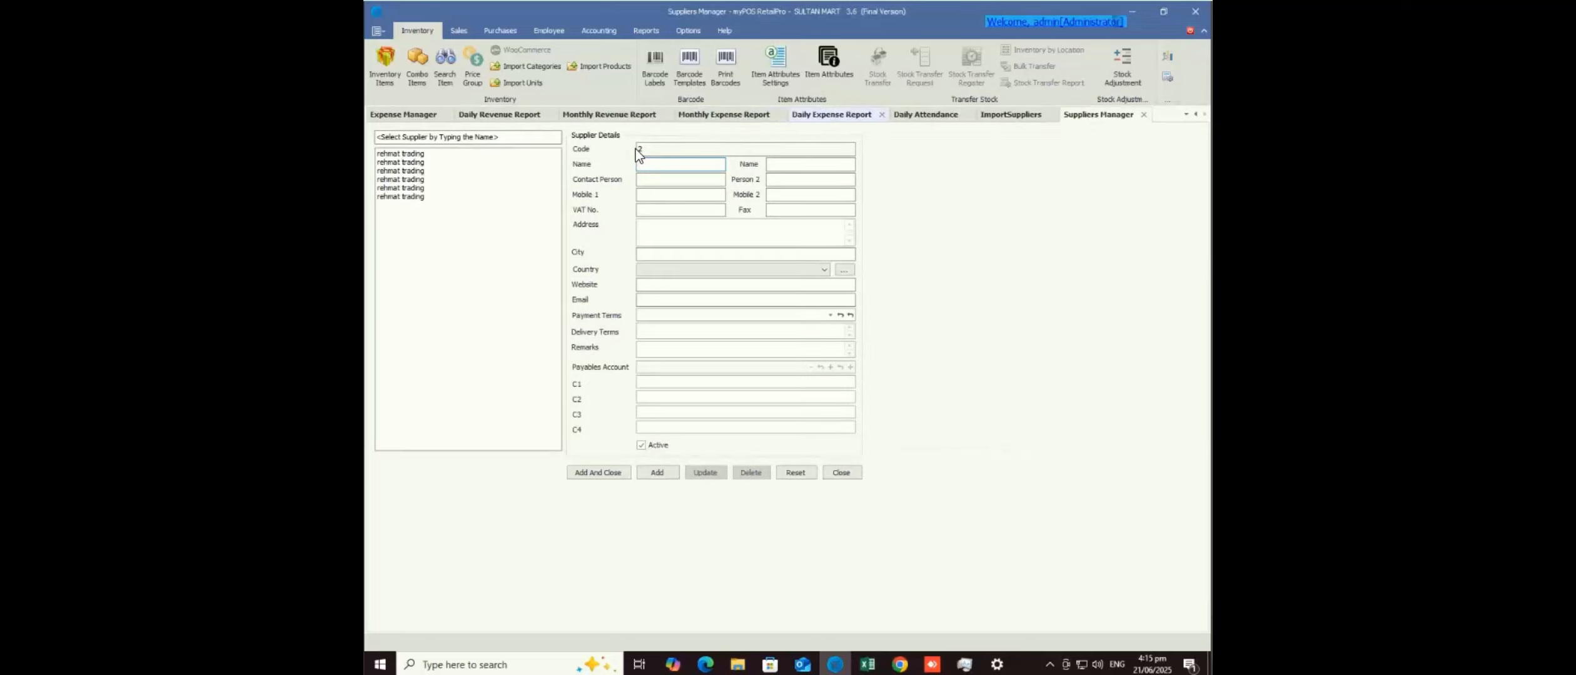
pyautogui.click(882, 115)
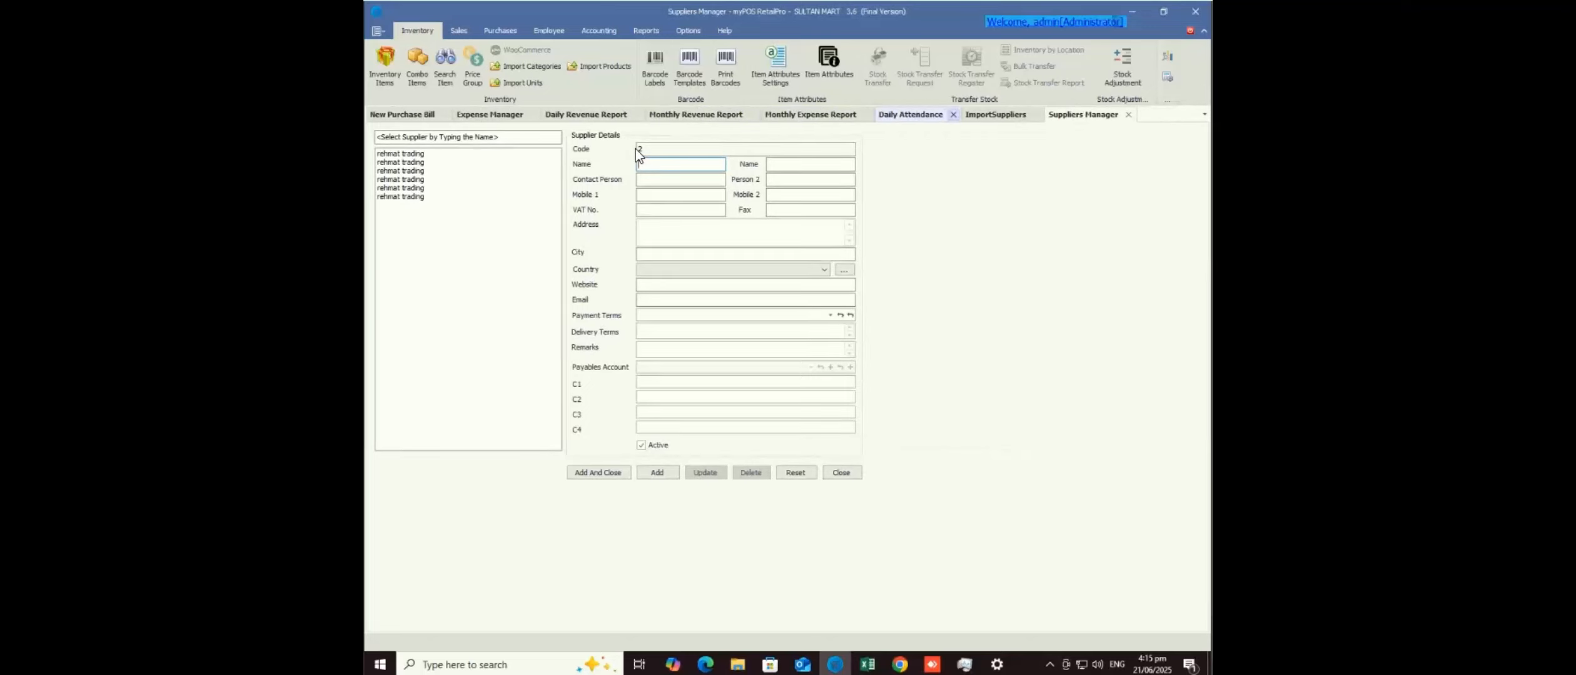
pyautogui.click(953, 114)
pyautogui.click(951, 114)
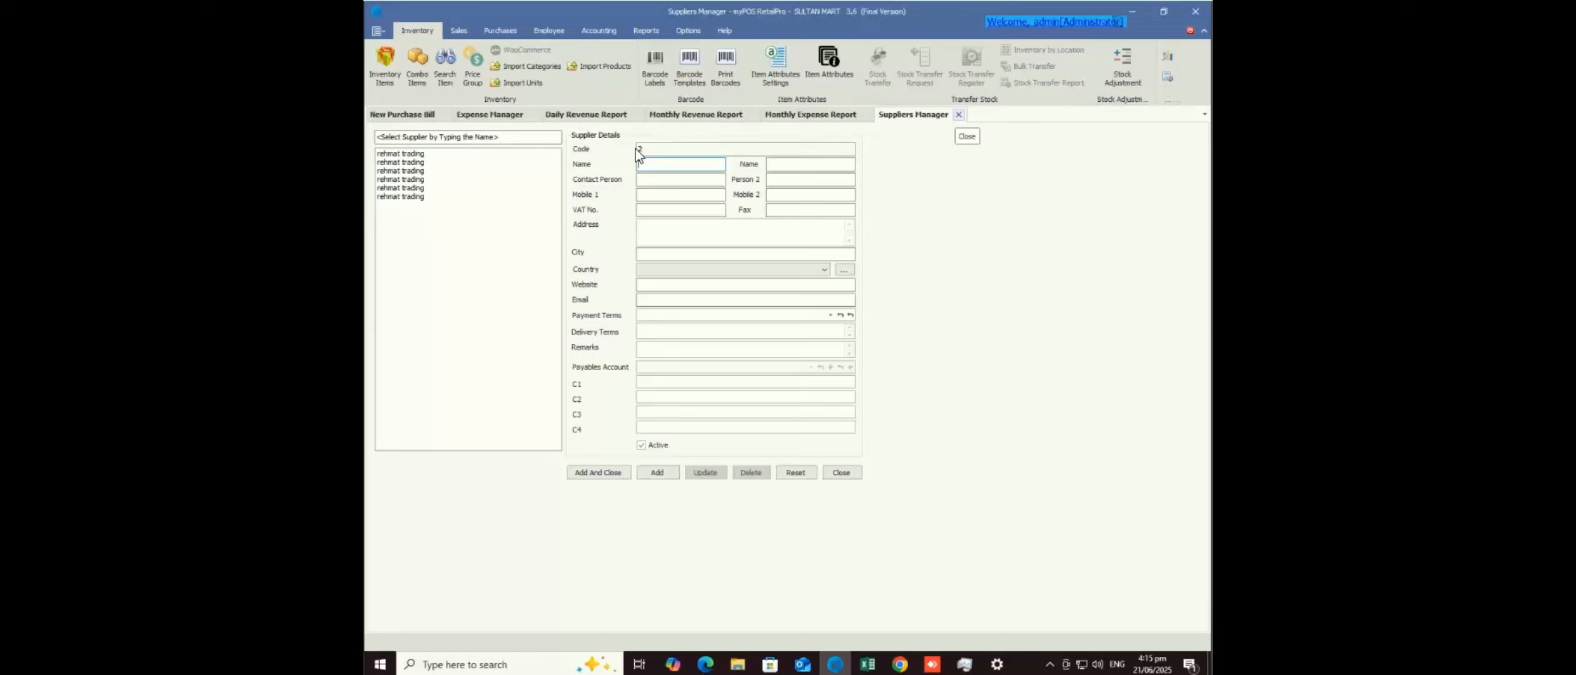
# - Close Suppliers Manager, then open Products Manager and load the 7020-20MG Vape 5000Puff product
pyautogui.click(958, 114)
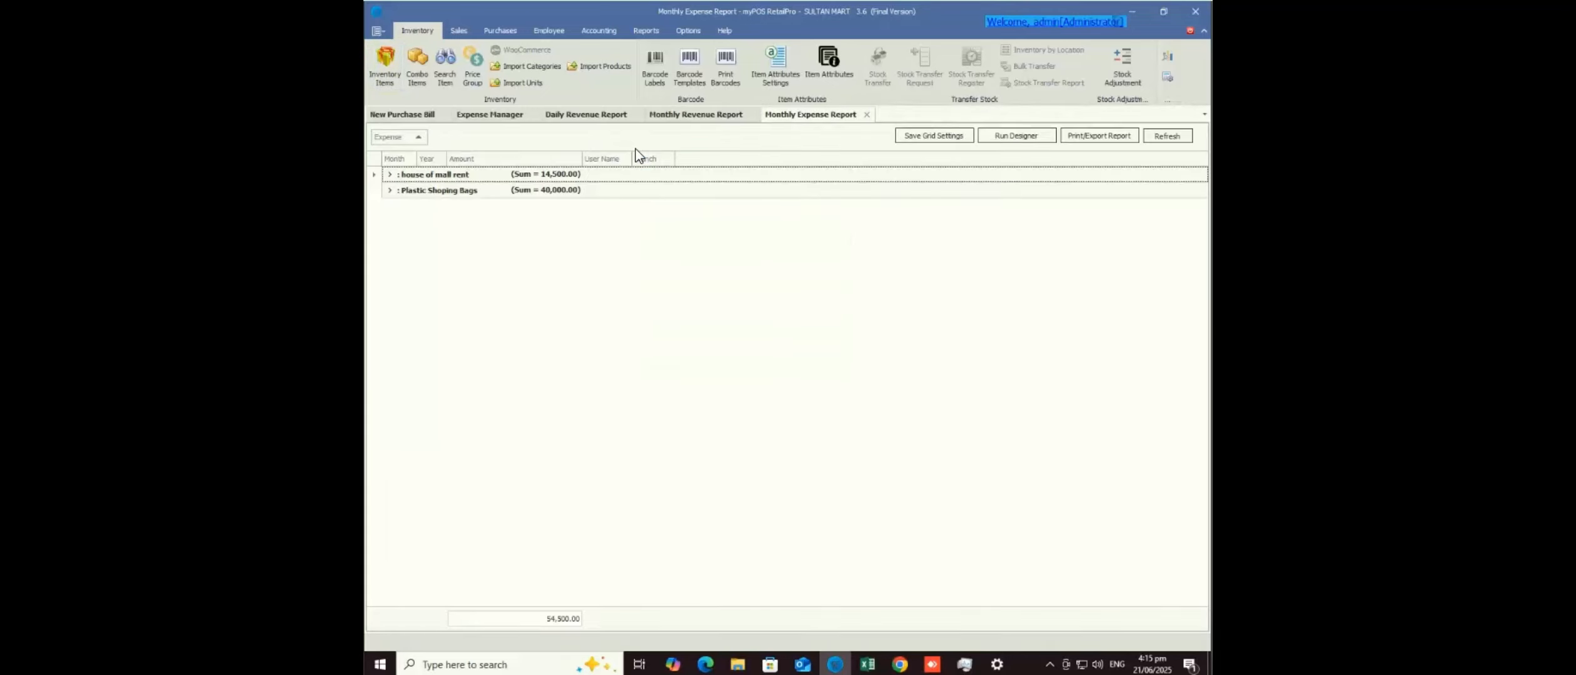
pyautogui.click(385, 66)
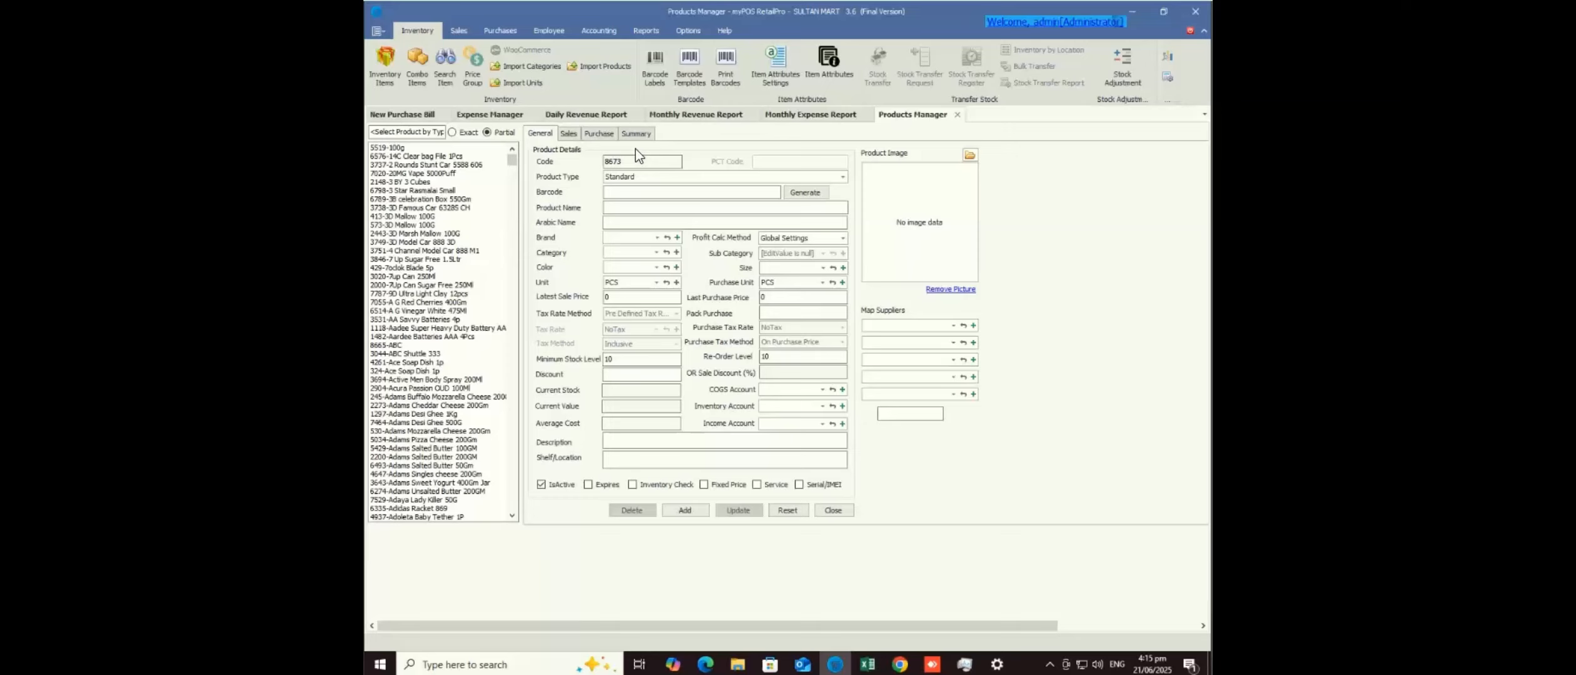
pyautogui.click(412, 173)
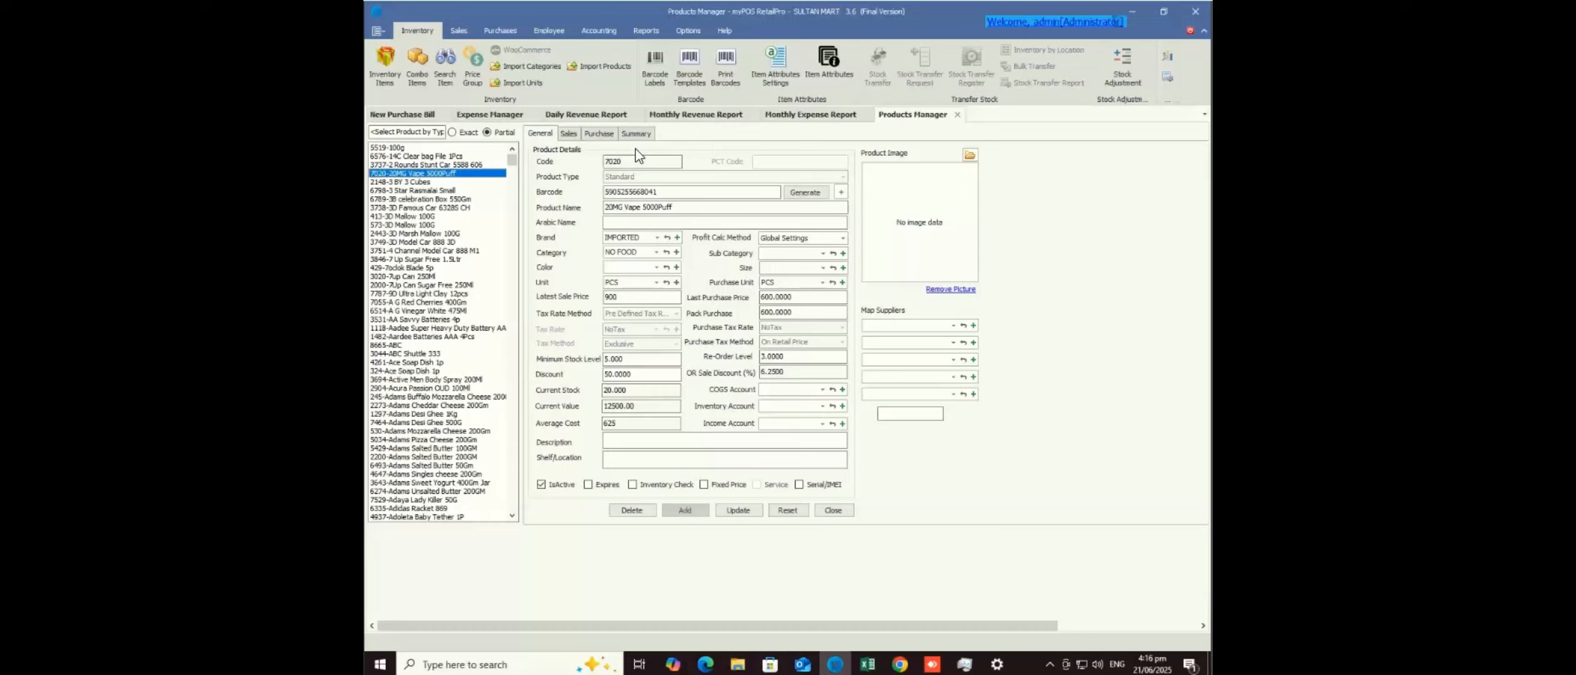
# - Load the 9D Ultra Light Clay 12pcs product details and place the caret in its name
pyautogui.click(442, 294)
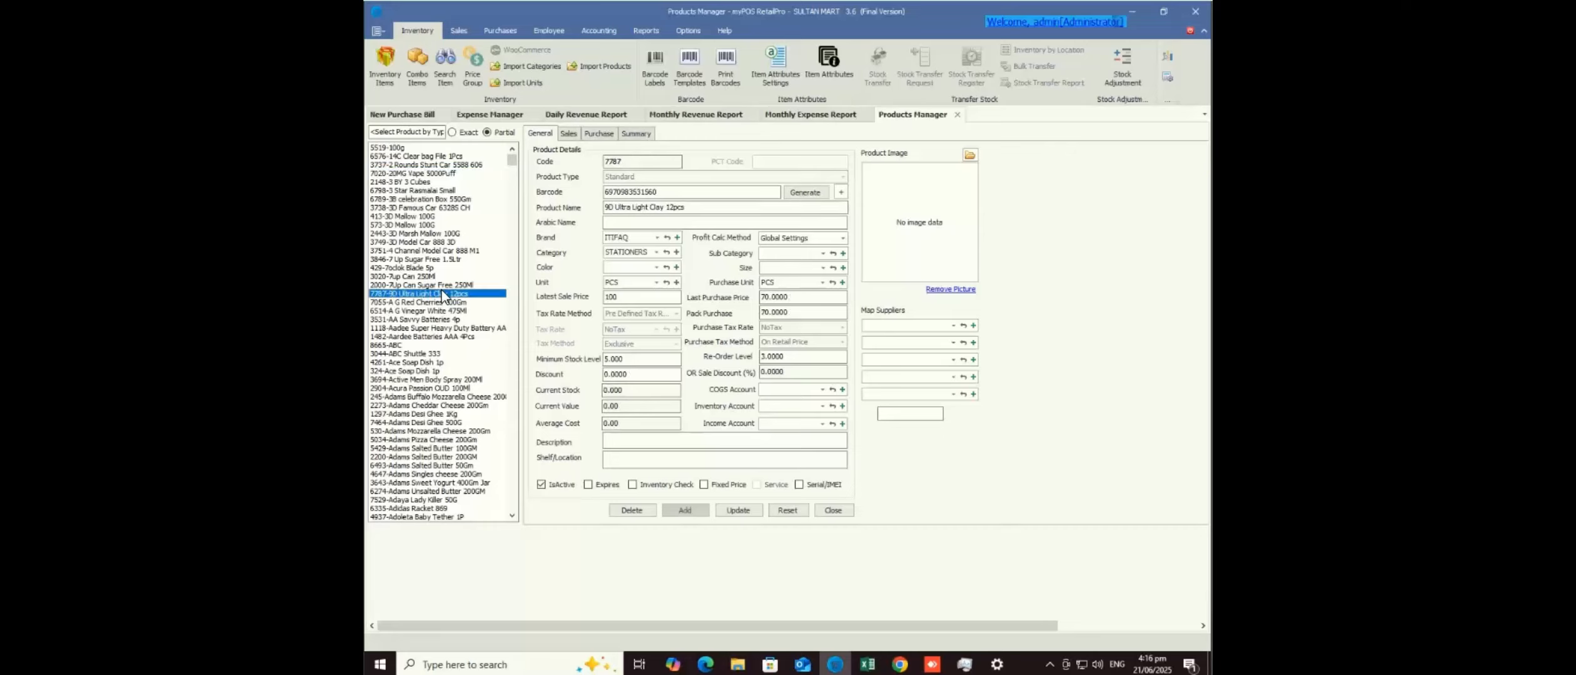
pyautogui.click(693, 207)
# - Start a new combo item and copy the clay product's barcode from Products Manager
pyautogui.click(418, 74)
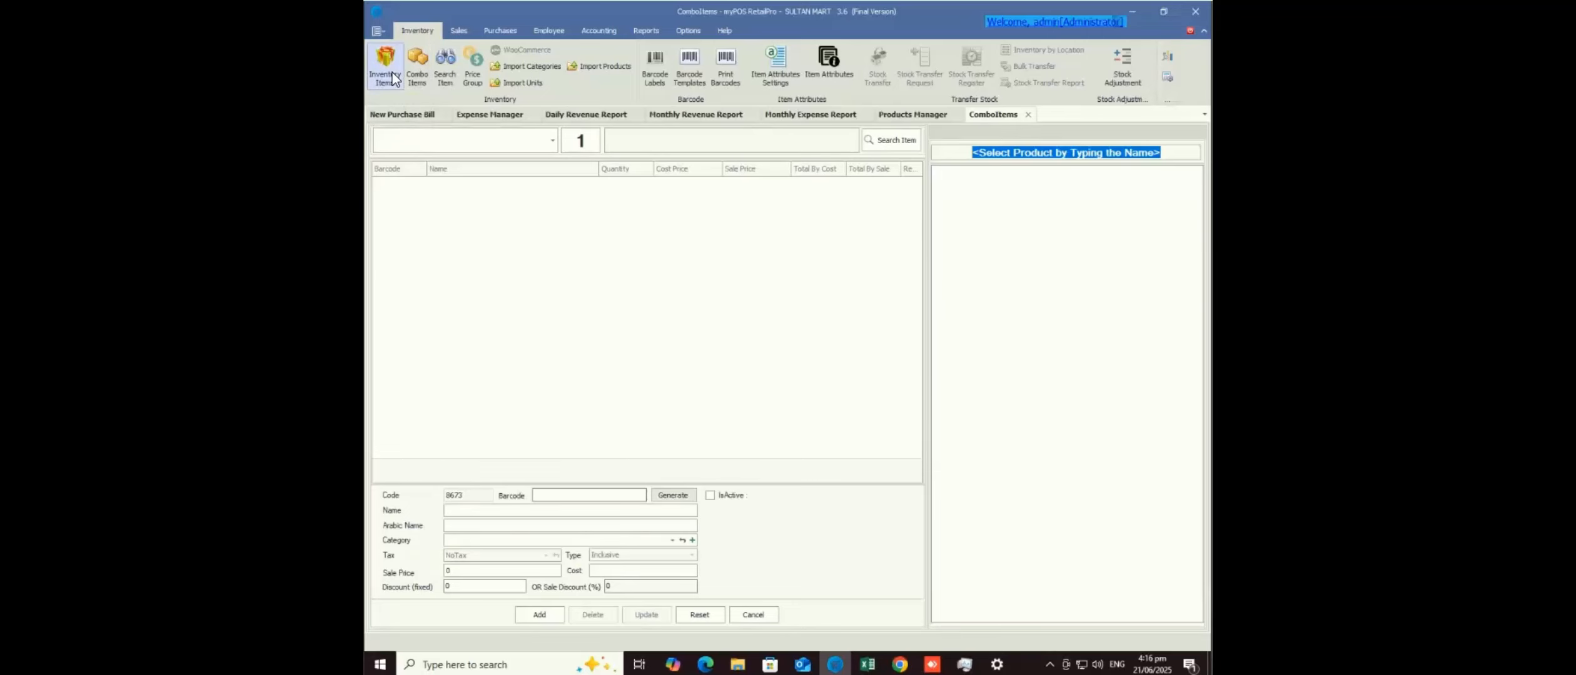
pyautogui.click(391, 72)
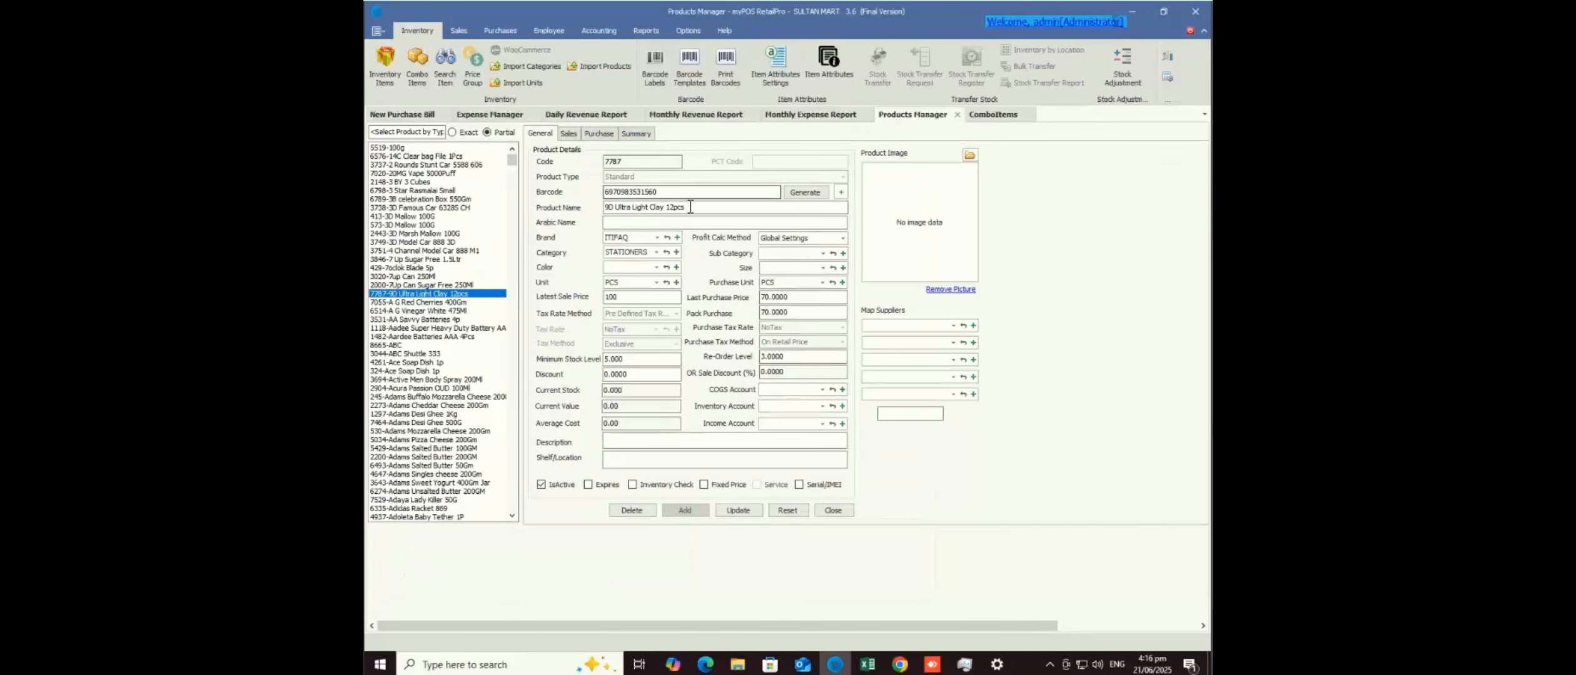
pyautogui.moveTo(689, 207); pyautogui.dragTo(573, 202)
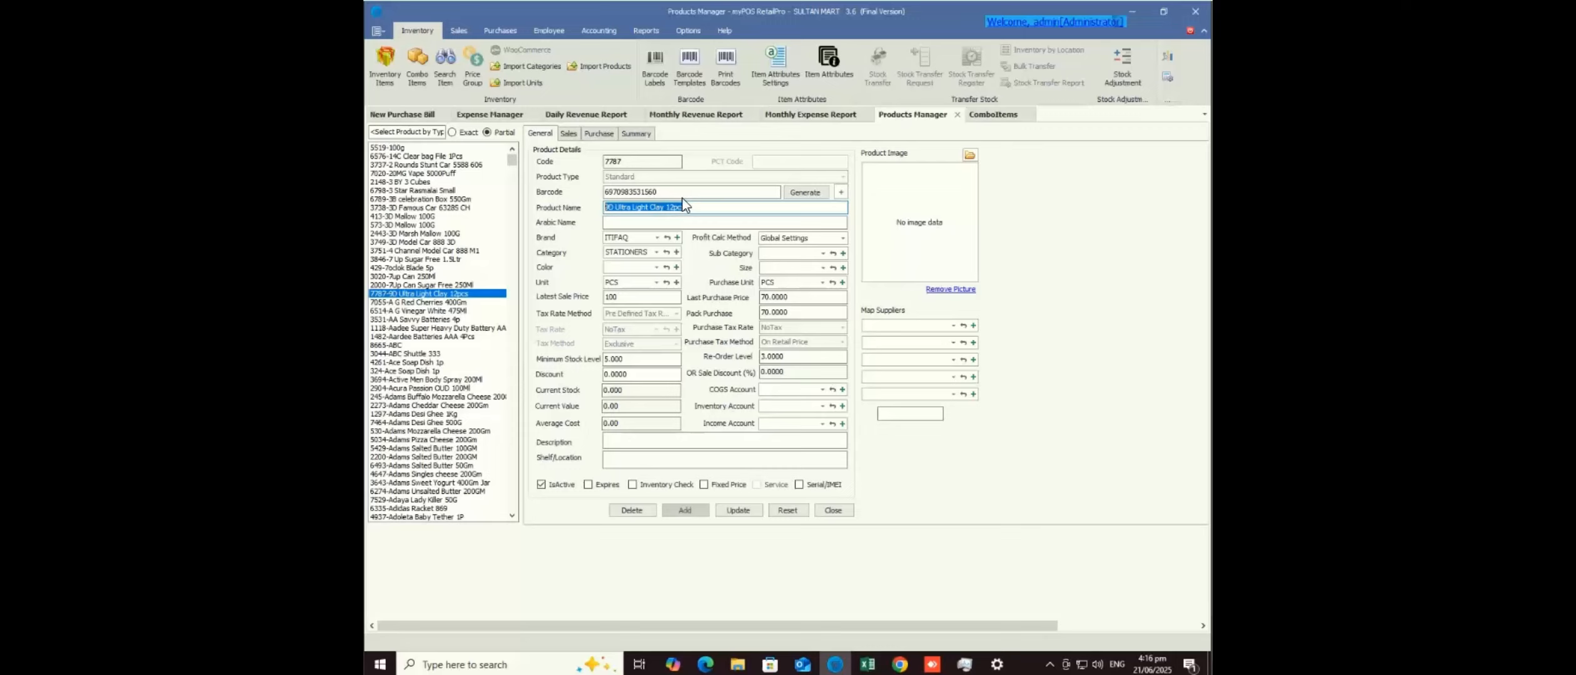
pyautogui.moveTo(671, 191); pyautogui.dragTo(574, 191)
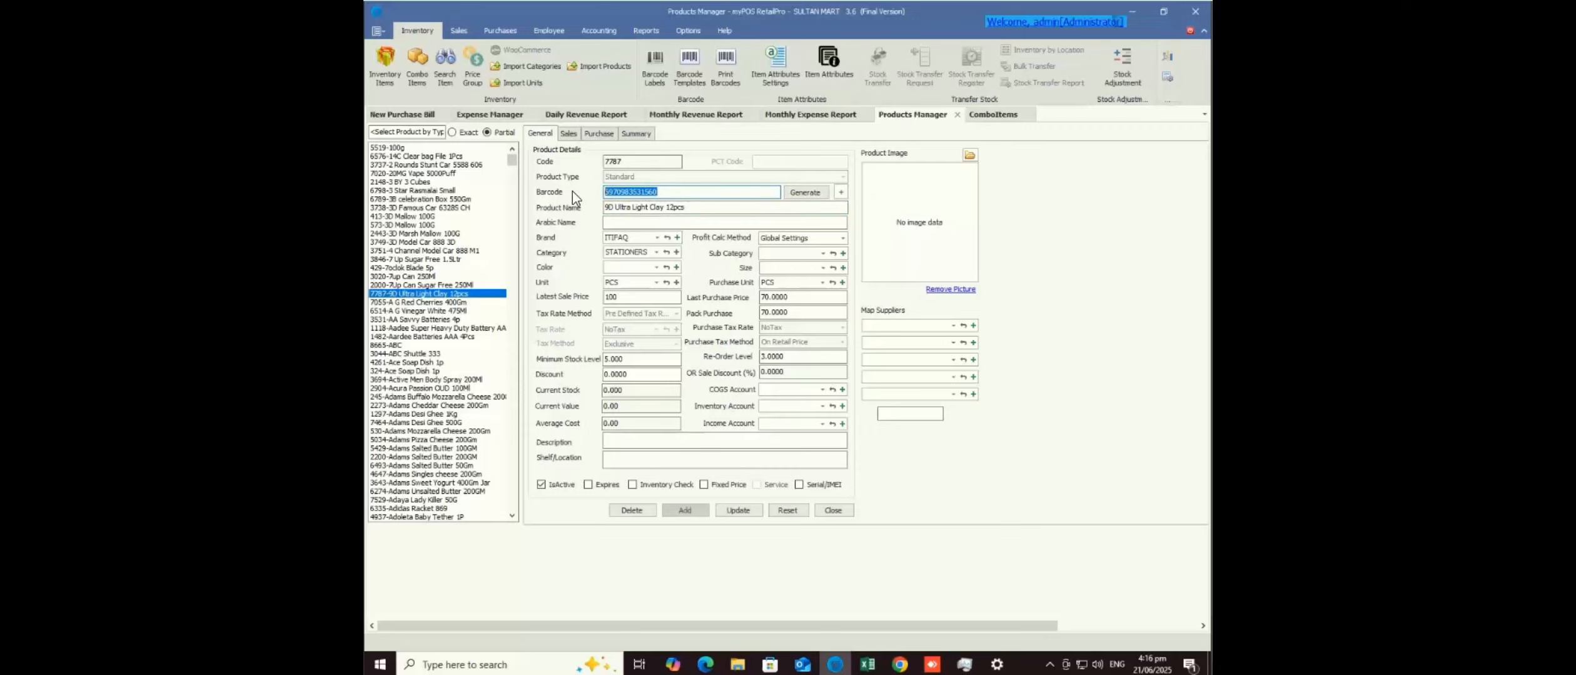
pyautogui.click(1007, 116)
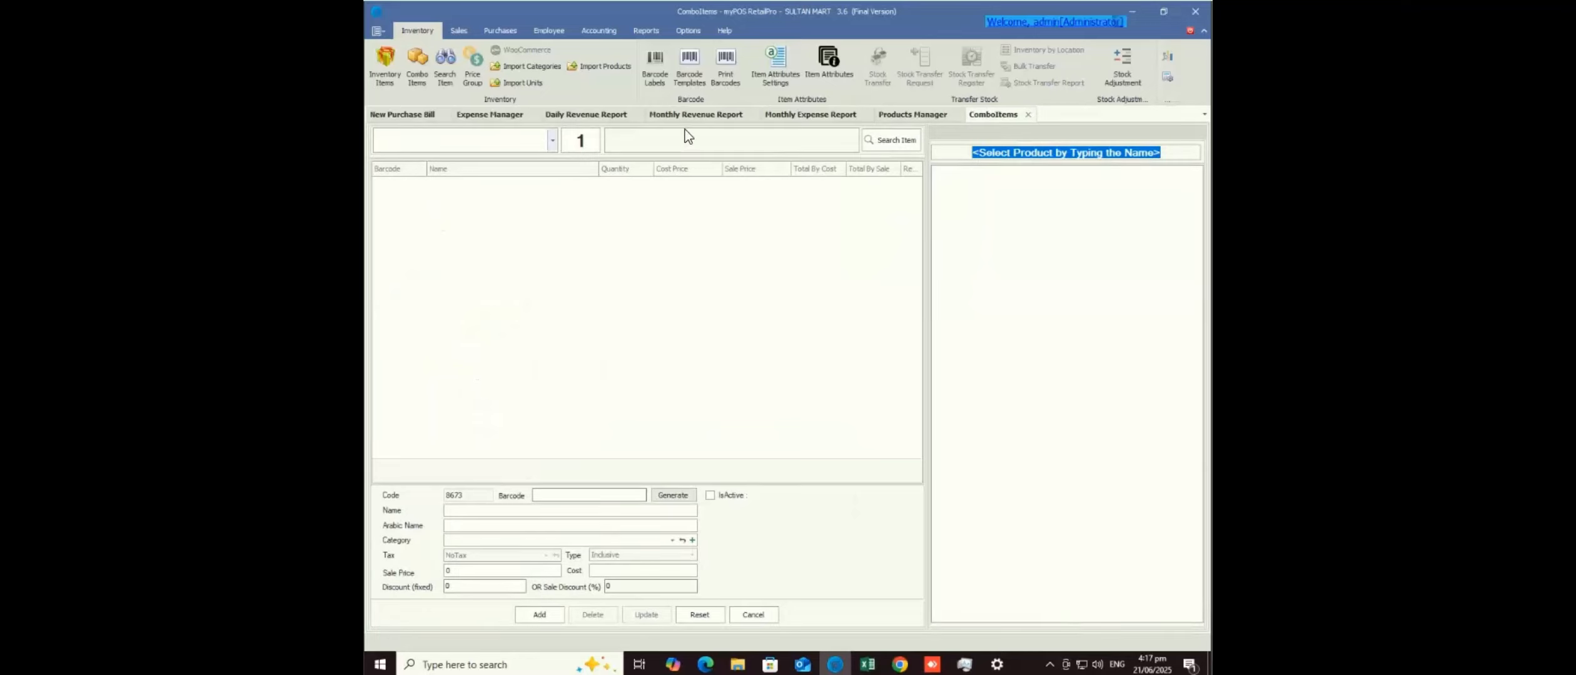
pyautogui.click(689, 139)
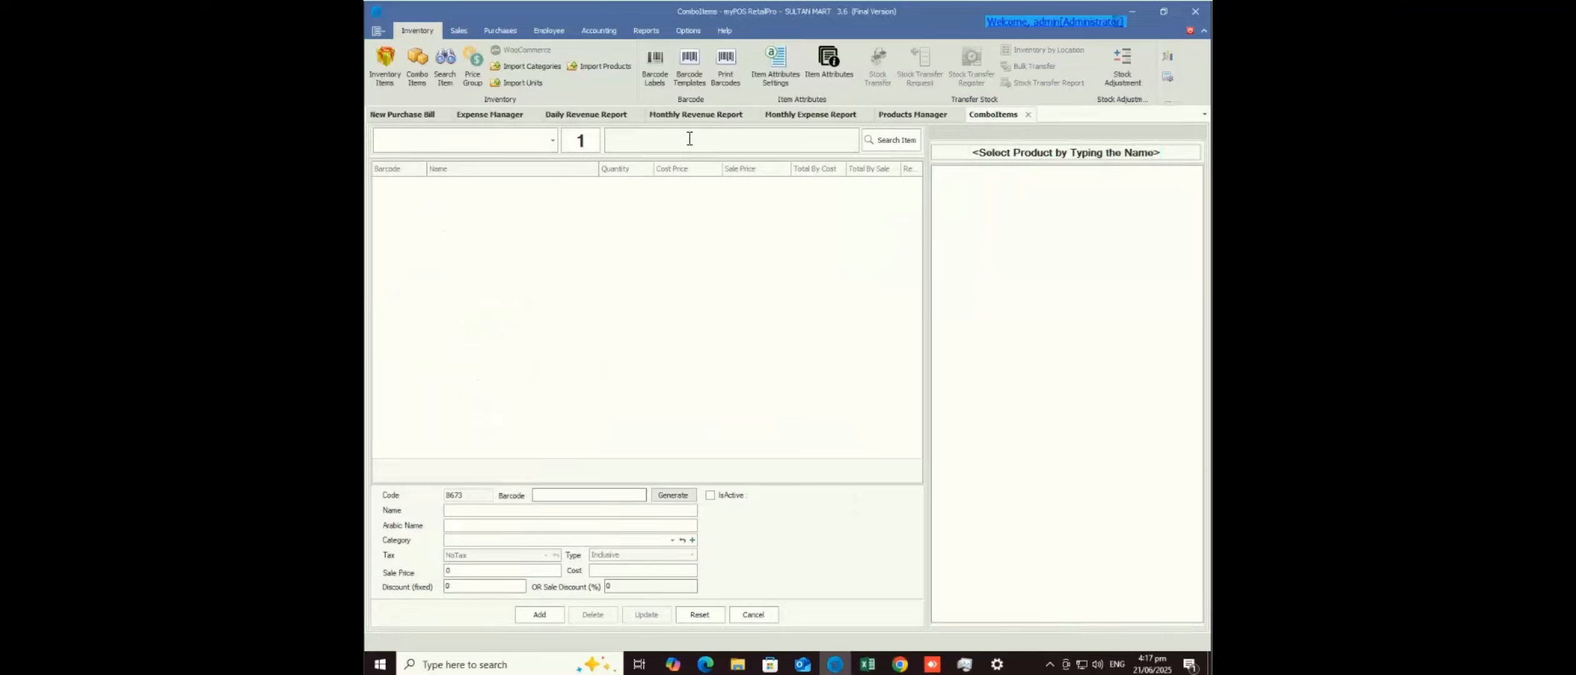
pyautogui.write('6970983531560')
pyautogui.press('Return')
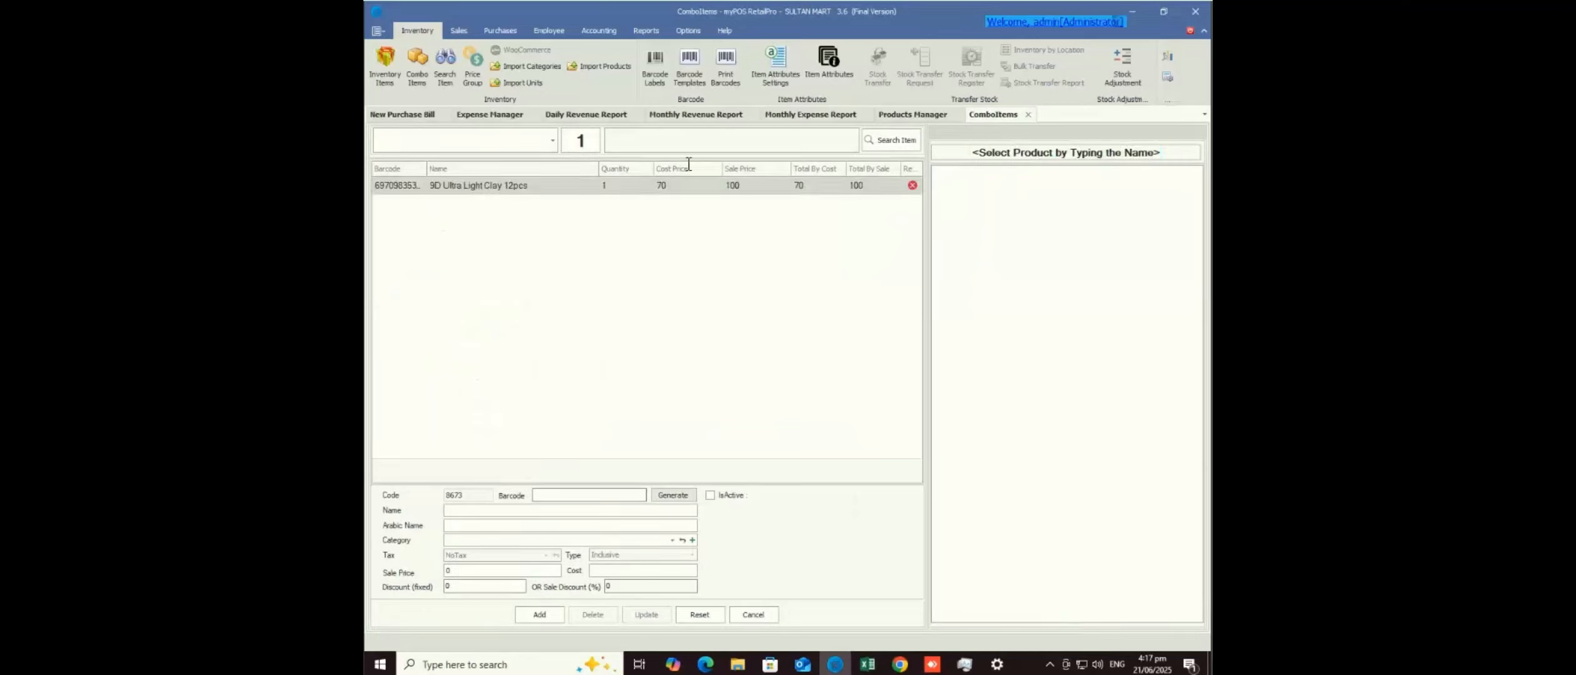
pyautogui.click(616, 186)
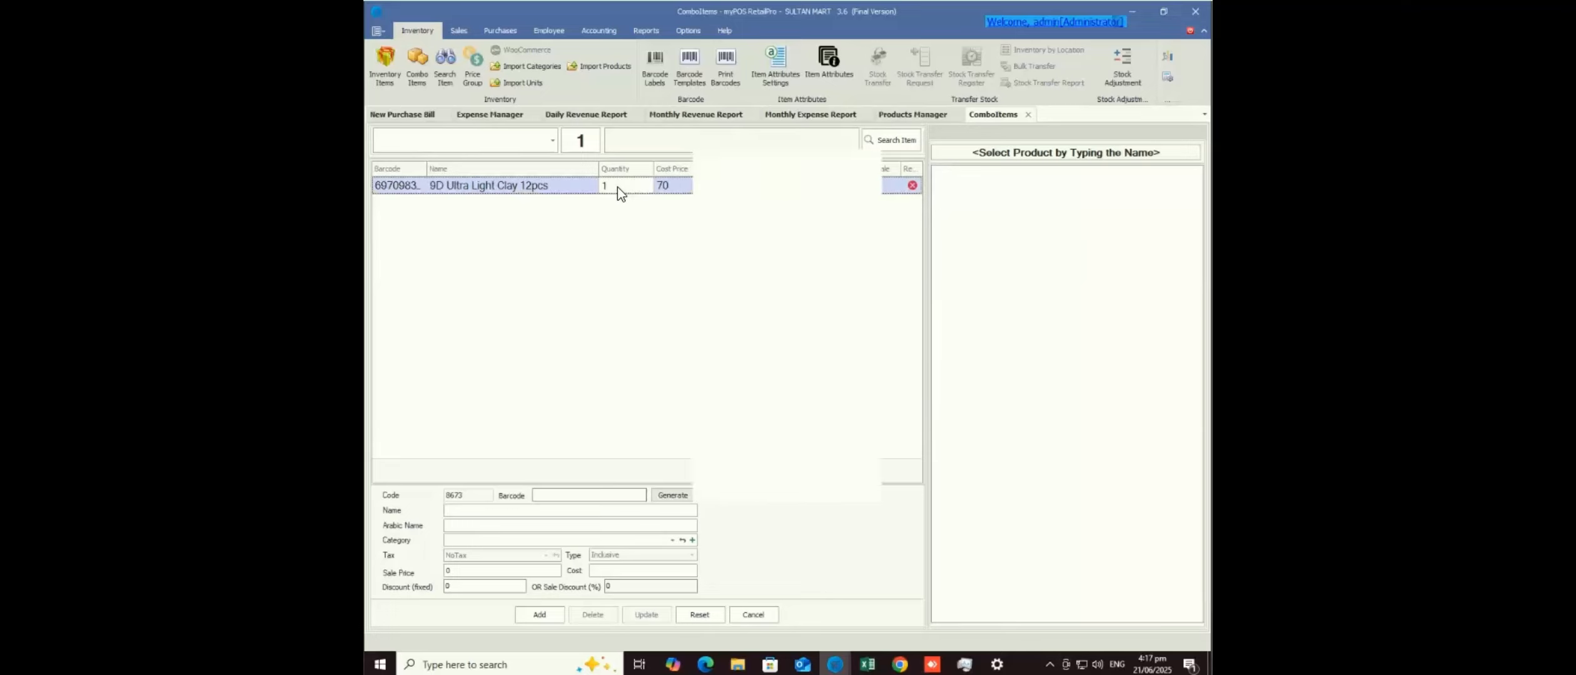
pyautogui.click(730, 434)
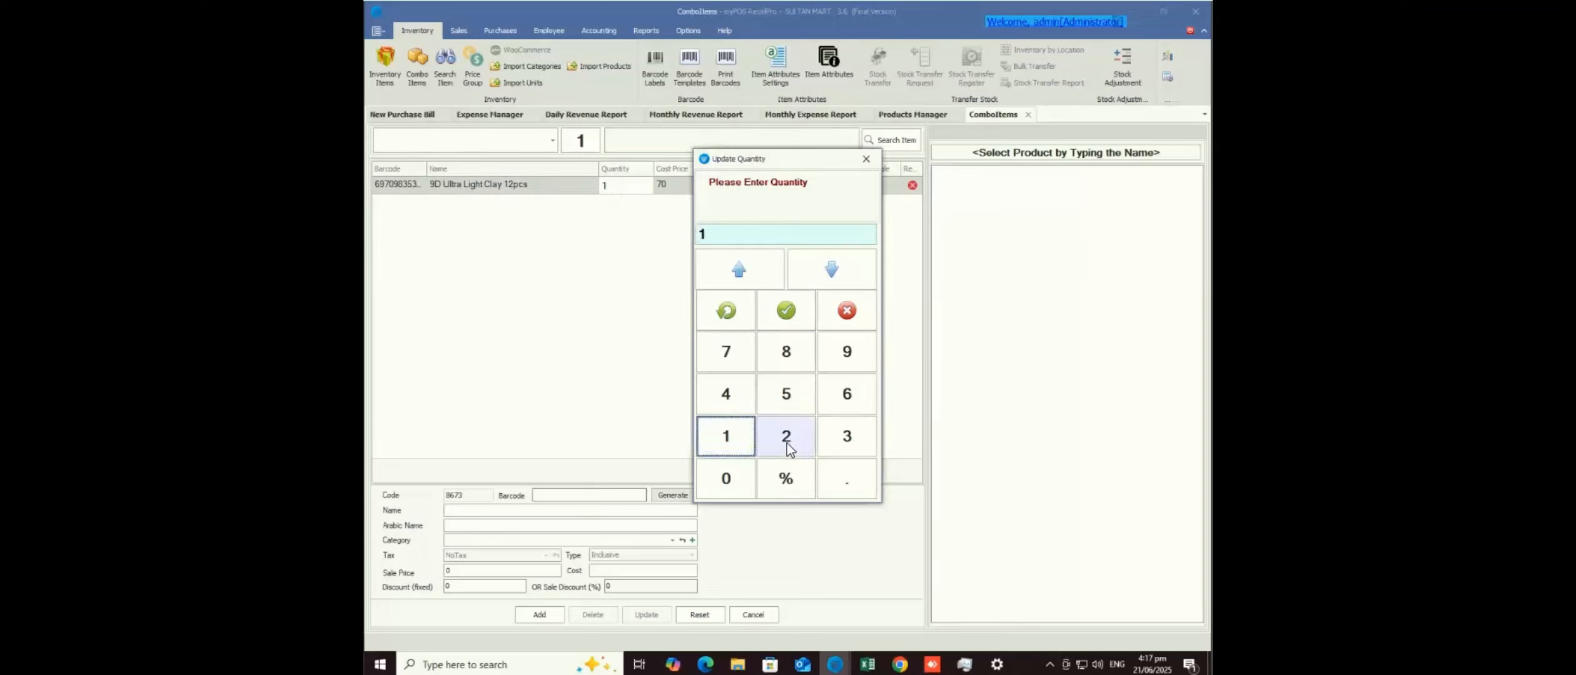
pyautogui.click(788, 437)
pyautogui.click(786, 311)
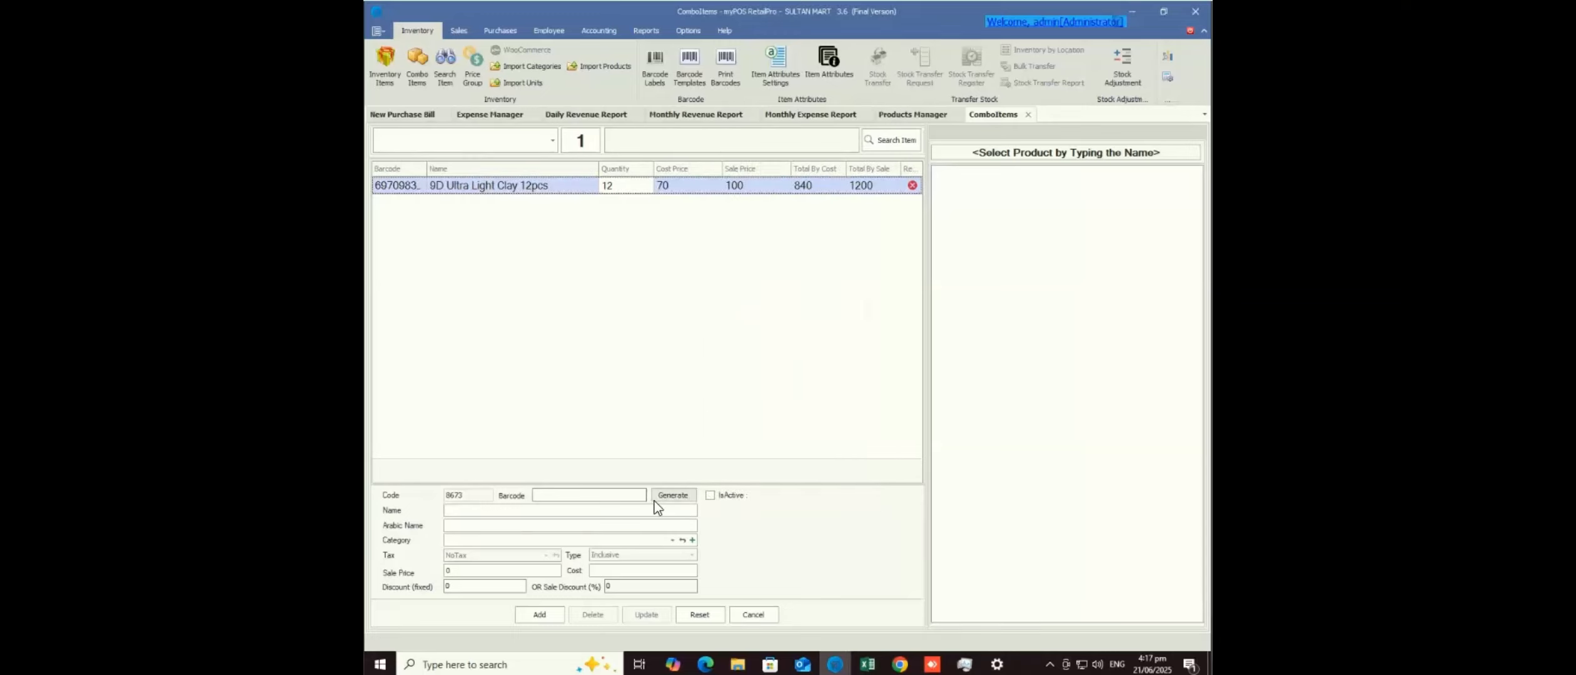
pyautogui.click(672, 496)
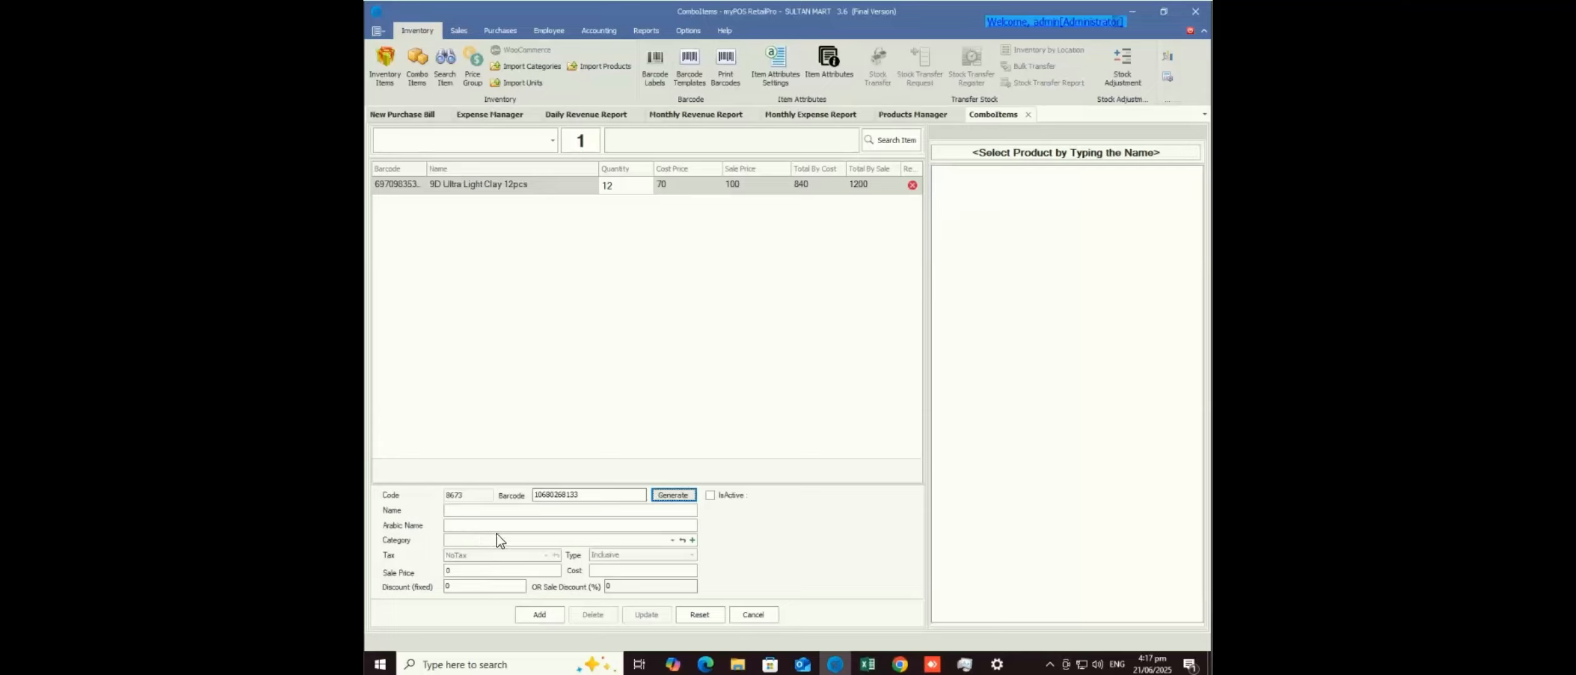
# - Add one Shield Deluxe Plus Feeder 250Ml to the combo at quantity 1
pyautogui.click(448, 570)
pyautogui.click(599, 571)
pyautogui.click(529, 150)
pyautogui.click(537, 244)
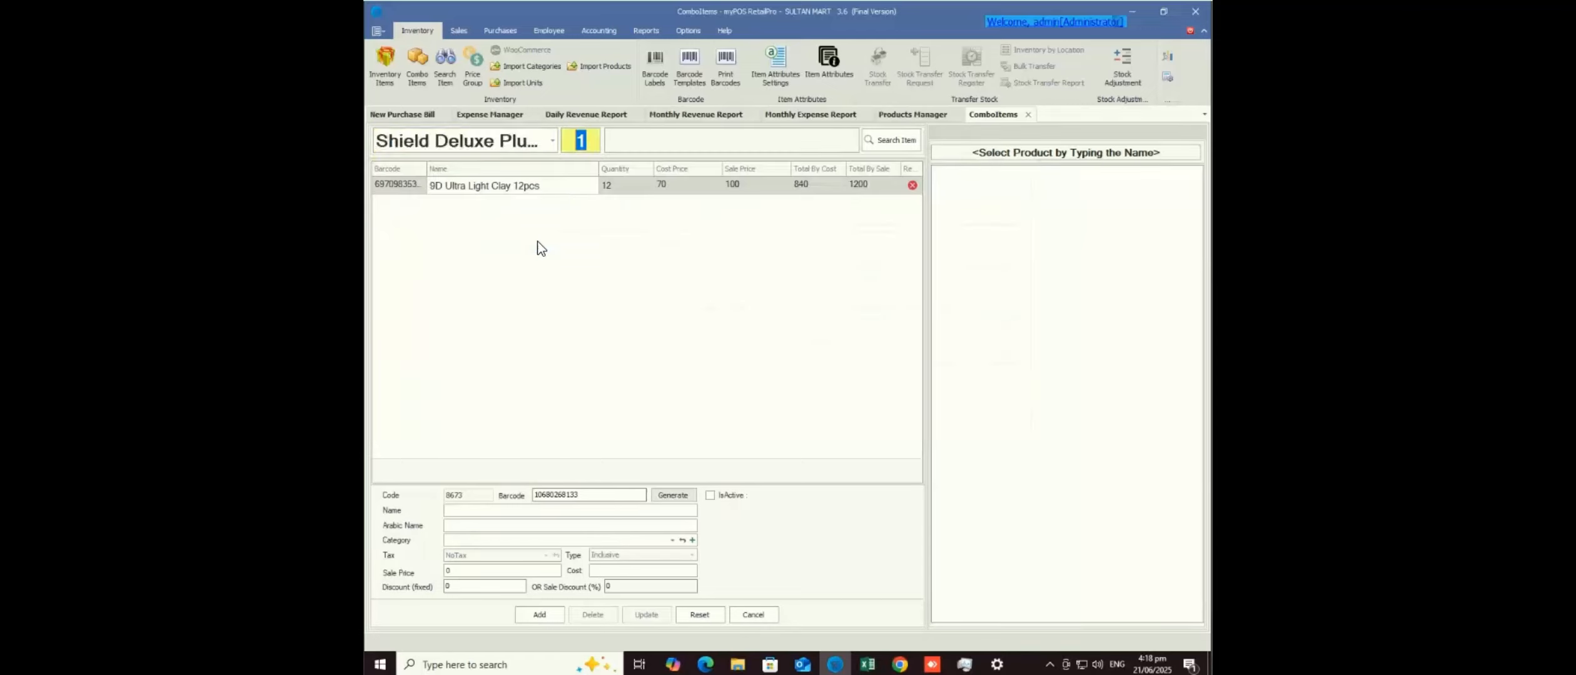
pyautogui.press('Return')
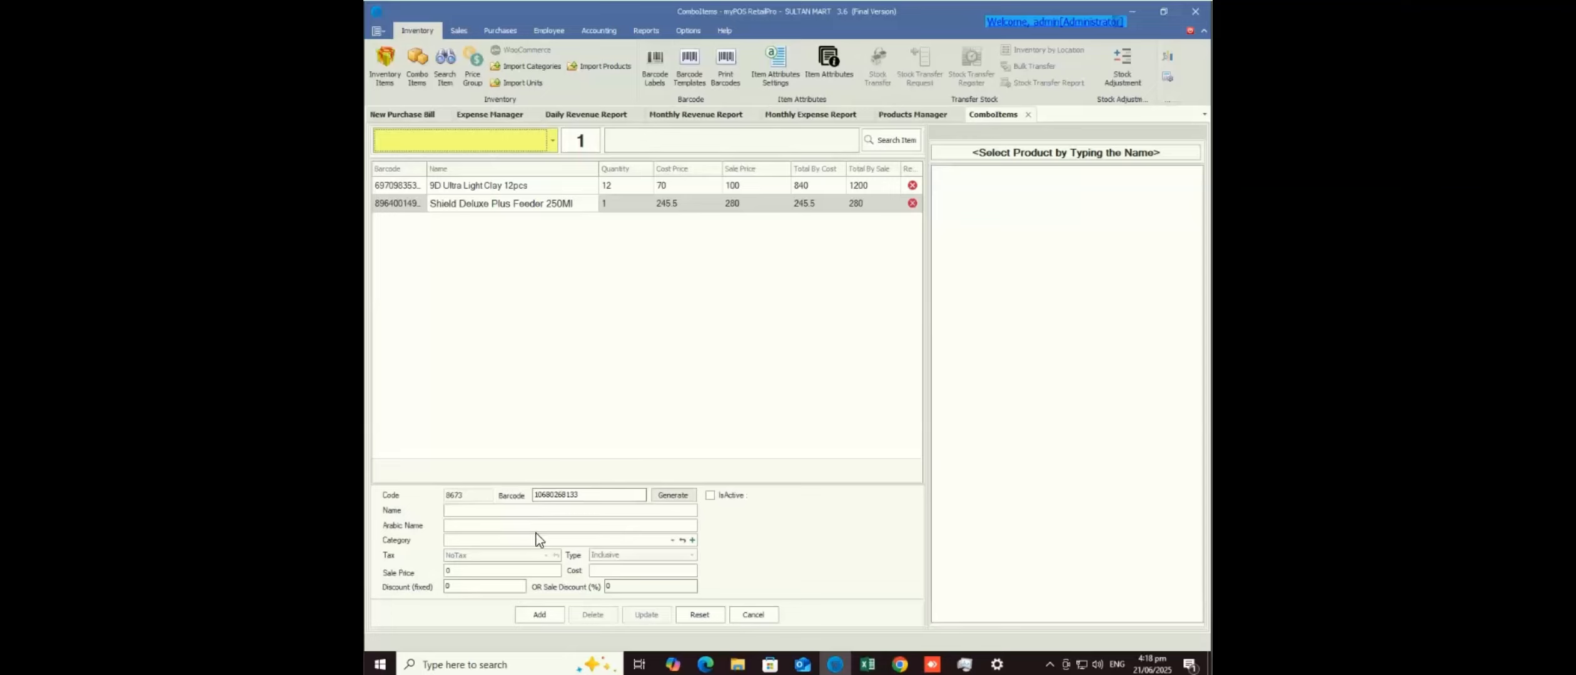
# - Check the combo's 280 sale price, then move into the combo's Name field
pyautogui.click(457, 570)
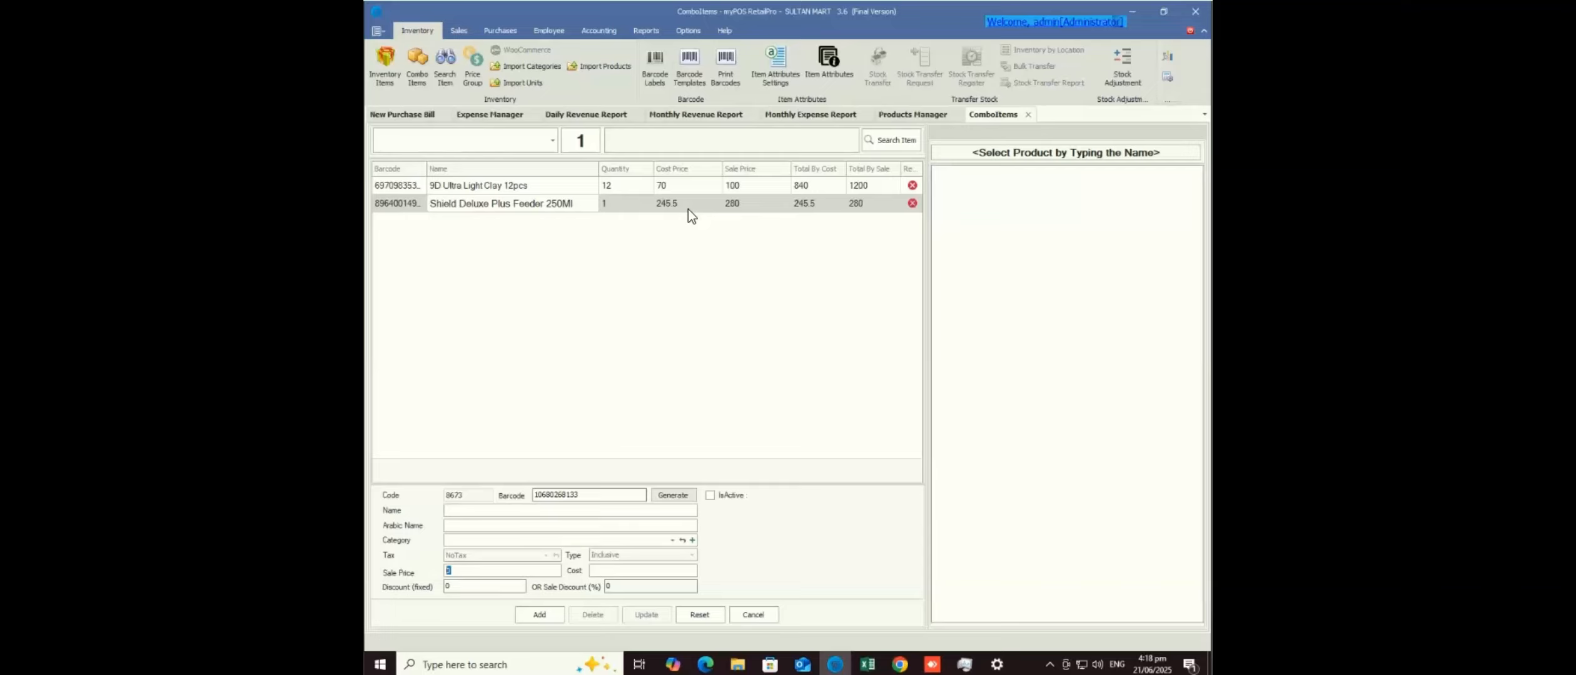
pyautogui.click(460, 510)
pyautogui.moveTo(932, 664)
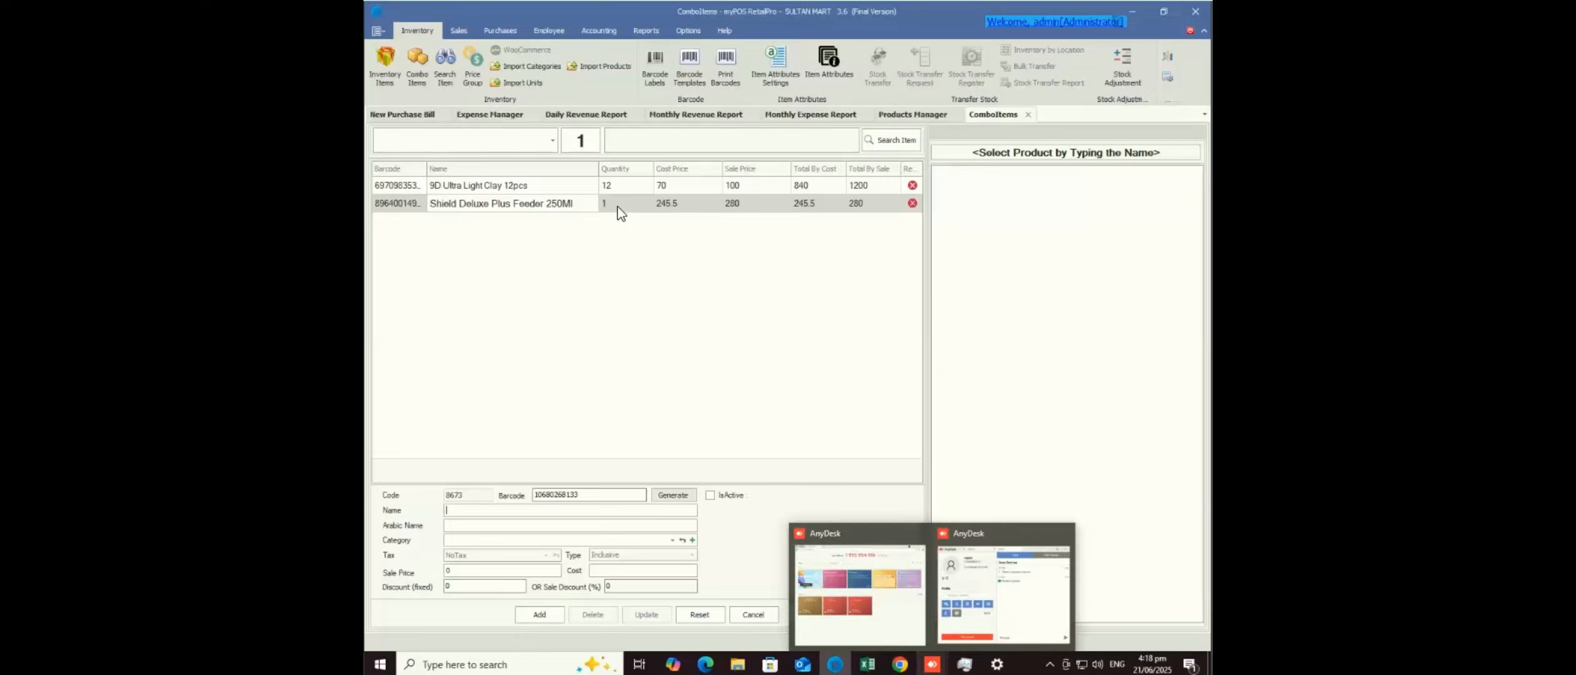
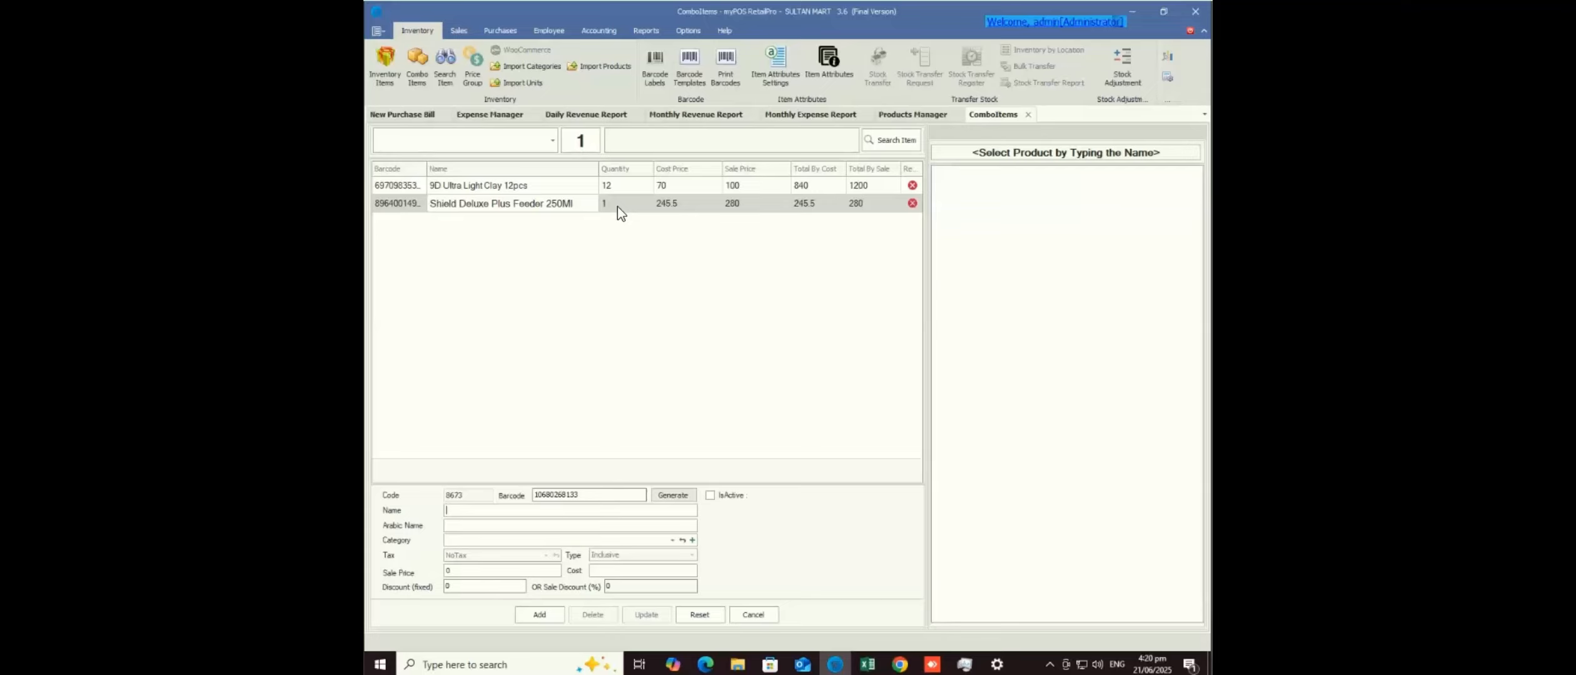
# - Start a new sale invoice and try closing the register, which first requires clearing held orders
pyautogui.hotkey('alt', 'Tab')
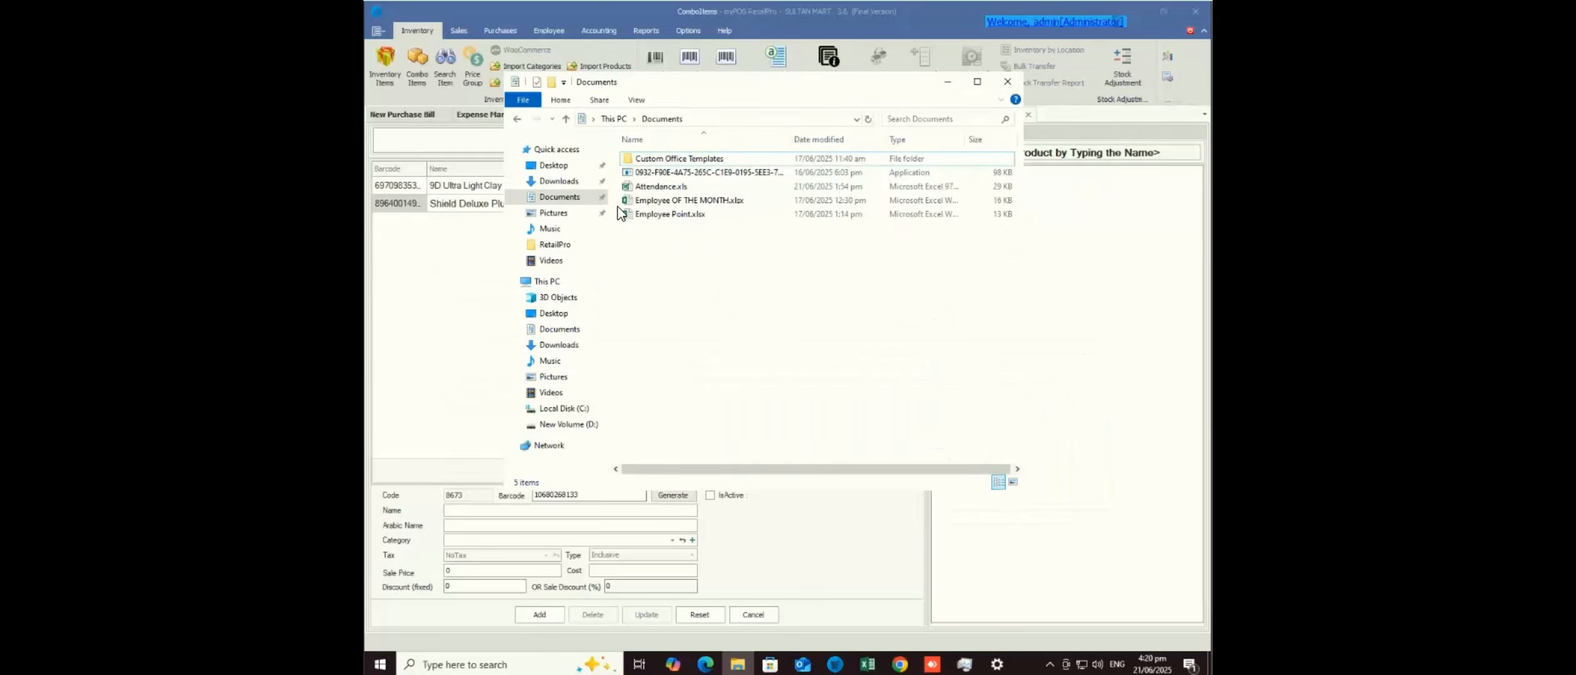
pyautogui.hotkey('alt', 'Tab')
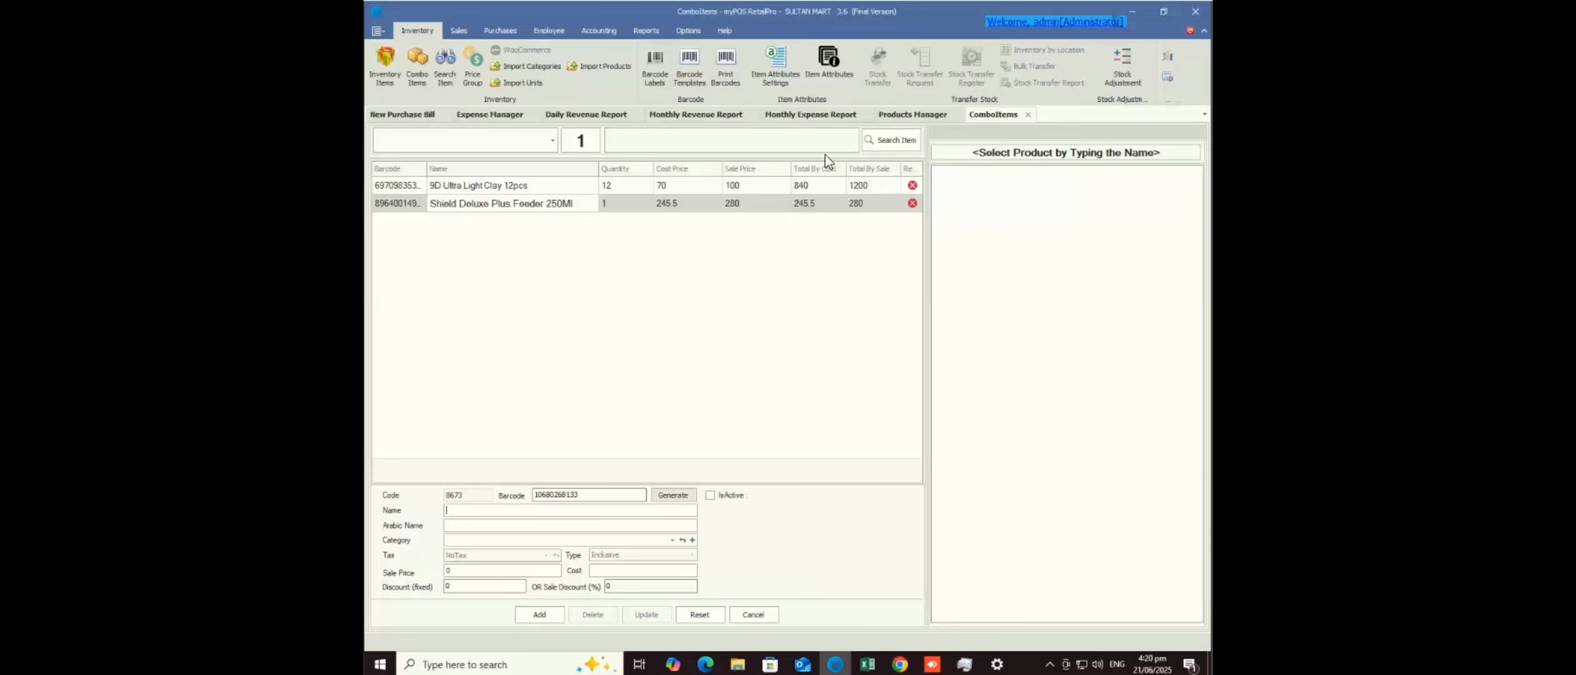
pyautogui.click(458, 30)
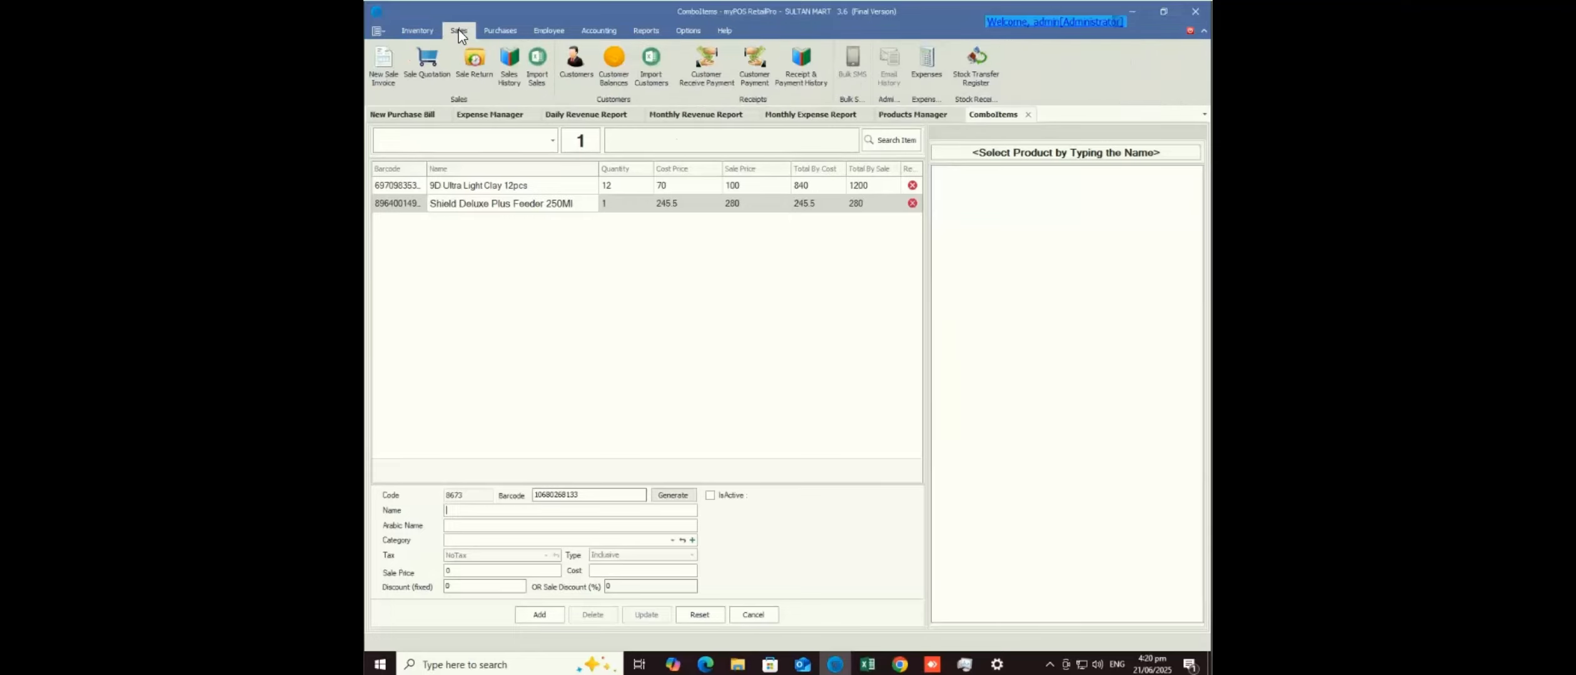
pyautogui.click(387, 76)
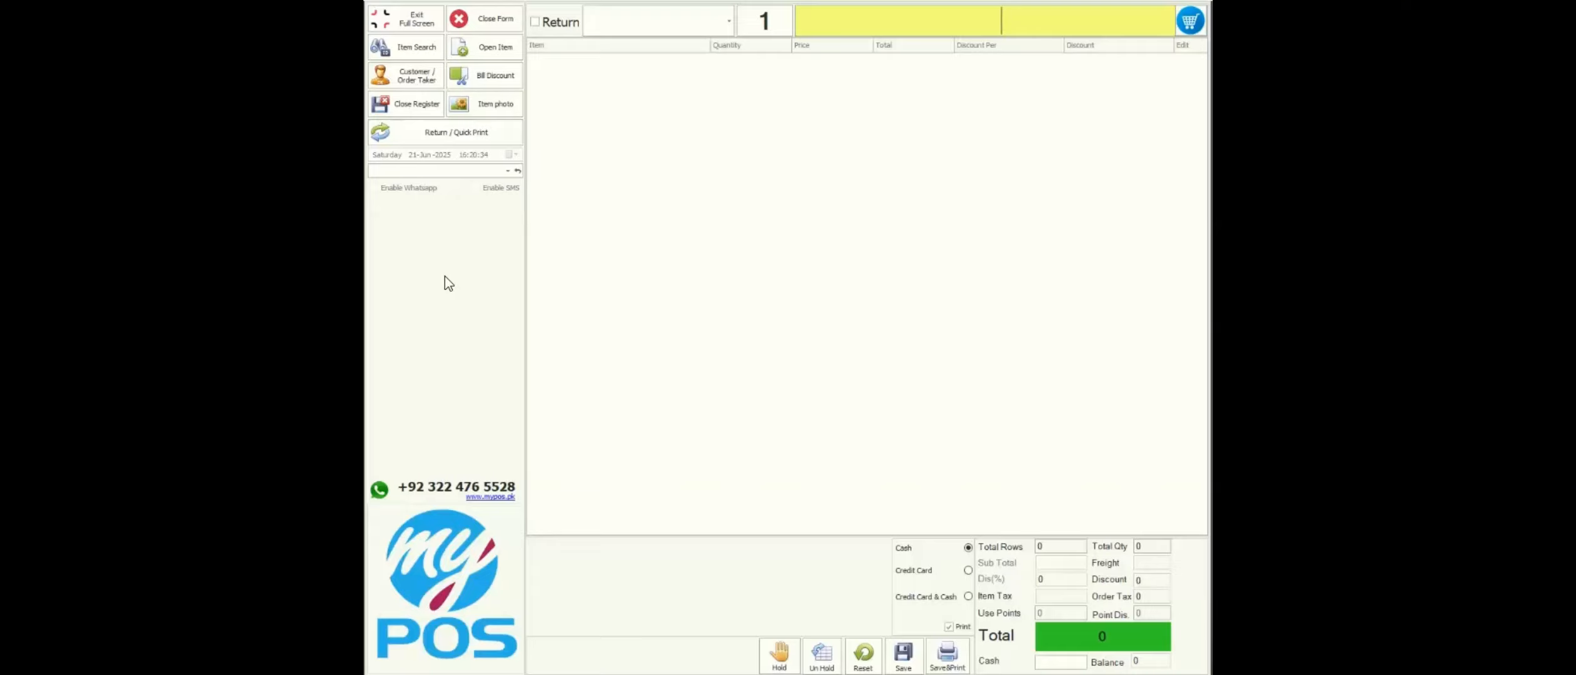
pyautogui.click(414, 111)
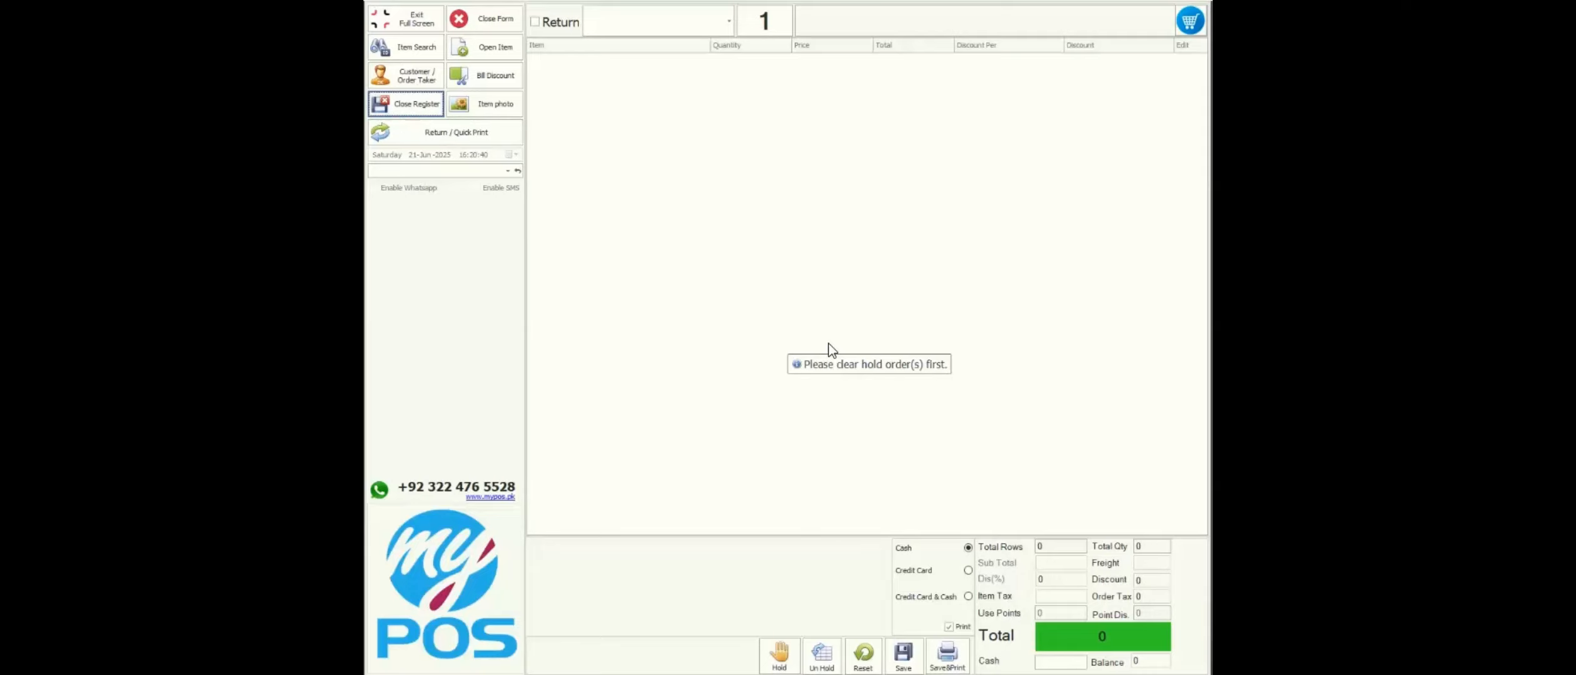
pyautogui.click(788, 369)
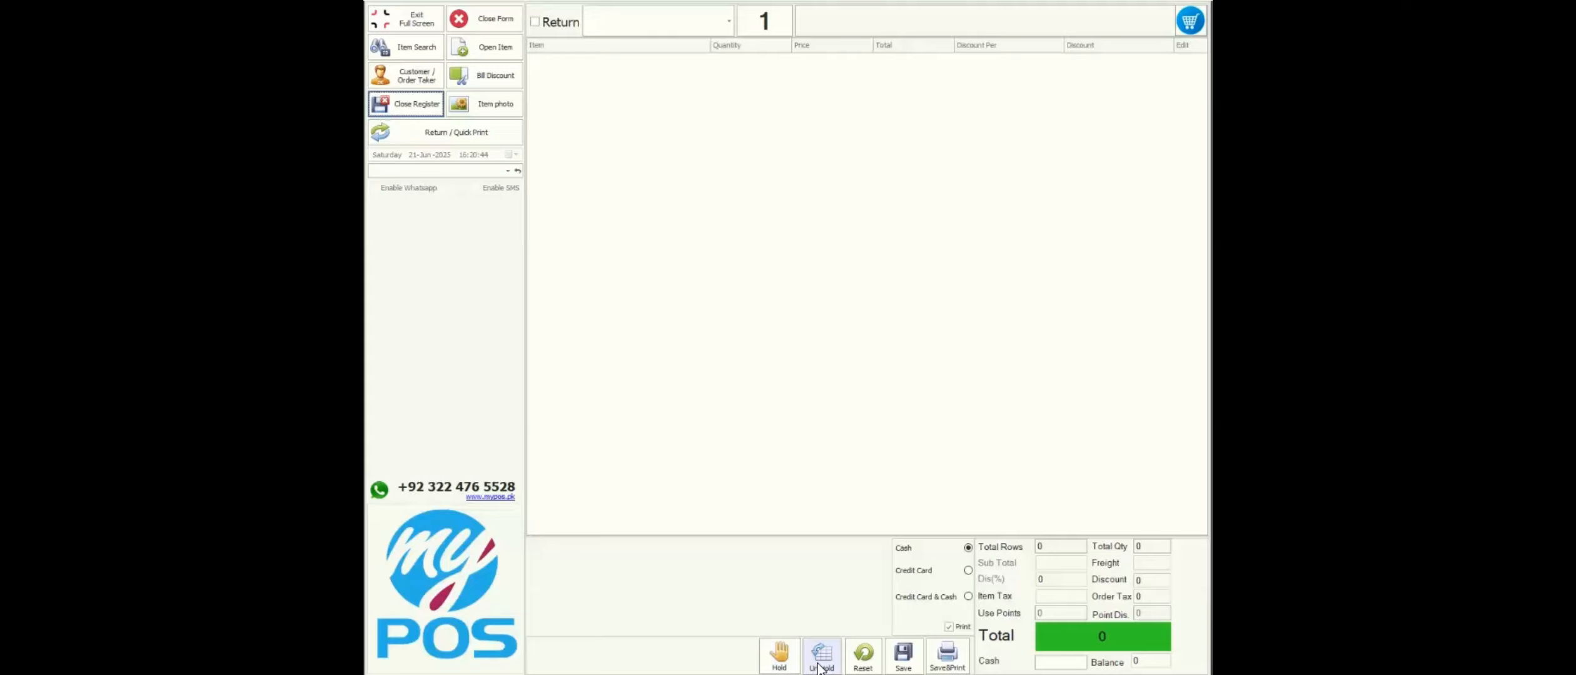
# - Delete held order Reference #1 and reopen the Close Register summary showing Total Sales 18080
pyautogui.click(780, 656)
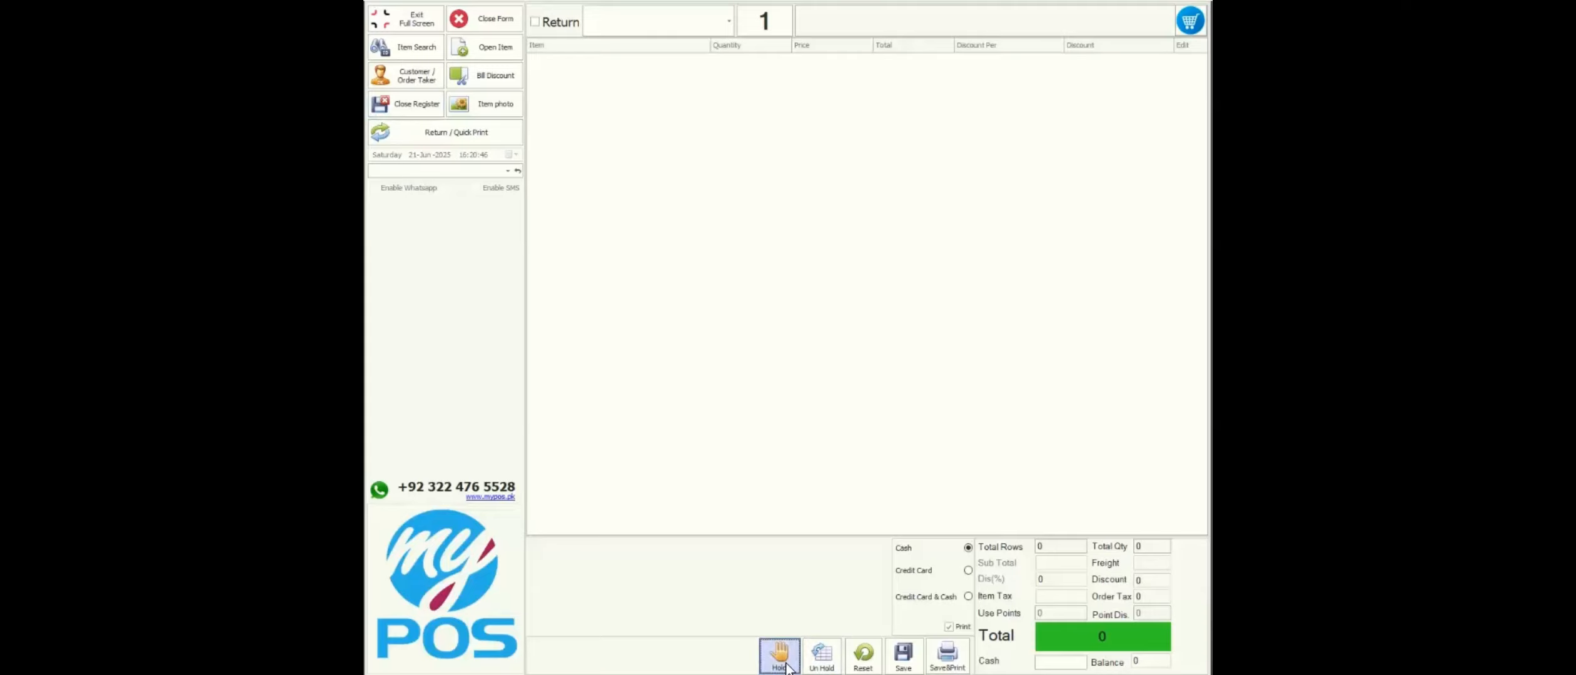
pyautogui.click(824, 664)
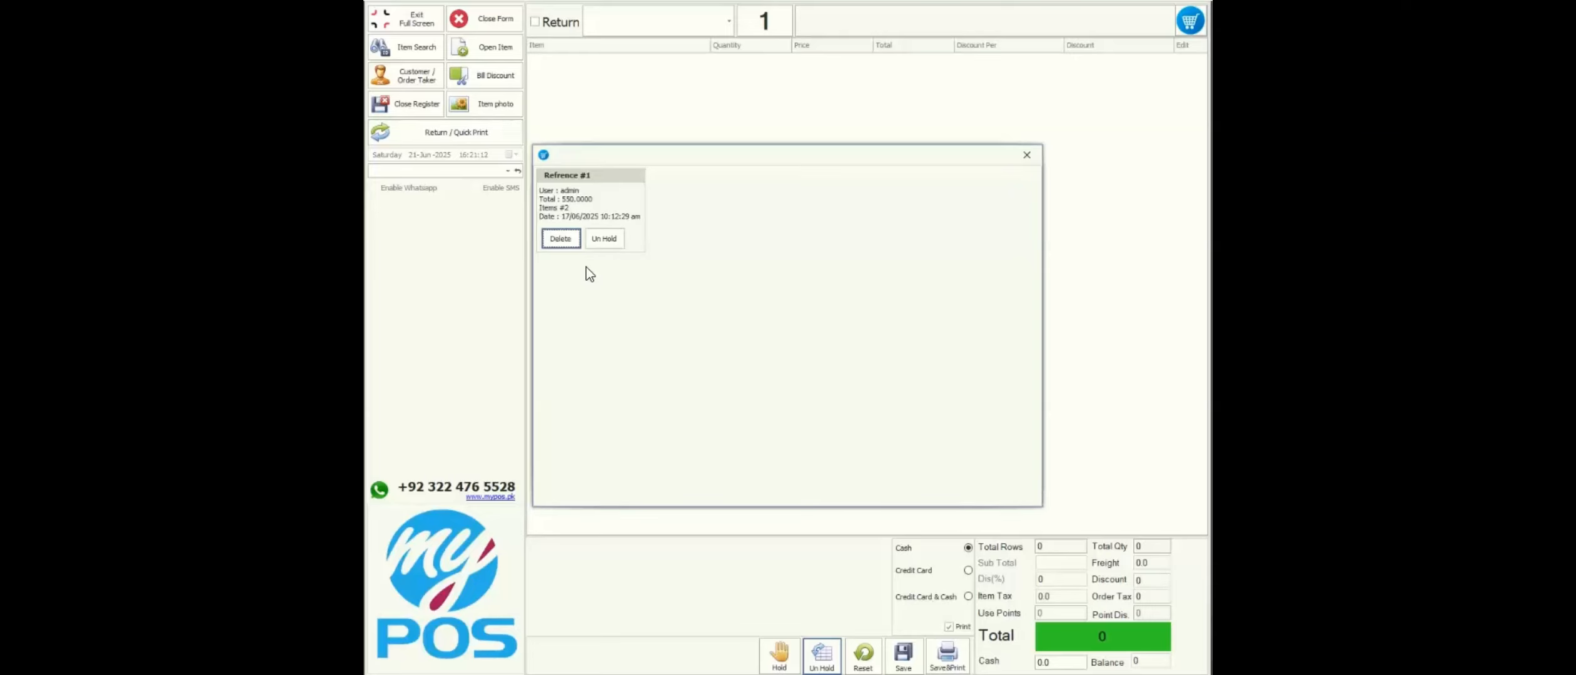
pyautogui.click(566, 240)
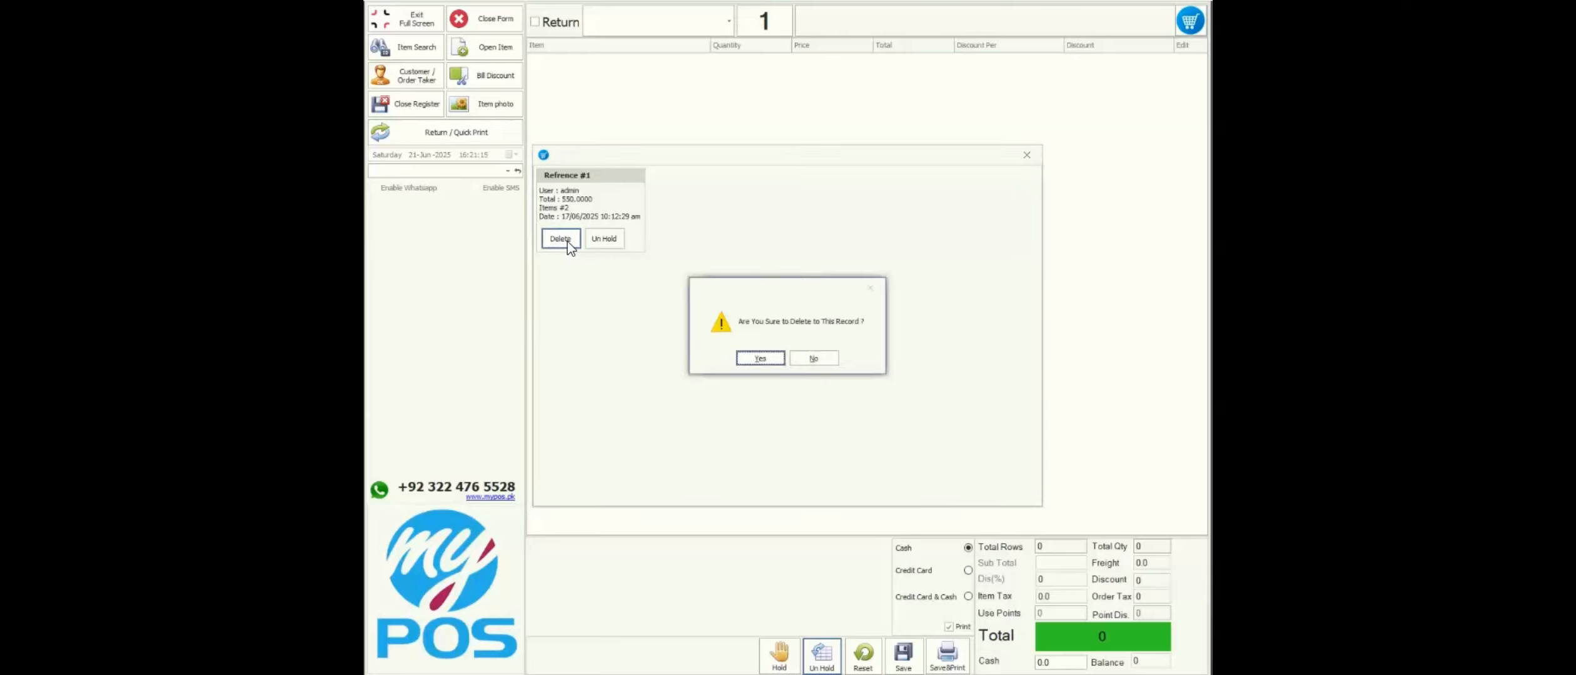
pyautogui.click(778, 360)
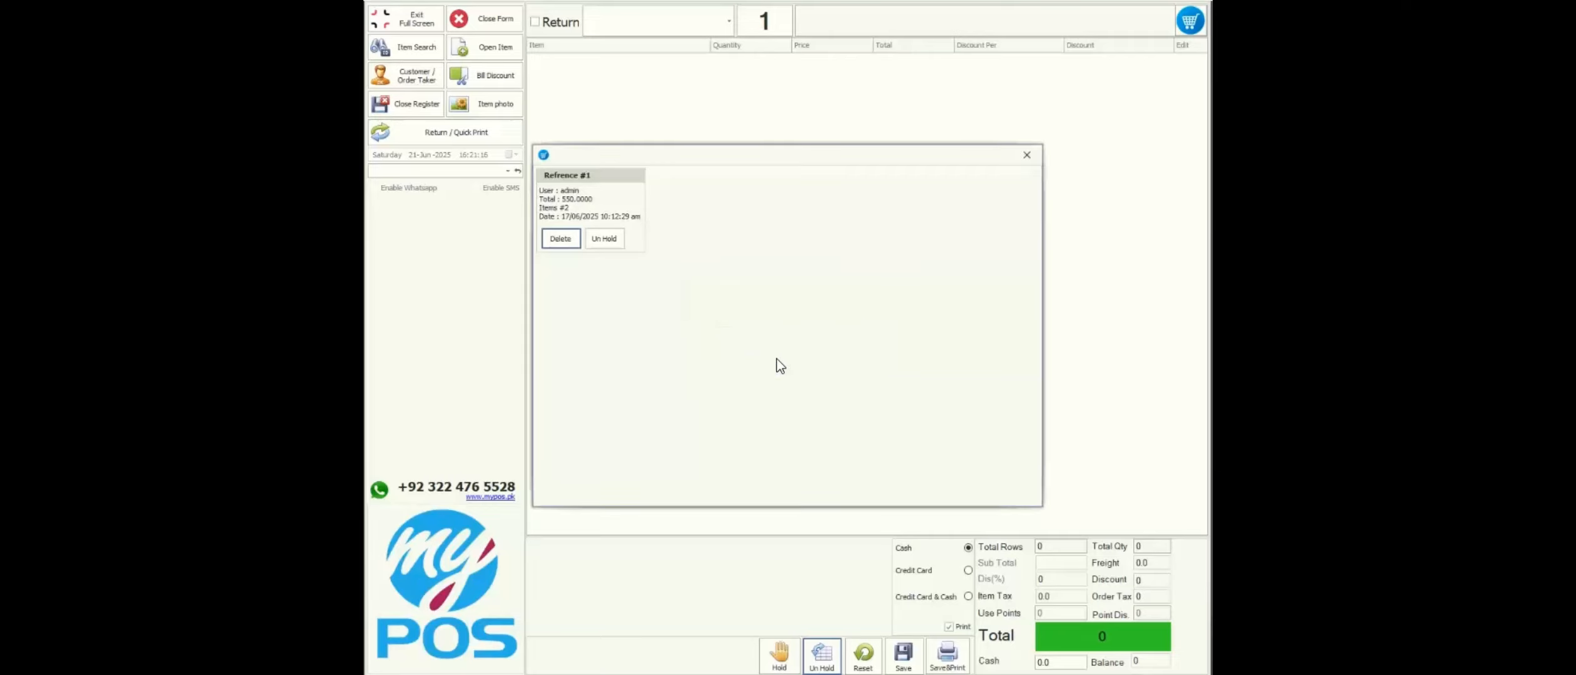
pyautogui.click(1037, 157)
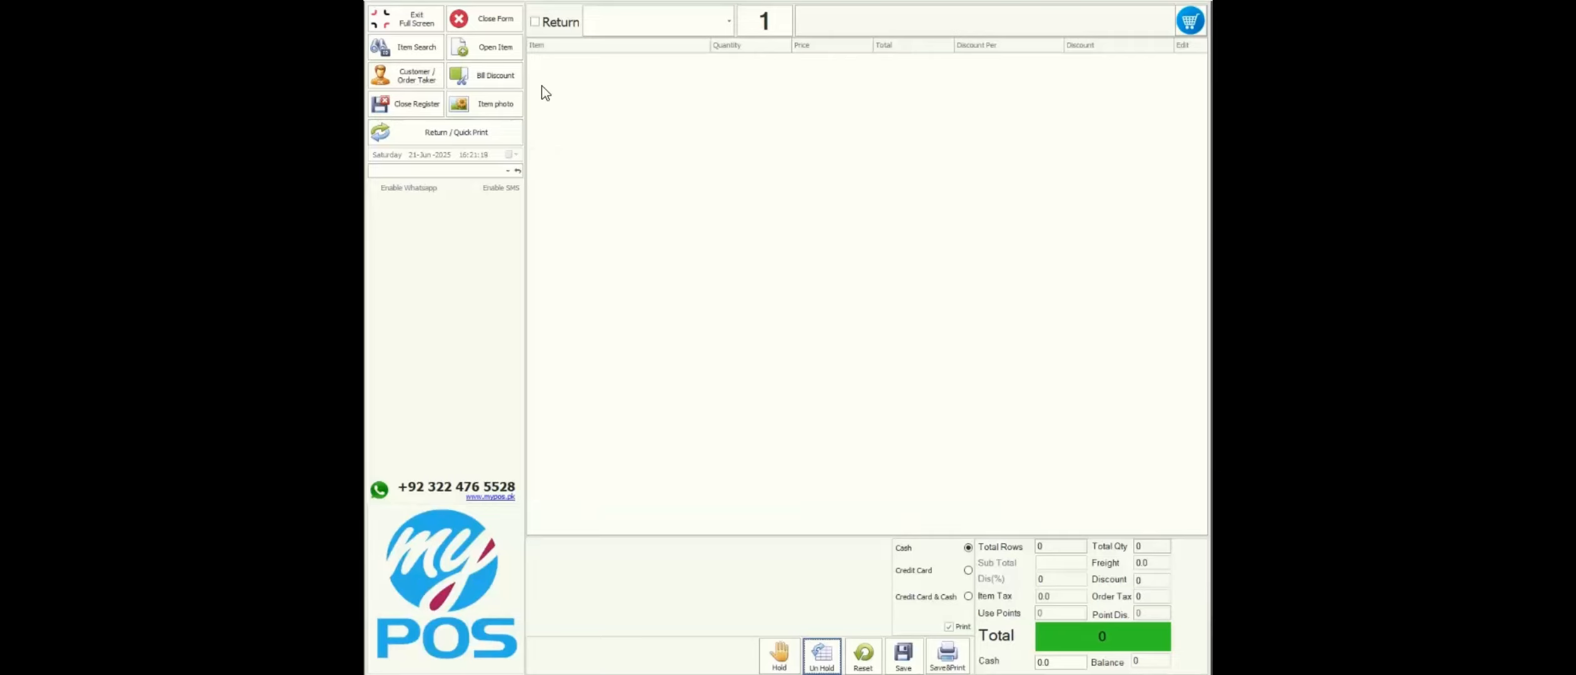
pyautogui.click(410, 105)
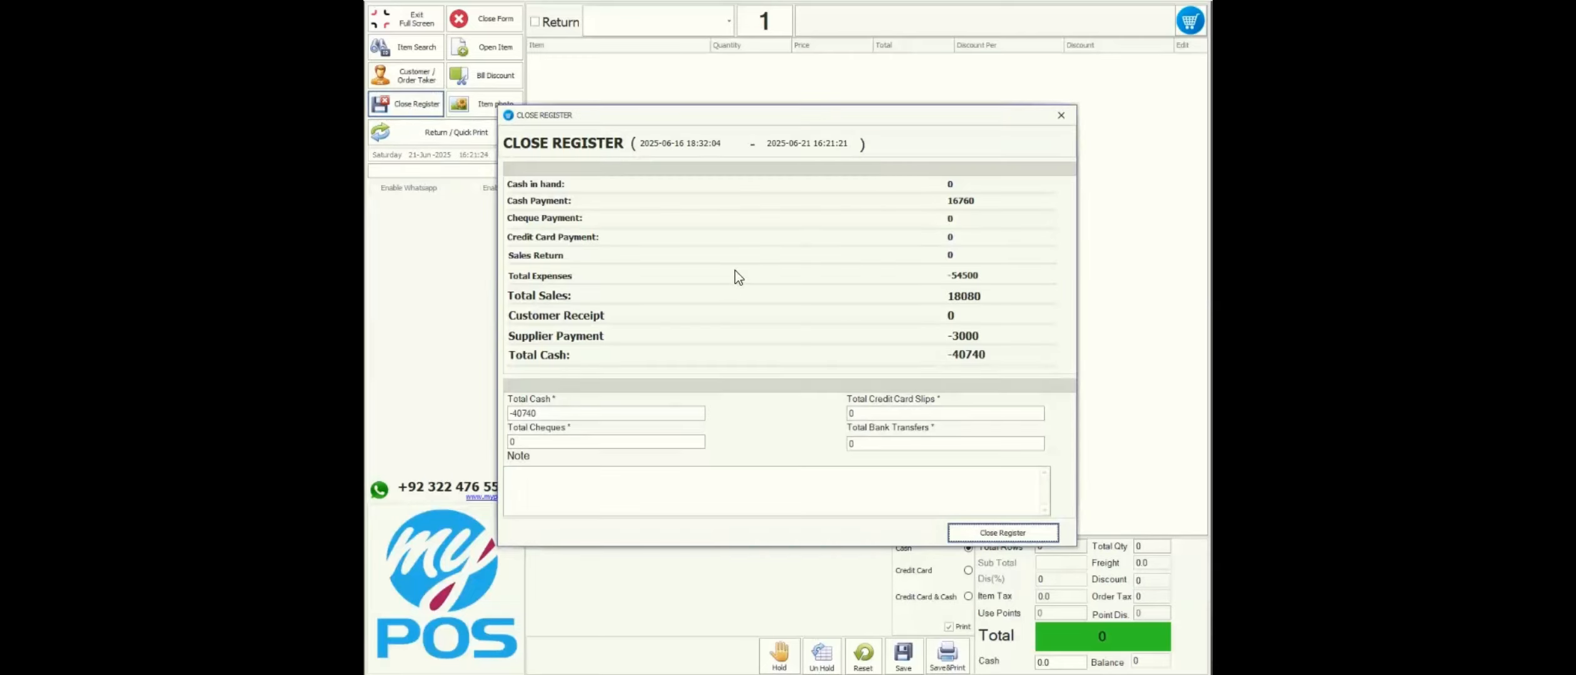
# - Close the register and print its report to a PDF file named 1 in Documents
pyautogui.click(987, 539)
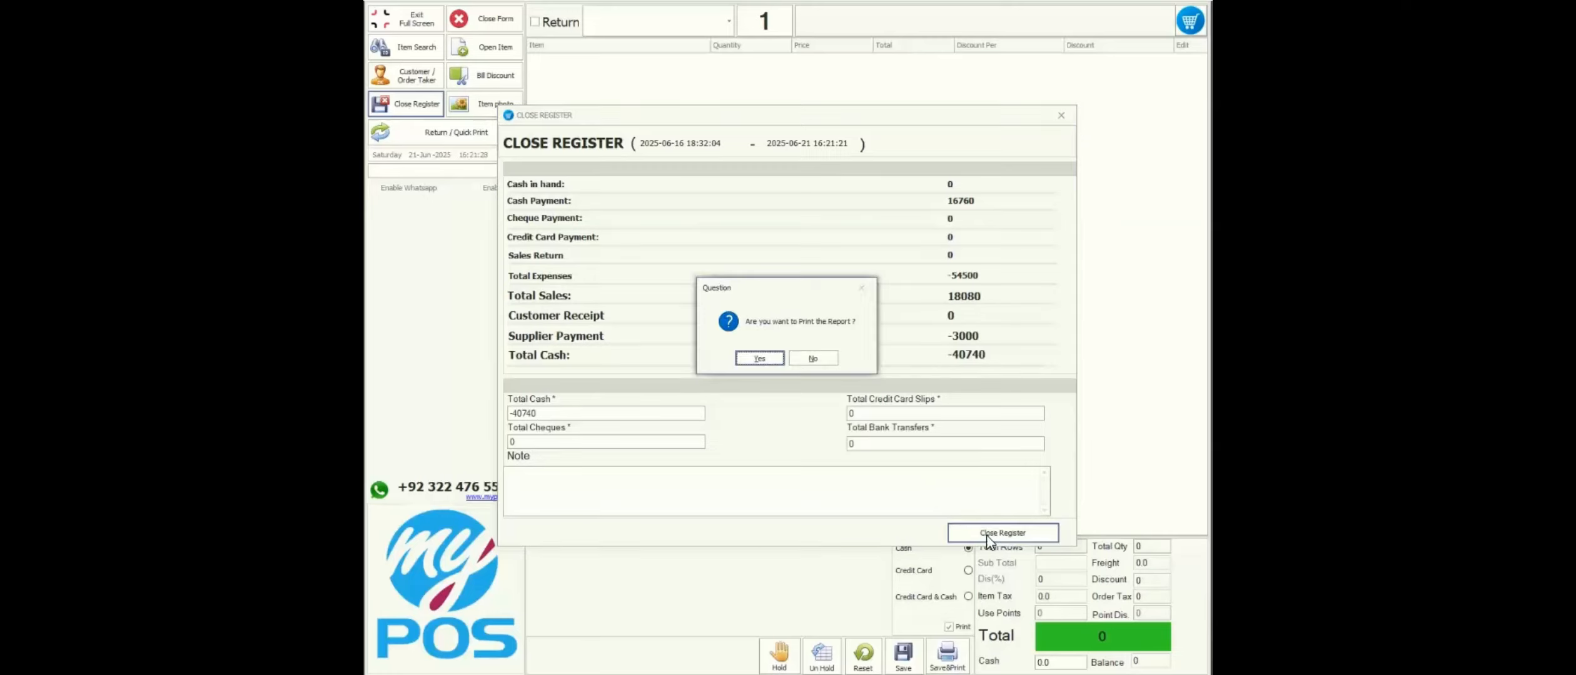
pyautogui.click(759, 359)
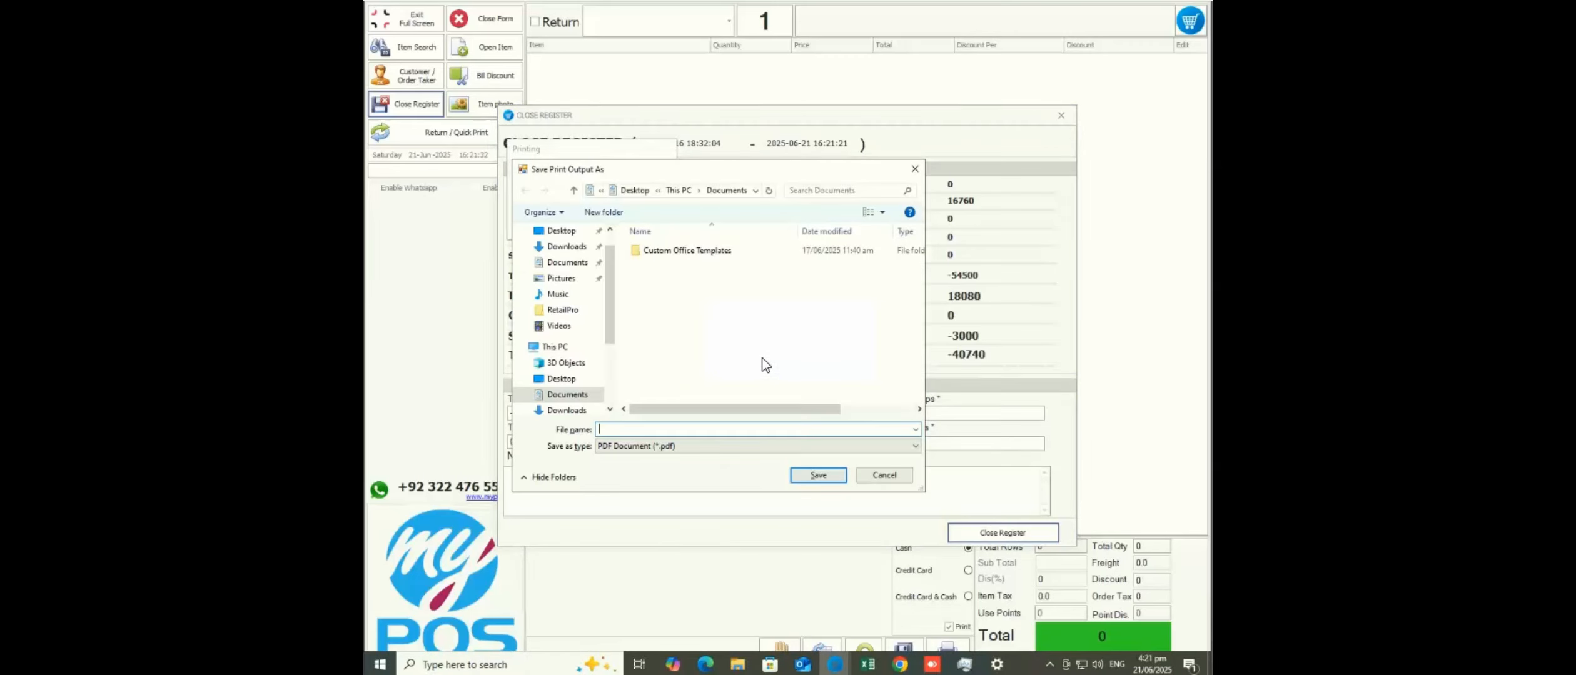
pyautogui.write('1')
pyautogui.click(810, 478)
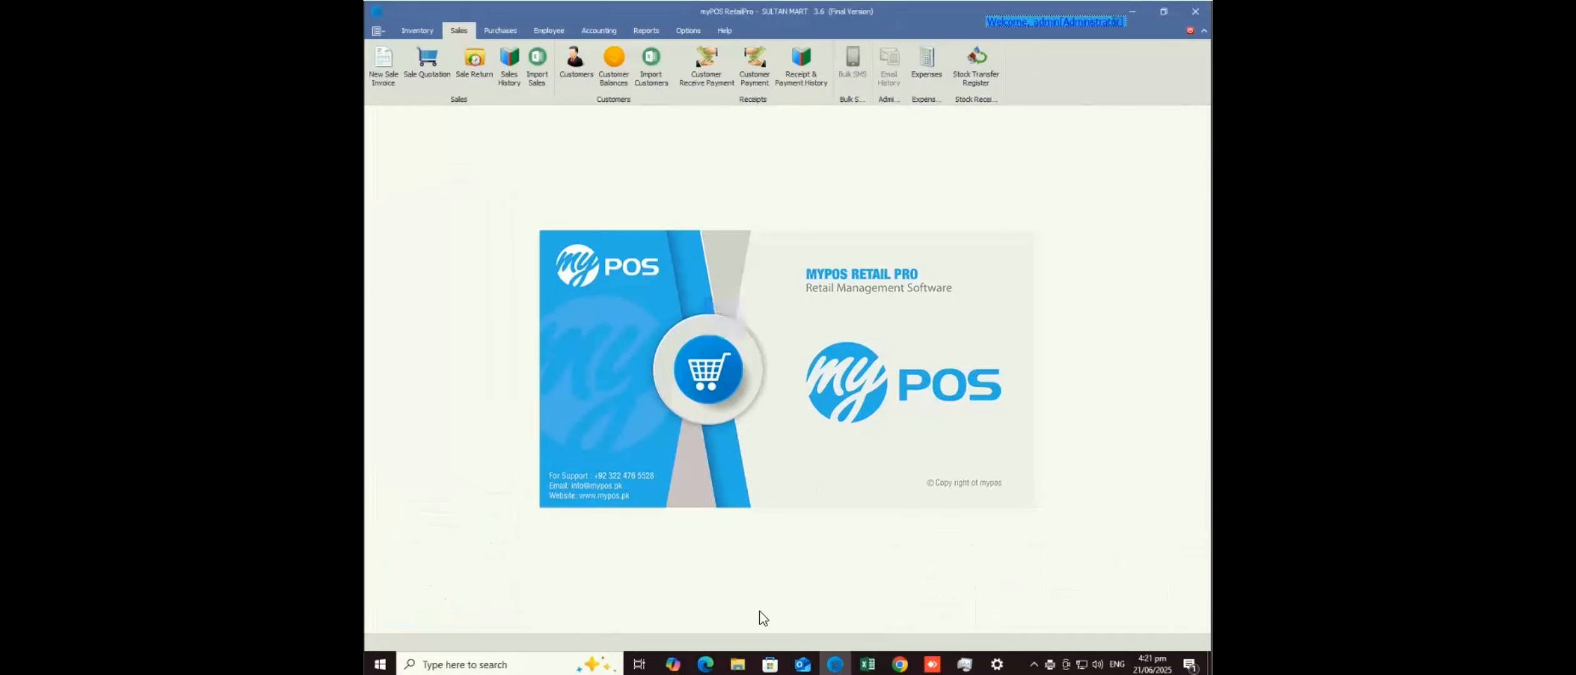
# - Open the saved 1.pdf report from Documents in Google Chrome
pyautogui.click(738, 665)
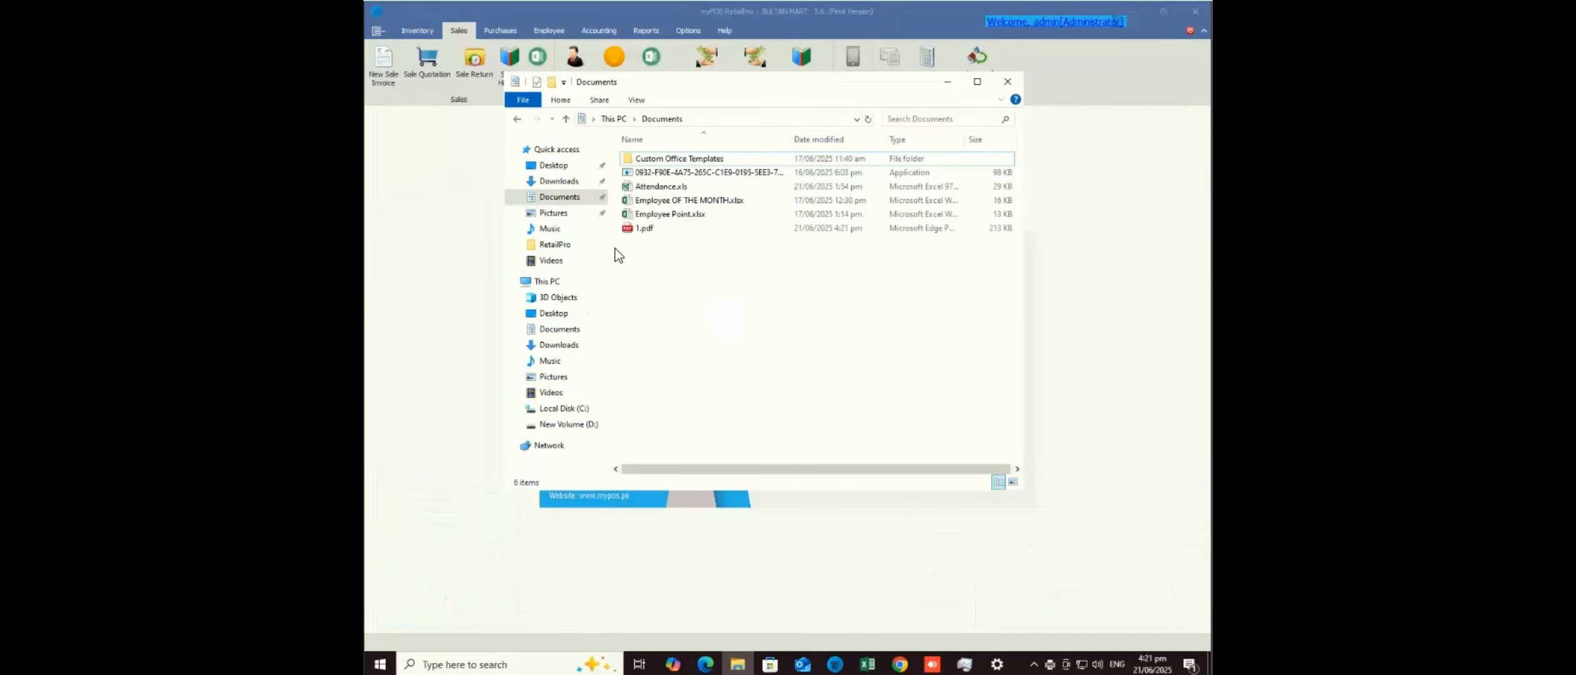
pyautogui.doubleClick(646, 230)
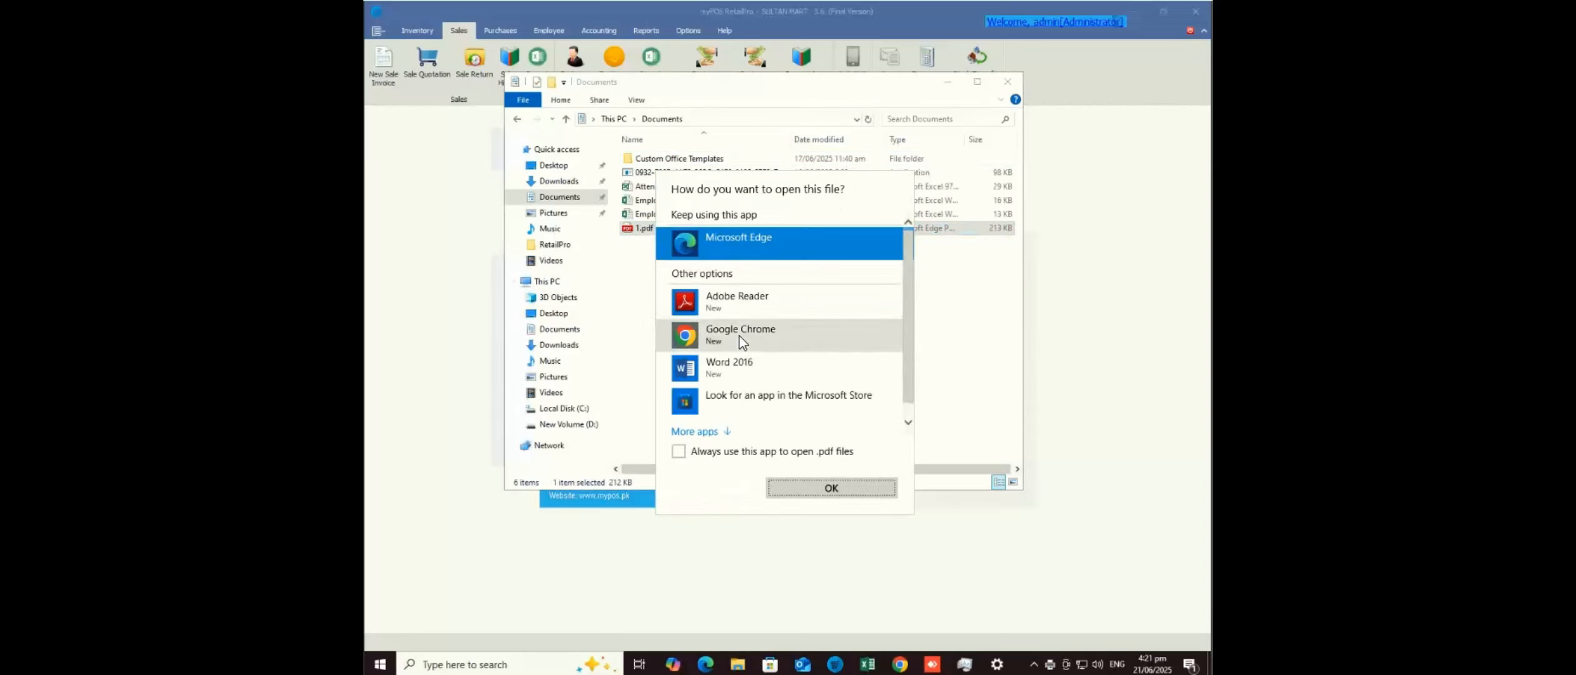
pyautogui.click(738, 336)
pyautogui.click(832, 489)
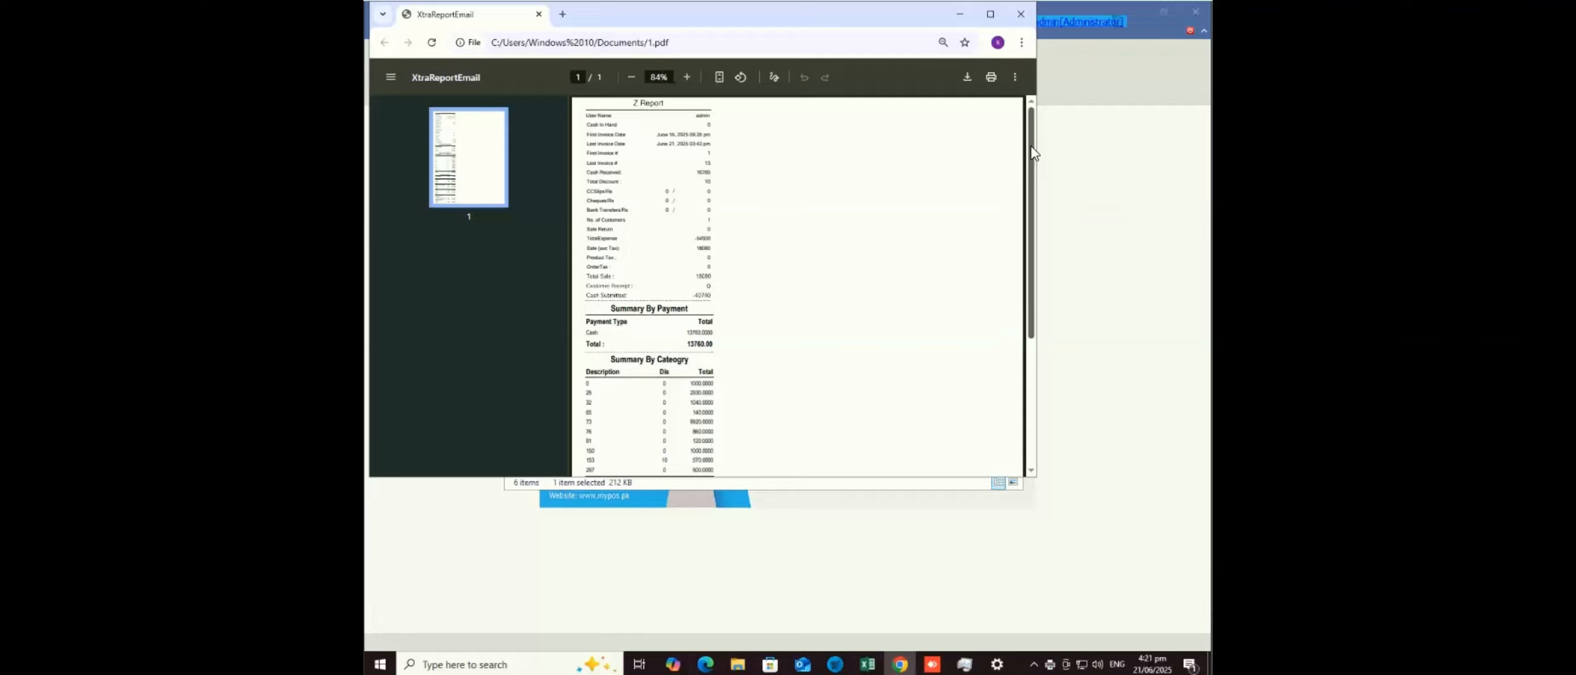
# - Maximize Chrome and zoom the register report to 300%
pyautogui.click(997, 18)
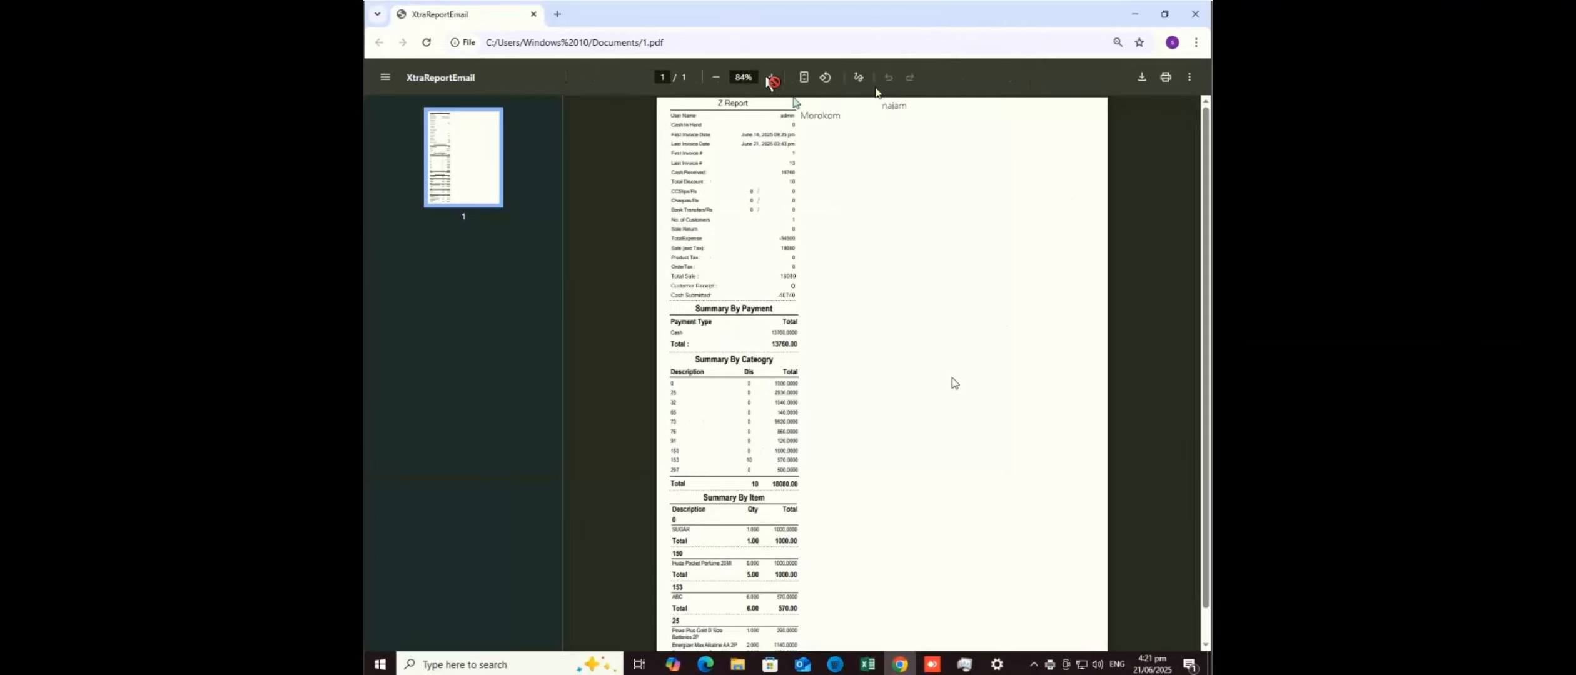
pyautogui.click(773, 78)
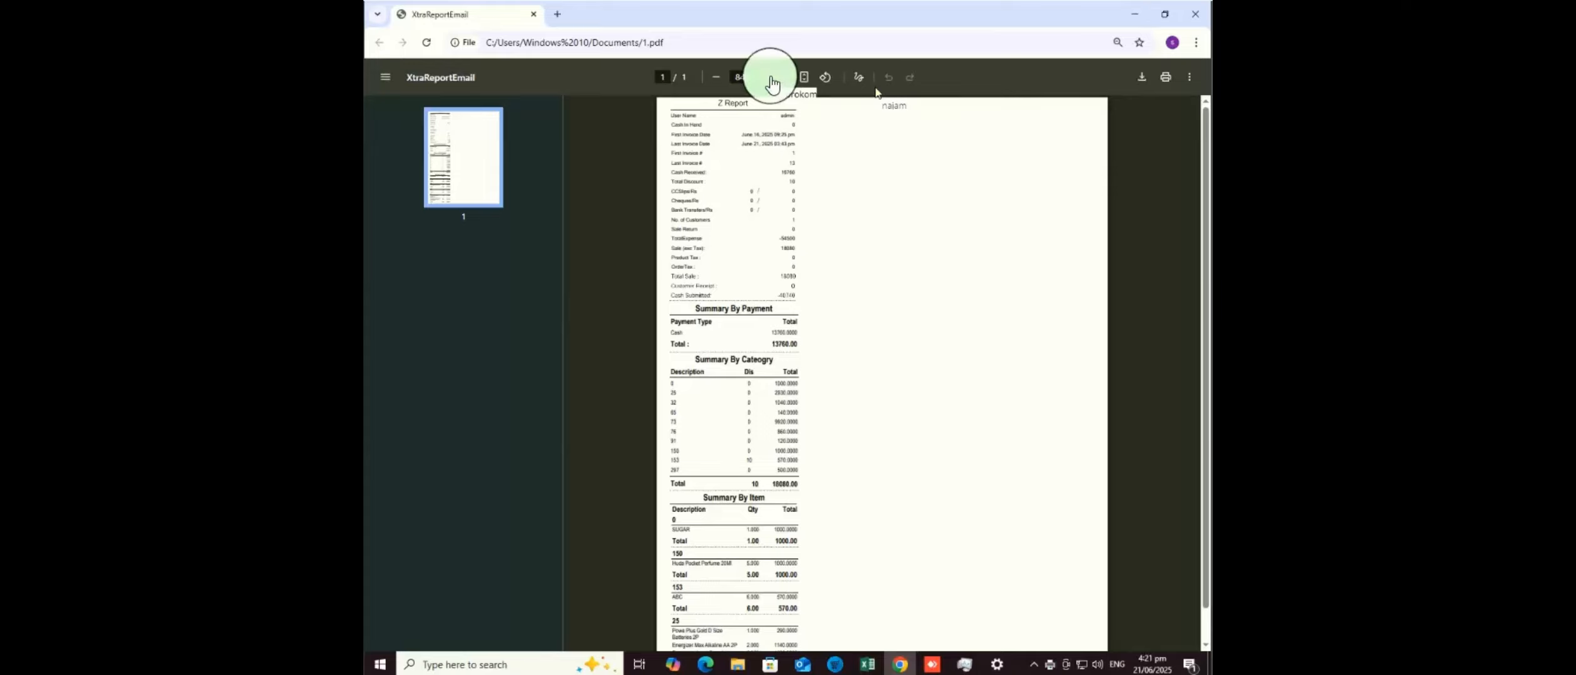
pyautogui.click(773, 78)
pyautogui.click(773, 78)
pyautogui.click(773, 78)
pyautogui.click(773, 78)
pyautogui.click(773, 78)
pyautogui.click(773, 78)
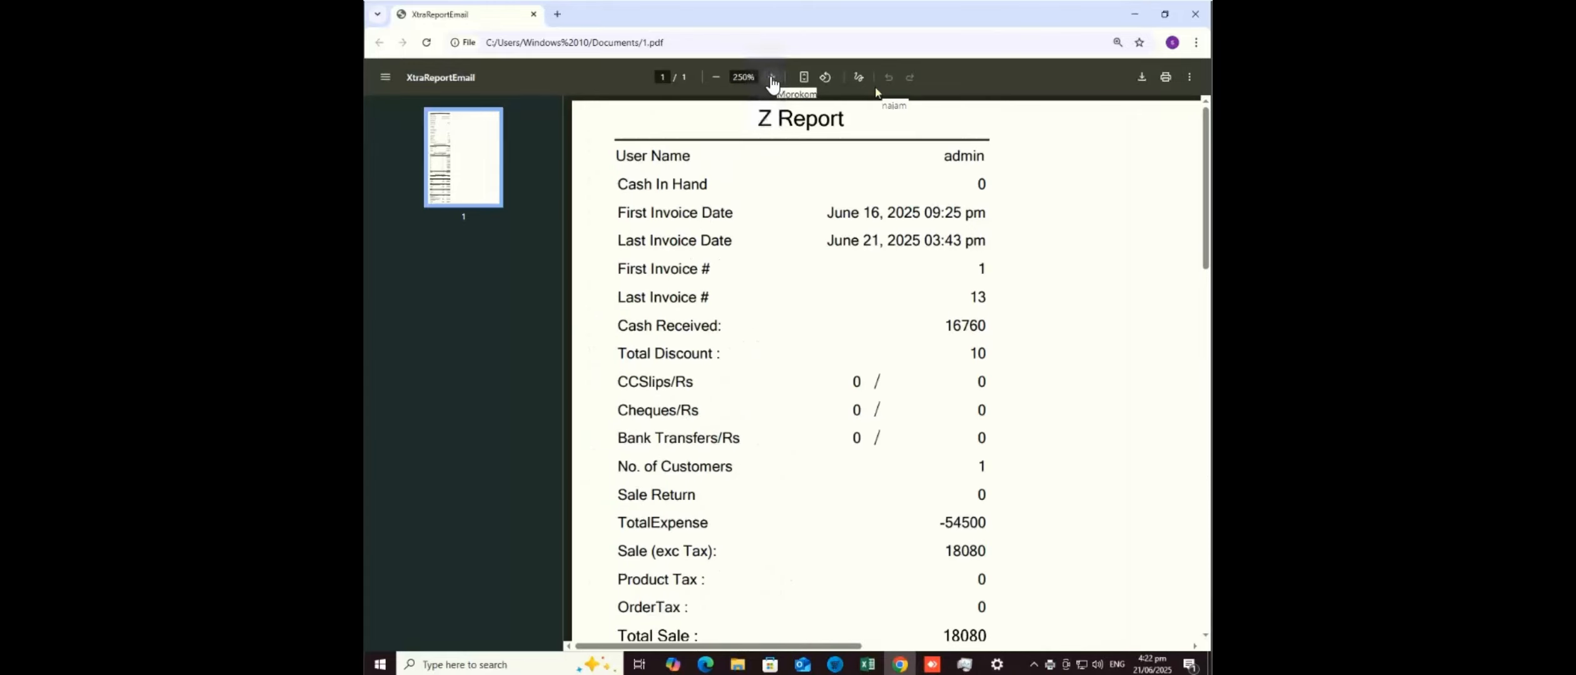
pyautogui.click(773, 78)
pyautogui.click(773, 79)
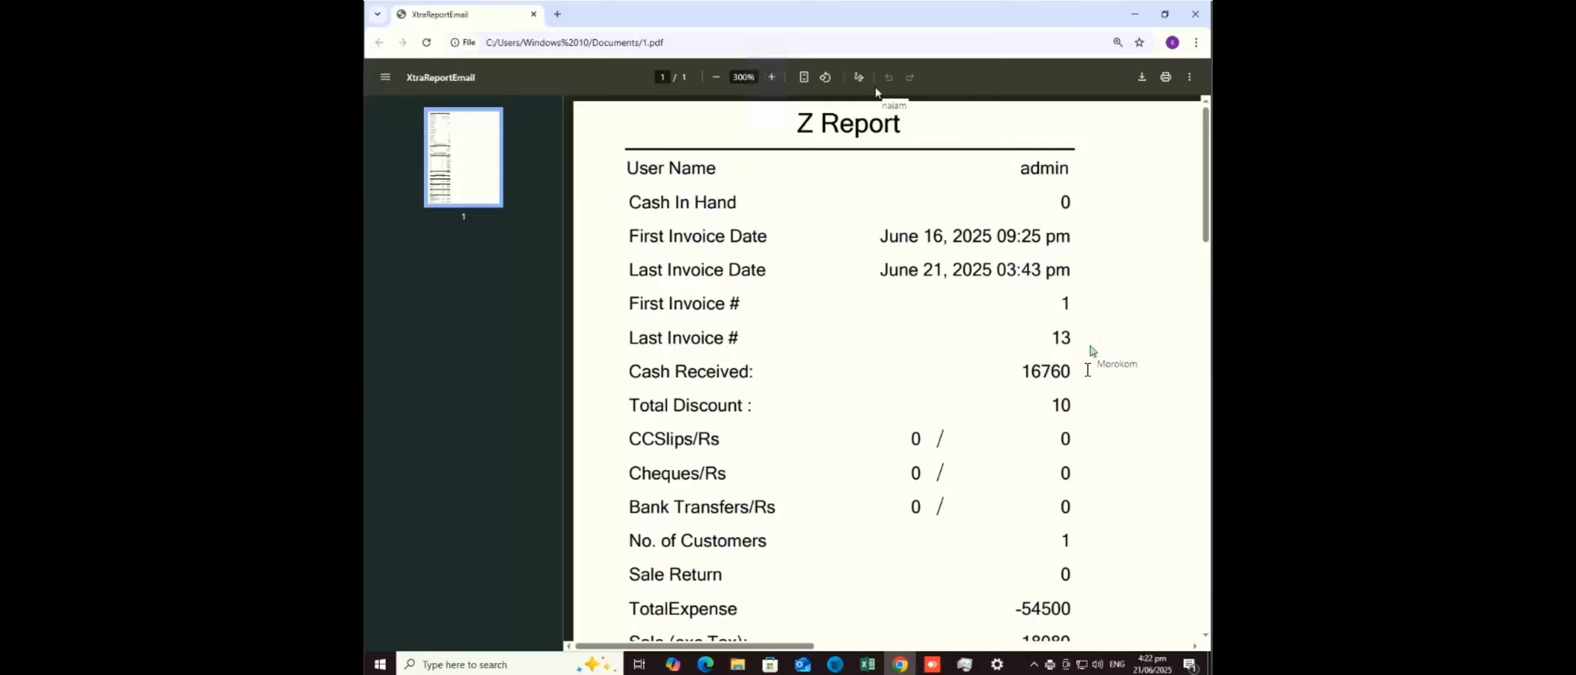
# - Scroll through the payment summary down to Summary By Category, then close Chrome
pyautogui.click(1088, 372)
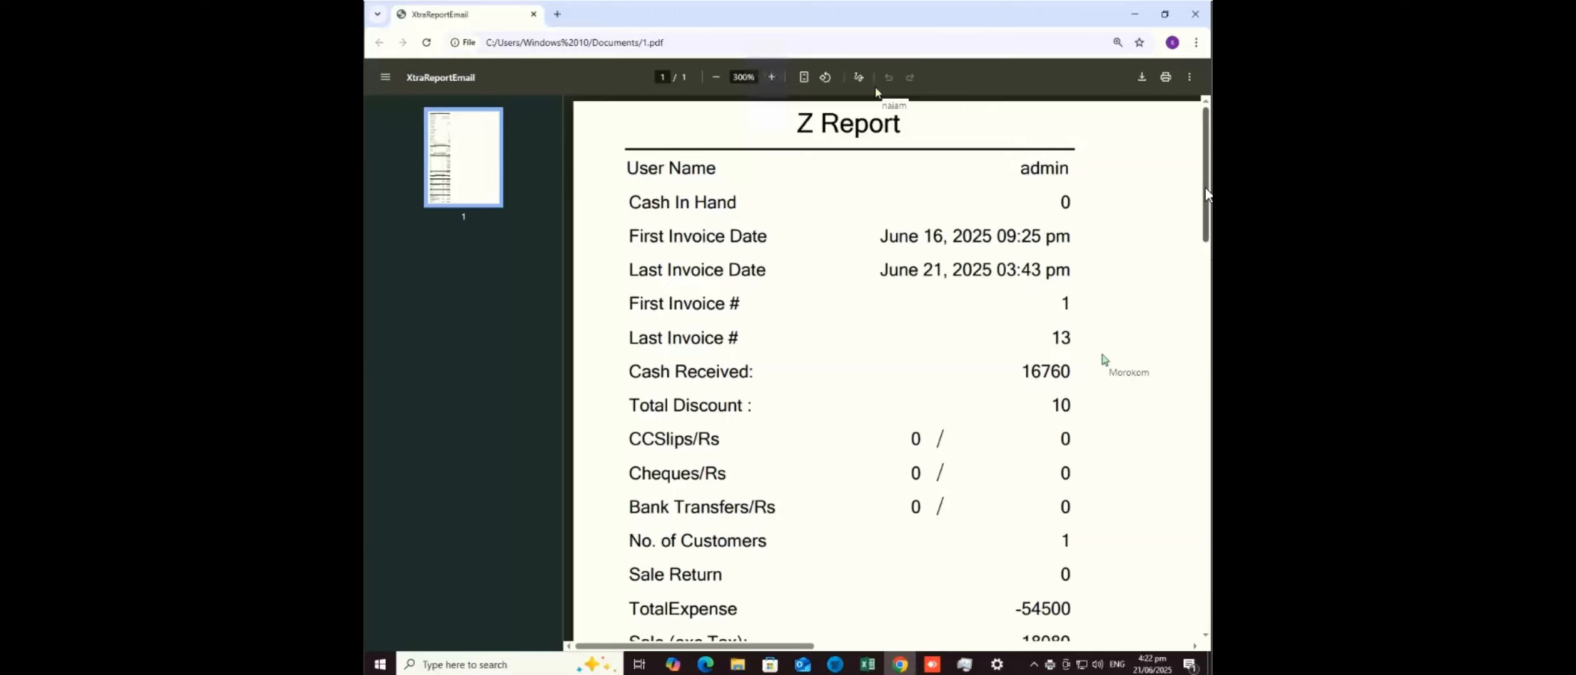
pyautogui.moveTo(1207, 207); pyautogui.dragTo(1209, 284)
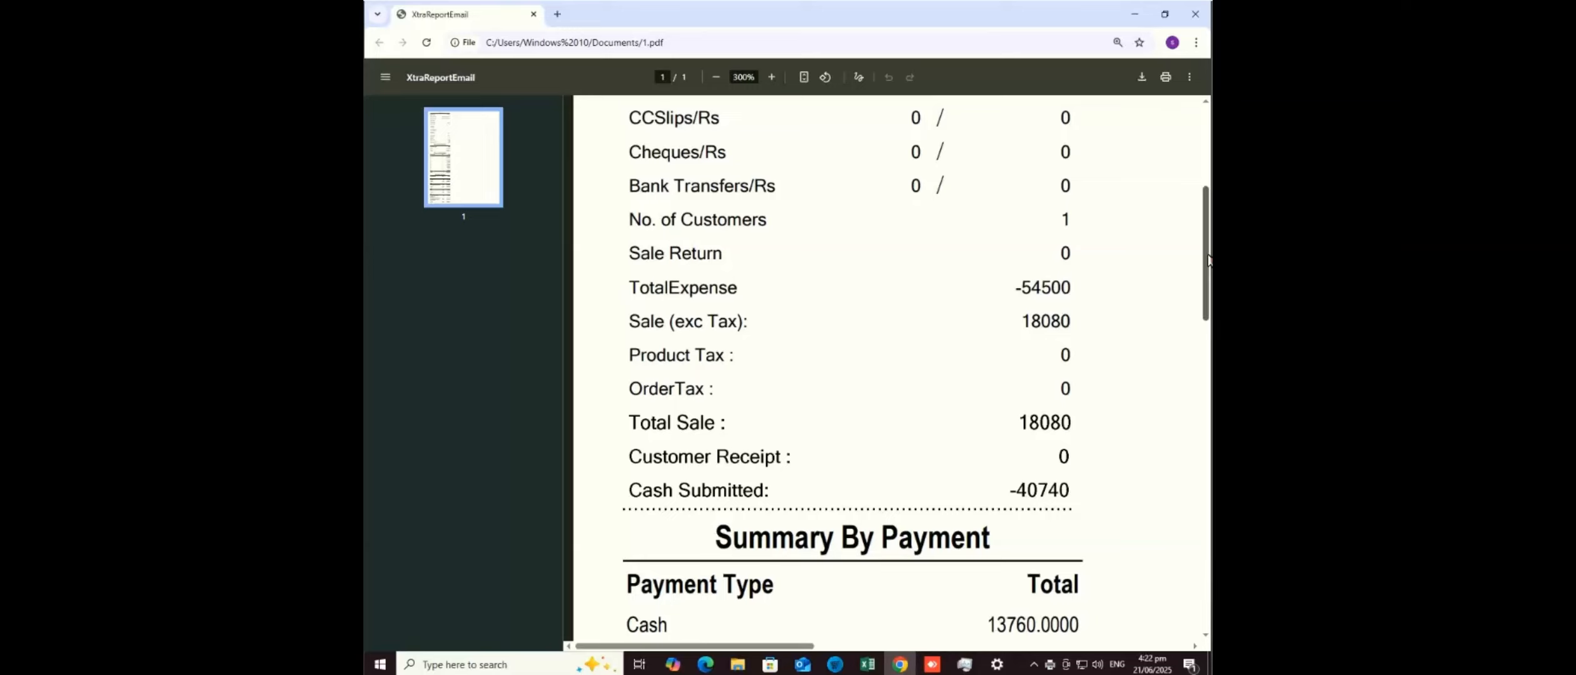
pyautogui.moveTo(1208, 255); pyautogui.dragTo(1207, 351)
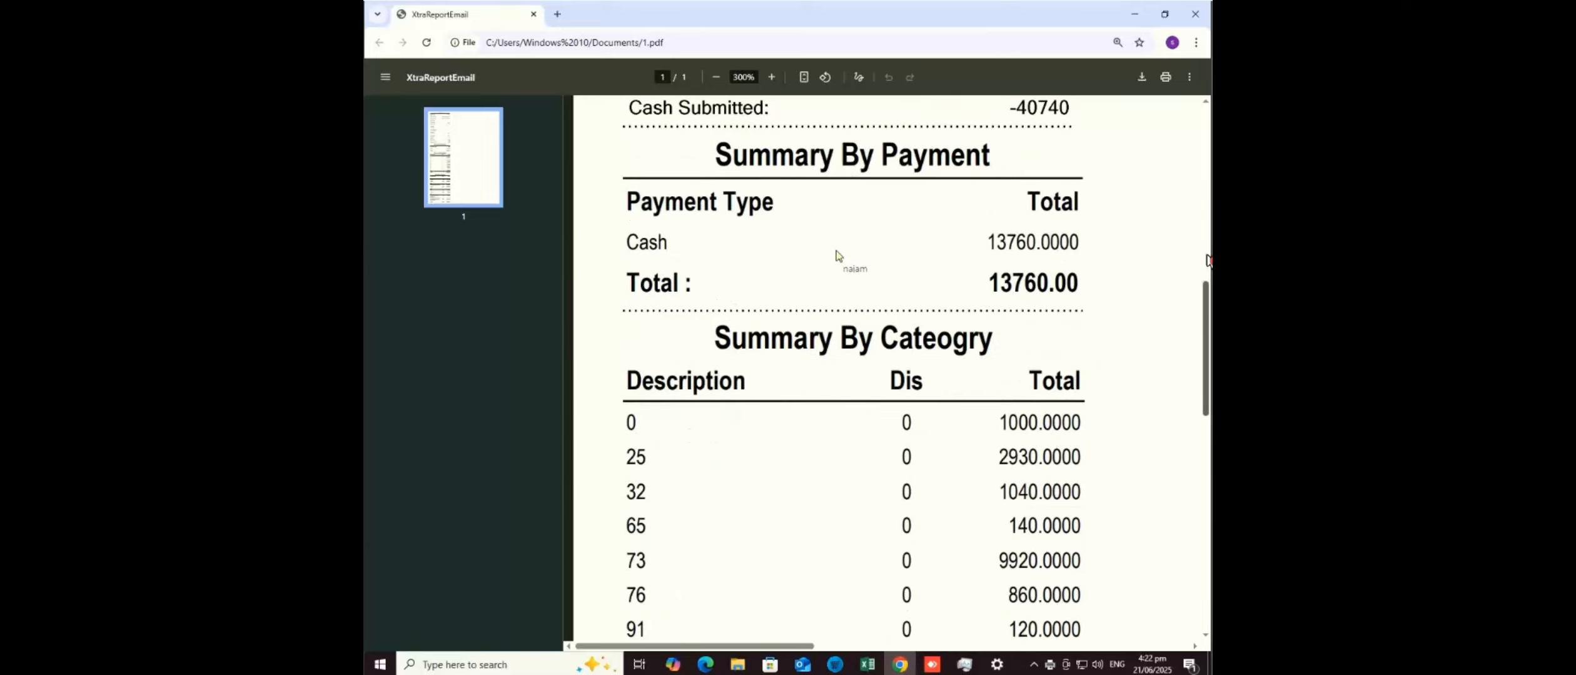
pyautogui.scroll(3, 1208, 259)
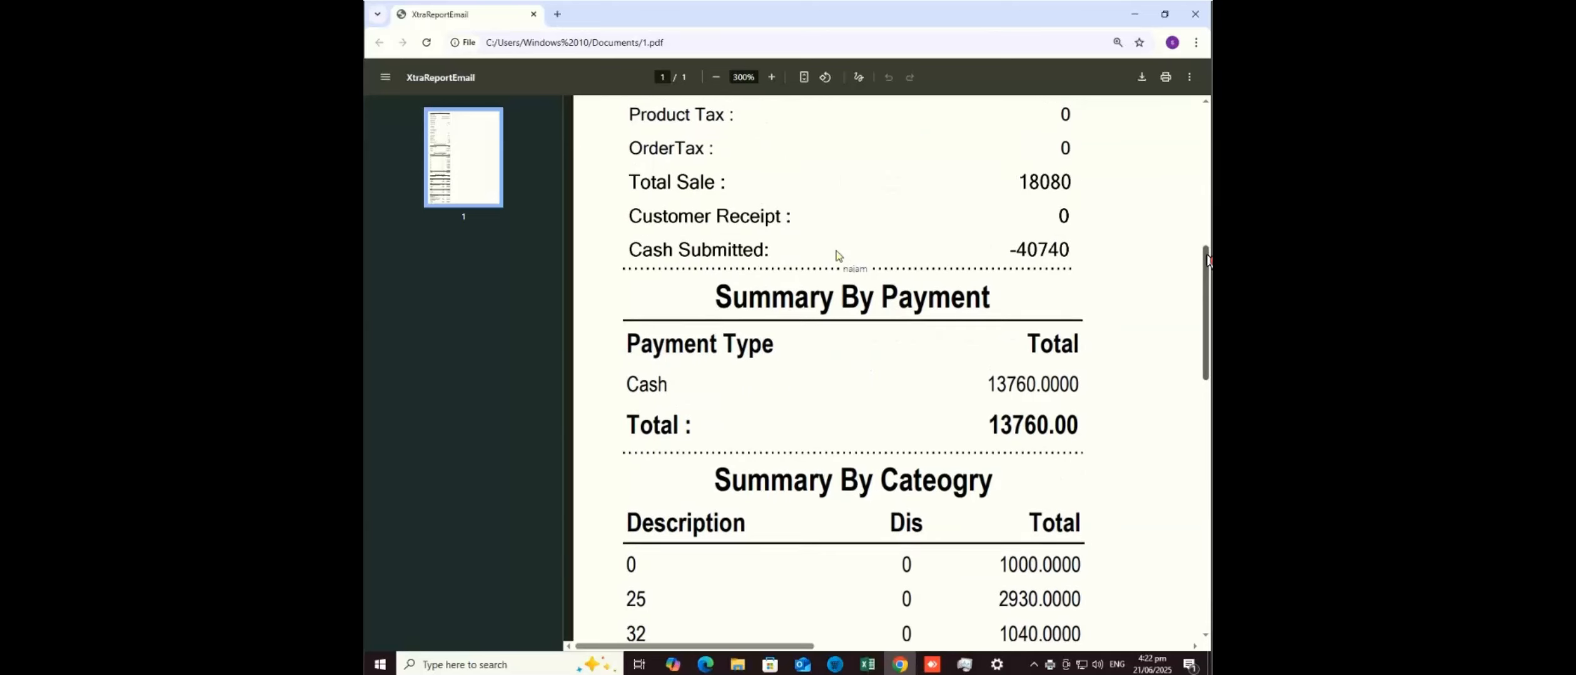
pyautogui.scroll(1, 1207, 260)
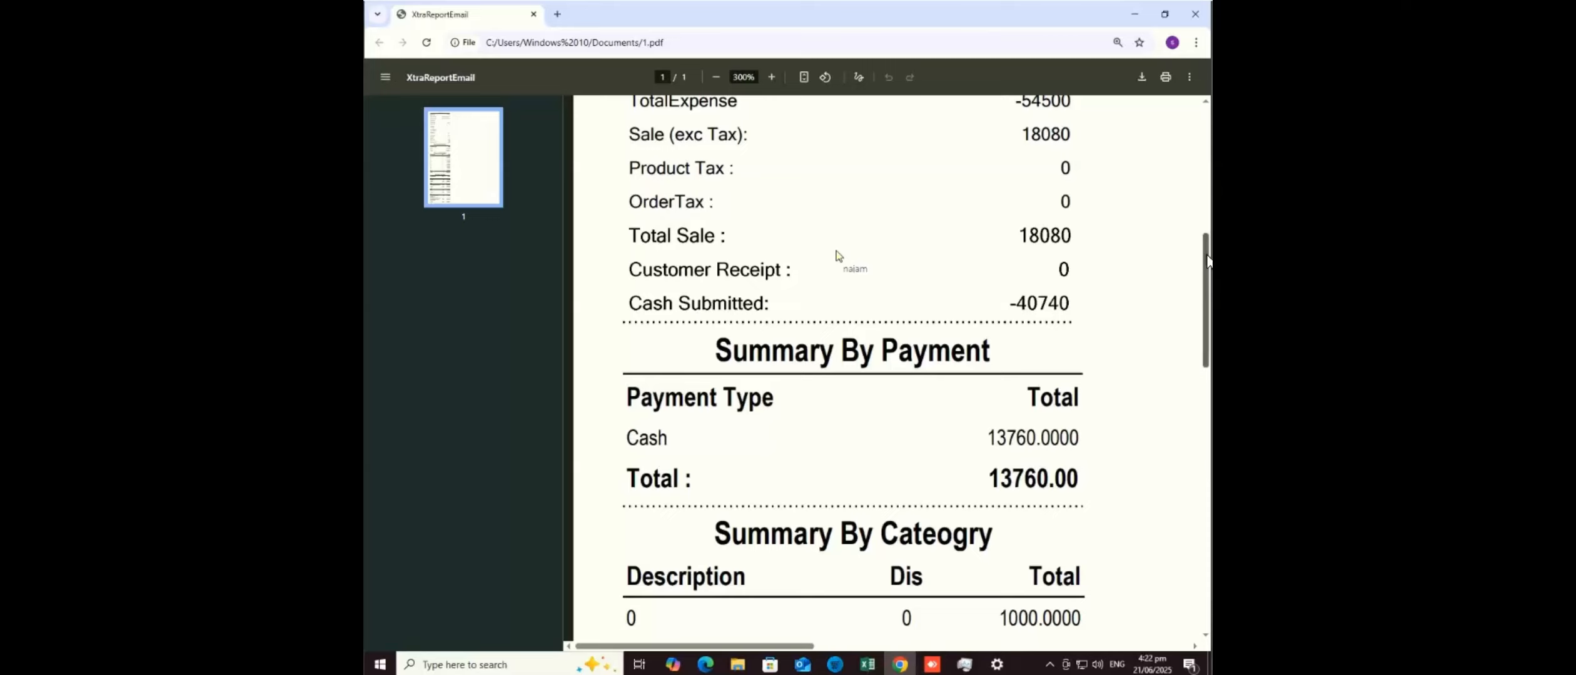
pyautogui.scroll(-8, 1208, 259)
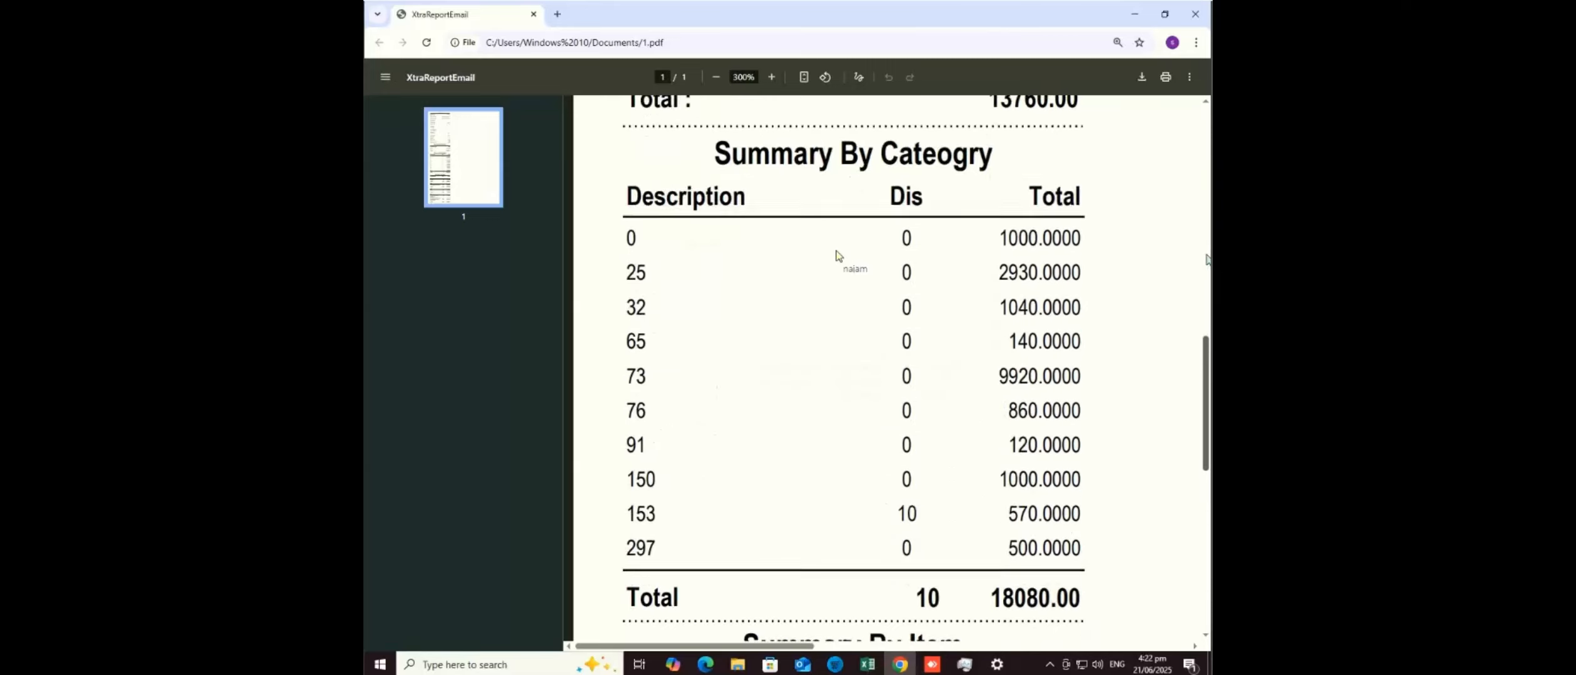
pyautogui.scroll(2, 1208, 259)
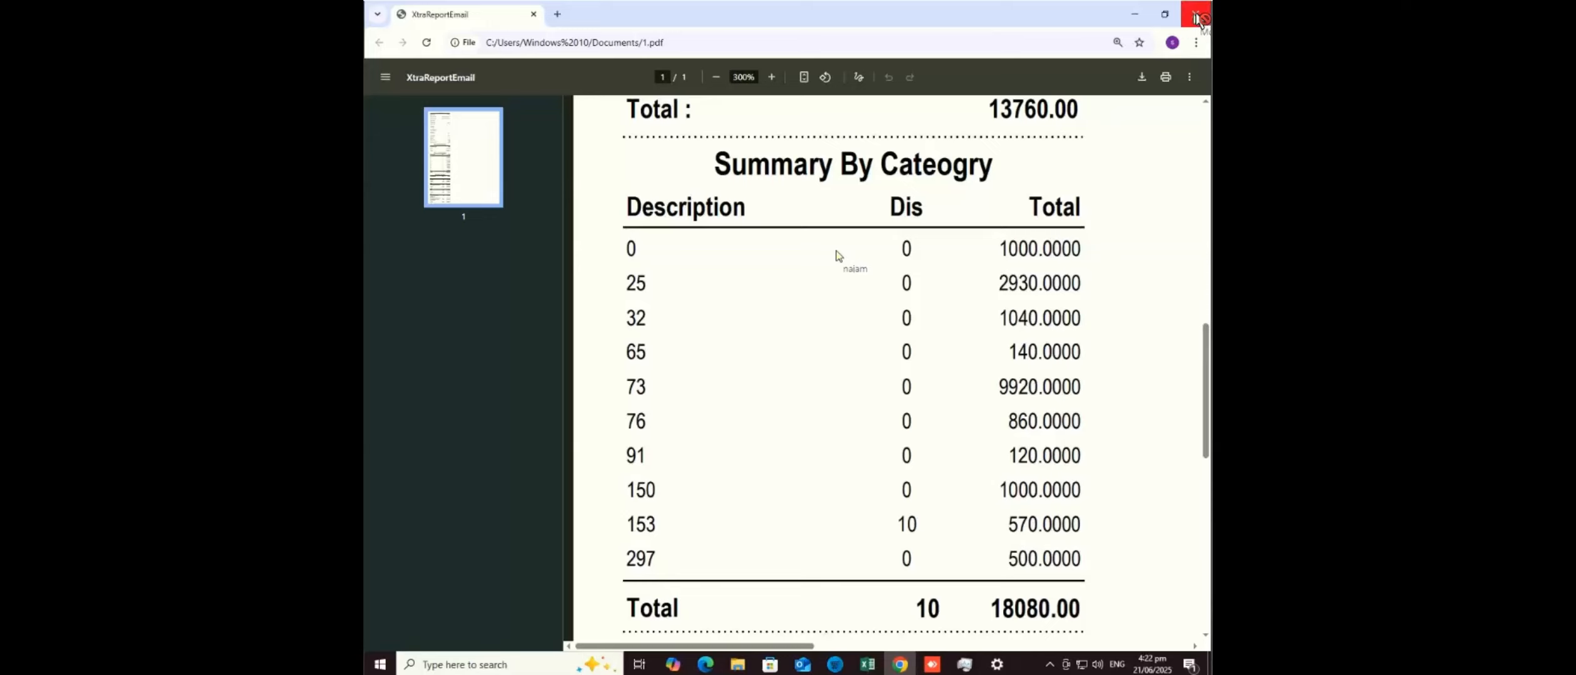
pyautogui.click(1195, 14)
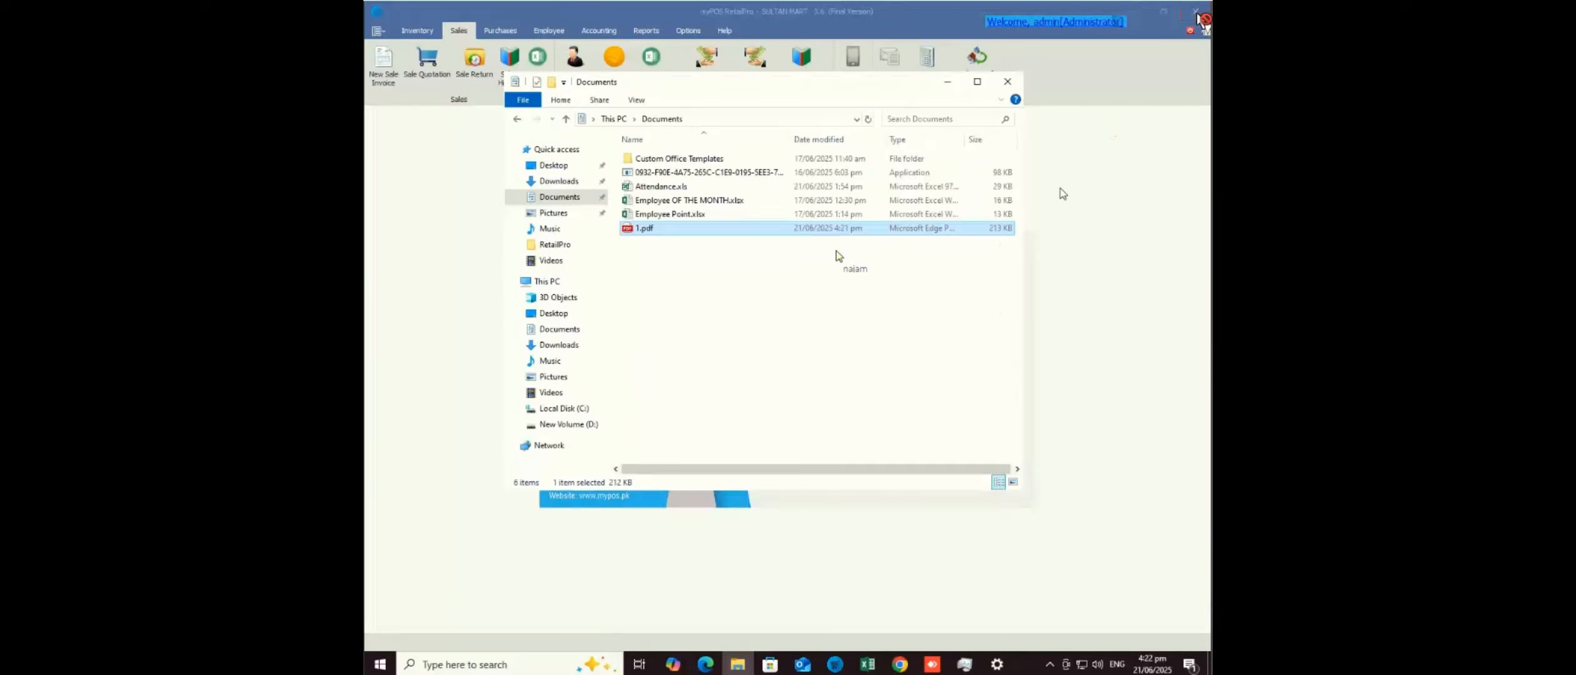
# - Filter the Sales Master Report's Sales Man column to Admin, then open the Sales Detail Report
pyautogui.click(1008, 84)
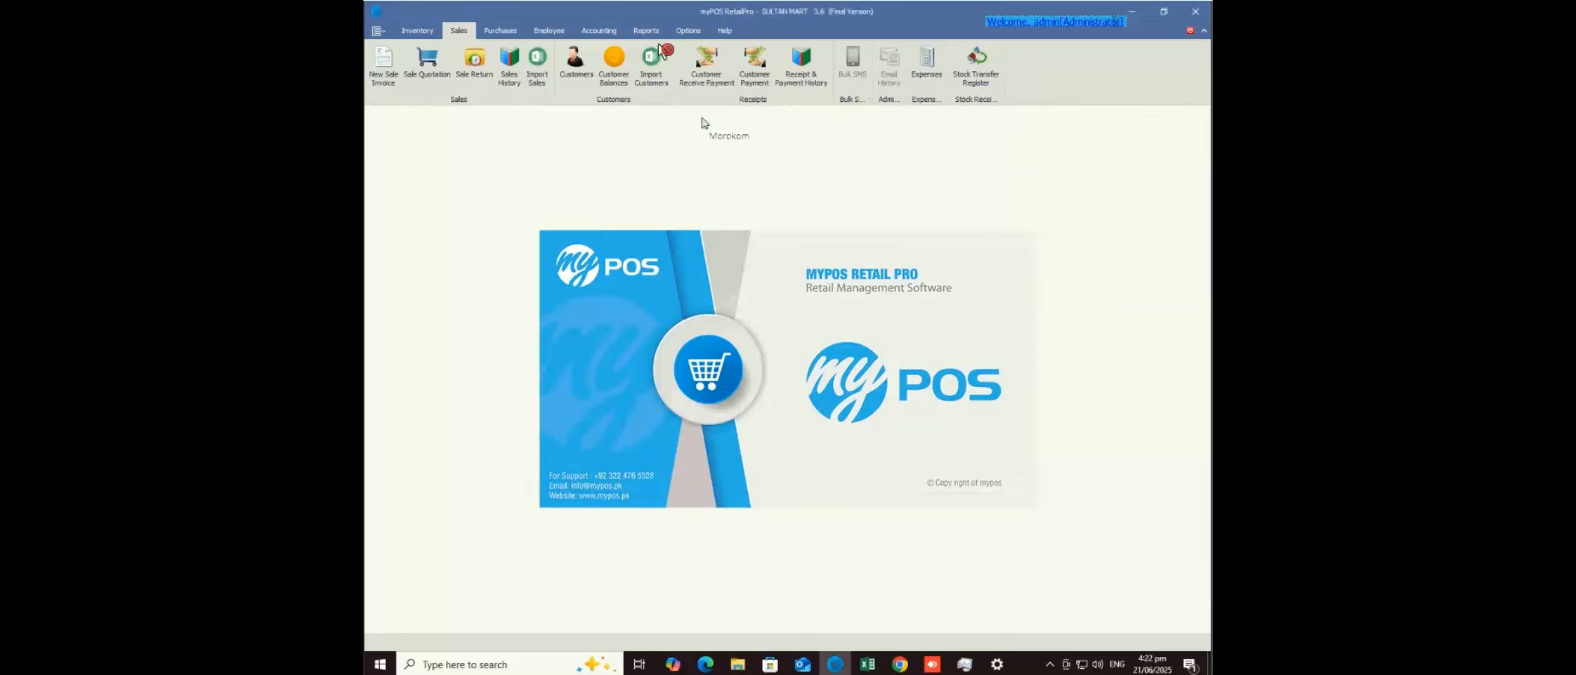
pyautogui.click(648, 32)
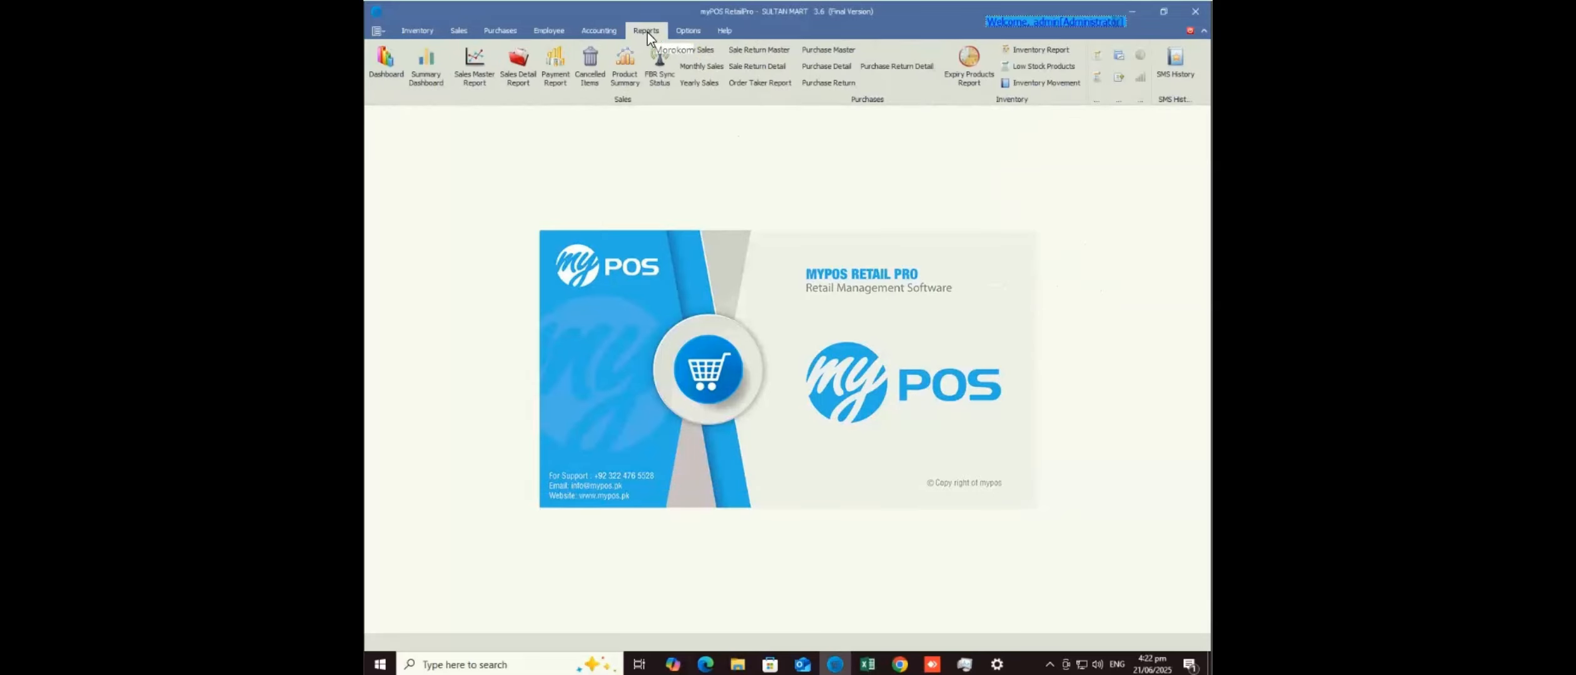
pyautogui.click(470, 76)
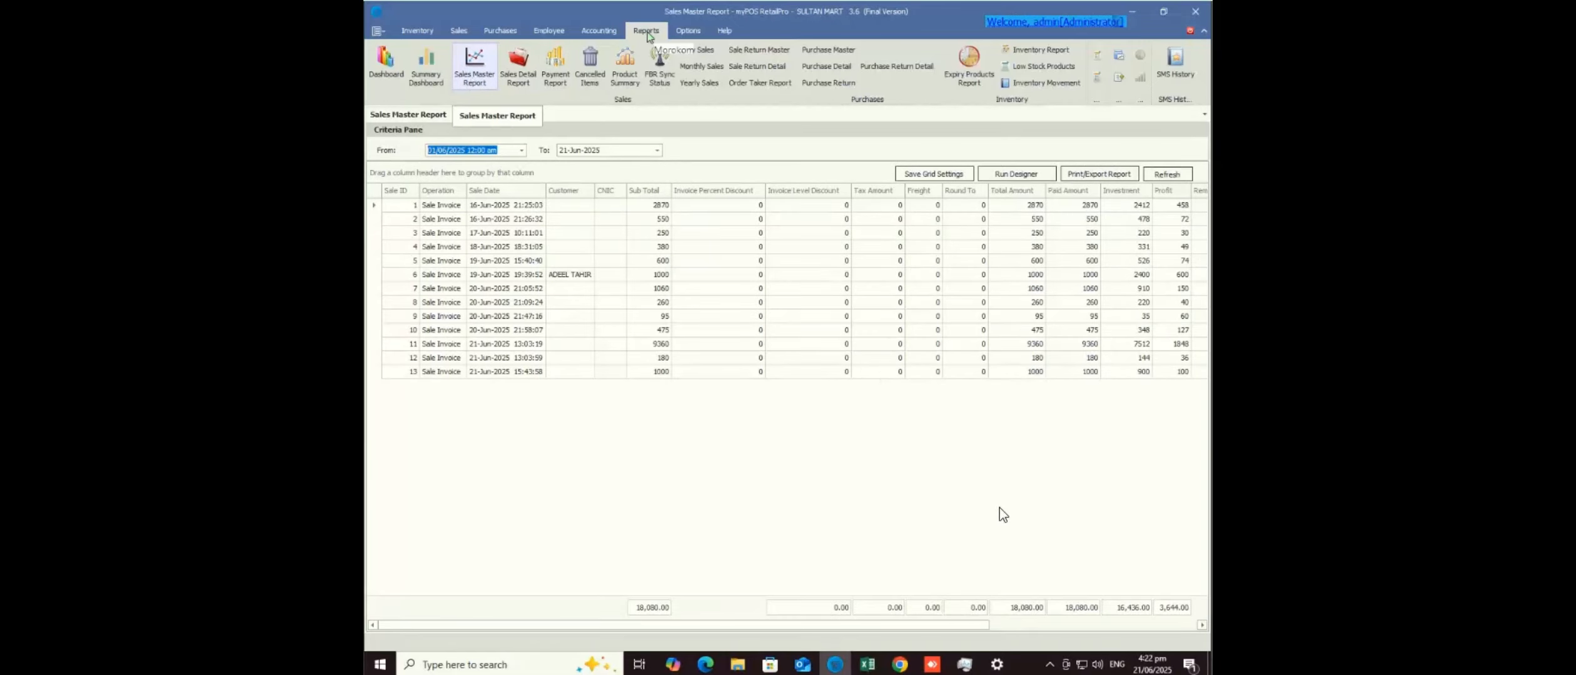
pyautogui.click(1043, 627)
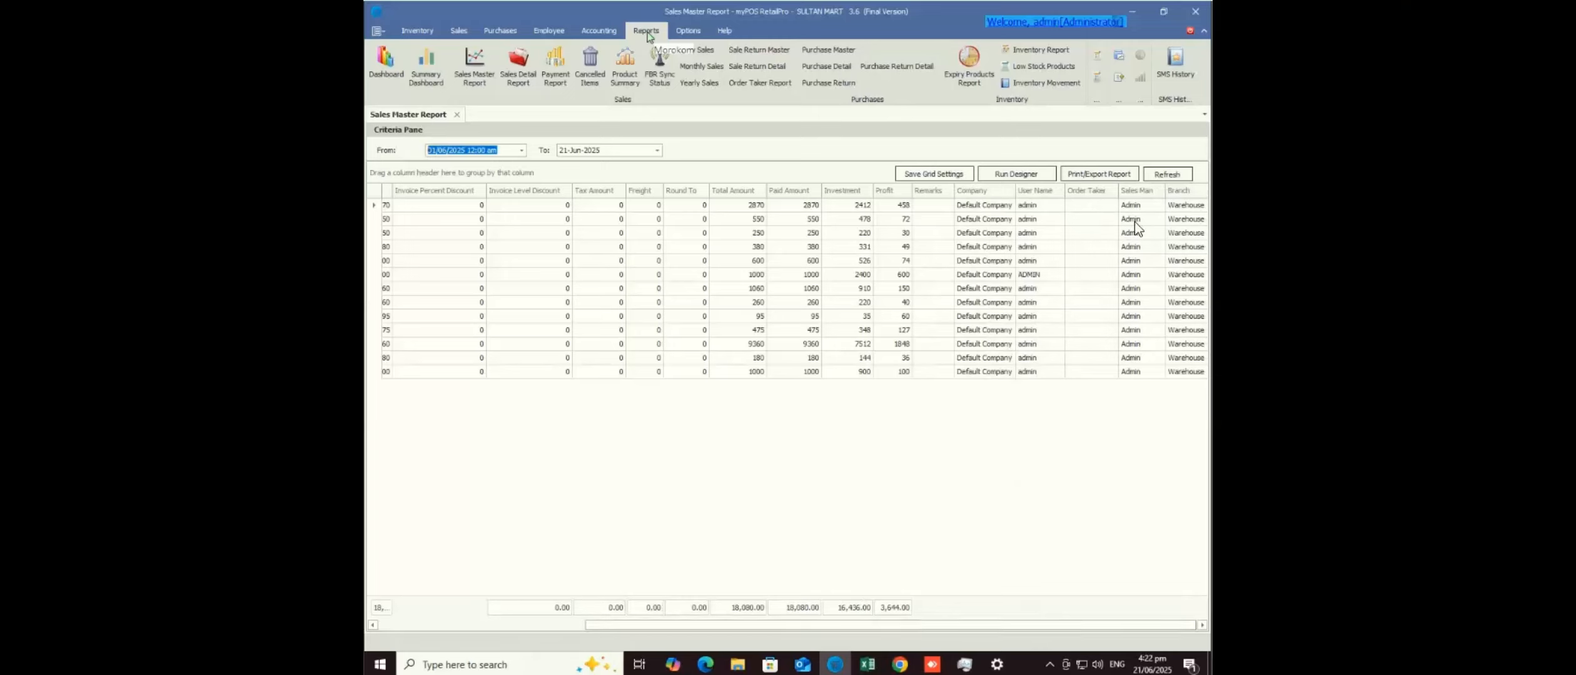
pyautogui.click(1161, 189)
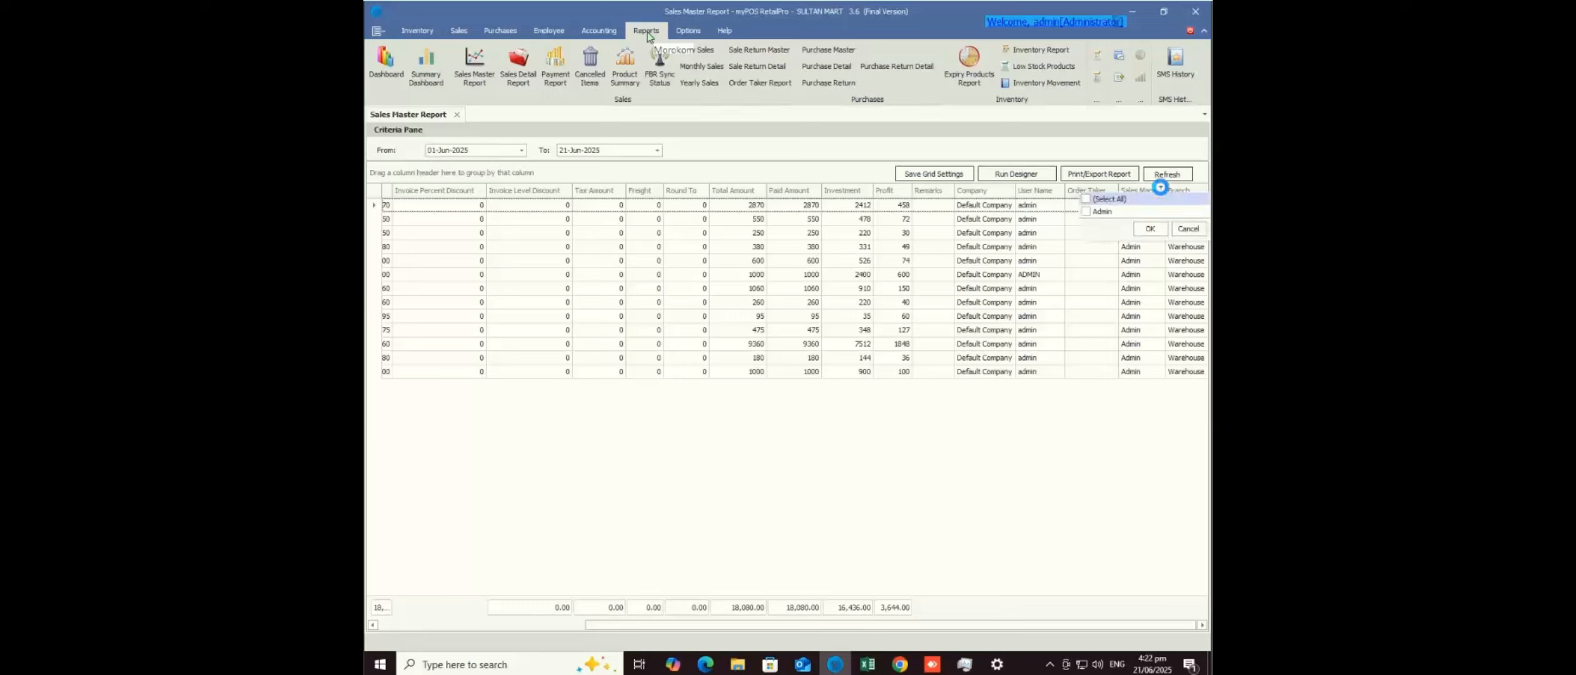
pyautogui.click(1091, 216)
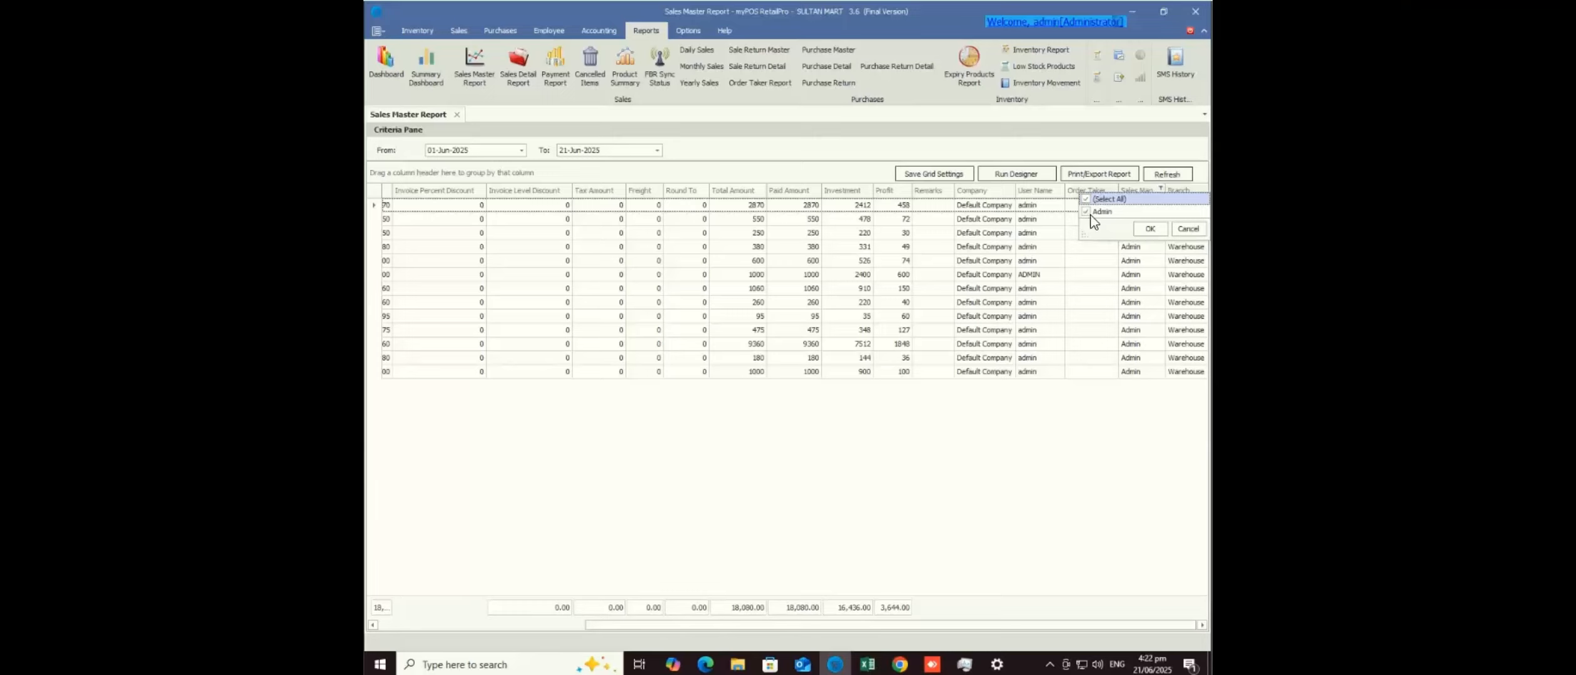
pyautogui.click(1142, 229)
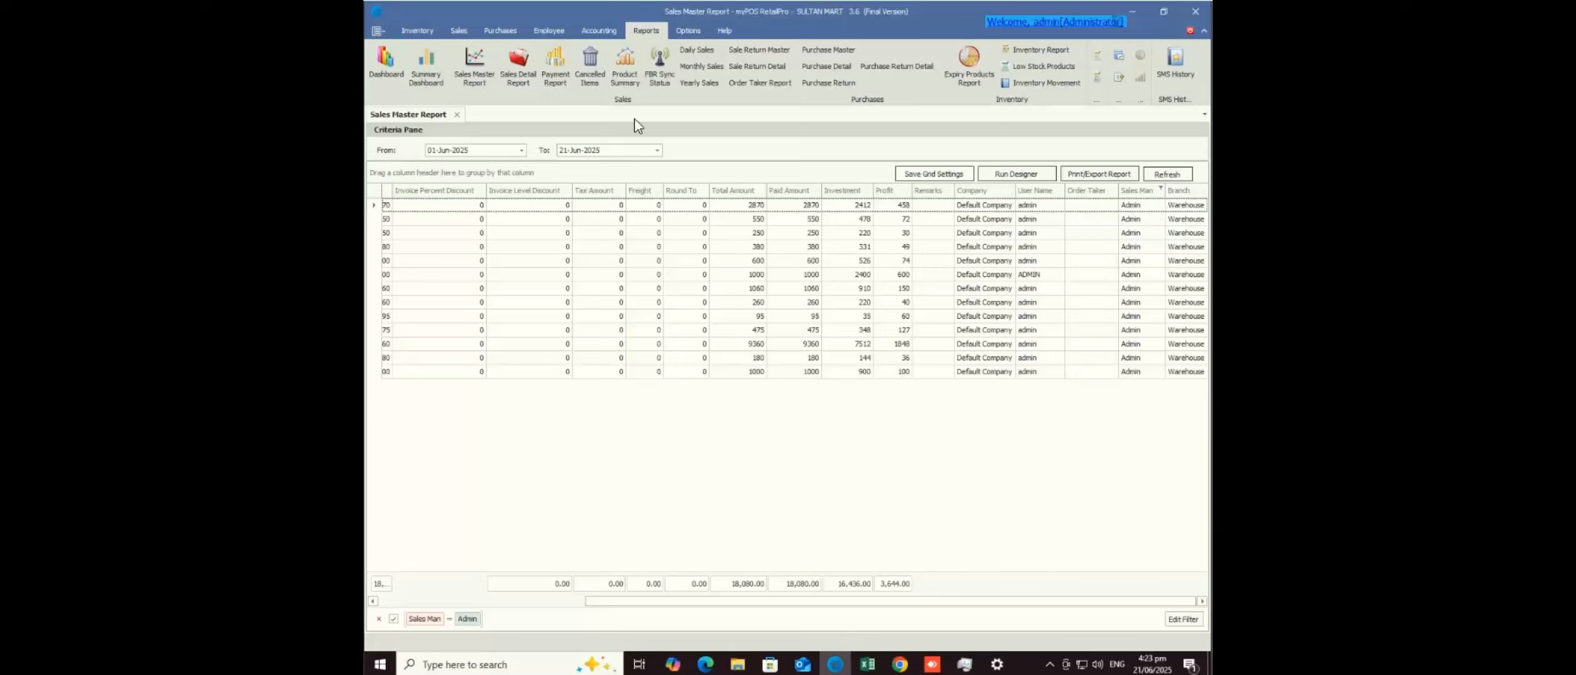
pyautogui.click(521, 76)
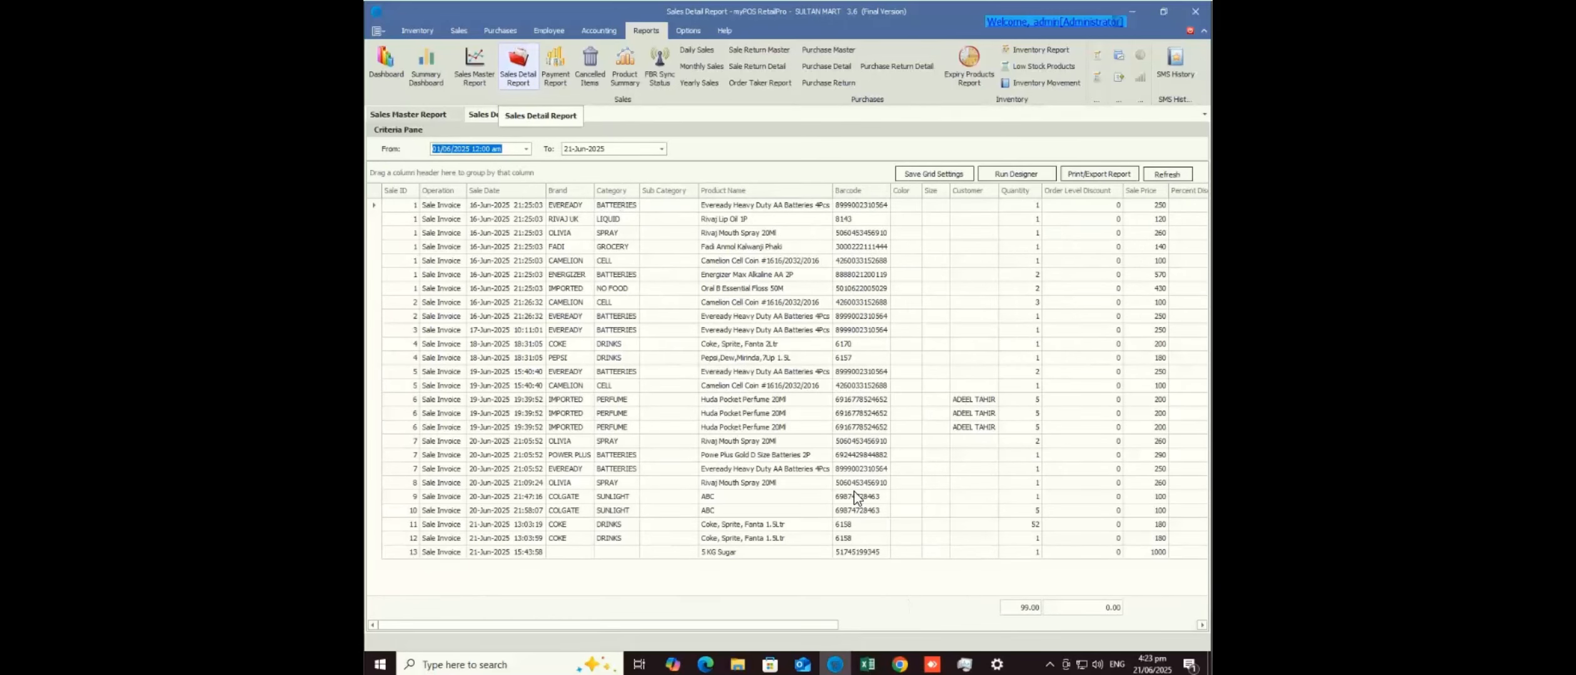
pyautogui.click(1136, 624)
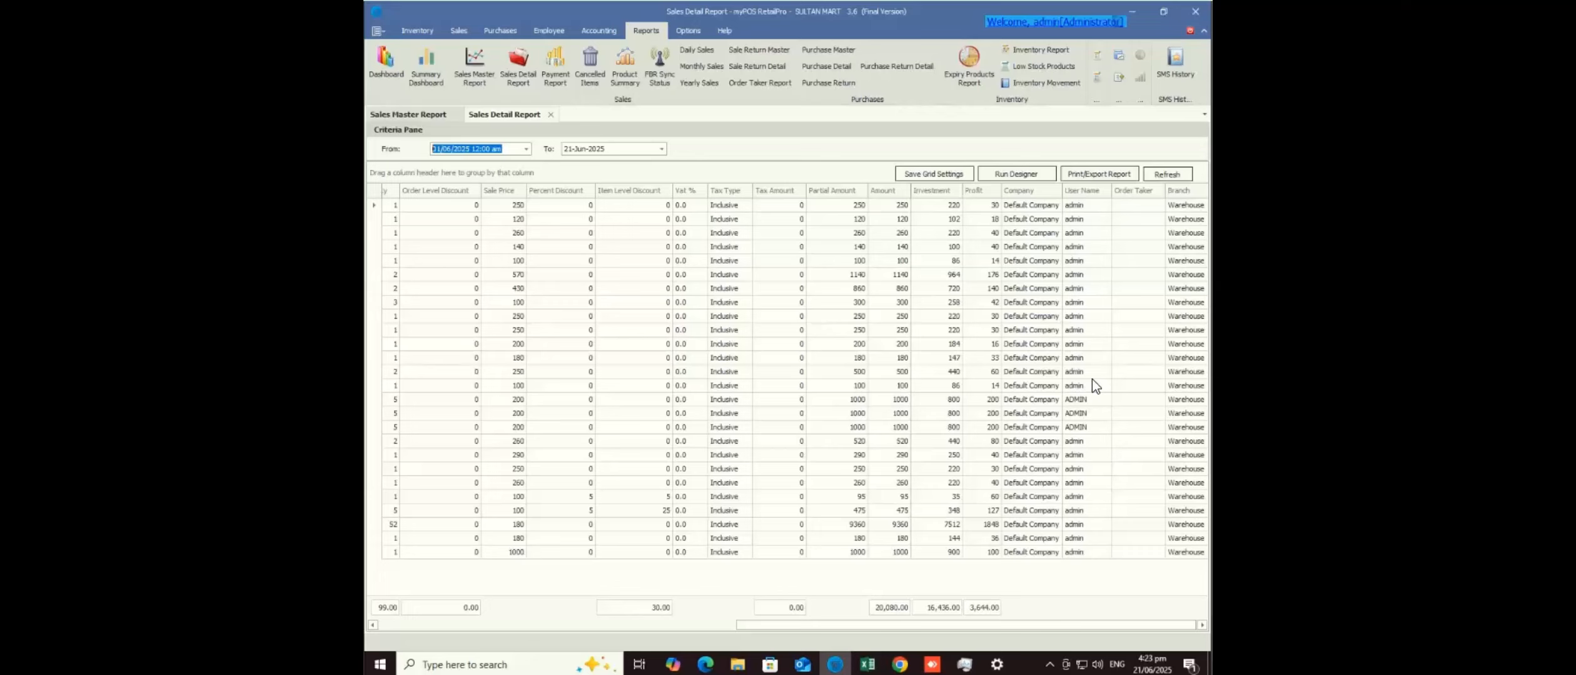
# - Set the Sales Detail Report's From date to 21-Jun-2025 and refresh, then open Logins Manager
pyautogui.click(1107, 189)
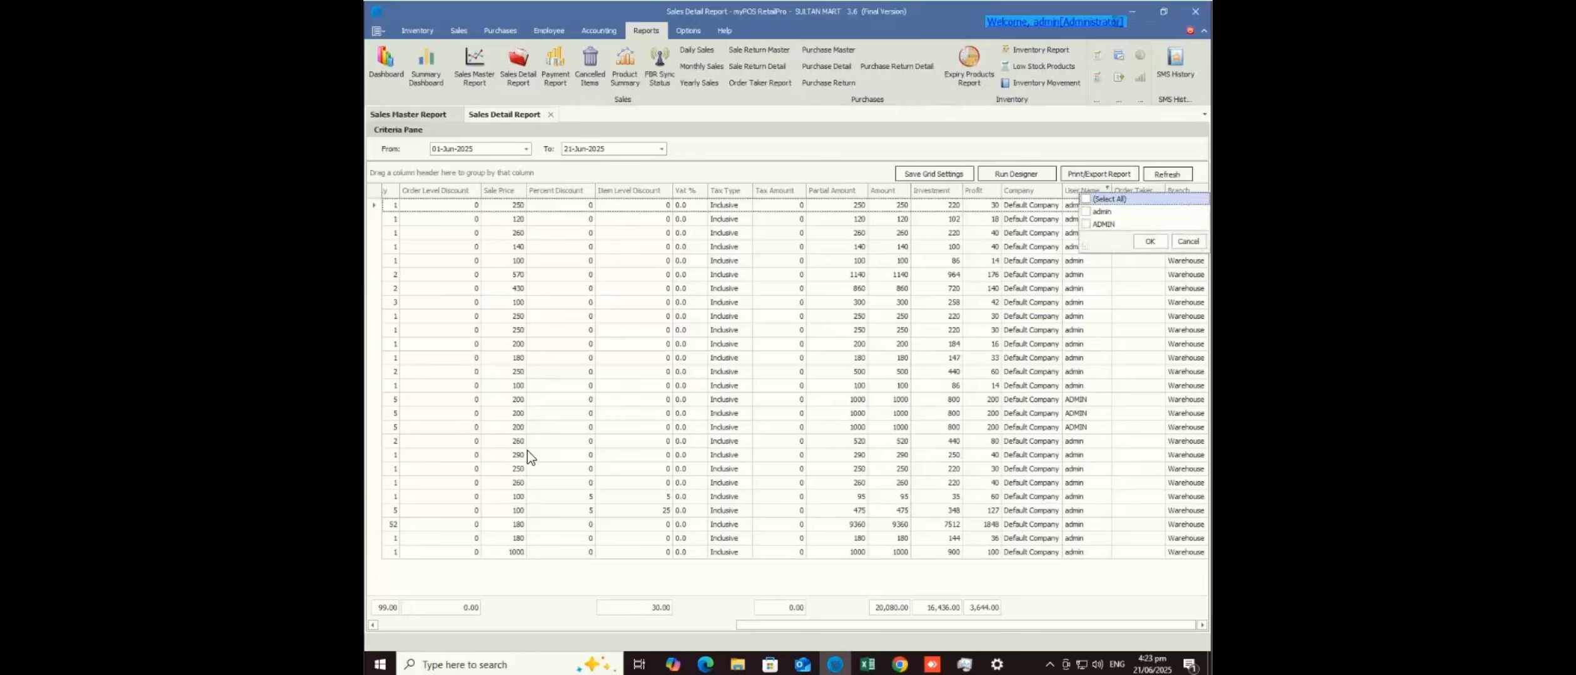
pyautogui.click(458, 625)
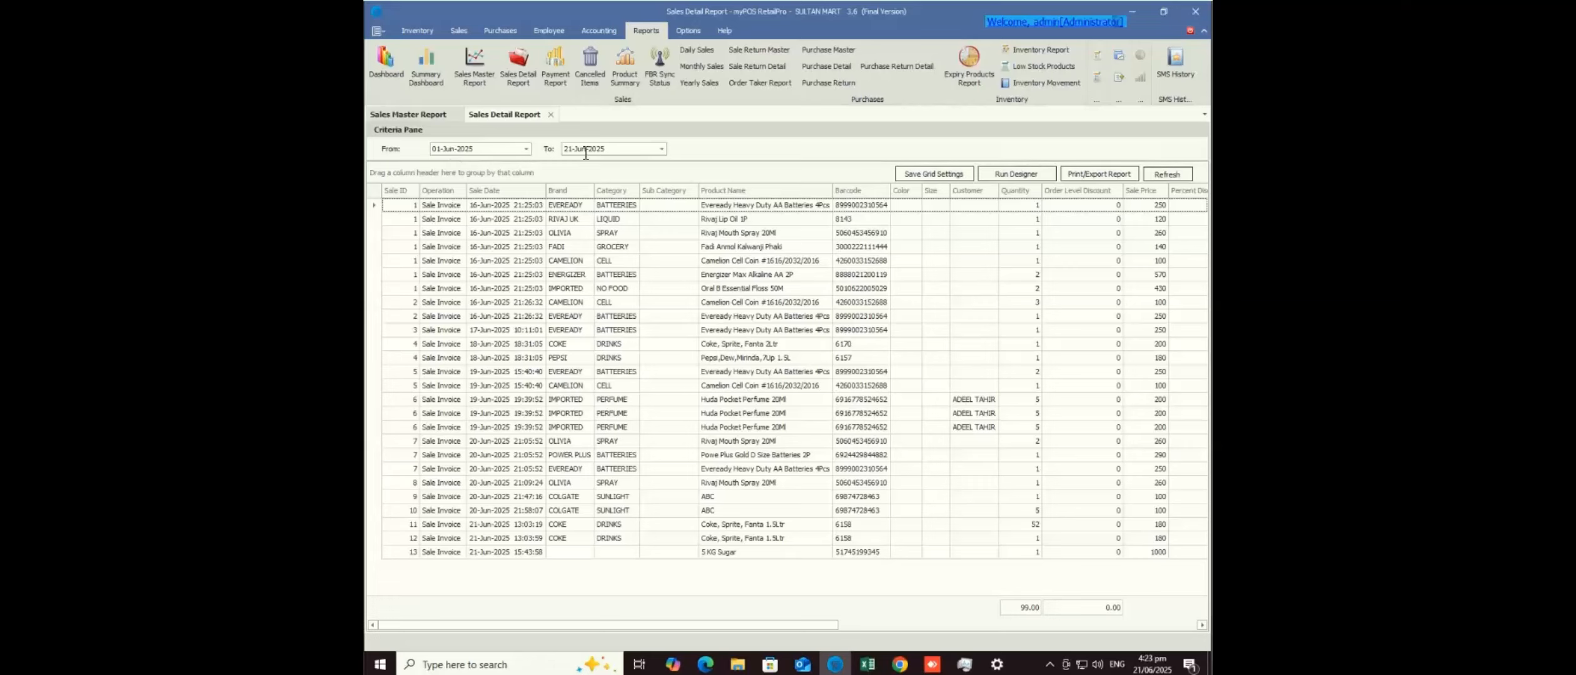
pyautogui.click(526, 149)
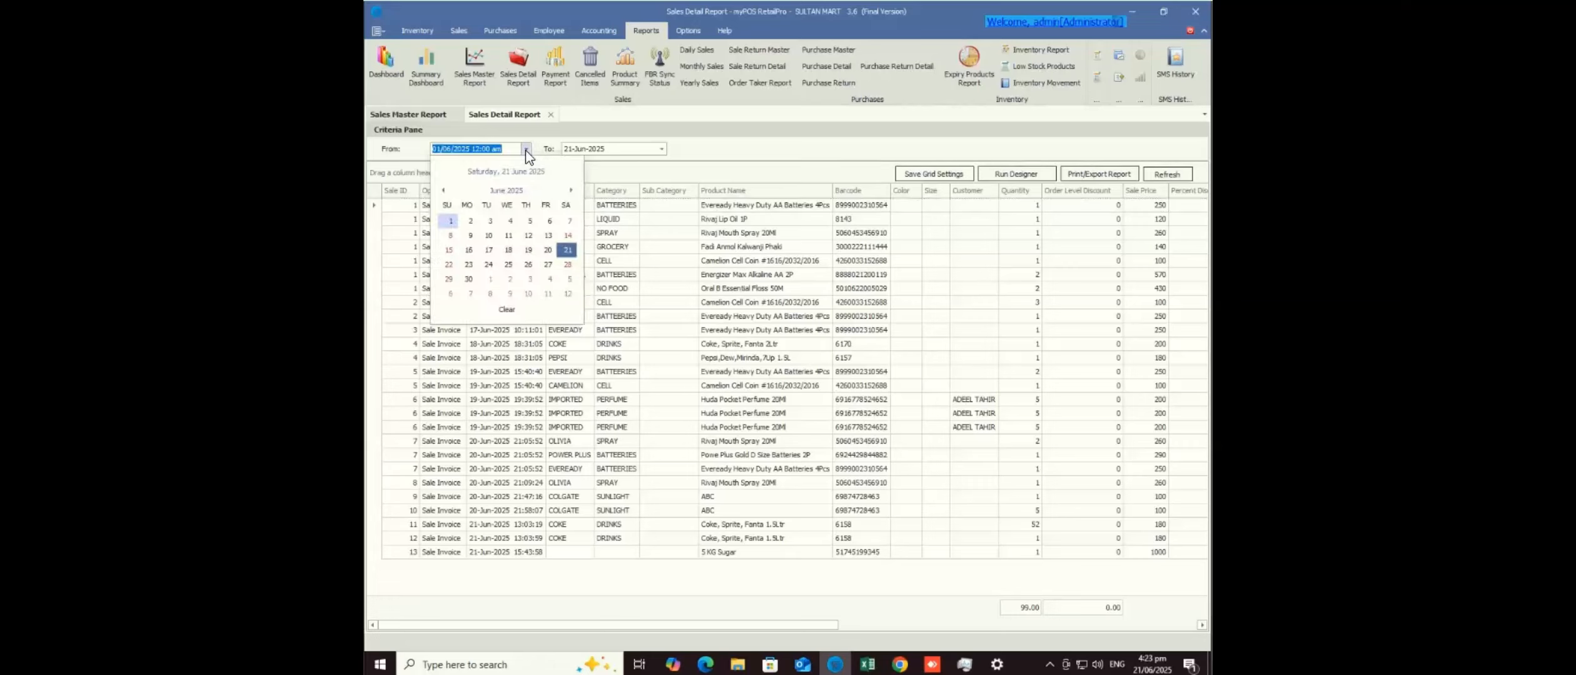
pyautogui.click(568, 251)
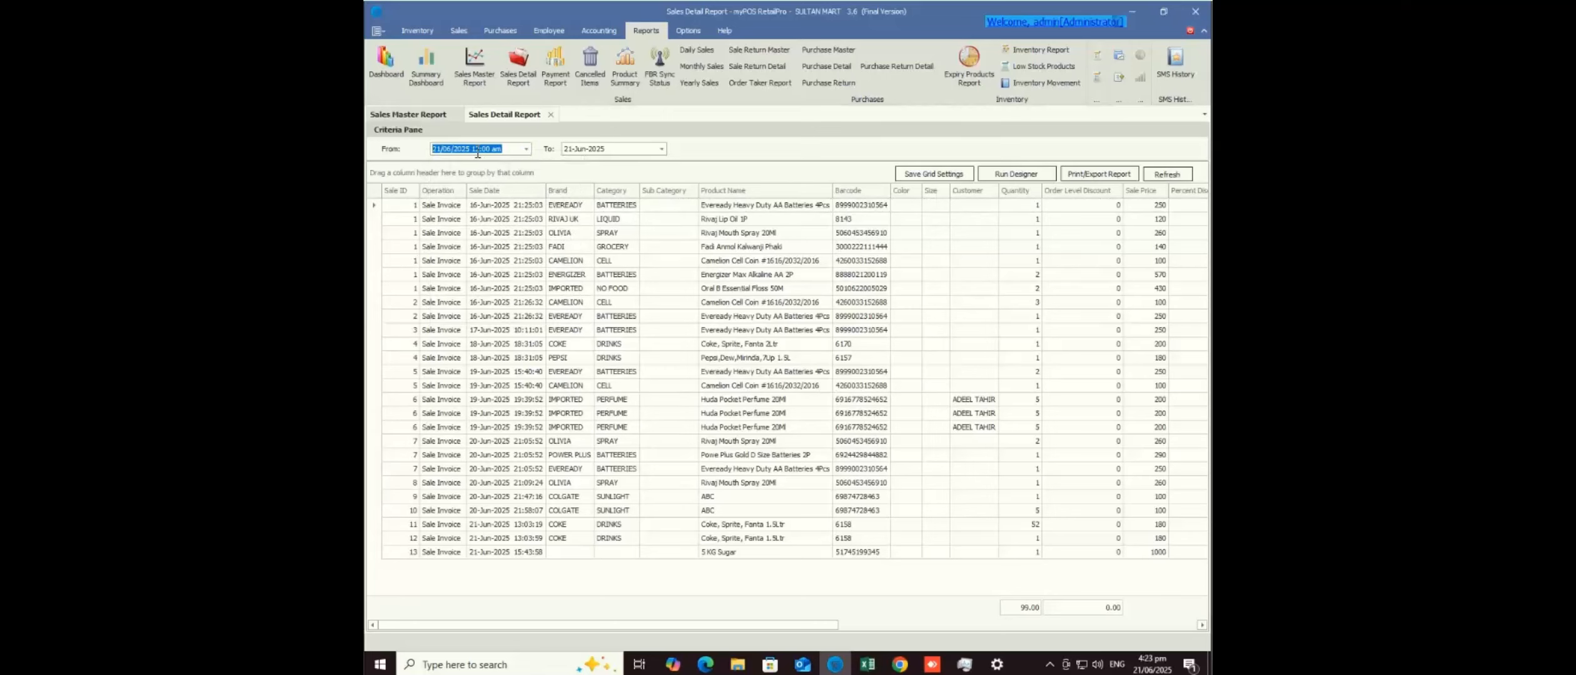
pyautogui.click(1157, 175)
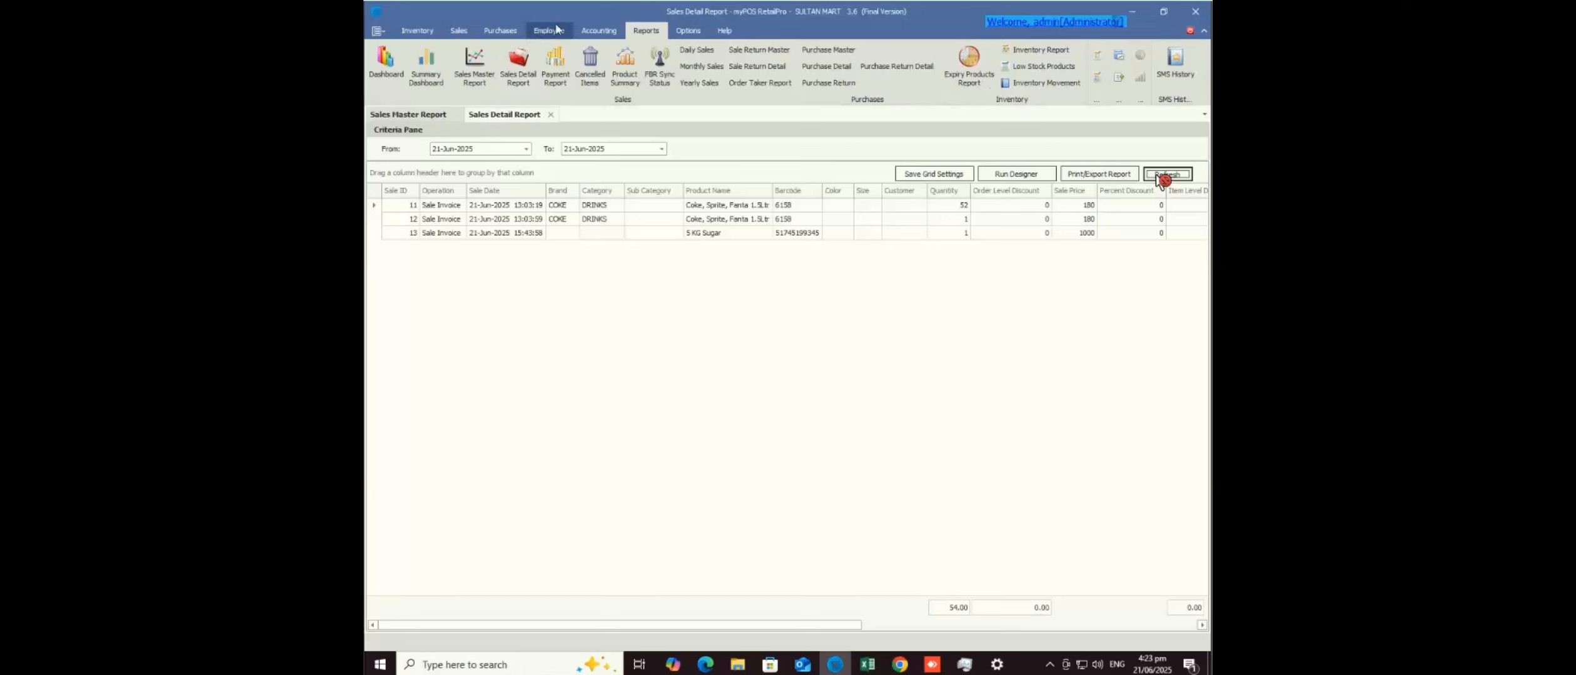
pyautogui.click(532, 34)
pyautogui.click(391, 74)
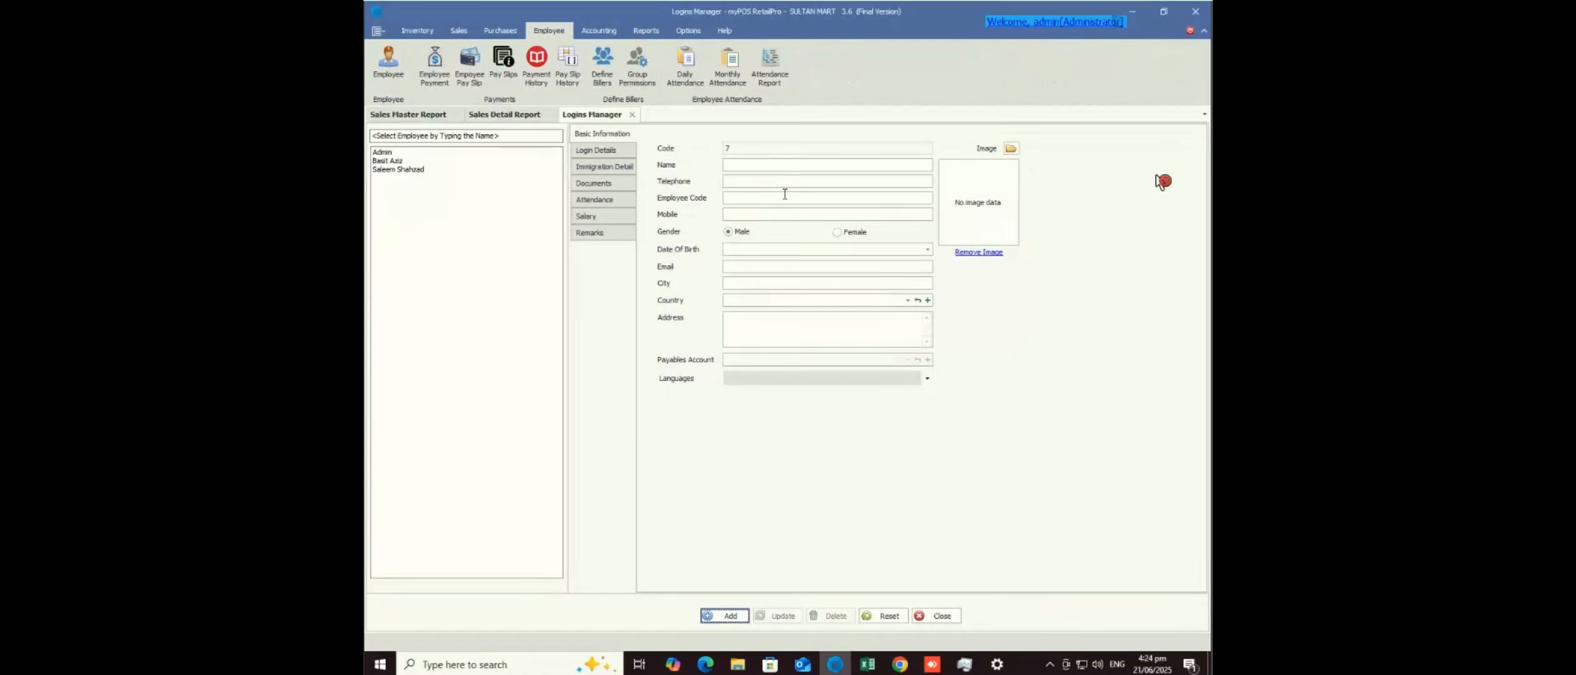
# - Look over the group permission settings, then return to the login details page
pyautogui.click(774, 165)
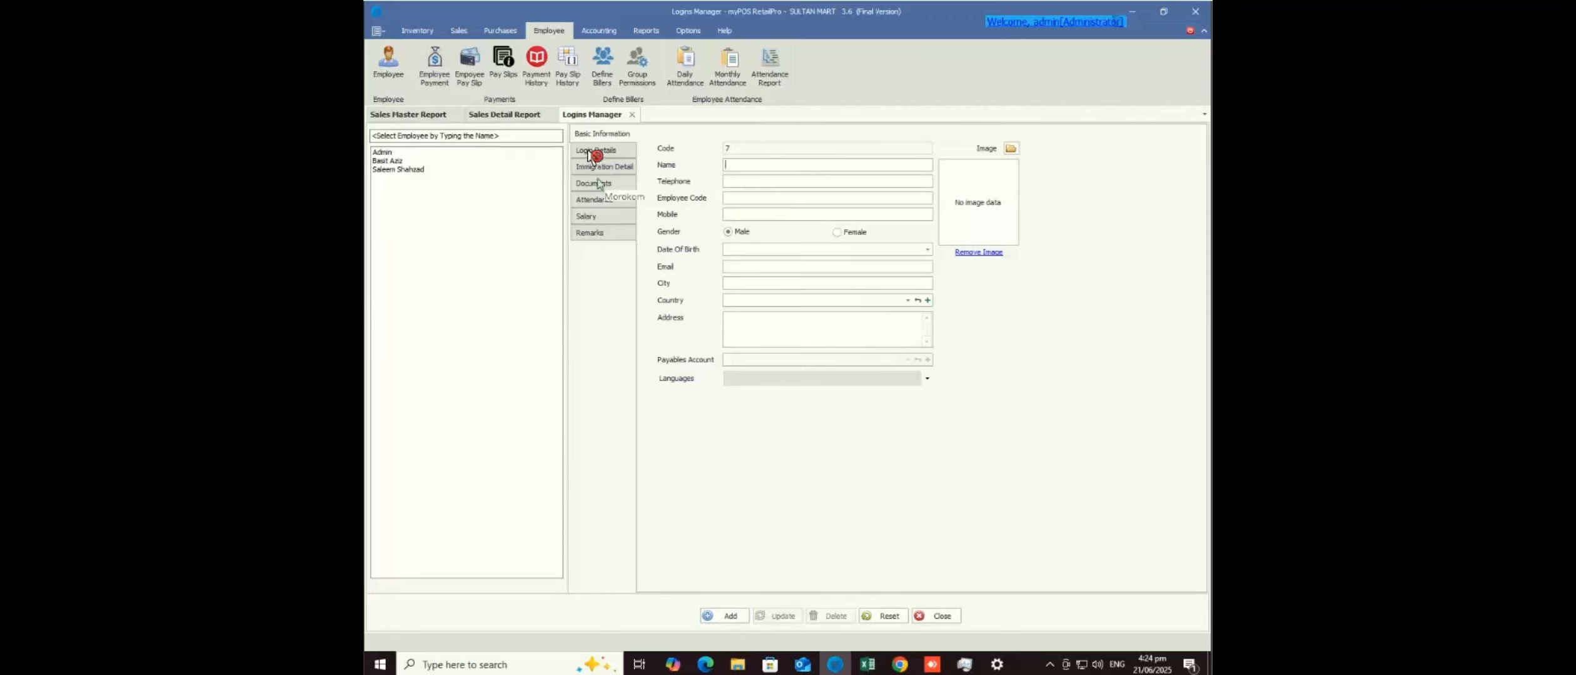
pyautogui.click(637, 62)
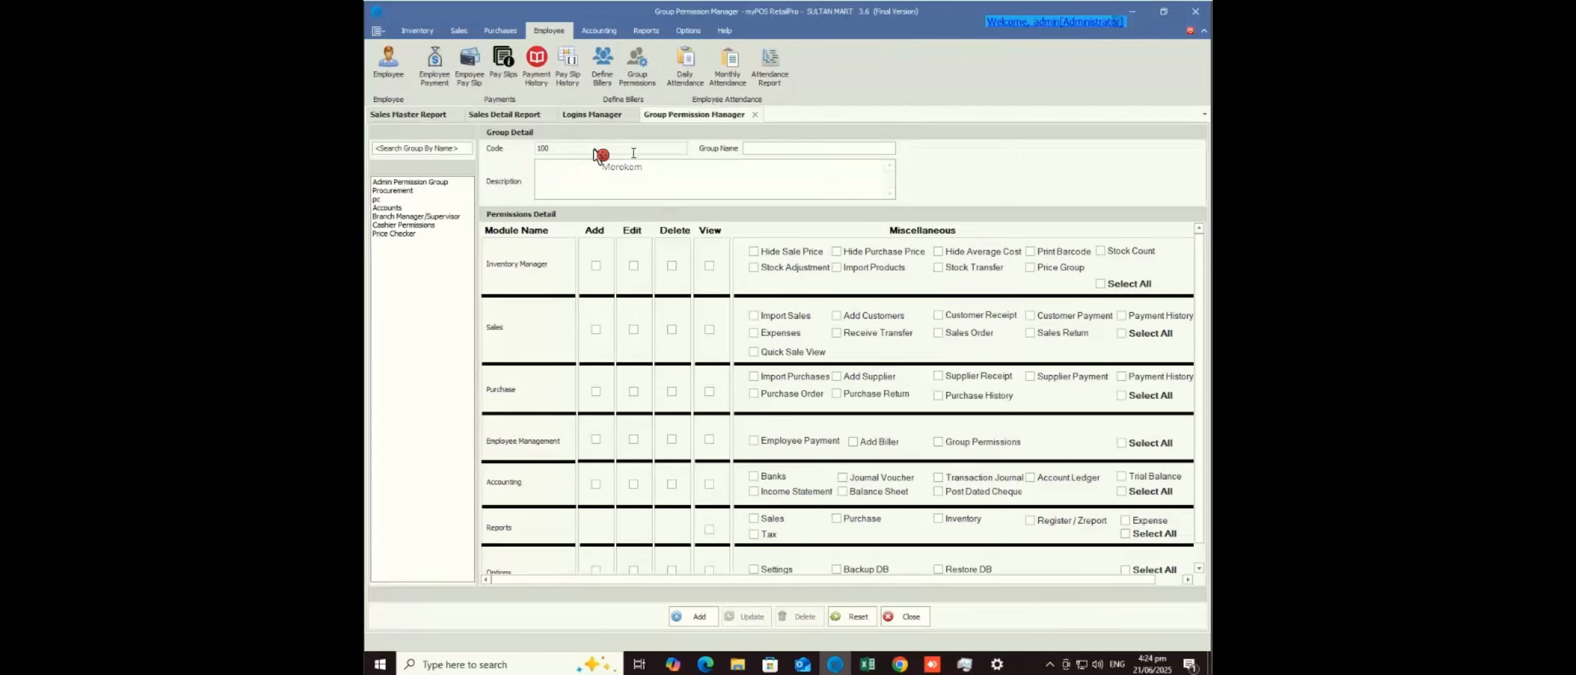
pyautogui.click(585, 116)
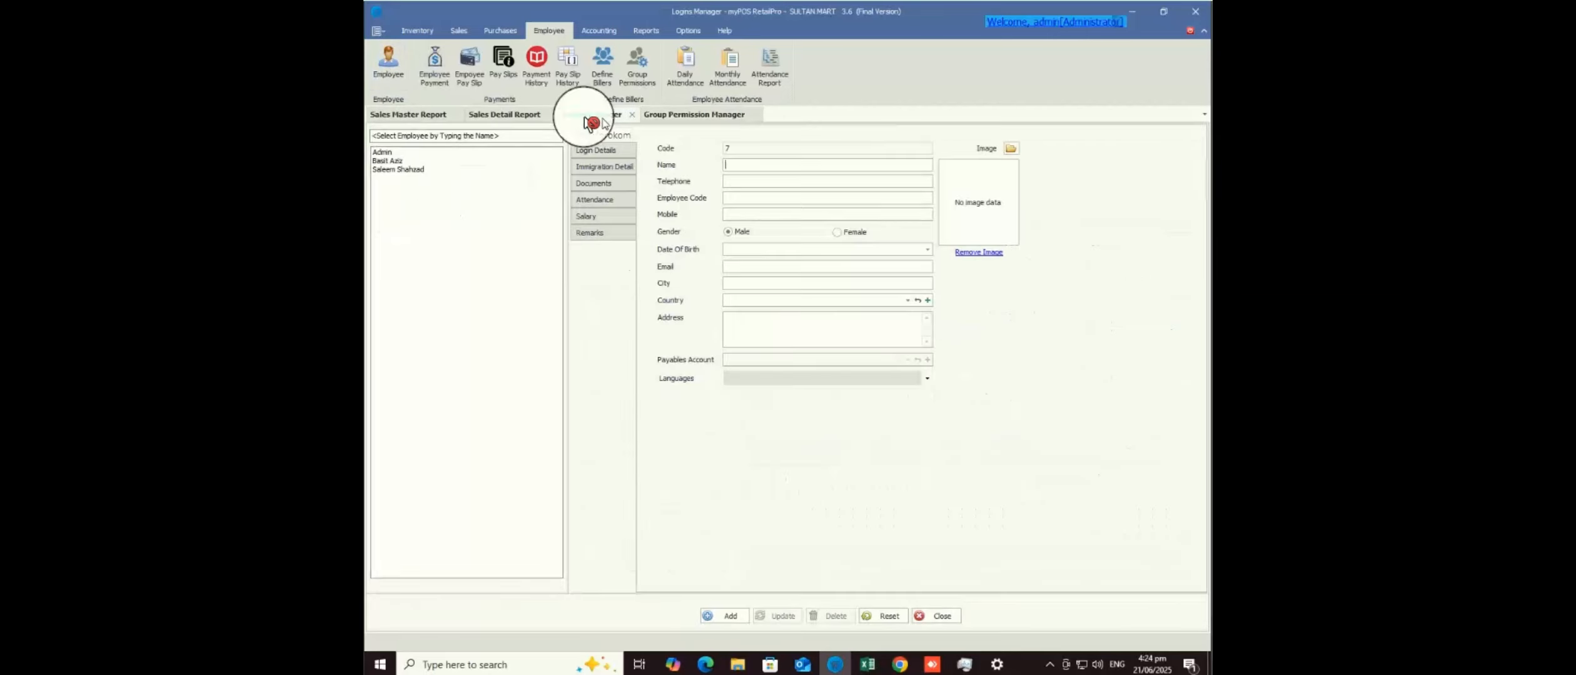
pyautogui.click(600, 154)
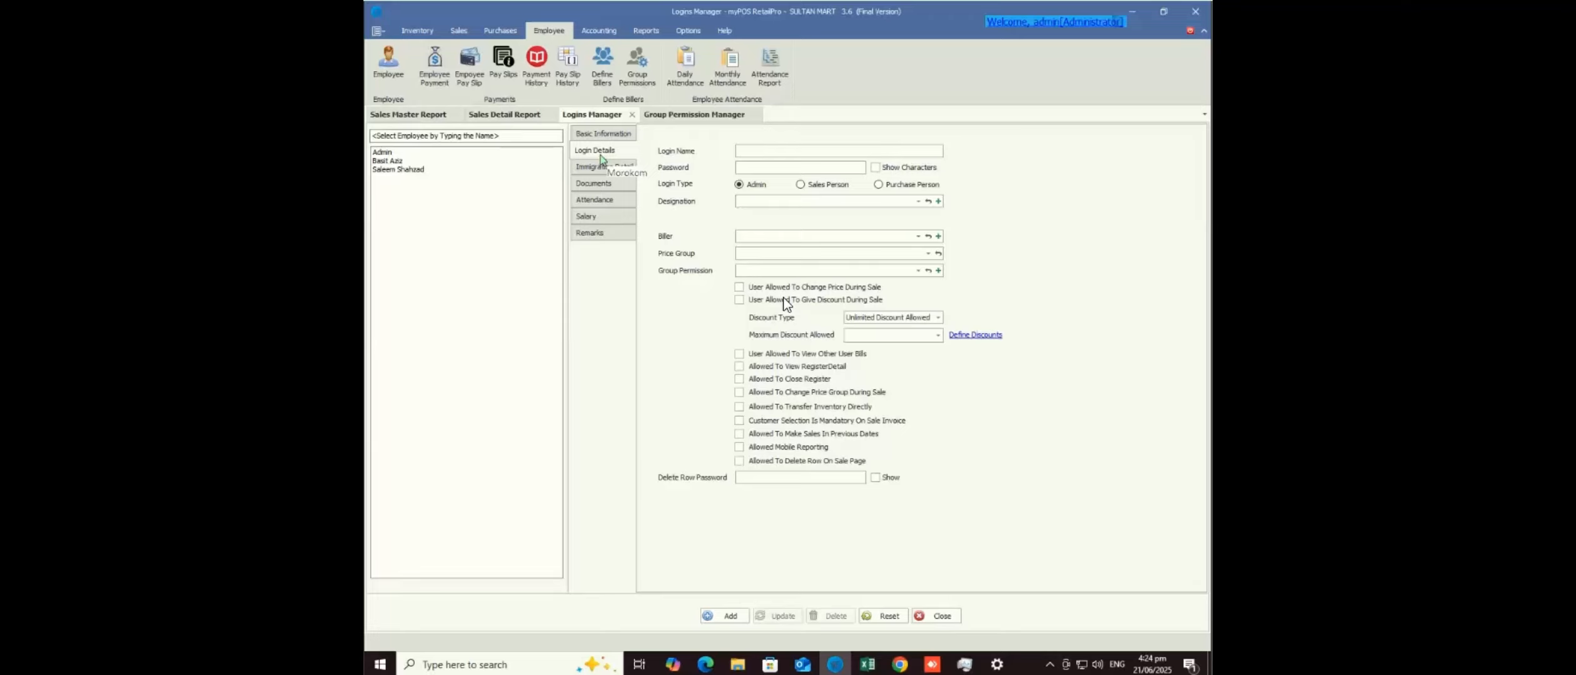
# - Load the second employee's login, change its login name to the employee's name, and update it
pyautogui.click(397, 161)
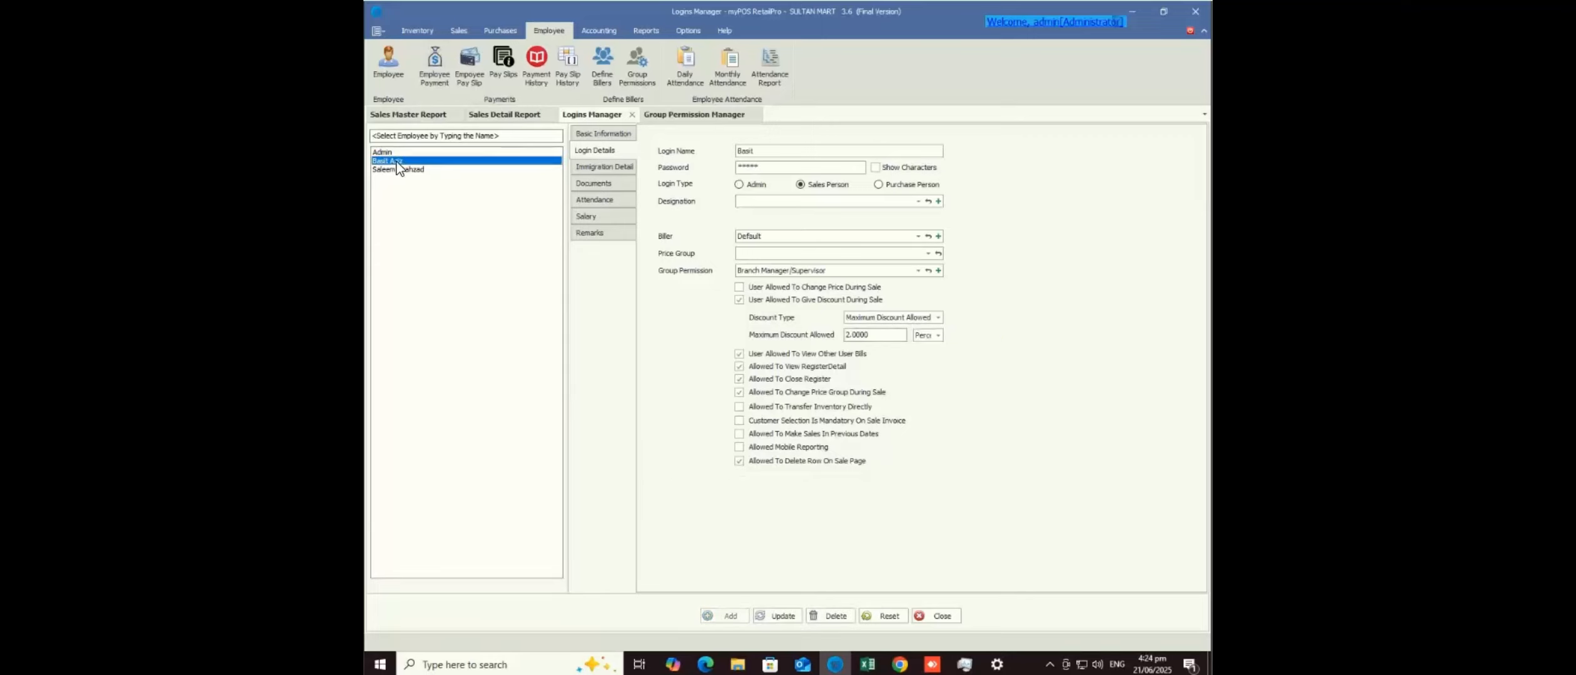
pyautogui.click(876, 168)
pyautogui.moveTo(765, 152); pyautogui.dragTo(713, 158)
pyautogui.press('Tab')
pyautogui.hotkey('shift', 'Tab')
pyautogui.write('BASIT')
pyautogui.click(783, 618)
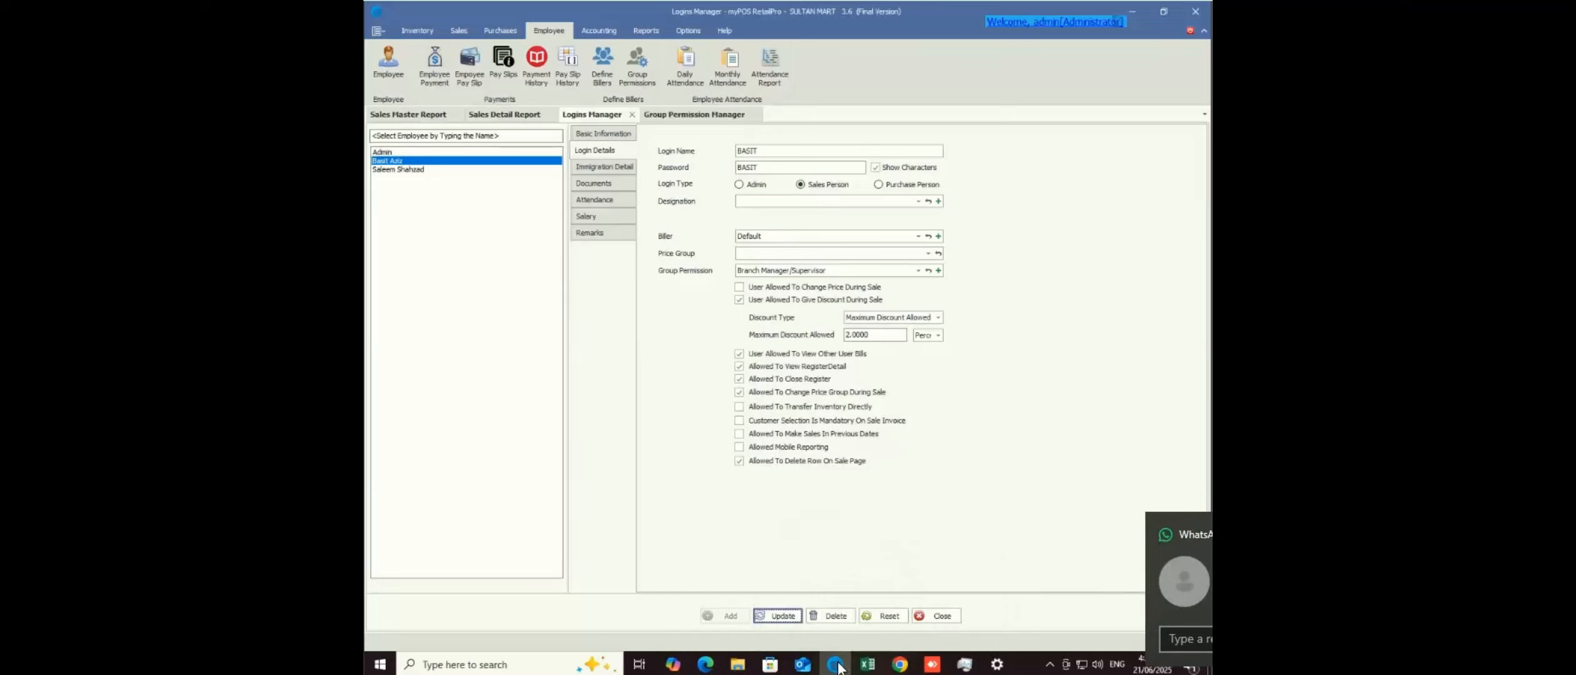
pyautogui.rightClick(840, 665)
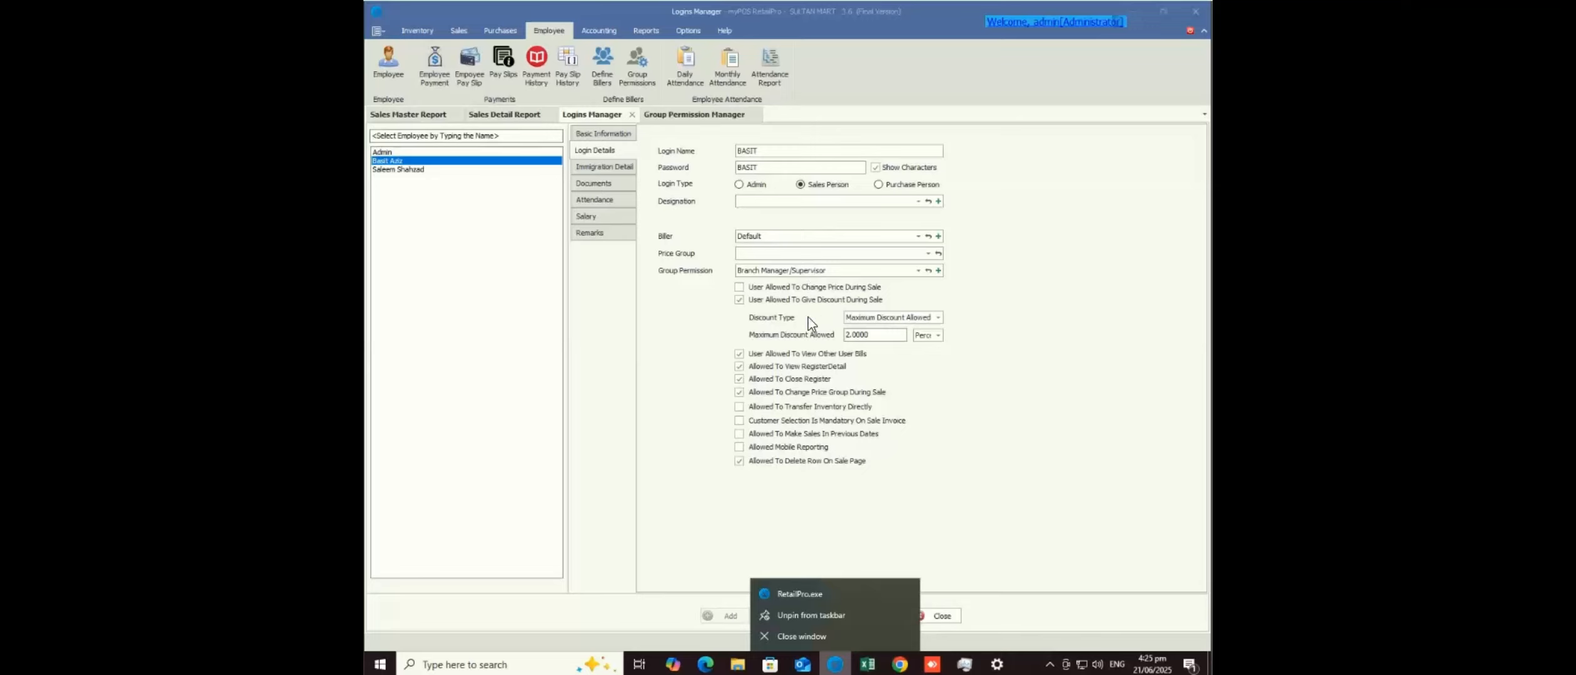
# - Launch a second RetailPro copy, sign in with the edited sales-person login and password, then close it
pyautogui.click(798, 593)
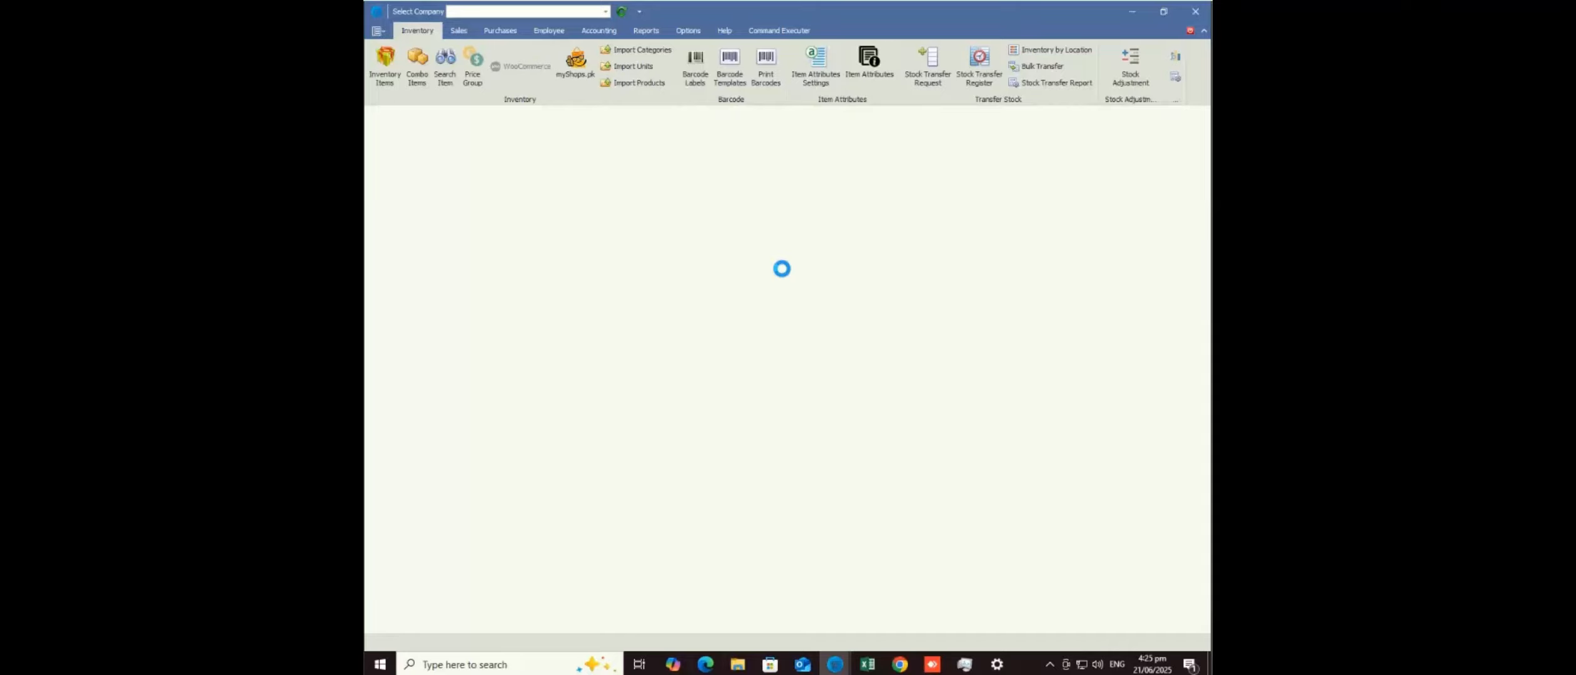
pyautogui.write('BASIT')
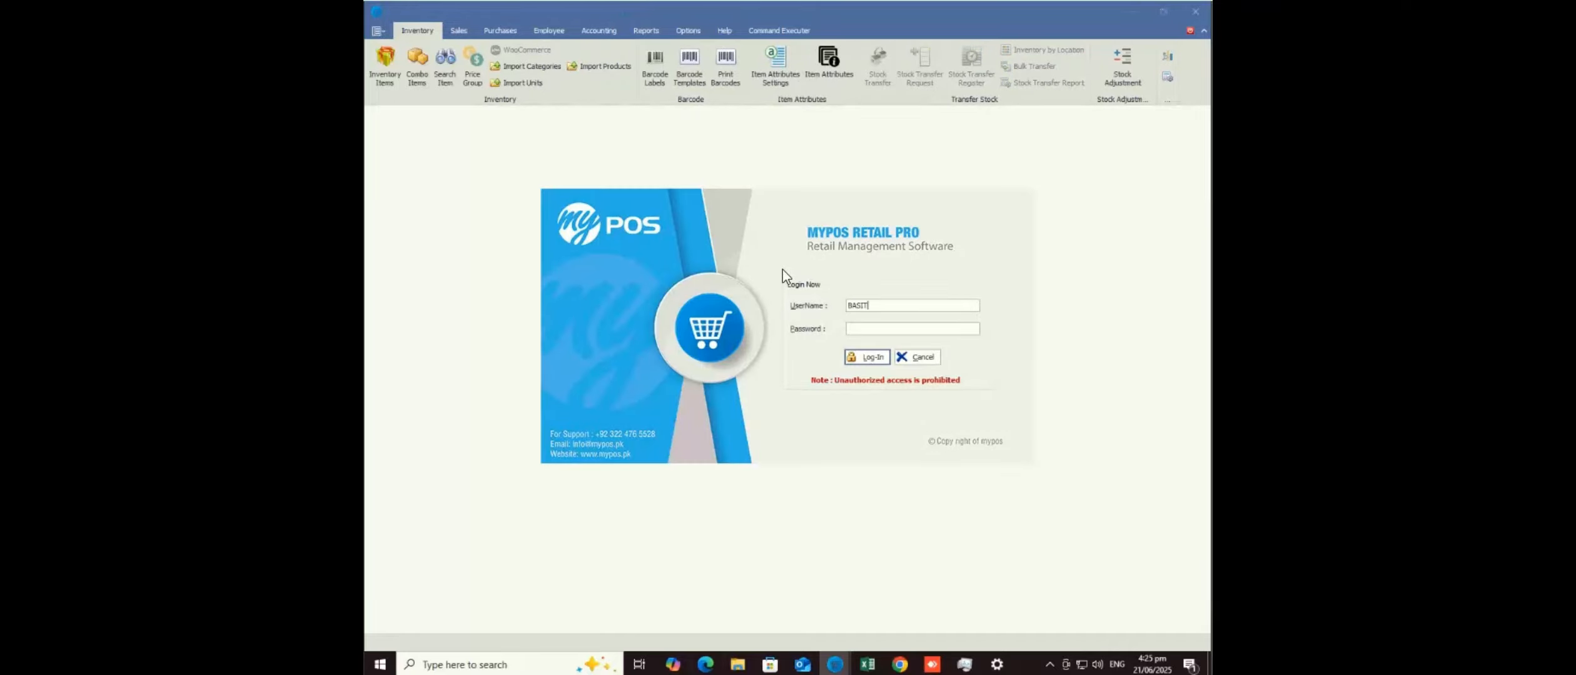
pyautogui.write('*****')
pyautogui.press('Return')
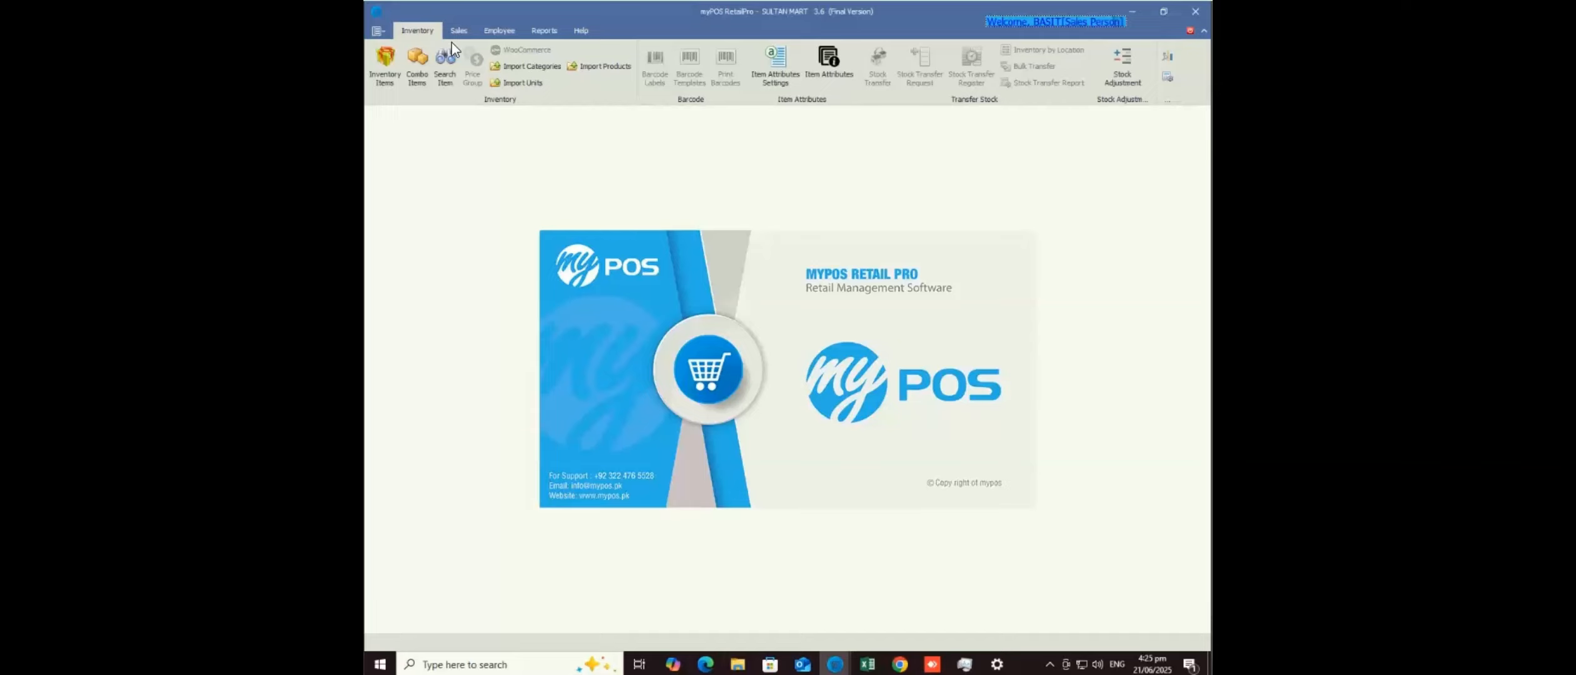
pyautogui.click(1191, 30)
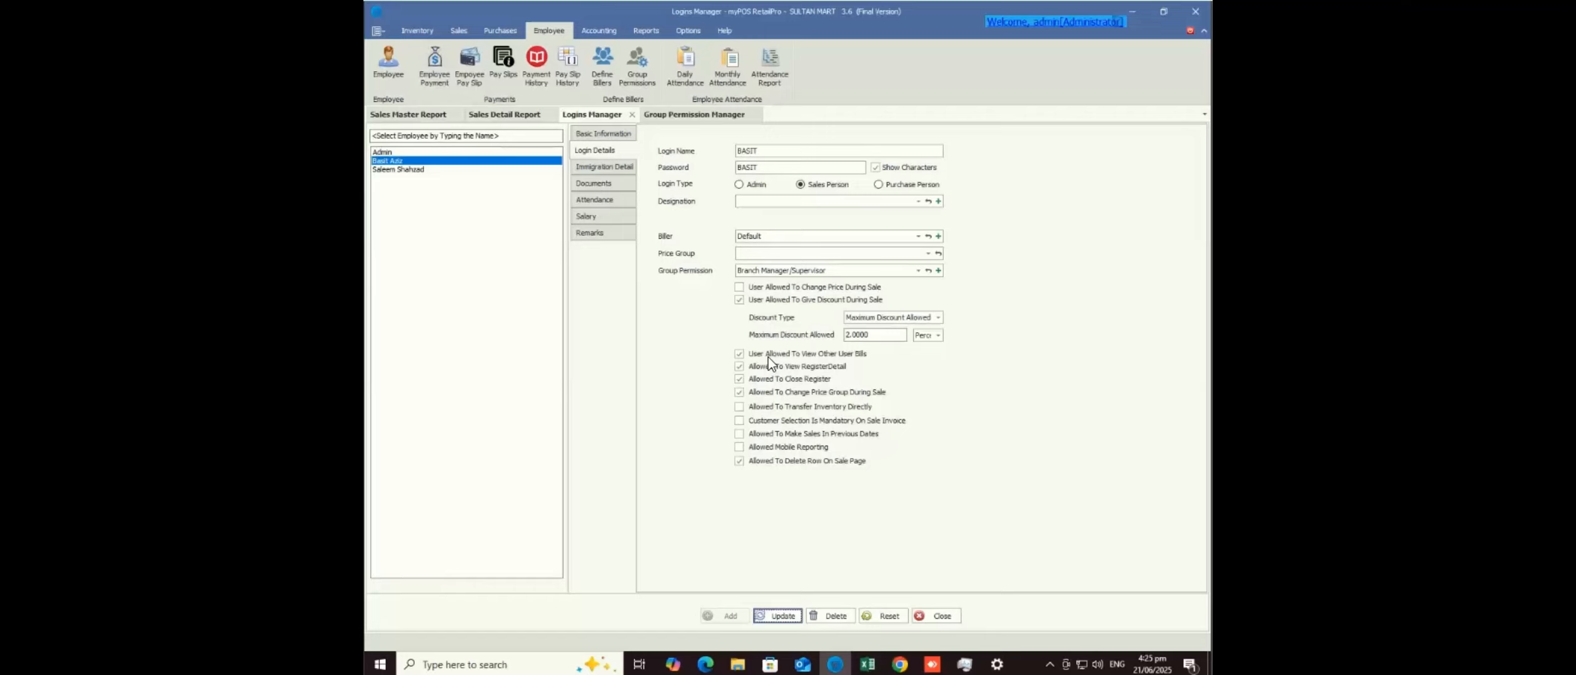
# - Queue 5 barcode labels for Shield Deluxe Plus Feeder on the Default template and preview them
pyautogui.click(417, 31)
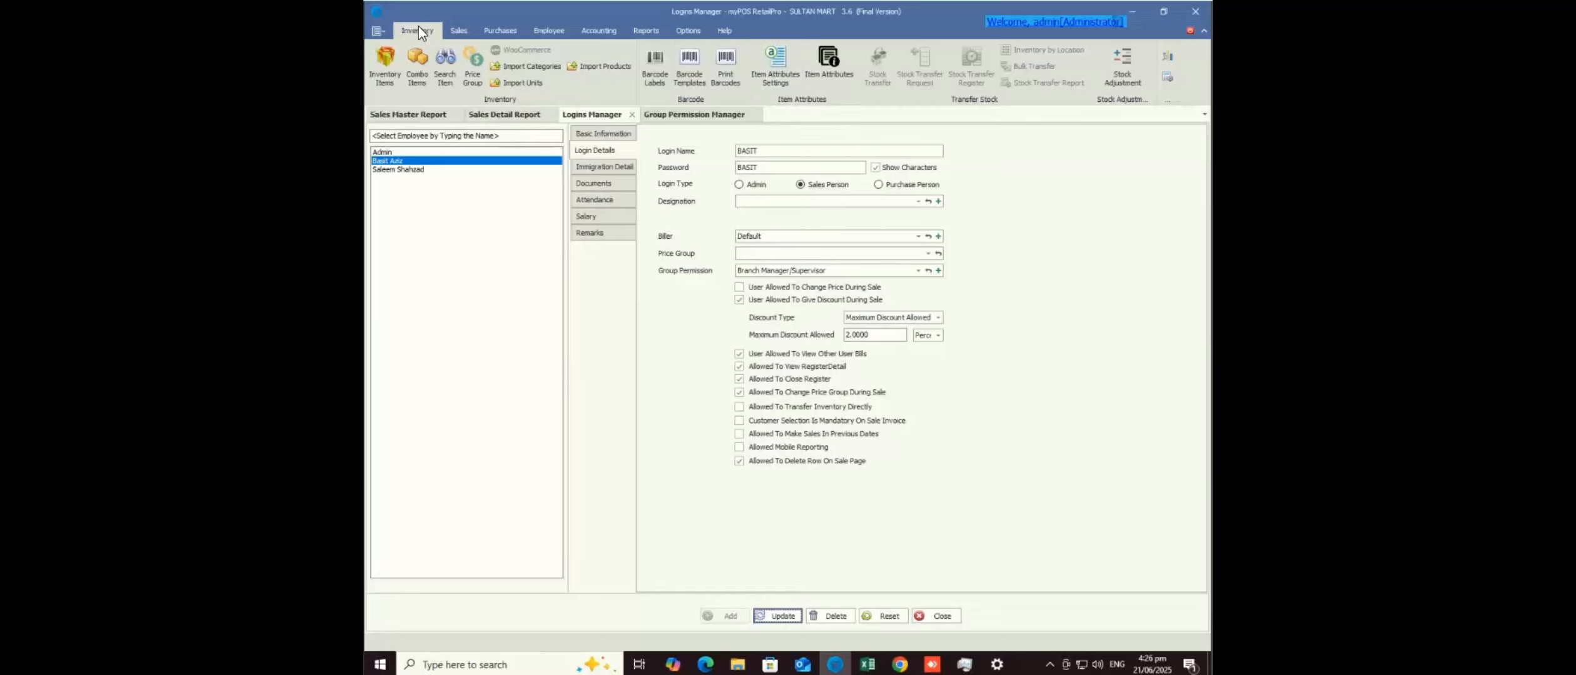
pyautogui.click(688, 67)
pyautogui.click(724, 76)
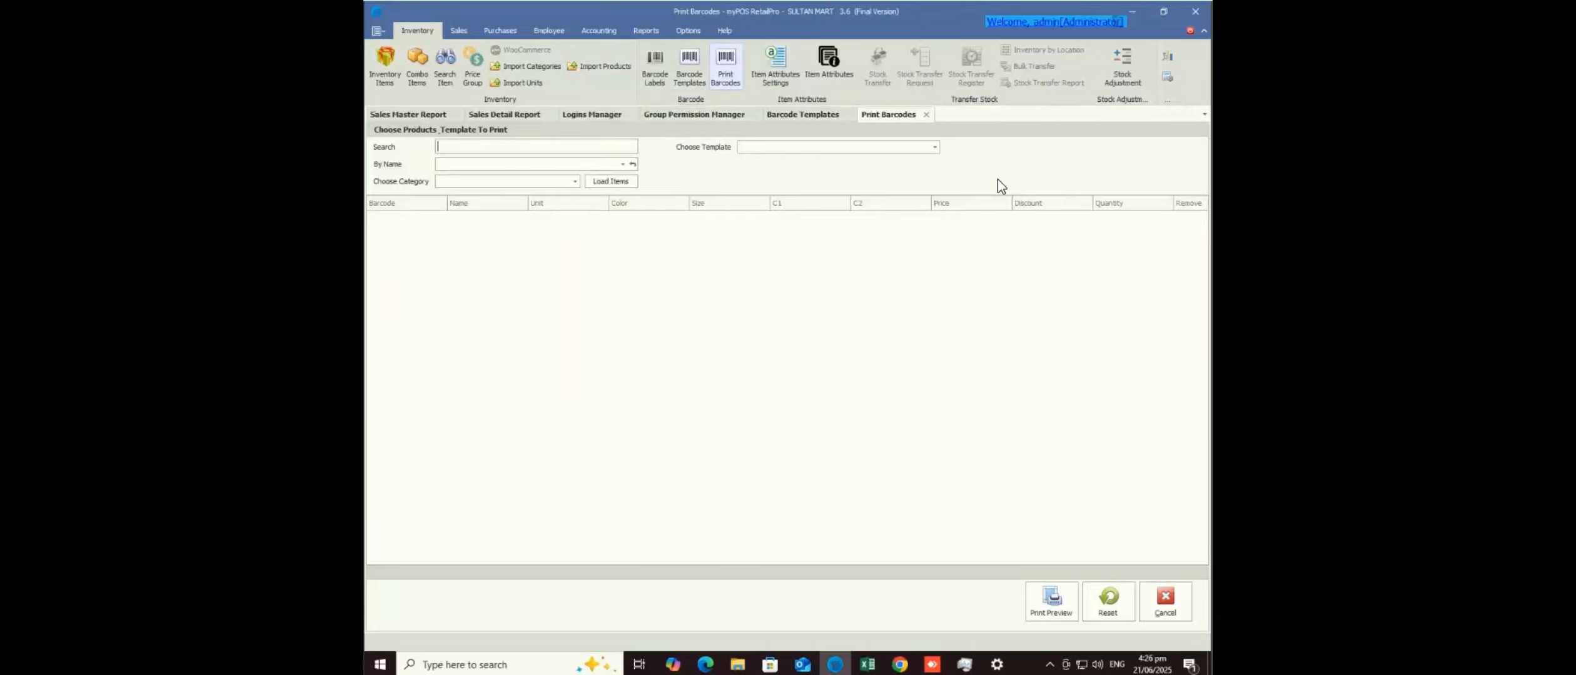
pyautogui.click(557, 185)
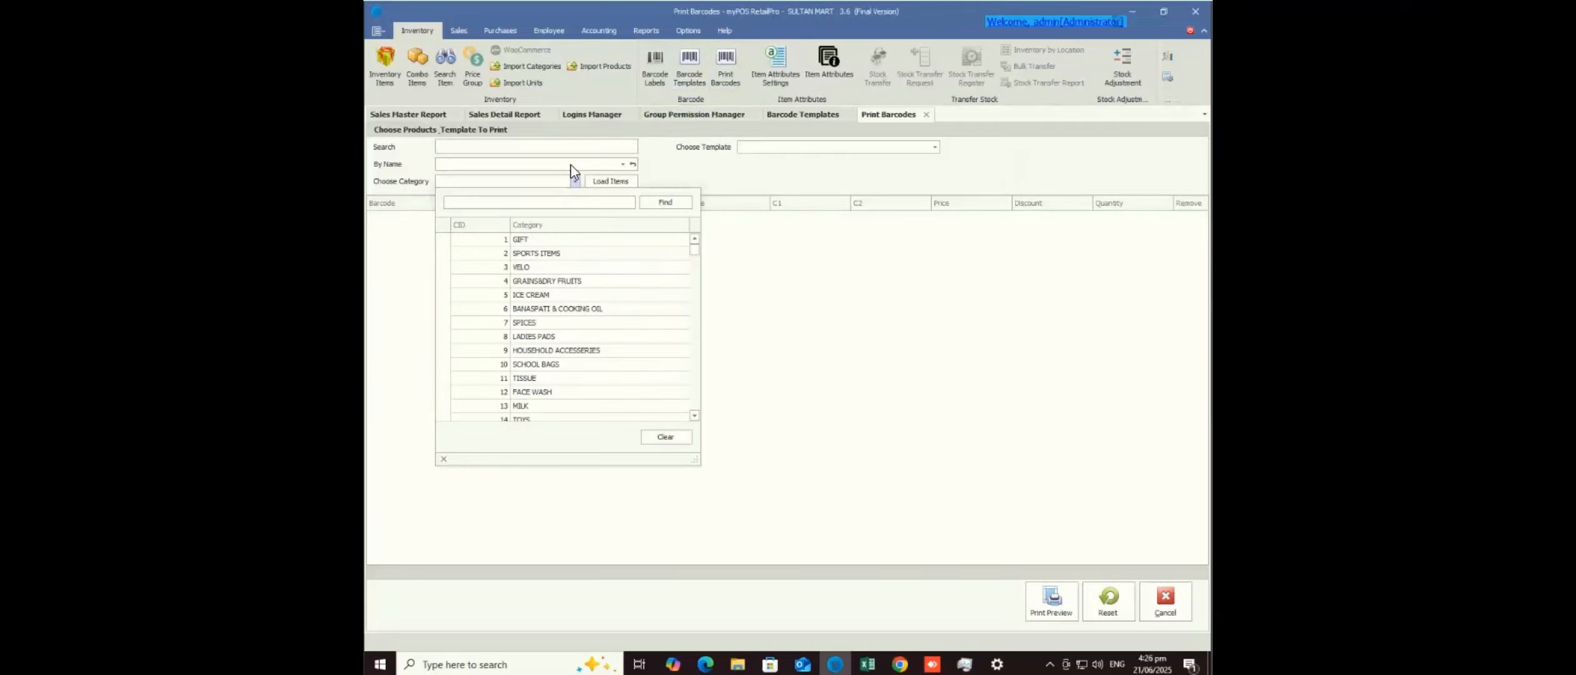
pyautogui.click(571, 166)
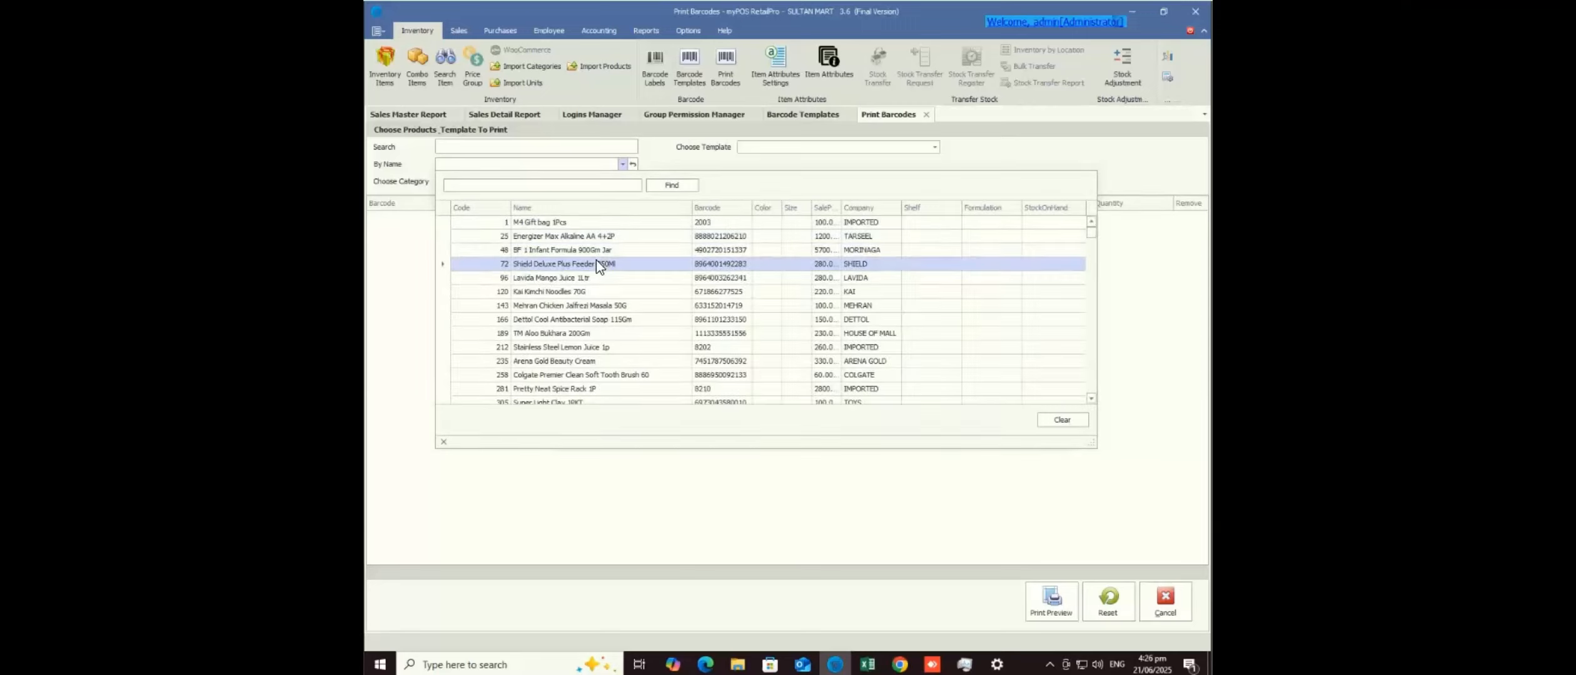
pyautogui.click(596, 260)
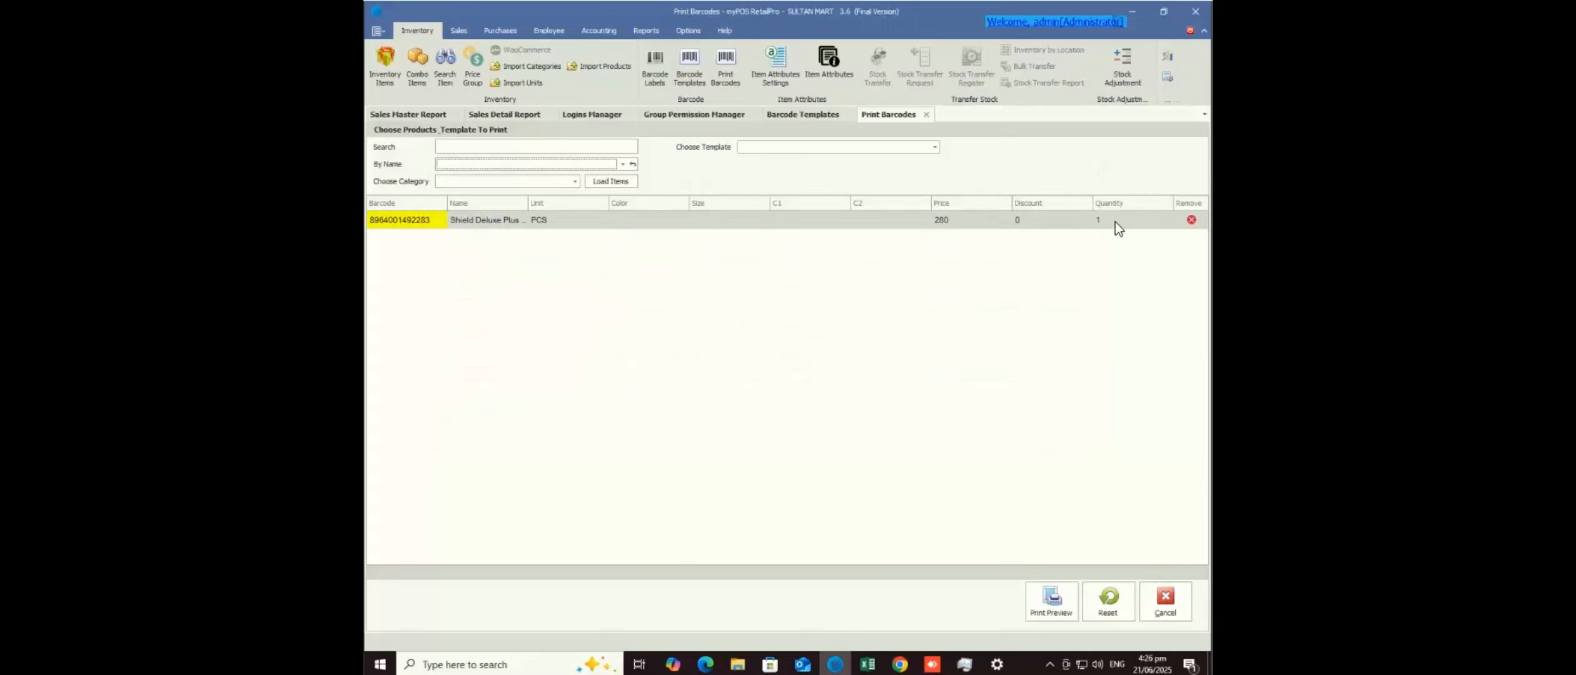
pyautogui.click(1116, 221)
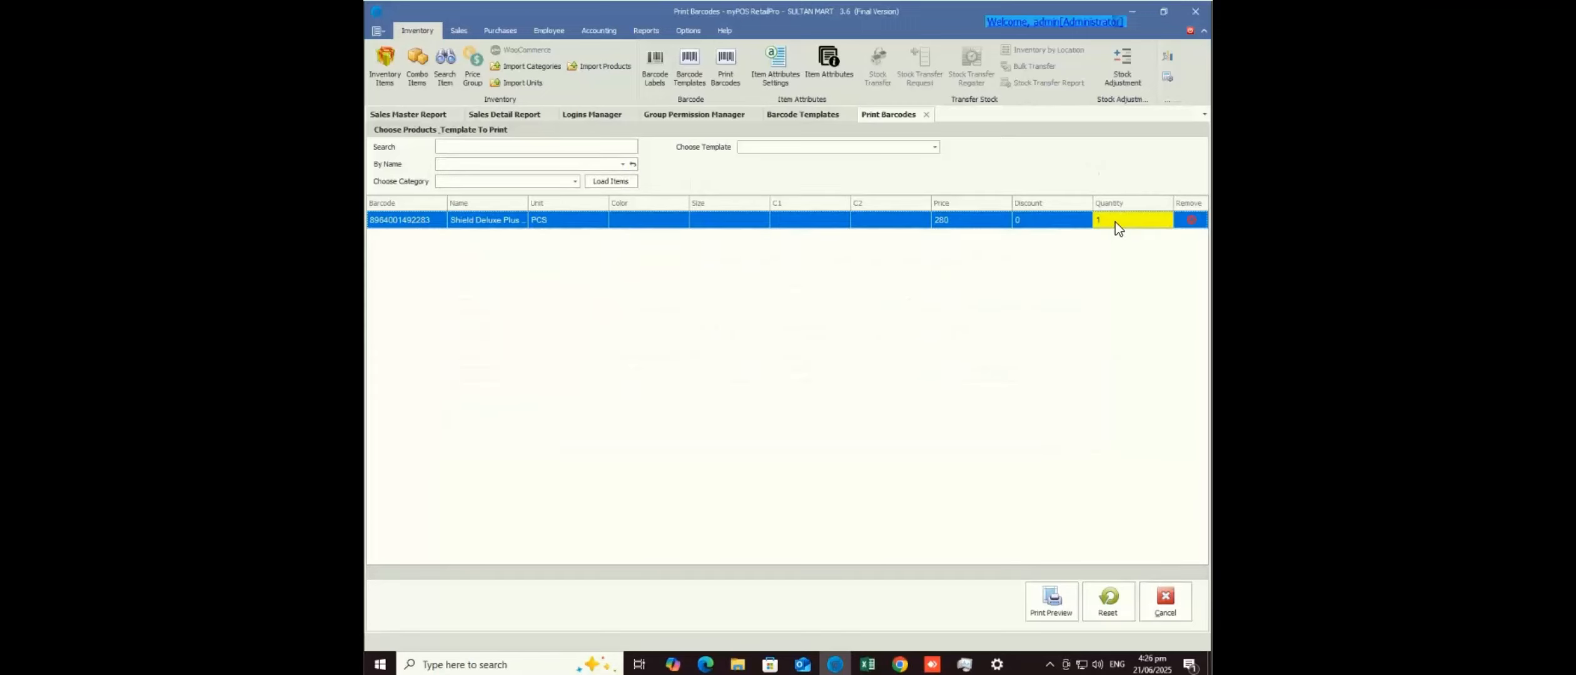
pyautogui.press('BackSpace')
pyautogui.write('5')
pyautogui.click(935, 149)
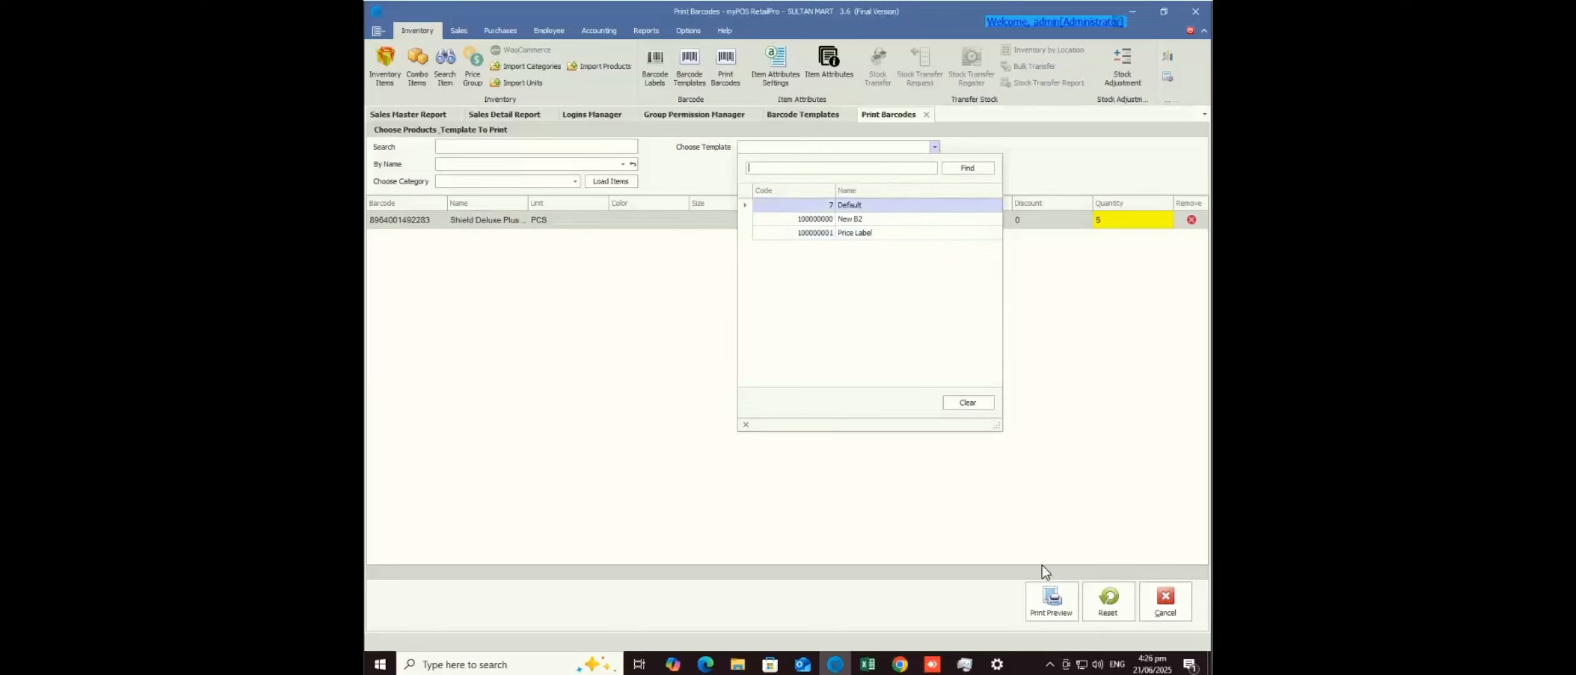
pyautogui.click(1062, 616)
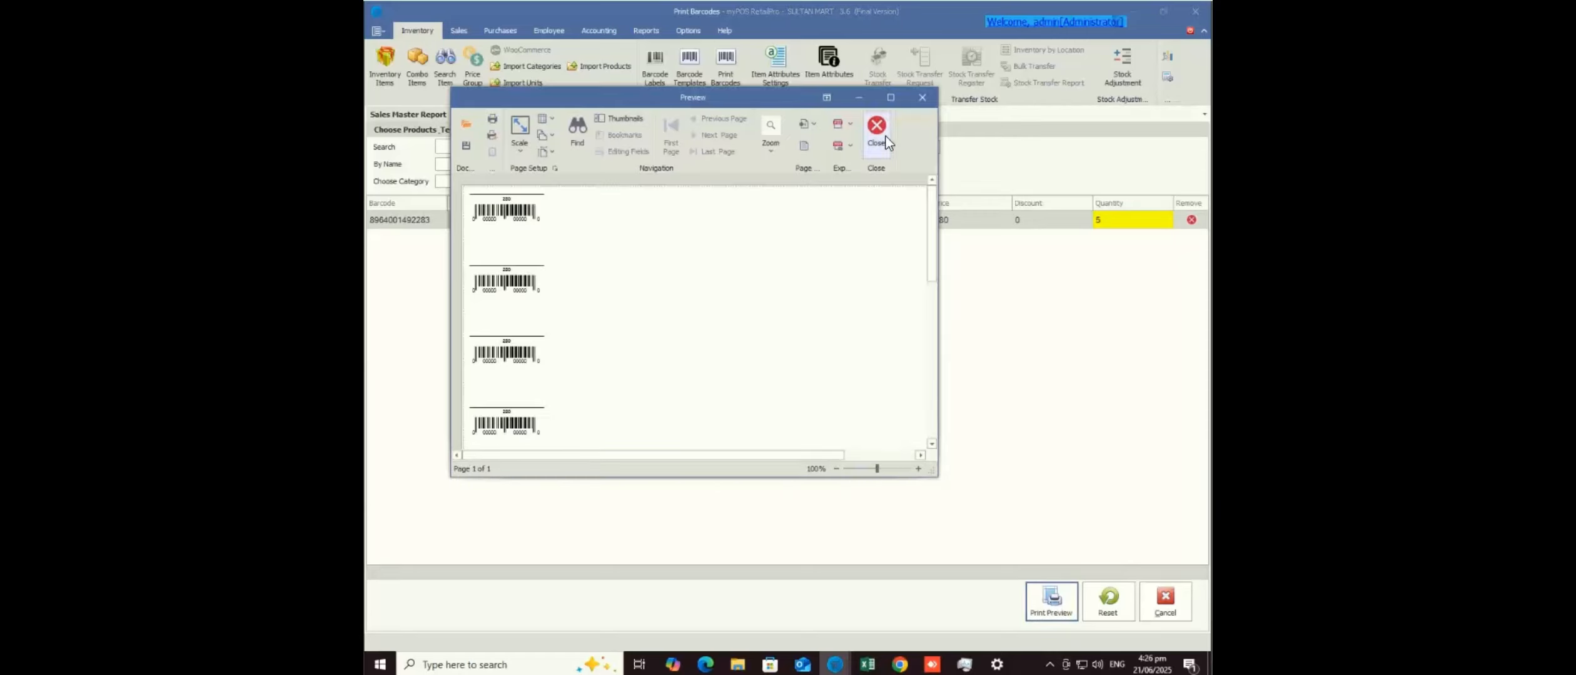
pyautogui.click(876, 129)
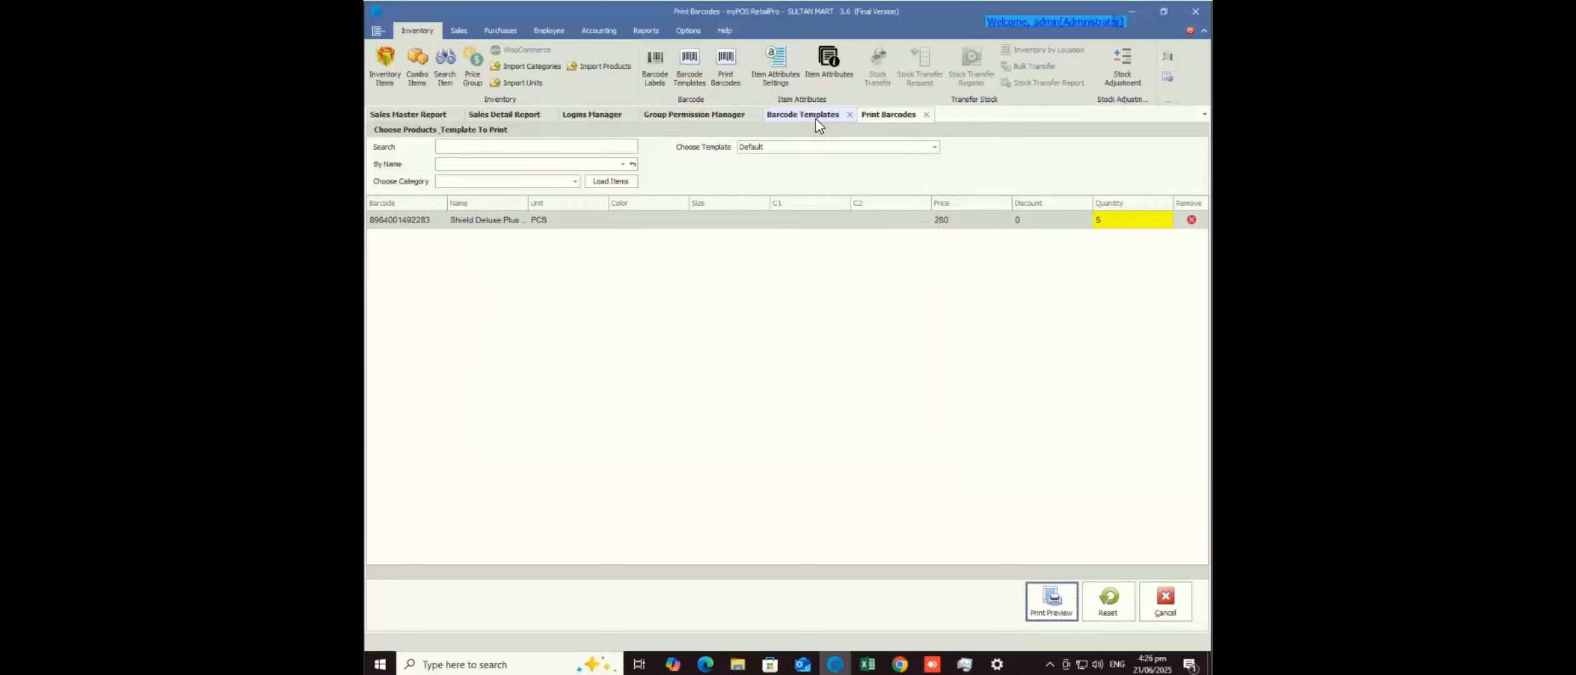
# - Select the Default barcode template and update its settings
pyautogui.click(815, 119)
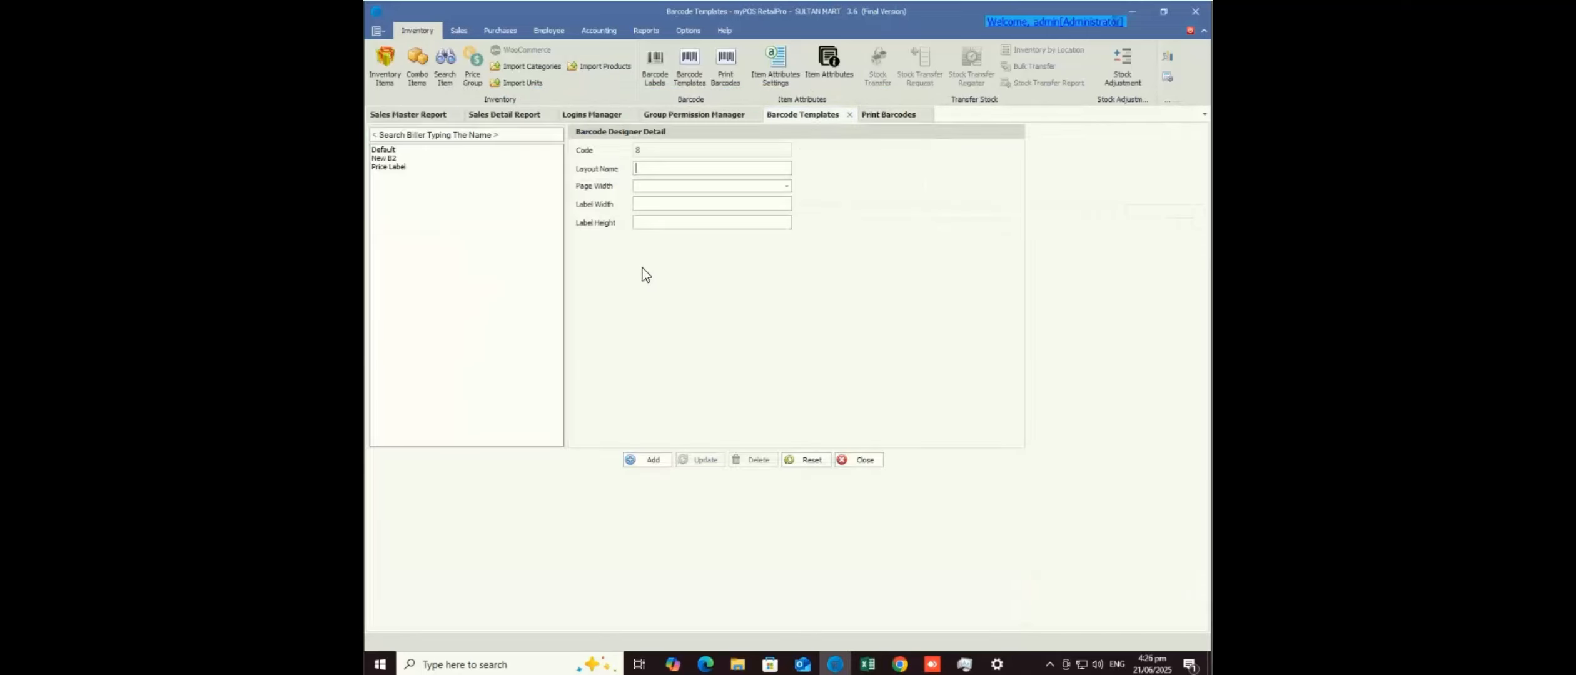
pyautogui.click(395, 148)
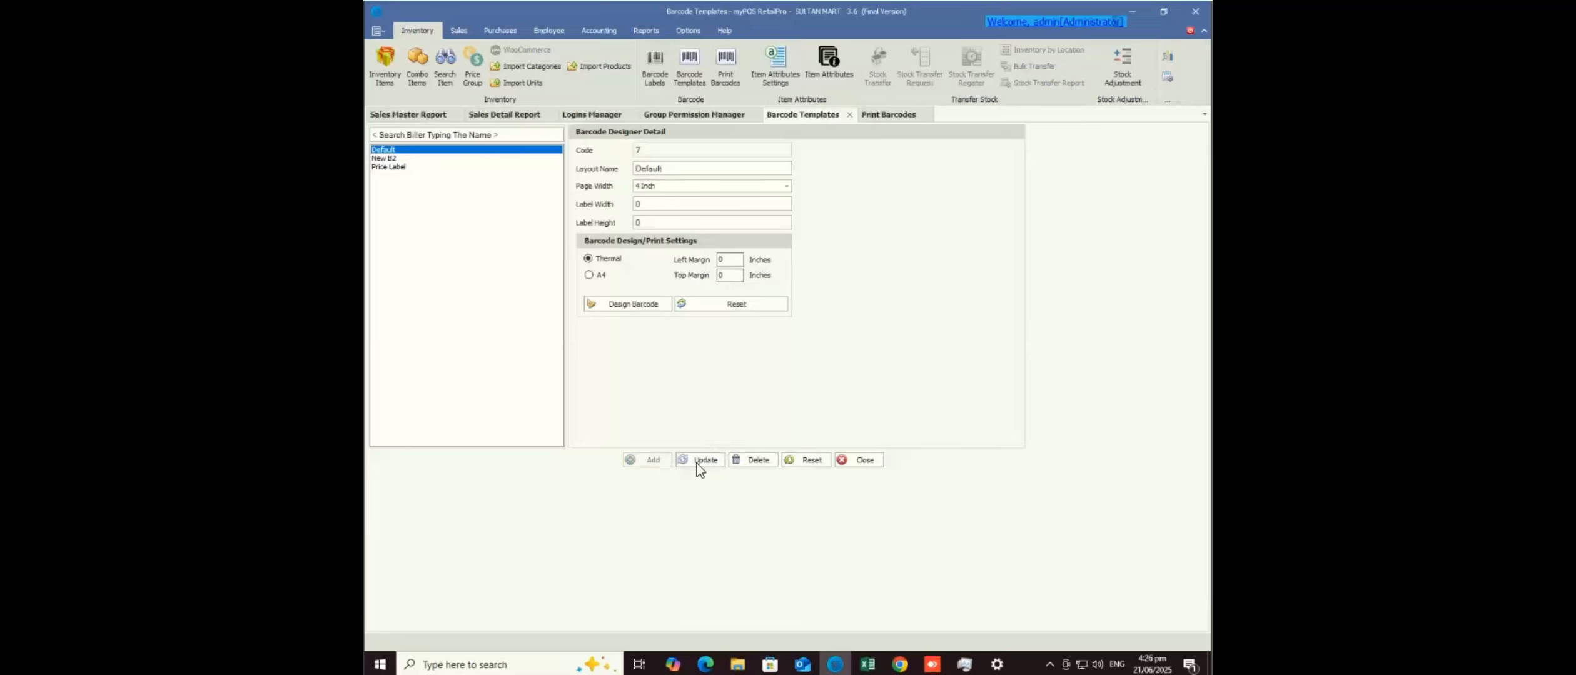
pyautogui.click(698, 461)
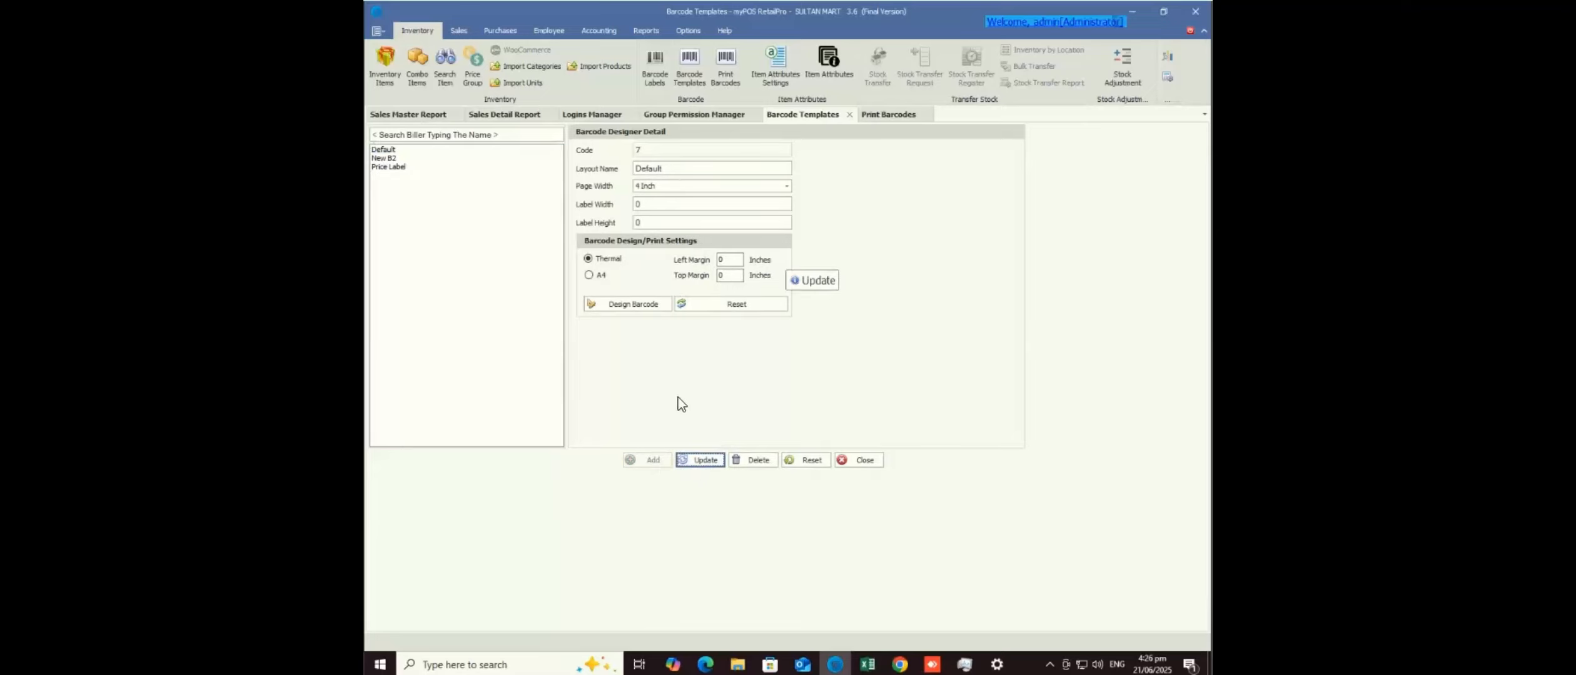
# - Convert the Default label design's bindings to expressions and save the design
pyautogui.click(646, 308)
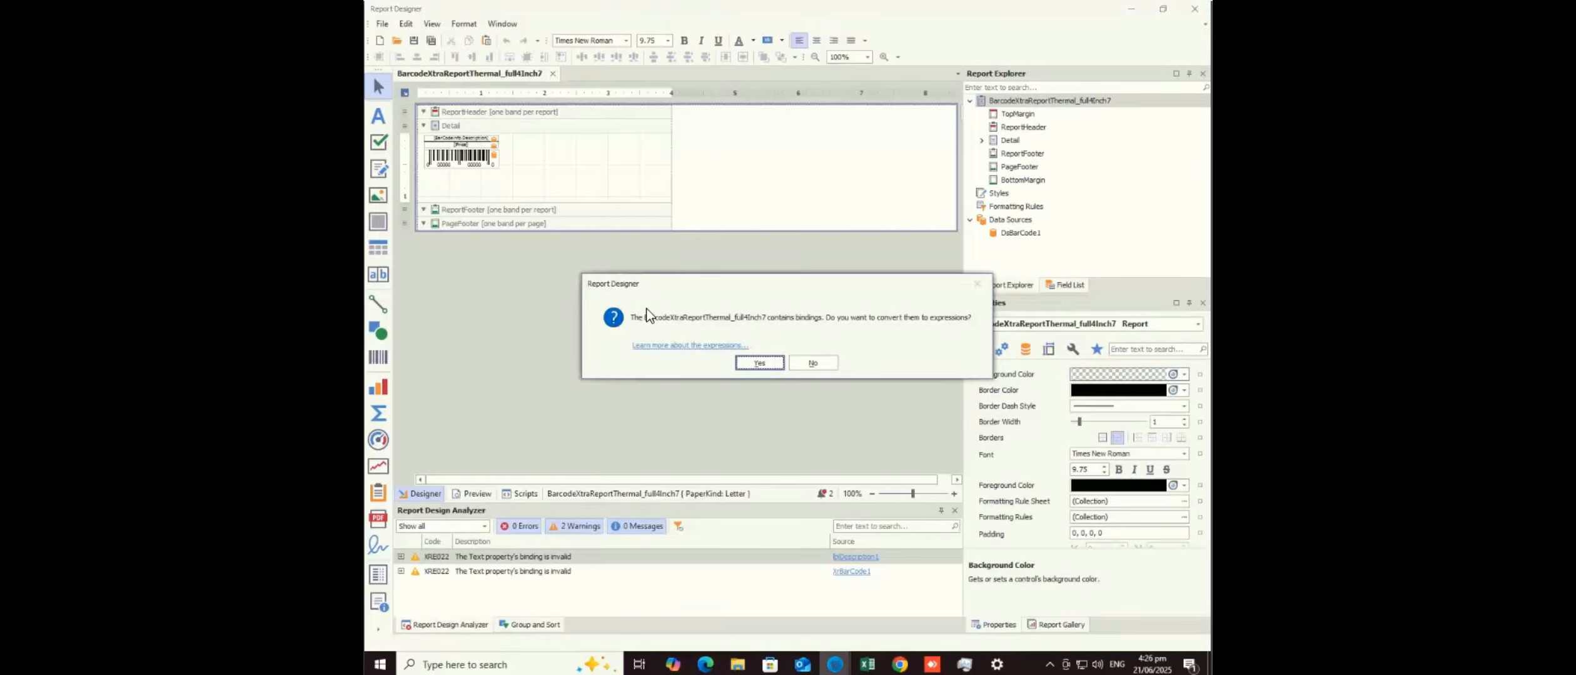
pyautogui.click(759, 363)
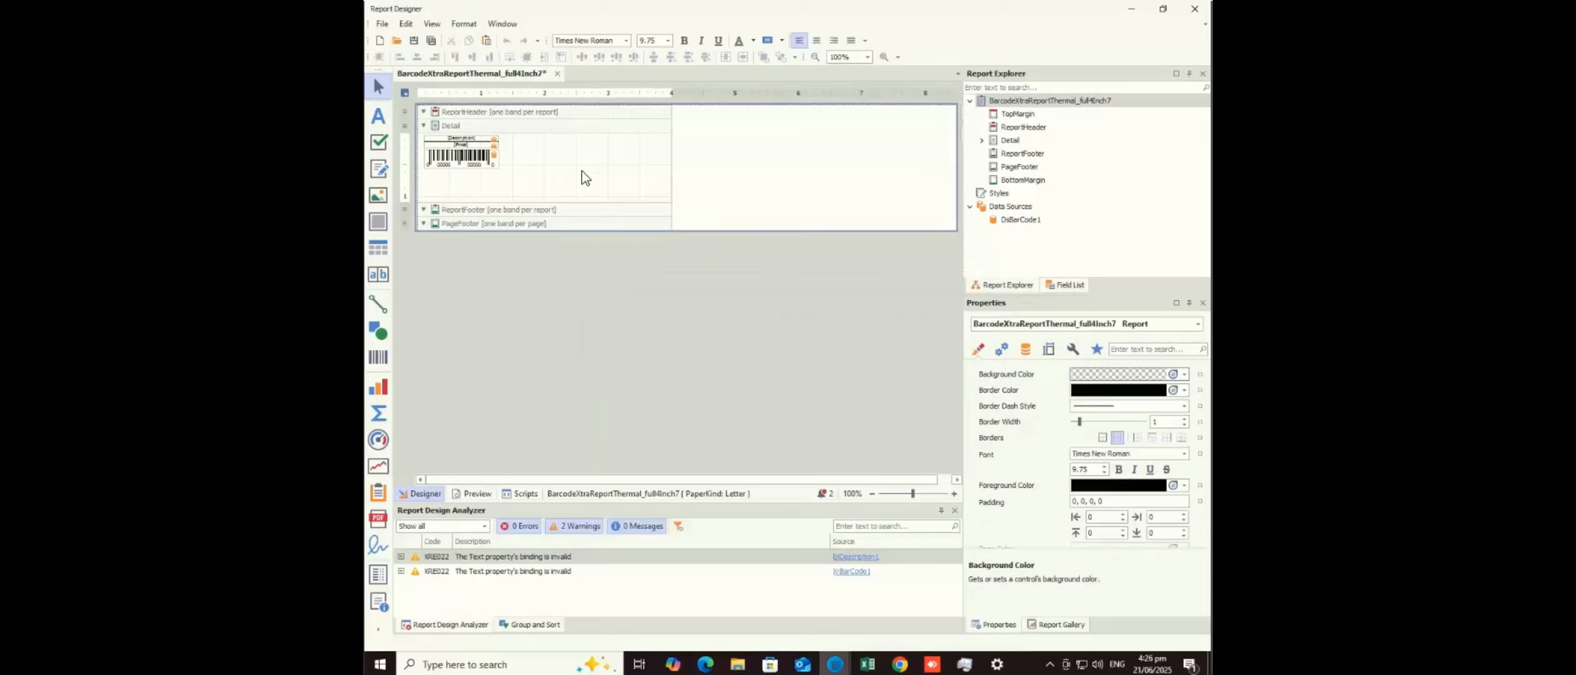
pyautogui.click(1190, 12)
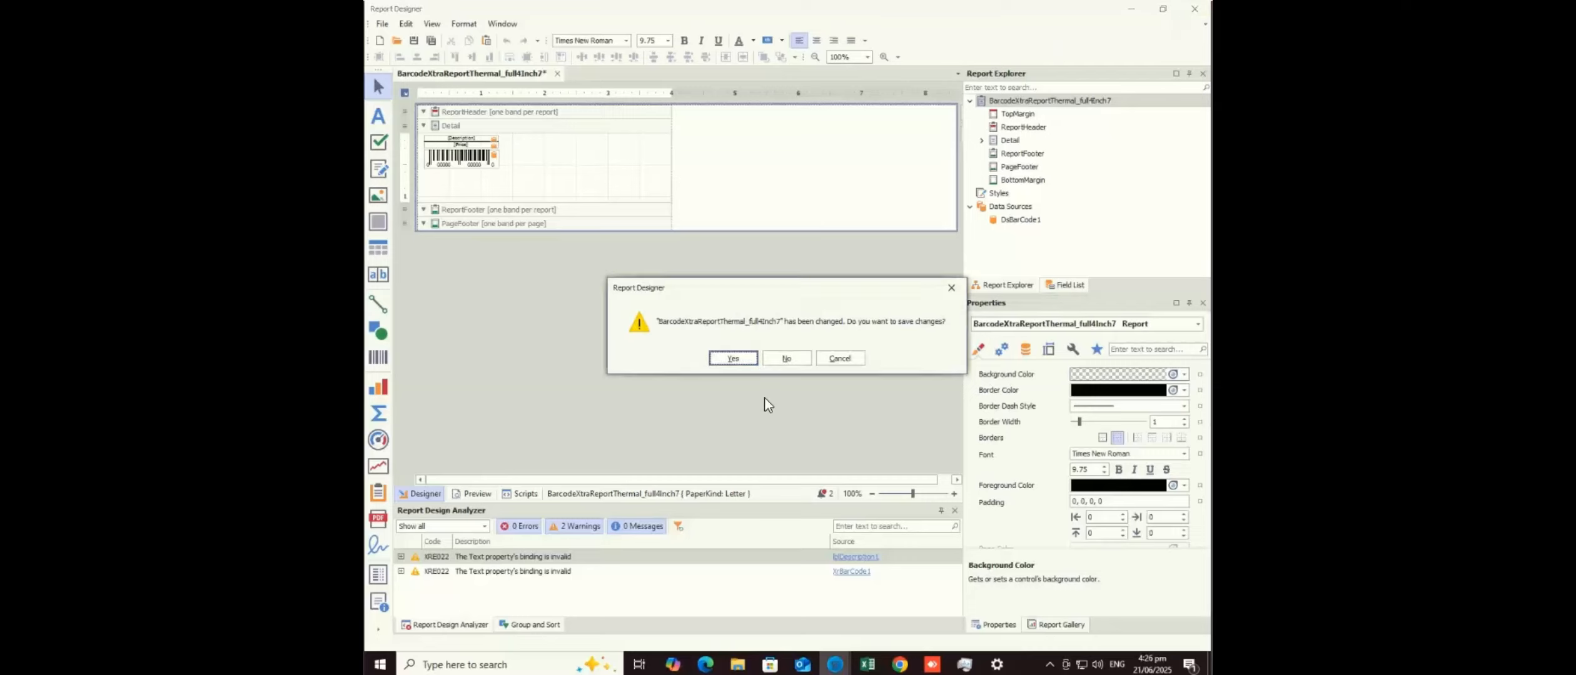
pyautogui.click(735, 358)
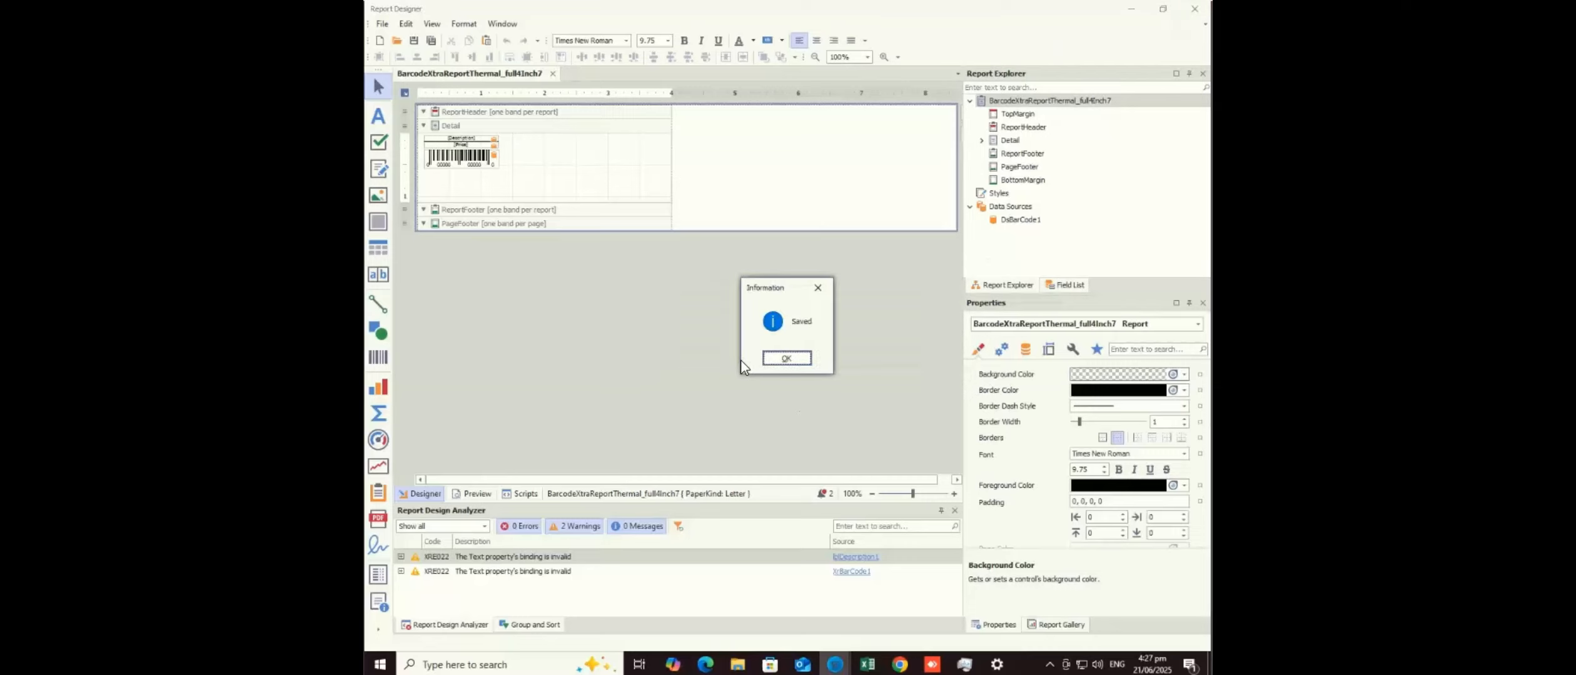
pyautogui.click(787, 359)
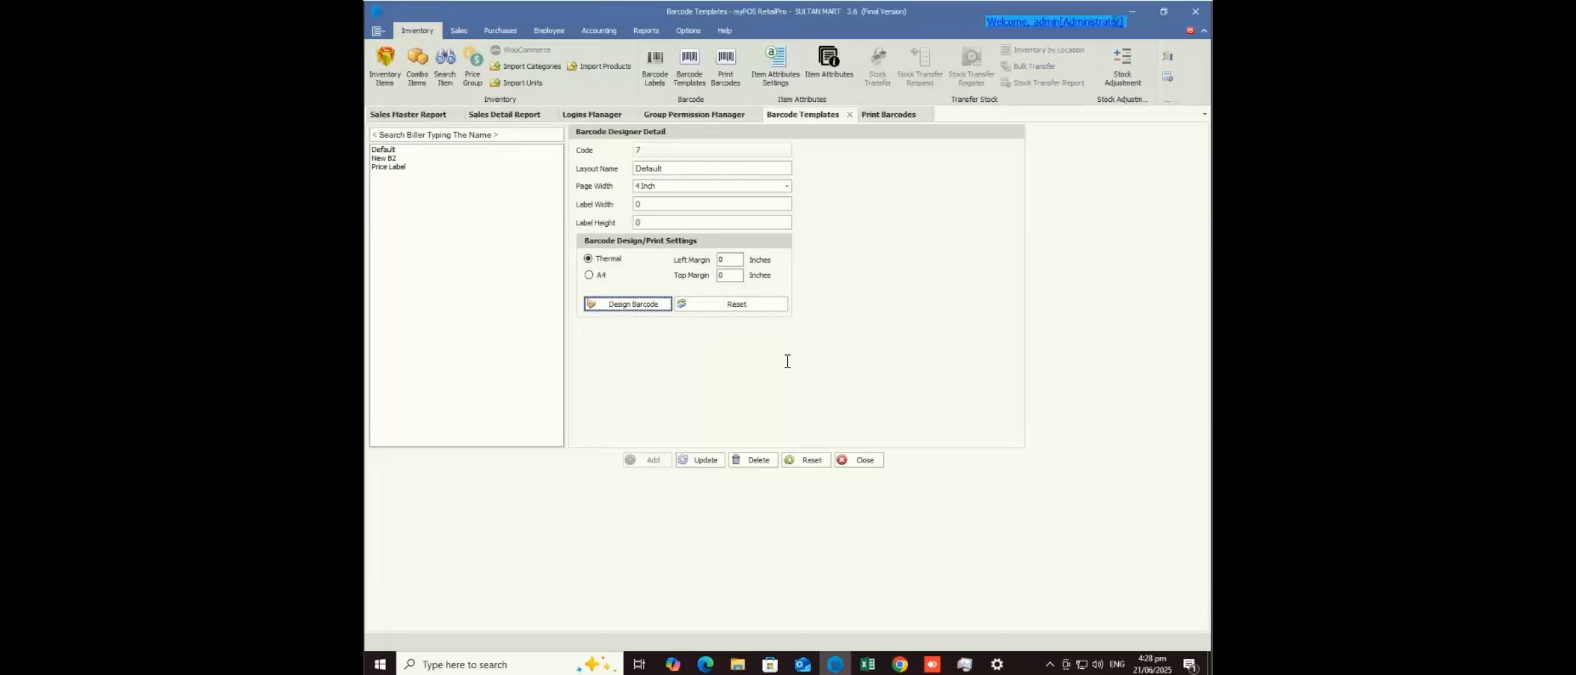
pyautogui.click(459, 30)
# - Start a new sale invoice, confirm the register opening, and dismiss the popup, leaving Total 0
pyautogui.click(390, 79)
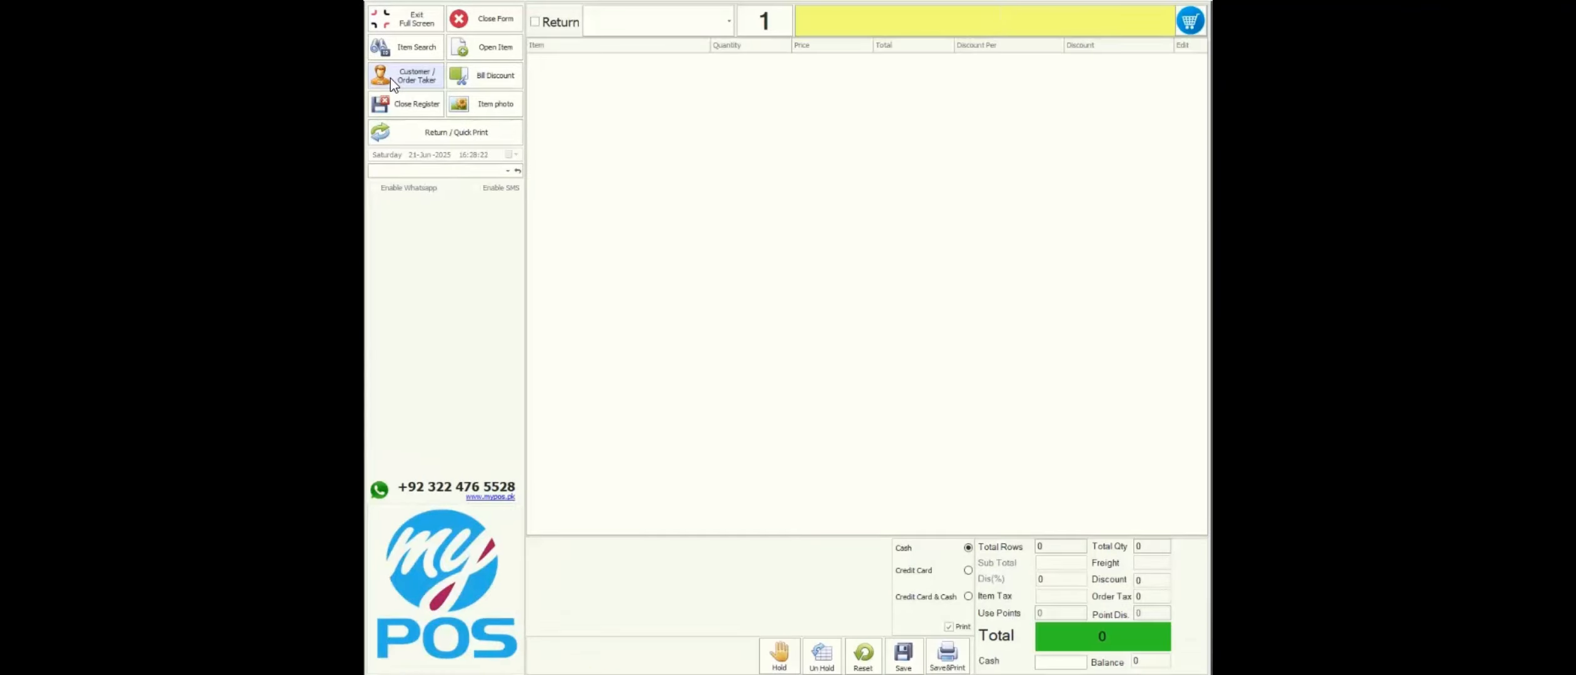
pyautogui.hotkey('ctrl', 'p')
pyautogui.click(394, 85)
pyautogui.press('Return')
pyautogui.press('Return')
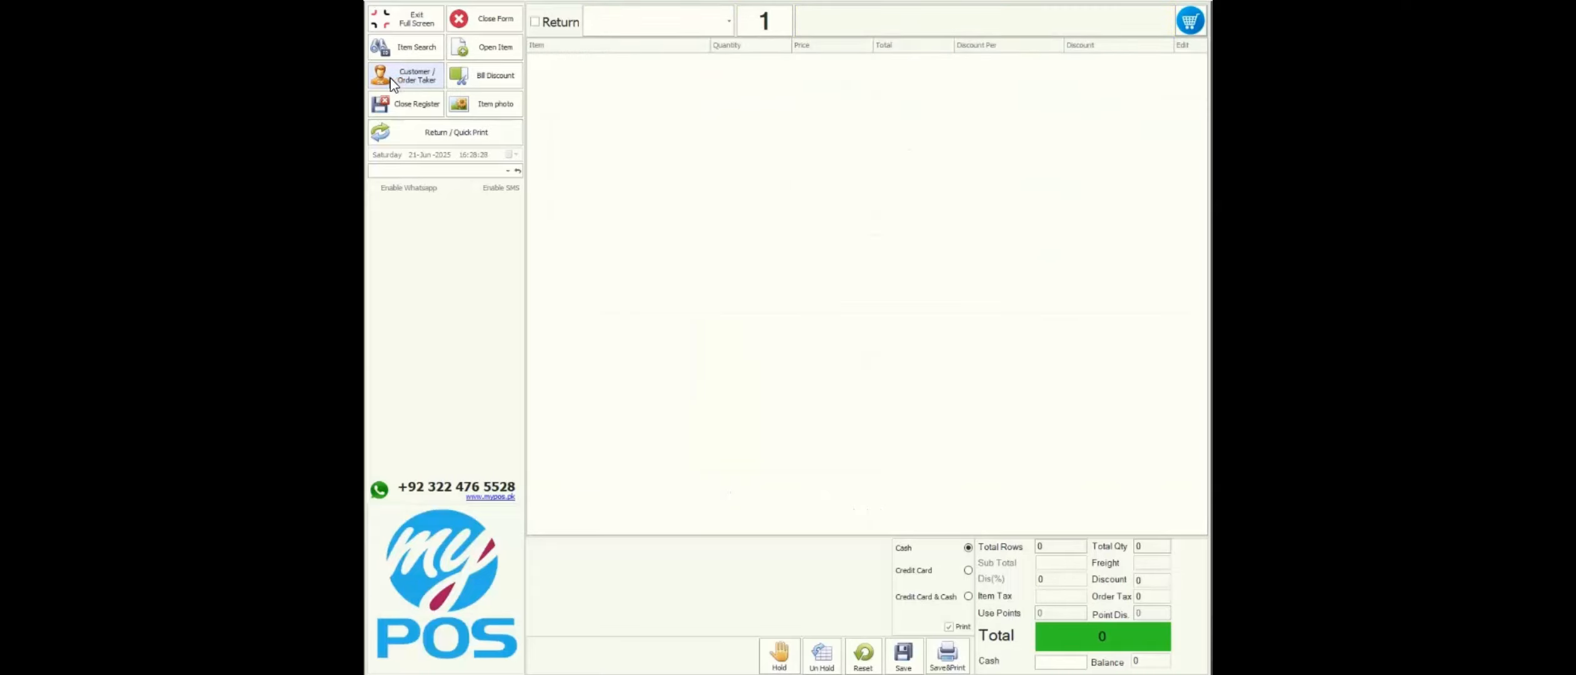